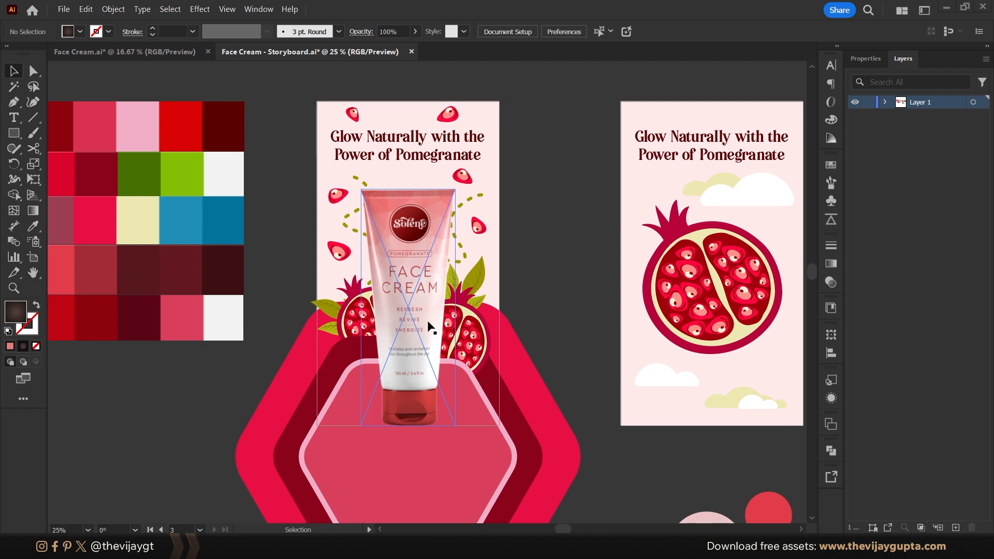
Step: Examine the storyboard's three artboards, the pomegranate illustration and the colour palette beside them
scroll(418, 306, "up", 1)
scroll(417, 330, "up", 2)
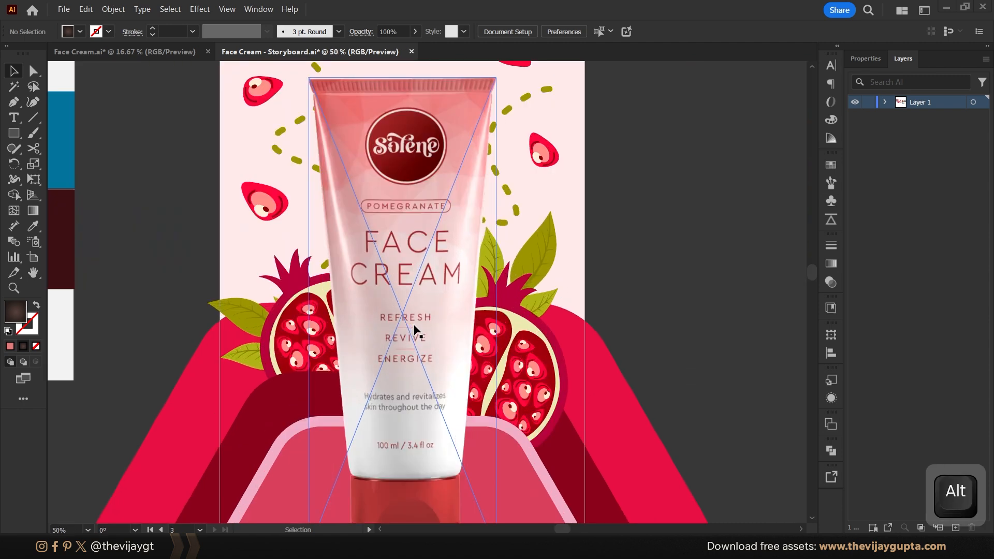
scroll(386, 316, "down", 2)
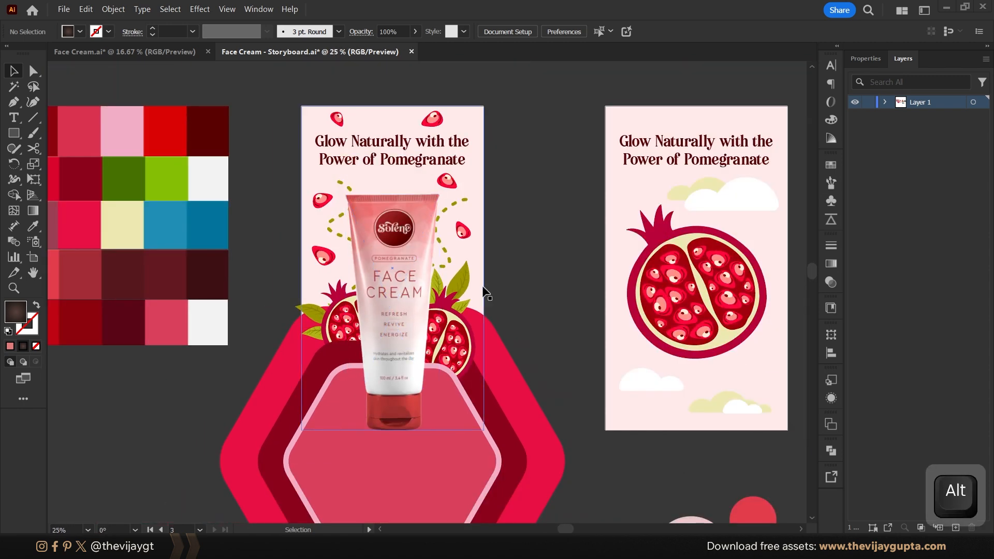
left_click_drag(532, 286, 364, 287)
left_click_drag(625, 284, 554, 267)
scroll(365, 251, "down", 1)
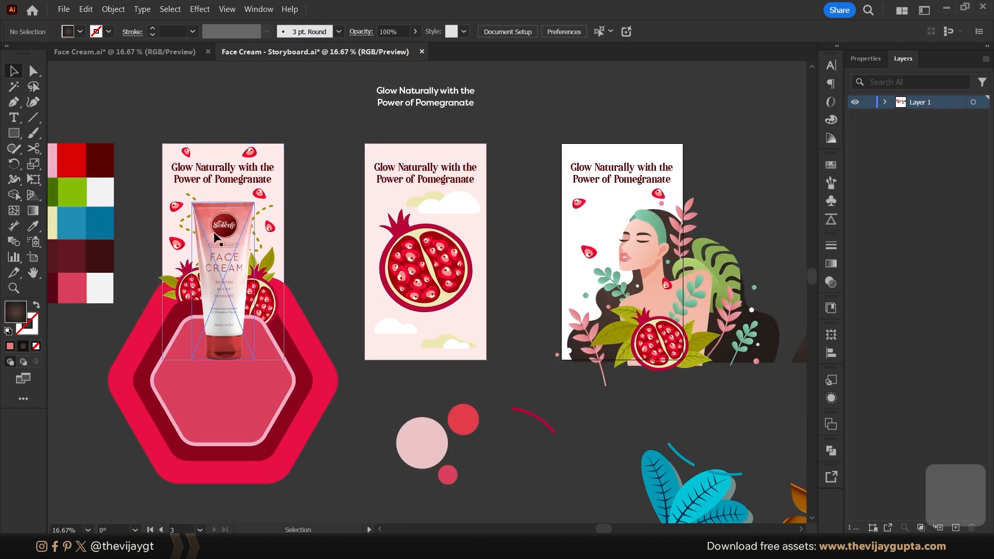
mouse_move(406, 253)
left_mouse_down()
mouse_move(439, 241)
mouse_move(389, 262)
left_mouse_up()
key("ctrl+z")
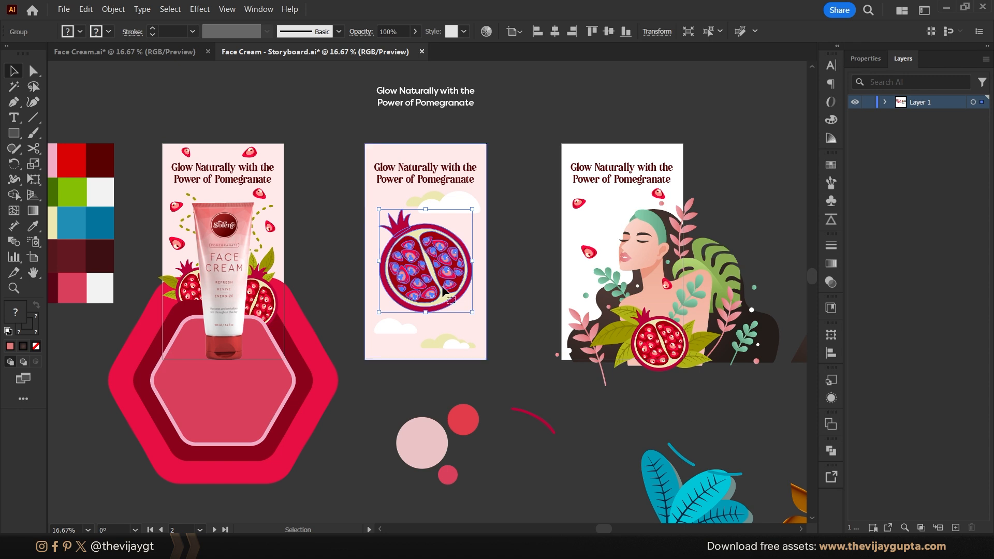
left_click_drag(330, 210, 478, 183)
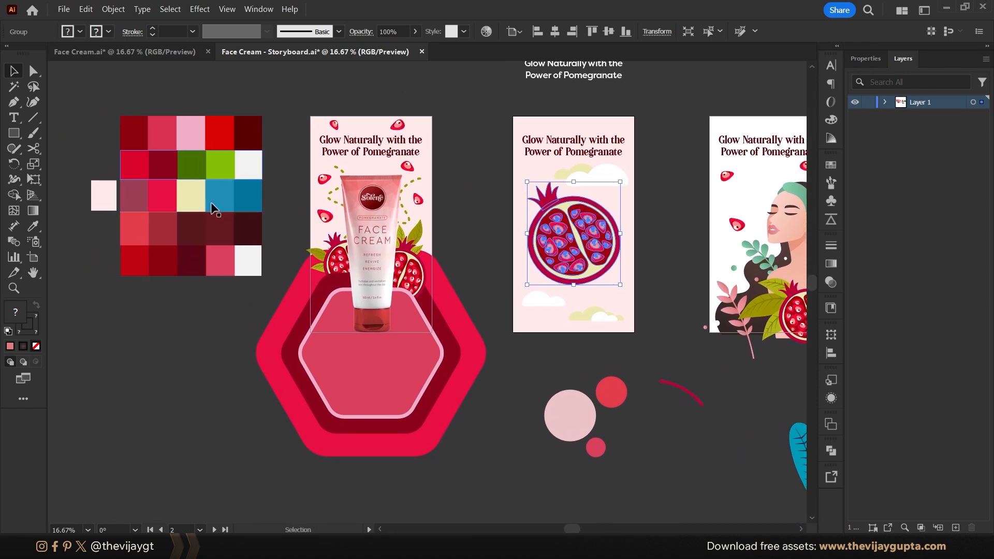
left_click_drag(446, 229, 425, 239)
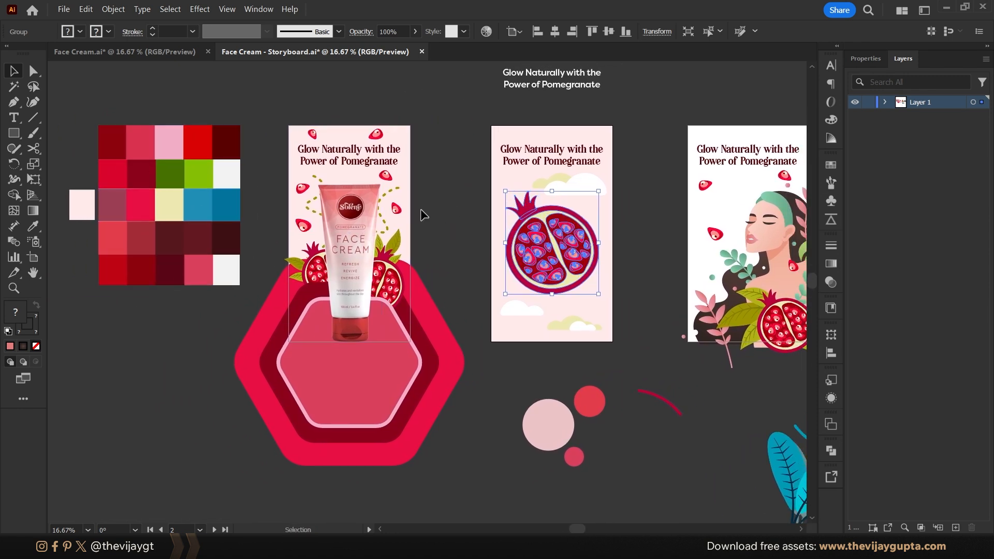
left_click(461, 251)
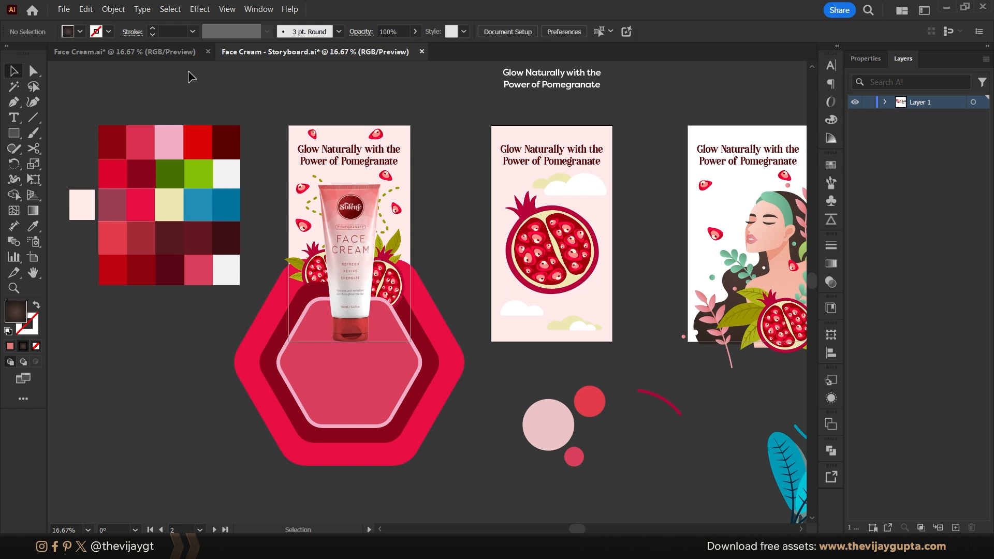
Step: Switch to the Face Cream.ai document and examine its separated layers, the hair artwork and Overlord's option for pushing a selection to After Effects
left_click(153, 56)
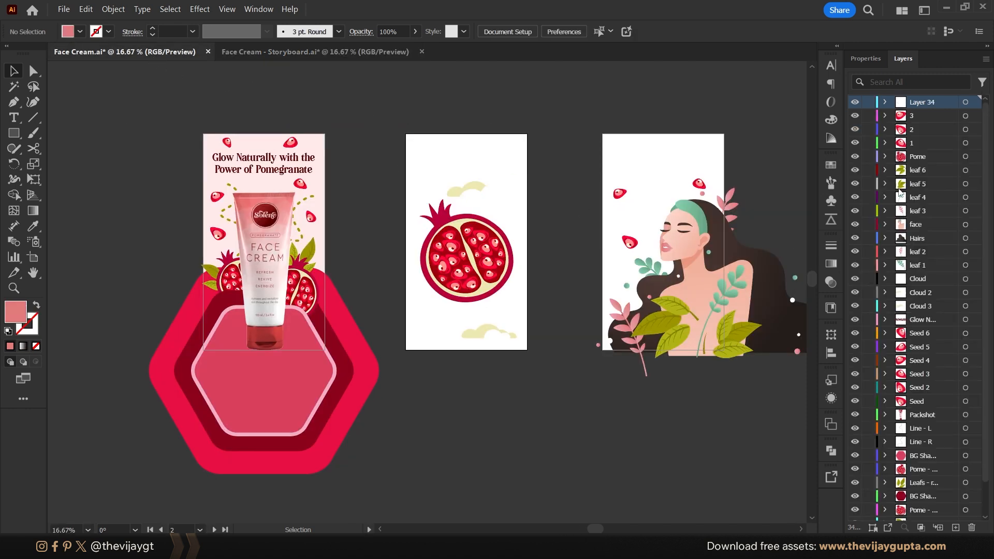
scroll(908, 158, "down", 2)
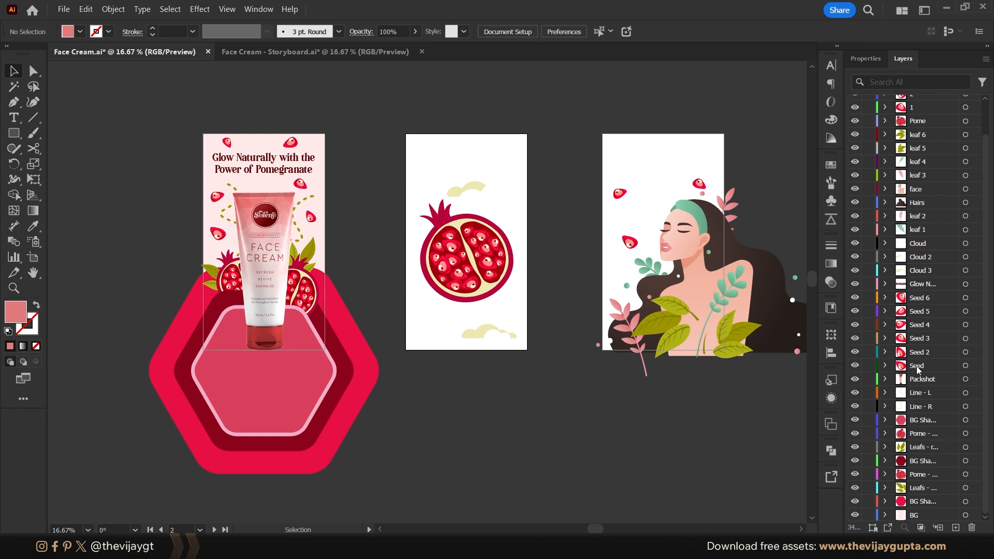
left_click(694, 293)
left_click(767, 280)
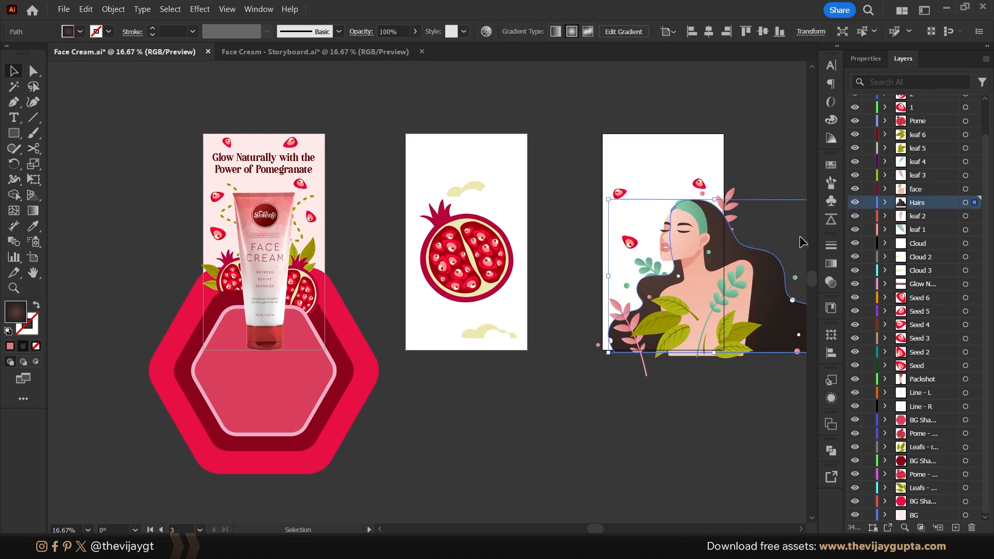
left_click(830, 221)
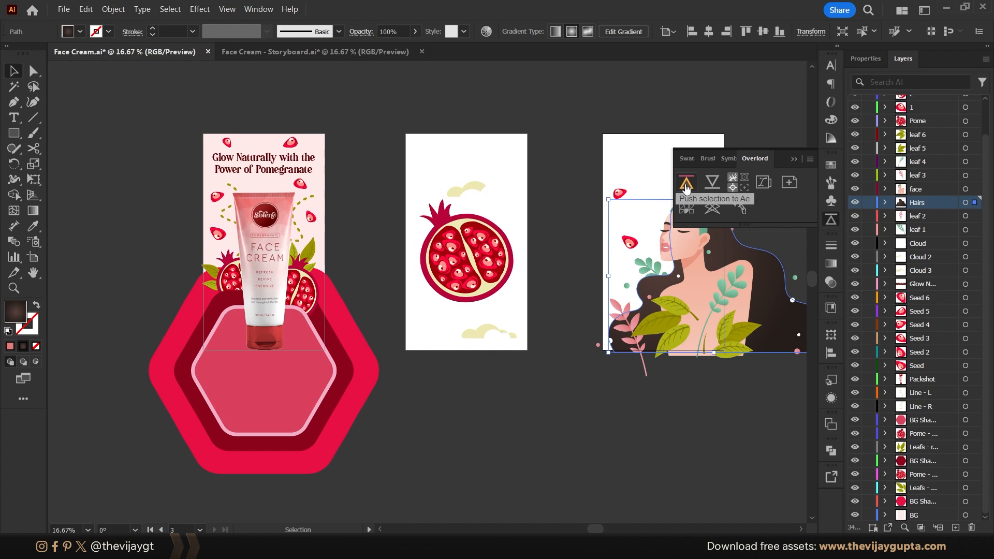
left_click(687, 183)
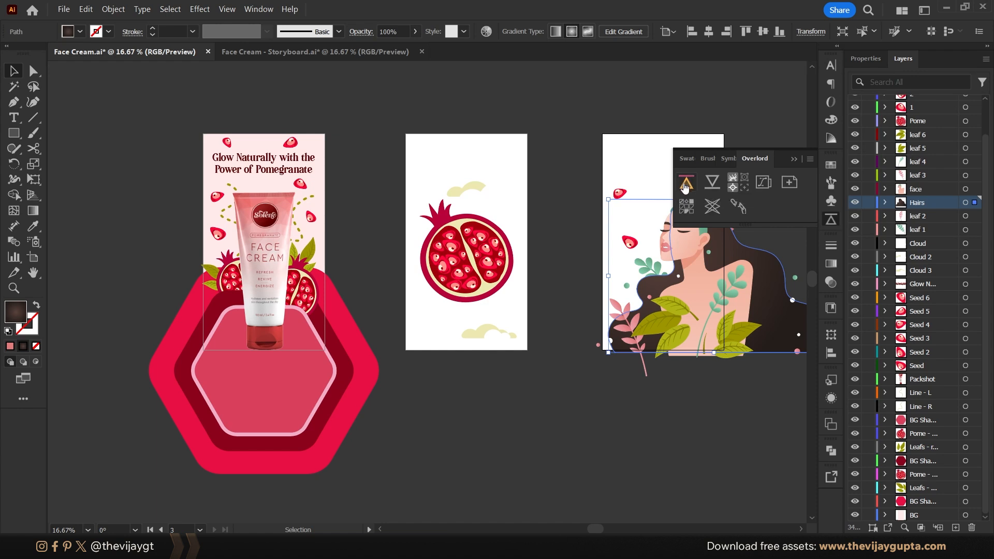
left_click(245, 237)
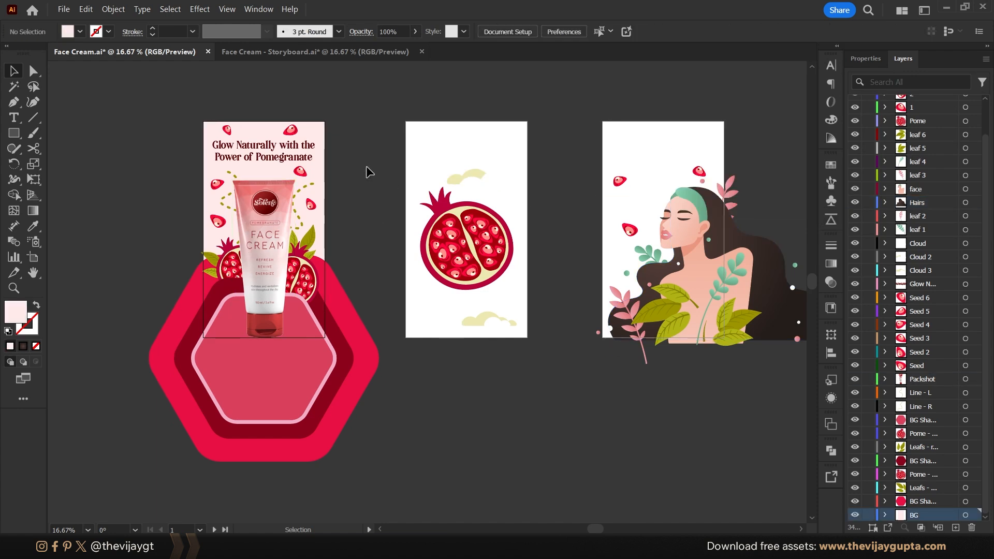
Step: Check the width and height of Artboard 1
left_click(33, 257)
left_click(512, 31)
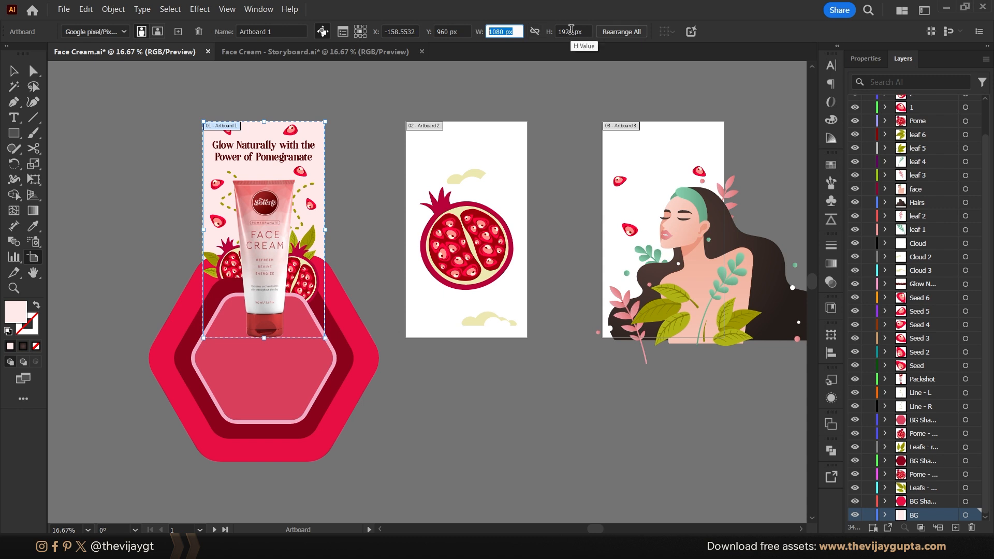
key("v")
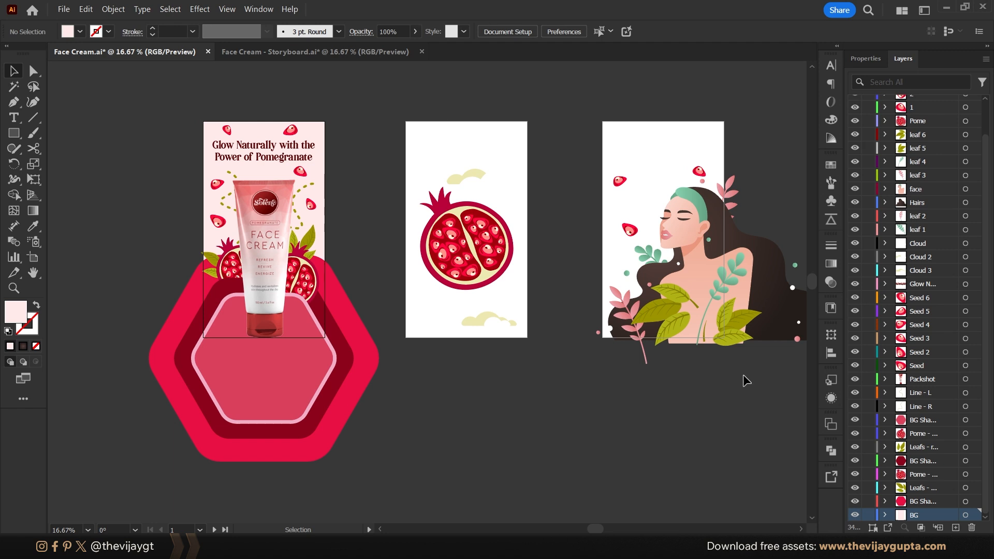
Step: Examine the artwork on the second and third artboards, including the pomegranate, clouds and woman, along with the Overlord tools
left_click_drag(640, 149, 683, 165)
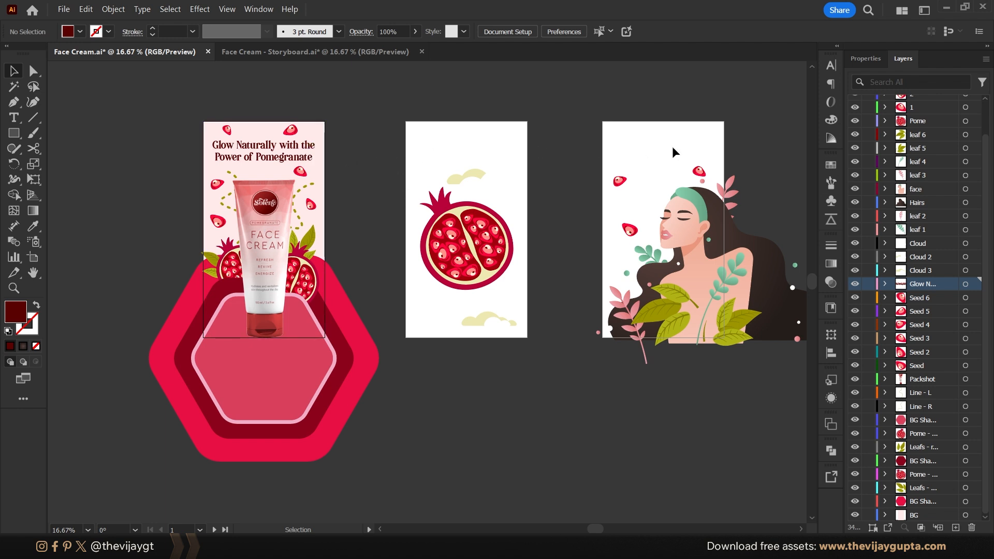
left_click_drag(440, 149, 530, 122)
left_click_drag(620, 139, 693, 166)
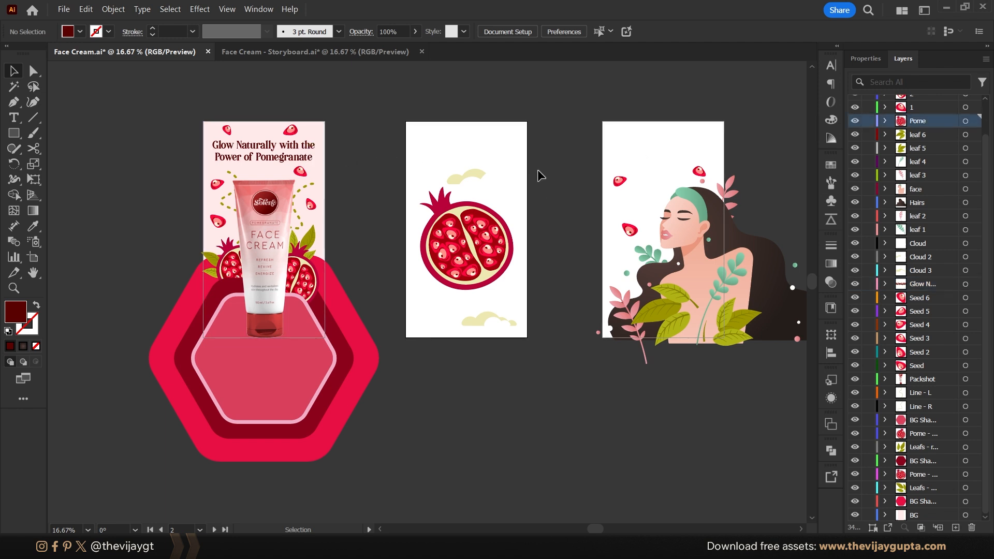
left_click_drag(392, 134, 528, 326)
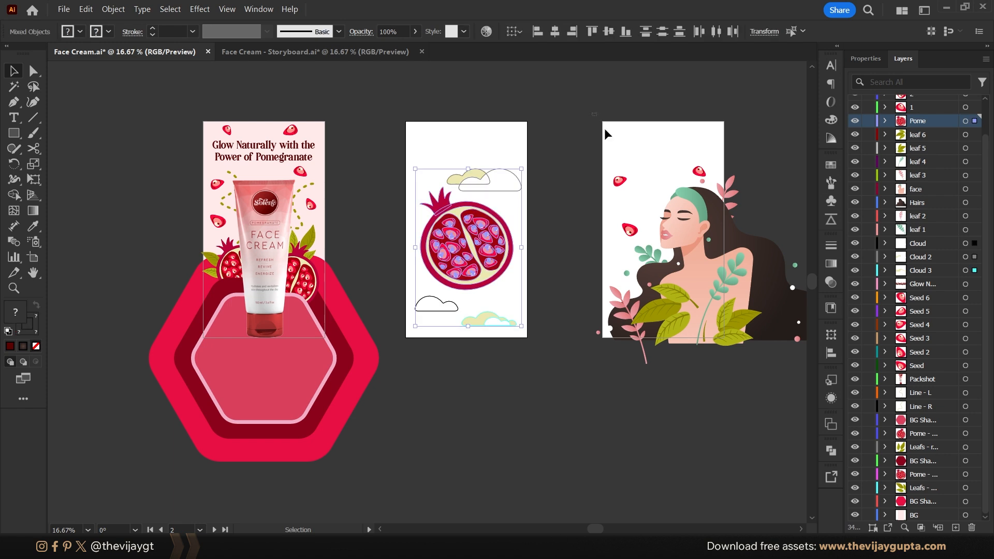
left_click_drag(606, 133, 730, 384)
left_click(728, 384)
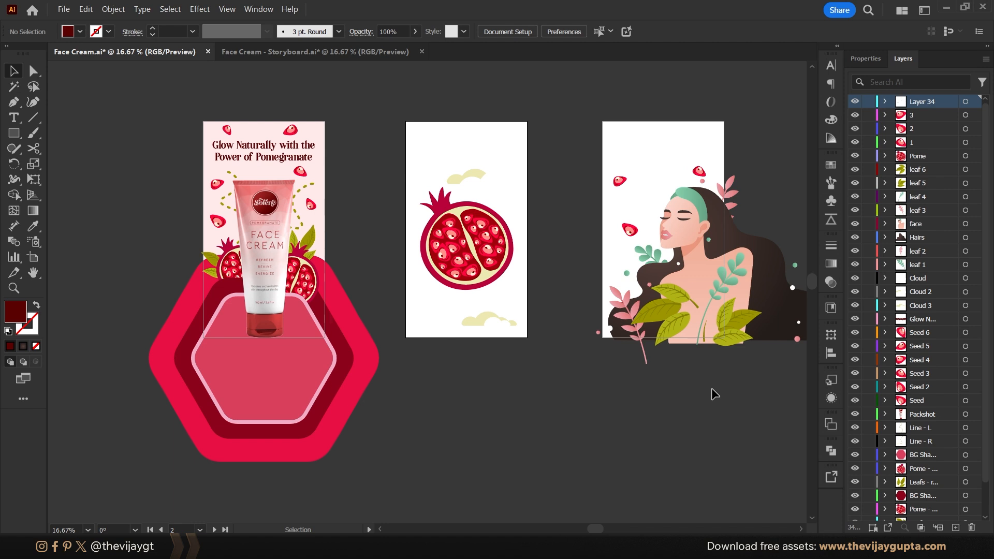
left_click(651, 143)
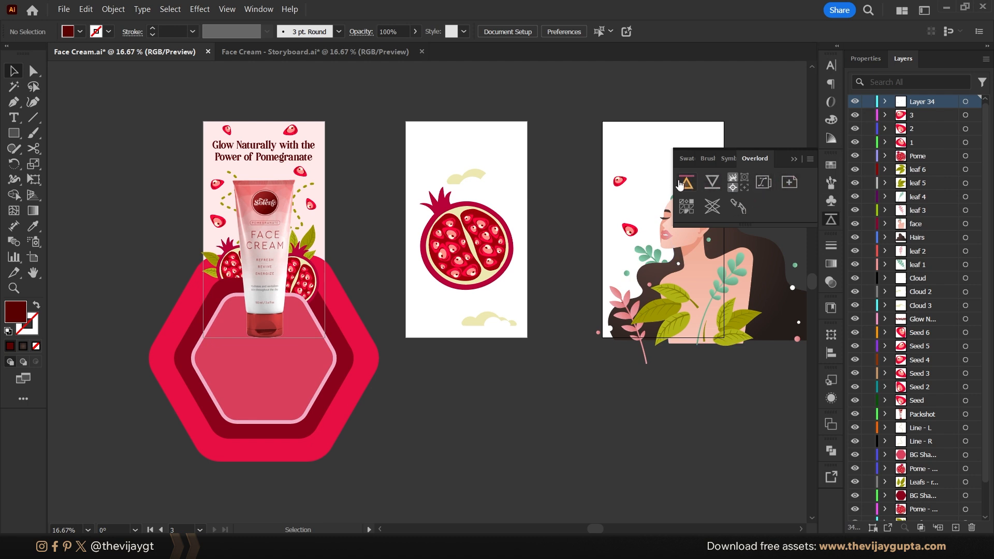
left_click(794, 158)
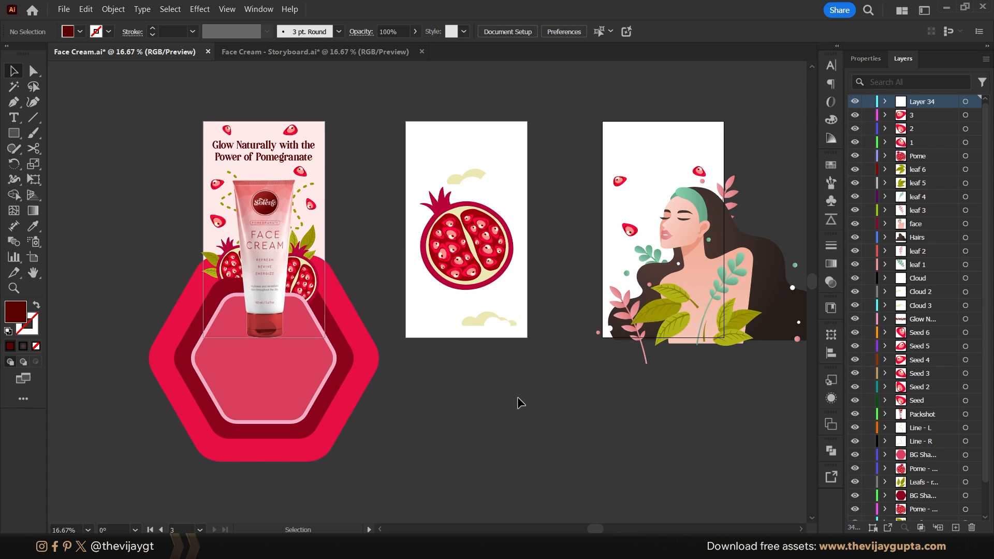
Step: Save Face Cream.ai into the Video 19\Product\Tut files\Ai files folder, with every artboard also saved to a separate file
key("ctrl+shift+s")
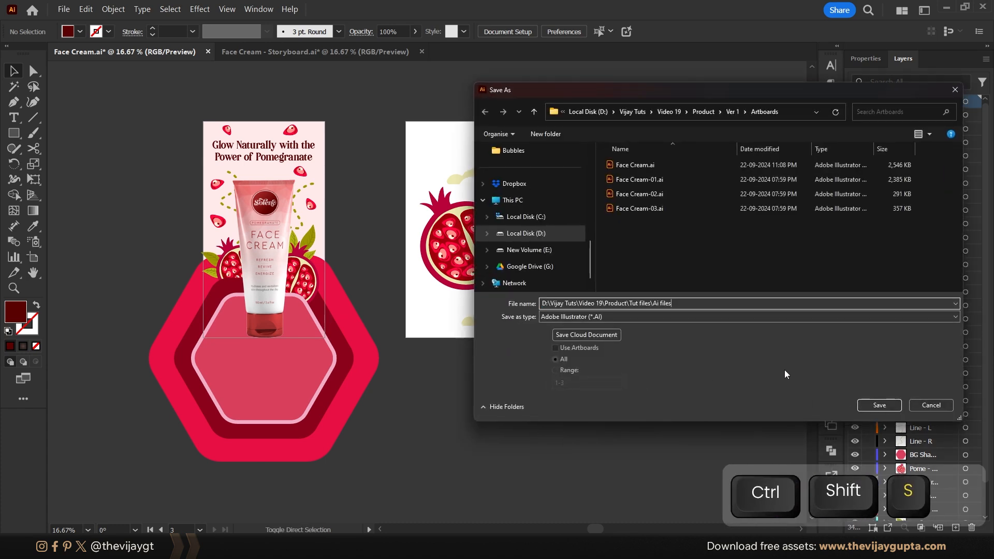
type("D:\\Vijay Tuts\\Video 19\\Product\\Tut files\\Ai files")
left_click(875, 406)
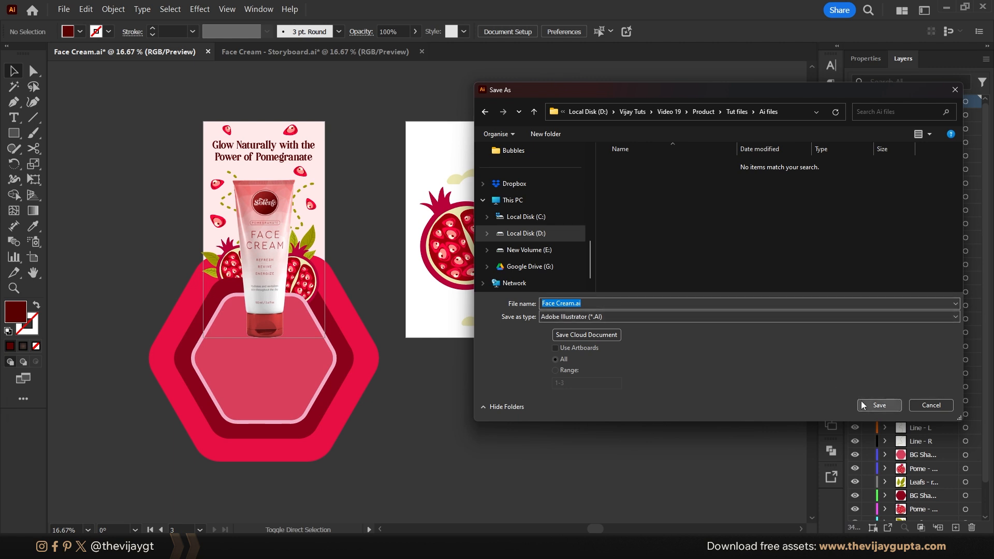
left_click(879, 405)
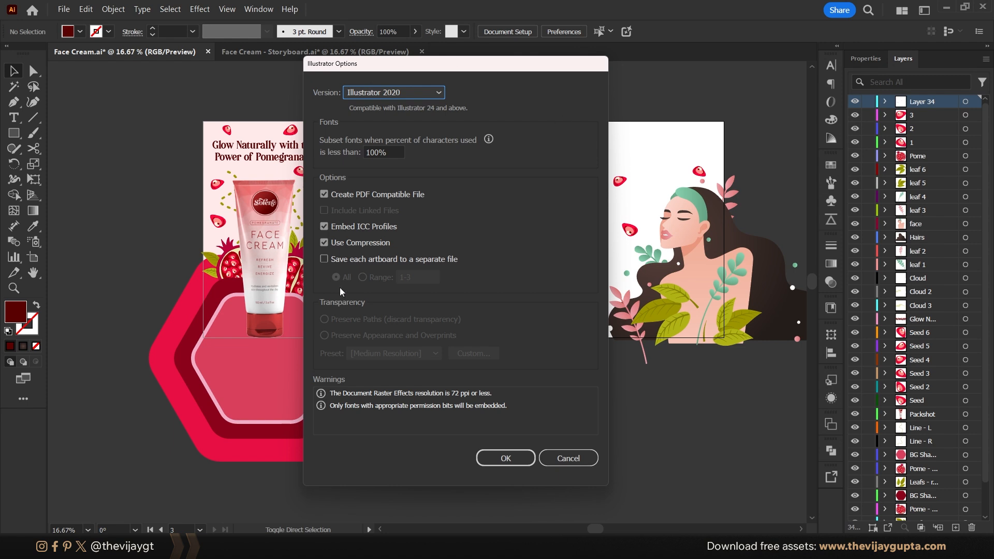
left_click(341, 264)
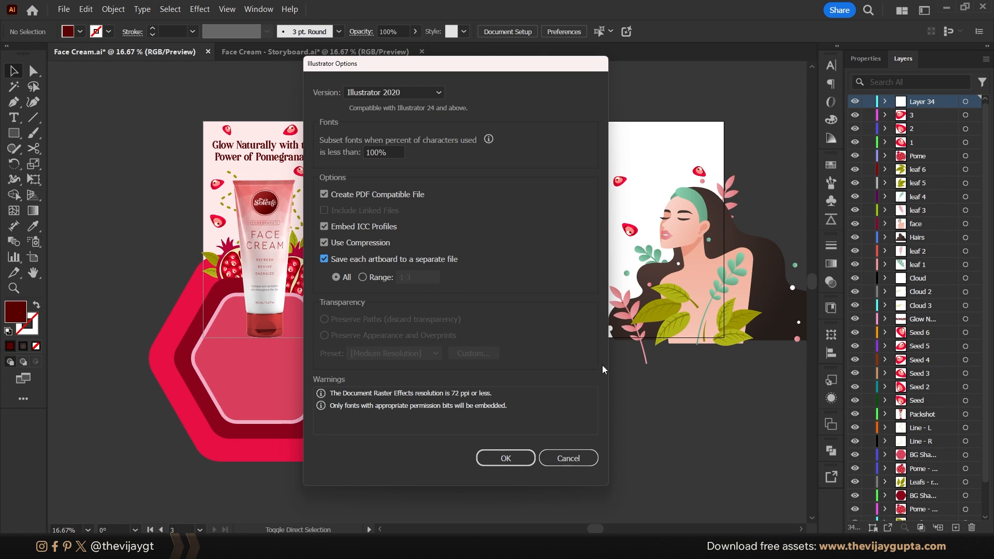
left_click(505, 458)
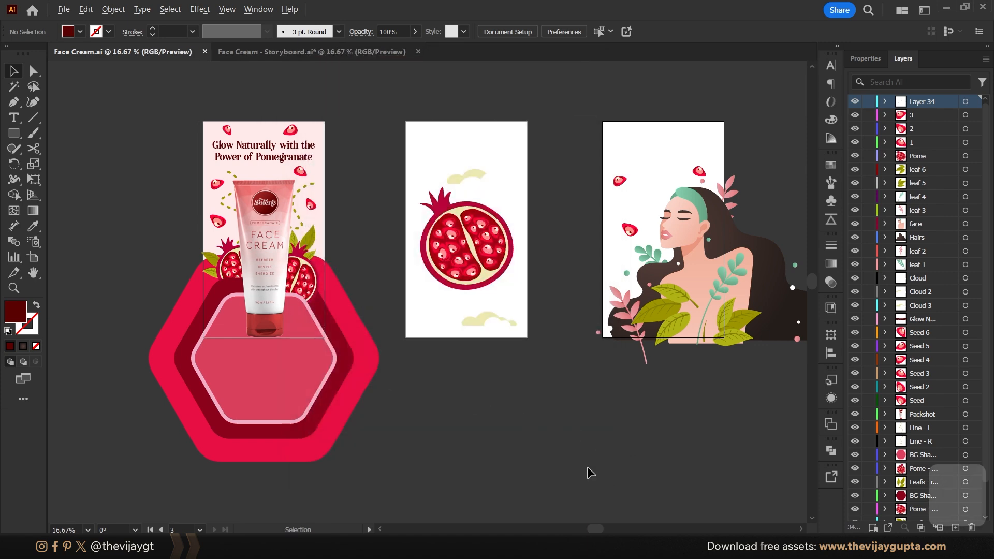
Step: Switch to File Explorer and examine the saved main Face Cream.ai file and its separate artboard files
key("alt+Tab")
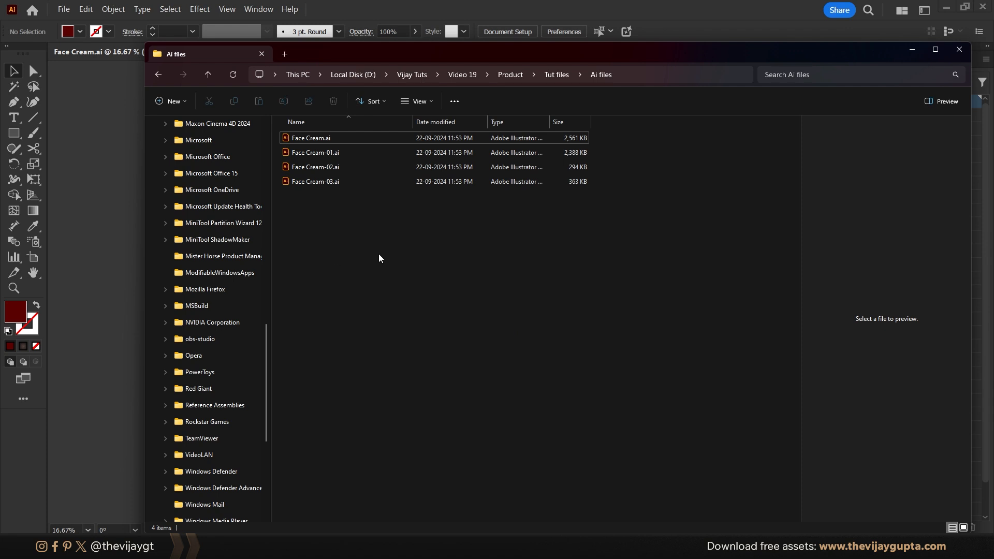
left_click_drag(379, 258, 474, 224)
left_click(375, 153)
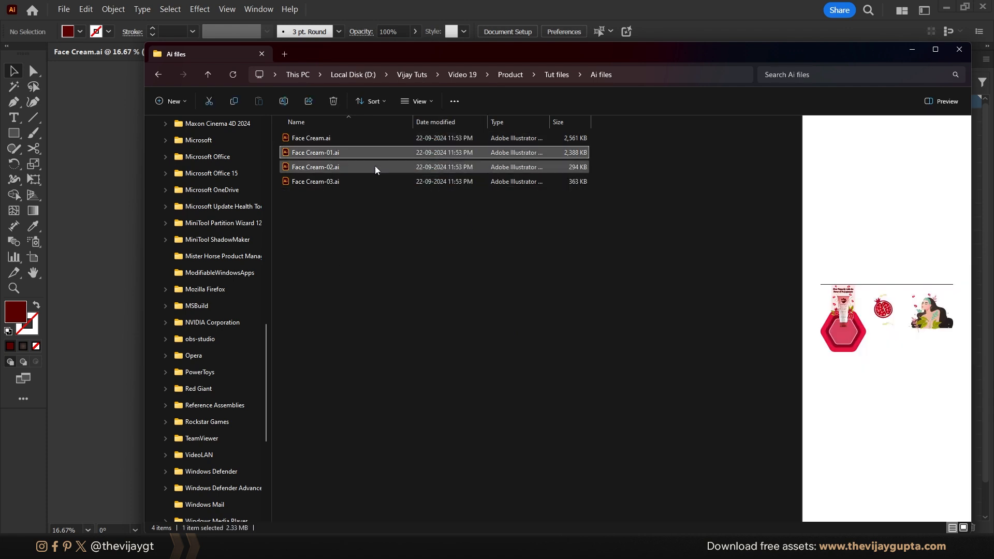
left_click(375, 182)
left_click(375, 215)
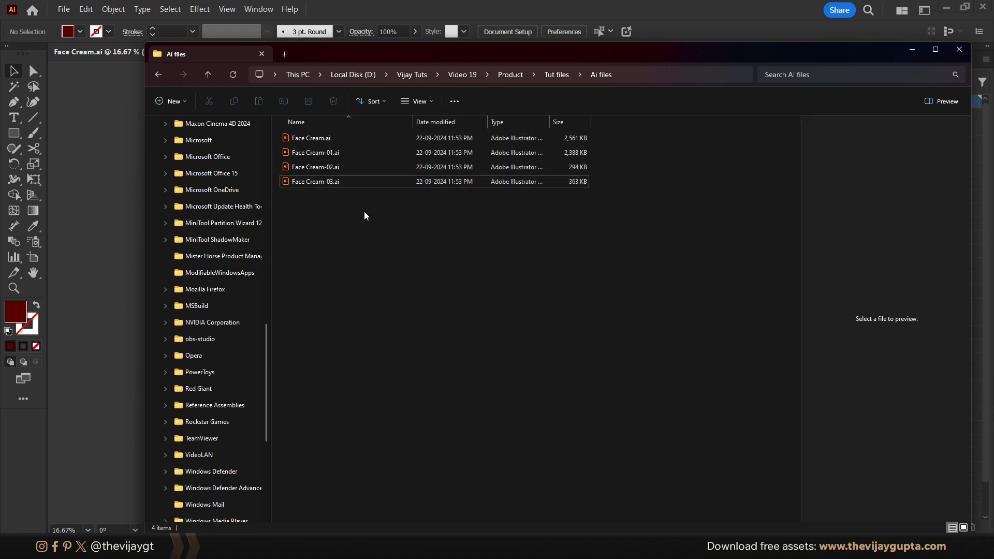
left_click(339, 139)
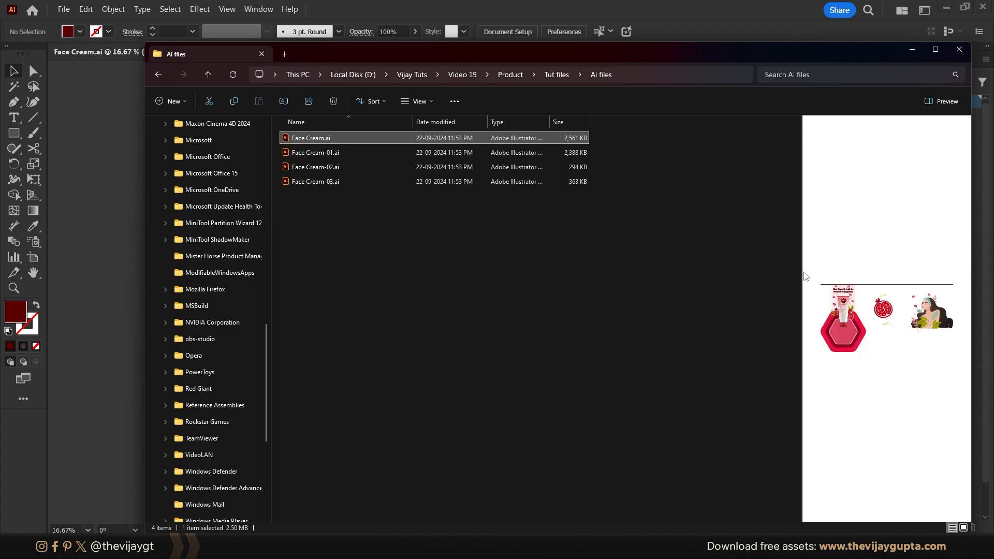
left_click(640, 336)
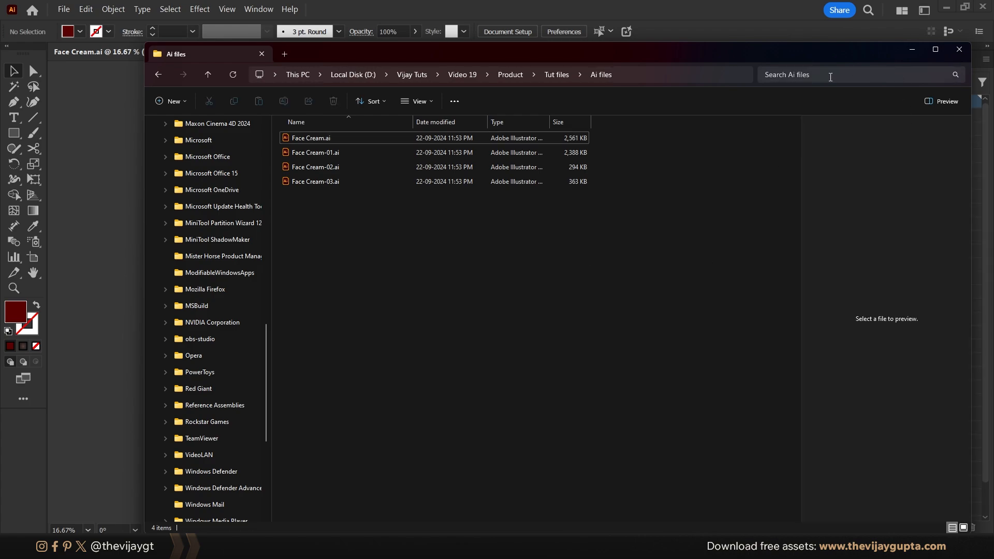
Step: Copy the Ai files folder path, switch to After Effects and open that folder in the Import File dialog
key("ctrl+l")
key("ctrl+c")
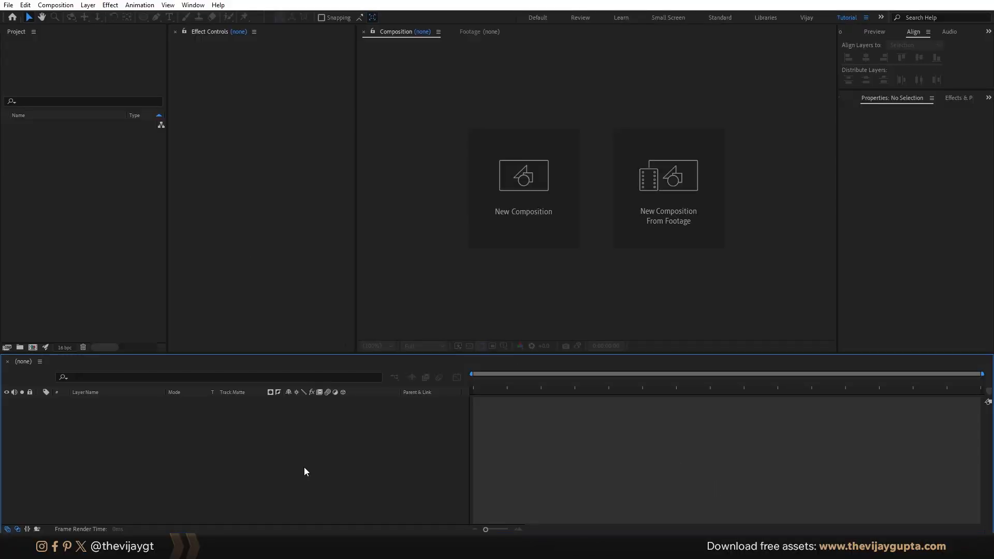
left_click(66, 218)
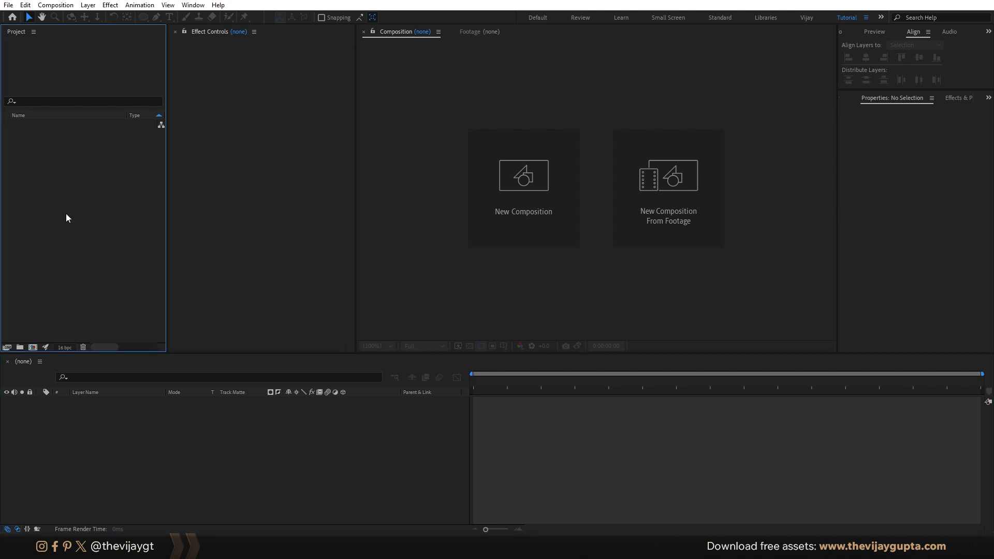
double_click(71, 199)
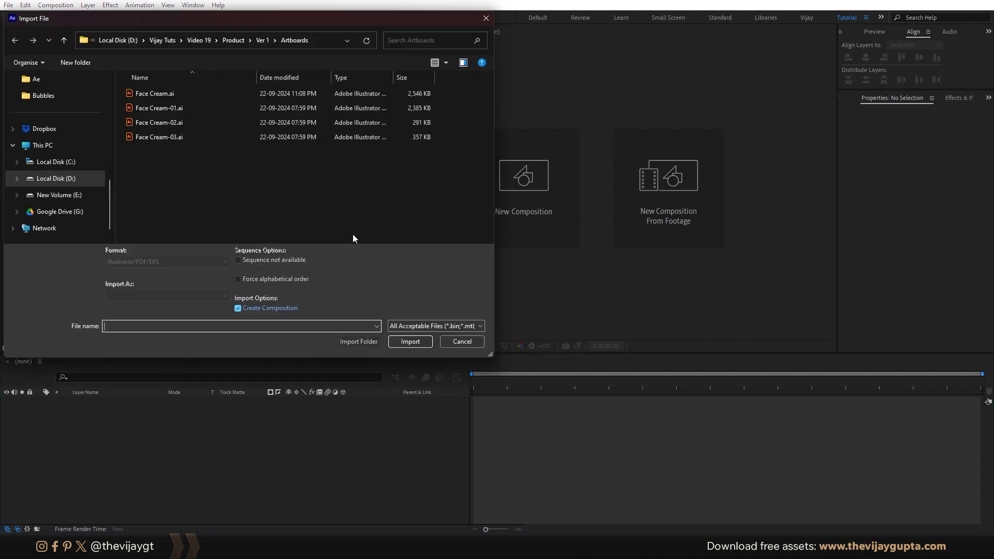
key("ctrl+v")
key("Return")
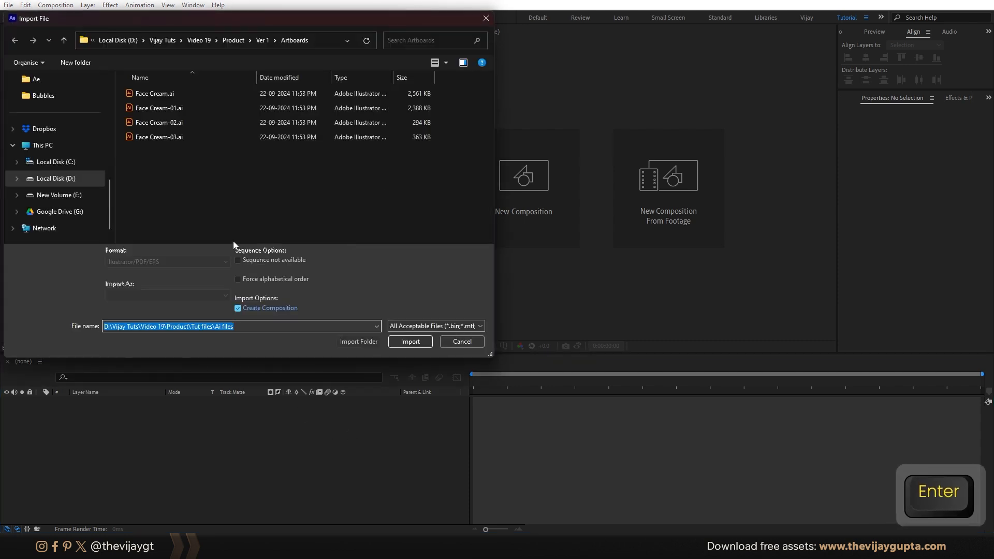
Step: Import Face Cream-01.ai, Face Cream-02.ai and Face Cream-03.ai together as Composition - Retain Layer Sizes, with Create Composition enabled
left_click(163, 110)
key("ctrl")
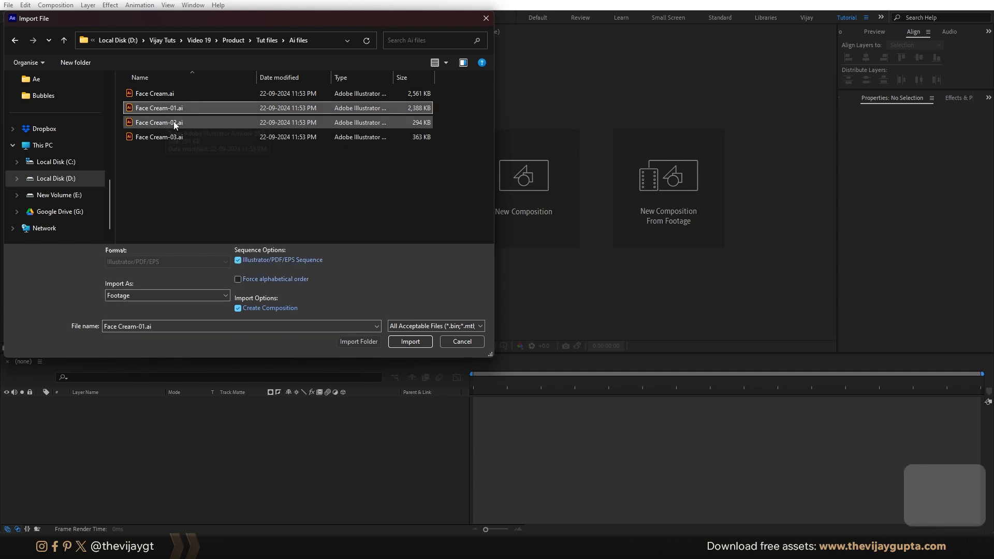
left_click(194, 124, "ctrl")
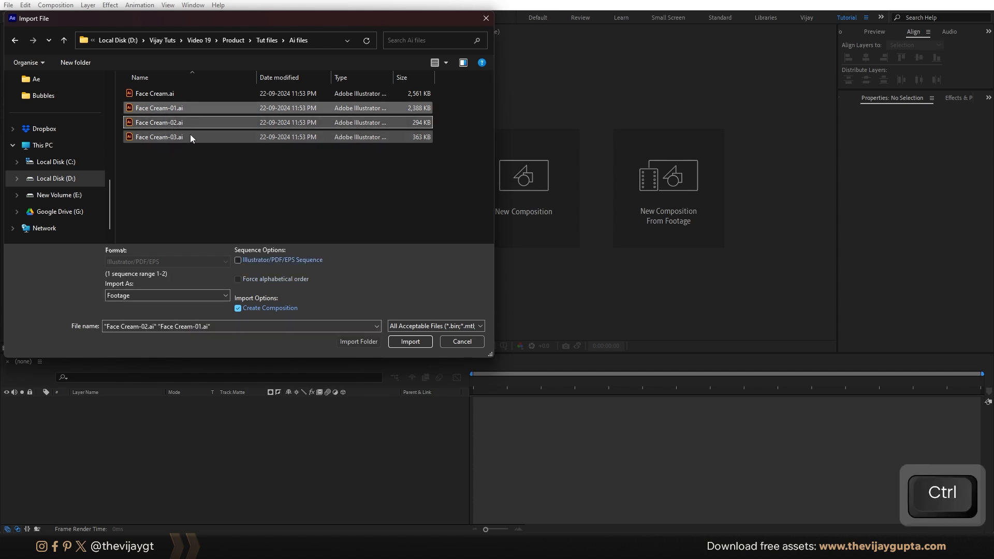
left_click(191, 137, "ctrl")
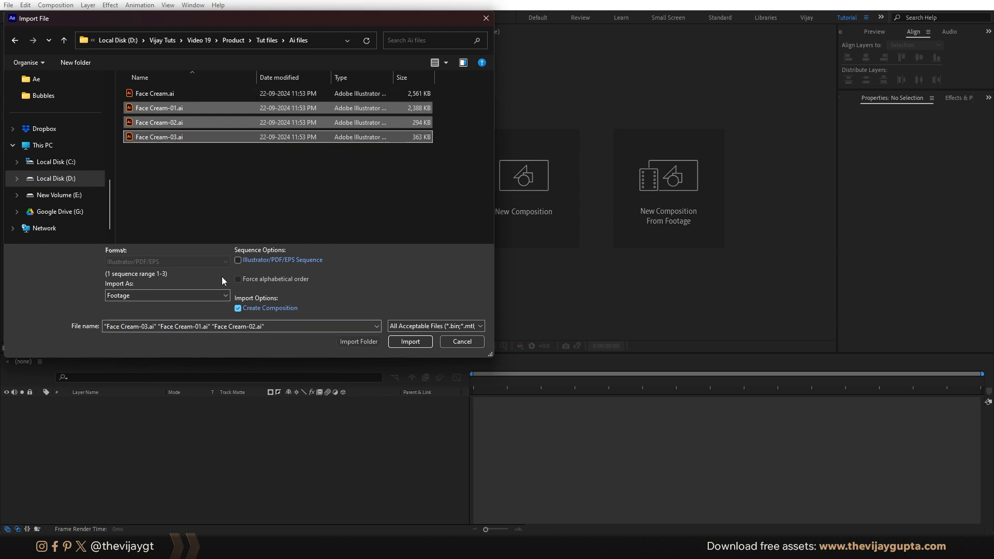
left_click(153, 296)
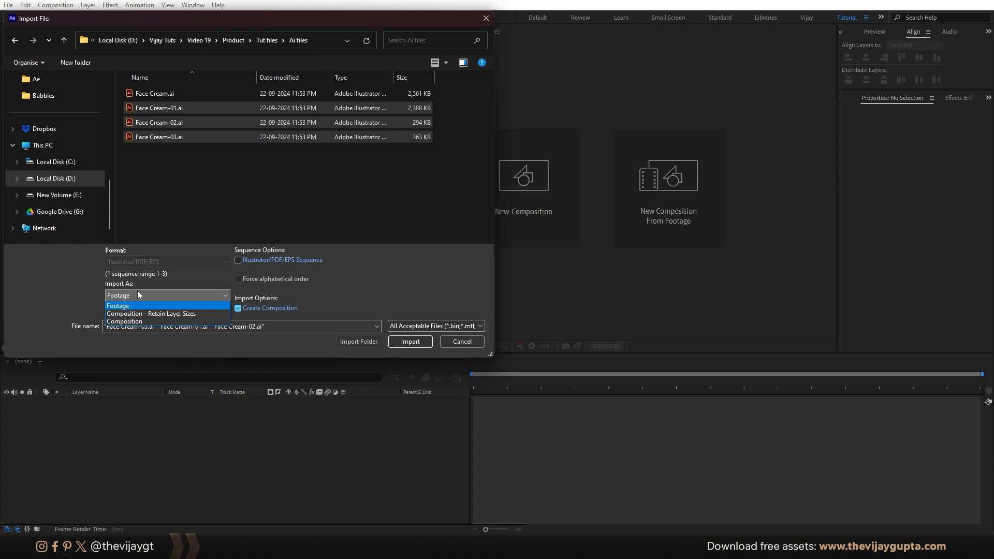
left_click(137, 314)
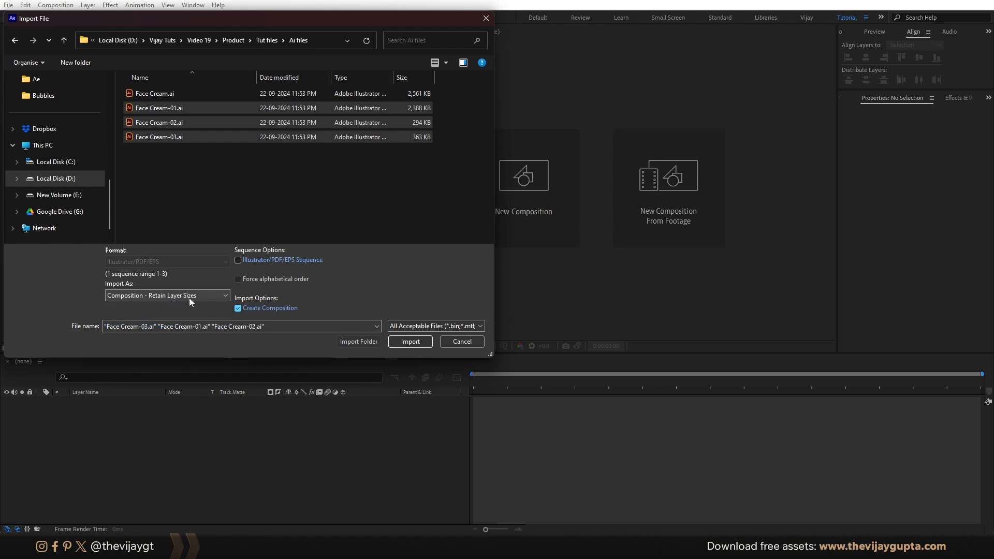
left_click(239, 309)
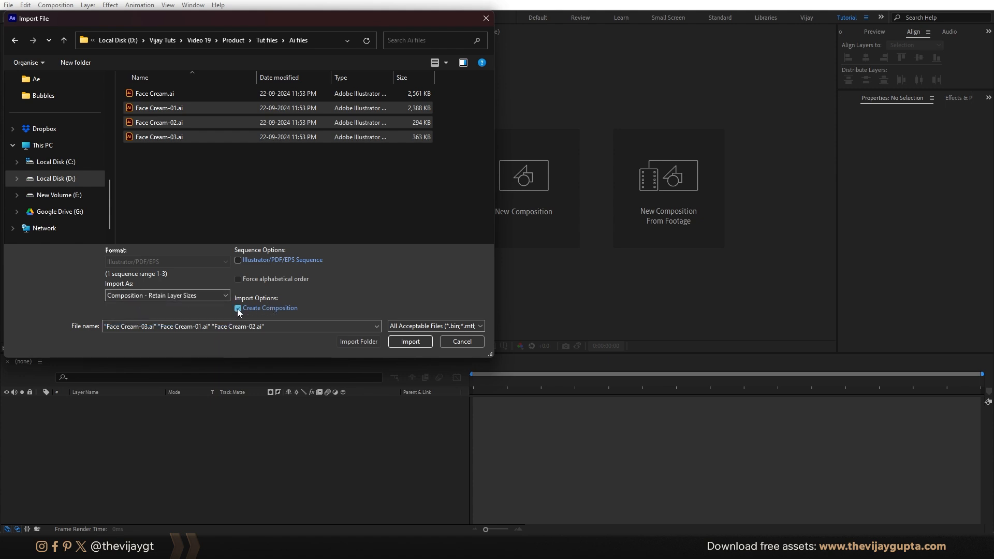
left_click(239, 309)
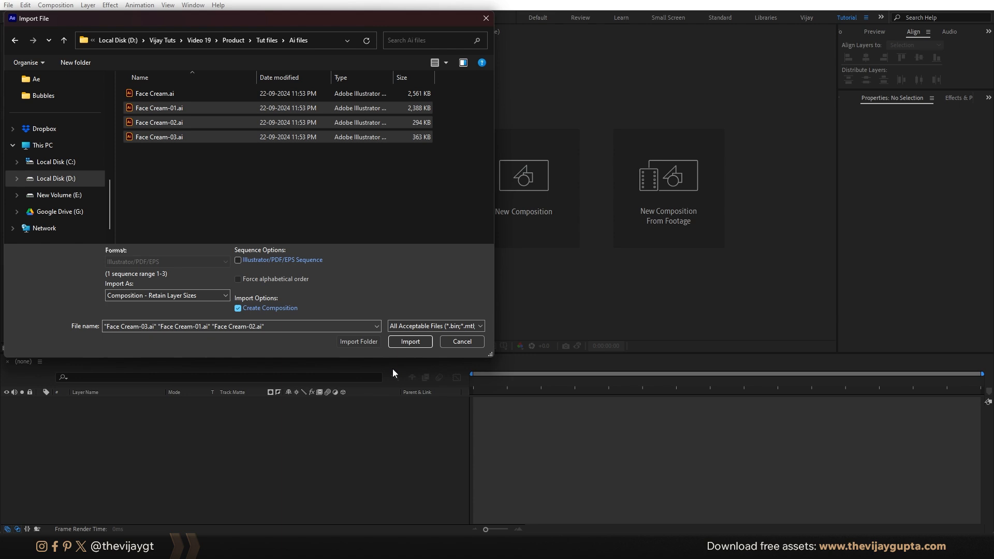
left_click(407, 344)
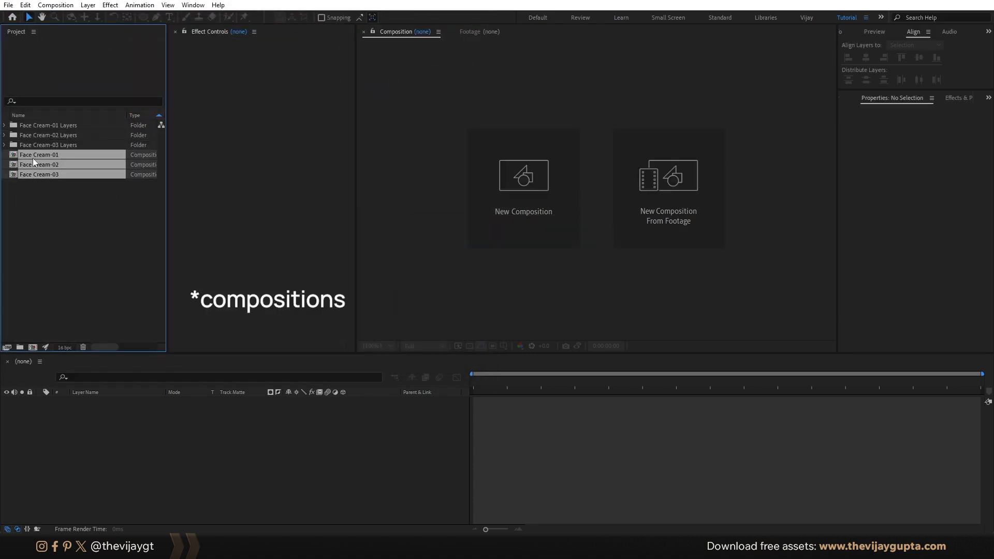
left_click(42, 238)
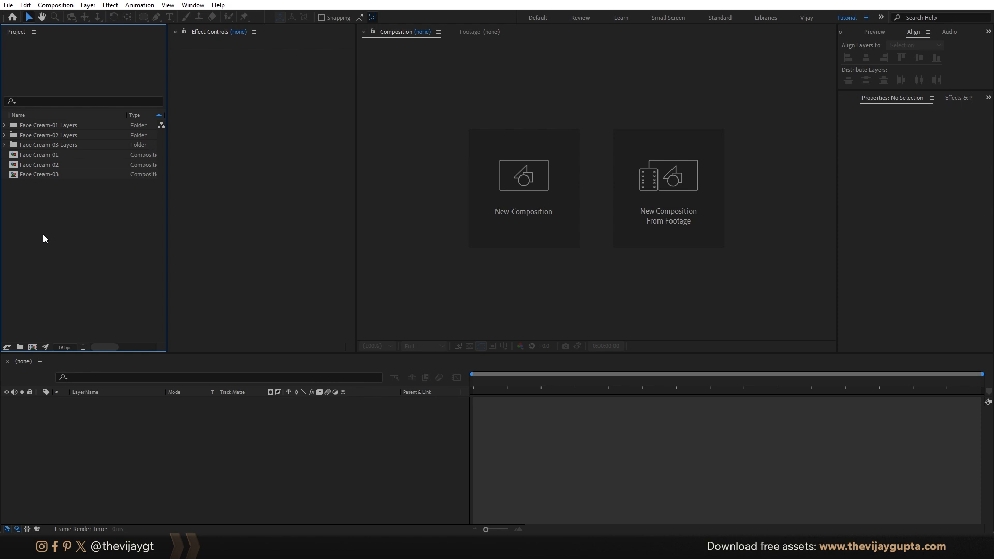
Step: Create a 1080 x 1920 px composition named Final Ad at 24 frames per second with an 8-second duration
key("ctrl+n")
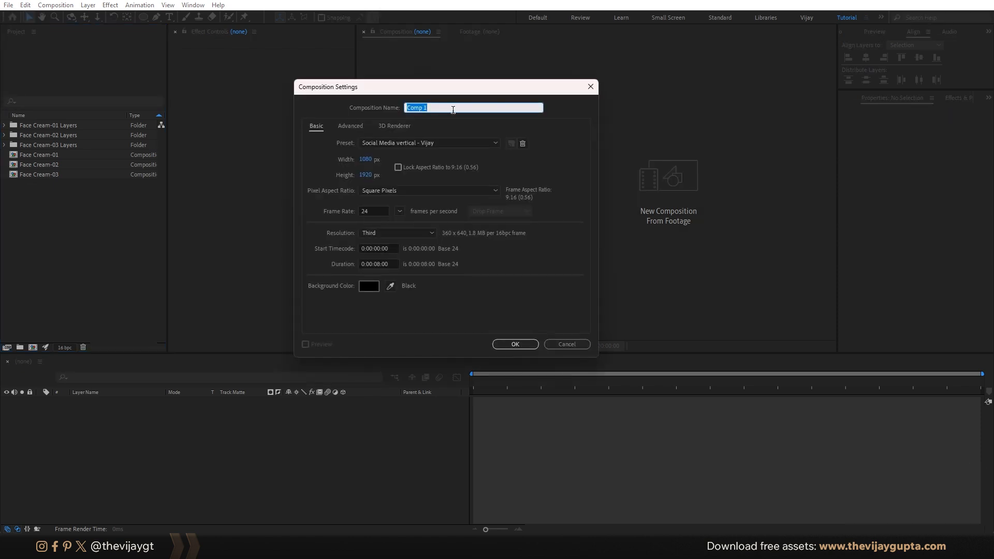
type("Fina")
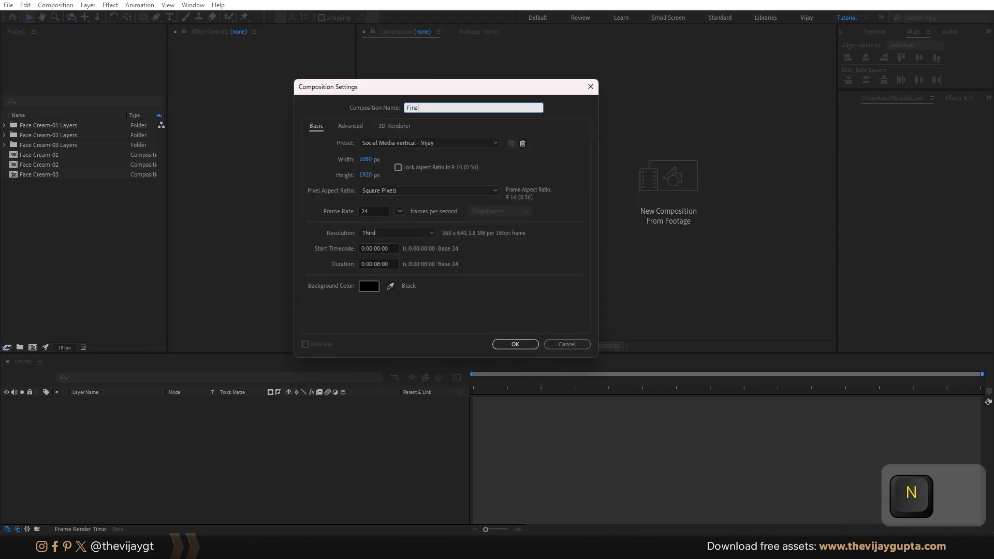
type("l")
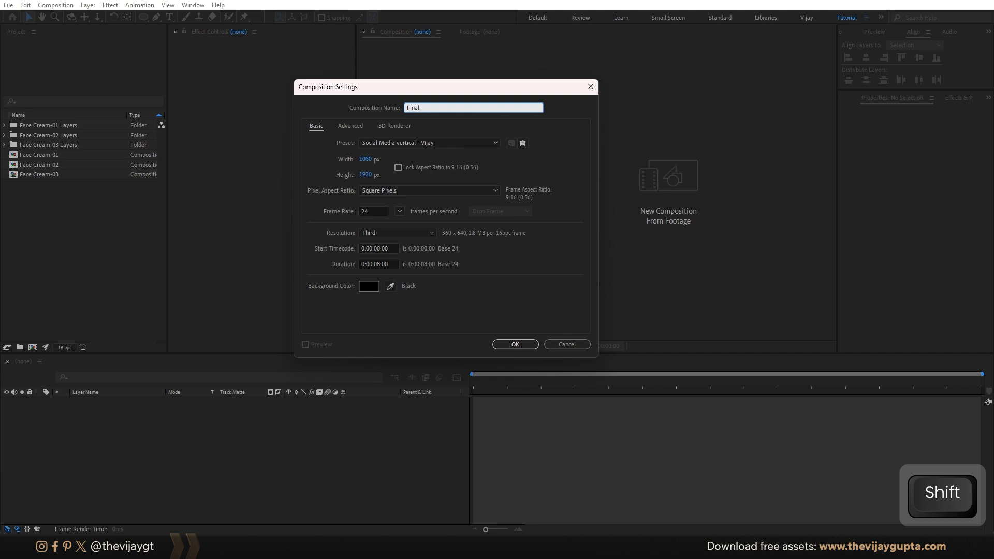
type(" Ad")
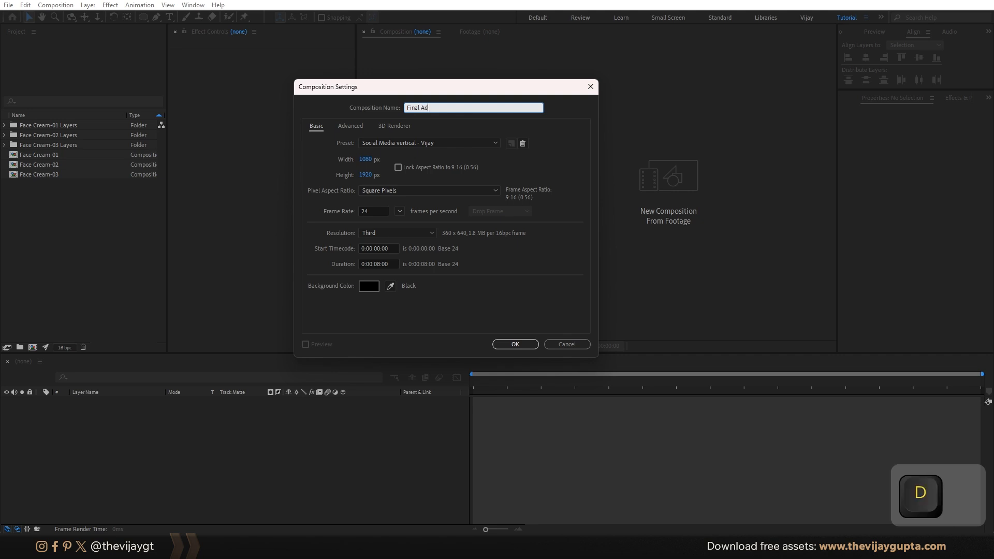
left_click(368, 160)
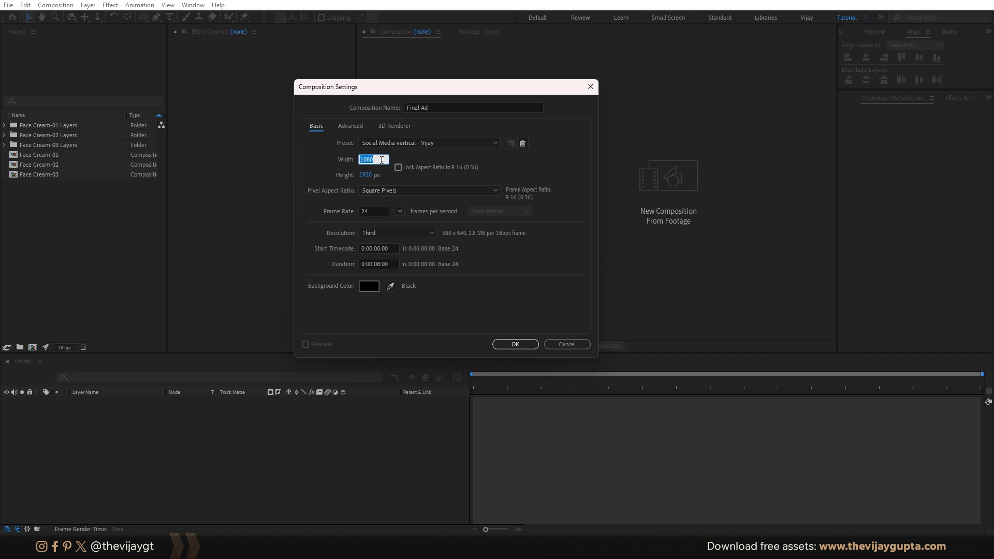
left_click(364, 176)
left_click(379, 174)
left_click(379, 265)
left_click_drag(381, 265, 397, 265)
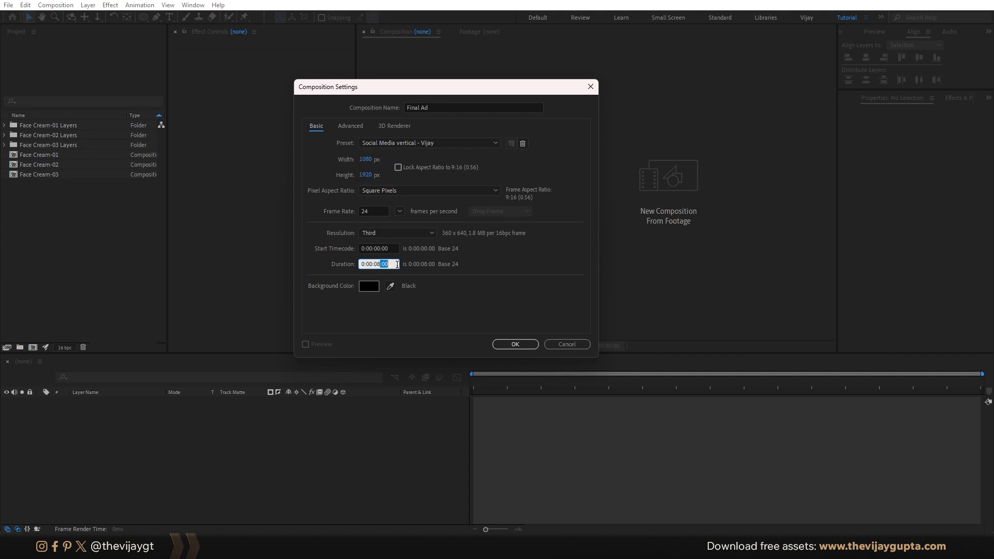
left_click(373, 212)
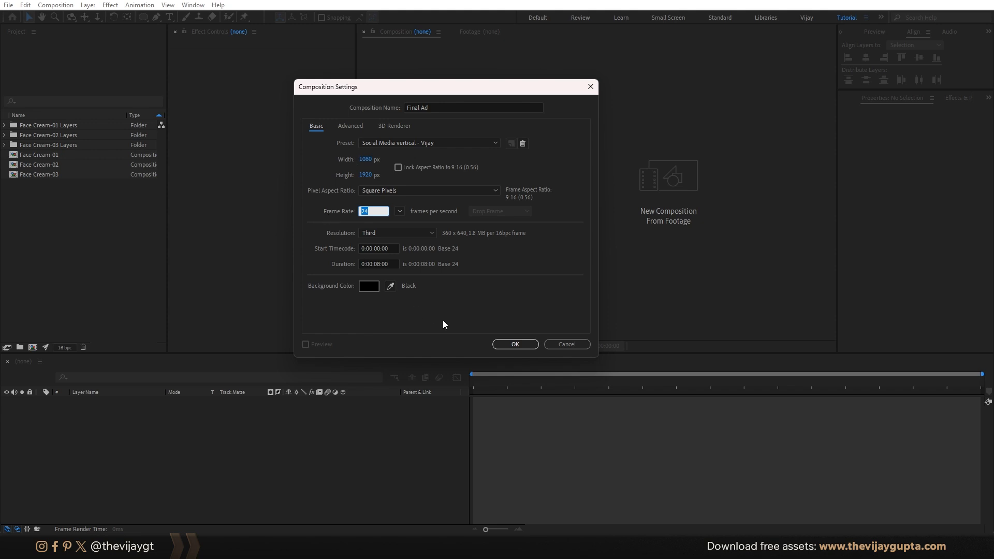
left_click(498, 345)
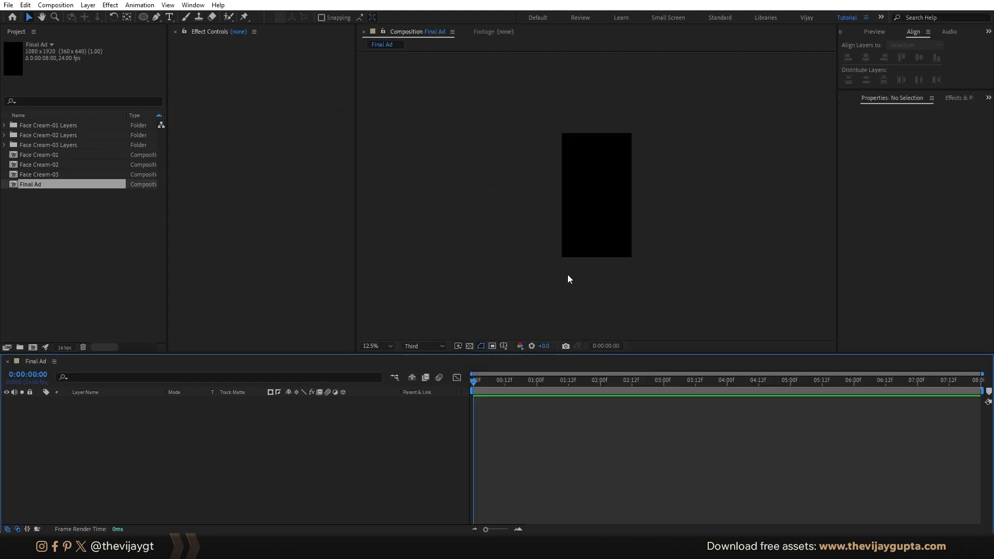
Step: Open the Face Cream-01, Face Cream-02 and Face Cream-03 compositions in the timeline alongside Final Ad
scroll(568, 278, "up", 1)
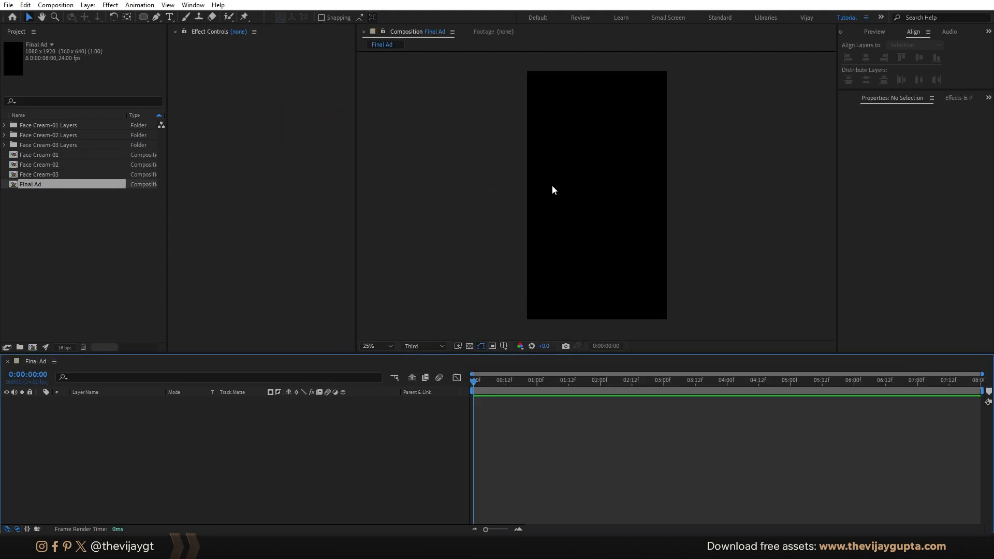
left_click(377, 346)
left_click(389, 161)
left_click(95, 246)
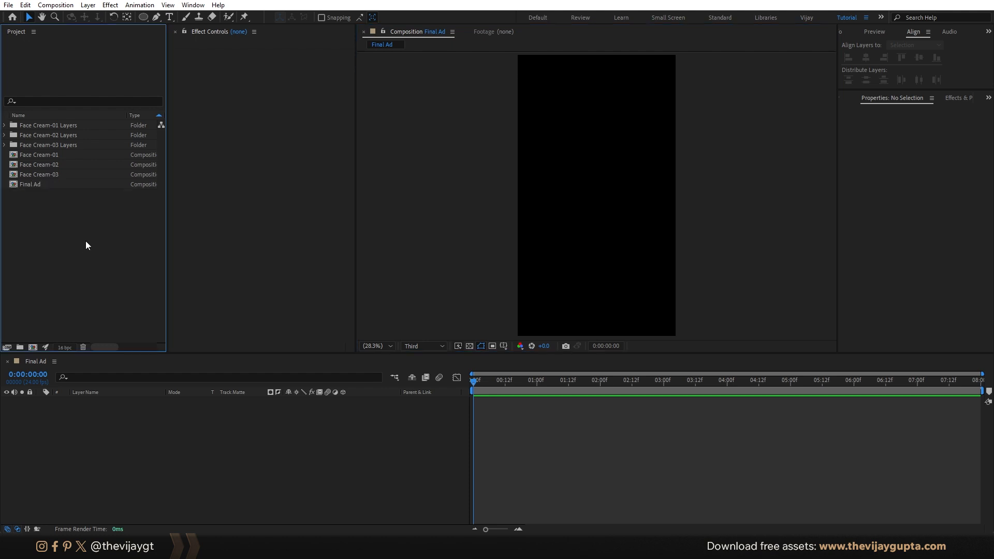
double_click(51, 155)
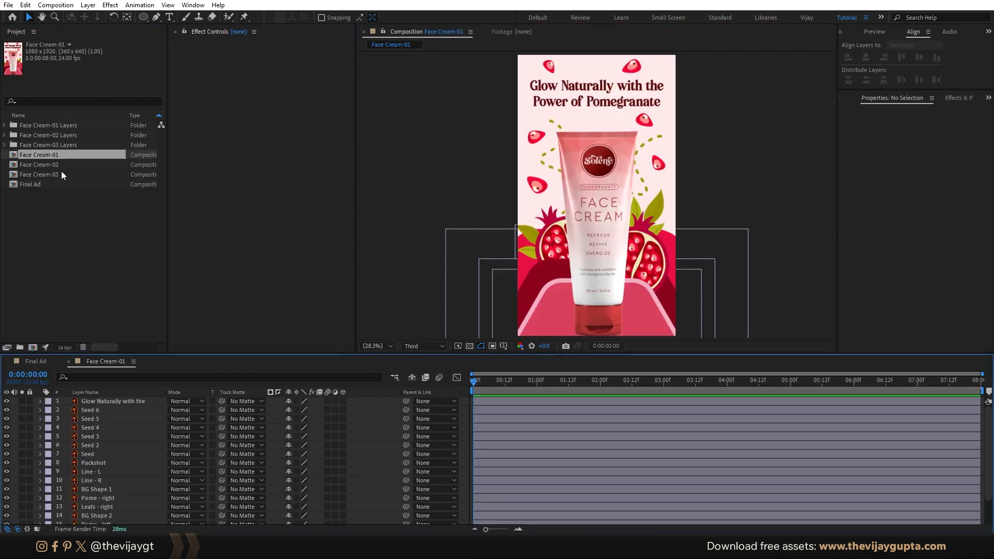
double_click(60, 164)
double_click(62, 173)
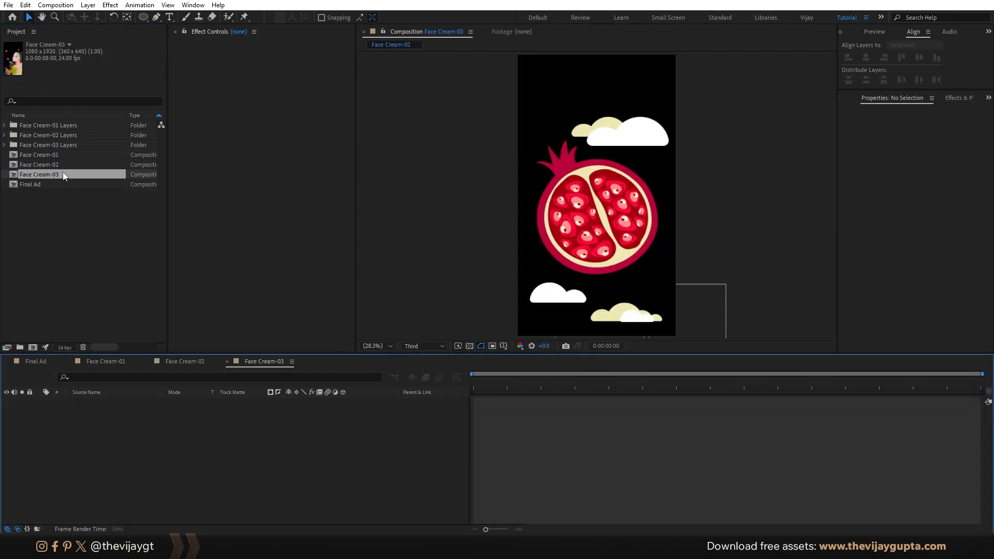
Step: Examine the artwork of the three Face Cream compositions and the empty Final Ad, and review the Face Cream-01 layer list
left_click(119, 362)
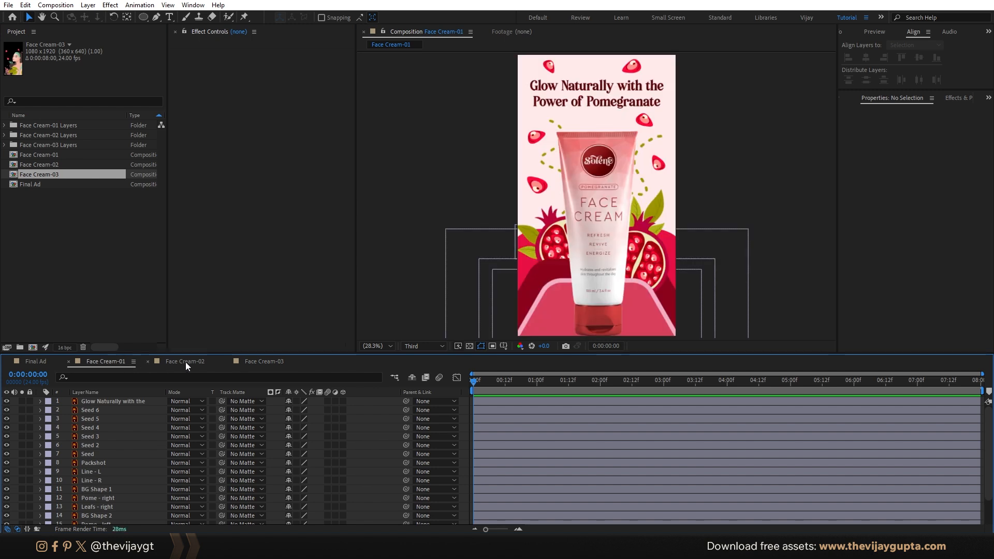
left_click(185, 362)
left_click(257, 362)
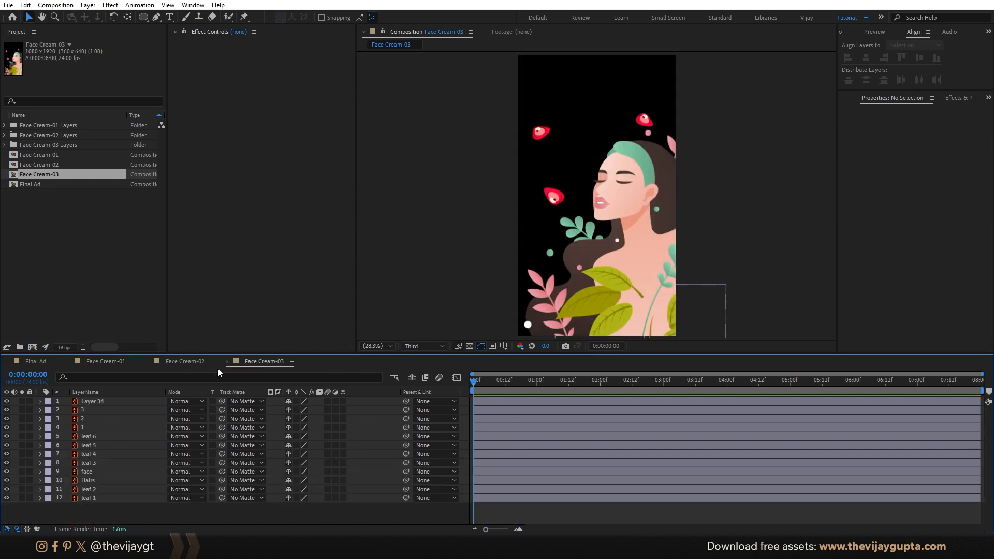
left_click(108, 362)
left_click(39, 362)
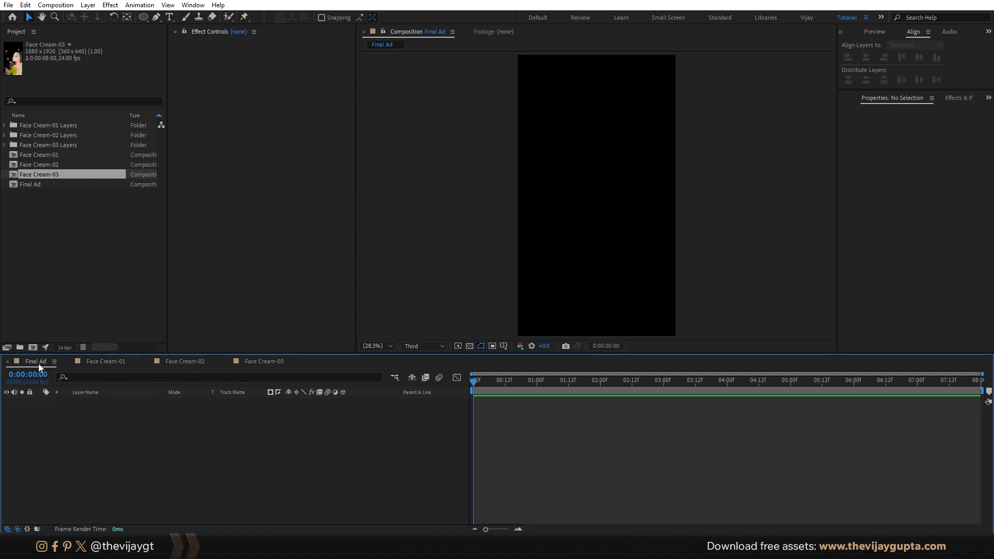
left_click(110, 363)
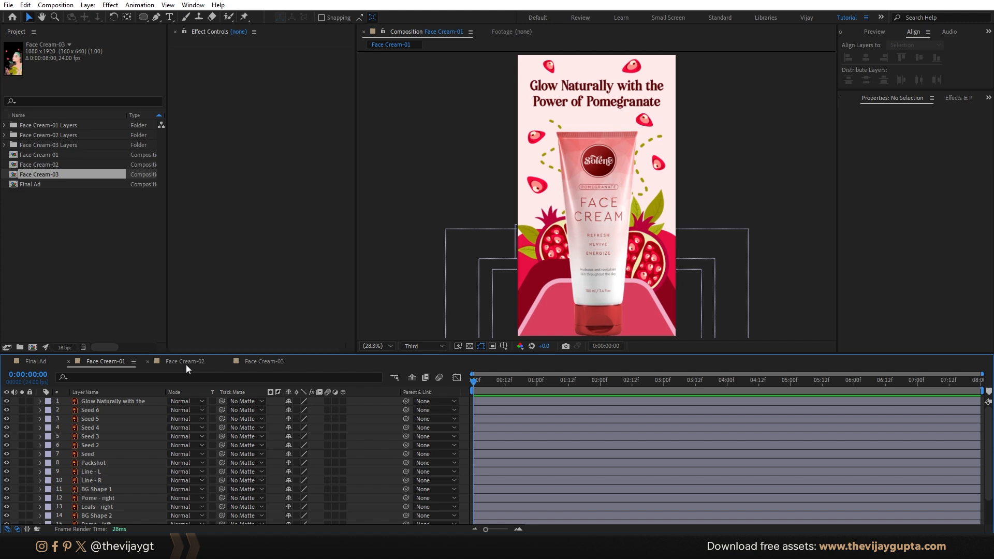
scroll(501, 420, "down", 3)
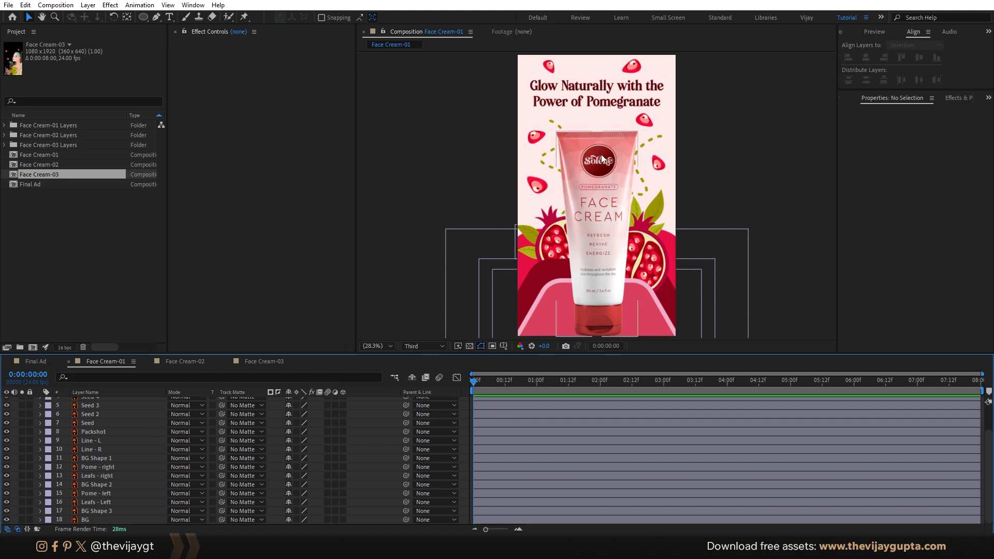
scroll(251, 440, "up", 3)
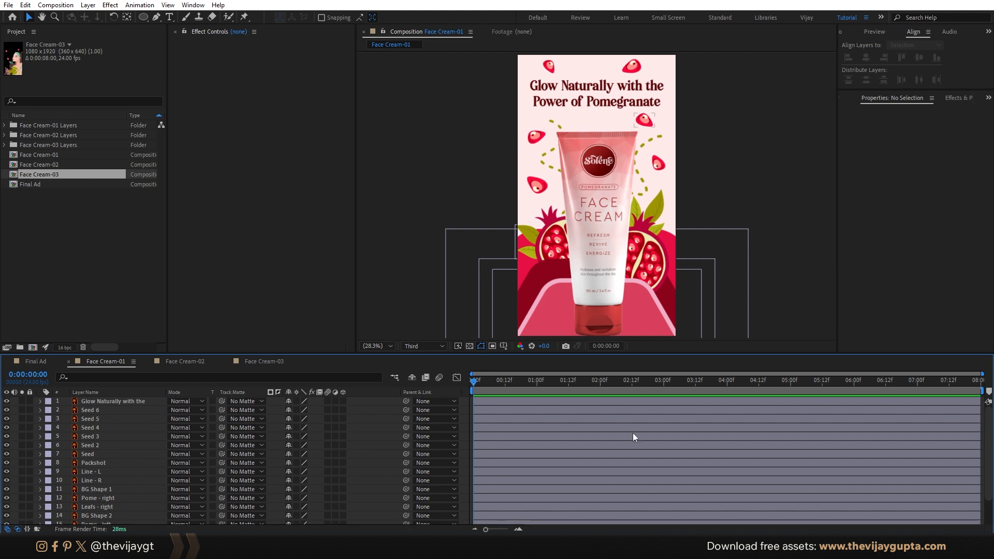
Step: Copy all layers of the Face Cream-01 composition into the Final Ad composition
key("ctrl+a")
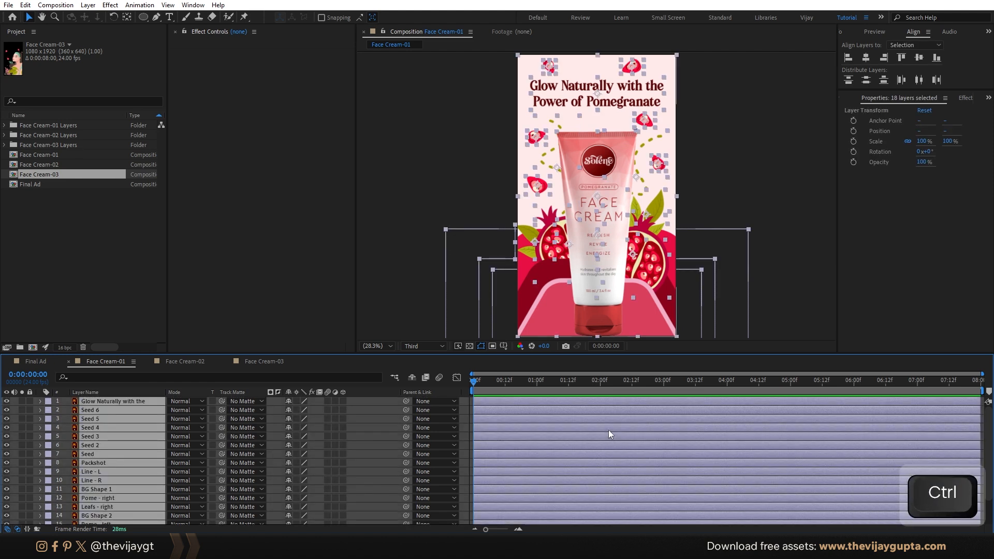
key("ctrl+c")
left_click(31, 362)
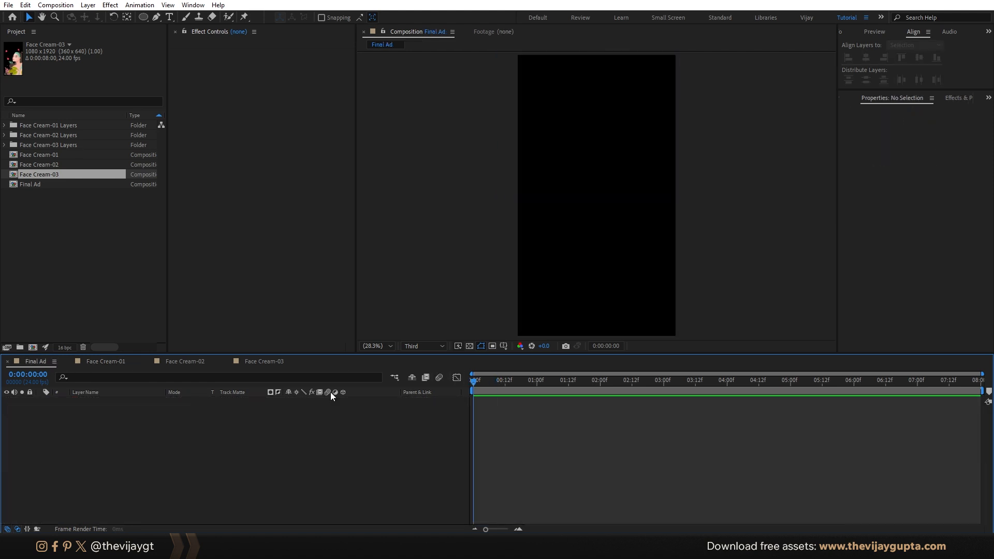
key("ctrl+v")
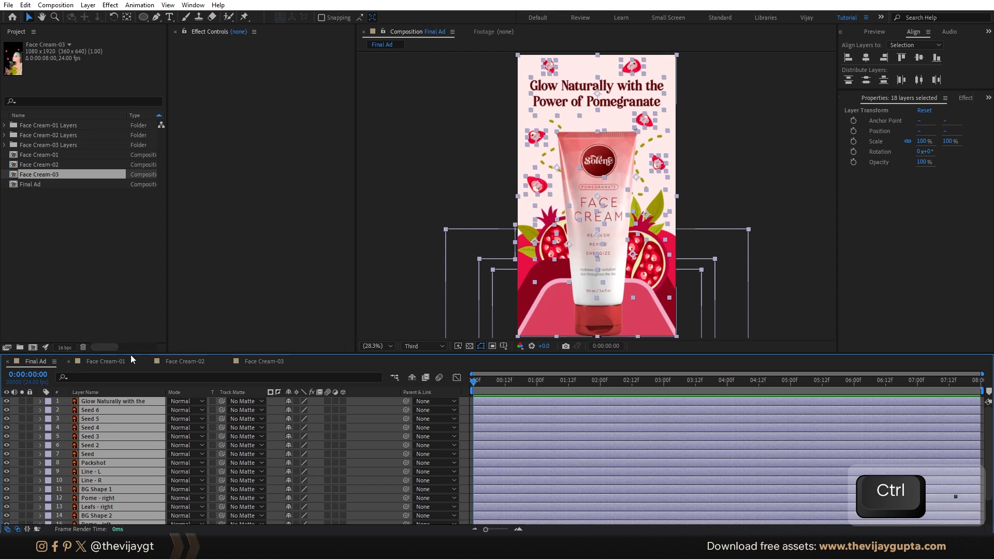
Step: Copy all pomegranate and cloud layers of the Face Cream-02 composition into Final Ad, above the existing layers
left_click(101, 362)
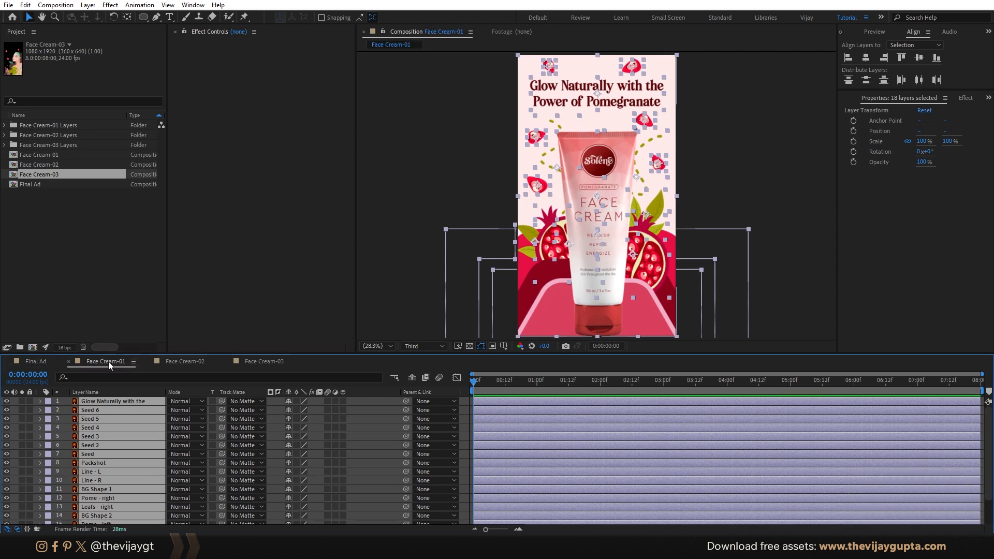
left_click(191, 362)
key("ctrl+a")
key("ctrl+c")
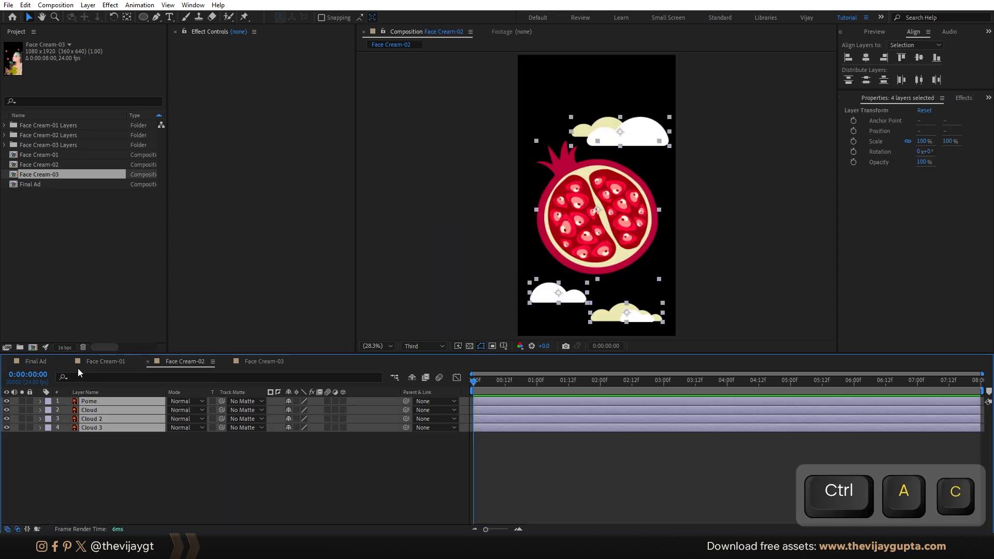
left_click(52, 363)
scroll(121, 424, "down", 3)
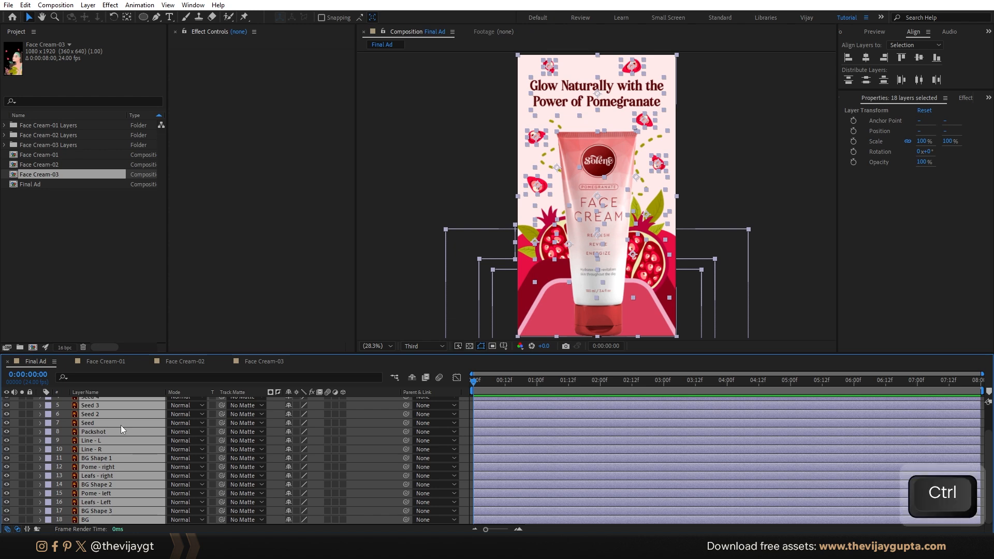
key("ctrl+v")
scroll(124, 424, "up", 3)
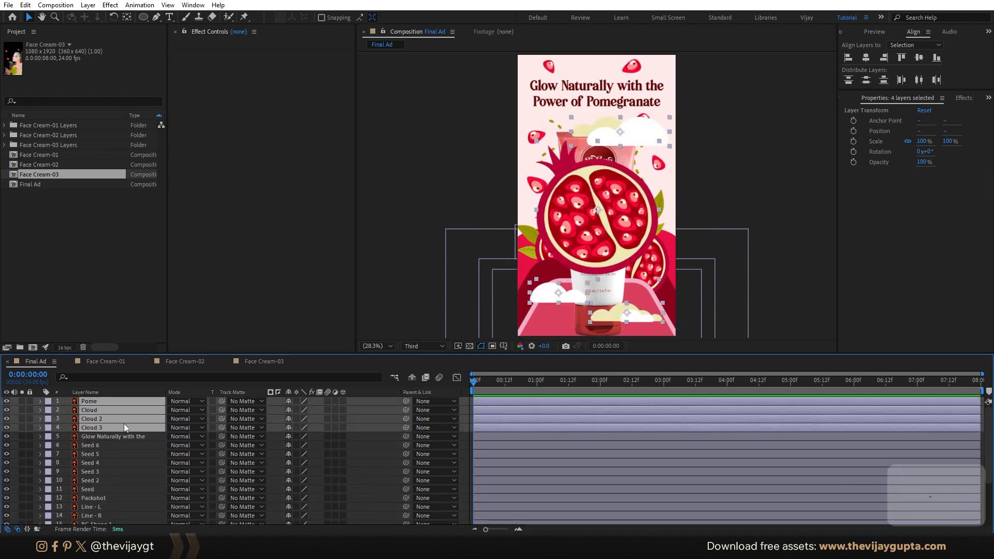
Step: Give the Pome, Cloud, Cloud 2 and Cloud 3 layers in Final Ad an orange label colour
right_click(44, 427)
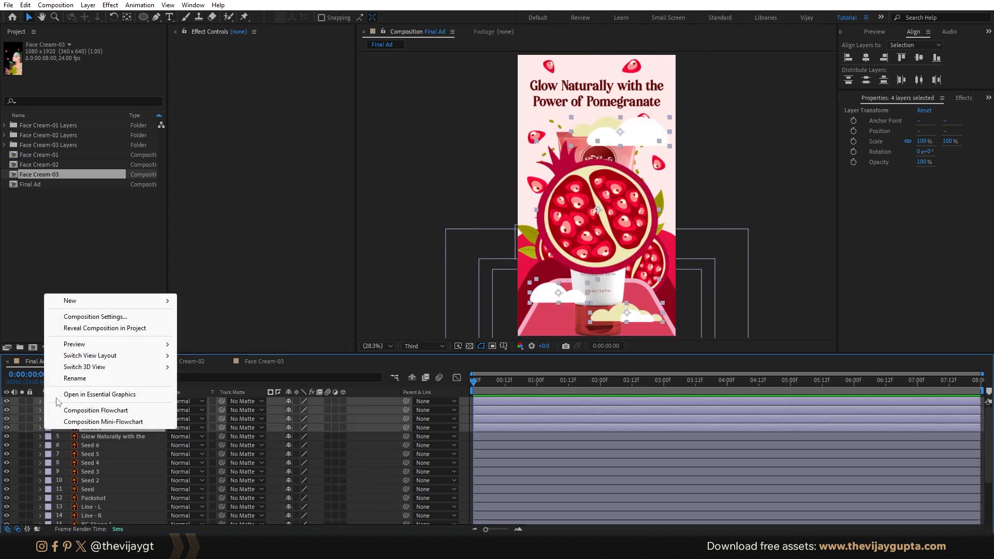
right_click(44, 437)
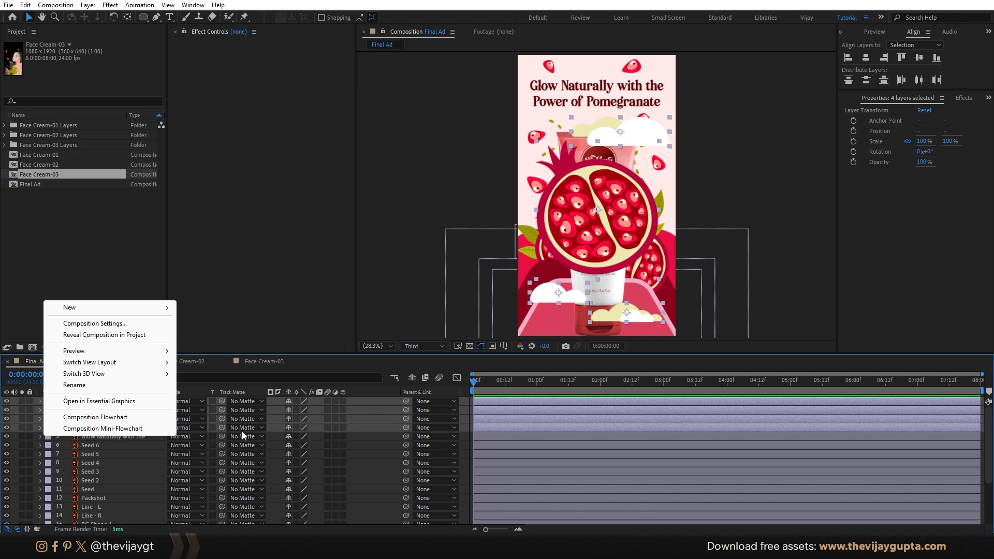
left_click(279, 429)
key("shift")
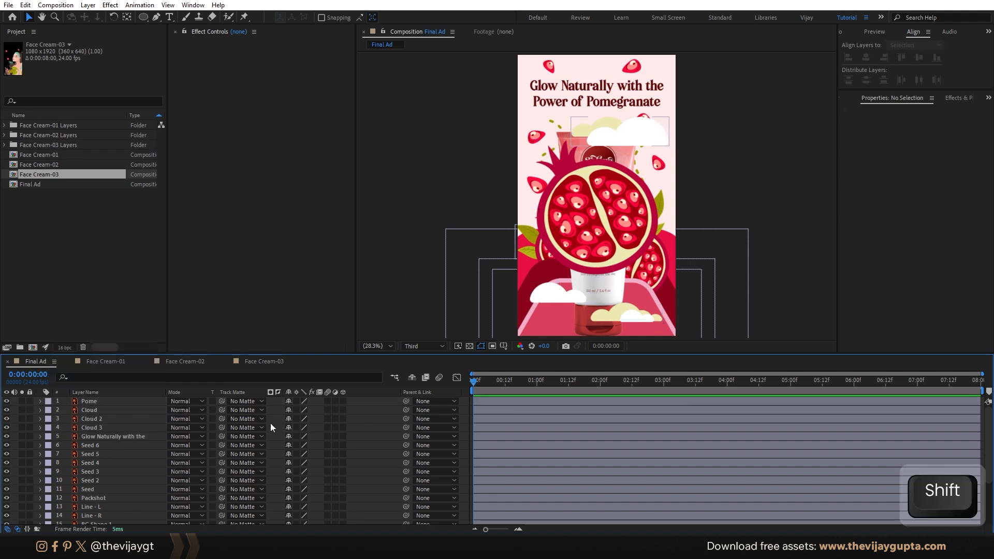
left_click(116, 429)
left_click(113, 401, "shift")
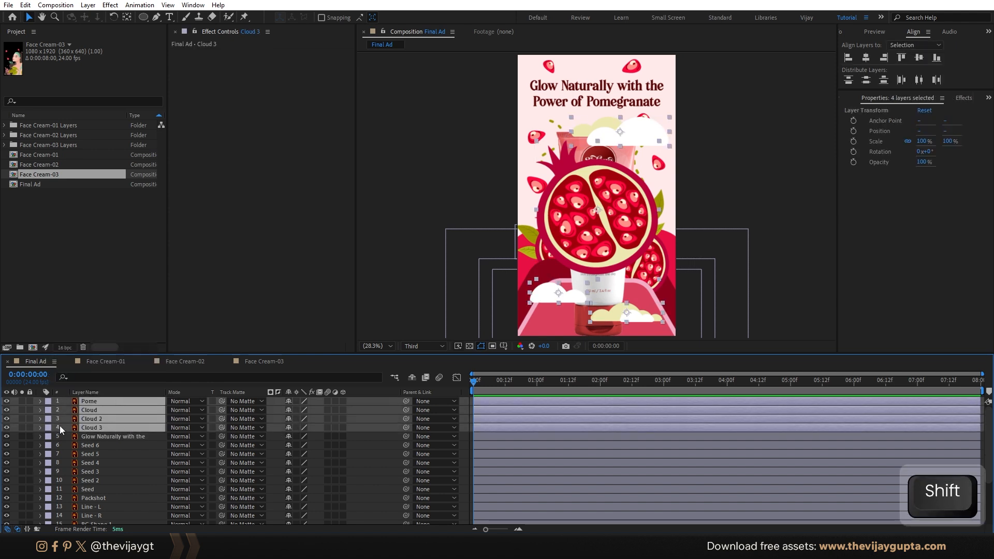
left_click(48, 428)
left_click(58, 362)
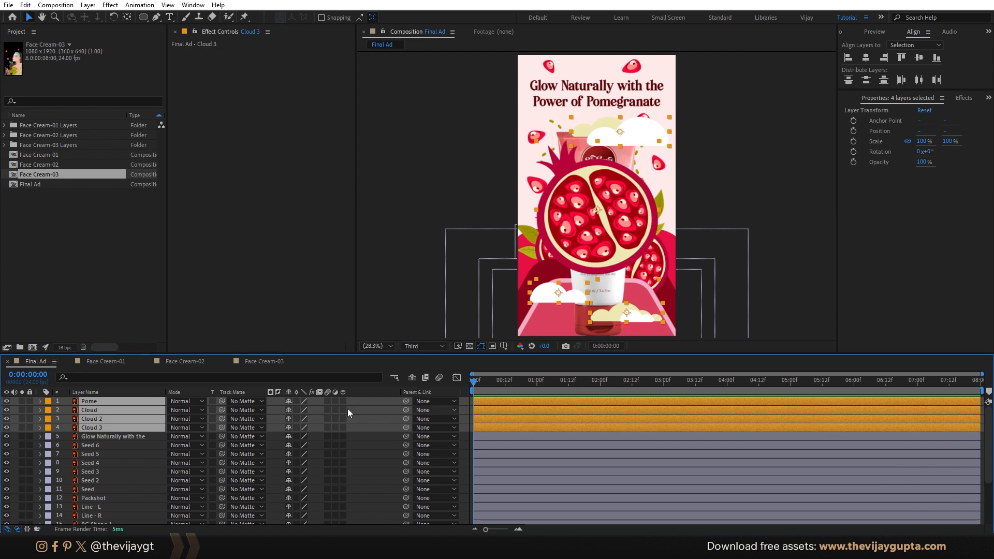
Step: Copy all layers of the Face Cream-03 composition into Final Ad above the Pome layer and give them a pale aqua label colour
left_click(248, 364)
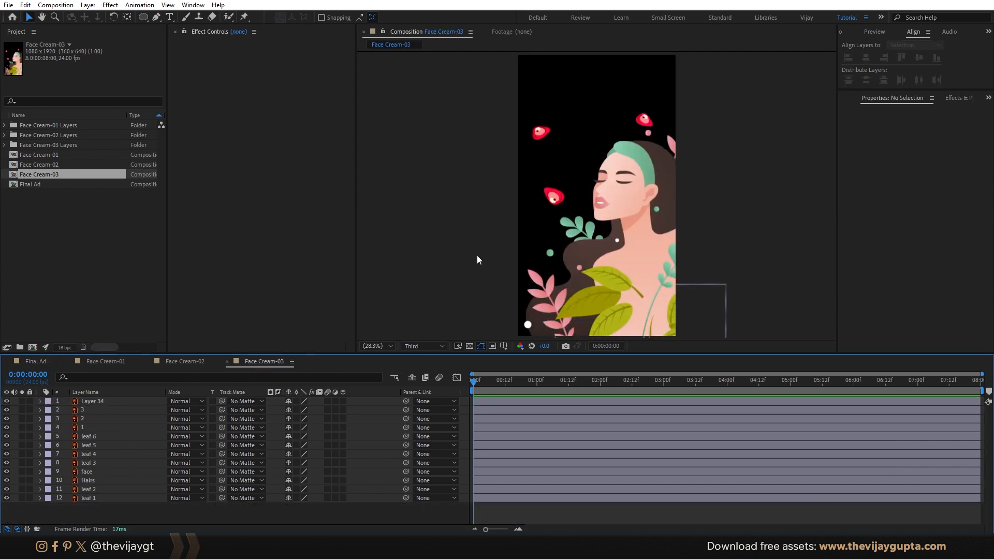
key("ctrl")
key("ctrl+a")
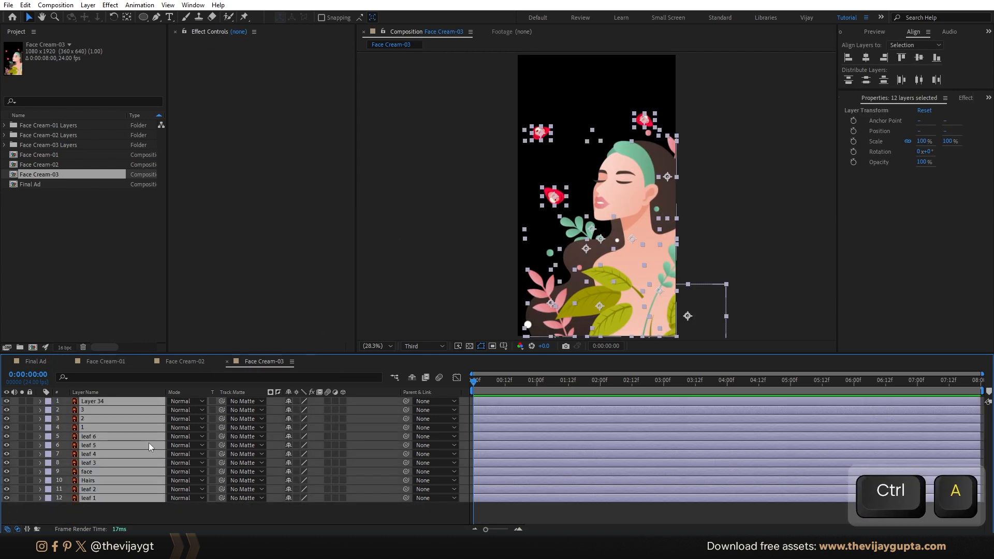
key("ctrl+c")
left_click(35, 362)
left_click(142, 454)
left_click(111, 402)
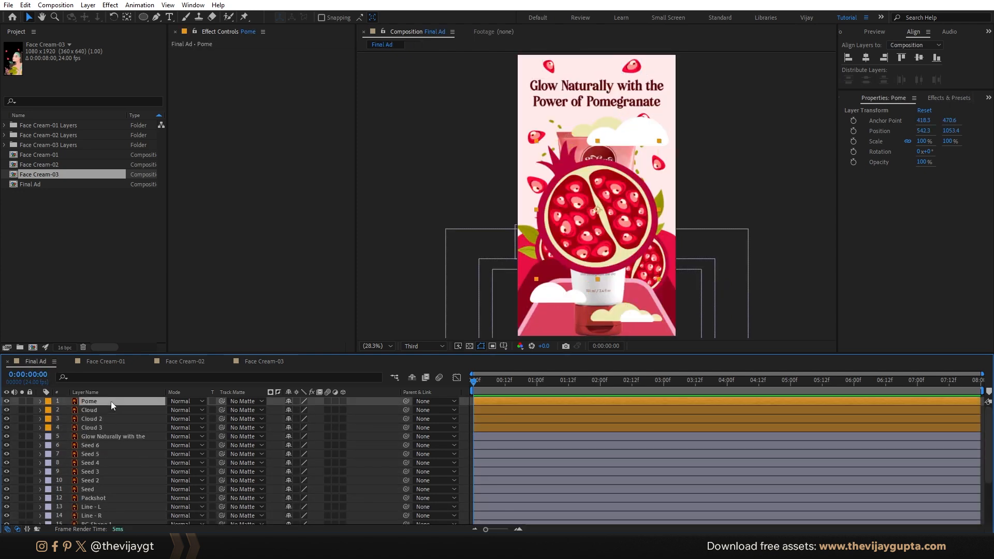
key("ctrl+v")
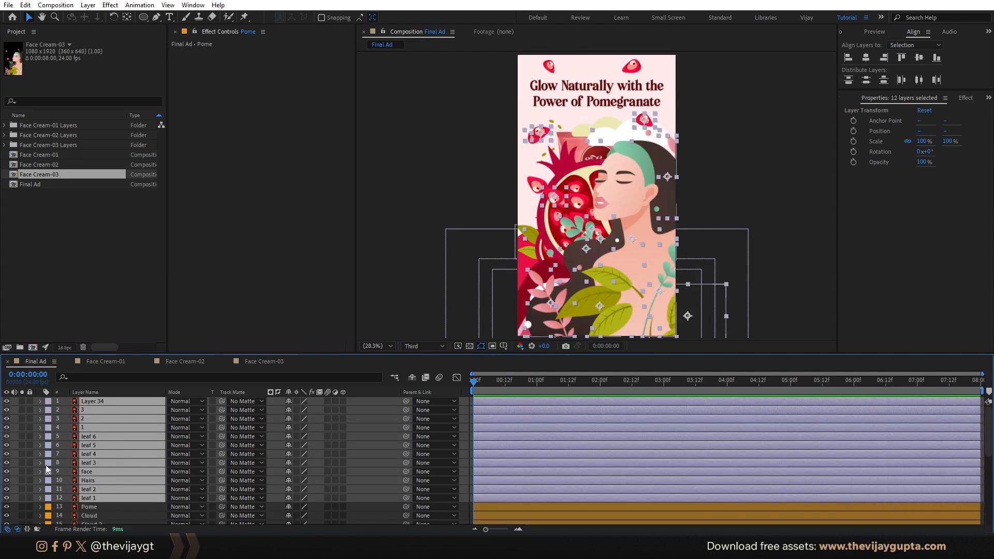
left_click(49, 472)
left_click(61, 311)
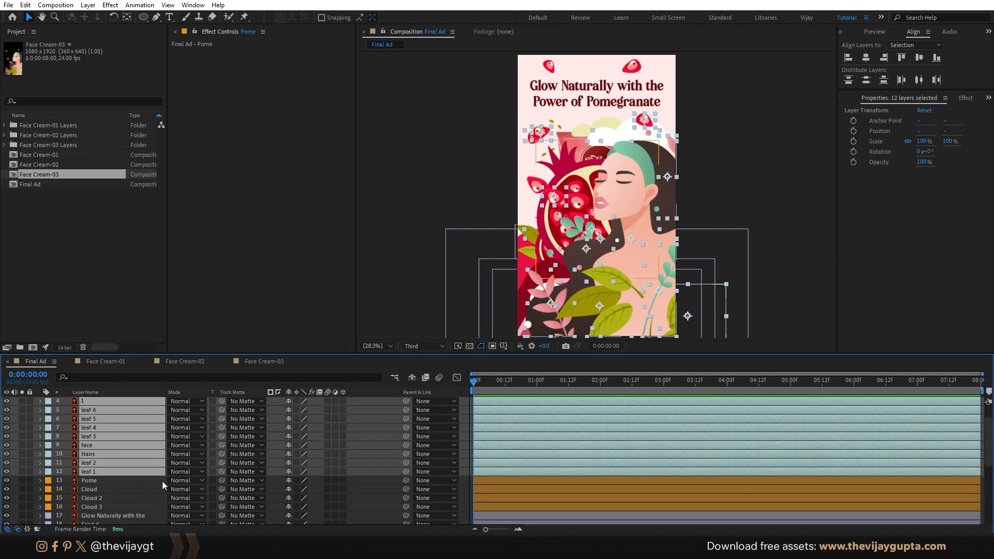
Step: Move all lavender-labelled Face Cream-01 layers, from the Glow Naturally headline down to BG, to the top of the layer stack
scroll(155, 483, "down", 4)
left_click(523, 381)
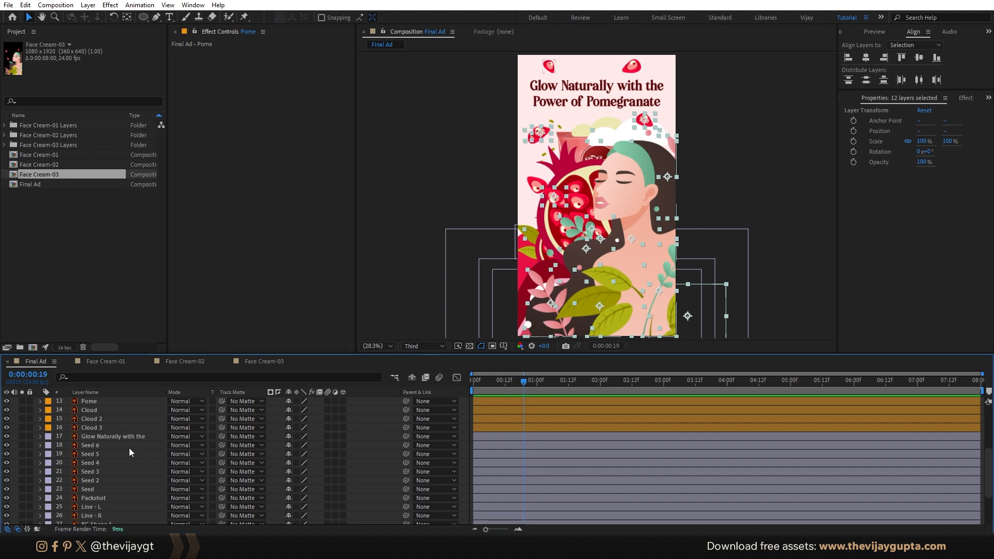
left_click(497, 436)
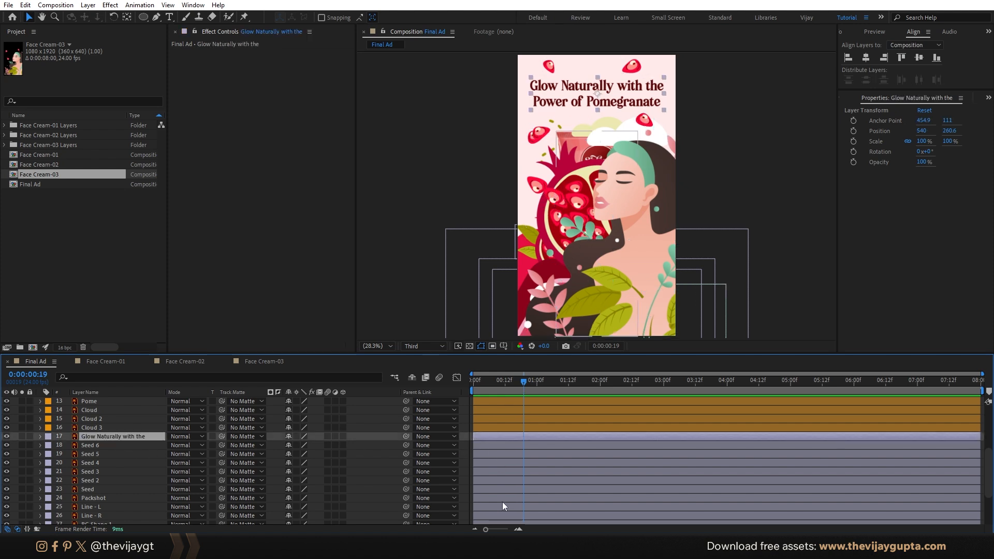
scroll(502, 501, "up", 2)
key("ctrl+z")
key("ctrl+z")
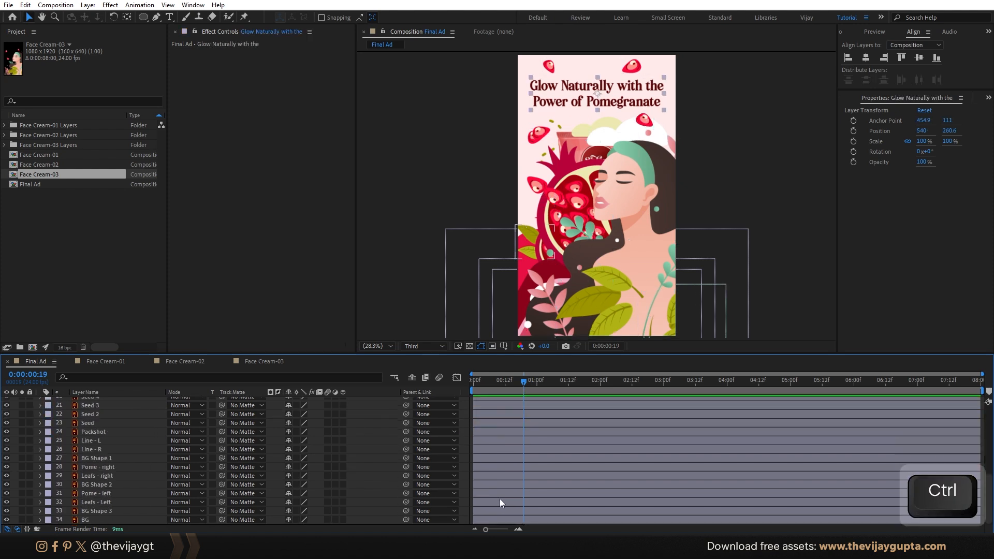
left_click_drag(147, 515, 123, 399)
Step: Move the aqua-labelled layers, from Layer 34 to leaf 1, to the bottom of the layer stack, below Cloud 3
scroll(123, 425, "down", 5)
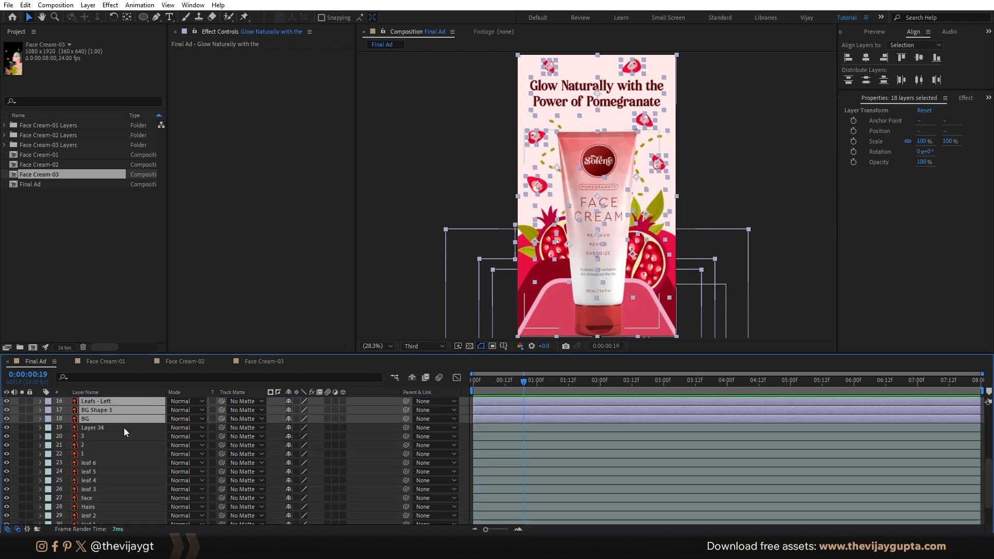
left_click(123, 427)
scroll(124, 431, "down", 1)
left_click(103, 498, "shift")
left_click_drag(110, 479, 197, 518)
scroll(592, 483, "up", 8)
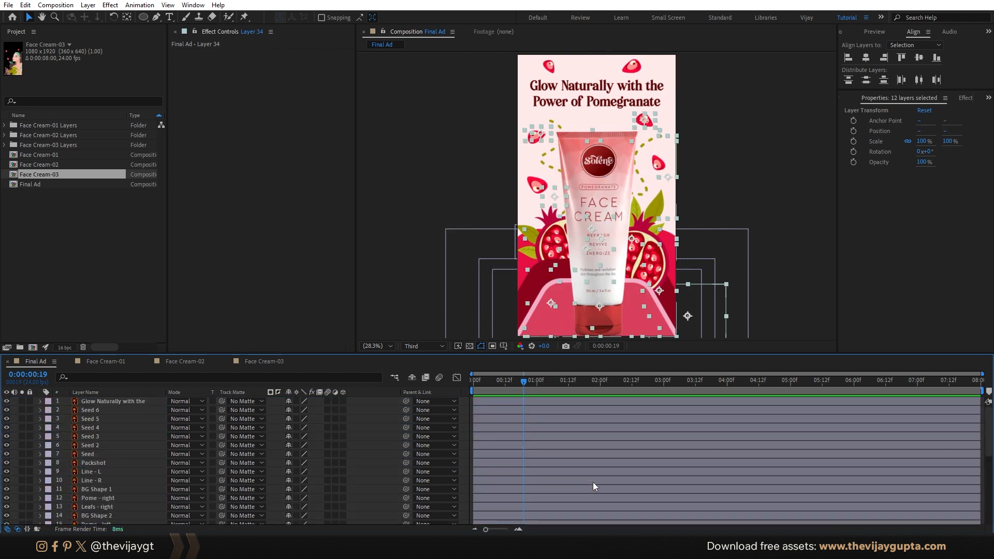
Step: Trim the end of all layers in Final Ad to 0:00:02:12
key("ctrl+a")
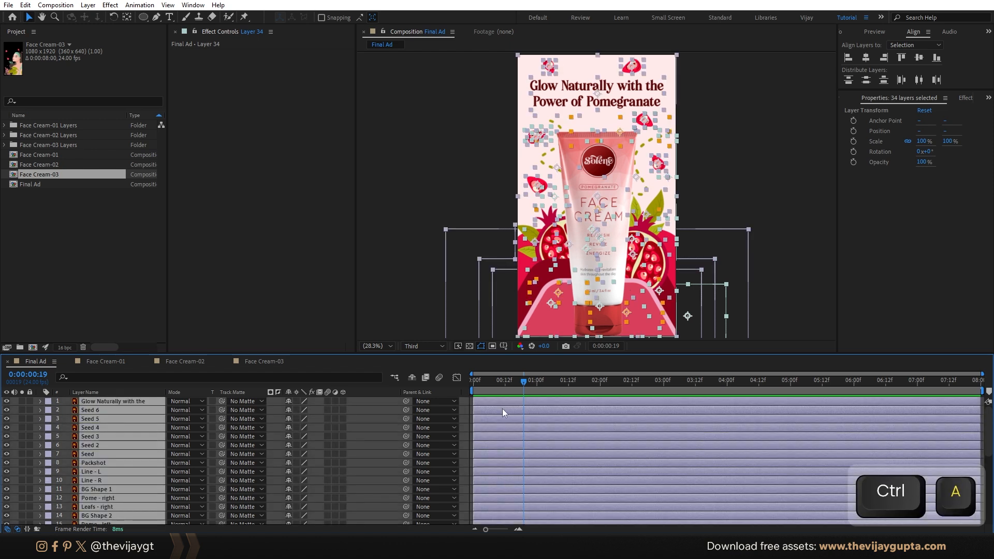
left_click_drag(529, 381, 632, 389)
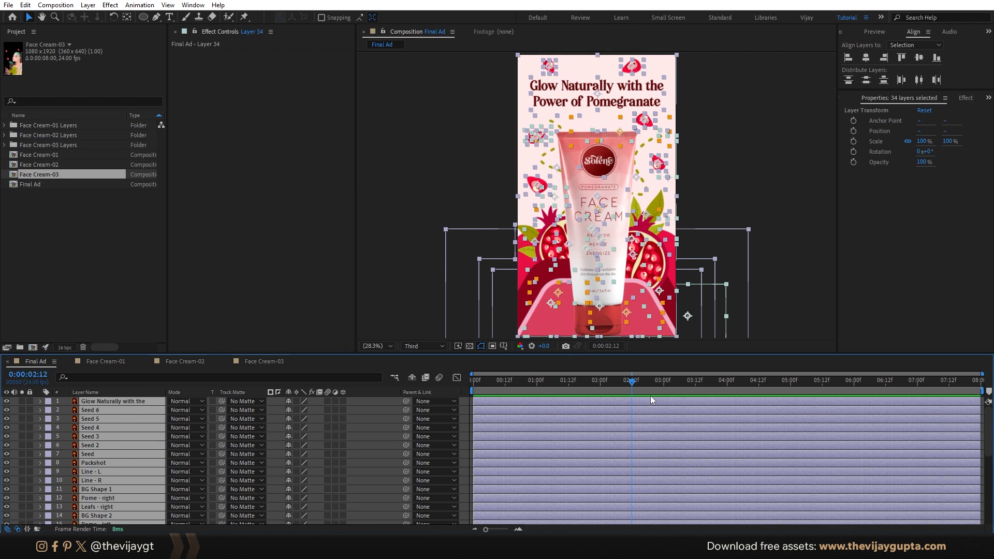
key("alt+bracketright")
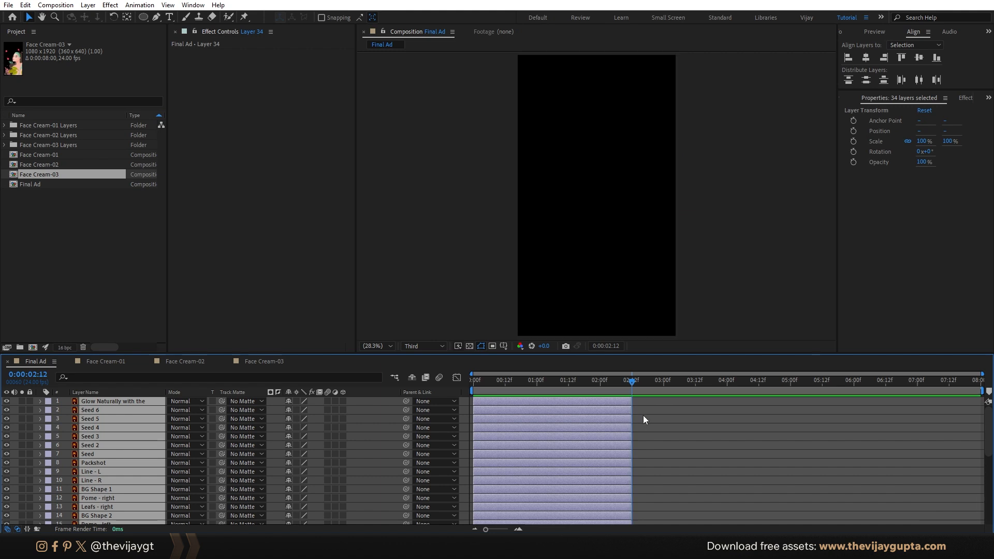
Step: Shift the four orange-labelled pomegranate and cloud layers in time so they start at 0:00:02:12
scroll(644, 417, "down", 6)
scroll(699, 449, "down", 1)
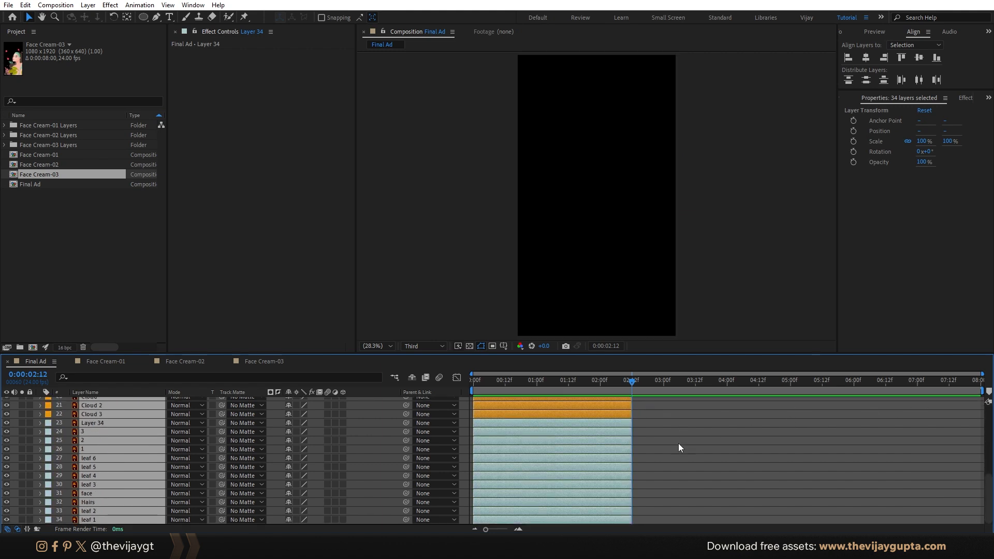
left_click(698, 431)
left_click(566, 422)
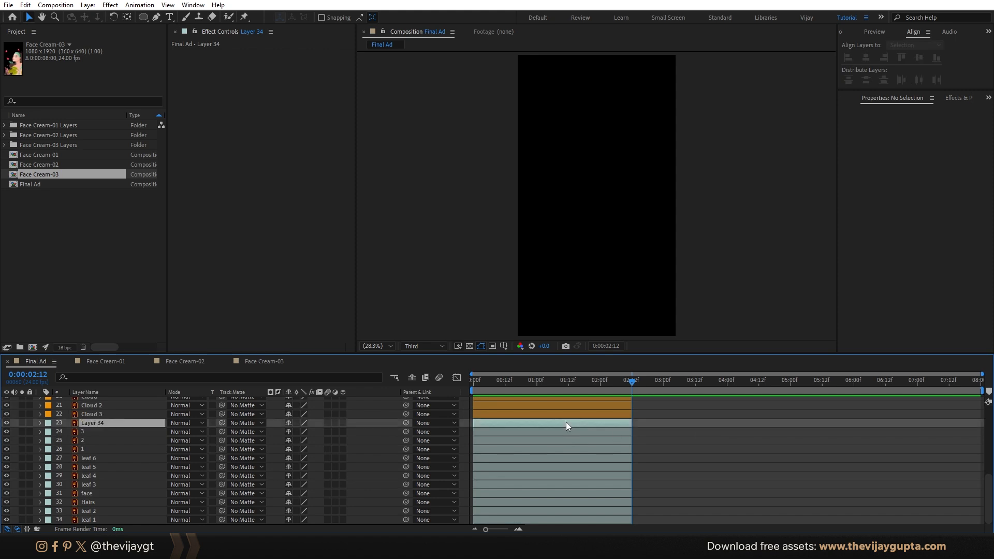
scroll(566, 423, "up", 2)
left_click(544, 466)
left_click(538, 443, "shift")
key("[")
Step: Move the BG layer to the very bottom of the stack and extend its duration to the end of the composition
scroll(643, 443, "down", 2)
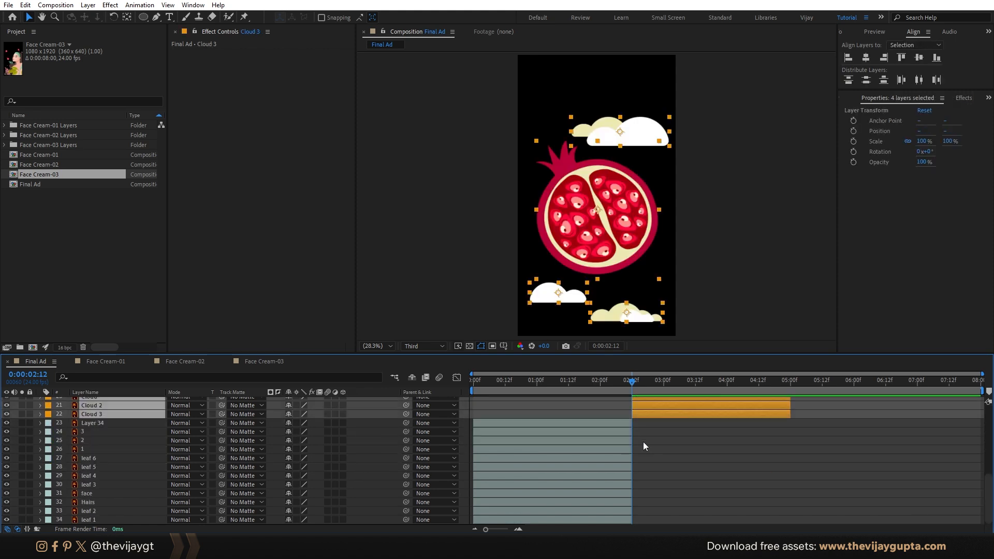
left_click(616, 520)
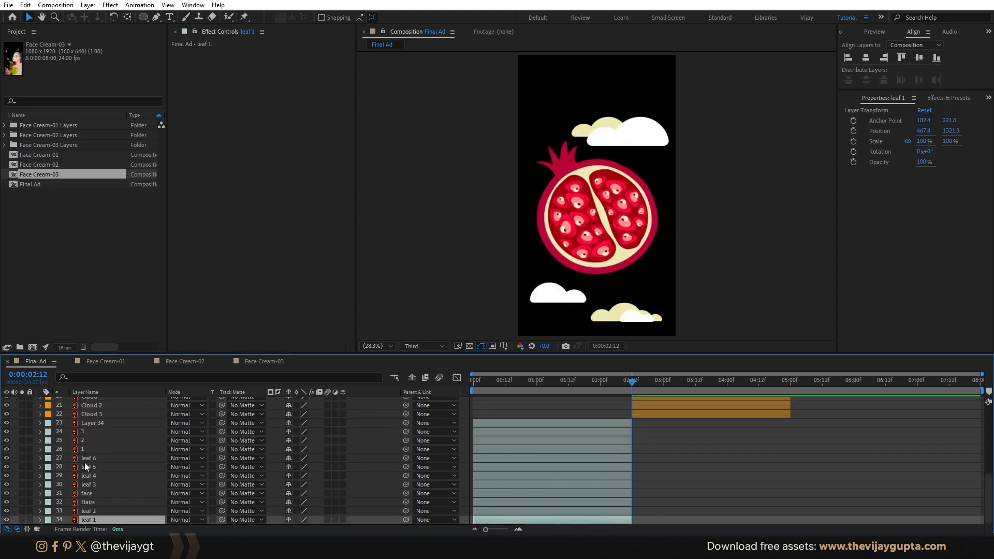
scroll(85, 462, "up", 3)
left_click(93, 431)
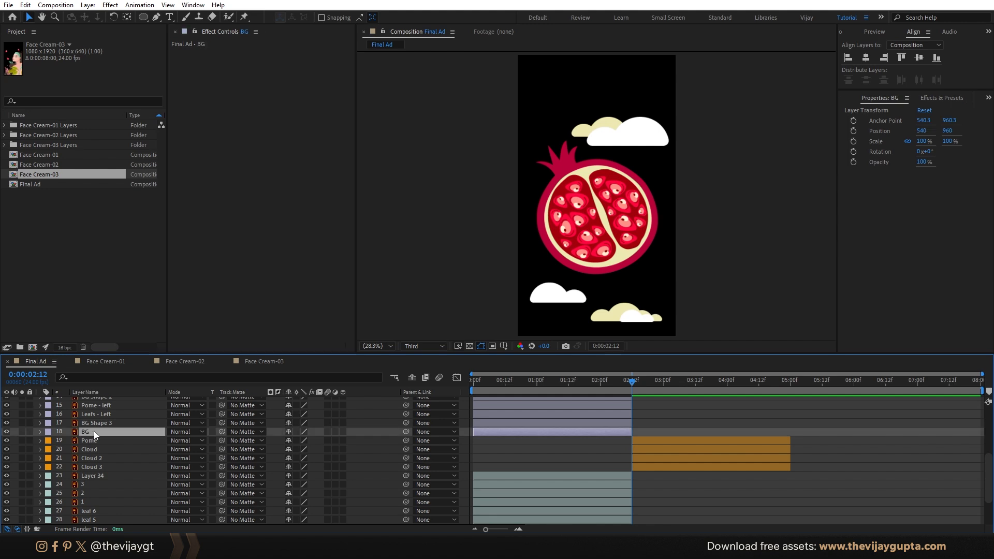
left_click_drag(94, 431, 110, 518)
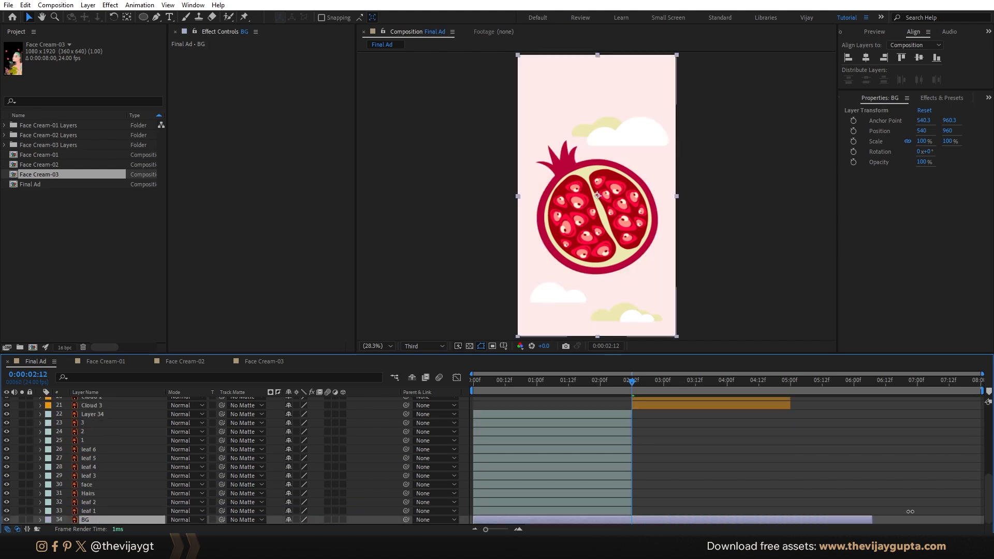
left_click_drag(910, 512, 981, 511)
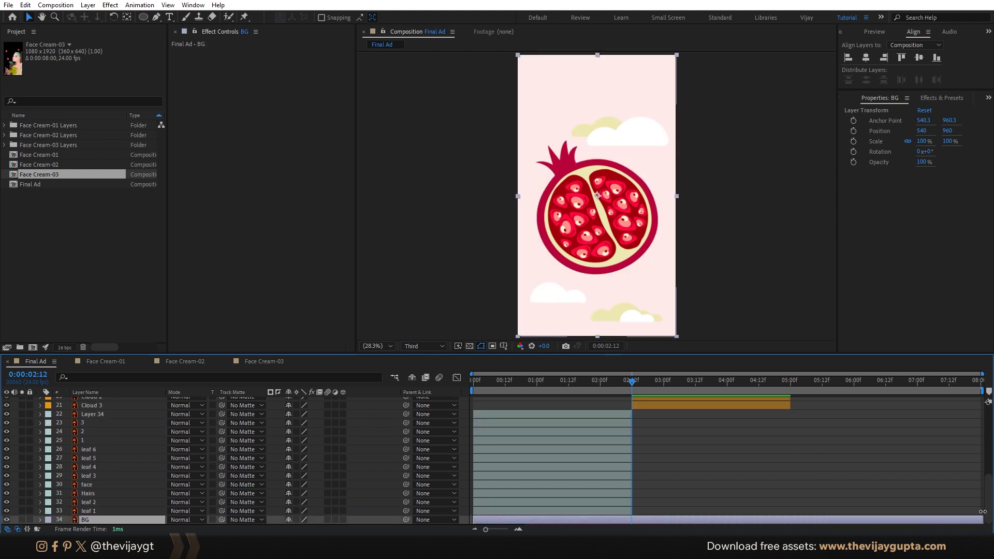
Step: Lock the BG layer and check that the pomegranate can be selected in front of it
left_click(29, 520)
left_click_drag(656, 288, 728, 260)
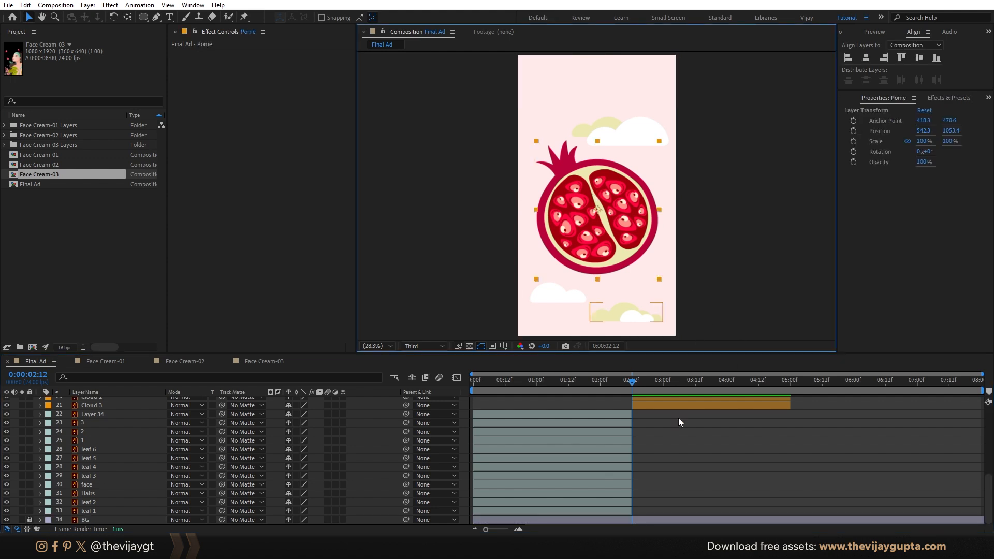
left_click(679, 422)
Step: Shift the twelve aqua-labelled layers, Layer 34 to leaf 1, to start at the 05:00 mark and extend them to the composition's end
left_click(687, 385)
scroll(653, 420, "up", 5)
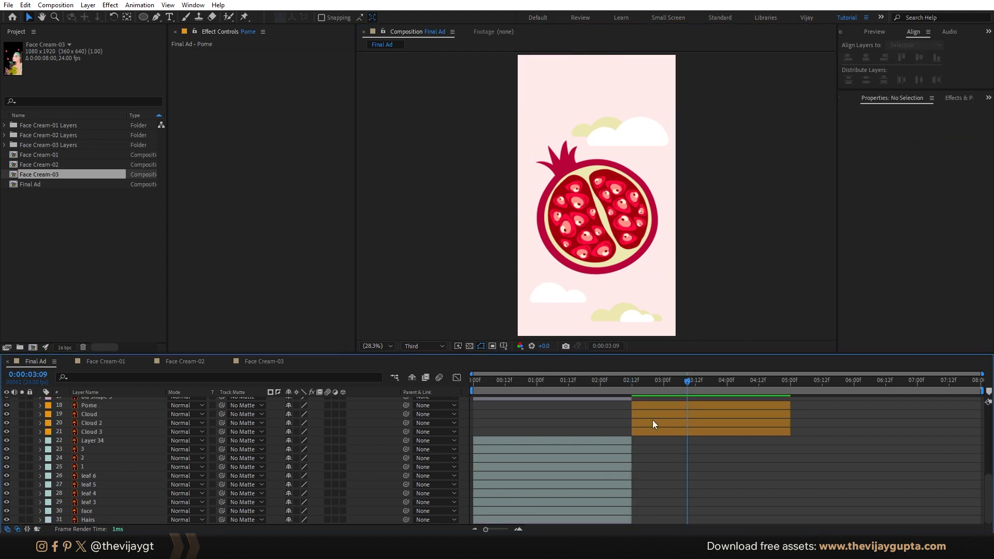
left_click(580, 460)
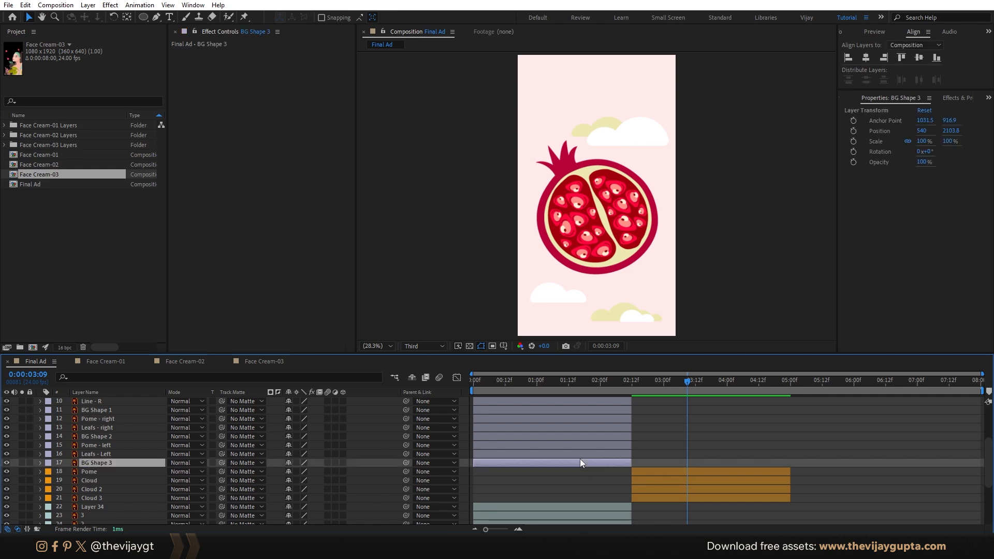
scroll(579, 461, "down", 5)
left_click(563, 416)
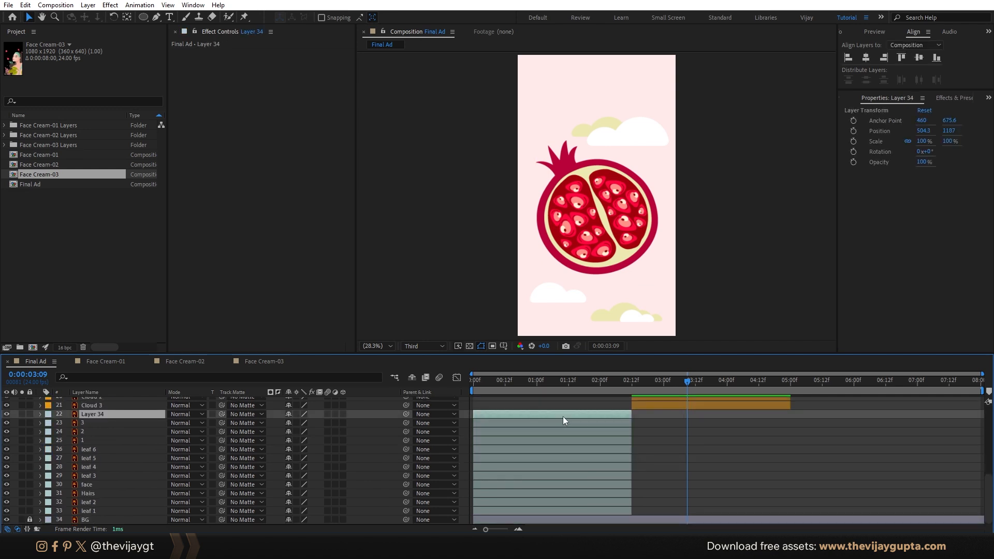
left_click(545, 511, "shift")
left_click_drag(564, 509, 846, 505)
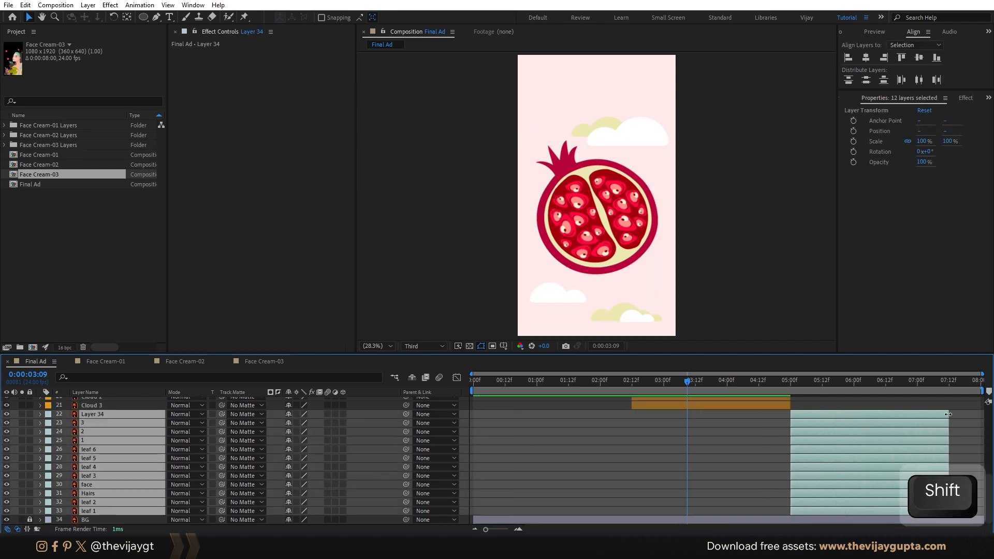
left_click_drag(949, 414, 979, 415)
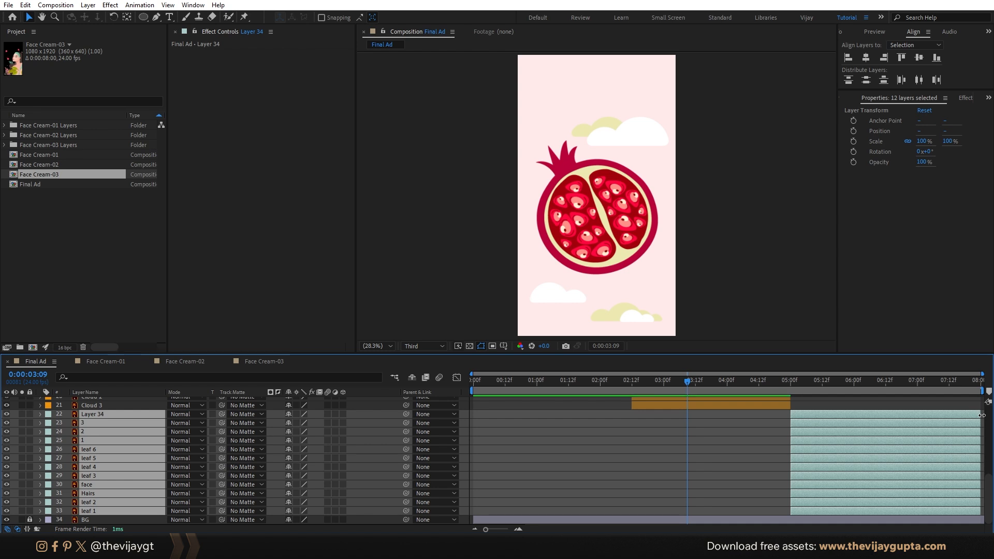
Step: Scrub through Final Ad from the product scene to 0:00:05:22 to check the three scenes, and select the woman scene's seed layer 3
scroll(576, 405, "up", 5)
left_click(540, 385)
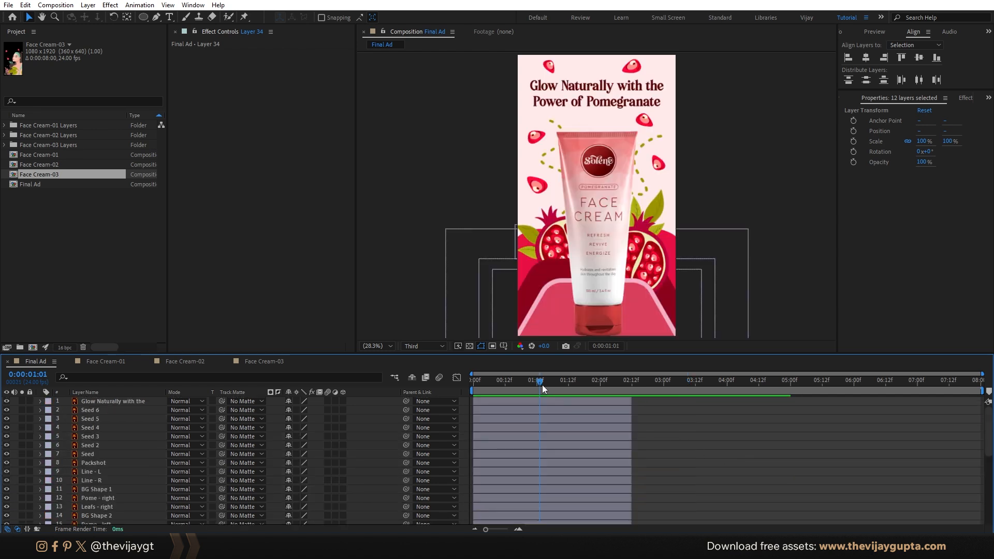
left_click_drag(541, 392, 850, 384)
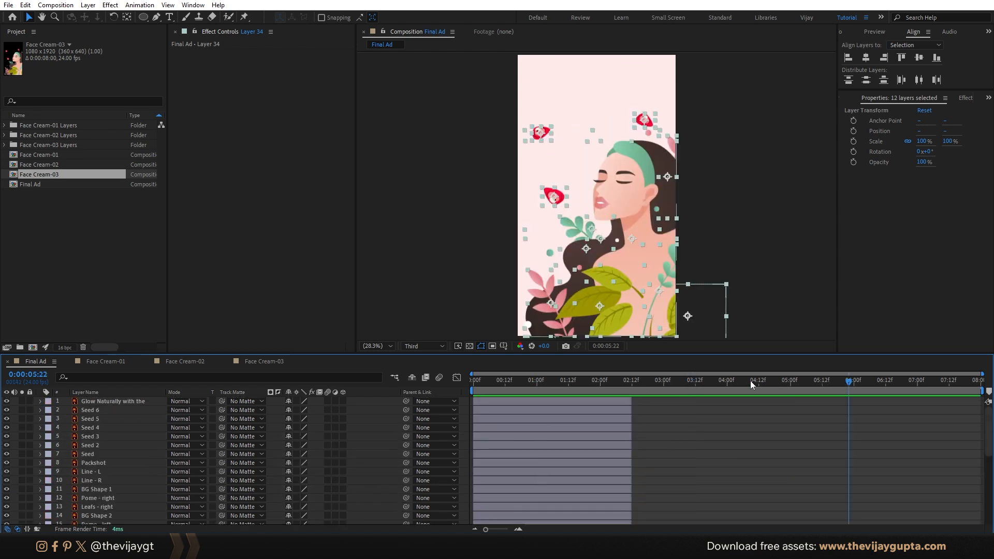
left_click(696, 424)
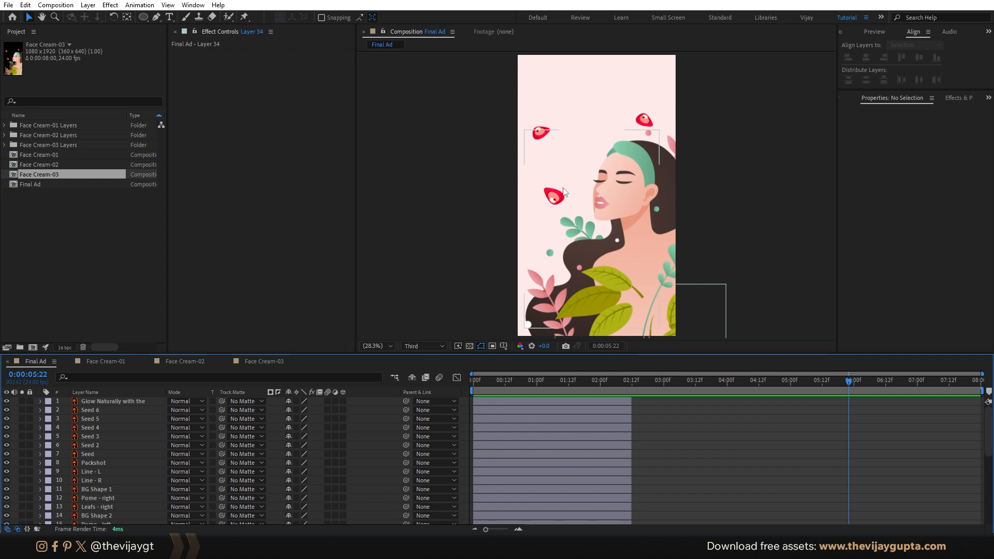
left_click(541, 132)
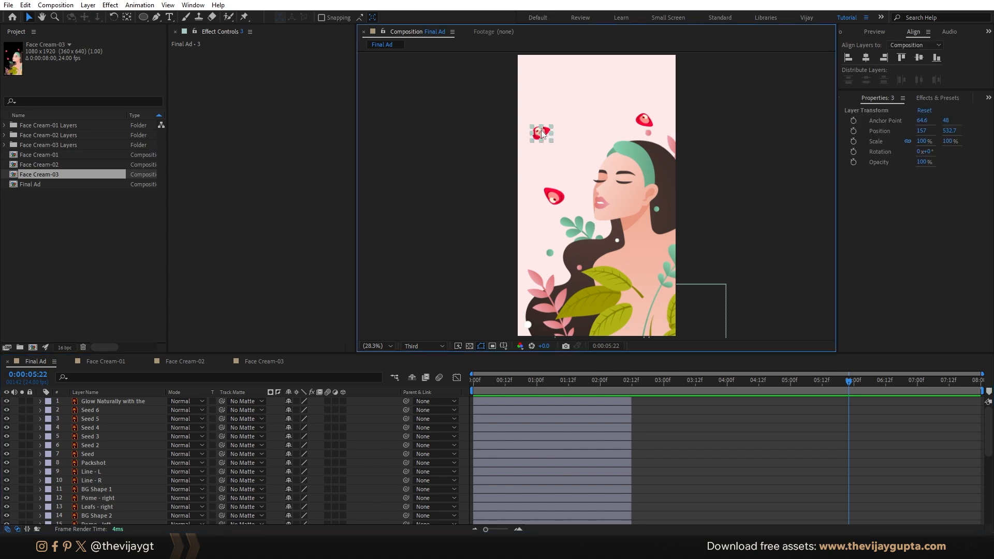
Step: Deselect the seed and return the Final Ad composition to 0:00:00:00 so the product scene is in view
left_click(756, 223)
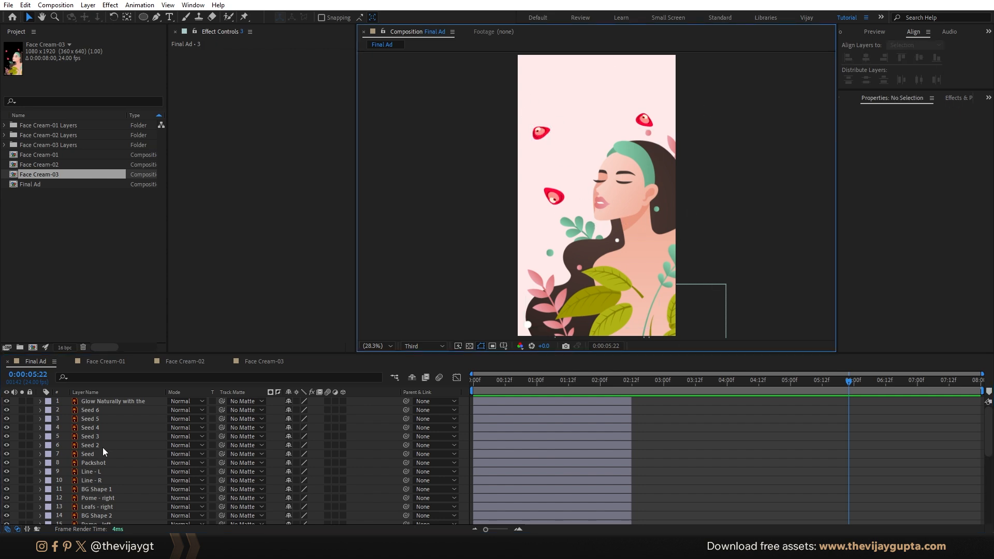
scroll(105, 455, "down", 5)
scroll(511, 476, "up", 5)
left_click_drag(501, 381, 434, 383)
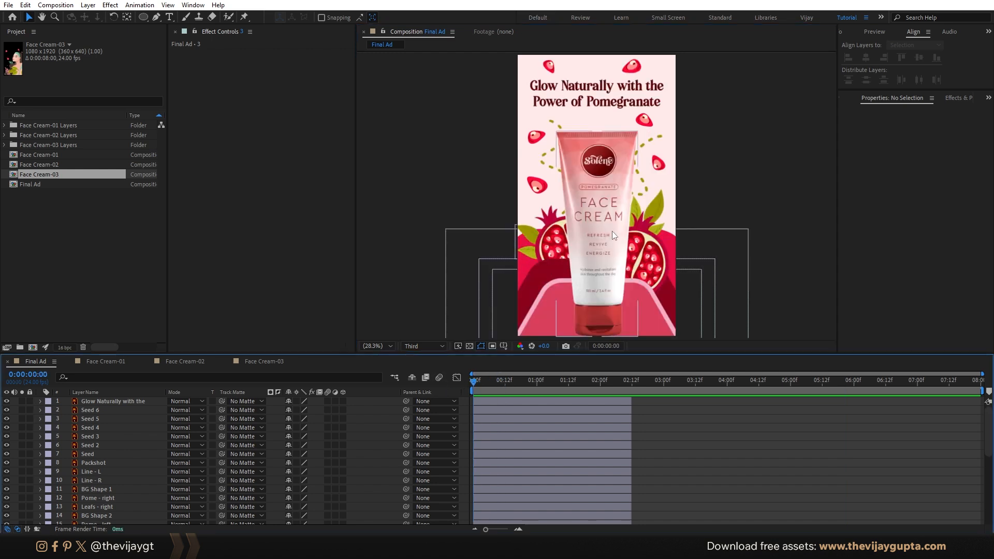
key("comma")
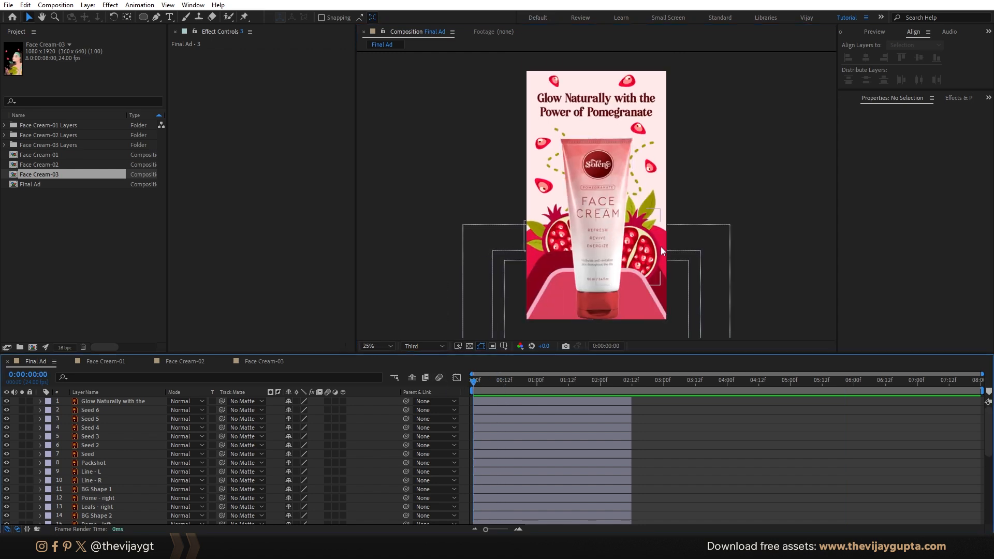
scroll(631, 262, "down", 2)
scroll(626, 257, "up", 4)
scroll(626, 257, "down", 2)
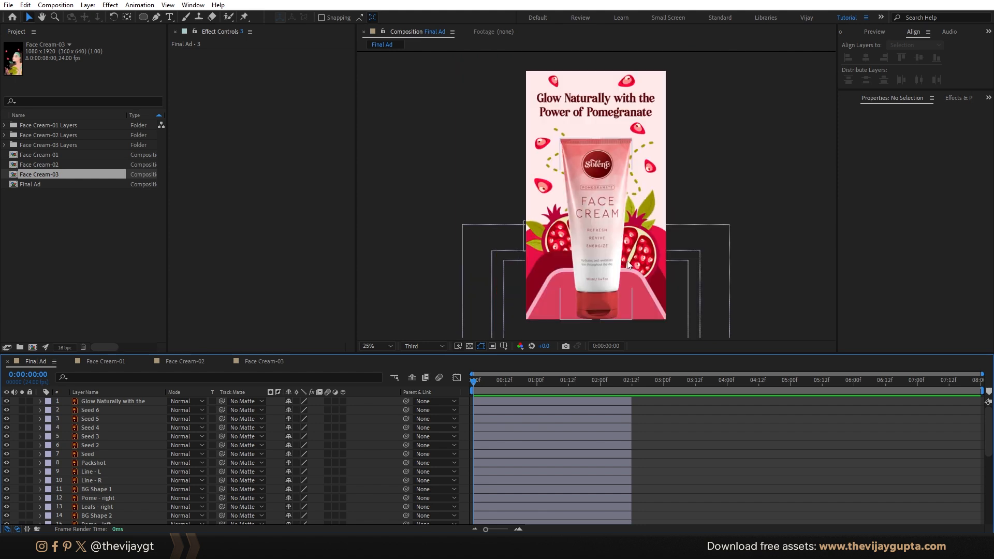
Step: Trial-move BG Shape 1 and BG Shape 3 in the product scene to check how their artwork is cropped, undoing each move
key("h")
left_click_drag(624, 205, 620, 186)
key("v")
left_click_drag(649, 238, 628, 243)
key("ctrl+z")
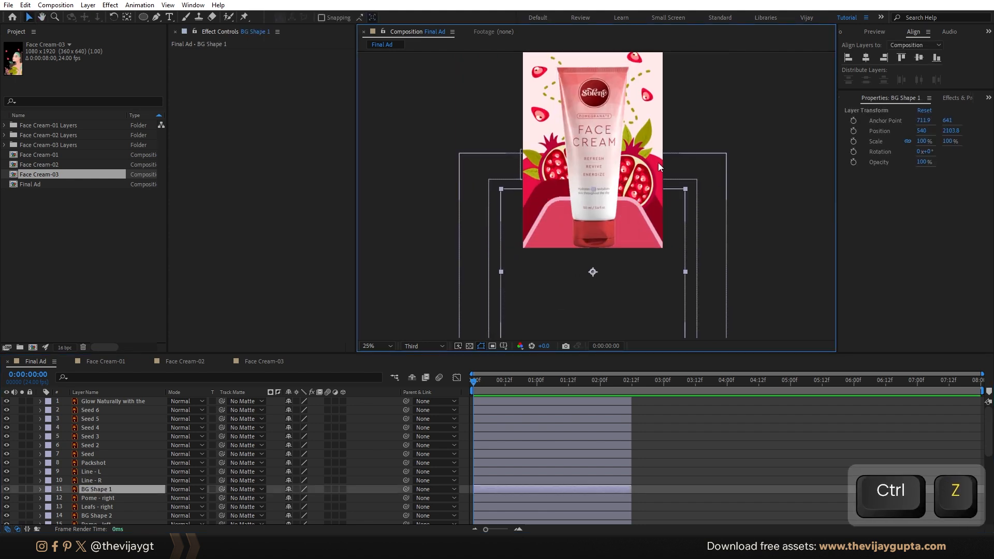
left_click_drag(689, 110, 686, 173)
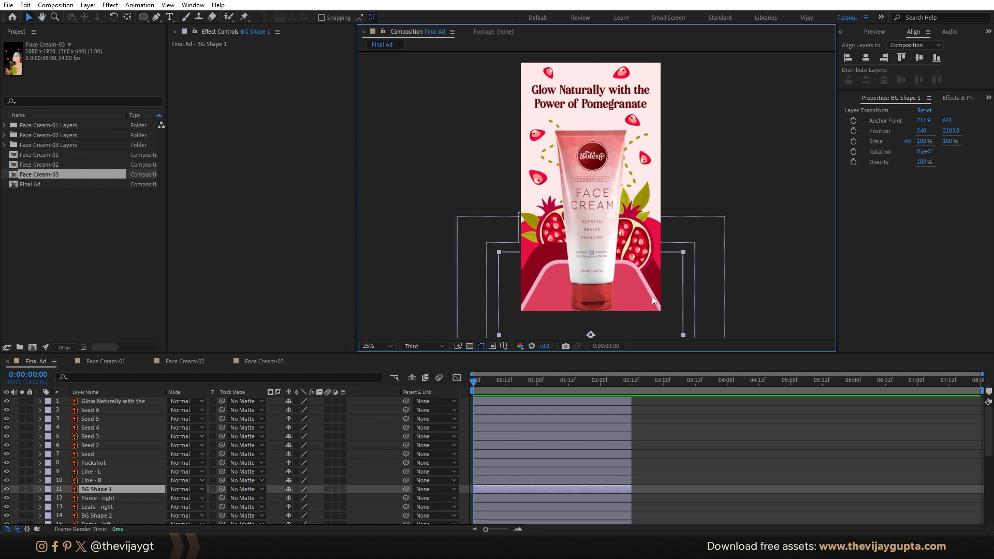
left_click(653, 225)
left_click_drag(666, 224, 639, 92)
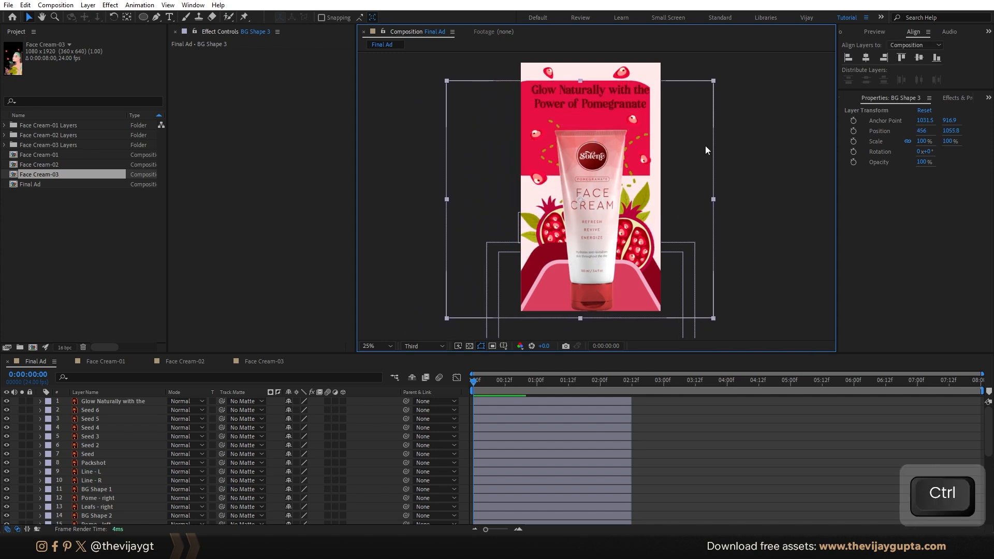
key("ctrl+z")
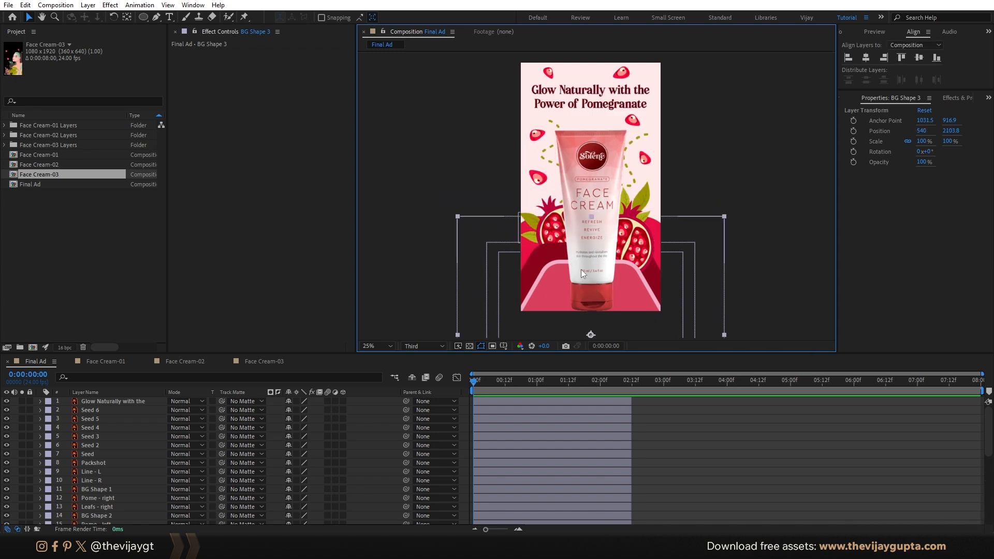
Step: Create shapes from the vector layers BG Shape 1, BG Shape 2 and BG Shape 3
key("comma")
key("period")
scroll(232, 455, "down", 4)
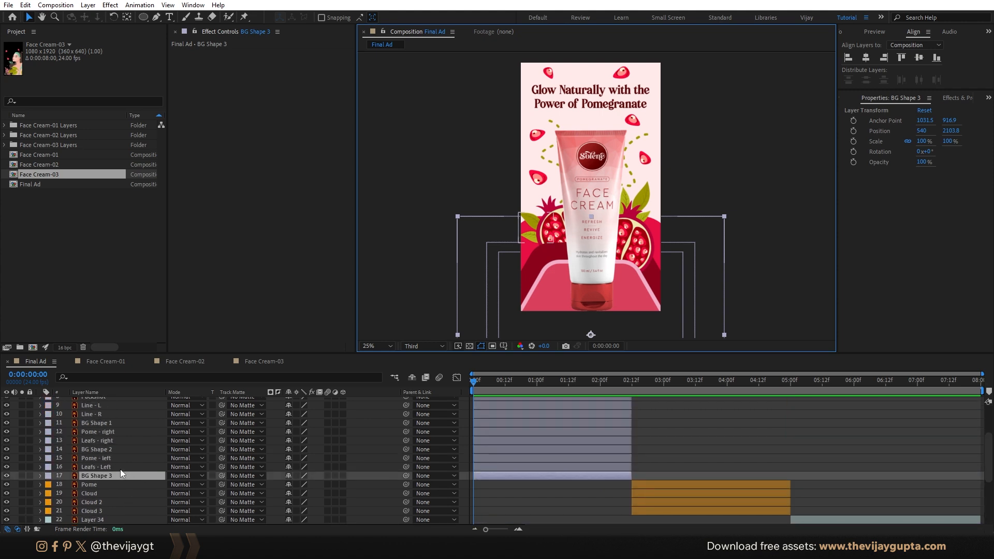
left_click(110, 449, "ctrl")
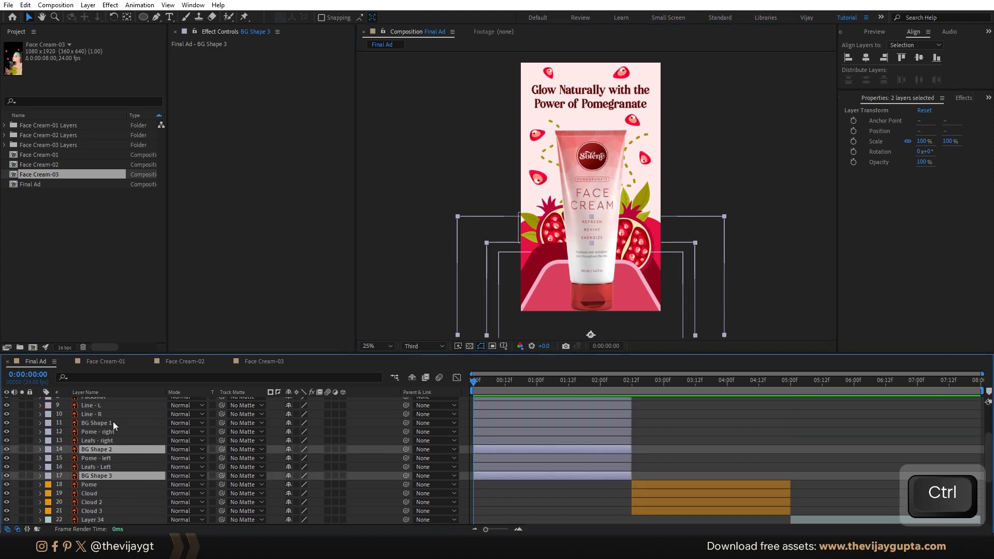
left_click(113, 422, "ctrl")
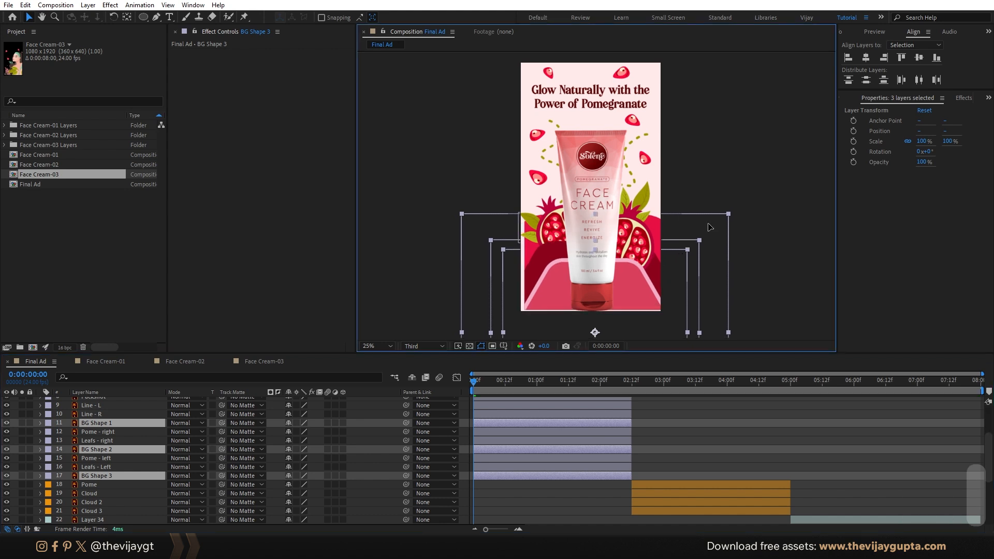
left_click_drag(656, 279, 673, 164)
key("ctrl+z")
right_click(103, 426)
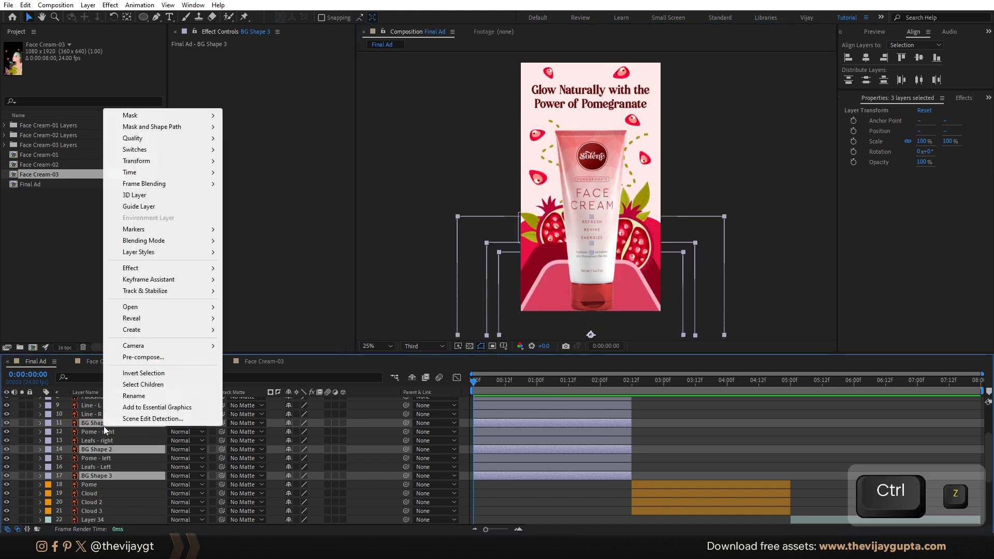
mouse_move(197, 330)
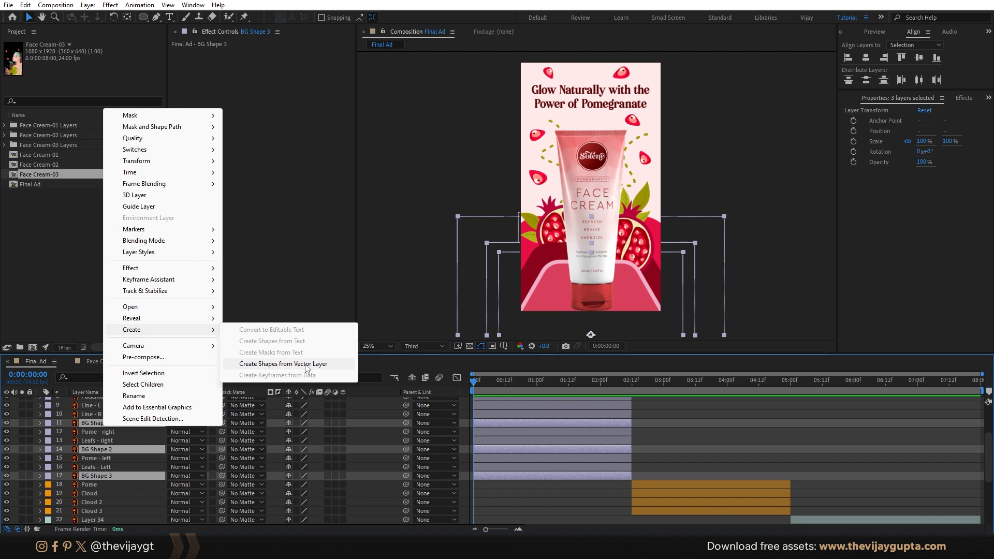
left_click(283, 364)
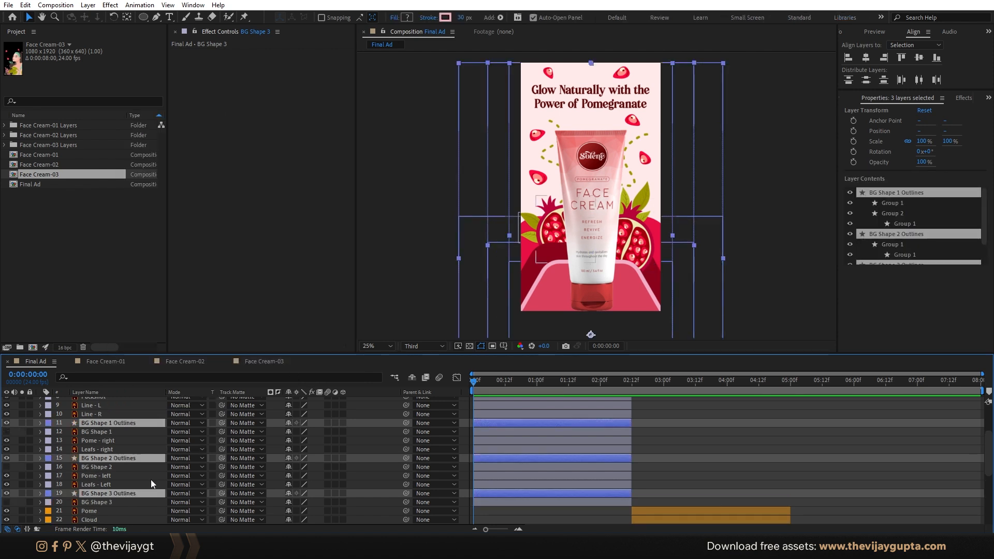
Step: Delete the original BG Shape 1, BG Shape 2 and BG Shape 3 artwork layers, keeping their Outlines layers, and clear the selection
left_click(120, 431)
left_click(113, 470, "ctrl")
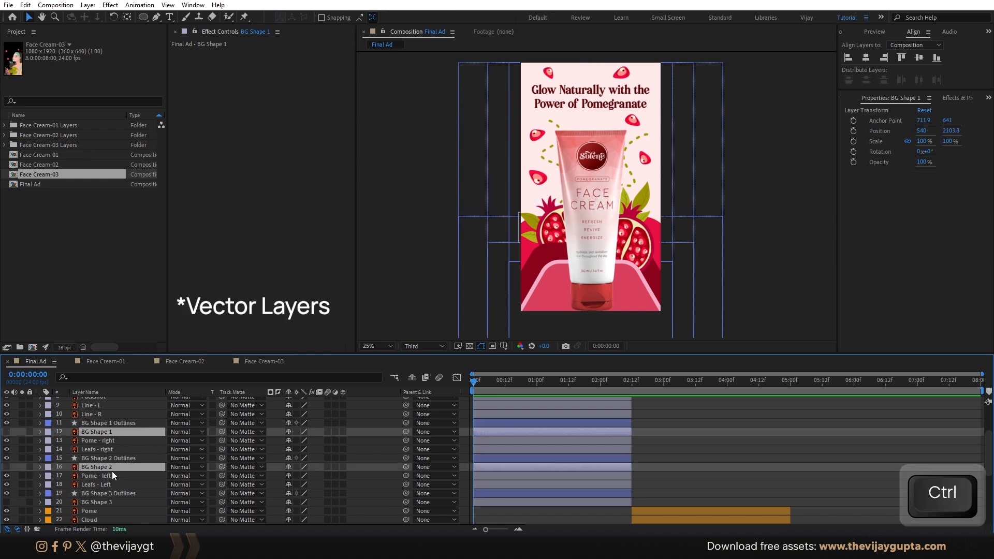
left_click(109, 502, "ctrl")
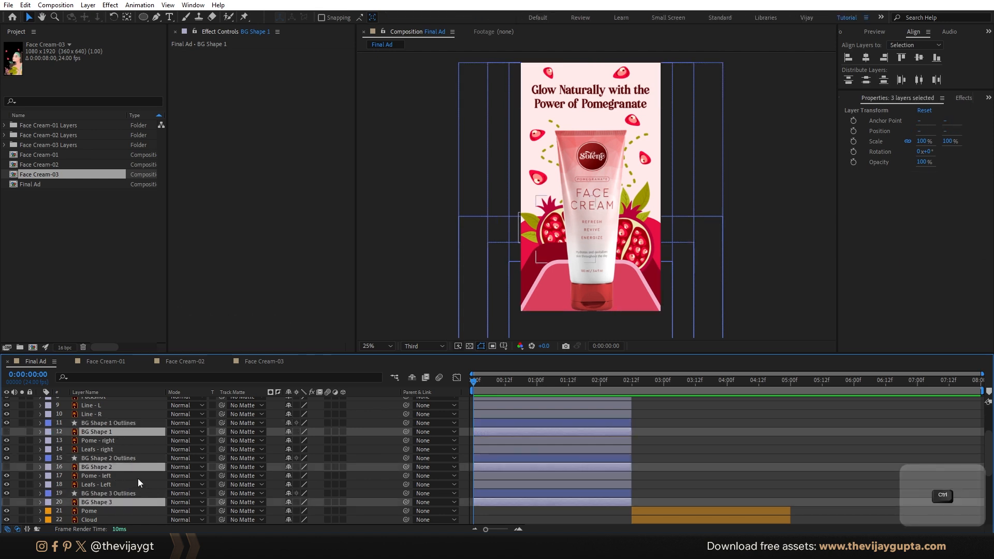
key("Delete")
left_click(135, 476)
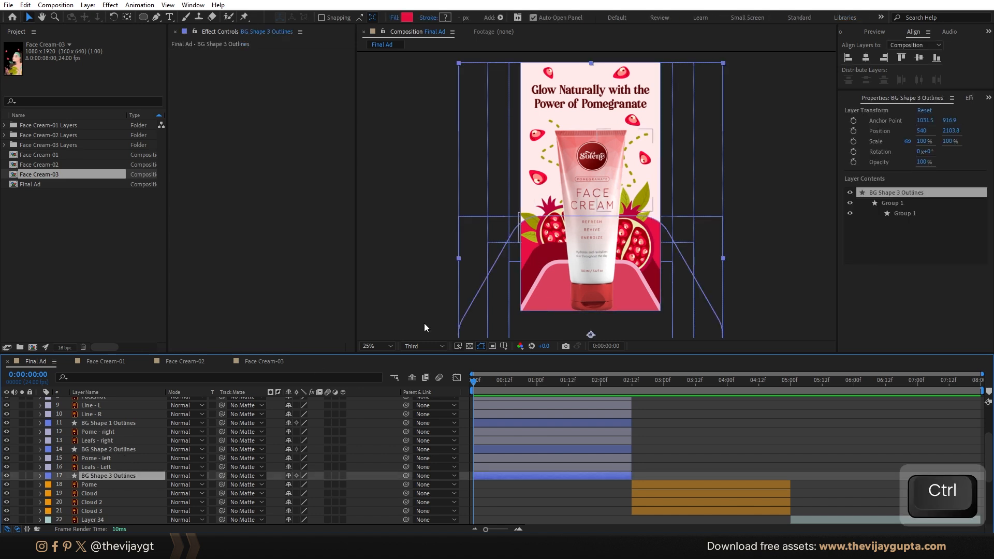
left_click(672, 231)
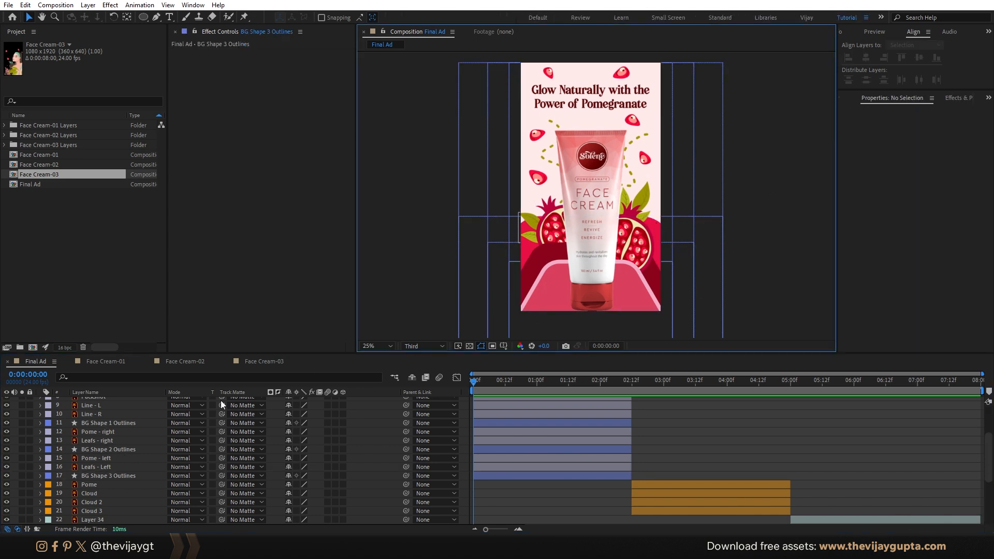
Step: Expand the contents of BG Shape 1 Outlines and delete the artboard-sized Group 1 nested inside Group 2
left_click(89, 423)
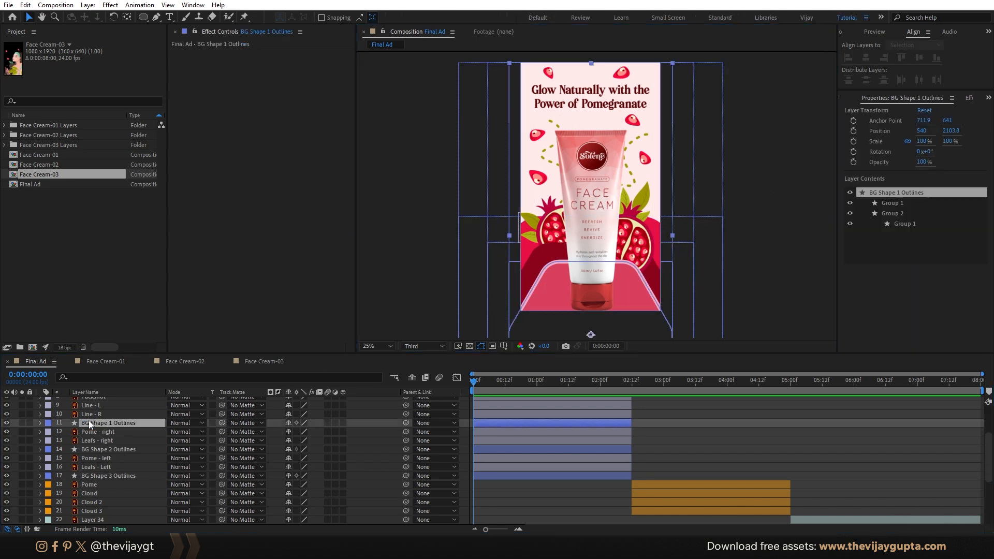
left_click(41, 423)
left_click(49, 433)
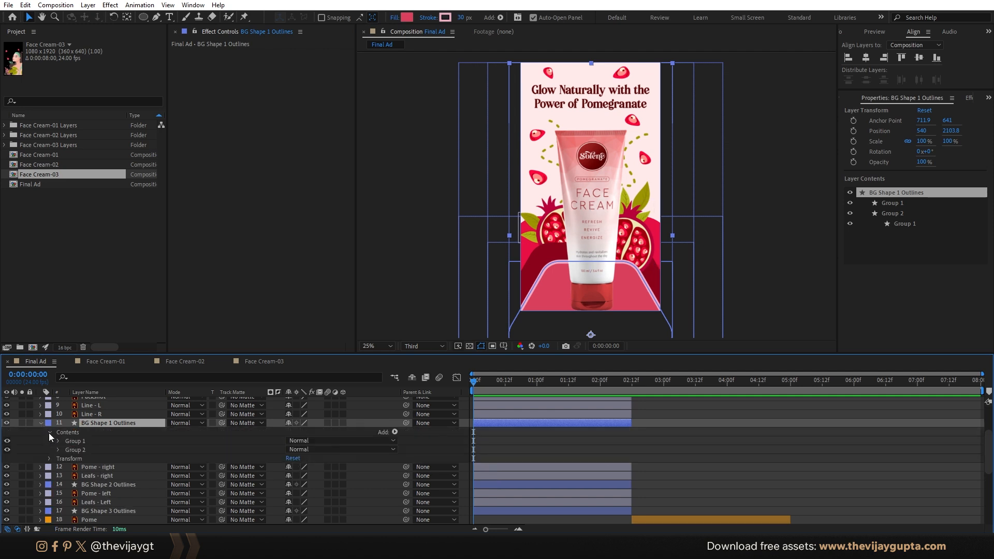
left_click(74, 448)
left_click(75, 441)
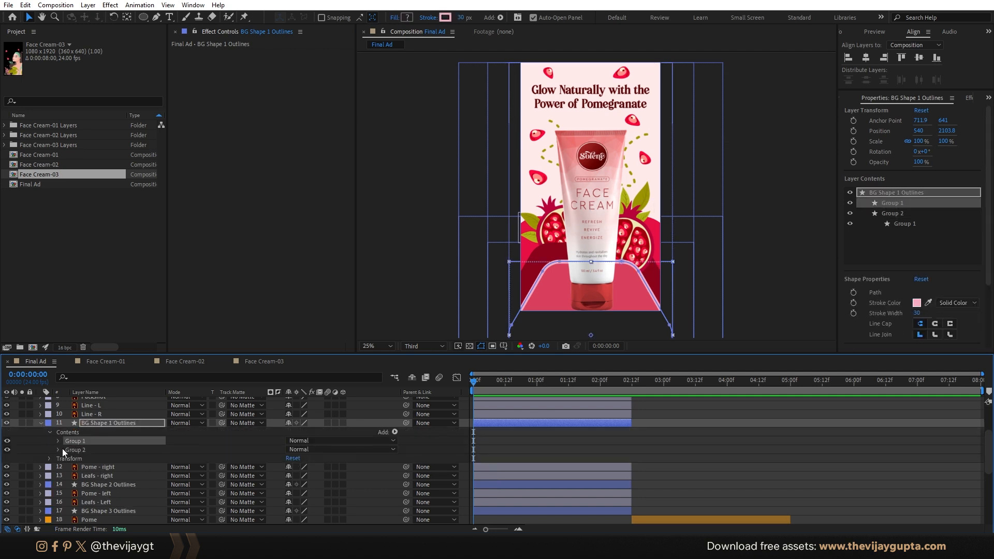
left_click(58, 450)
left_click(81, 468)
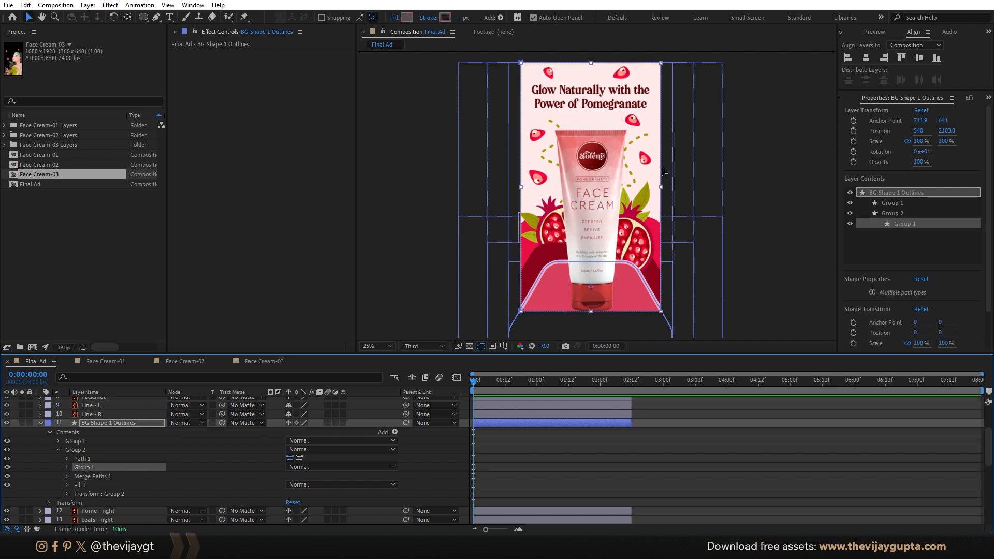
left_click(650, 180)
key("ctrl")
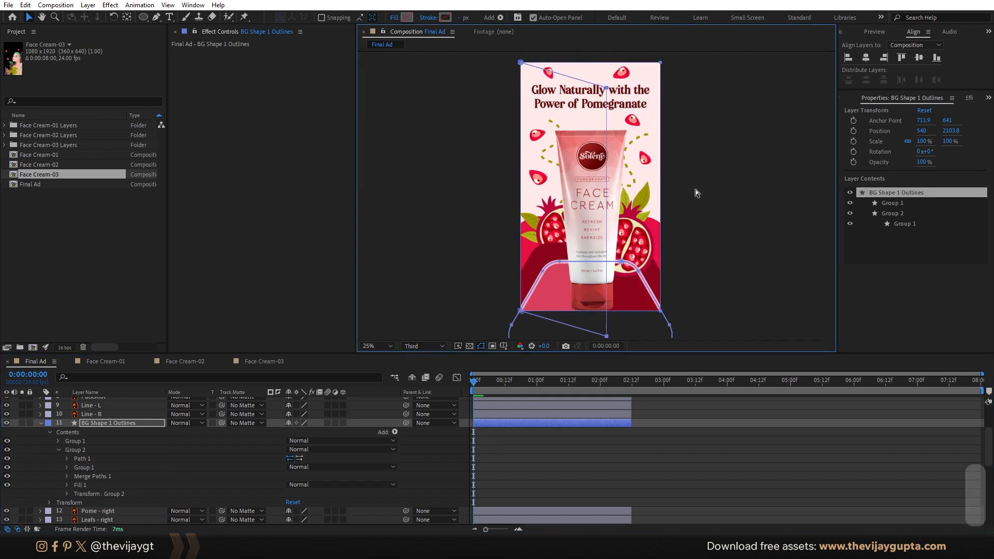
key("ctrl+z")
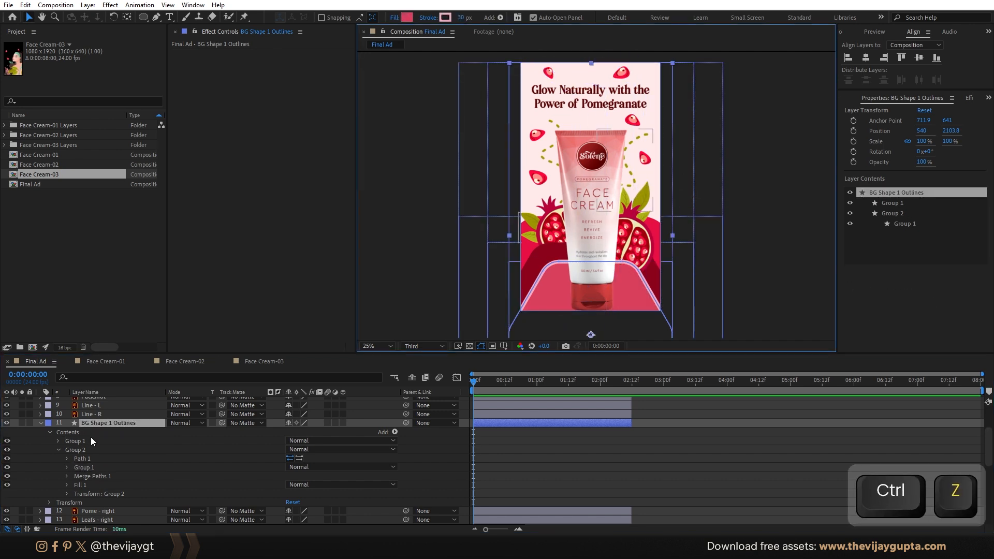
left_click(82, 466)
key("Delete")
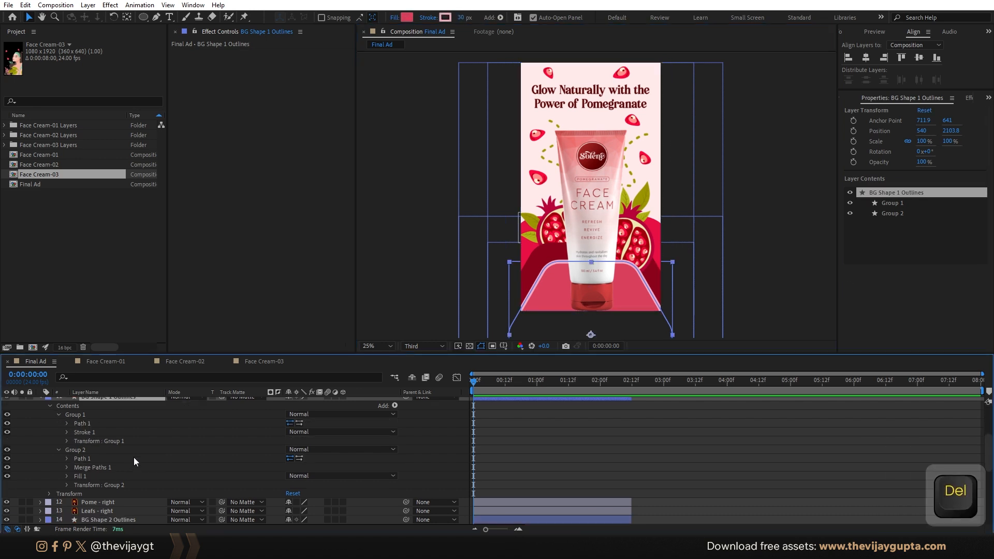
Step: Trial-move BG Shape 1 Outlines and BG Shape 2 Outlines to compare how their shapes are cropped, undoing each move
left_click(777, 269)
left_click_drag(637, 307, 629, 209)
key("ctrl+z")
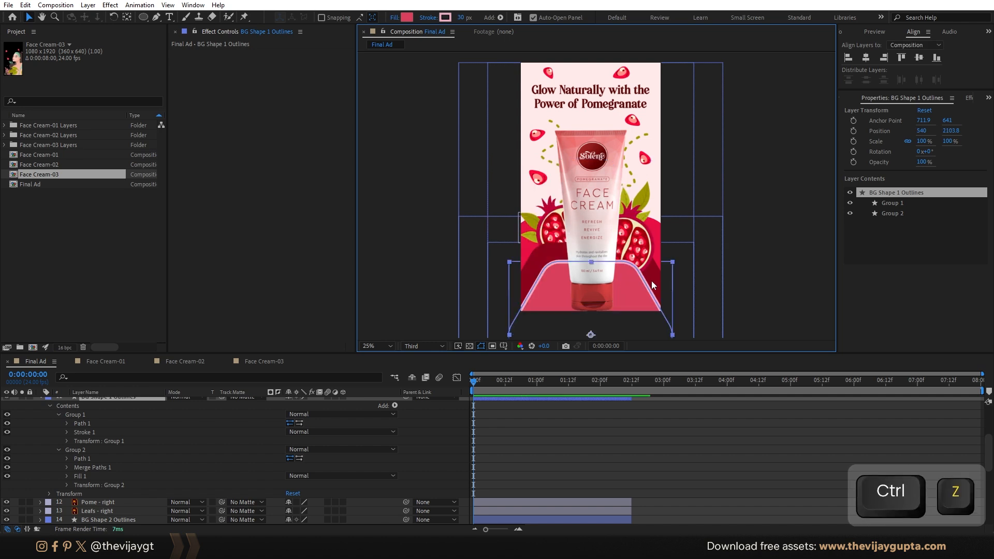
left_click(539, 248)
left_click_drag(539, 256, 562, 198)
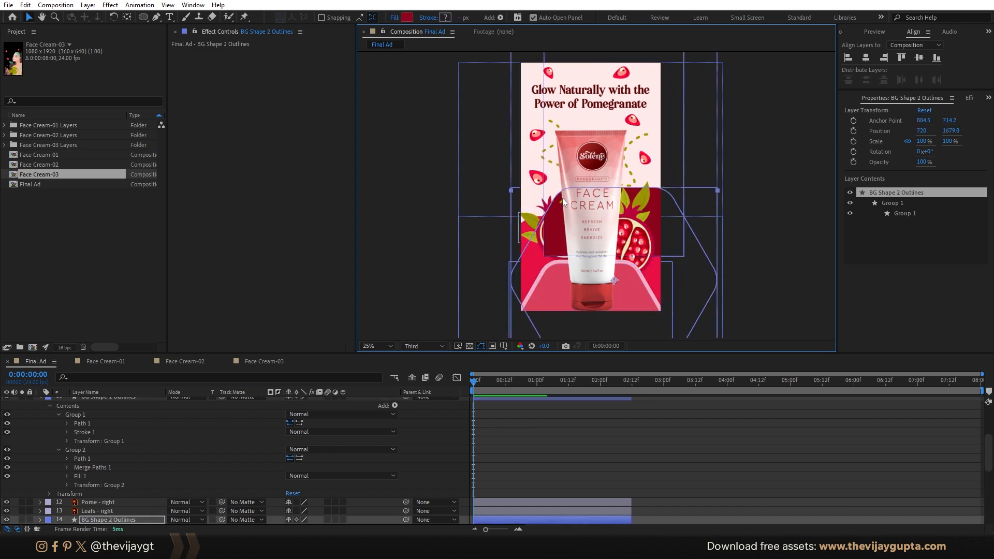
key("ctrl+z")
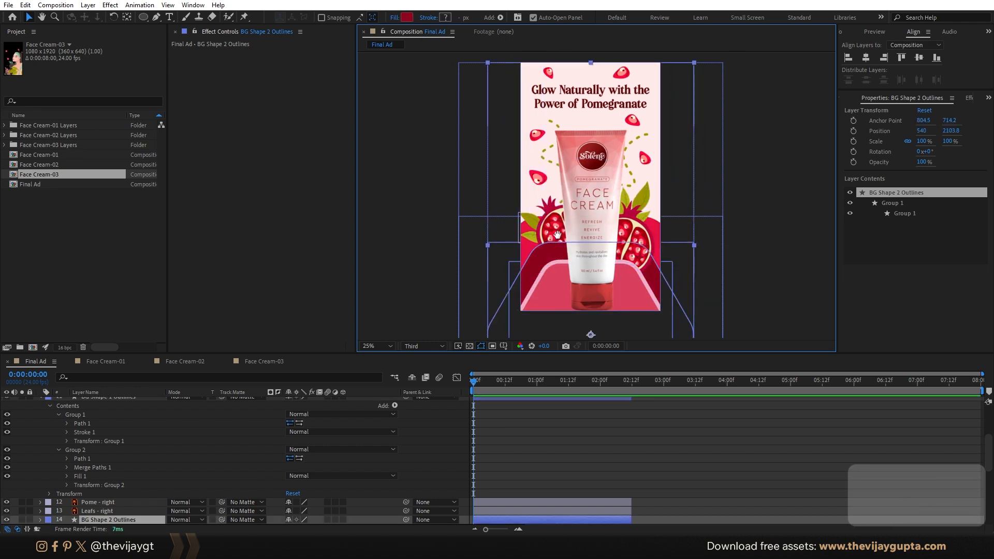
Step: Delete the artboard-sized Group 1 nested inside BG Shape 2 Outlines' Group 1, and trial-move the layer to check its shape
left_click_drag(558, 260, 572, 226)
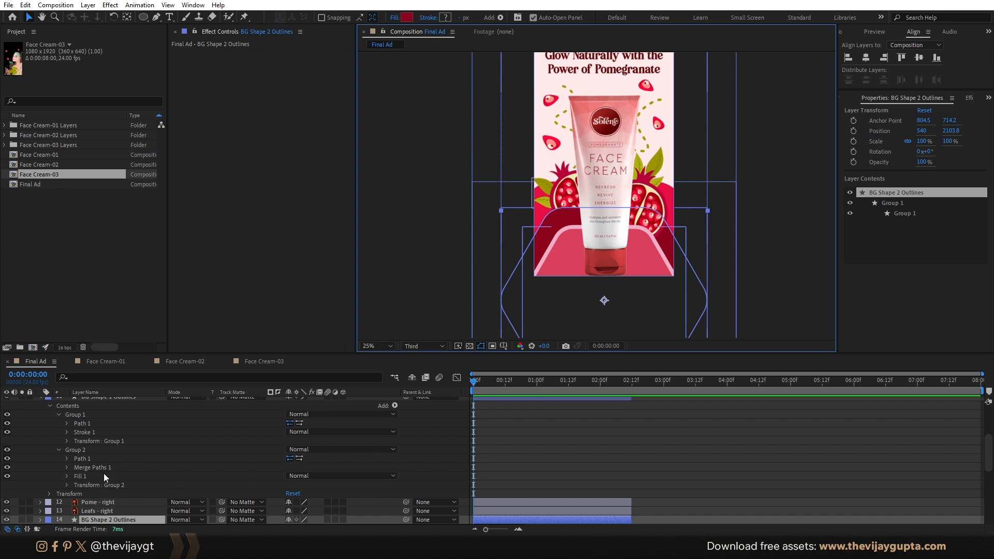
scroll(103, 473, "up", 2)
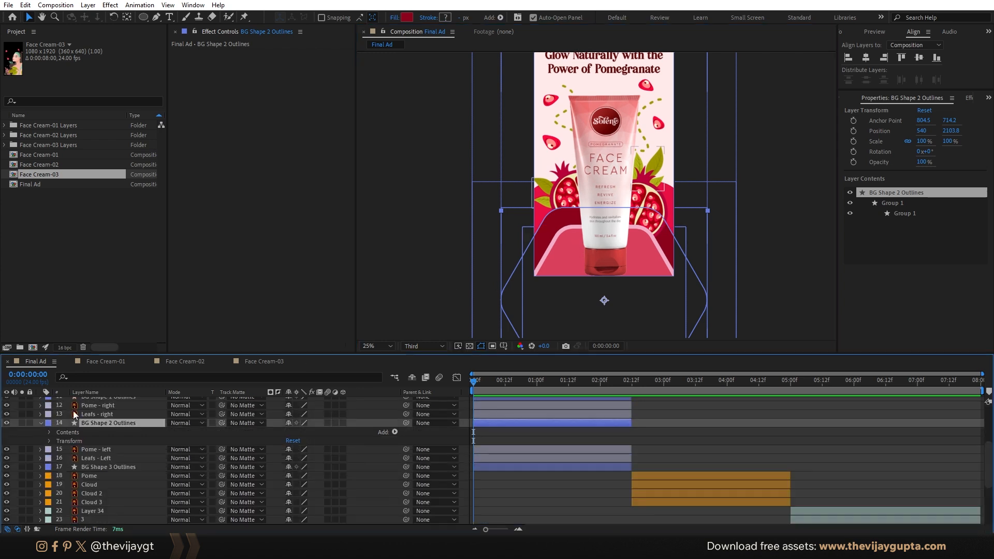
left_click(49, 433)
left_click(57, 441)
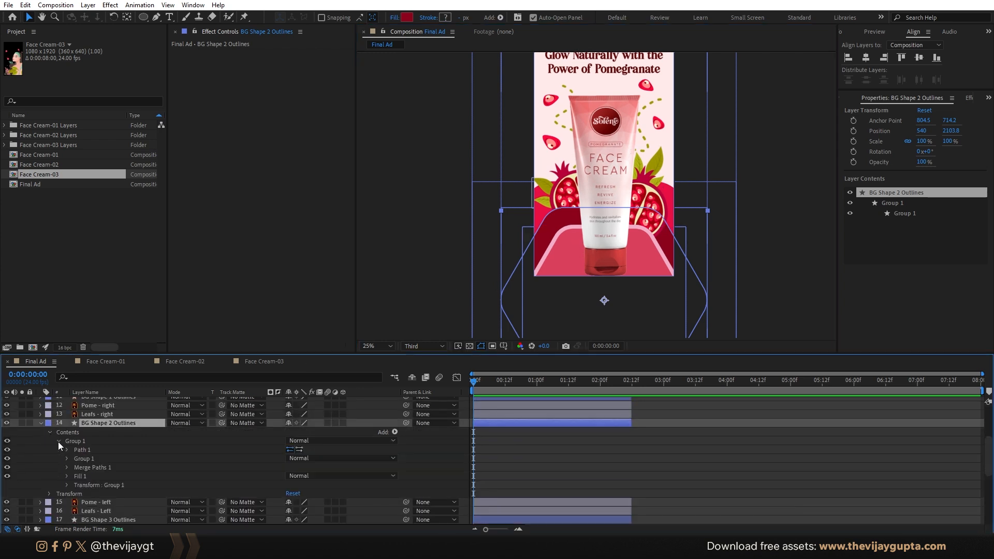
left_click(98, 459)
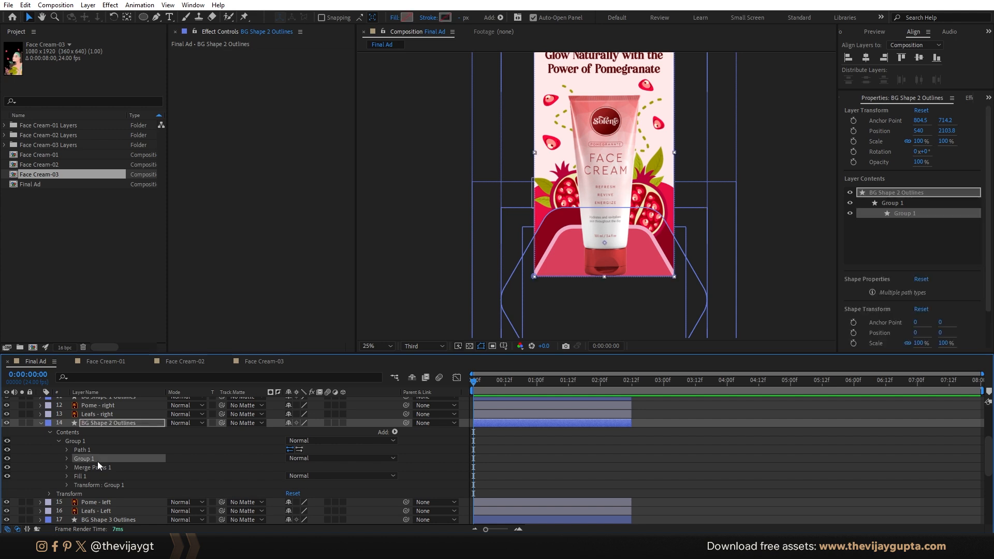
scroll(703, 237, "up", 2)
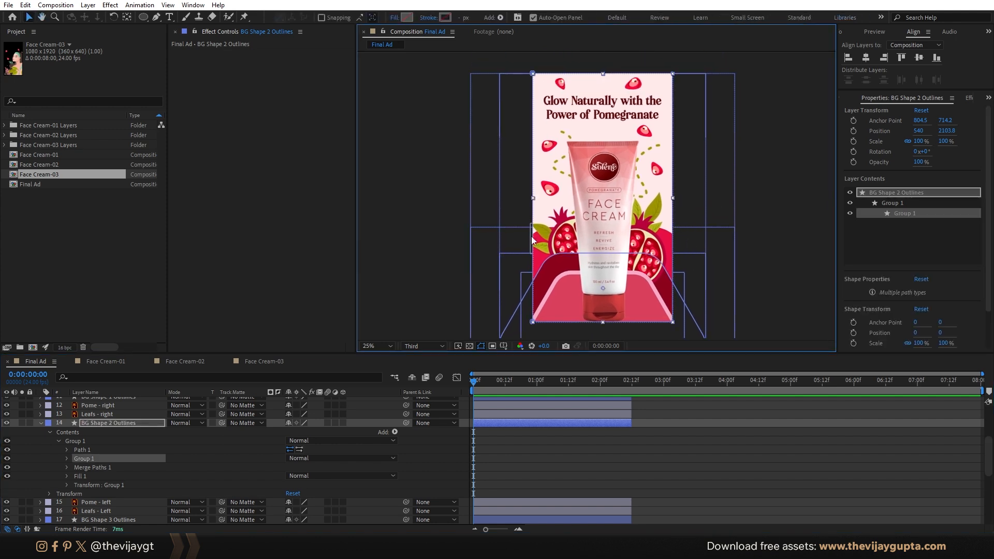
key("Delete")
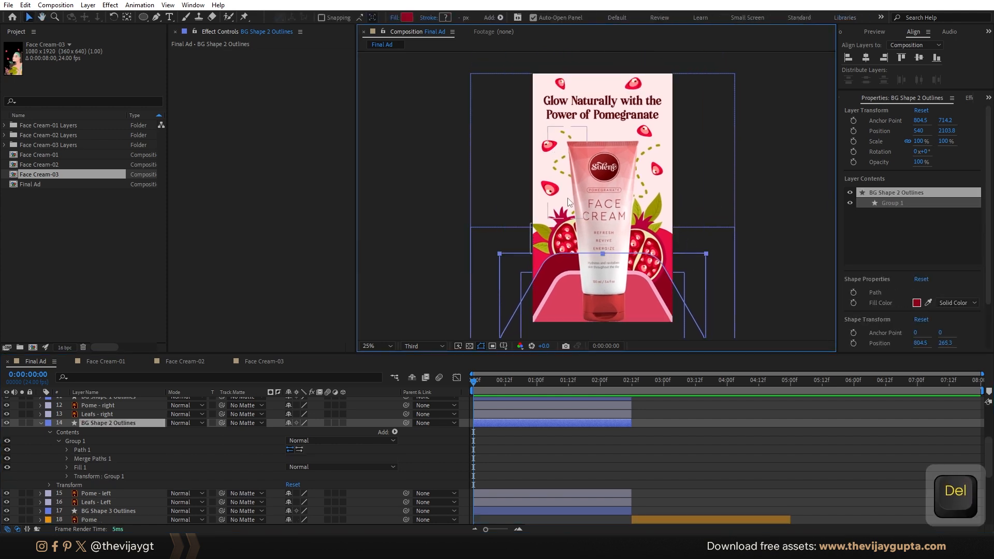
left_click_drag(540, 296, 473, 238)
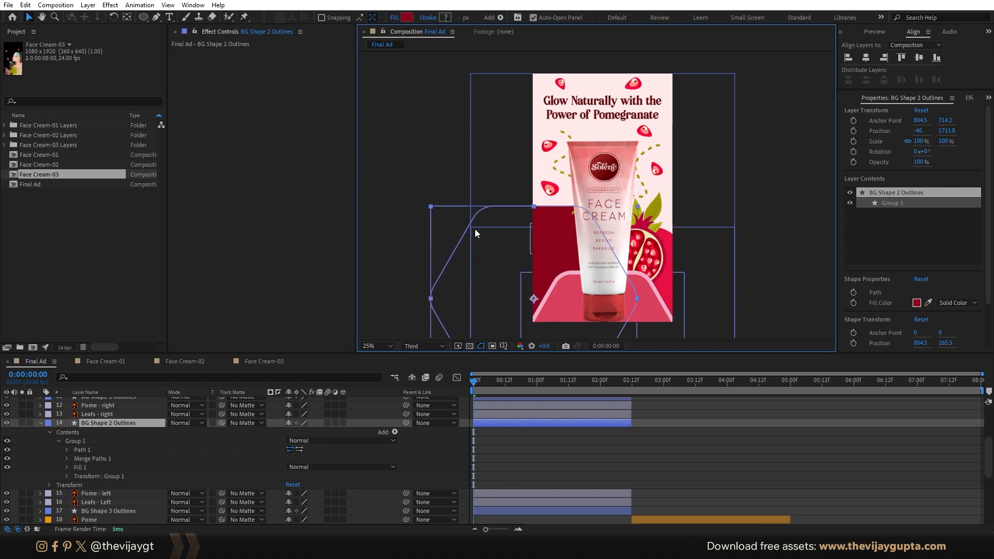
Step: Undo the move of BG Shape 2 Outlines and collapse it, and trial-move BG Shape 3 Outlines to check its cropping, undoing that move too
key("ctrl+z")
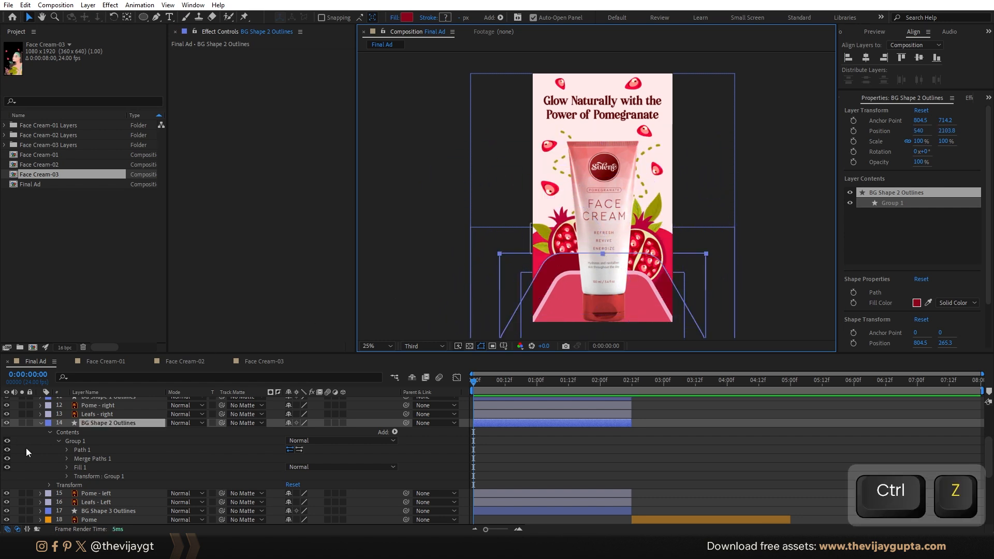
left_click(41, 423)
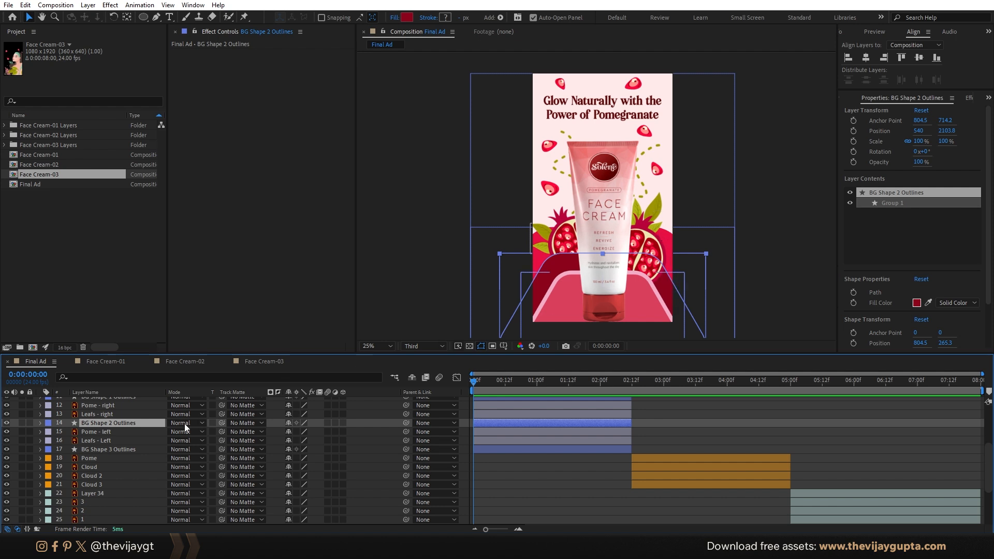
left_click(98, 449)
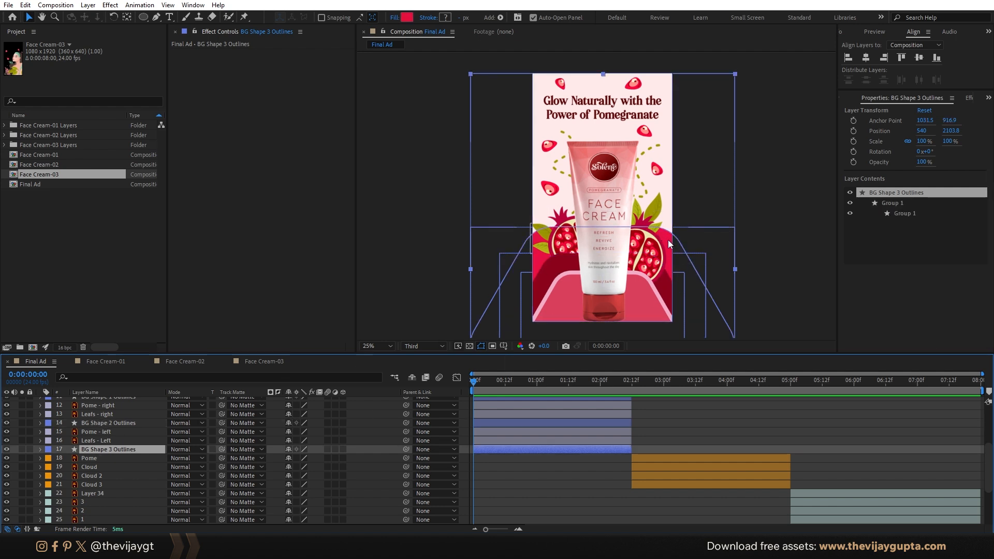
left_click_drag(668, 240, 645, 196)
key("ctrl+z")
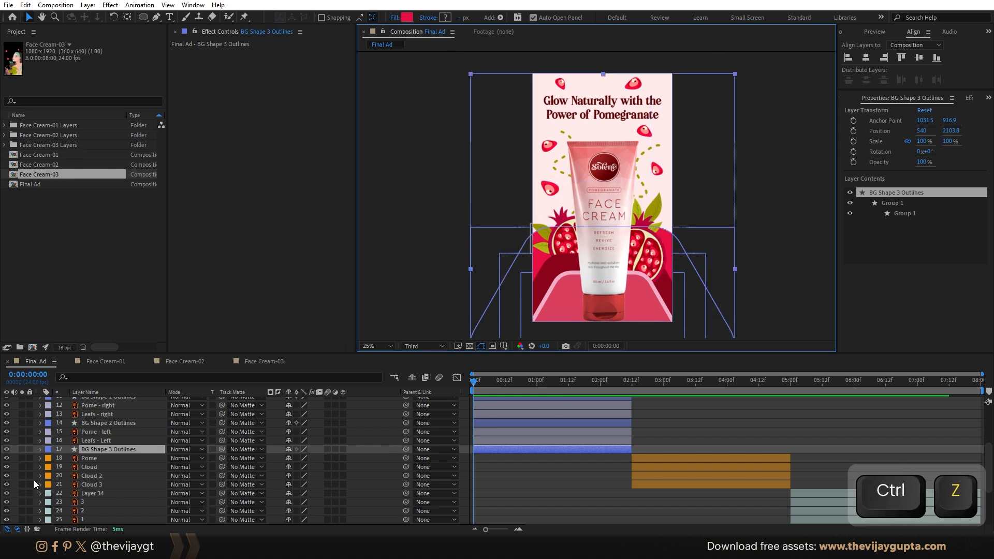
Step: Delete the artboard-sized Group 1 nested inside BG Shape 3 Outlines' Group 1, and collapse the layer
left_click(41, 449)
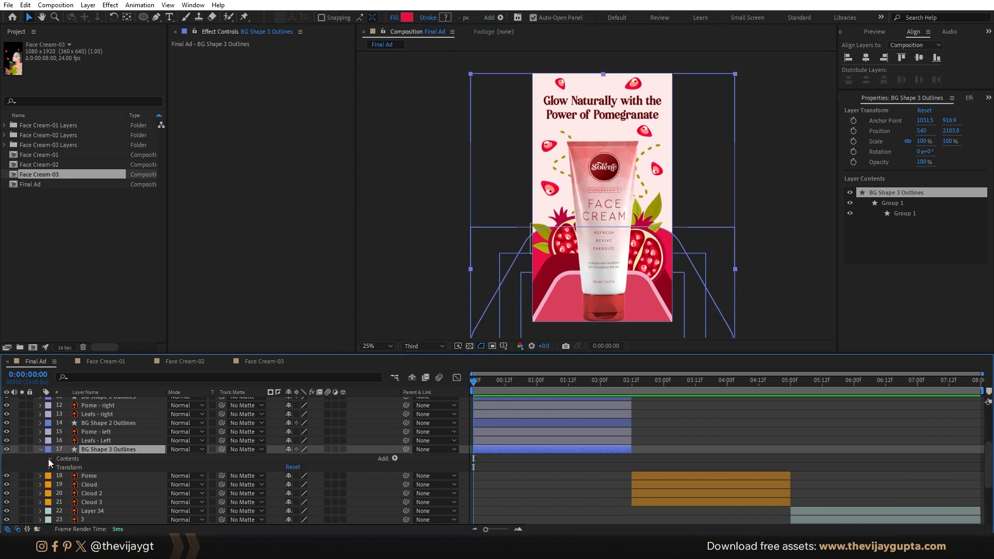
left_click(49, 458)
left_click(58, 467)
scroll(62, 460, "down", 2)
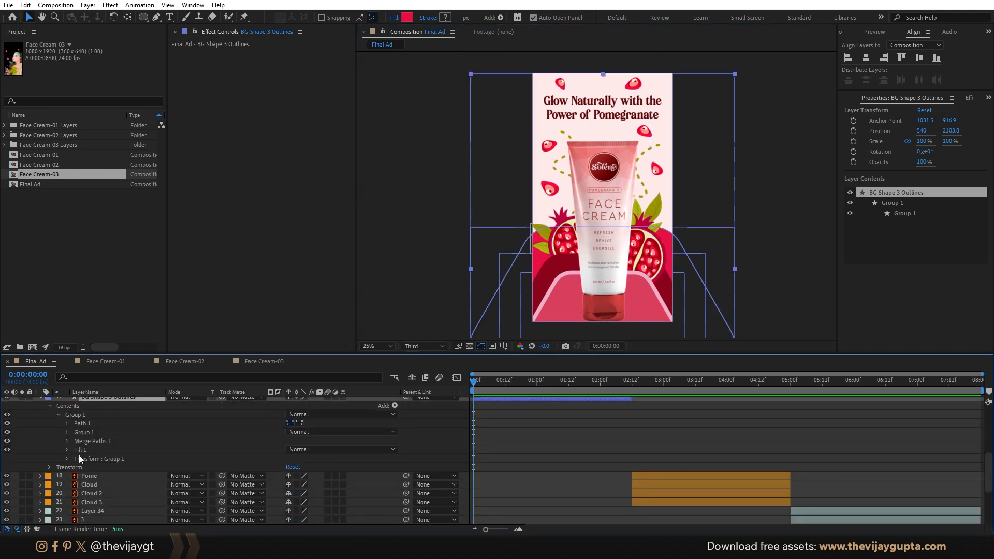
left_click(82, 432)
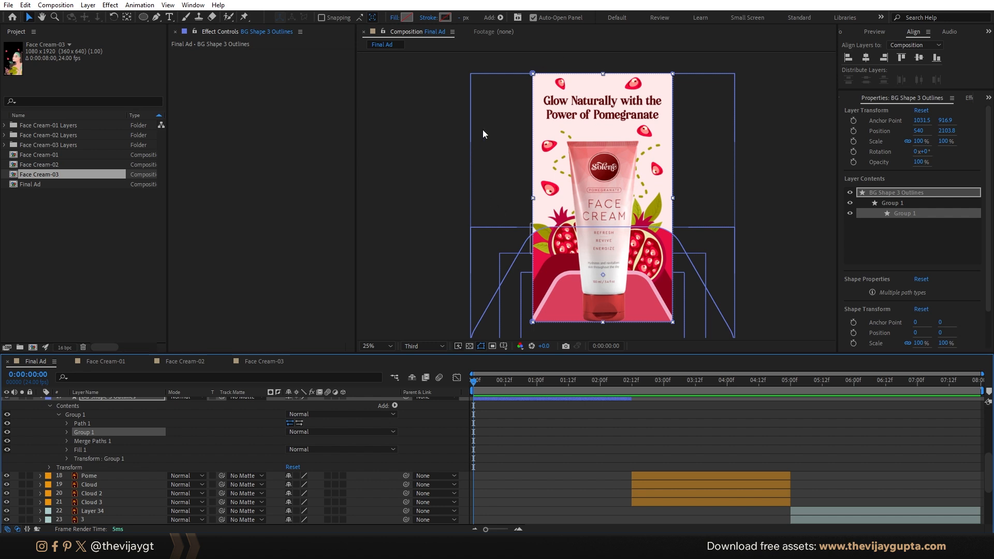
key("Delete")
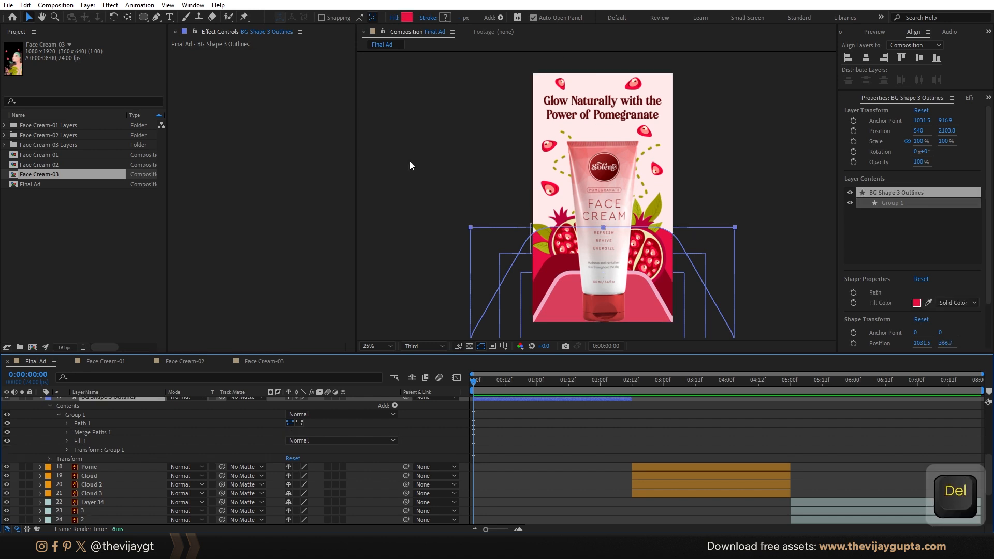
scroll(46, 417, "up", 1)
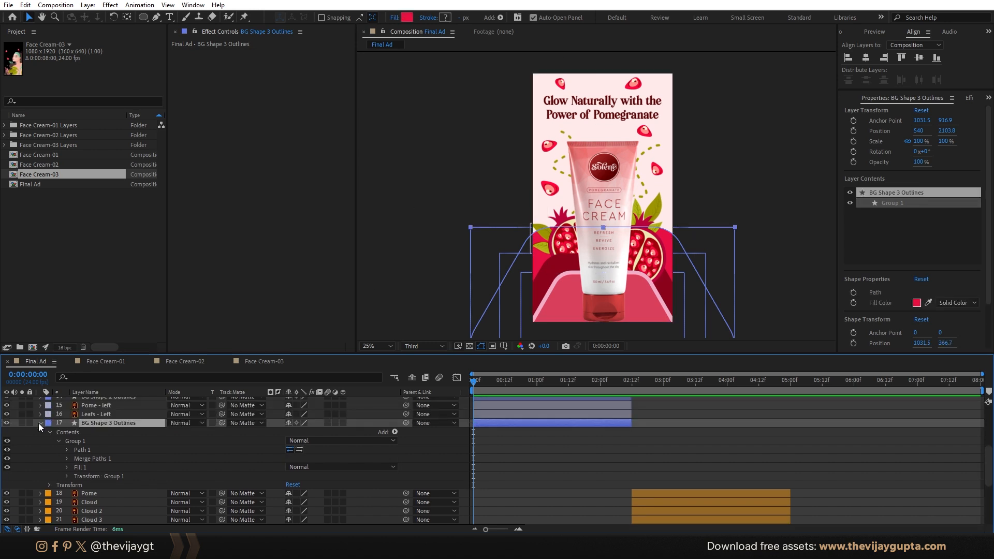
left_click(40, 423)
Step: Add Position keyframes at frame 5 to BG Shape 1, BG Shape 2 and BG Shape 3 Outlines together
scroll(593, 437, "up", 3)
left_click_drag(671, 278, 658, 228)
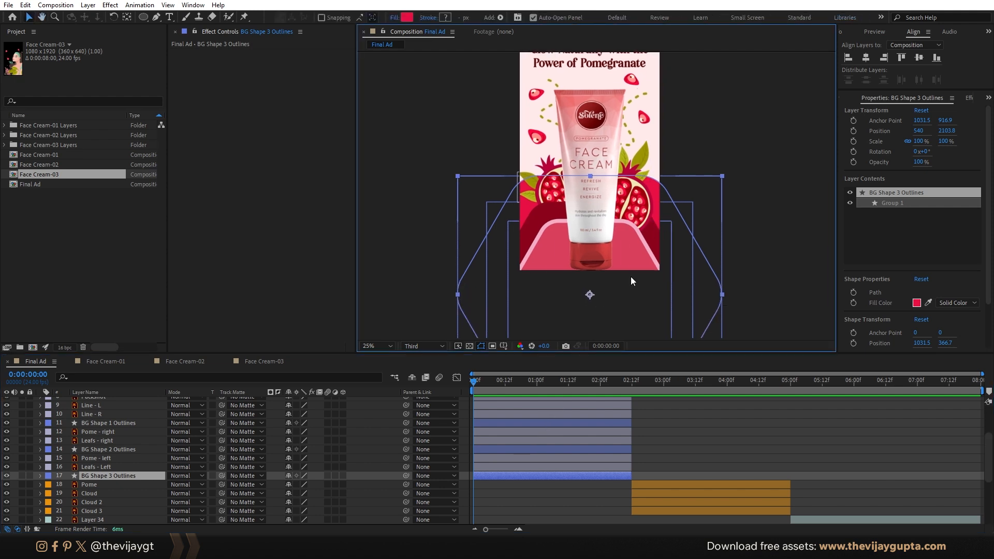
left_click(516, 449, "ctrl")
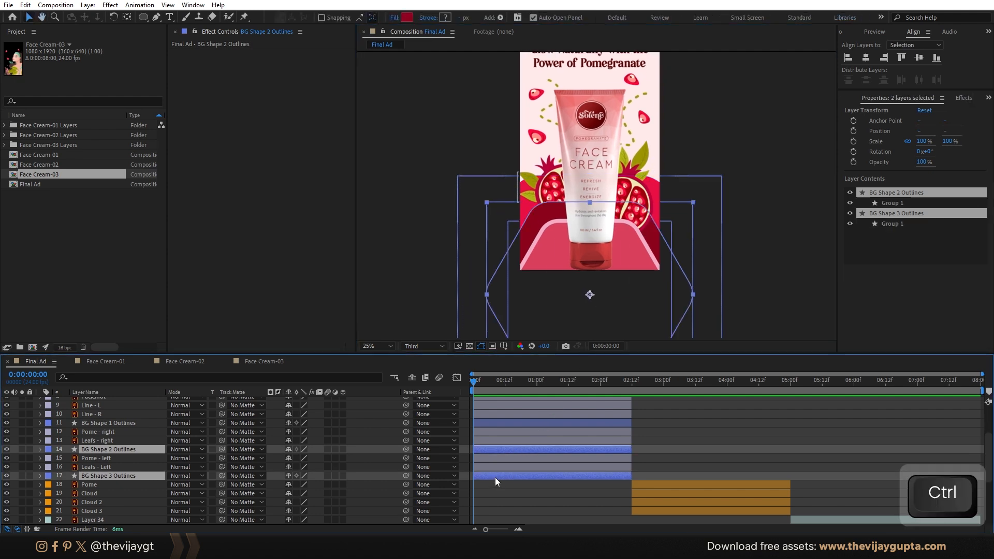
left_click(490, 424, "ctrl")
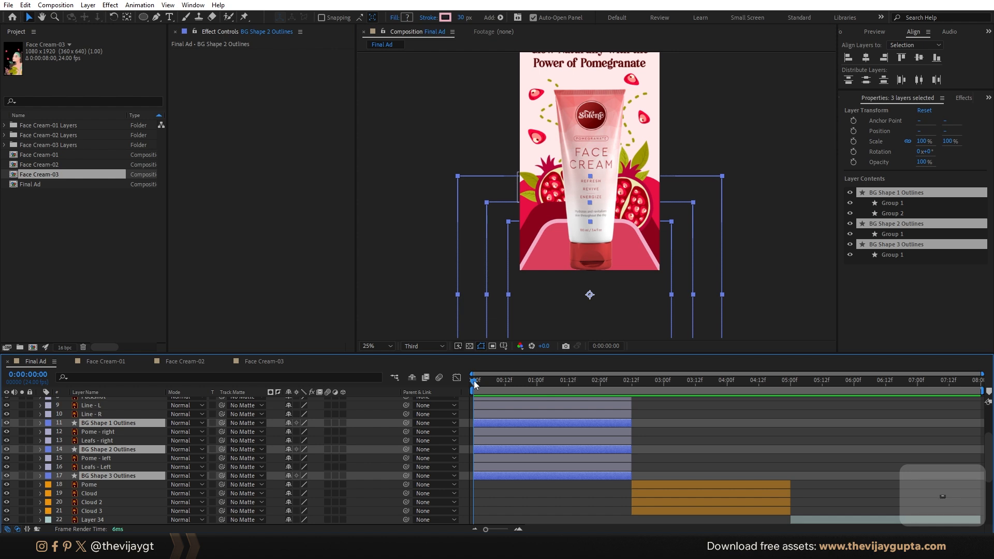
left_click_drag(474, 382, 485, 383)
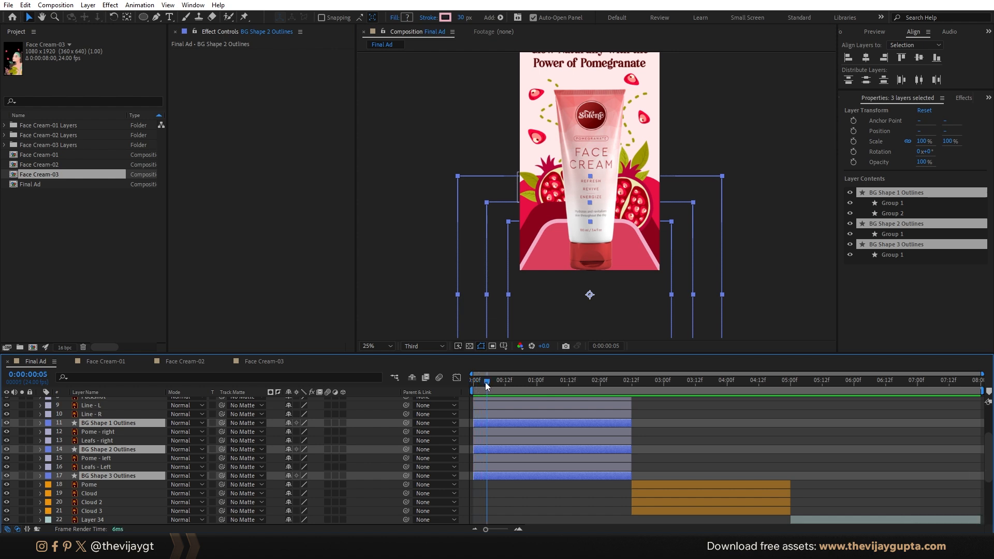
key("alt+shift+p")
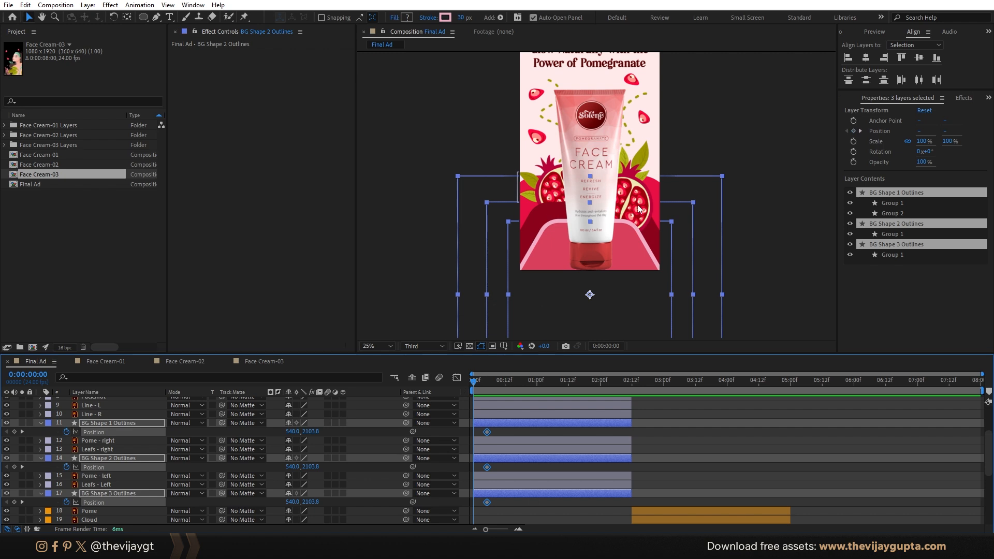
Step: At frame 0, move the three BG Shape Outlines layers straight down below the artboard to Y 2859.8, and preview their rise
left_click_drag(638, 228, 659, 236)
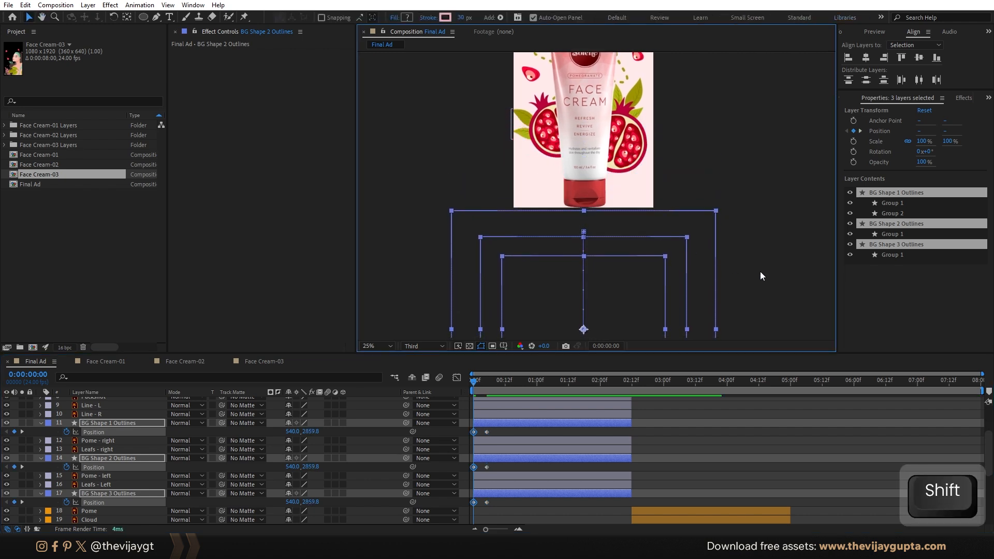
key("space")
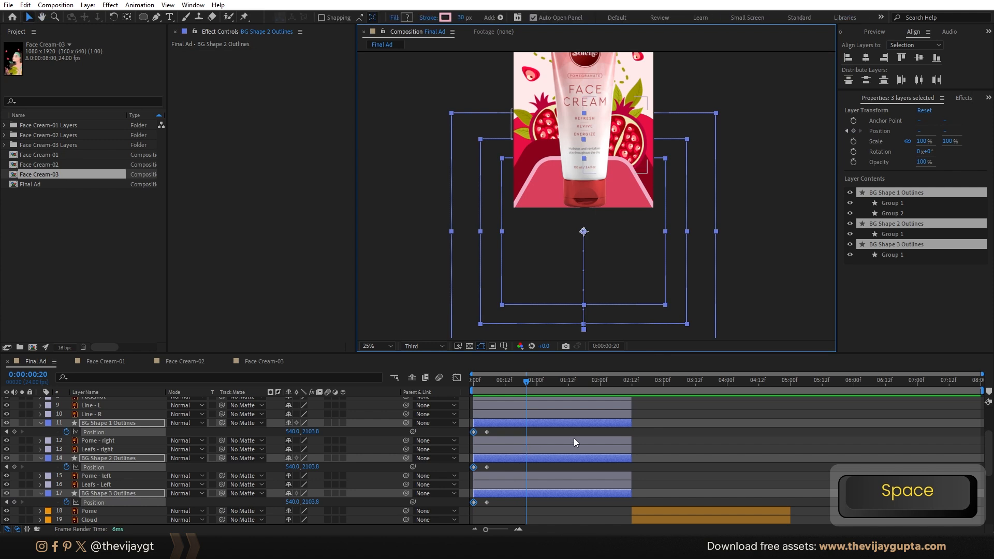
left_click(617, 430)
left_click(469, 383)
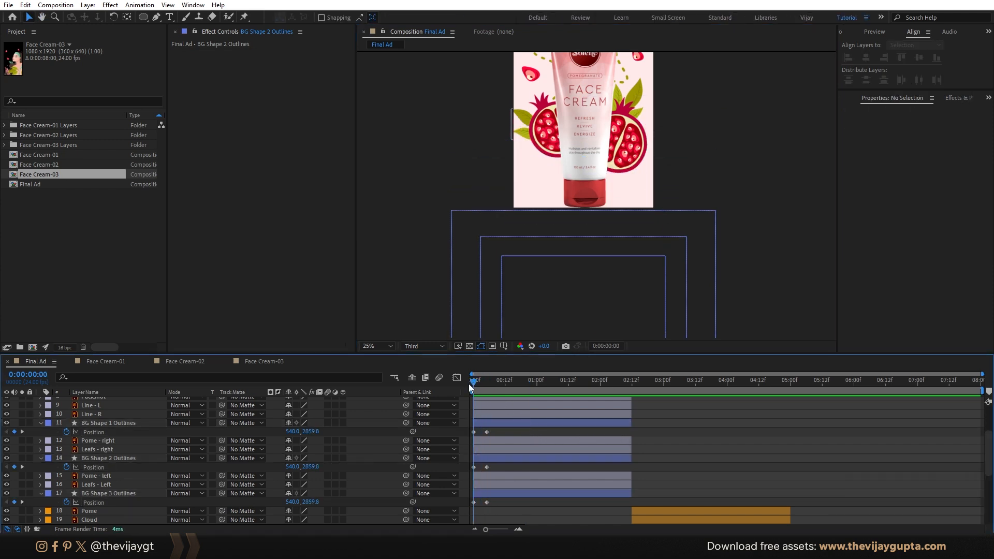
Step: Stagger the background shapes by delaying BG Shape 2 Outlines about 2 frames and BG Shape 3 Outlines about 4 frames, and preview the result
left_click(539, 270)
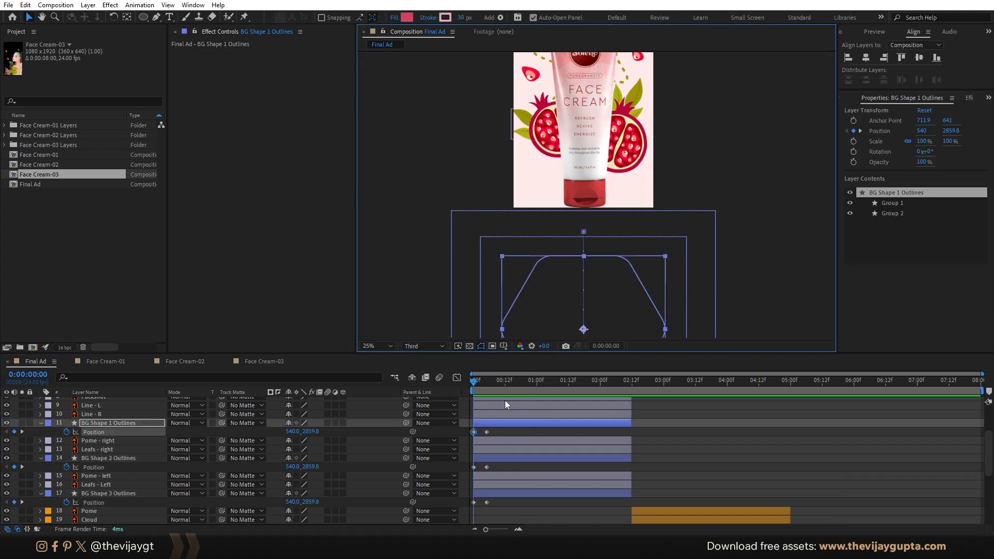
left_click(443, 432)
left_click(487, 432)
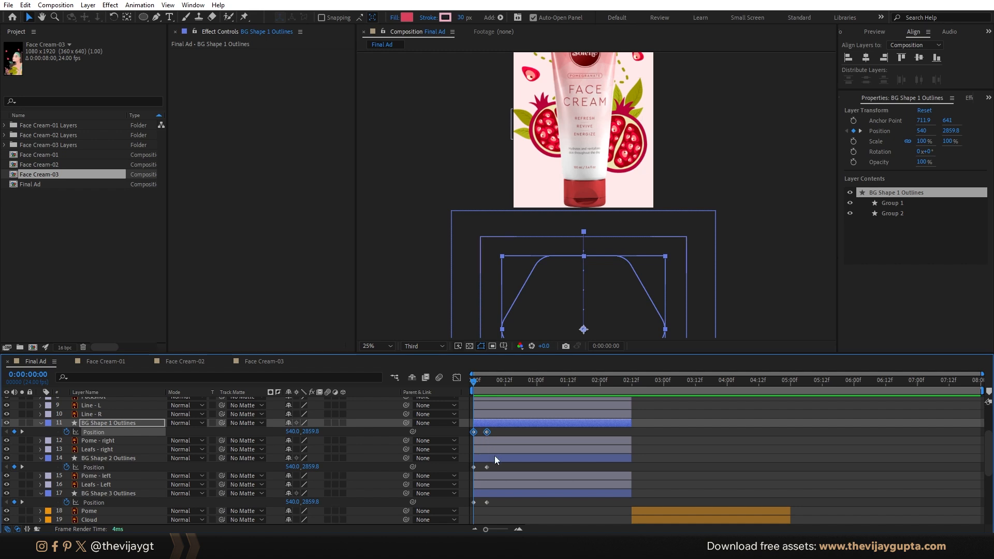
left_click_drag(494, 461, 499, 461)
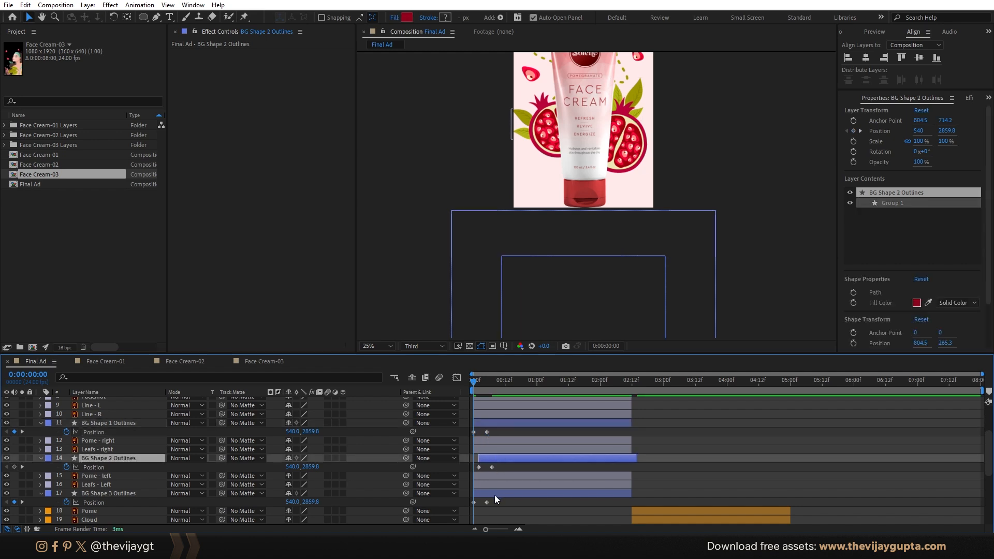
left_click_drag(495, 495, 502, 495)
key("space")
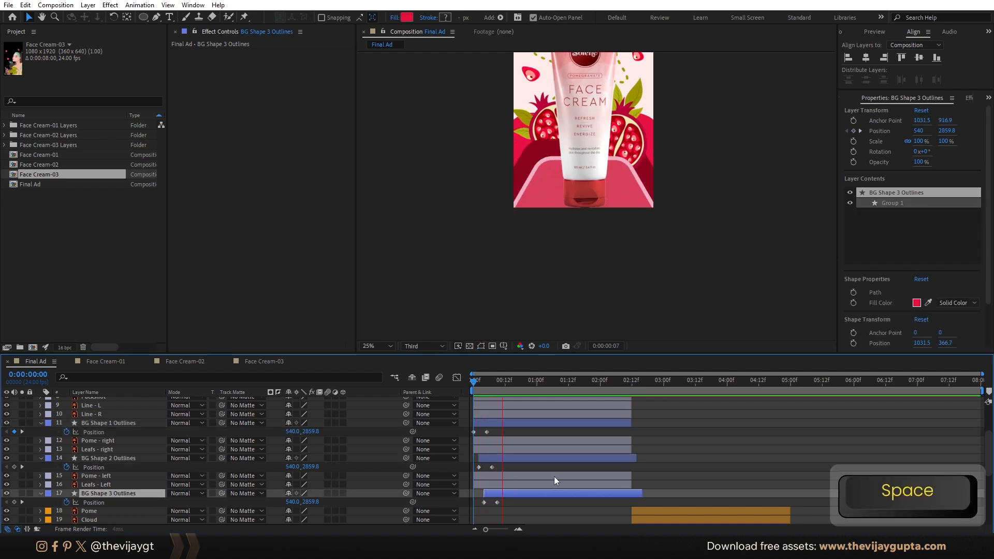
key("space")
key("period")
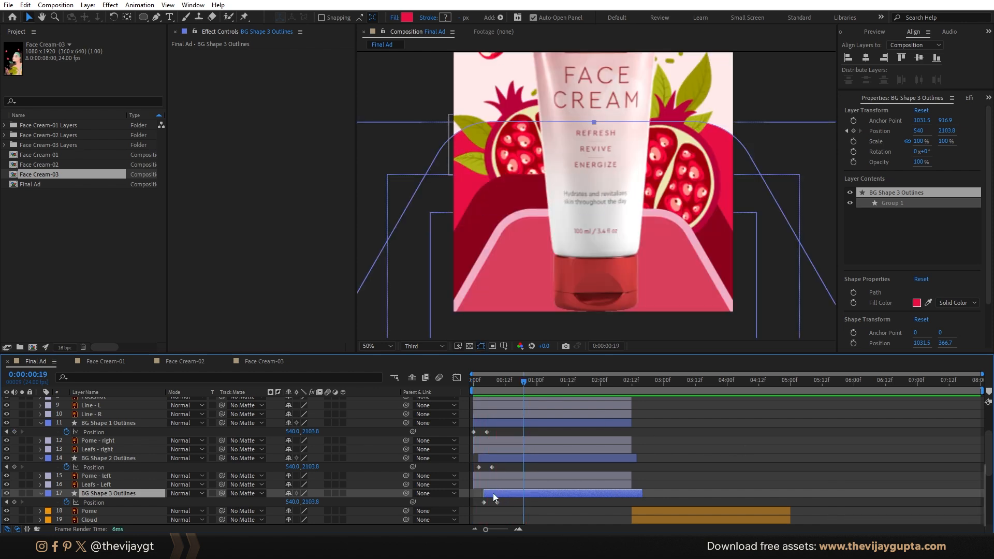
Step: Reverse the stagger by starting BG Shape 3 Outlines at frame 0 and BG Shape 1 Outlines about 4 frames in, and preview it
left_click_drag(494, 494, 482, 498)
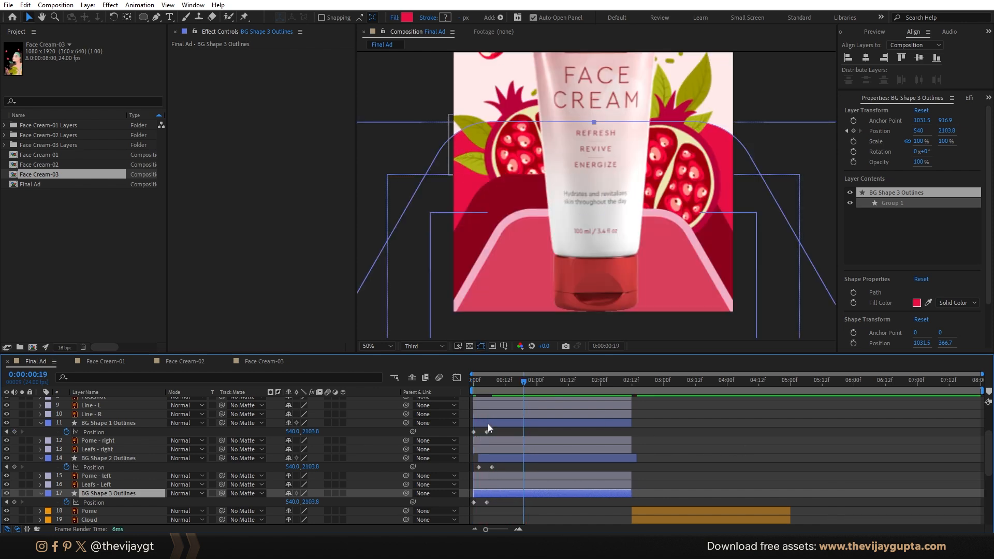
left_click_drag(488, 424, 501, 422)
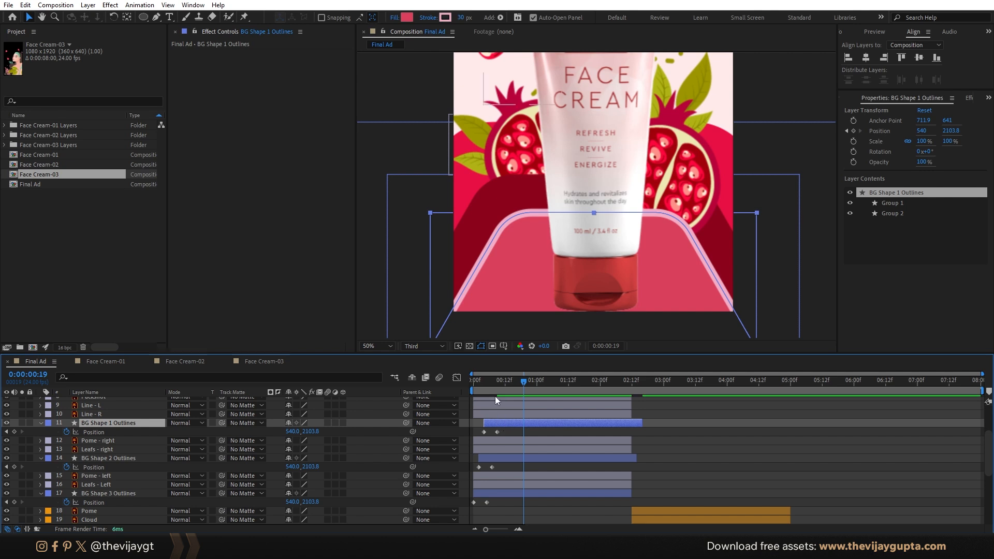
left_click(489, 384)
key("space")
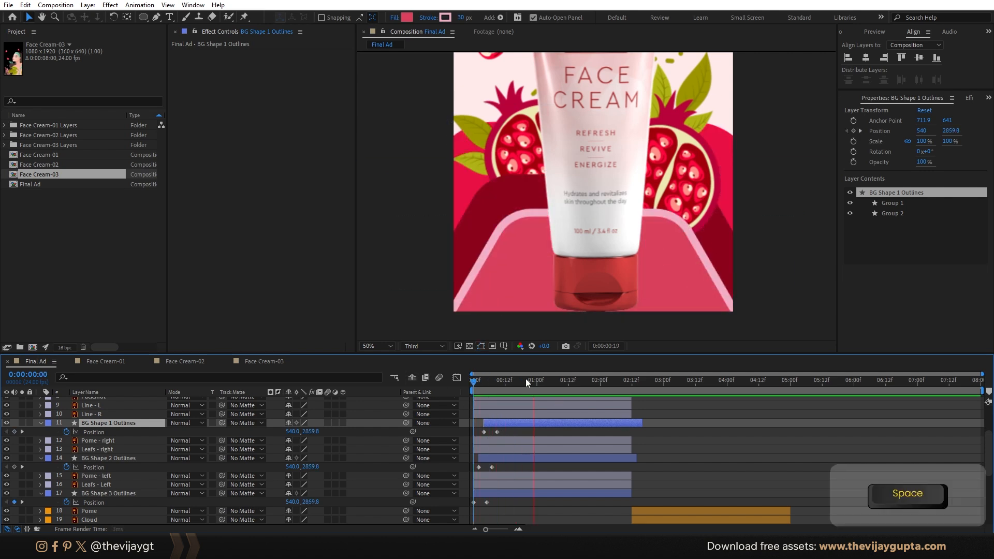
Step: Keyframe the Position of the Pome - right layer at its resting place, placing the keyframe at frame 6
left_click(574, 450)
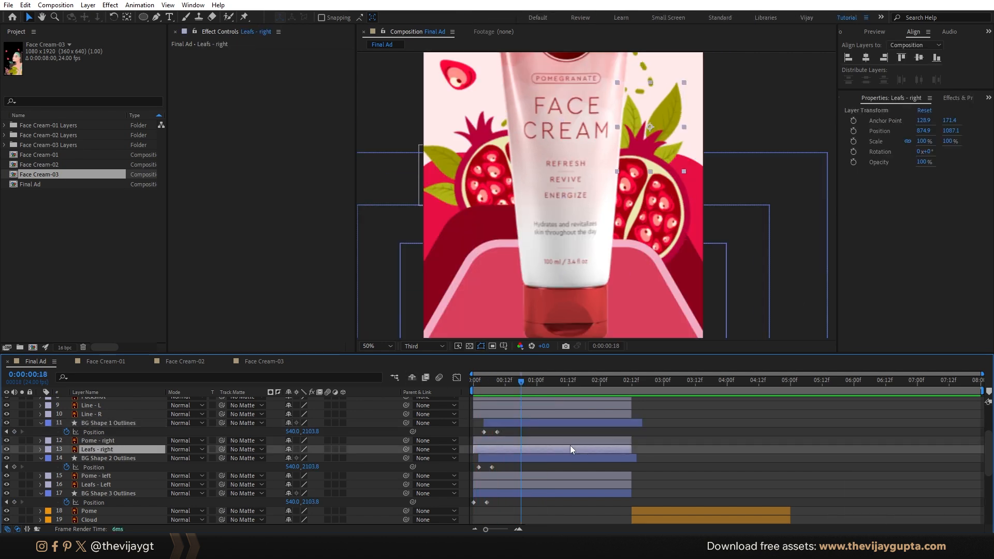
left_click(567, 441)
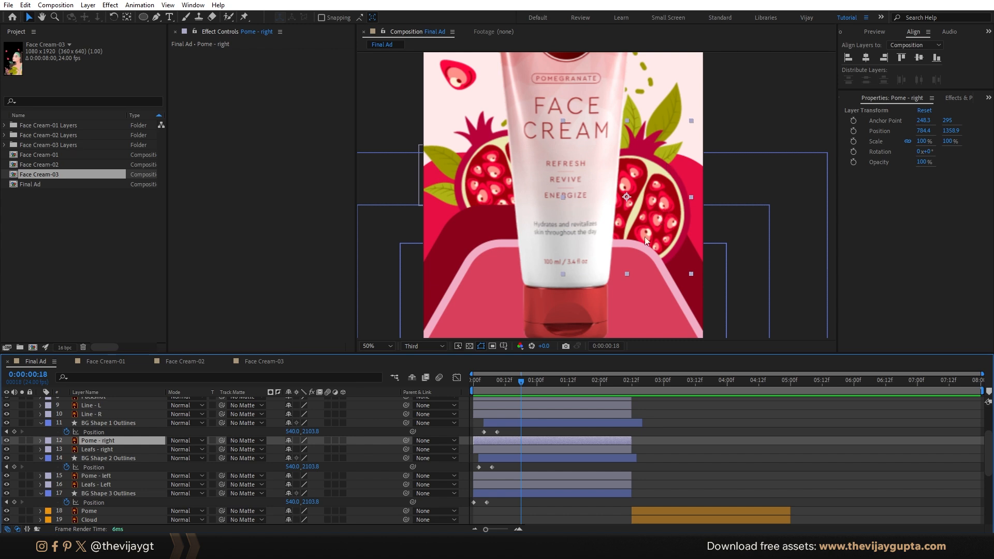
left_click_drag(522, 383, 474, 388)
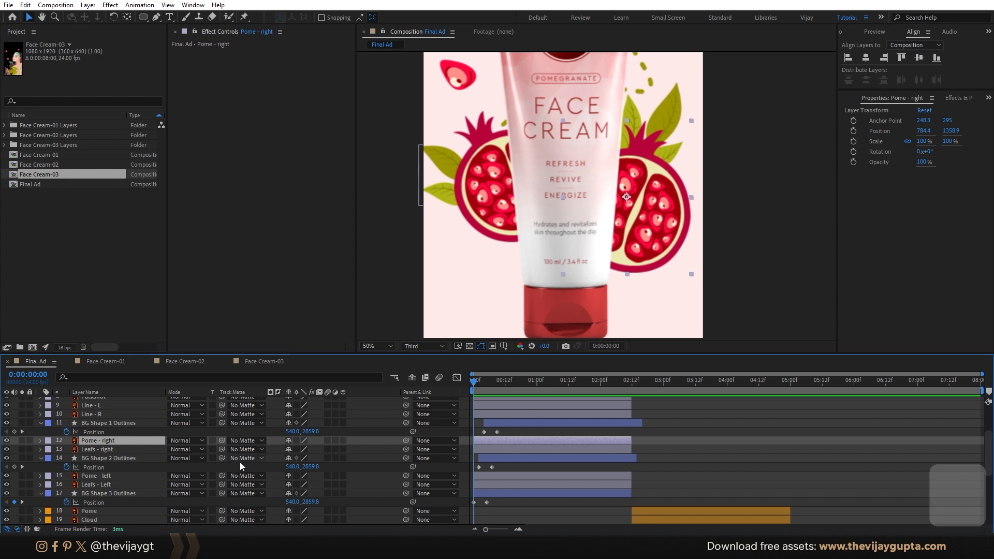
key("alt+shift+p")
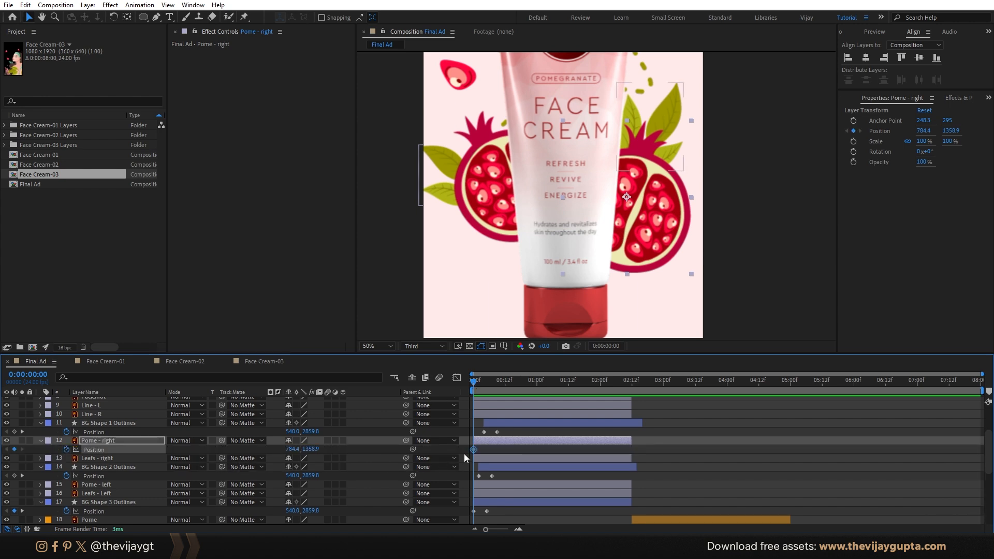
left_click_drag(474, 450, 489, 450)
Step: At frame 0, move Pome - right straight down below the artboard to Y 2250.9, and preview its entrance
scroll(596, 158, "down", 2)
left_click_drag(663, 228, 613, 256)
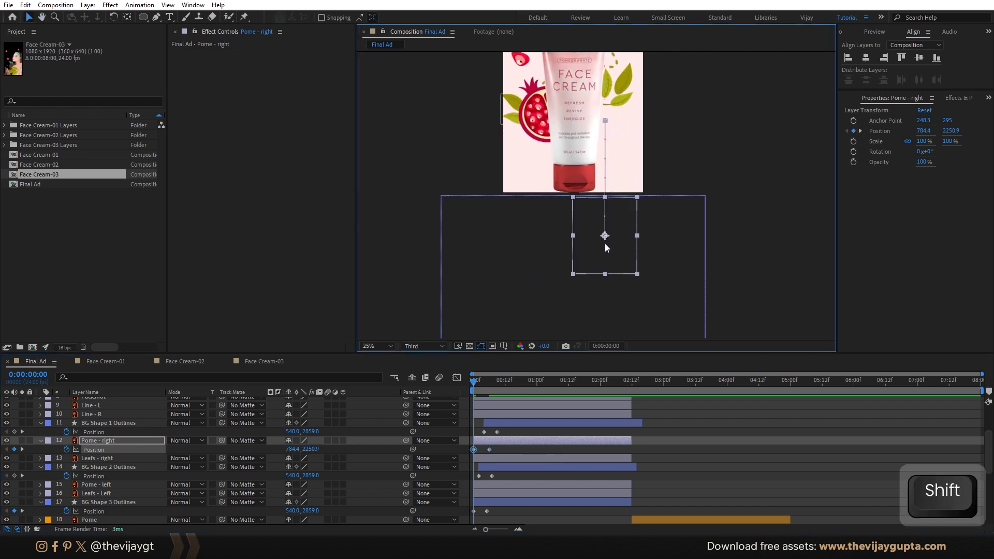
key("space")
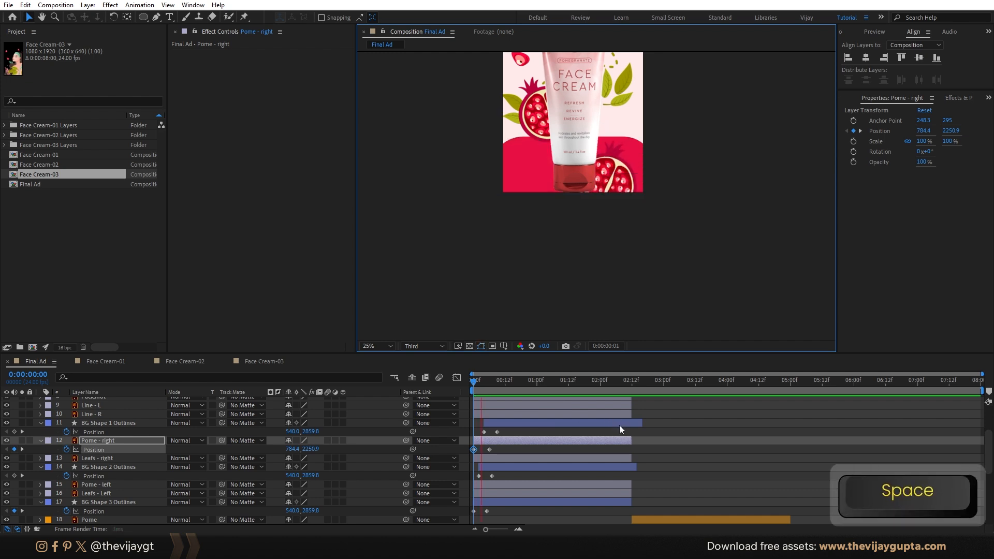
Step: Duplicate Pome - right's resting Position keyframe from frame 6 to about frame 10
left_click_drag(501, 446, 484, 453)
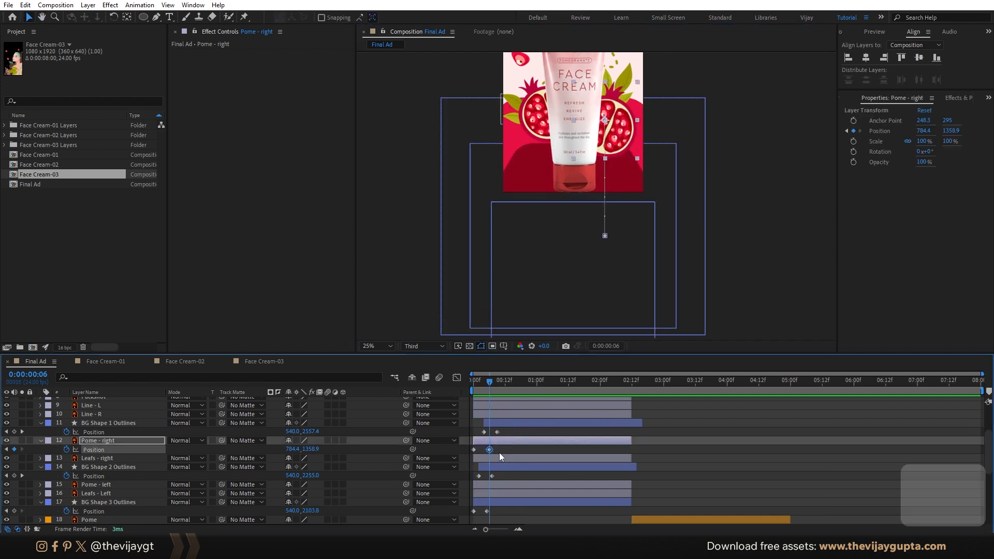
key("ctrl+c")
left_click_drag(494, 381, 487, 388)
key("ctrl+v")
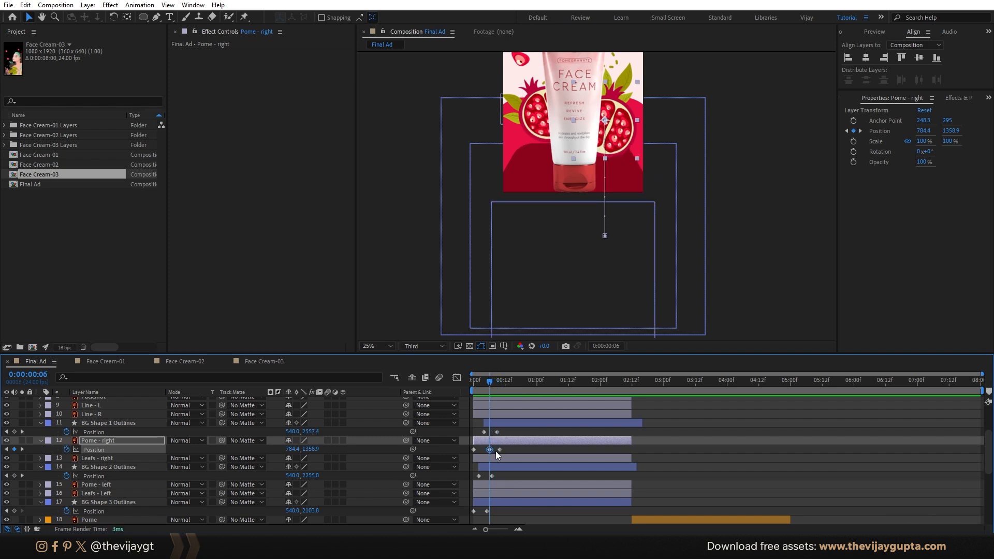
Step: Raise Pome - right to Y 1285.9 at frame 6 so that it overshoots its resting position
scroll(624, 144, "up", 2)
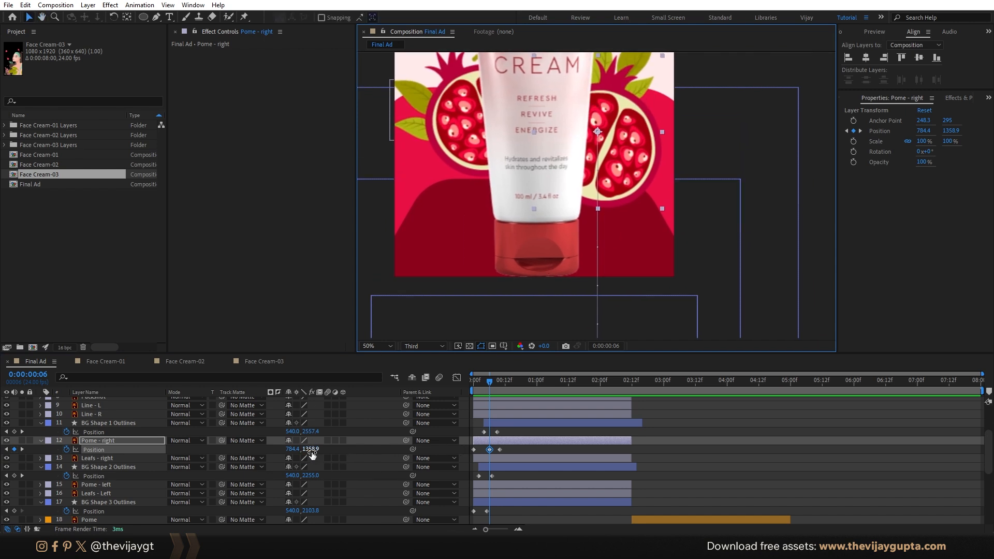
left_click_drag(313, 453, 283, 455)
key("ctrl+z")
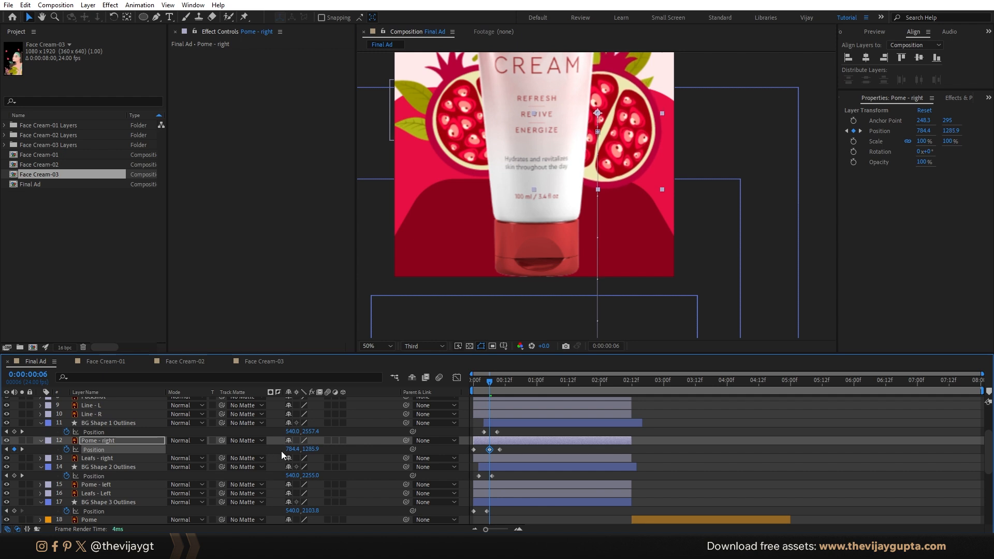
Step: Preview the rising entrance of Pome - right and the background shapes from the start of the composition
key("space")
key("Home")
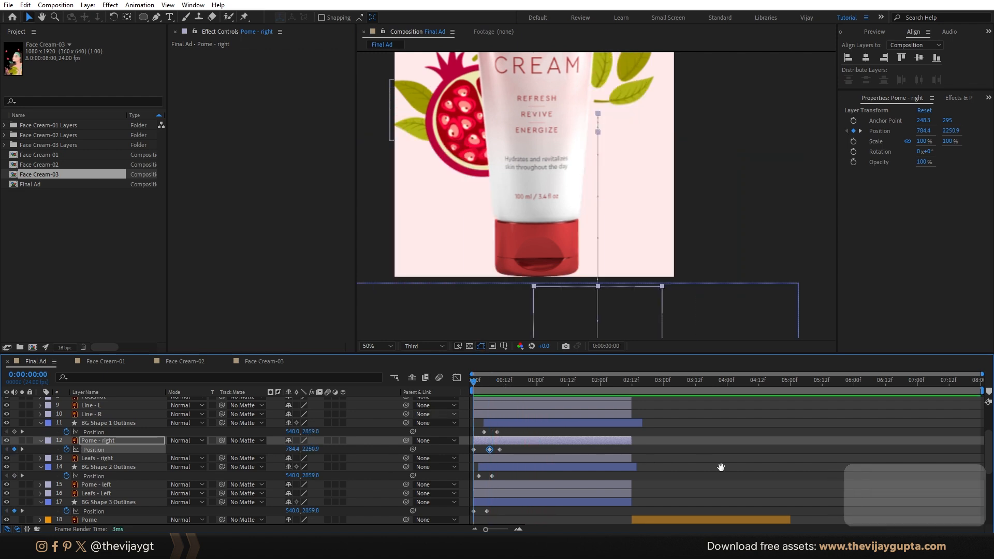
key("space")
key("space")
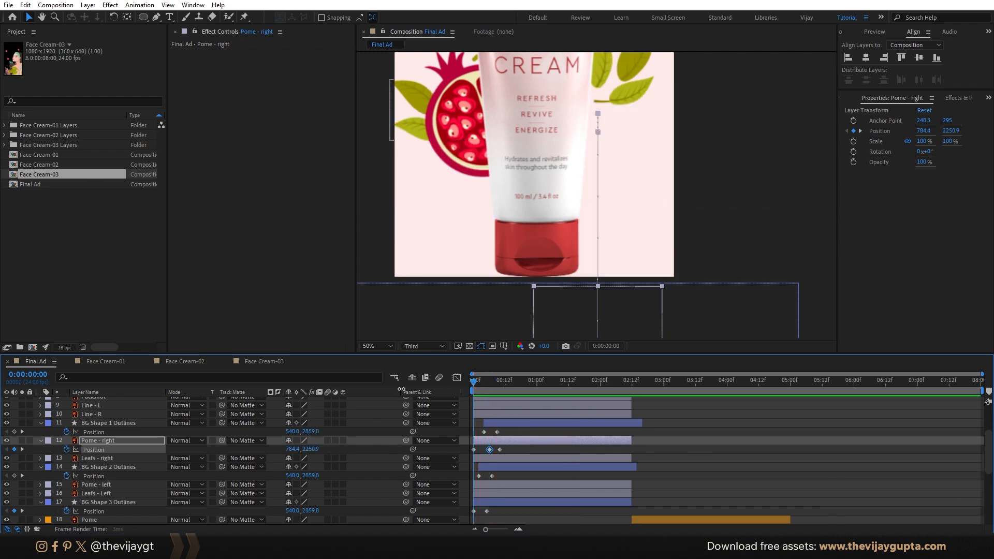
key("space")
key("space")
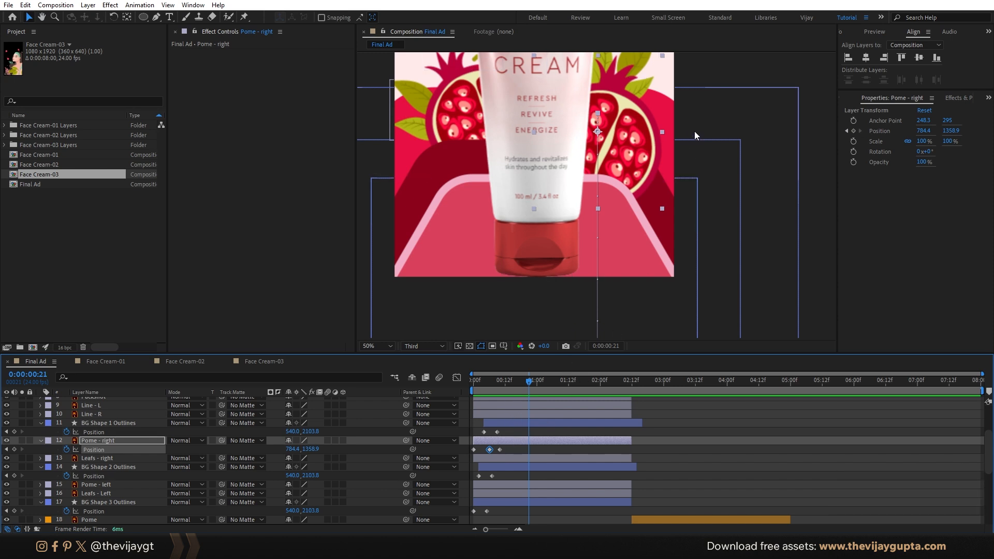
Step: Move the anchor point of the Leafs - right layer to the lower-left corner of the leaves
scroll(694, 132, "up", 3)
left_click(642, 104)
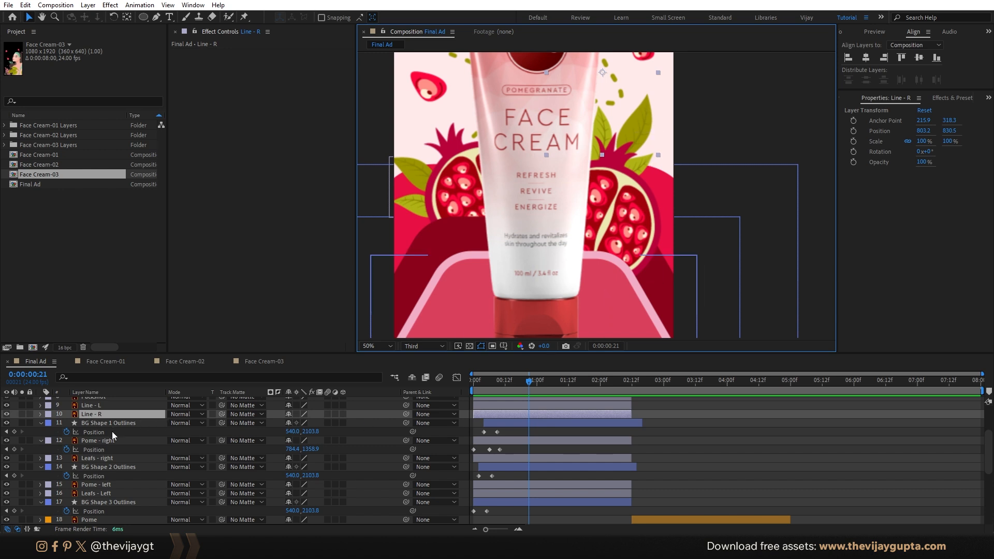
left_click(107, 494)
scroll(105, 466, "down", 2)
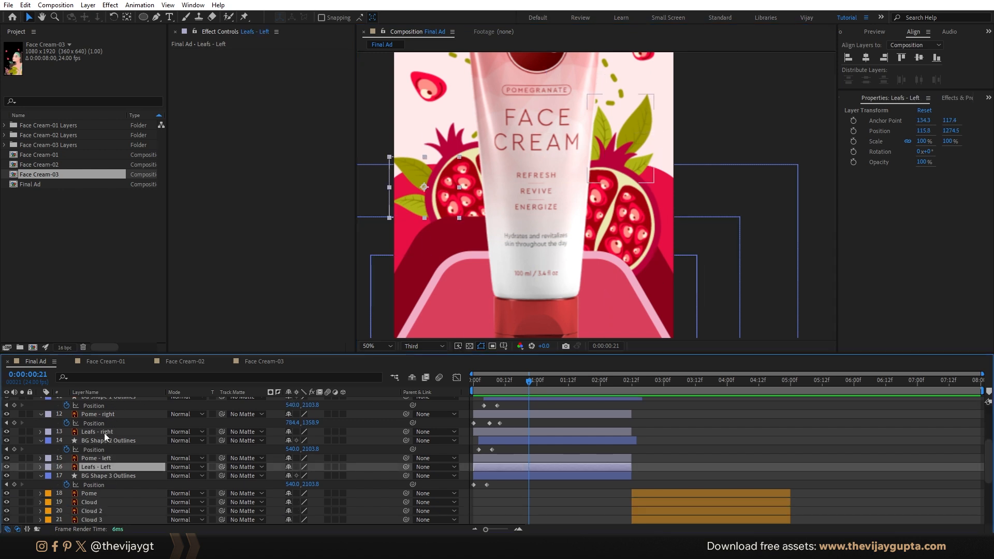
left_click(104, 432)
left_click_drag(635, 122, 667, 107)
key("ctrl+z")
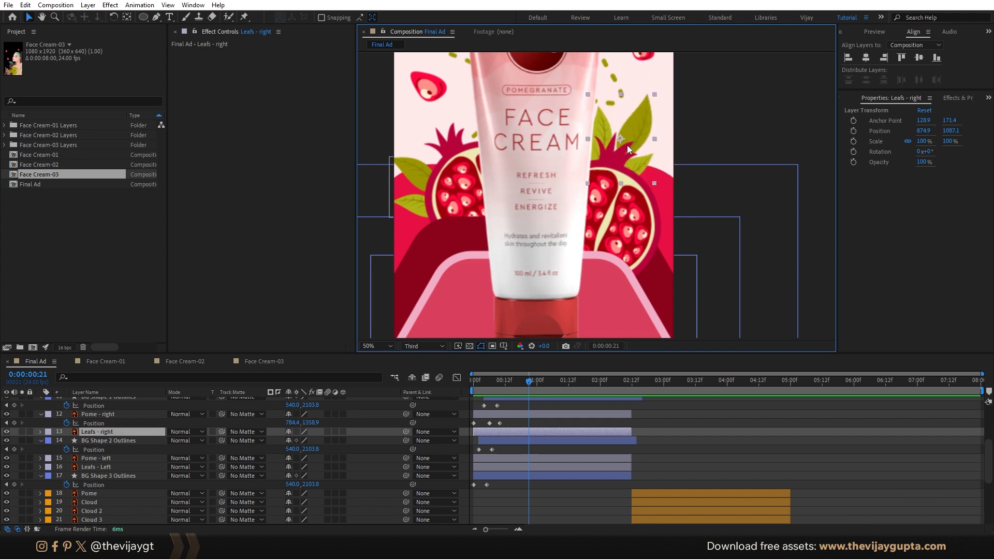
left_click(127, 18)
left_click_drag(620, 136, 598, 180)
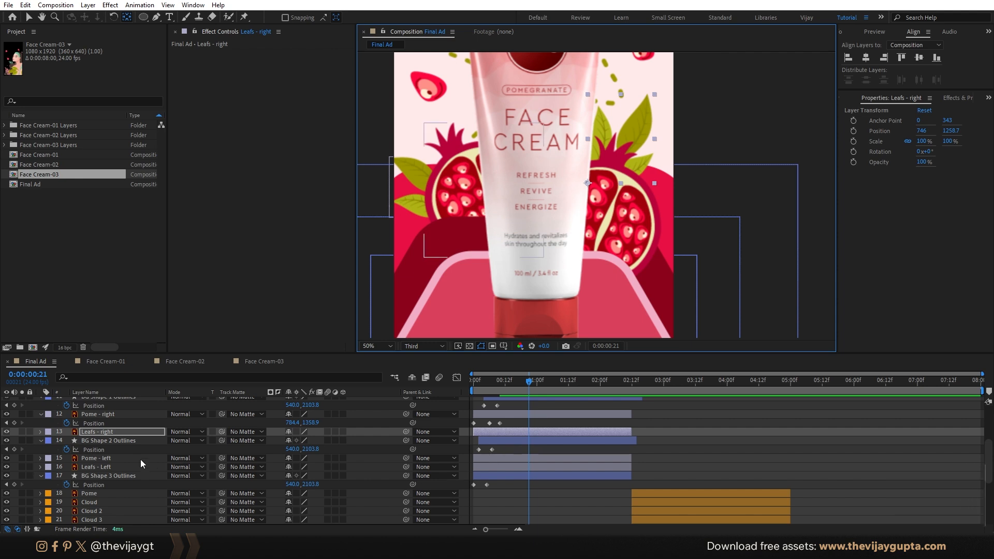
Step: Keyframe the Rotation of Leafs - right at its resting angle of 0° at frame 11
left_click(103, 433)
key("r")
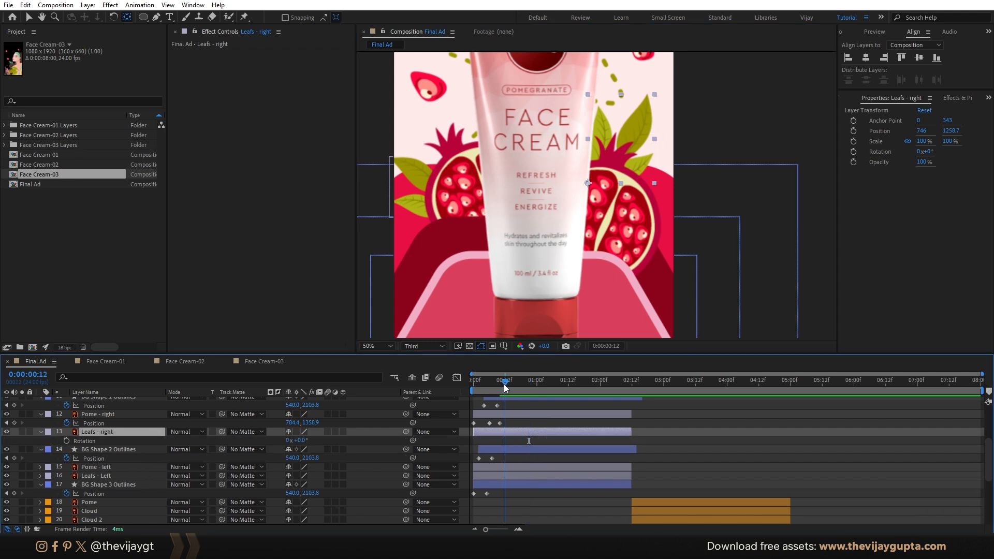
key("Page_Up")
left_click(67, 440)
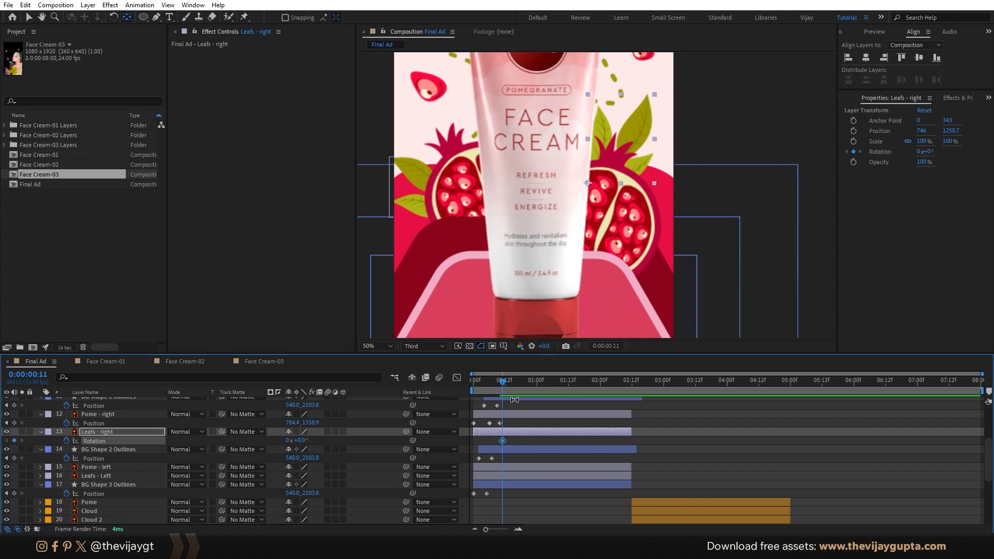
Step: At frame 4, rotate Leafs - right to 145° so the leaves start folded down, and preview the swing
left_click_drag(504, 386, 484, 386)
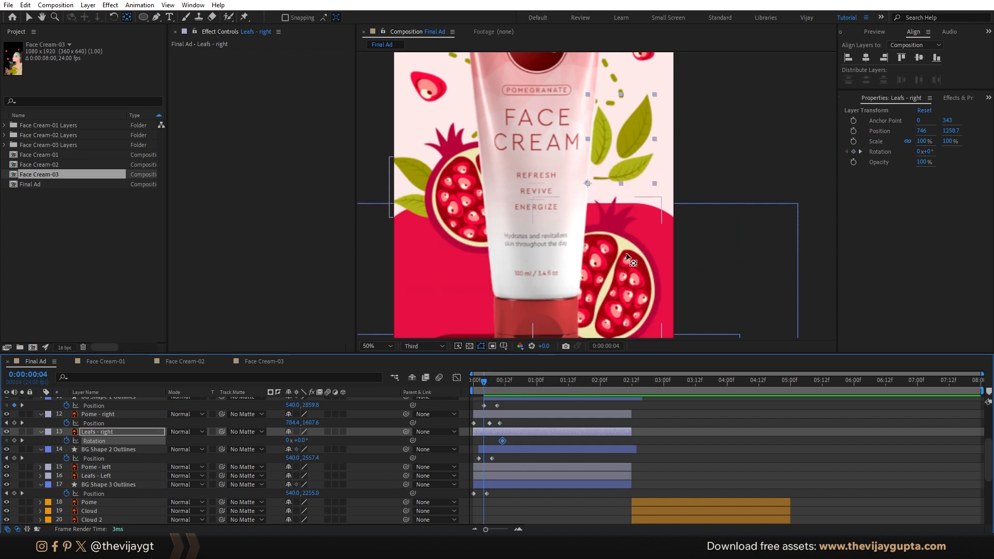
left_click_drag(298, 441, 408, 459)
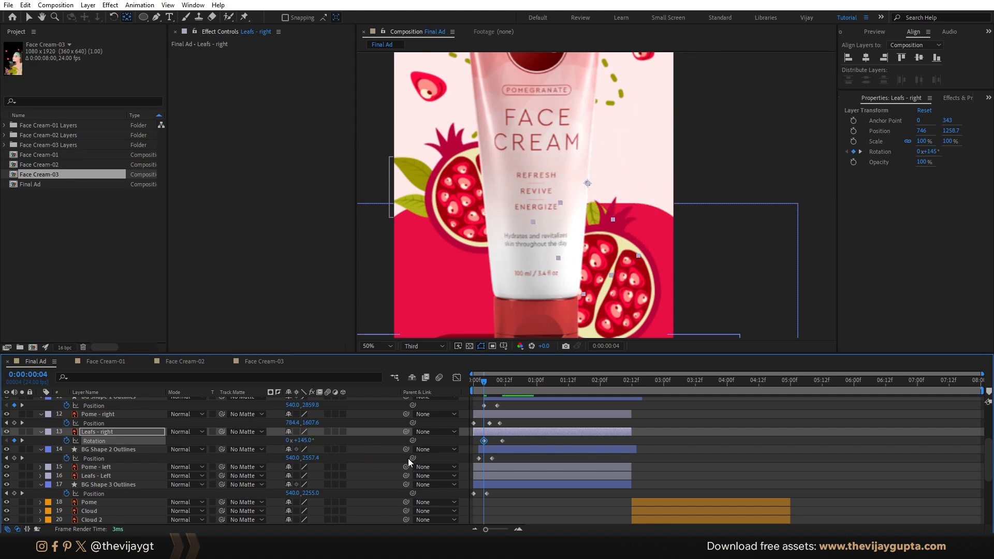
key("space")
key("space")
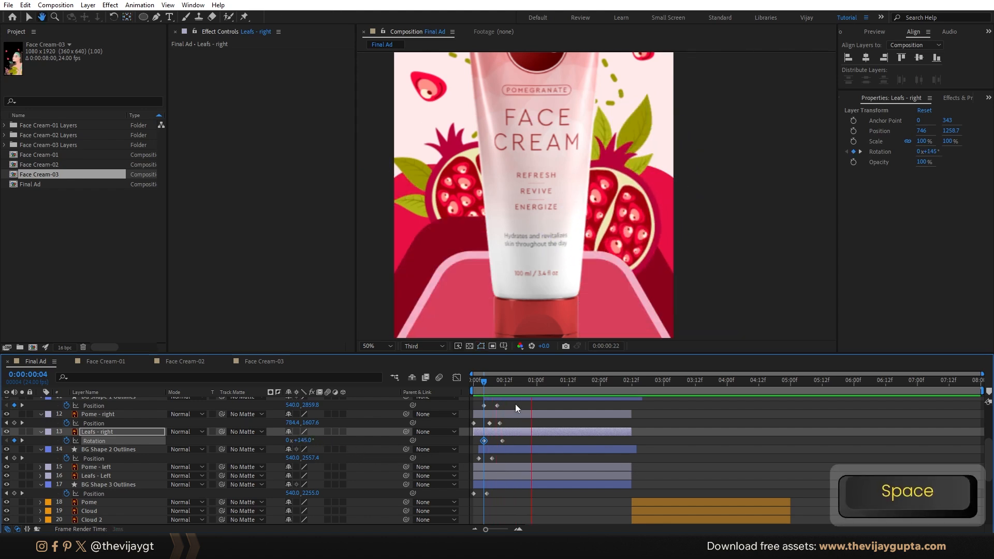
Step: Duplicate the resting Rotation keyframe of Leafs - right from frame 11 to frame 15
left_click_drag(486, 381, 503, 386)
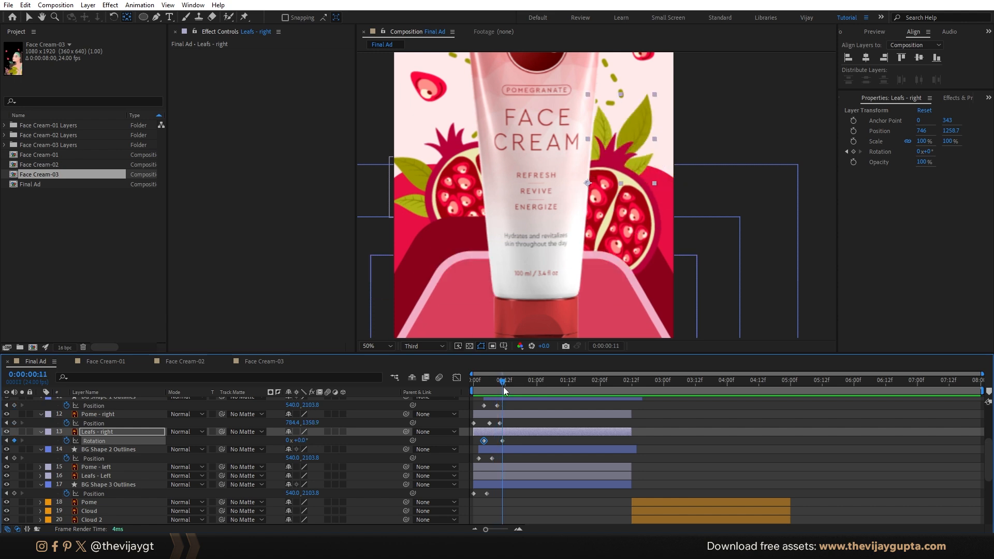
left_click_drag(511, 439, 502, 444)
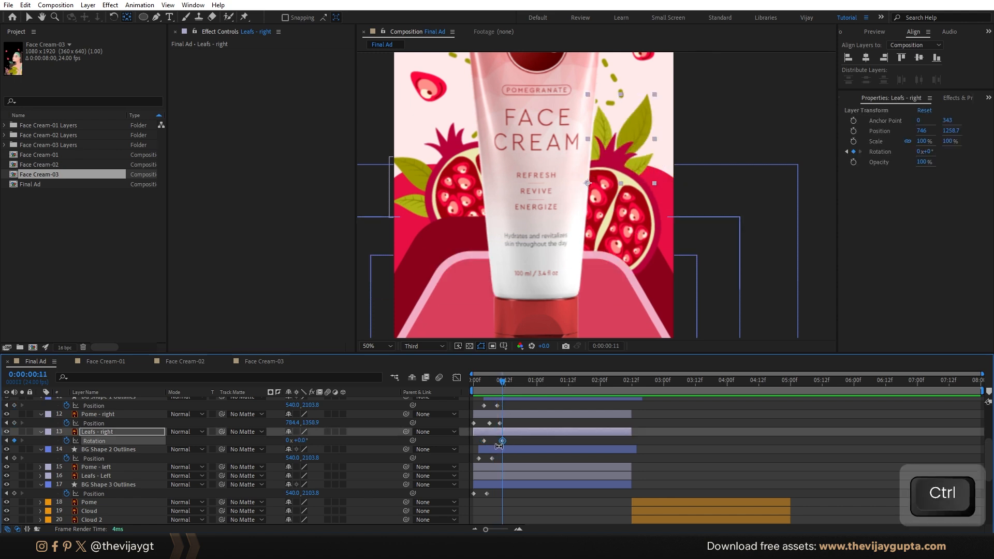
key("ctrl+c")
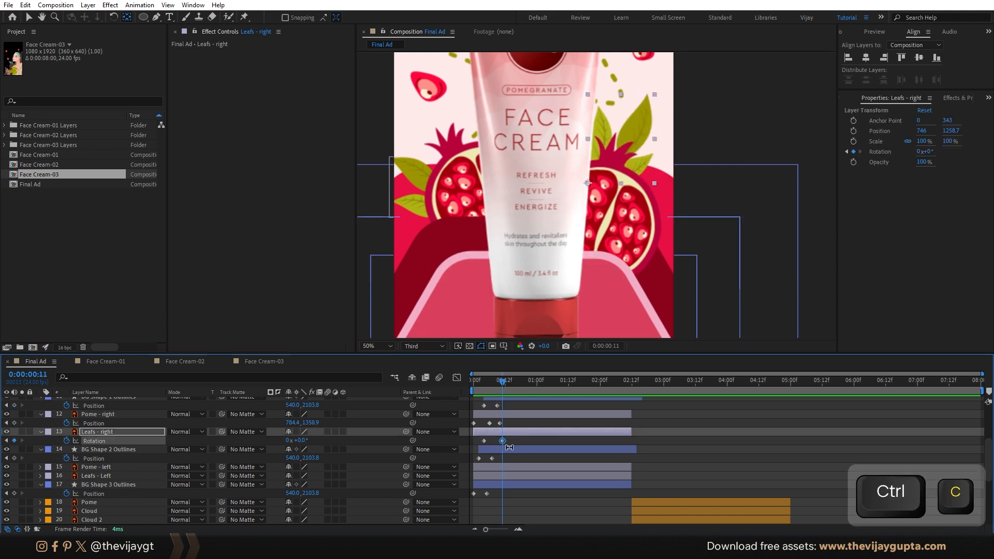
left_click(507, 384)
key("ctrl+z")
left_click_drag(514, 438, 494, 446)
key("ctrl+c")
left_click(512, 384)
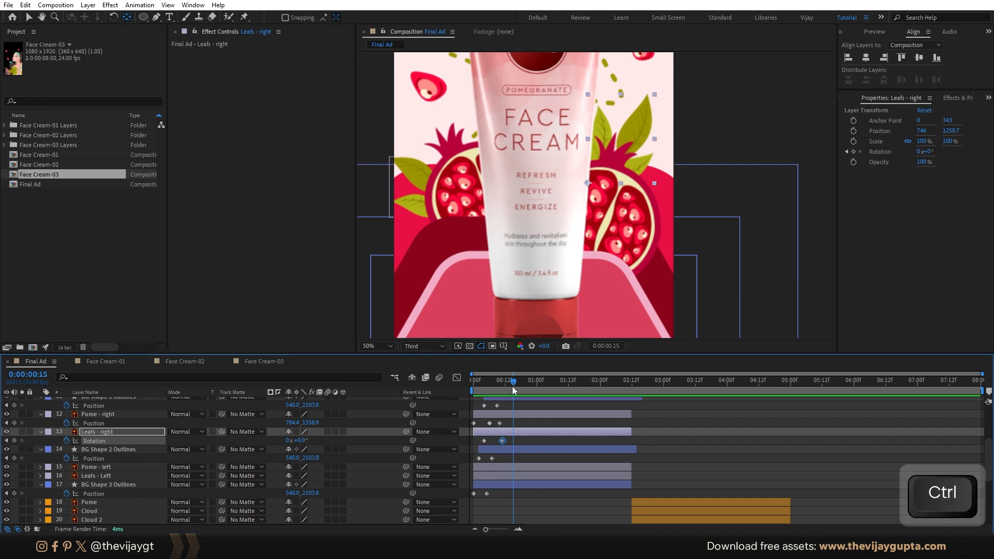
key("ctrl+v")
Step: Set the Rotation of Leafs - right to -10° at frame 11 so that it overshoots its resting angle
left_click(503, 384)
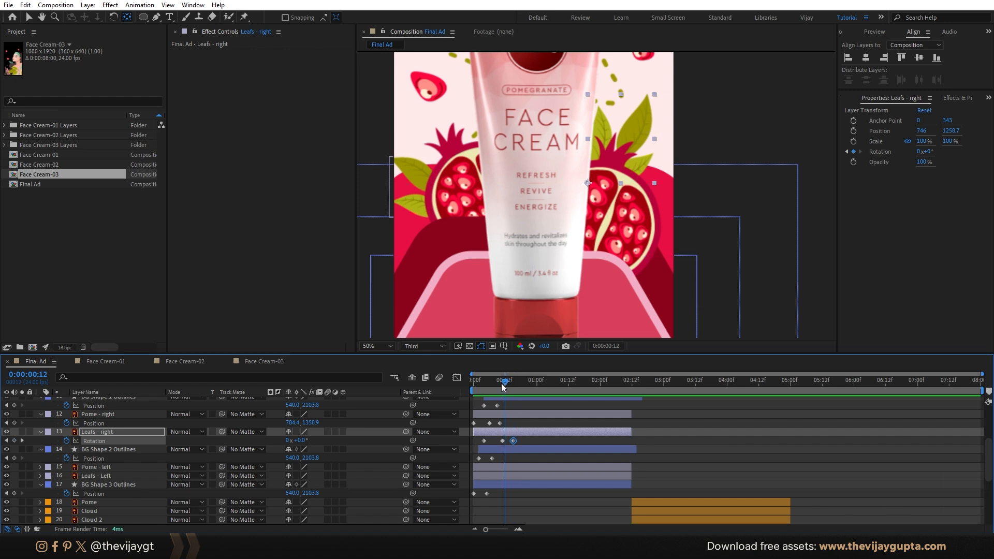
left_click(502, 441)
left_click_drag(303, 441, 299, 441)
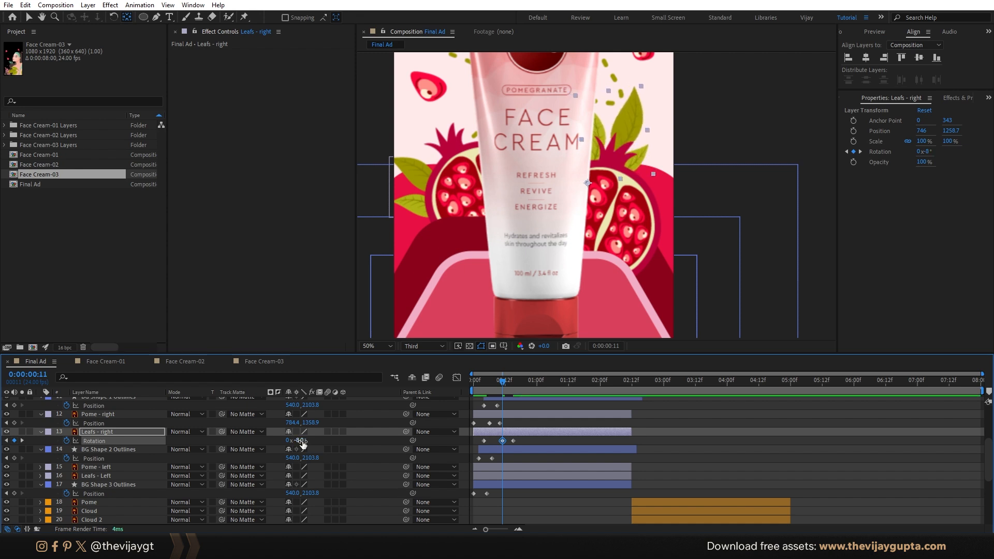
left_click(301, 440)
type("-10")
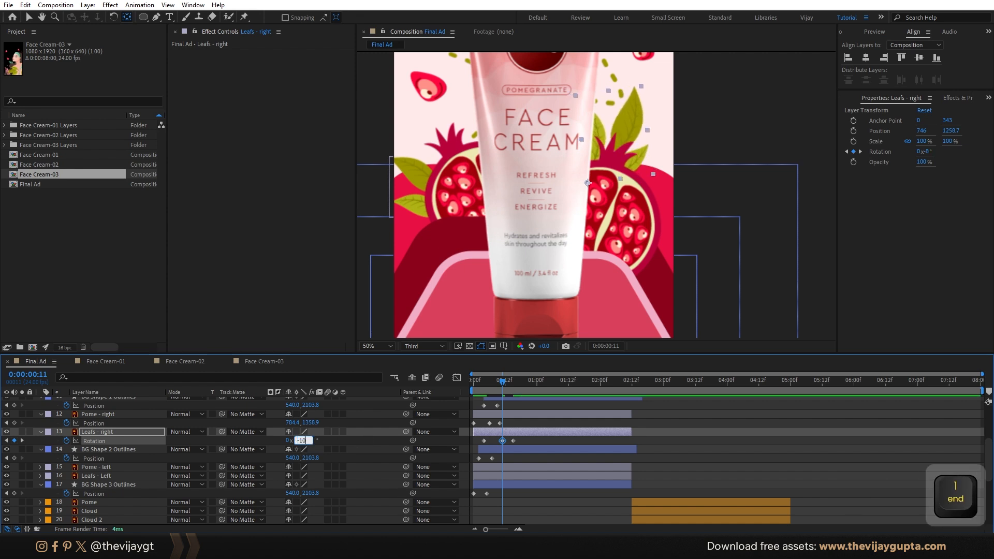
key("Return")
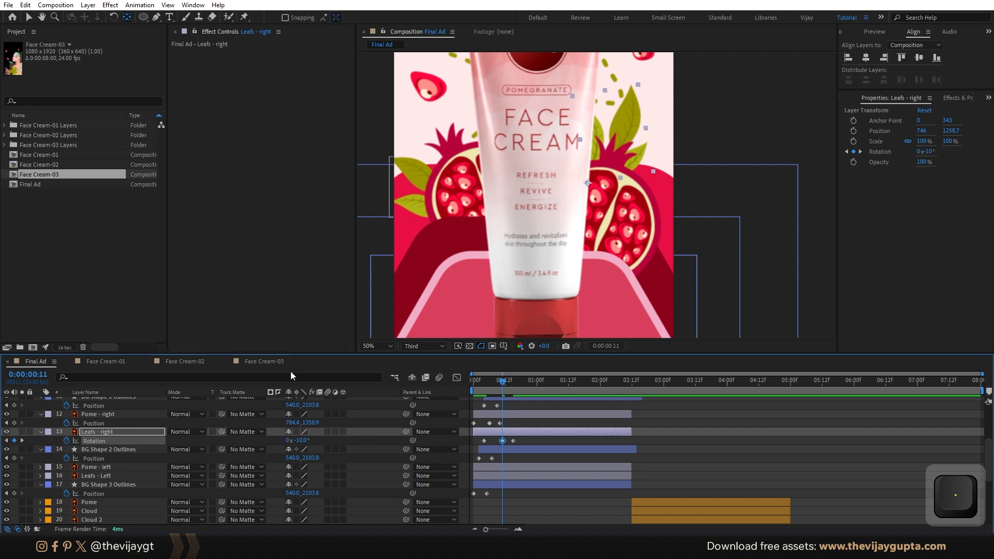
Step: Preview the leaf swing together with the pomegranate and background shapes from the start of the composition
key("space")
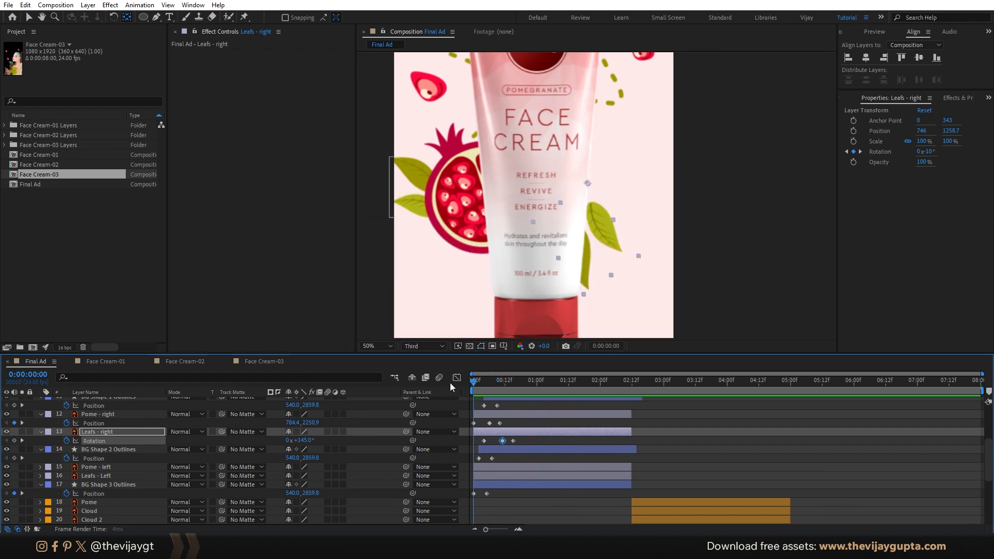
key("space")
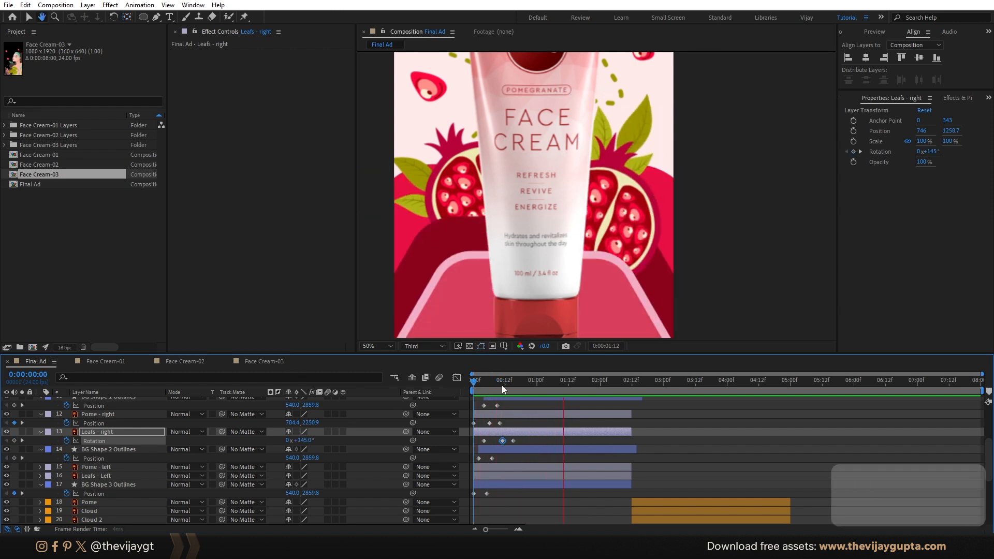
key("space")
scroll(676, 176, "down", 2)
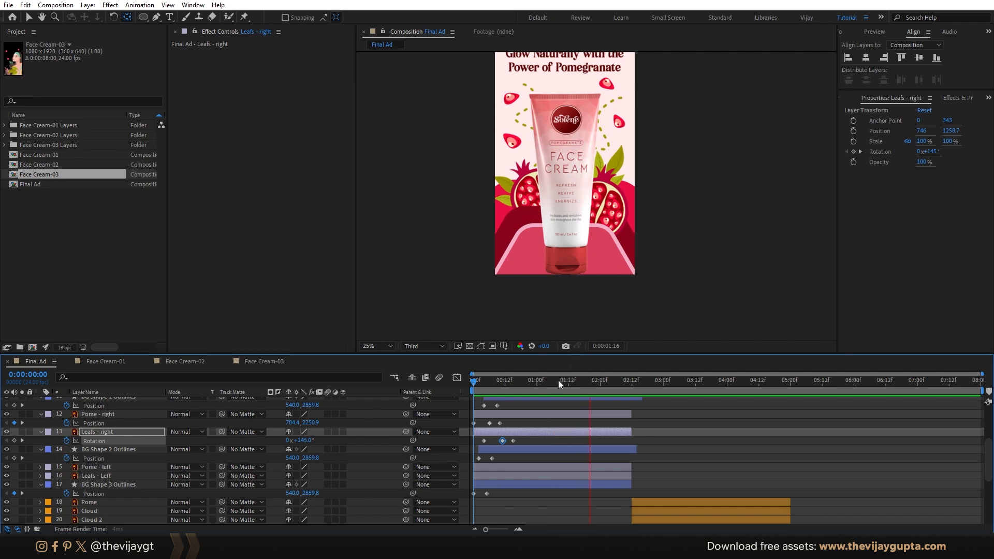
key("space")
left_click(722, 430)
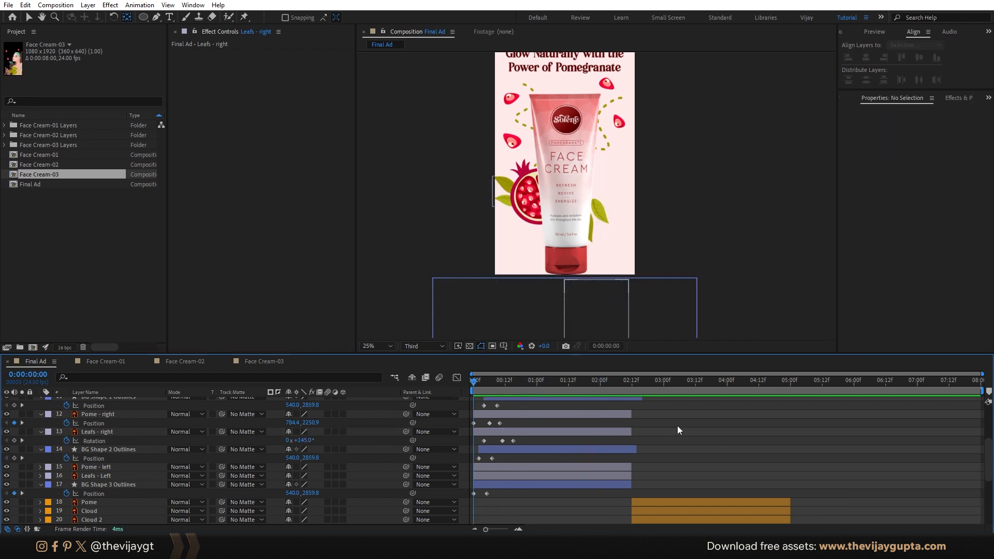
key("space")
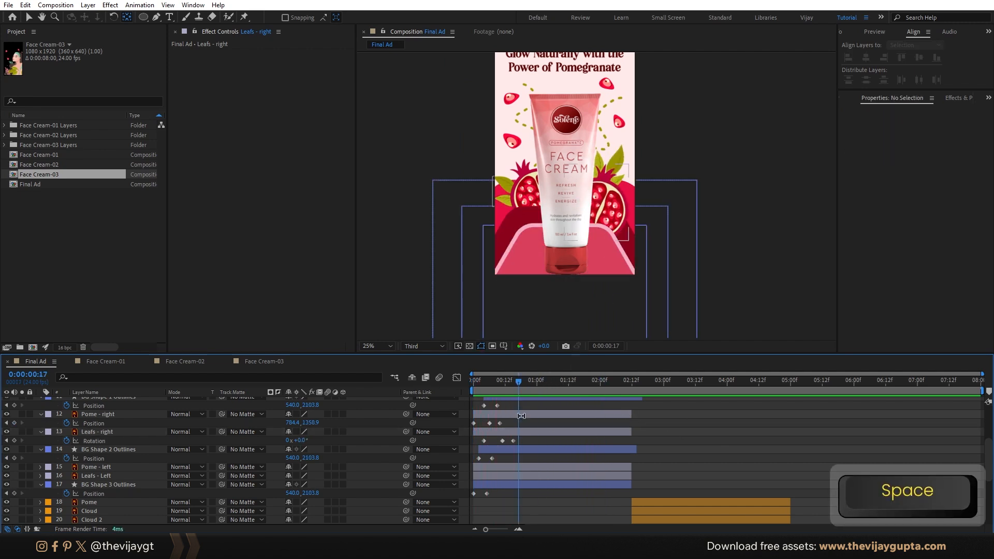
Step: Delay Pome - right to start at about frame 4 and Leafs - right at about frame 5, and preview the timing
key("v")
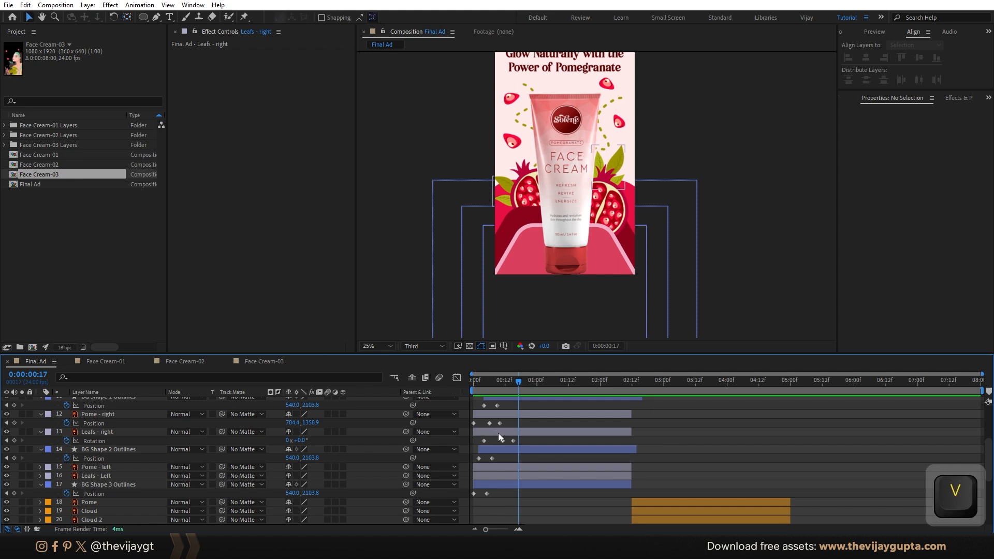
left_click(498, 432)
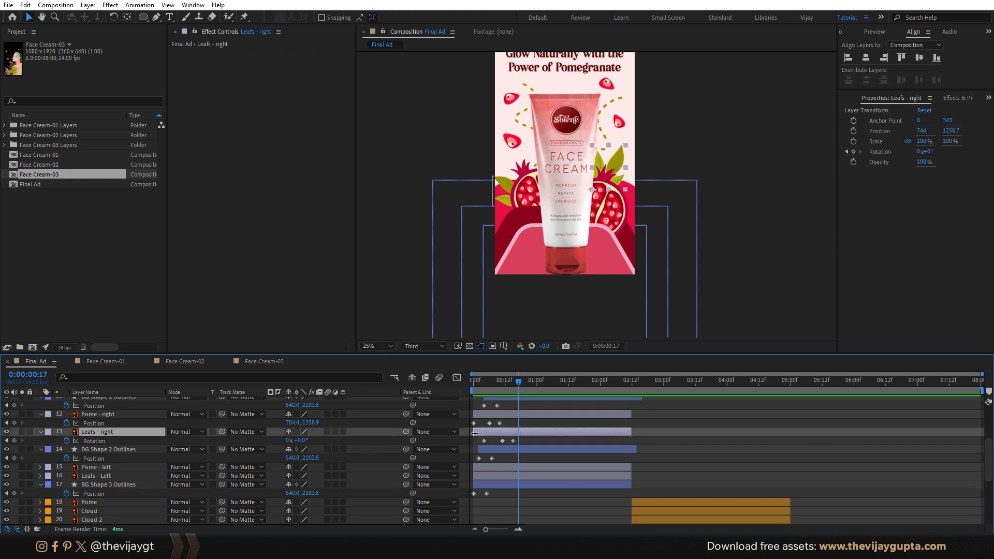
left_click_drag(474, 431, 481, 432)
left_click_drag(491, 417, 506, 415)
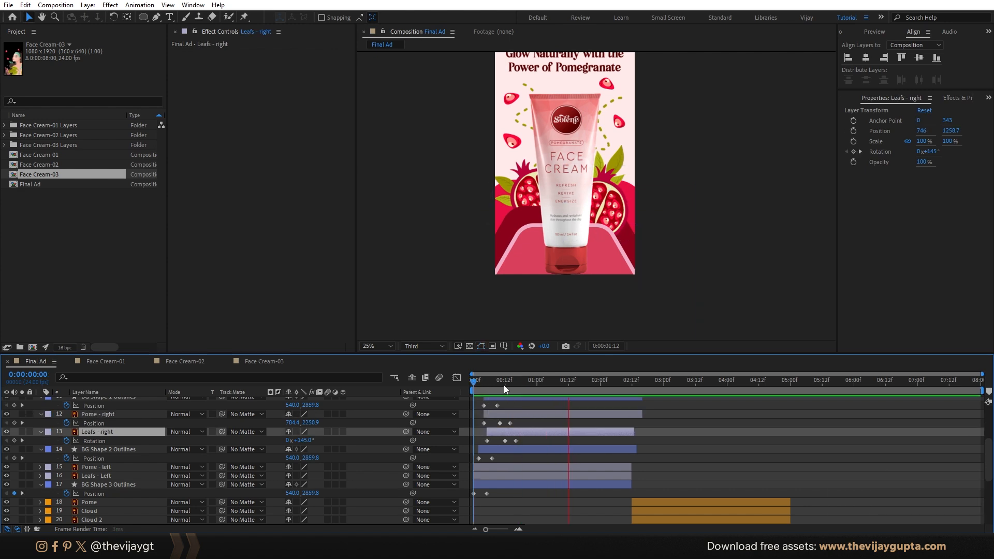
left_click_drag(505, 385, 400, 388)
key("space")
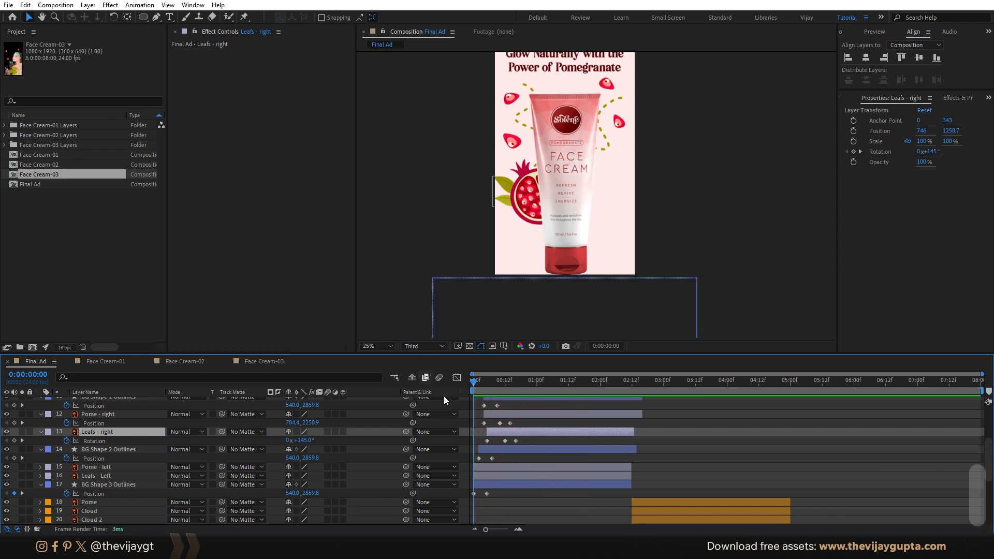
key("space")
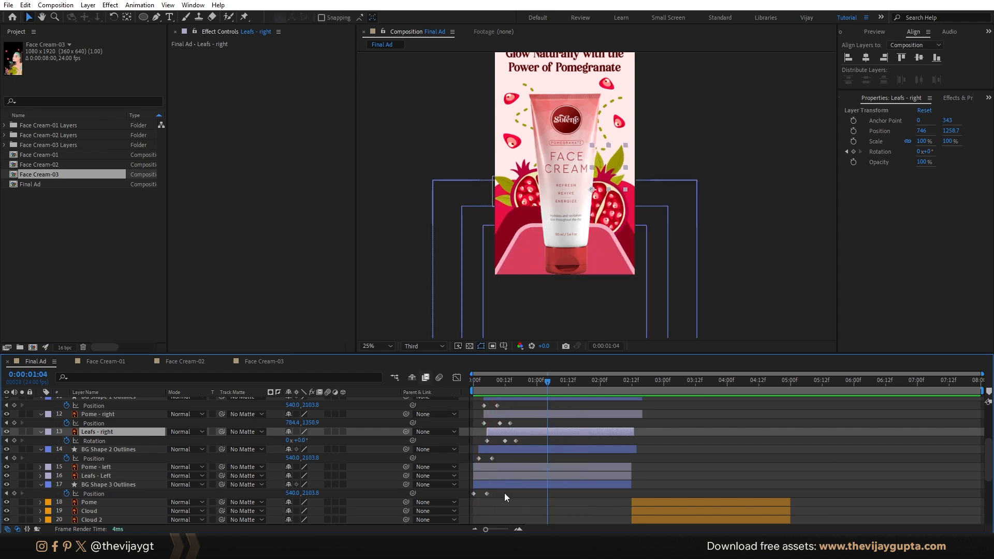
Step: Apply Easy Ease to all keyframes of the three BG Shape layers, Pome - right and Leafs - right, and preview the result
left_click_drag(520, 496, 457, 477)
scroll(539, 453, "down", 2)
scroll(539, 456, "down", 1)
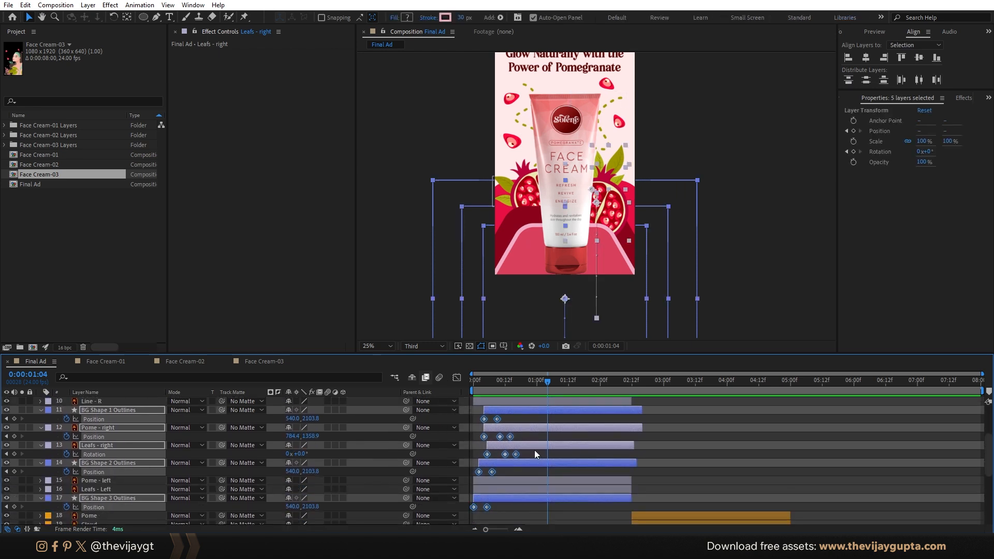
key("F9")
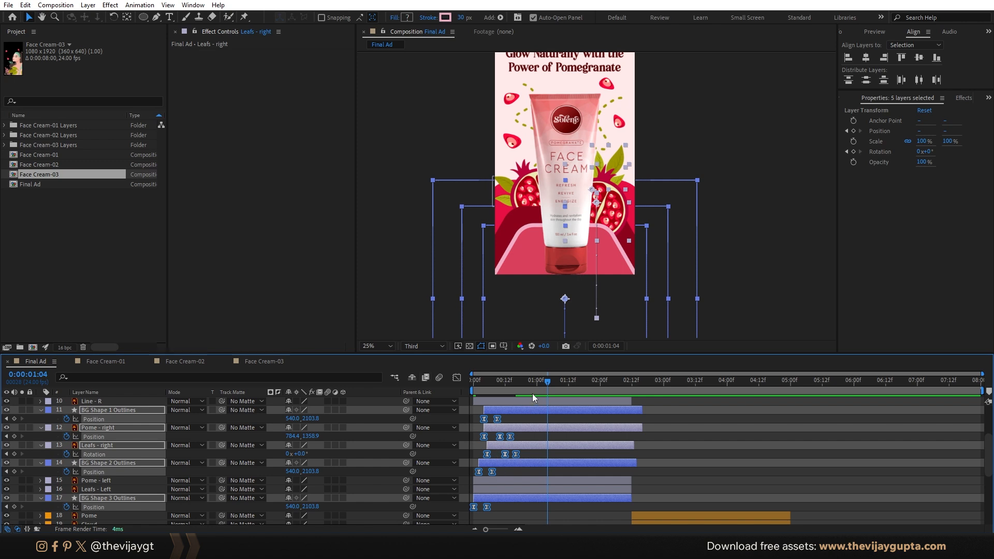
key("space")
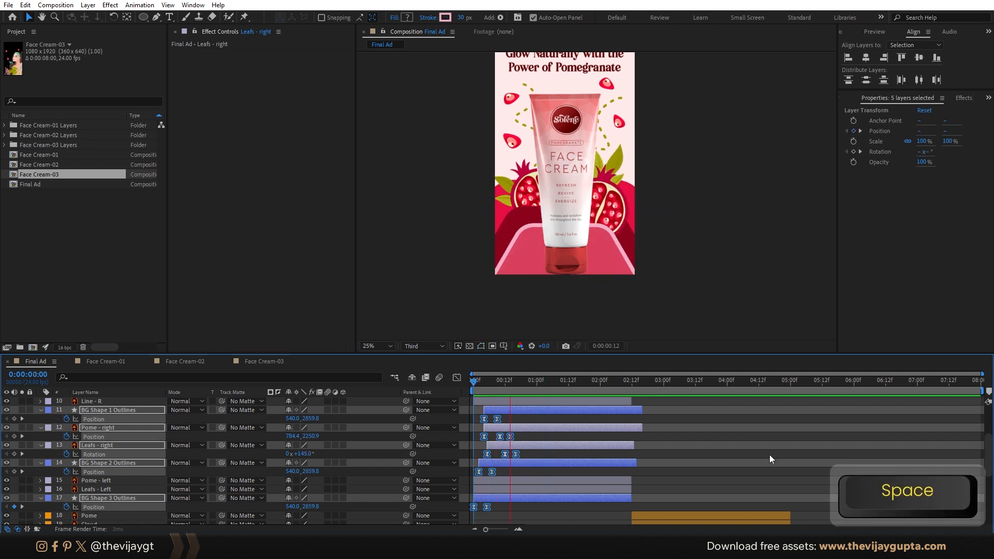
key("space")
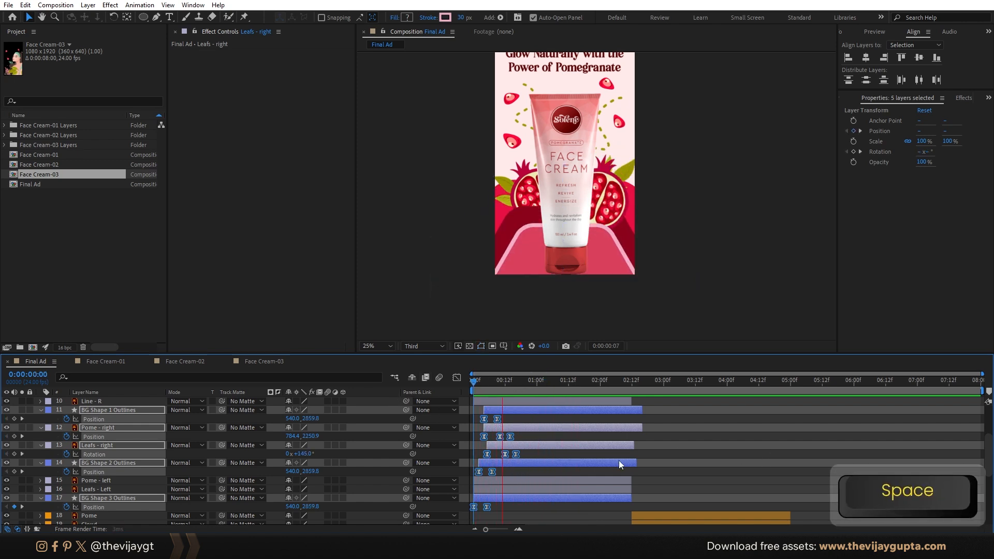
key("space")
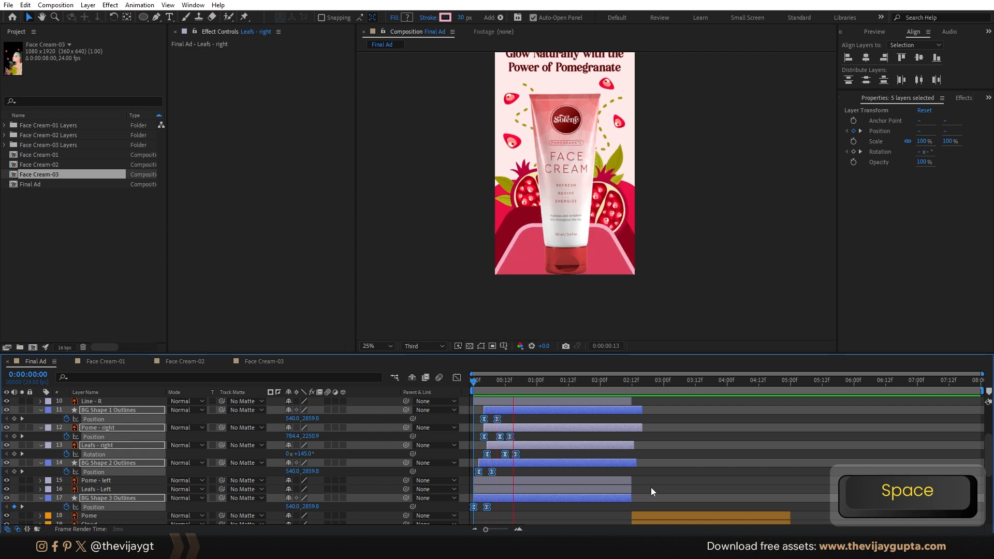
Step: Move the last two Rotation keyframes of Leafs - right about one frame earlier and preview the swing
left_click(671, 473)
key("space")
left_click(496, 447)
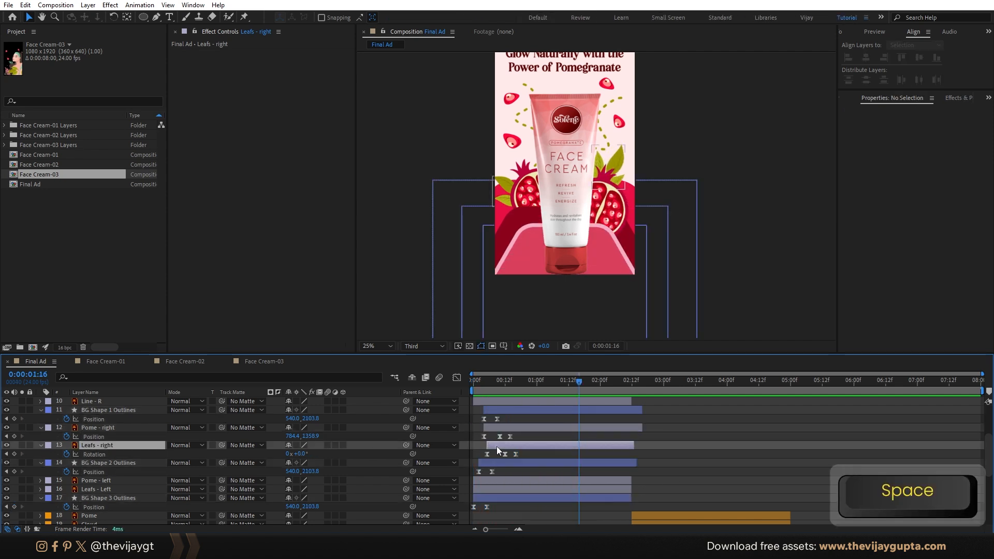
left_click_drag(519, 457, 502, 456)
key("space")
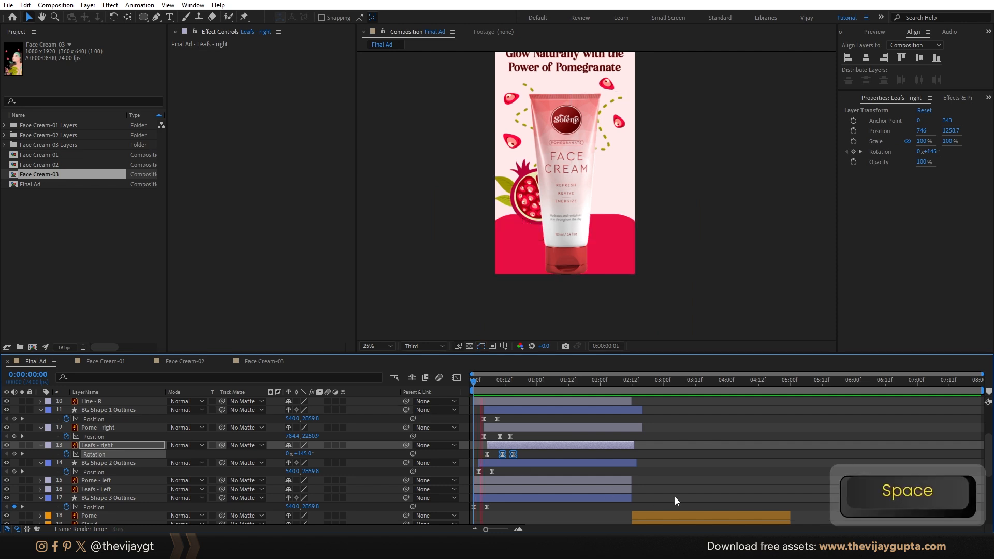
key("space")
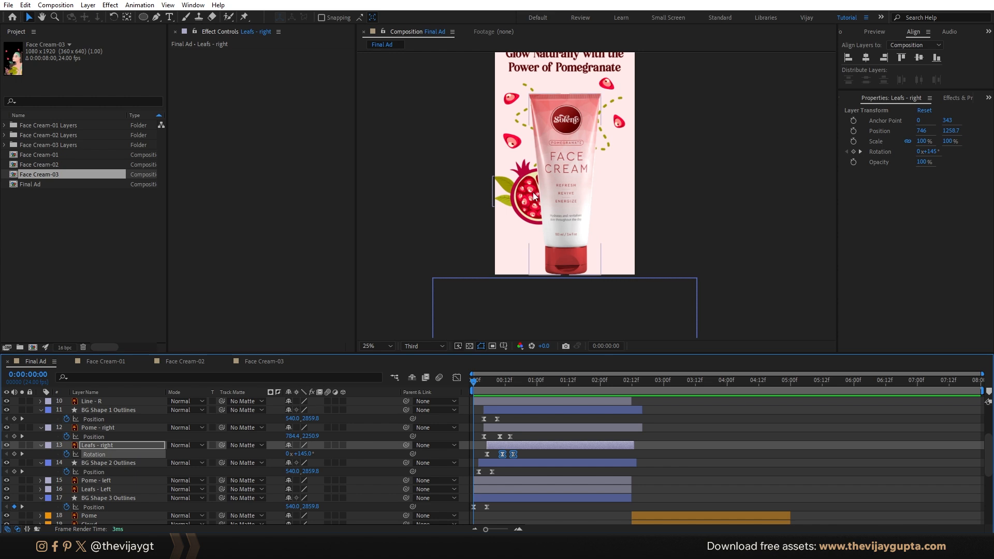
Step: Start Pome - left at frame 4 and keyframe its Position at frames 4, 10 and 15, rising from below with overshoot to Y 1218.7
left_click(744, 244)
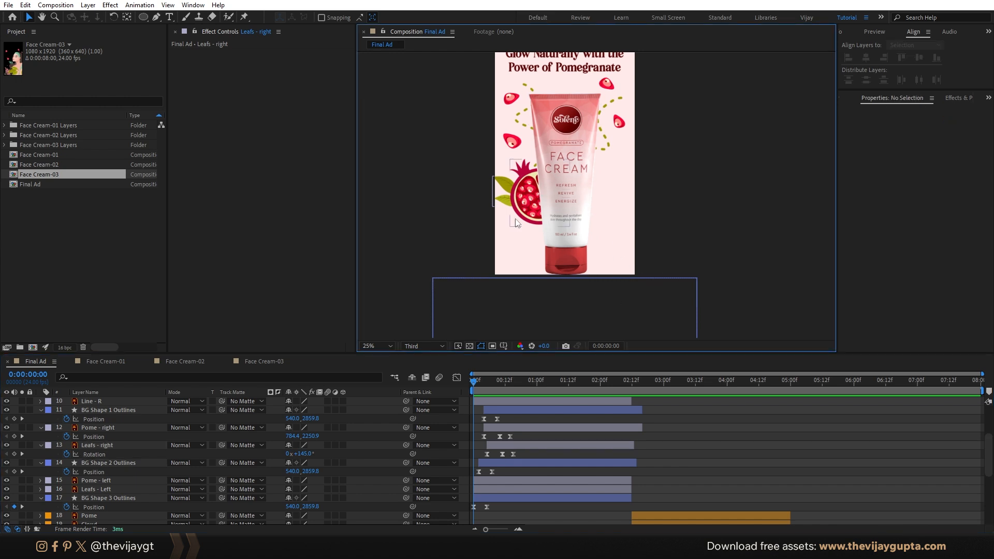
left_click(524, 201)
scroll(494, 463, "up", 2)
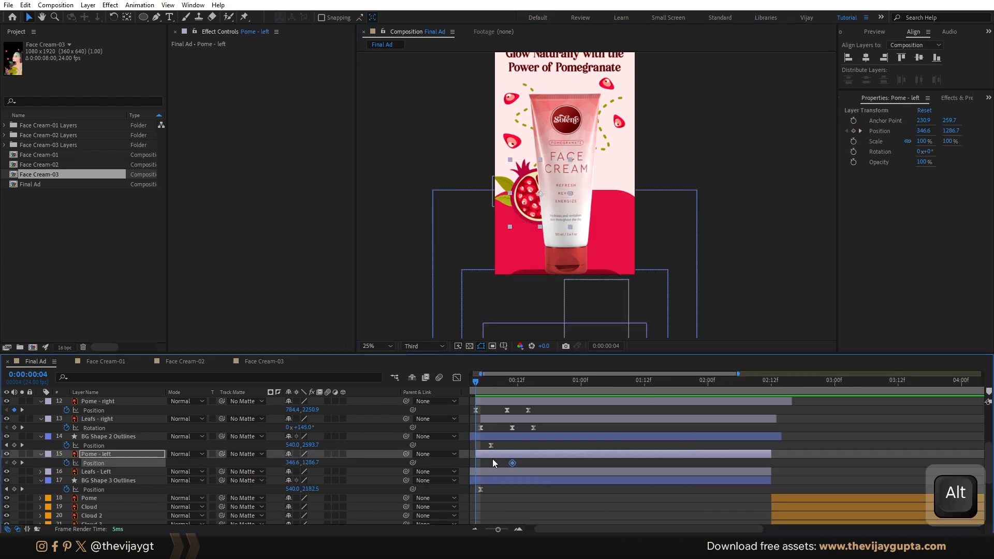
scroll(494, 463, "down", 2)
left_click_drag(514, 382, 501, 383)
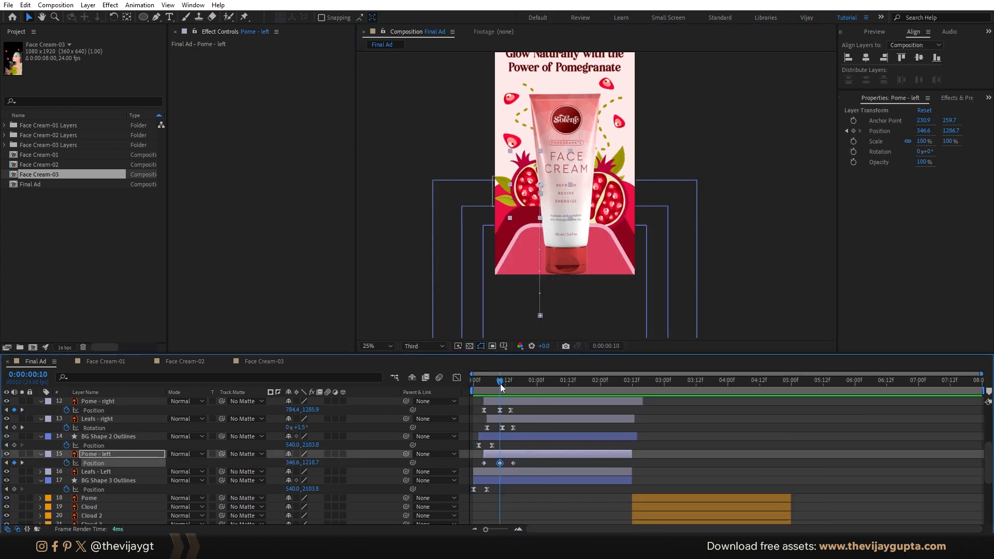
Step: Trim Leafs - Left to start at frame 5 and keyframe its Rotation at frames 5 and 10, starting from -191°
scroll(549, 193, "up", 1)
left_click(461, 179)
scroll(510, 483, "down", 1)
left_click(486, 382)
key("alt+bracketleft")
key("alt+shift+r")
left_click_drag(486, 454, 501, 454)
left_click_drag(304, 454, 204, 454)
Step: Copy a Rotation keyframe of Leafs - Left to frame 15, apply Easy Ease to its keyframes, and preview the result
left_click_drag(487, 382, 513, 381)
key("ctrl+c")
key("ctrl+v")
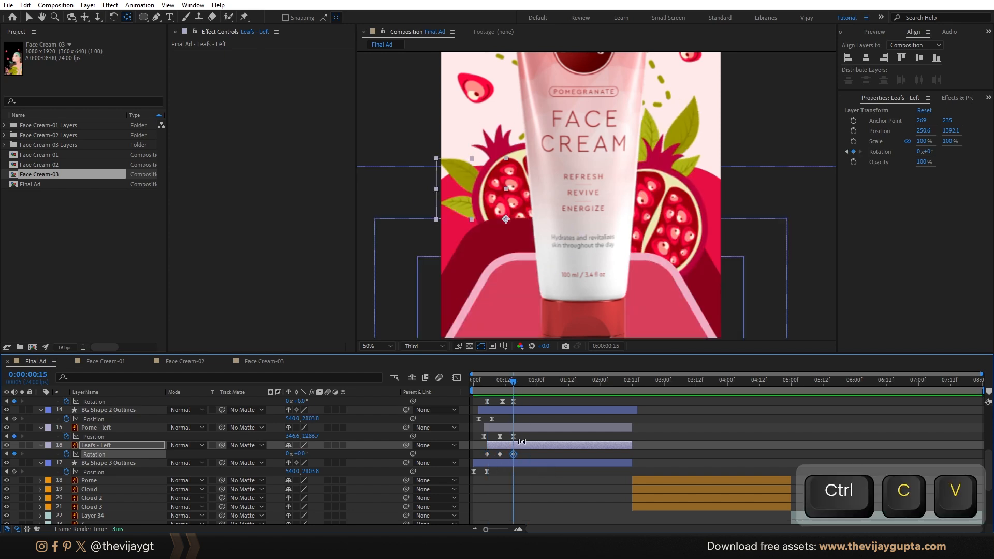
key("F9")
key("space")
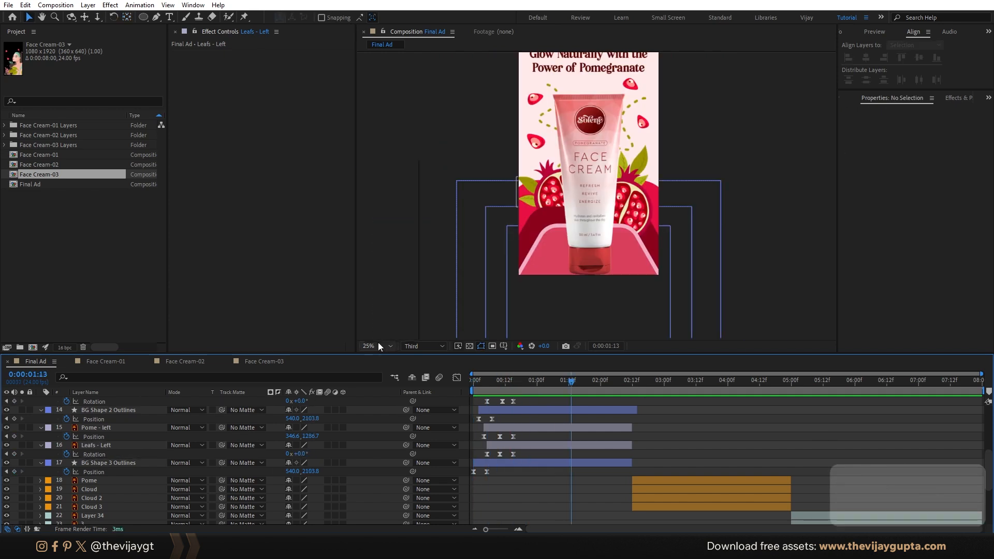
Step: Fit the whole composition in the viewer and preview the animation from the start
left_click(378, 345)
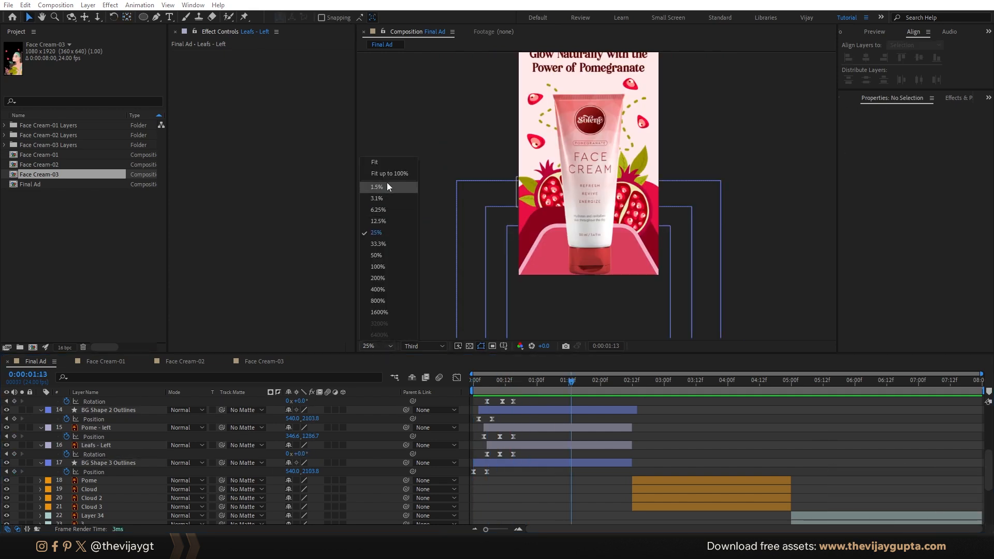
left_click(386, 183)
key("Home")
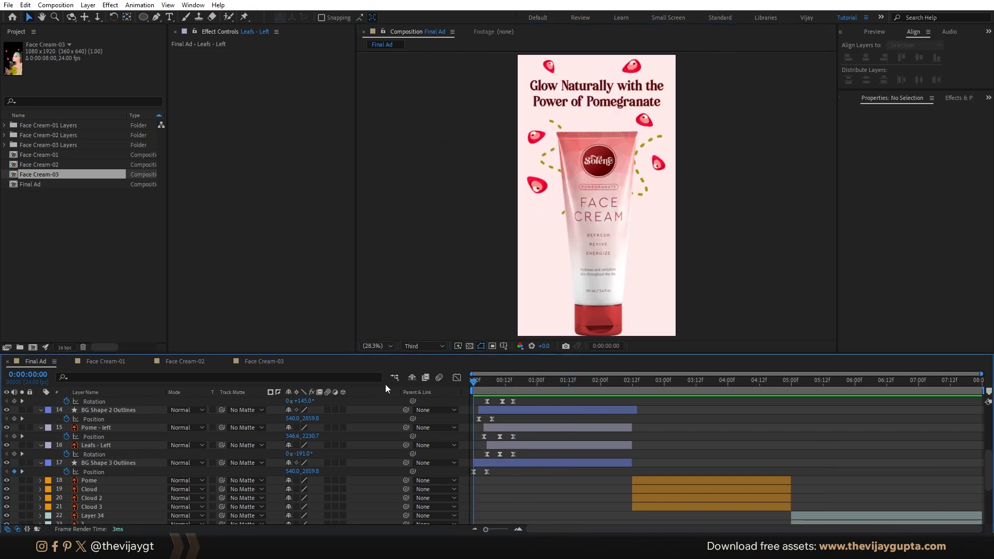
key("space")
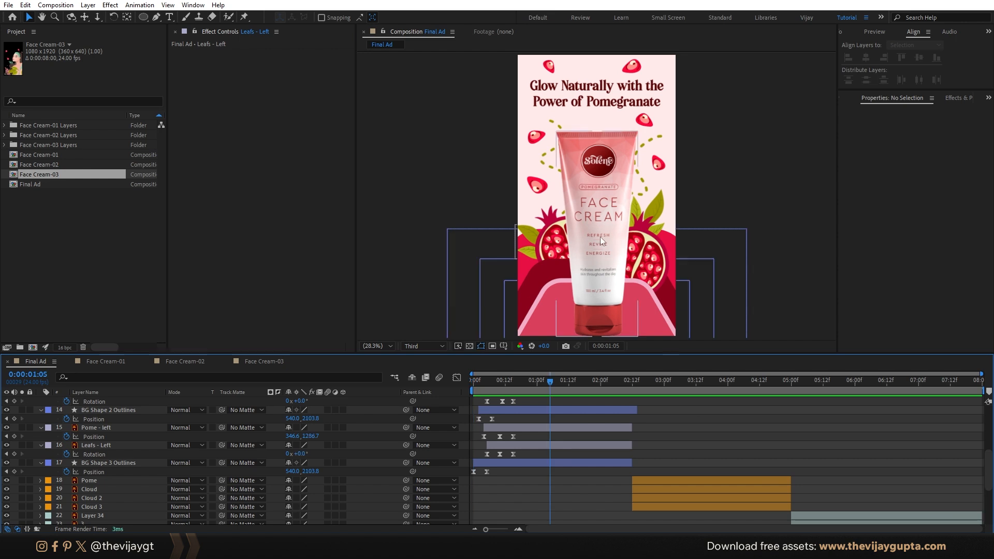
Step: Animate the Packshot rising from below the frame, with Position 540, 2643.6 at frame 0 and 540, 1219.6 at frame 6
left_click(603, 241)
scroll(595, 263, "down", 2)
scroll(582, 262, "up", 2)
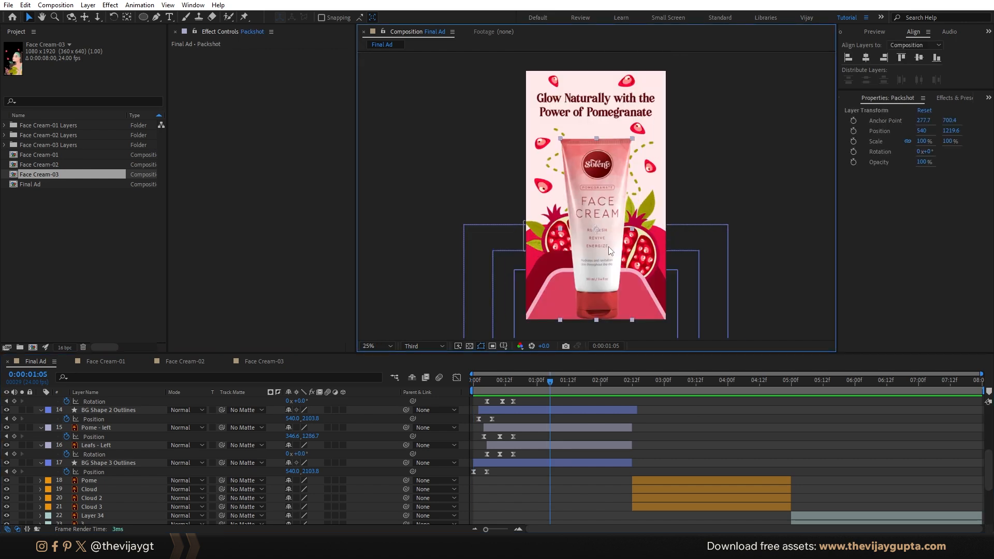
scroll(557, 430, "up", 3)
scroll(557, 430, "up", 1)
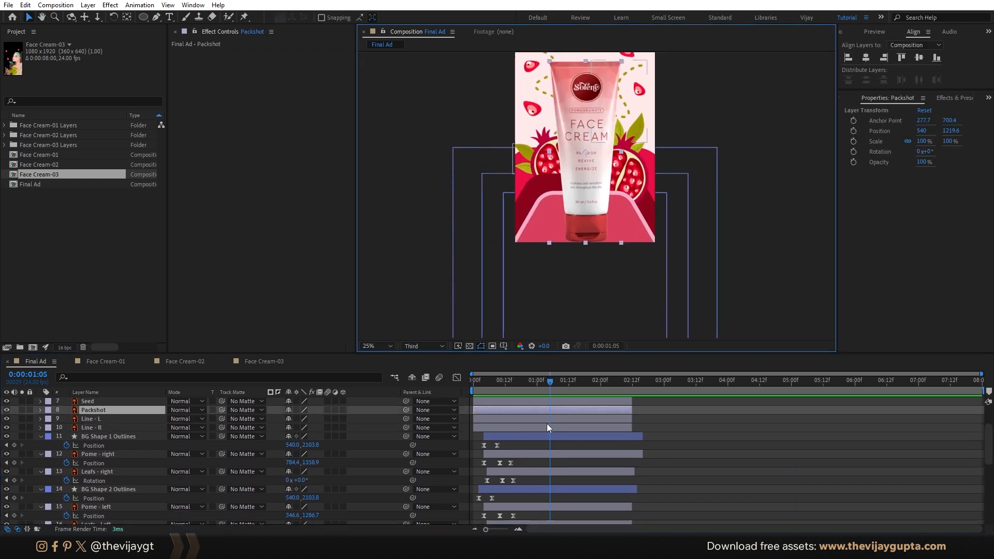
left_click_drag(486, 384, 469, 393)
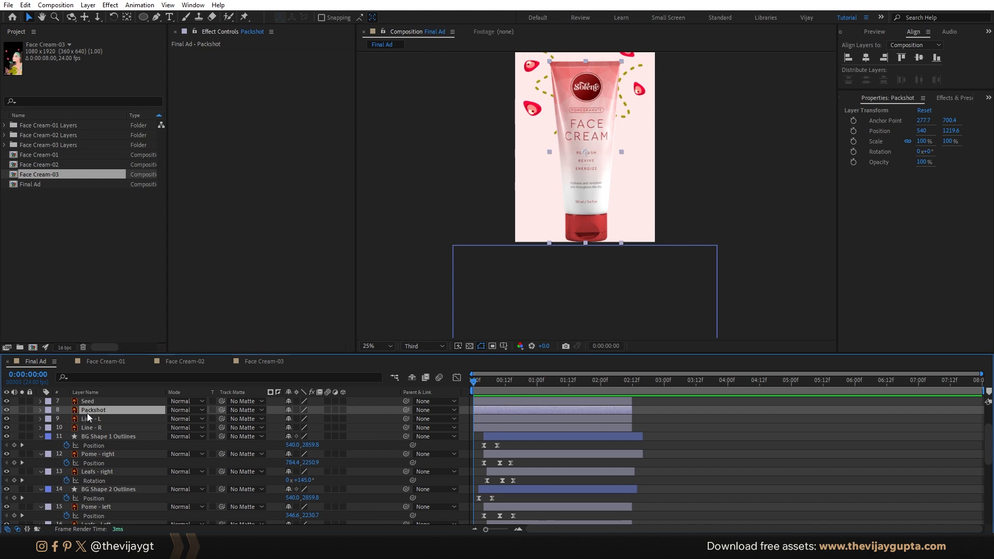
key("alt+shift+p")
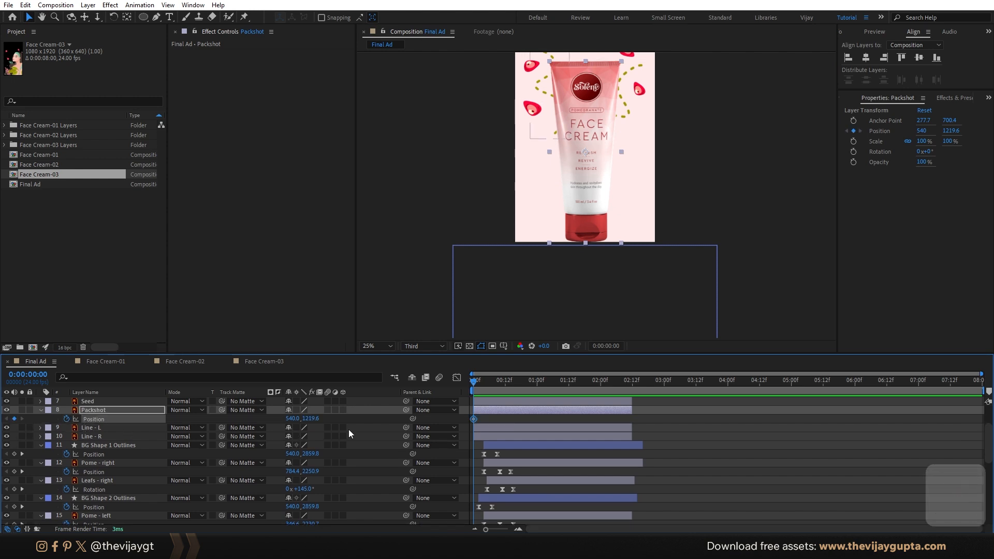
left_click_drag(474, 419, 489, 419)
left_click_drag(618, 137, 607, 285)
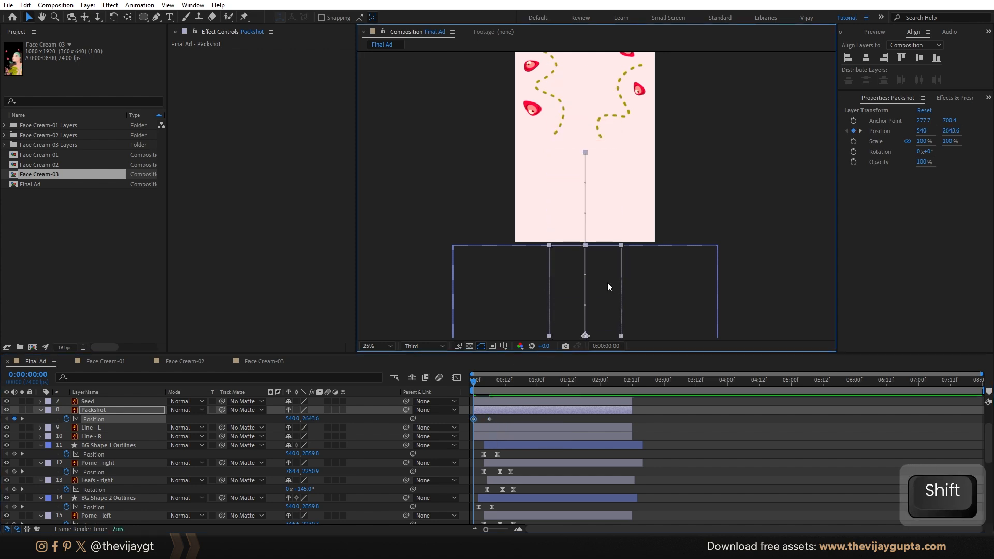
Step: Apply Easy Ease to both Packshot Position keyframes and reshape the speed graph into an early peak with a long slowdown
left_click_drag(506, 417, 466, 423)
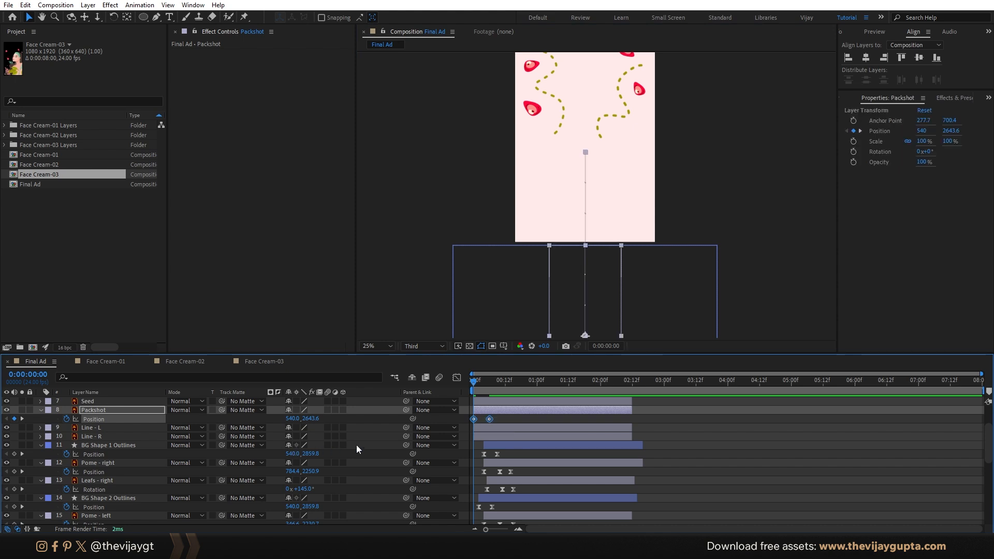
key("F9")
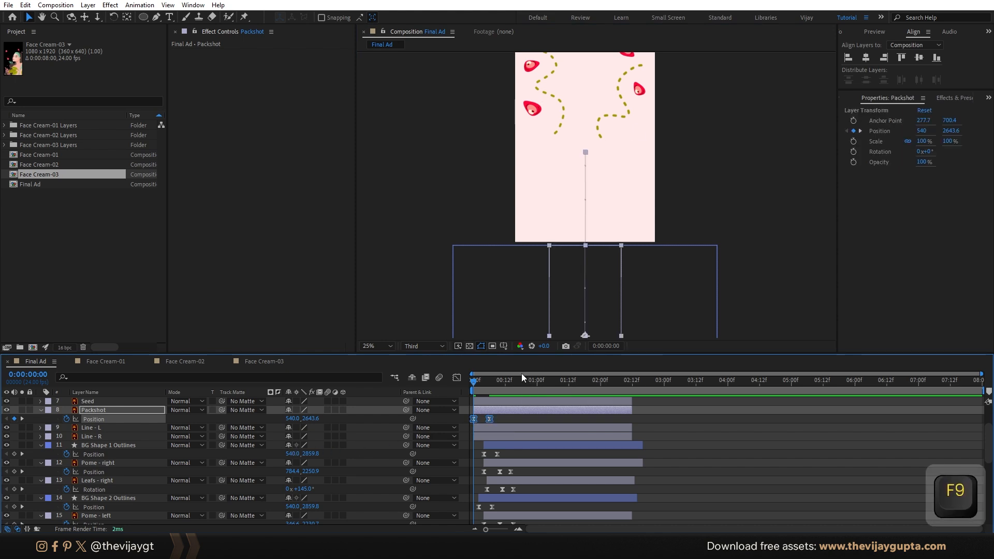
left_click(458, 376)
scroll(644, 508, "up", 3)
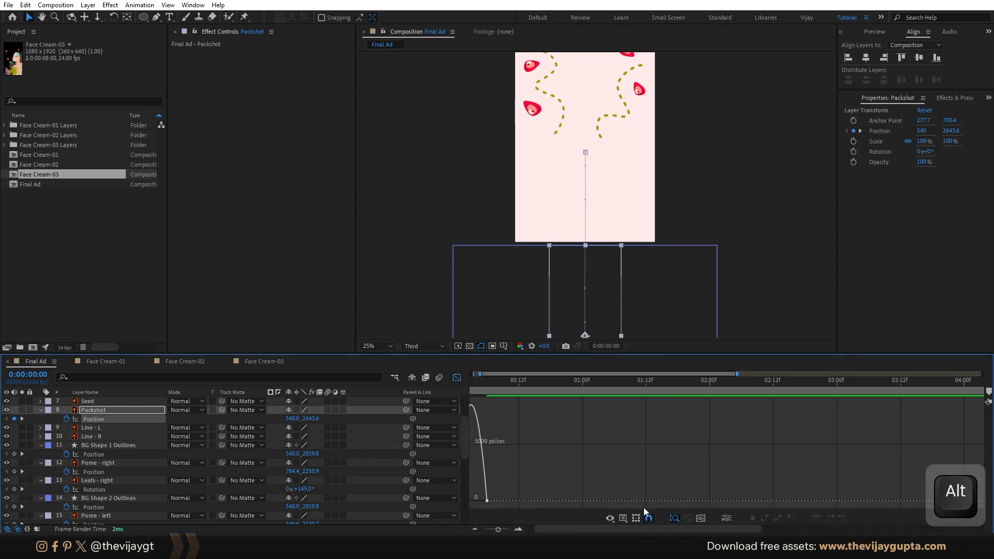
left_click_drag(616, 528, 607, 528)
left_click_drag(540, 493, 489, 501)
Step: Preview the Packshot entrance from the start, with the whole composition fitted in the viewer
key("space")
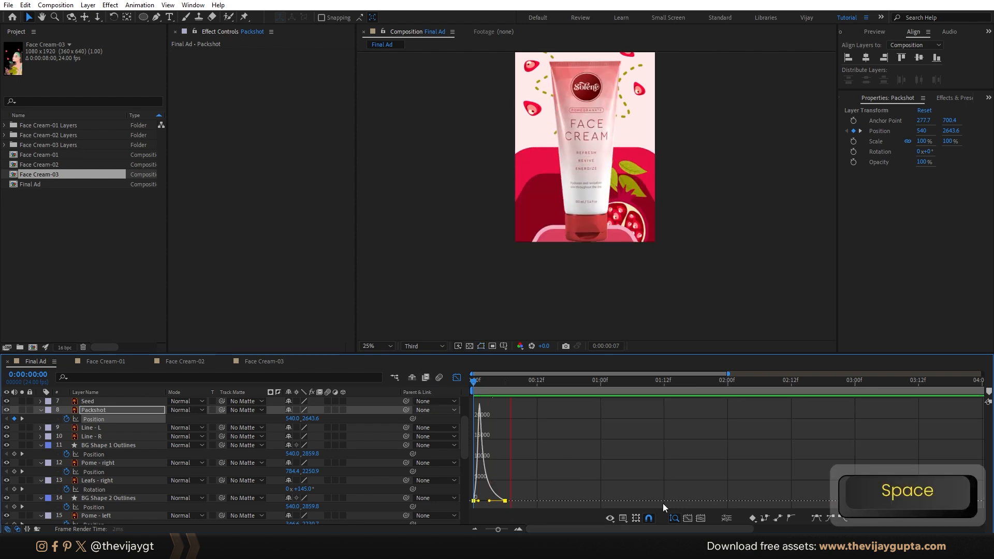
key("space")
left_click_drag(511, 381, 358, 387)
key("space")
key("space")
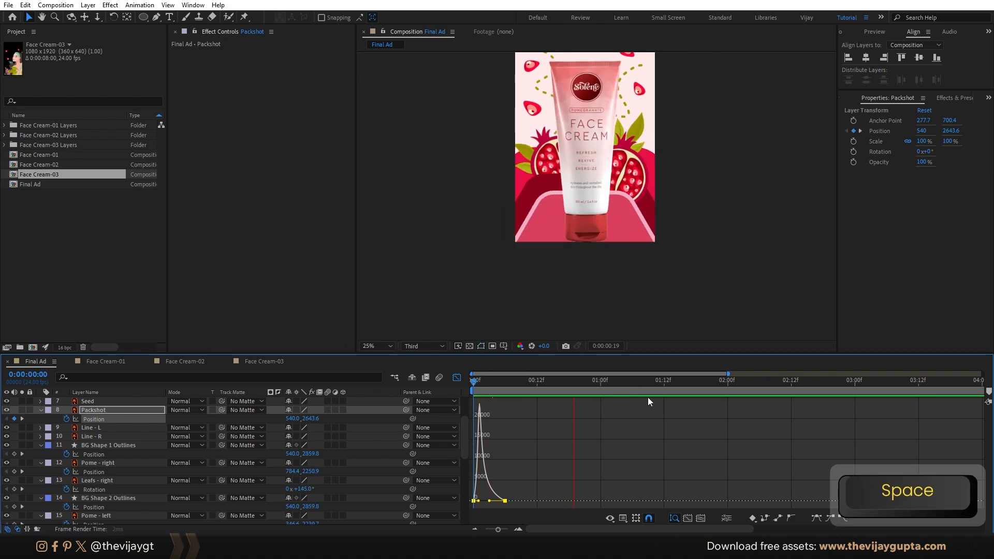
left_click(374, 346)
left_click(374, 162)
key("space")
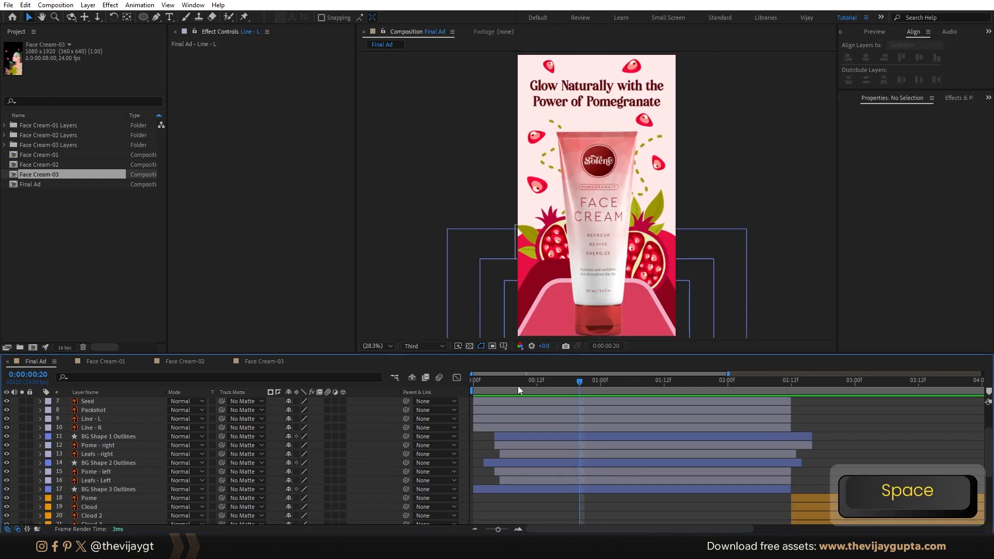
key("space")
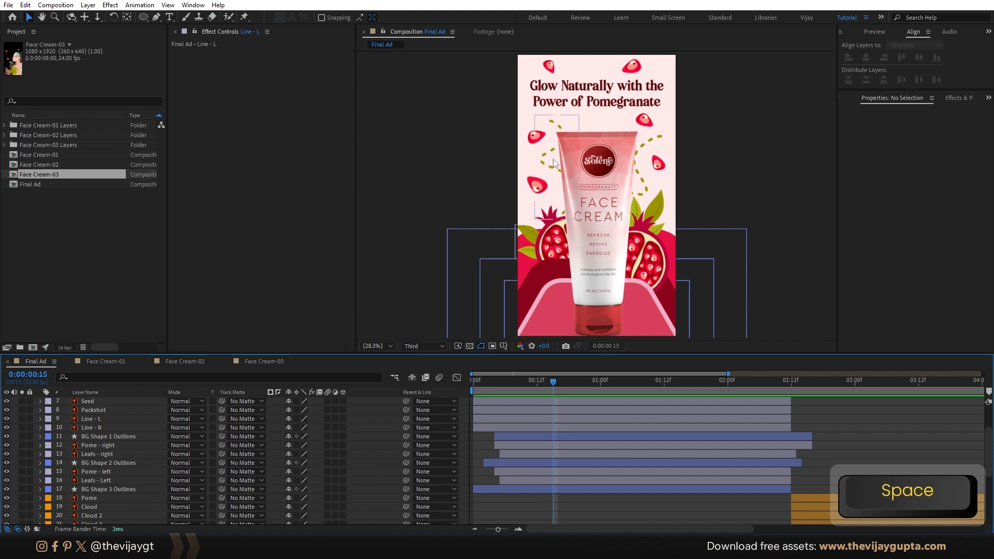
Step: Switch to Face Cream.ai in Illustrator and copy the dashed path of the Line - L layer
left_click(542, 164)
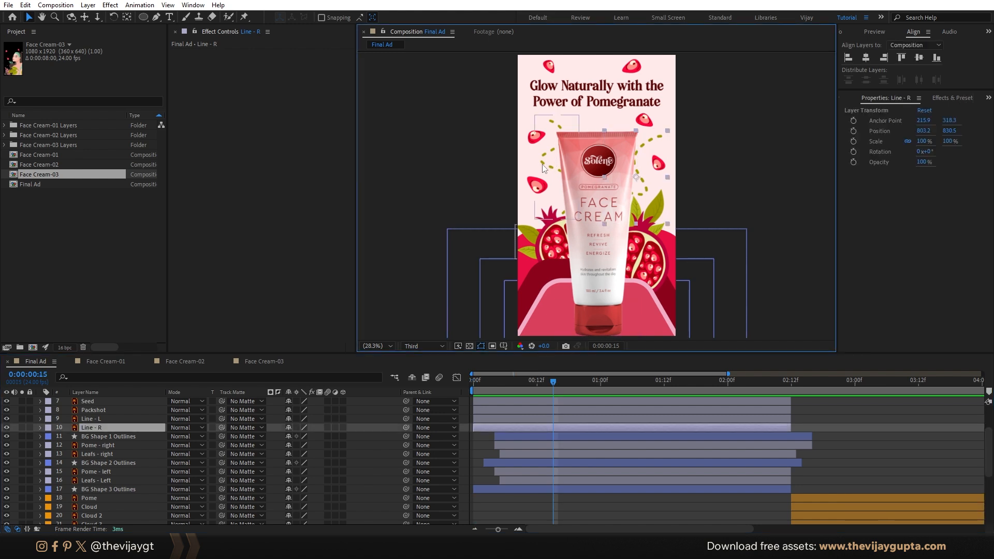
scroll(542, 164, "up", 2)
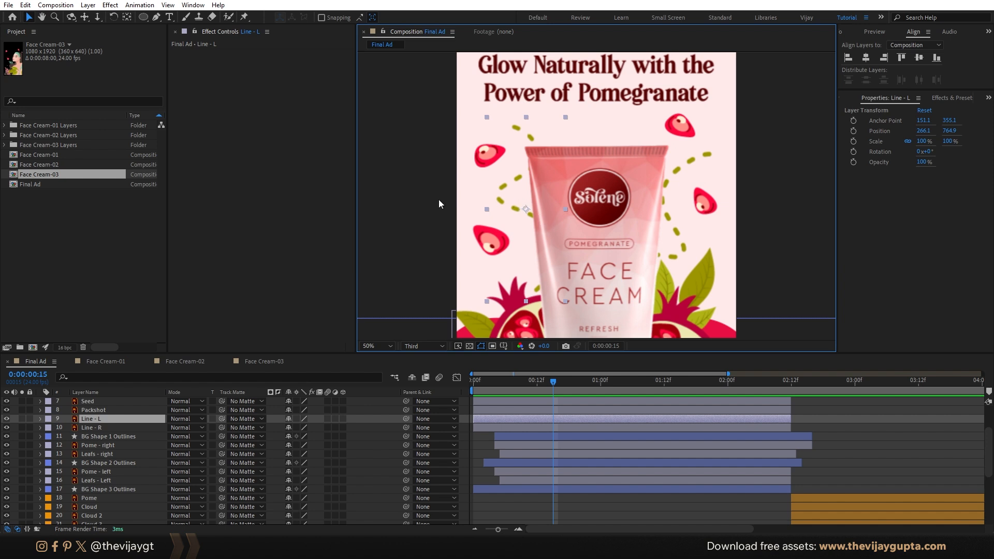
left_click(797, 423)
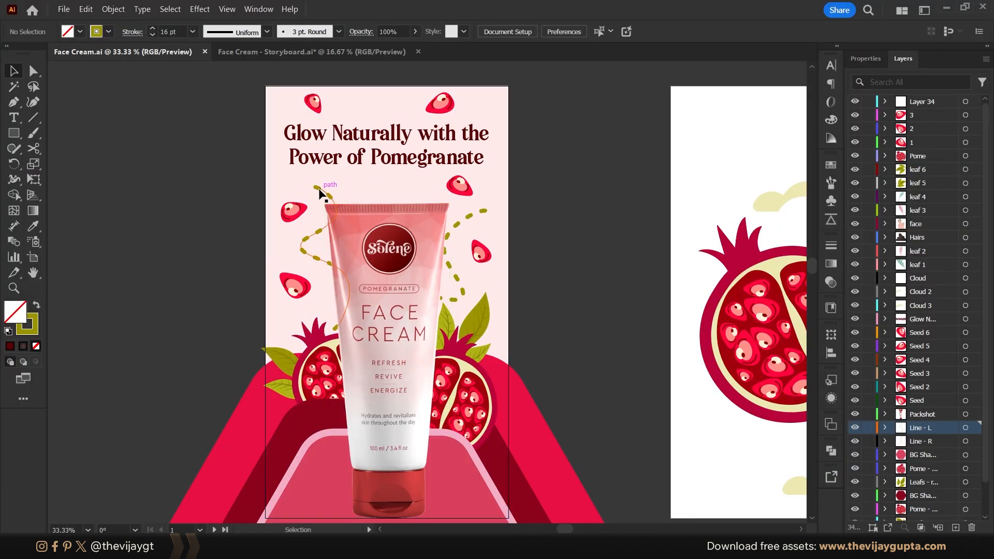
left_click(320, 195)
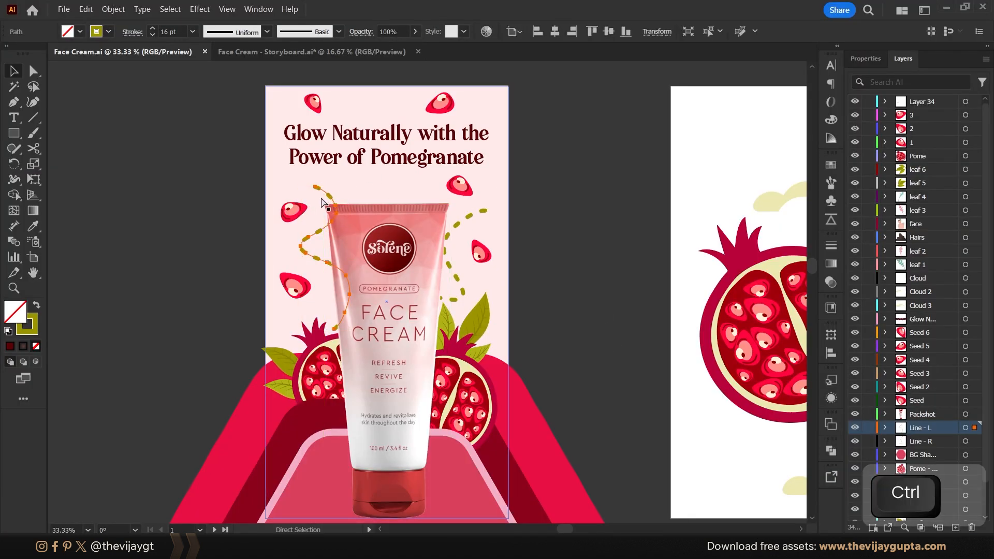
key("ctrl+c")
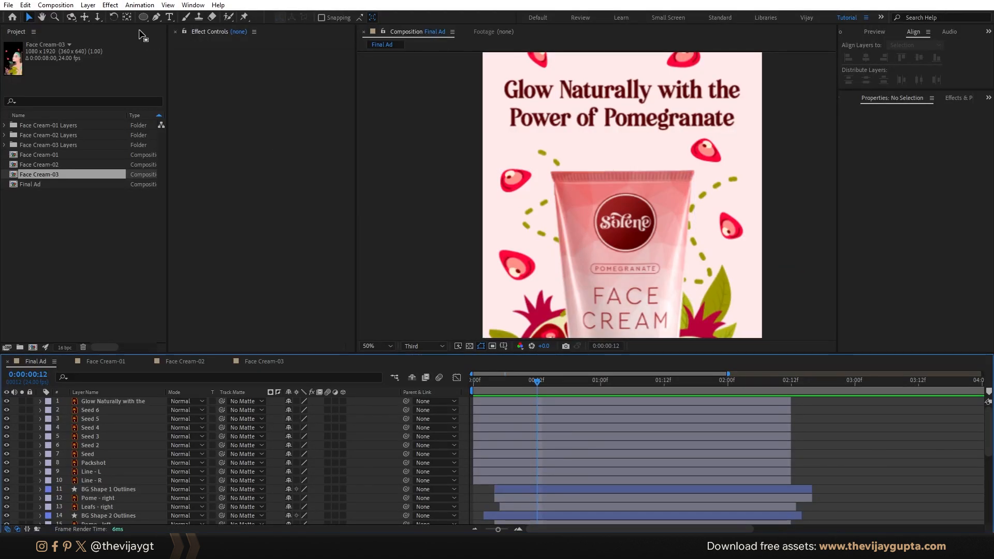
Step: Back in After Effects, create a shape layer with a 16 px olive stroke using the Pen tool and paste the copied path into it
left_click(155, 18)
left_click(392, 17)
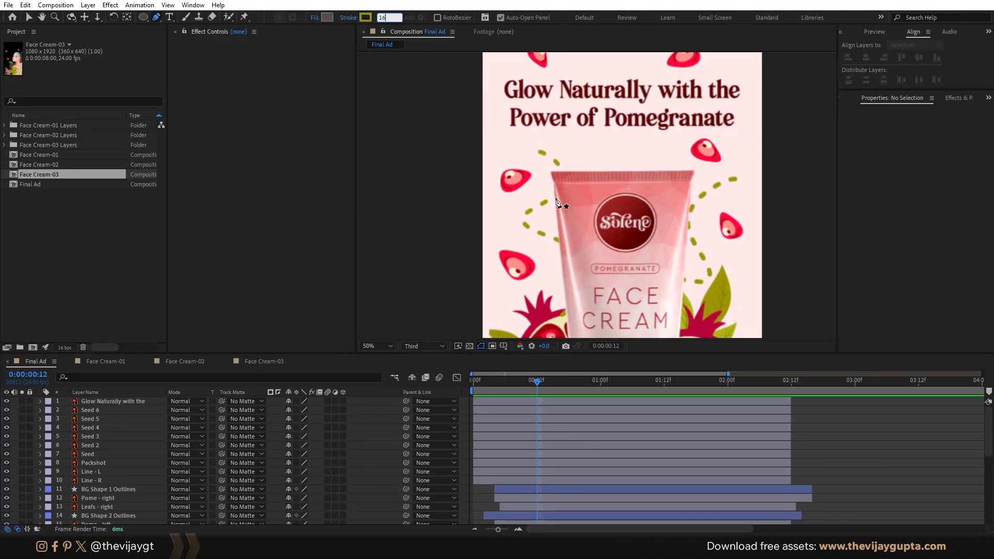
key("Return")
left_click(610, 160)
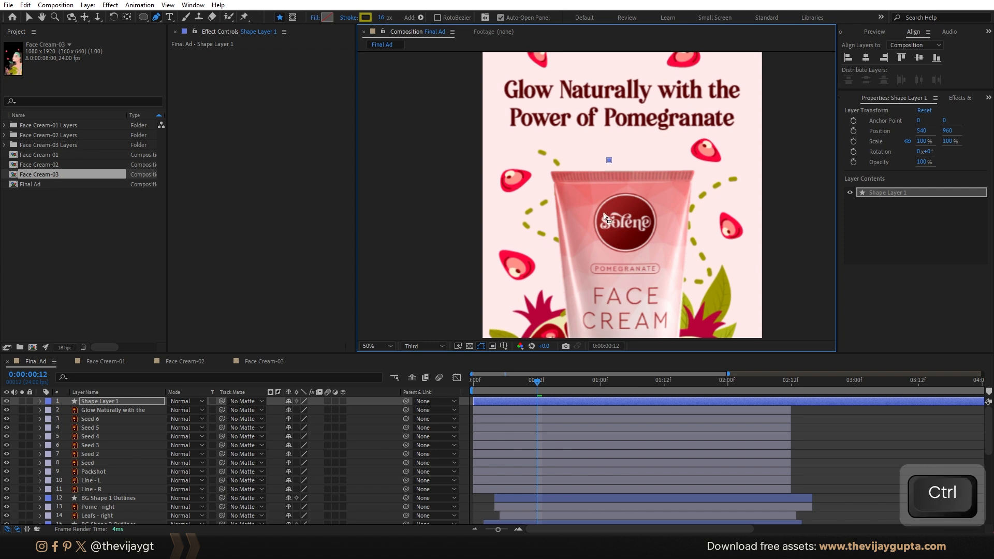
key("ctrl+v")
key("v")
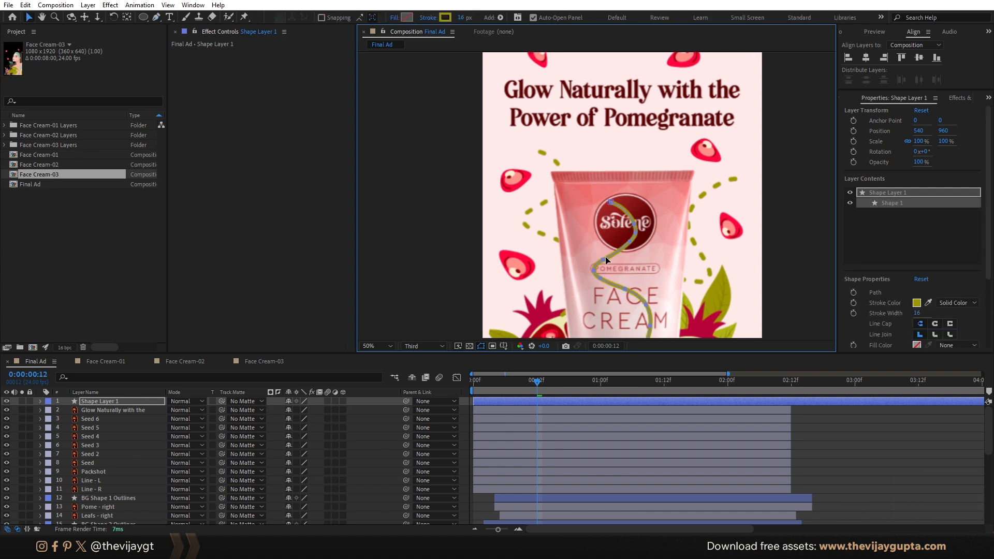
Step: Move Shape Layer 1 so that its path lies over the dashed line at the tube's left side
scroll(618, 256, "down", 2)
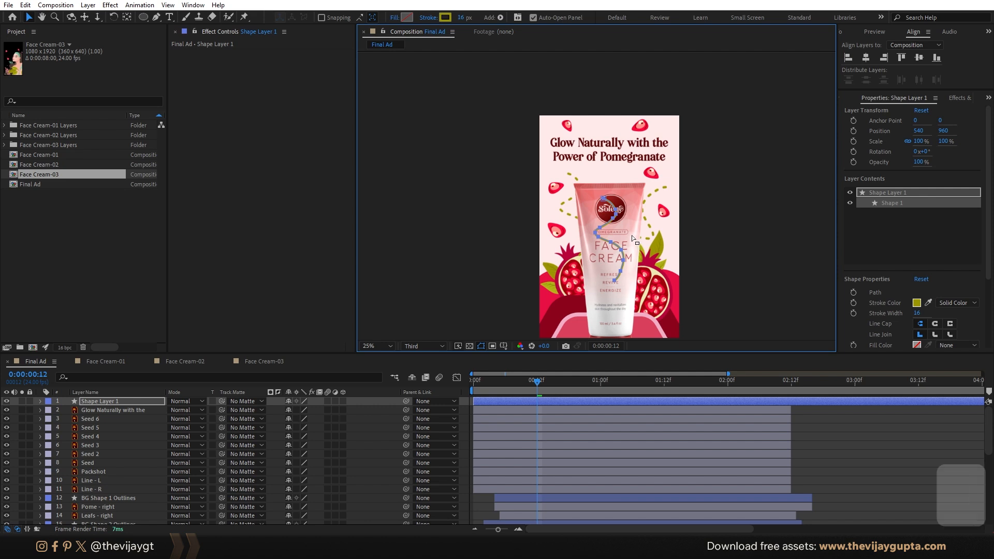
key("v")
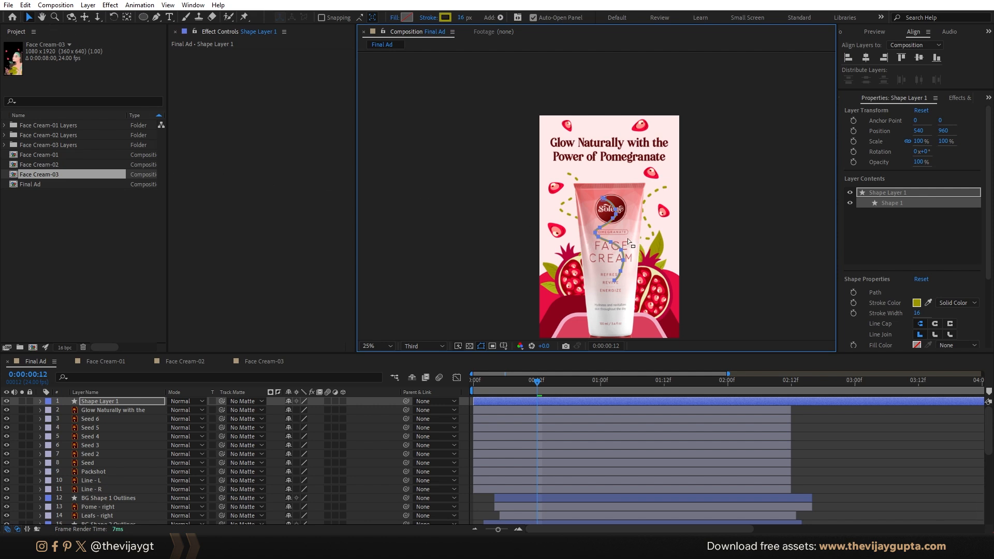
left_click(133, 400)
key("v")
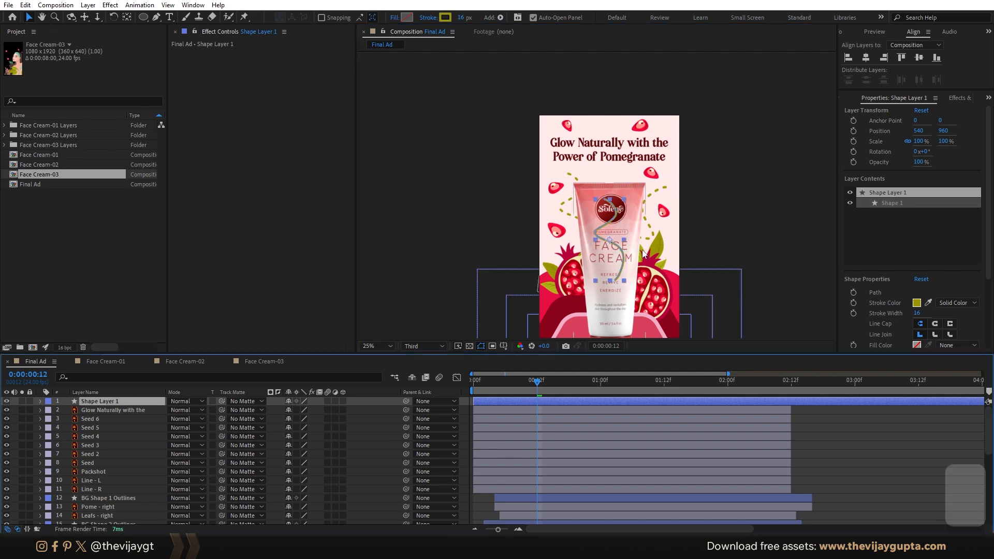
scroll(633, 263, "up", 2)
left_click_drag(623, 273, 554, 220)
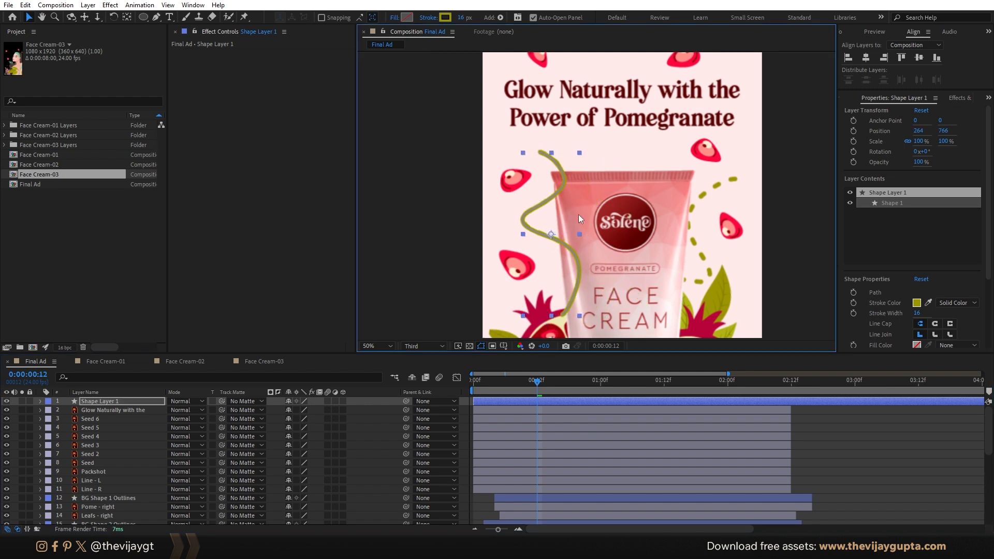
Step: Switch to Face Cream.ai in Illustrator and check the cap, dash and gap settings of the Line - L stroke
key("alt+Tab")
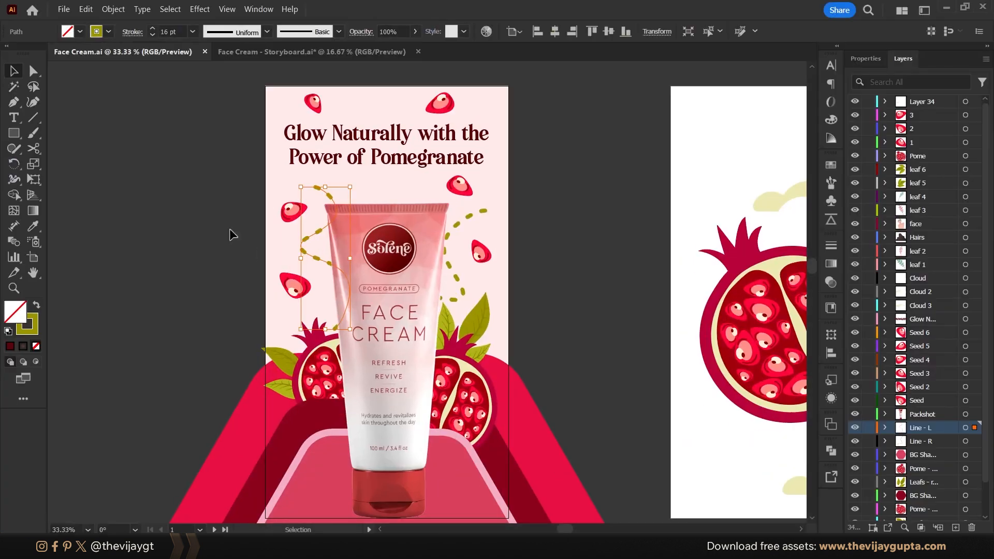
left_click(168, 32)
left_click(133, 33)
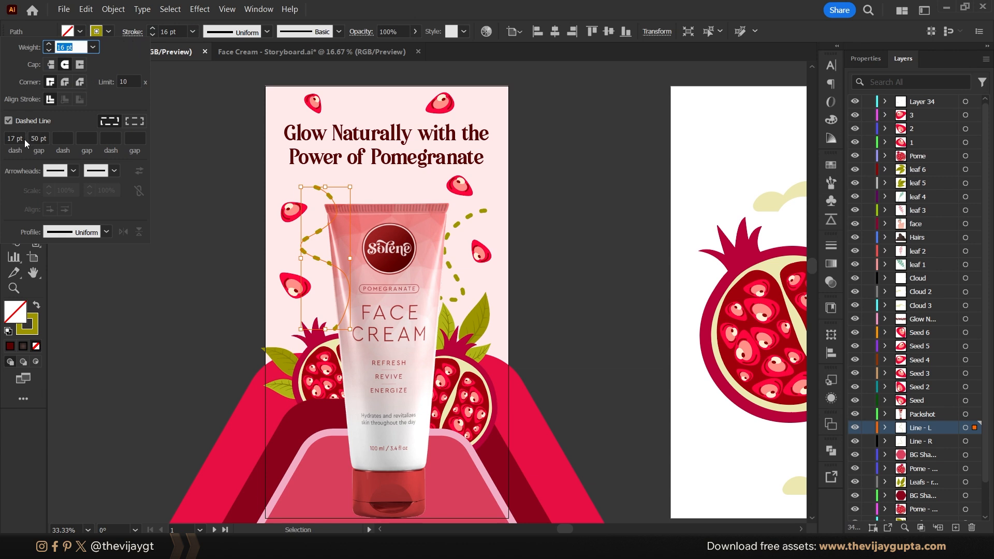
left_click_drag(24, 139, 5, 139)
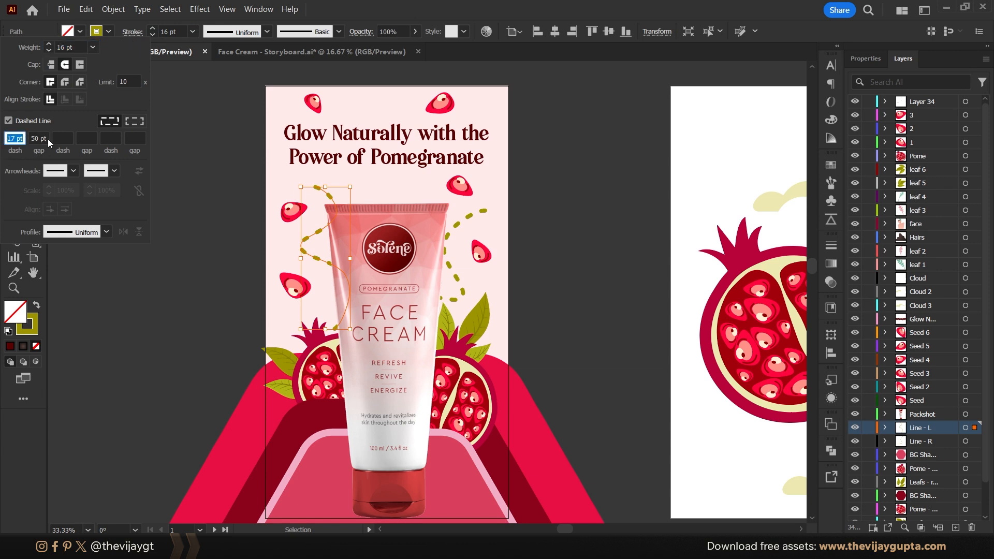
key("Return")
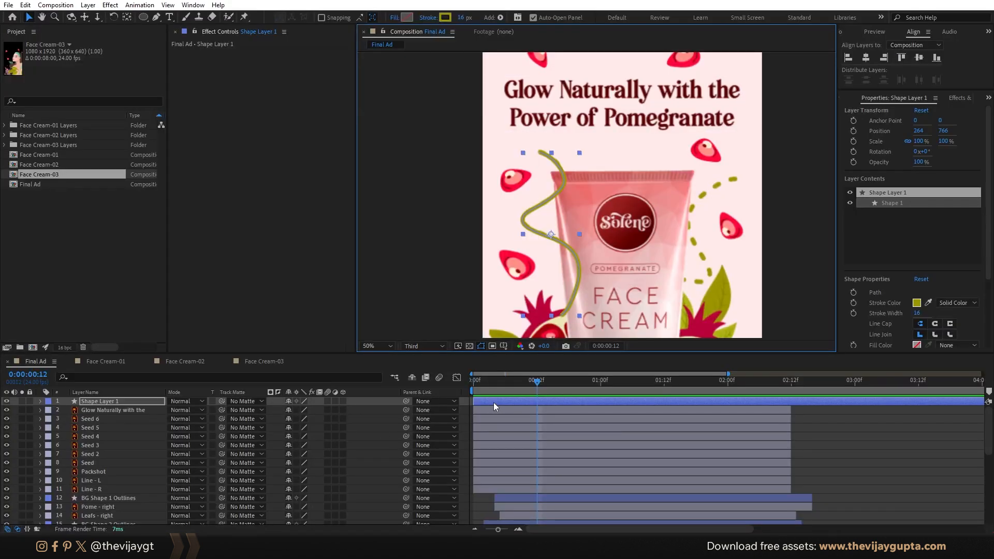
Step: Back in After Effects, set the line cap of Shape Layer 1's stroke to Round Cap
left_click(493, 402)
key("ctrl")
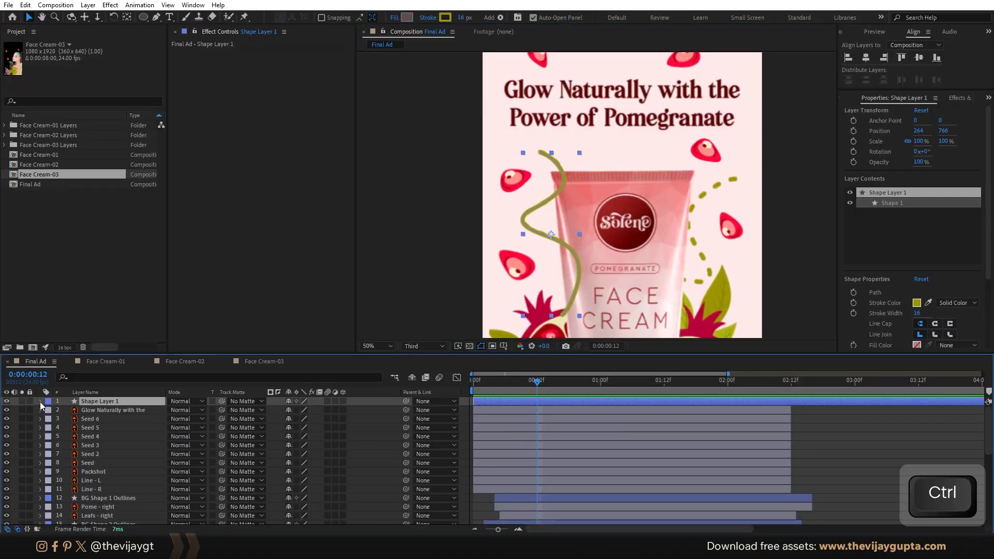
left_click(39, 402, "ctrl")
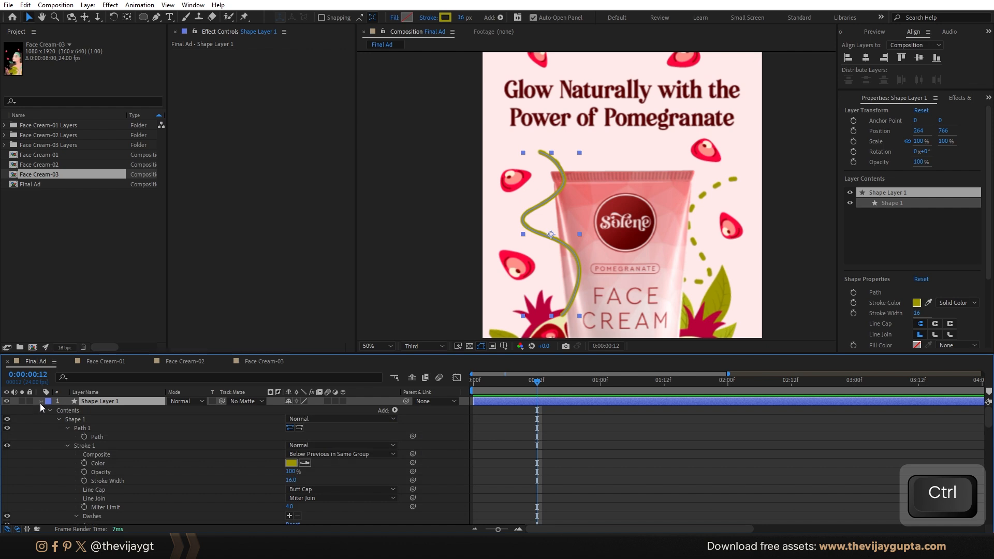
left_click(89, 446)
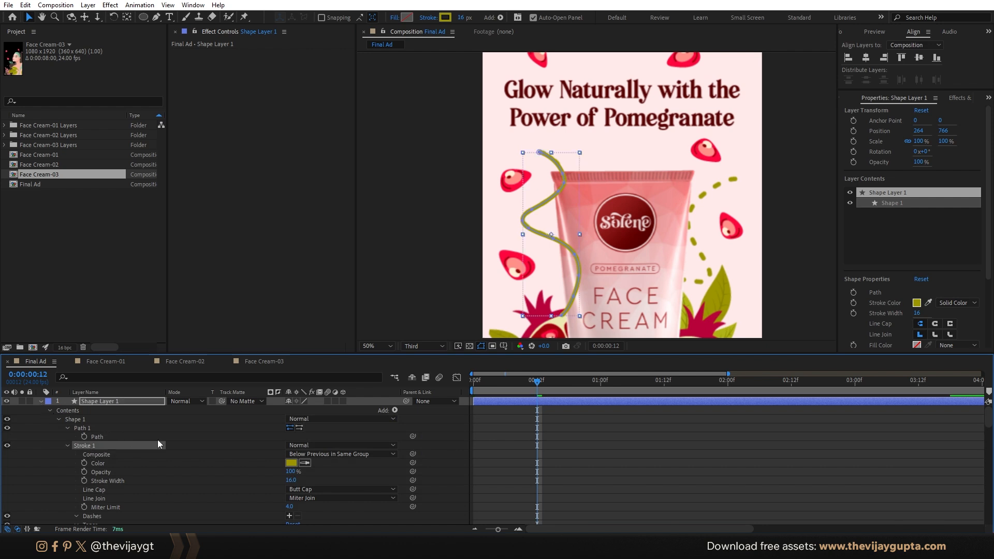
scroll(118, 486, "down", 3)
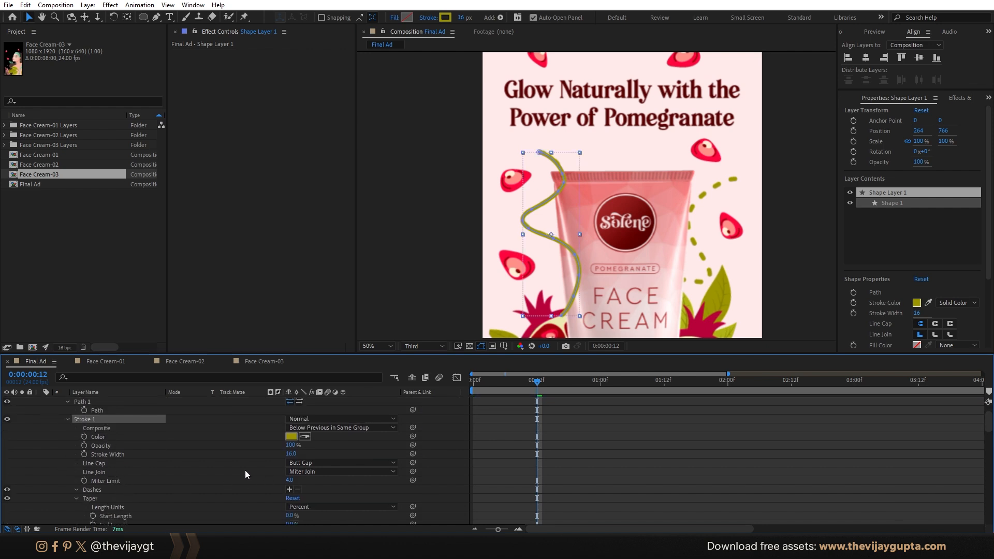
left_click(331, 464)
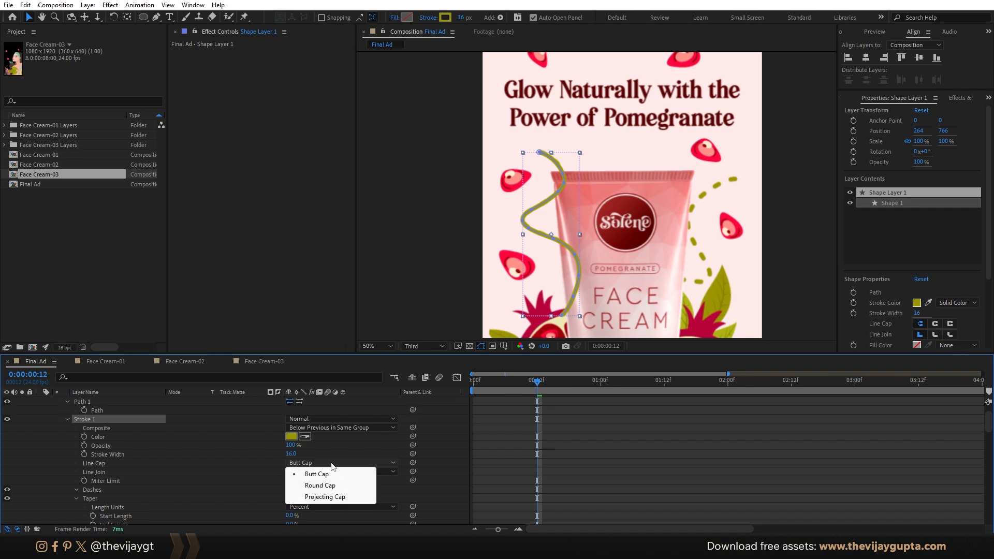
left_click(324, 486)
scroll(562, 186, "up", 2)
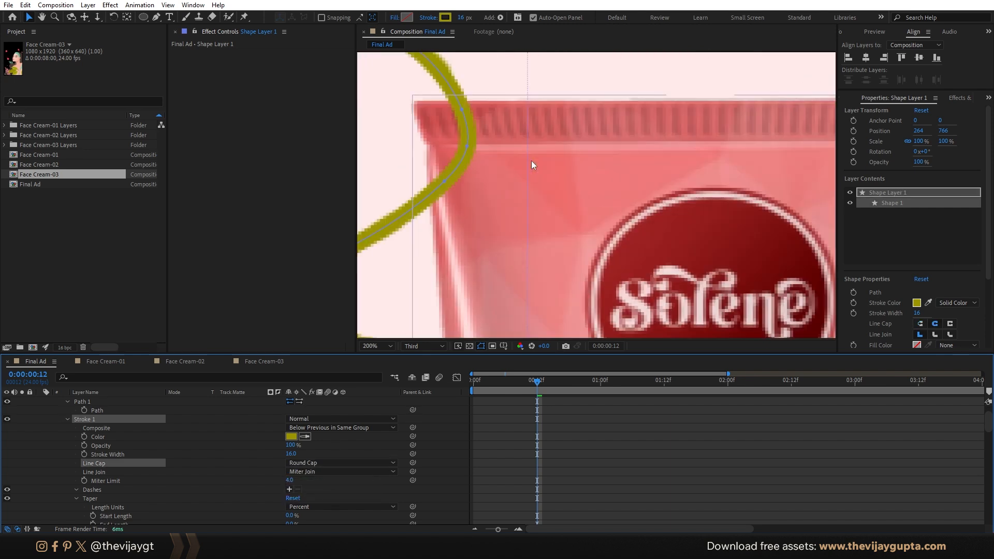
left_click_drag(514, 173, 627, 295)
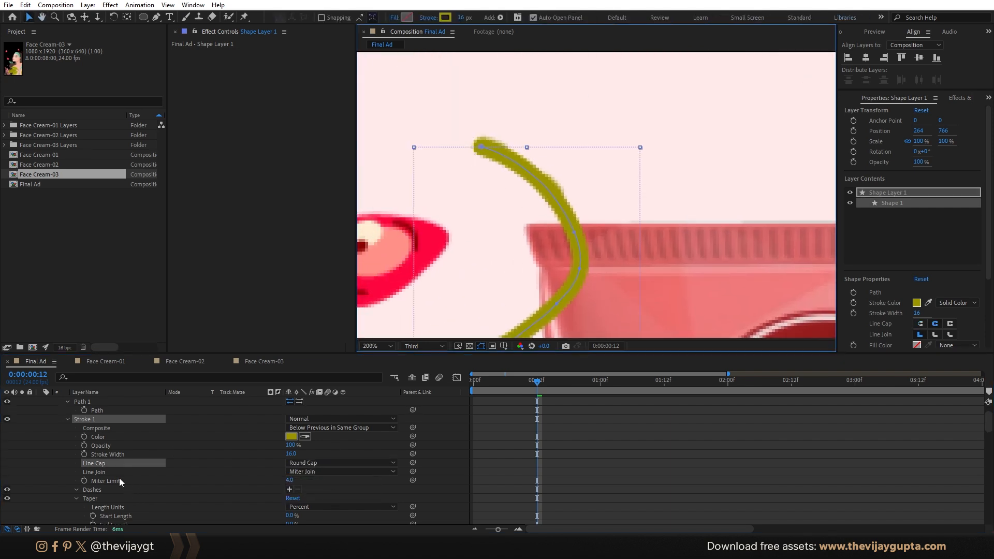
Step: Add a dash of 17 and a gap of 50 to Shape Layer 1's stroke
scroll(119, 487, "down", 1)
left_click(101, 463)
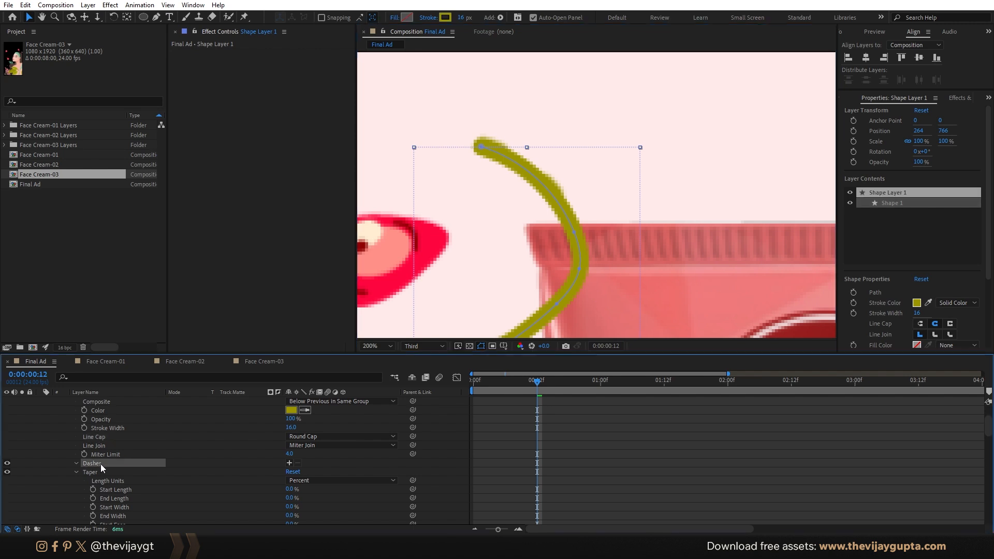
left_click(289, 463)
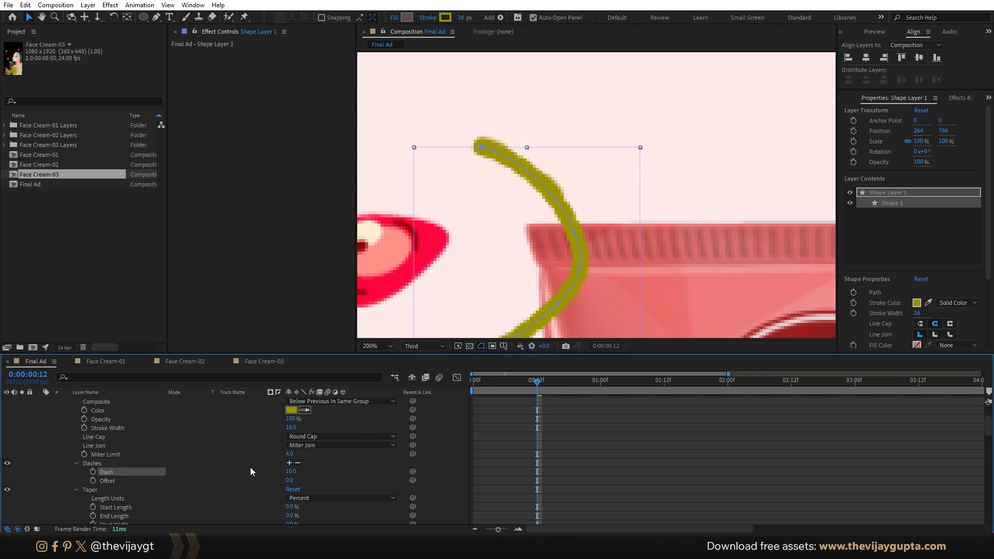
left_click(289, 463)
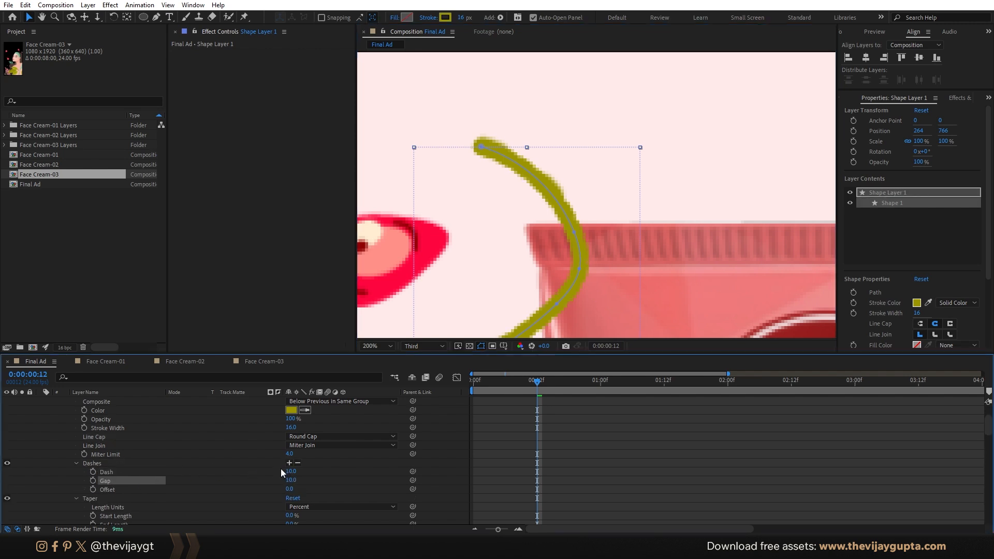
left_click(292, 471)
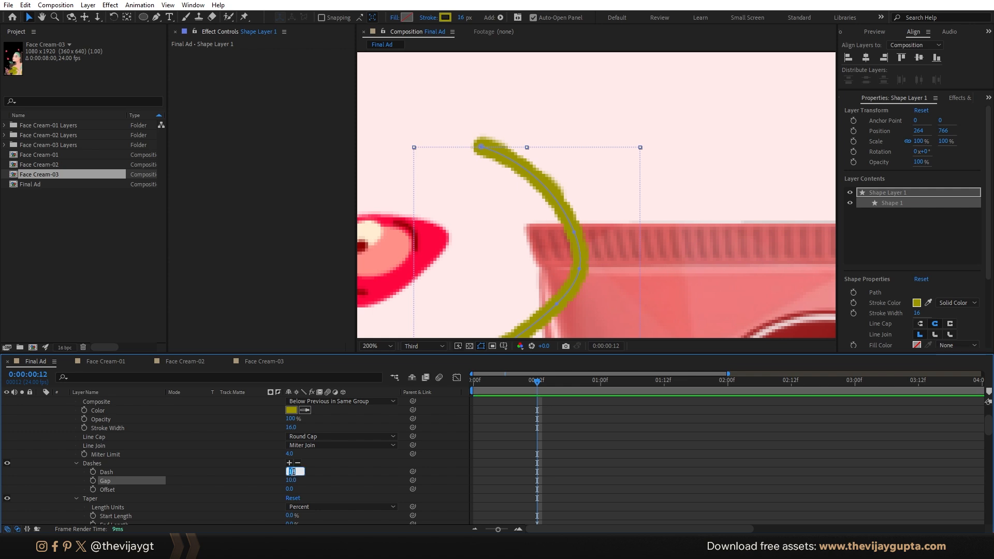
type("17")
key("Tab")
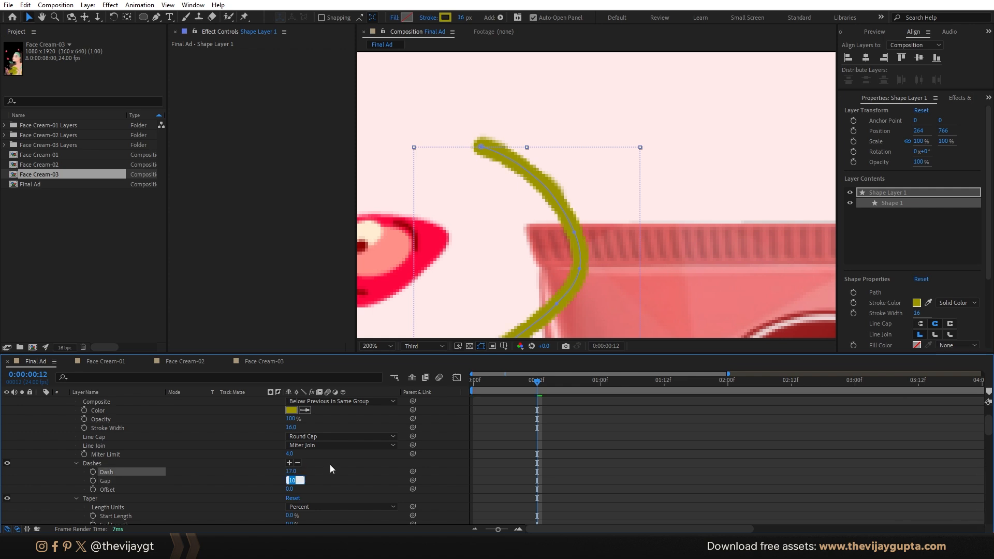
type("50")
key("Return")
scroll(546, 199, "down", 5)
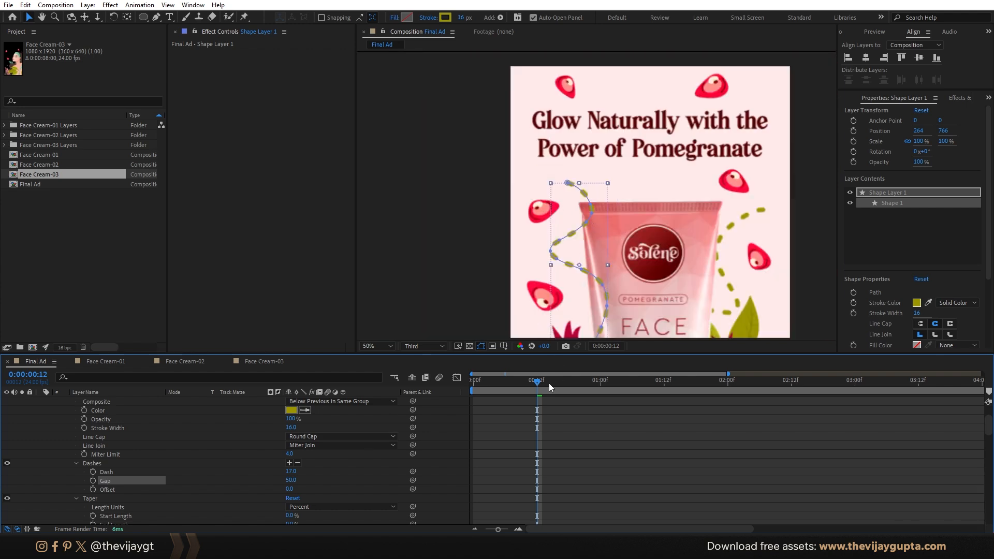
Step: Briefly play the composition to check the dashed line, and collapse Shape Layer 1's properties
key("space")
key("space")
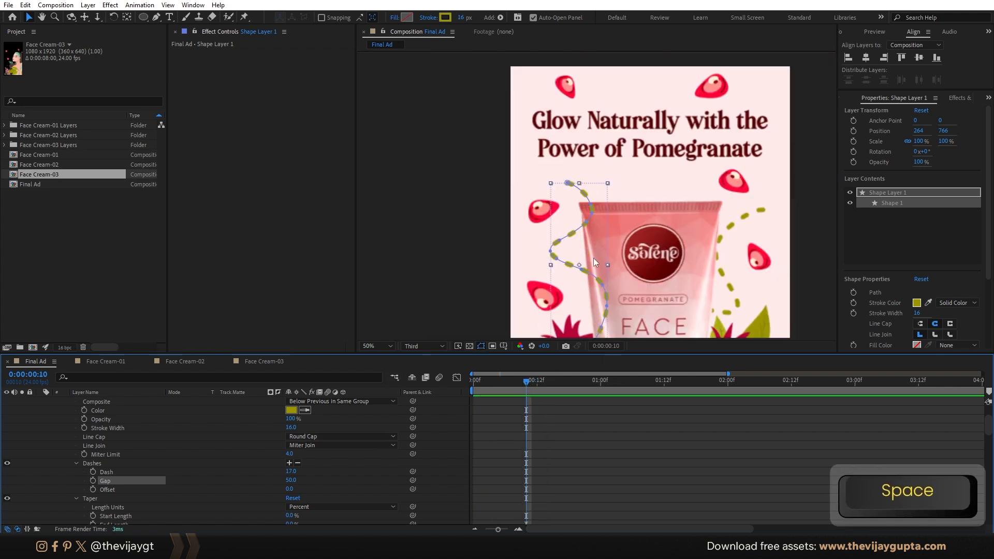
key("v")
scroll(138, 440, "up", 2)
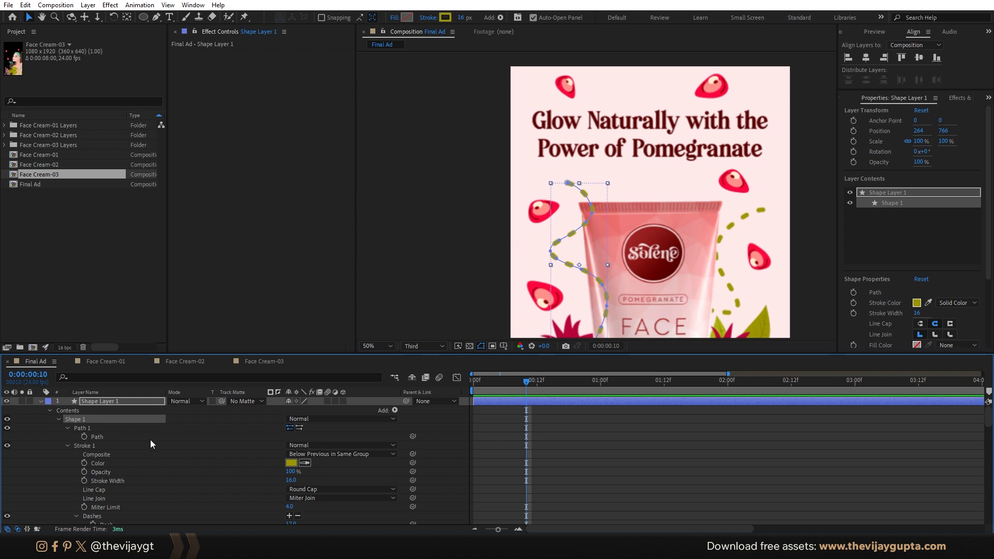
left_click(117, 403)
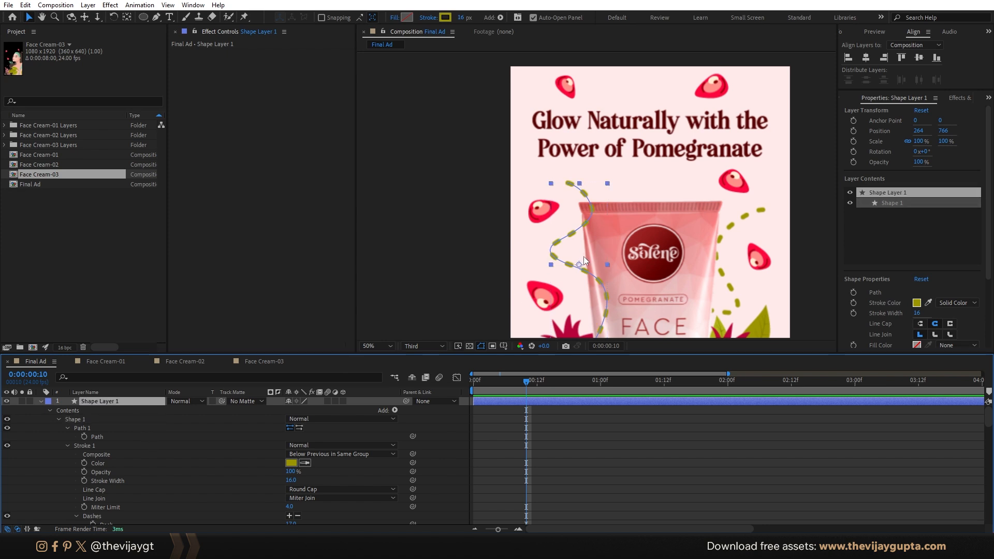
left_click_drag(645, 244, 641, 179)
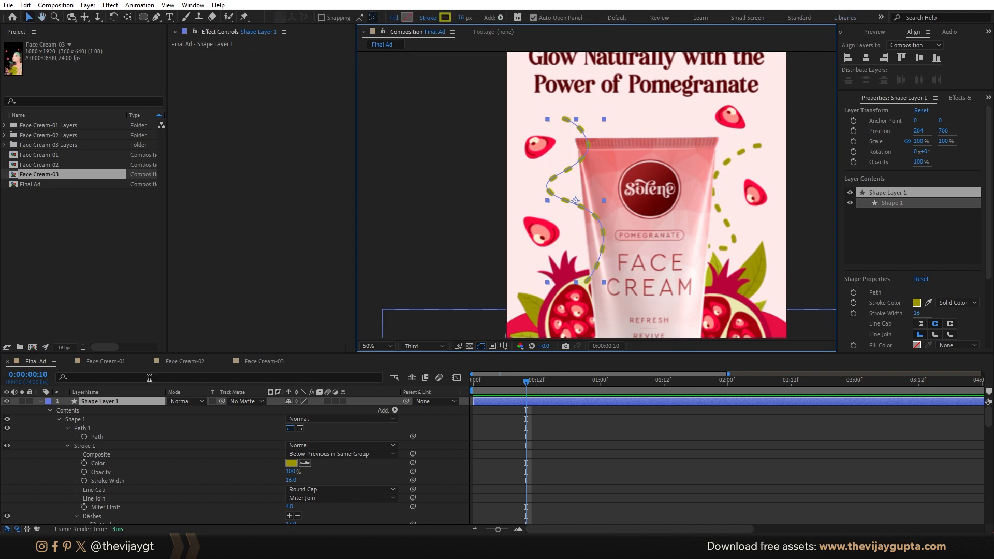
left_click(41, 402)
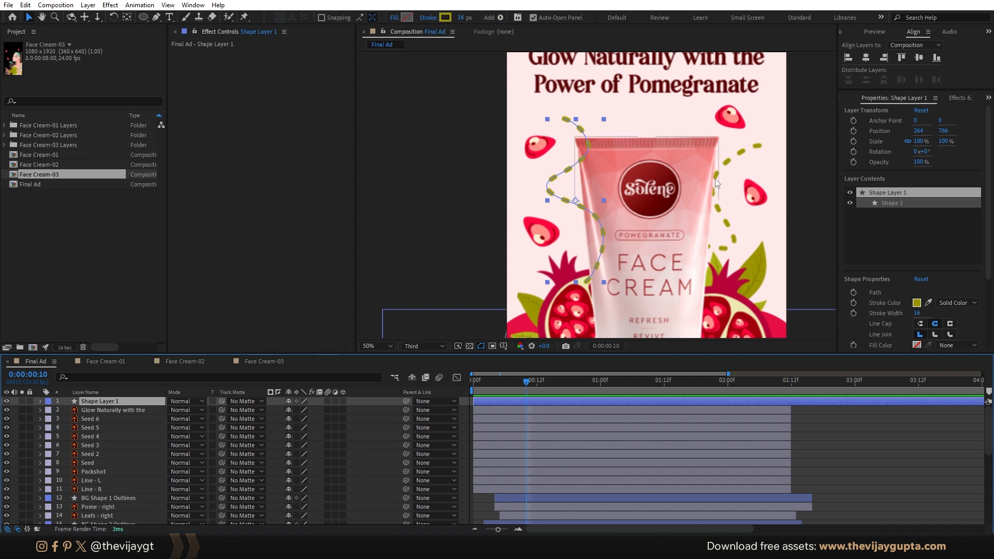
Step: Start a second shape layer with the Pen tool, copy the Line - R path from Illustrator and paste it into the new layer
left_click(724, 223)
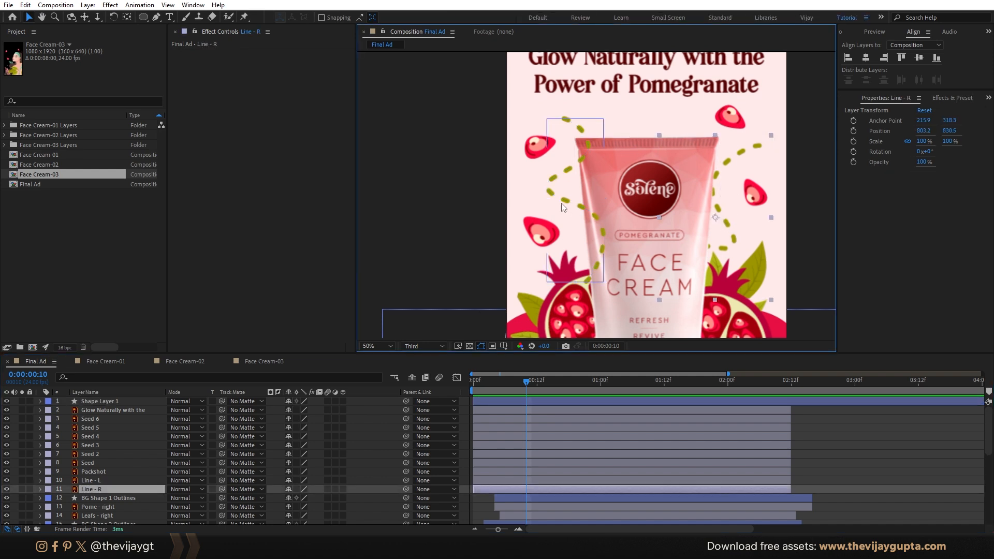
left_click(227, 309)
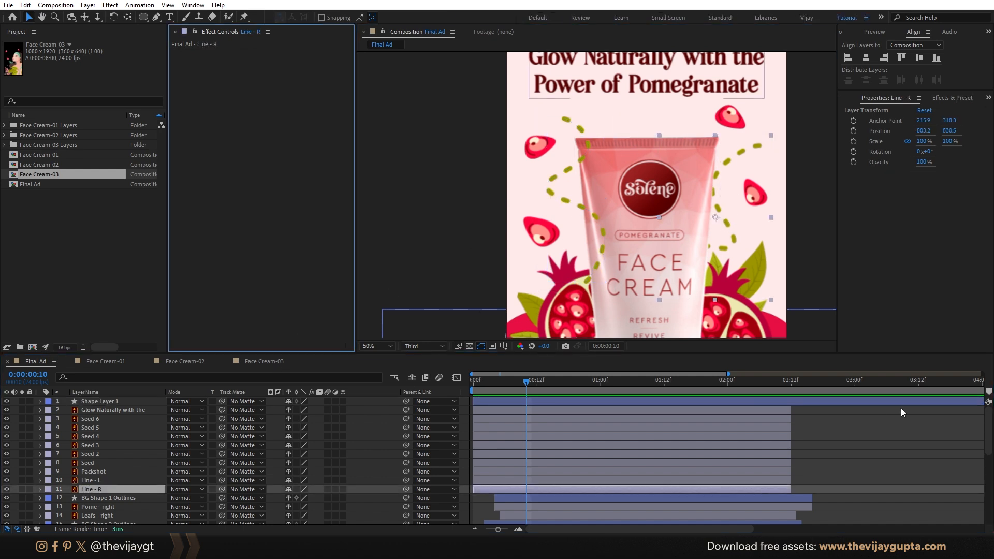
left_click(889, 437)
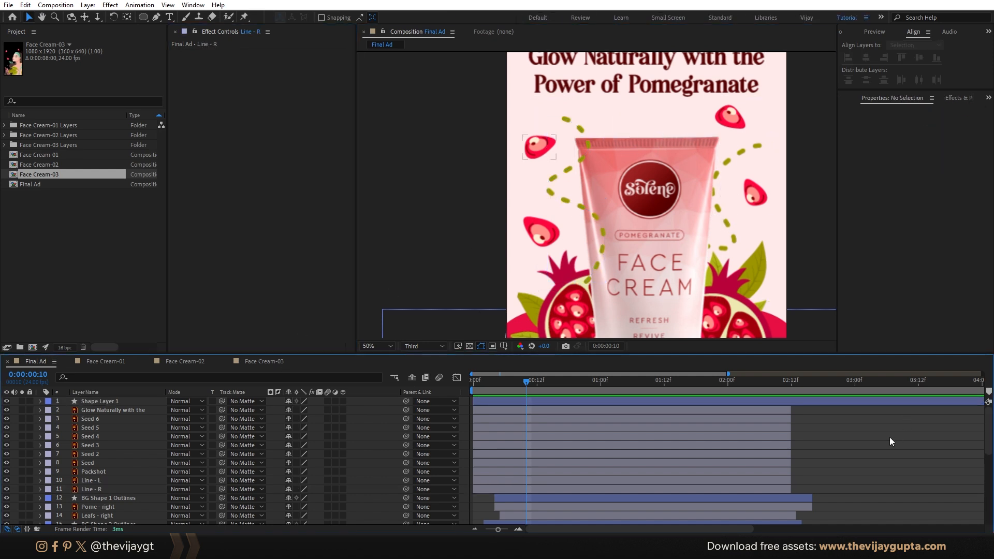
left_click(158, 18)
left_click(657, 187)
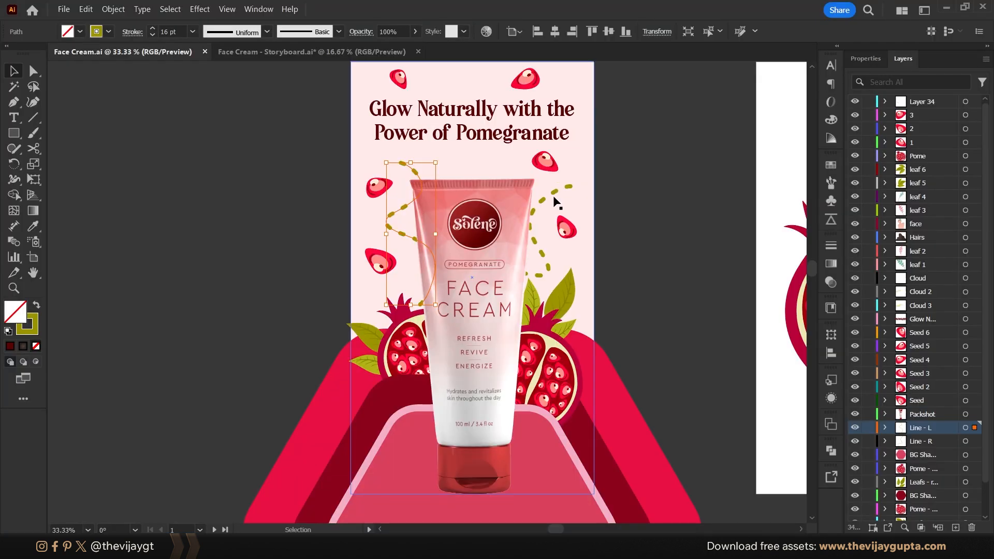
left_click(557, 191)
key("ctrl+c")
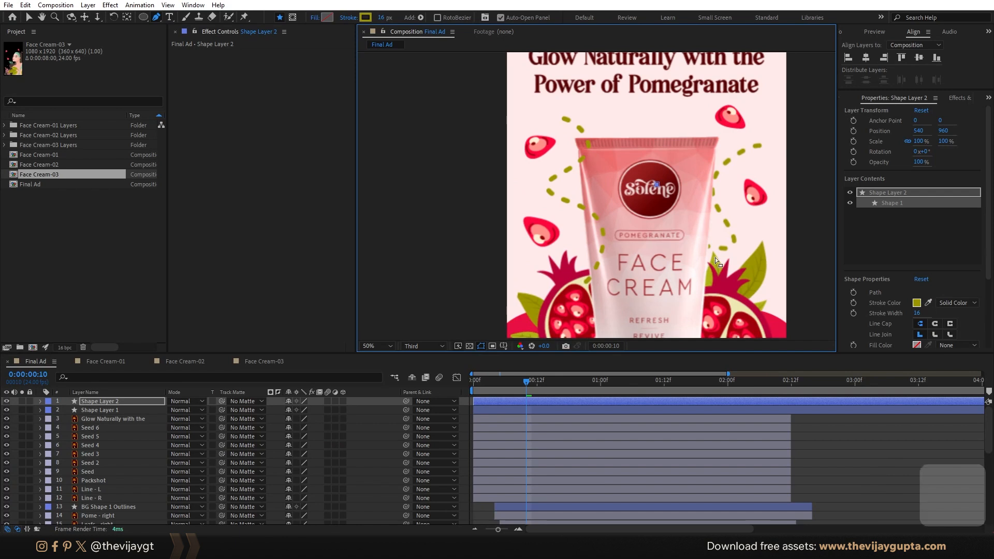
key("ctrl+v")
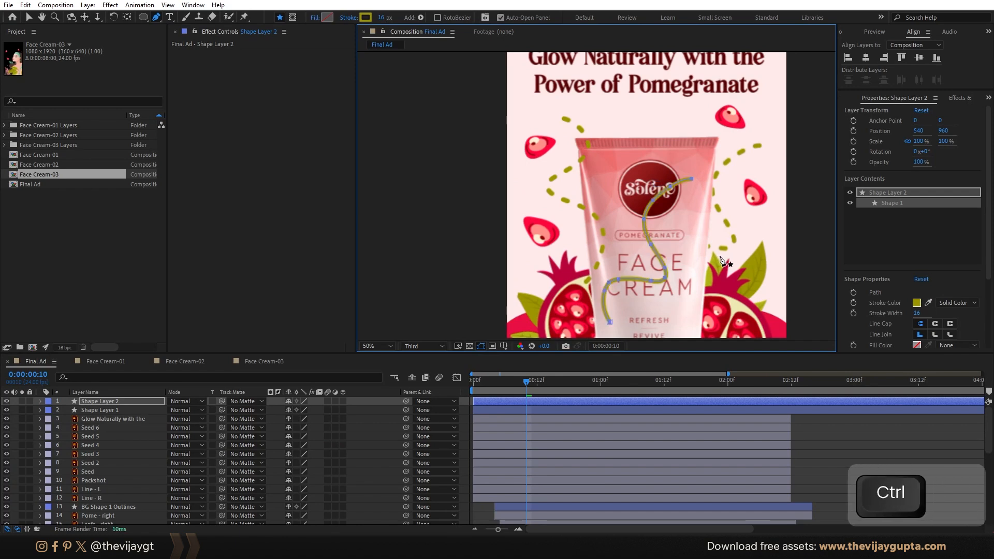
Step: Add a dash of 17 and a gap of 50 to Shape Layer 2's stroke
left_click(97, 410)
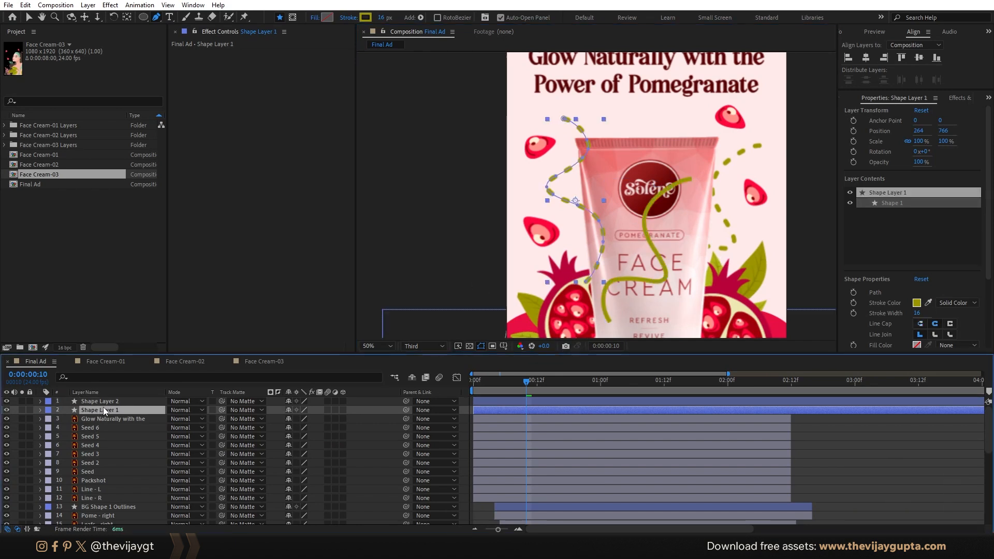
left_click(101, 402)
left_click(41, 401)
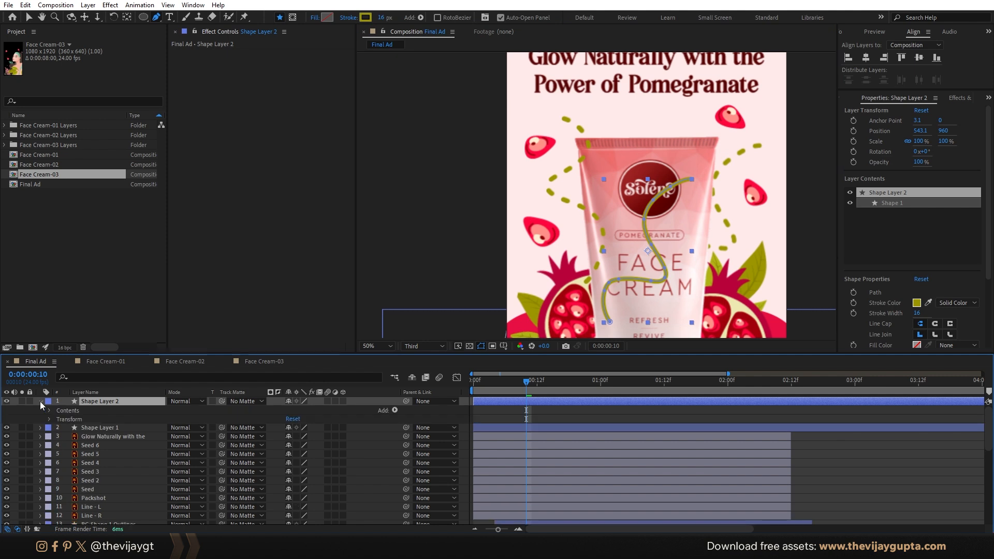
left_click(50, 411)
left_click(58, 419)
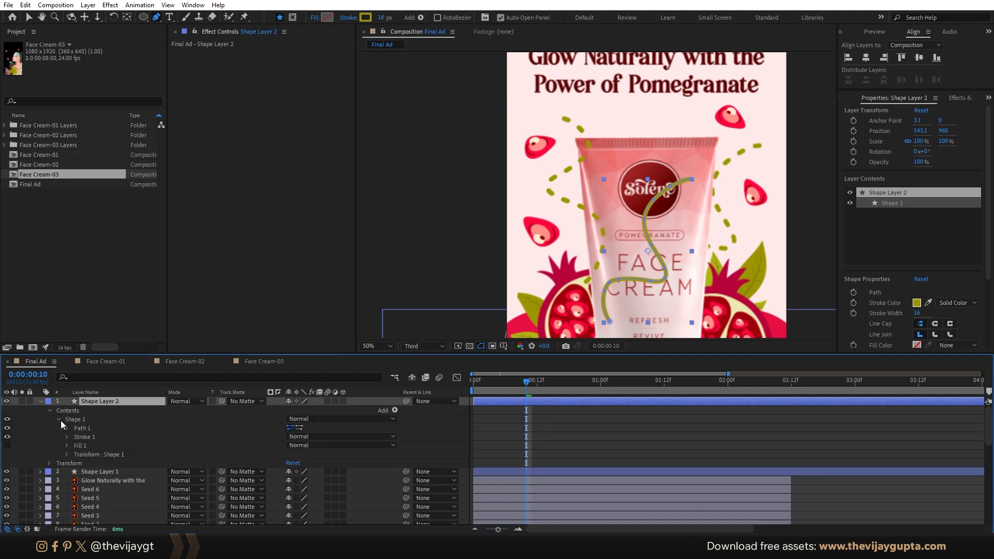
left_click(67, 437)
scroll(117, 447, "down", 3)
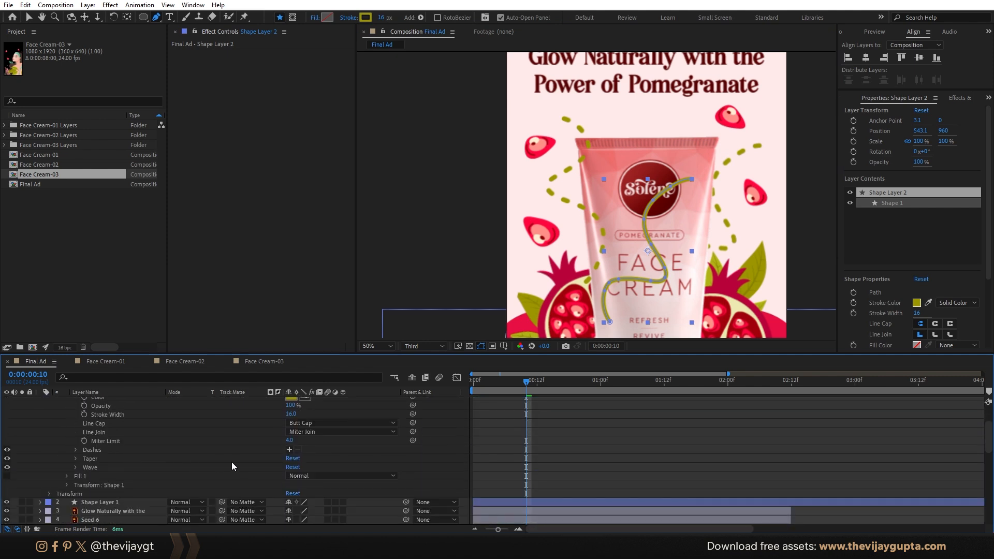
left_click(290, 450)
left_click(290, 450)
left_click(290, 458)
type("17")
key("Tab")
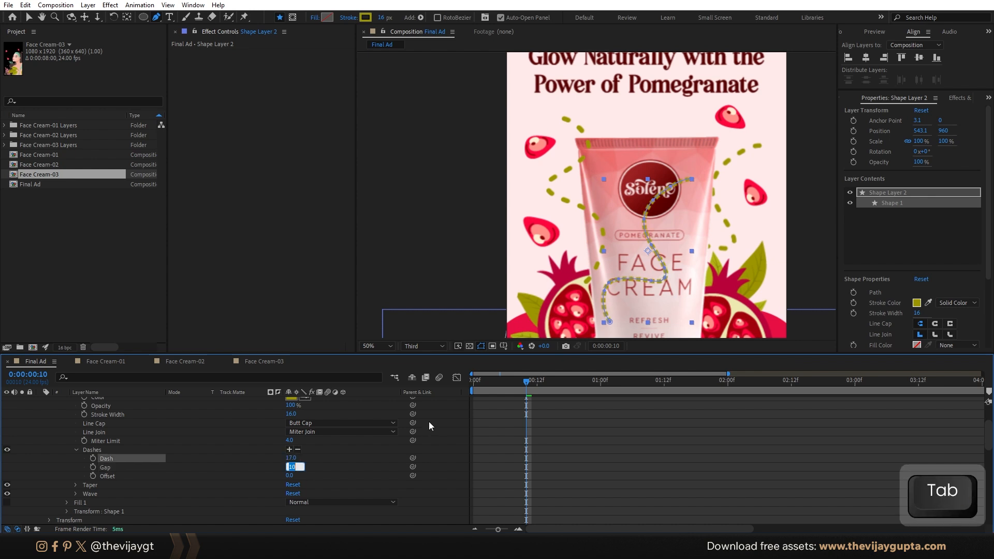
type("50")
key("Return")
Step: Set the line cap of Shape Layer 2's stroke to Round Cap and collapse the layer's properties
left_click(331, 426)
left_click(329, 446)
scroll(129, 440, "up", 3)
left_click(40, 402)
Step: Move Shape Layer 2 so that its path lies over the dashed line at the tube's right side
left_click(99, 402)
left_click(29, 17)
left_click_drag(646, 231, 713, 197)
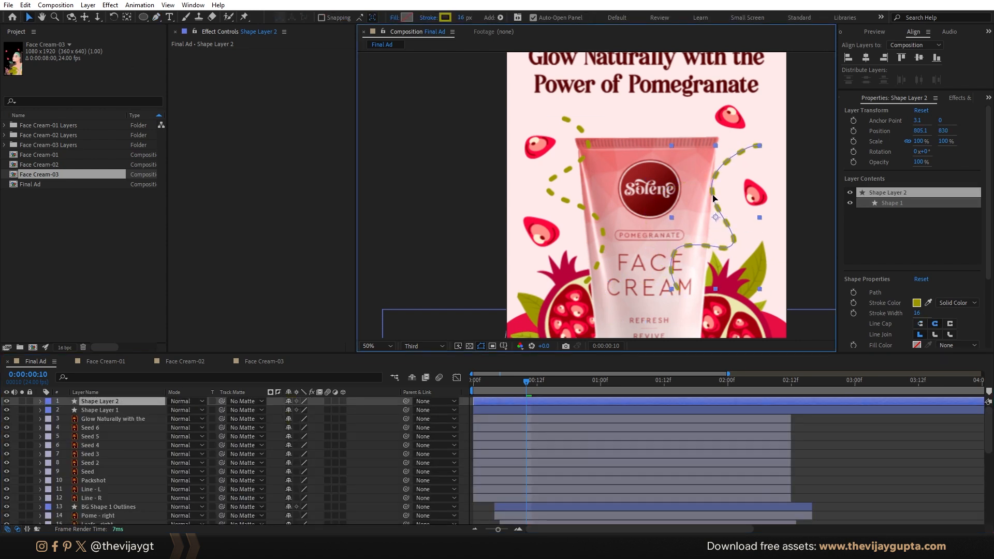
Step: Move Shape Layer 1 and Shape Layer 2 directly beneath the Packshot layer in the layer stack
left_click(106, 410, "shift")
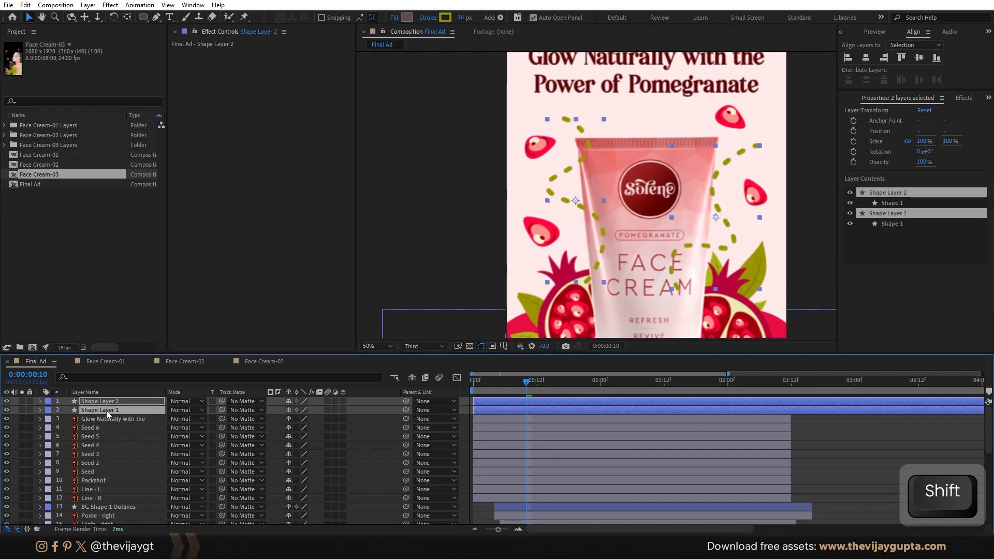
left_click_drag(106, 410, 116, 484)
scroll(114, 476, "down", 3)
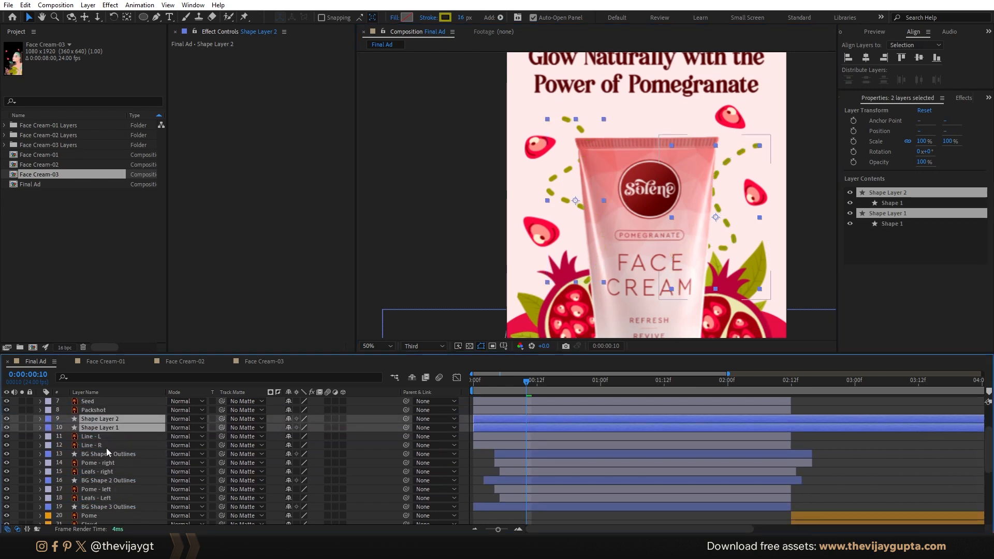
Step: Delete the original Line - L and Line - R layers from the Final Ad composition
left_click(103, 446)
left_click(104, 436, "ctrl")
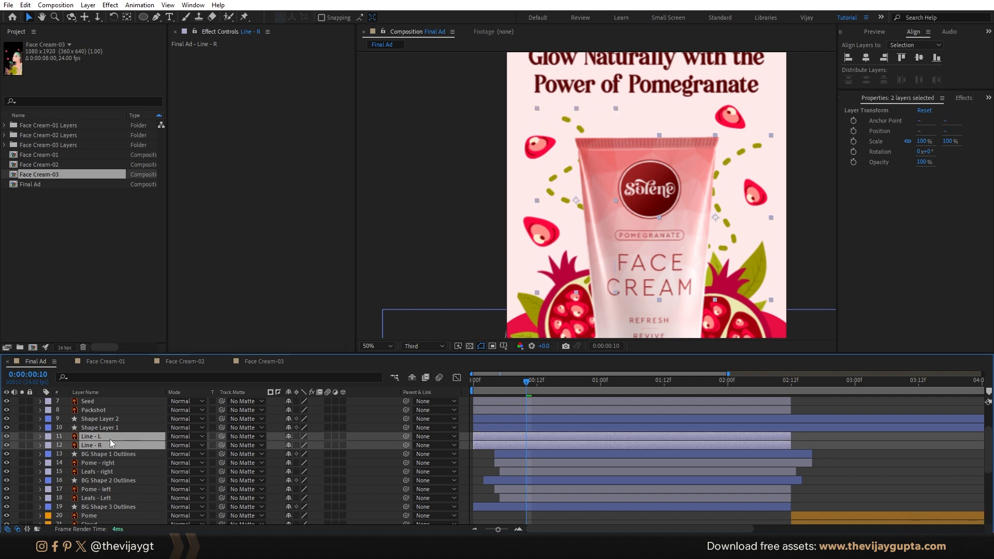
key("Delete")
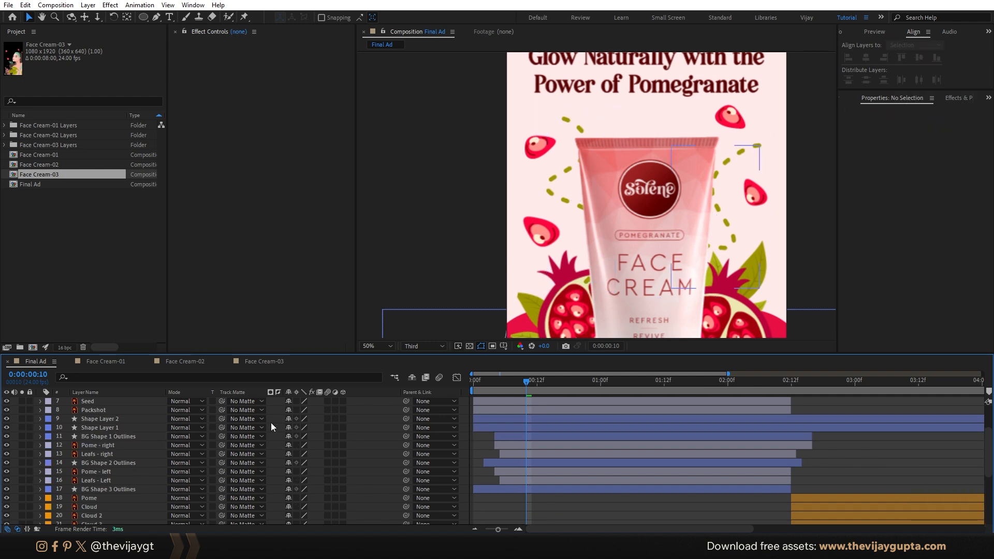
Step: Expand Shape Layer 1's properties and trim the layer's out point to 0:00:02:12
left_click(101, 418)
left_click(538, 427, "shift")
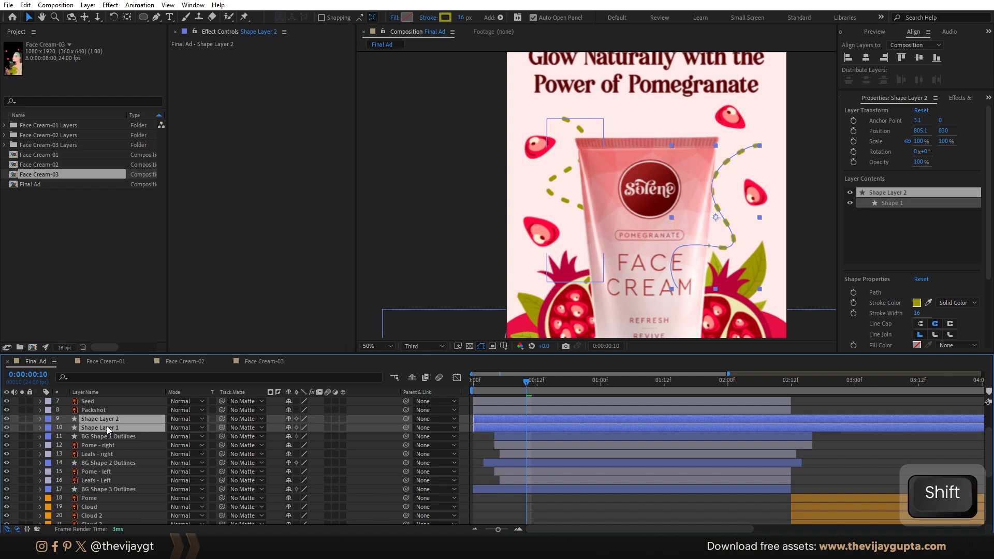
left_click(517, 445)
left_click(511, 426)
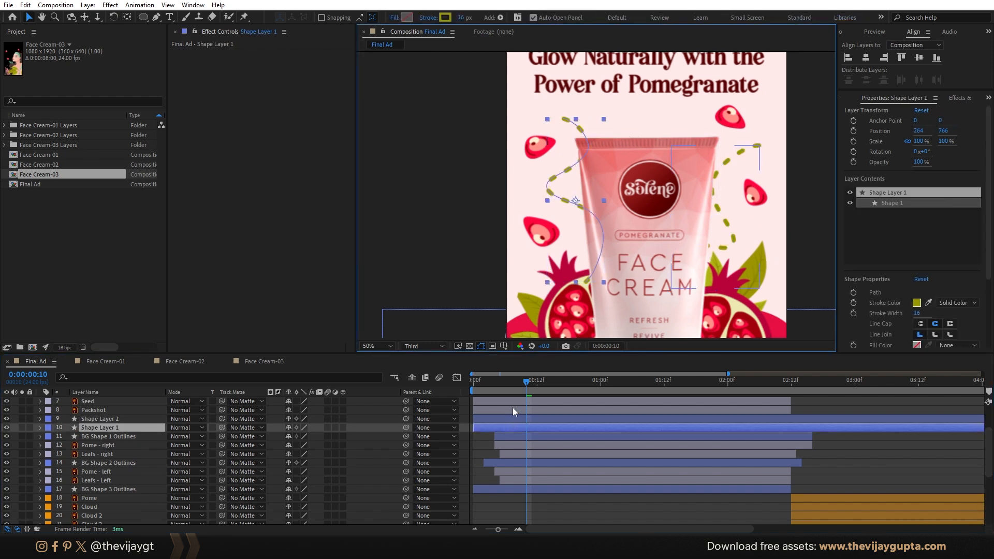
left_click(486, 387)
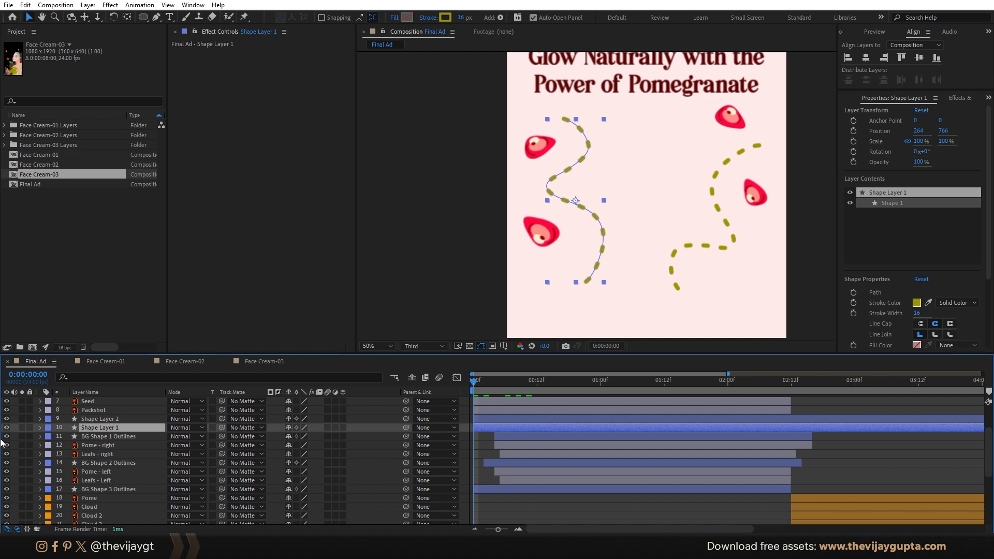
left_click(41, 427, "ctrl")
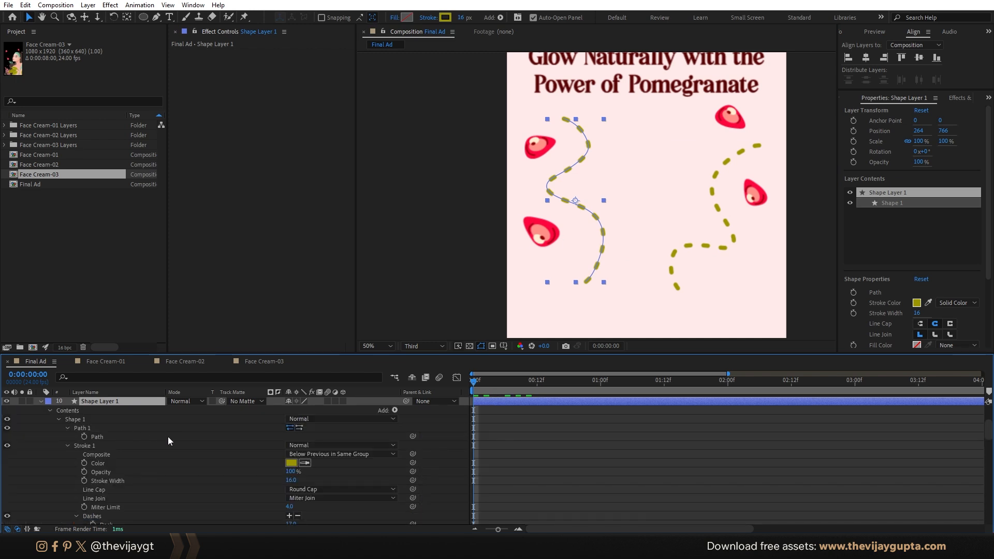
scroll(139, 476, "down", 2)
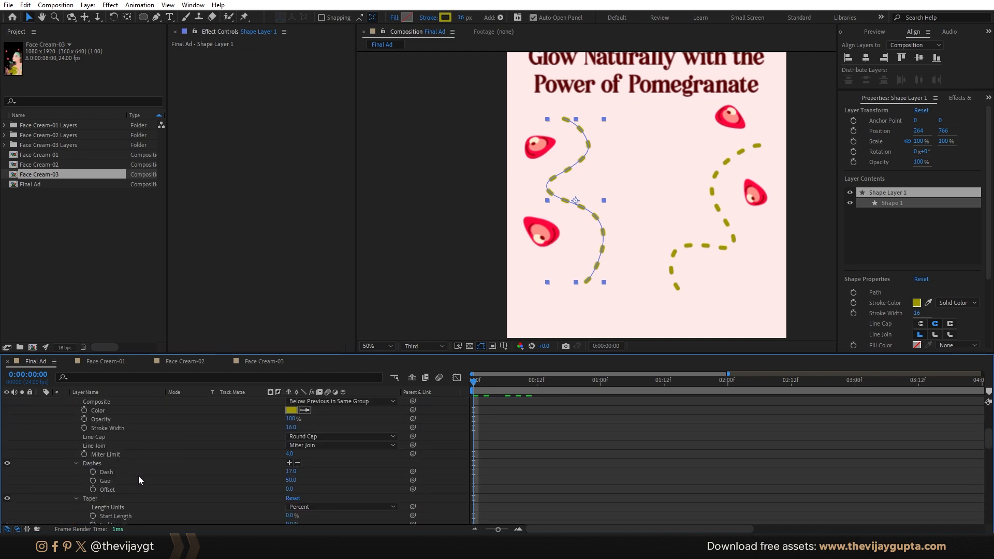
scroll(619, 437, "up", 5)
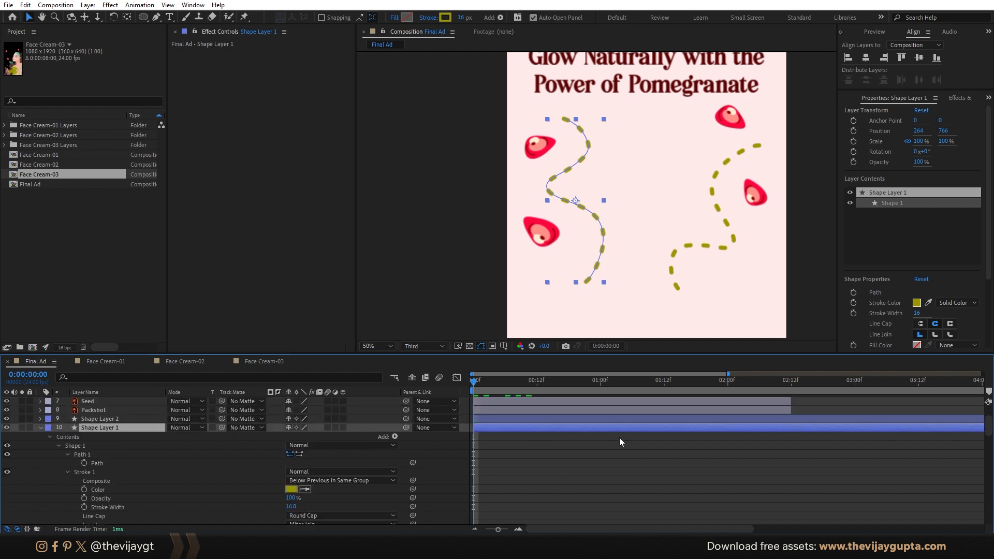
left_click_drag(786, 383, 790, 386)
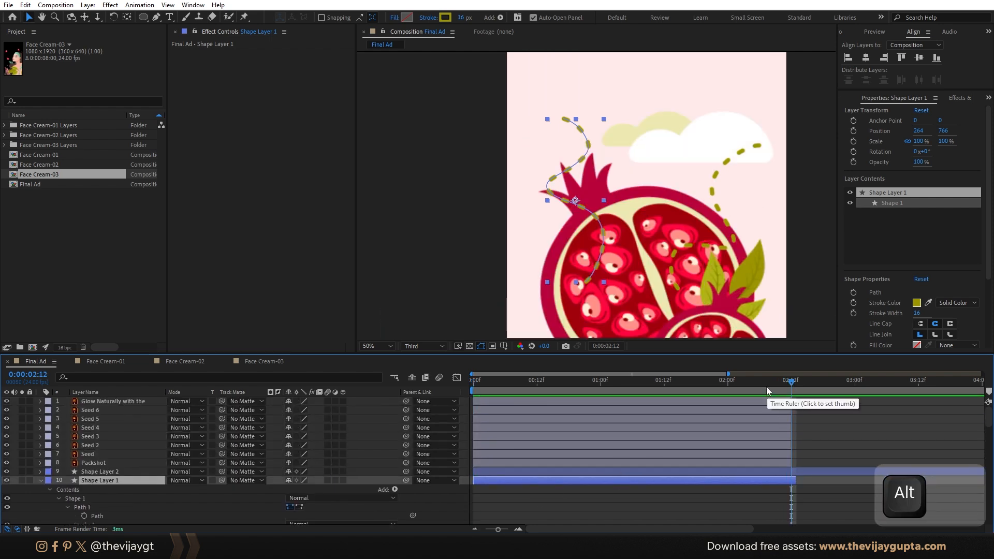
key("alt+bracketright")
key("alt+bracketright")
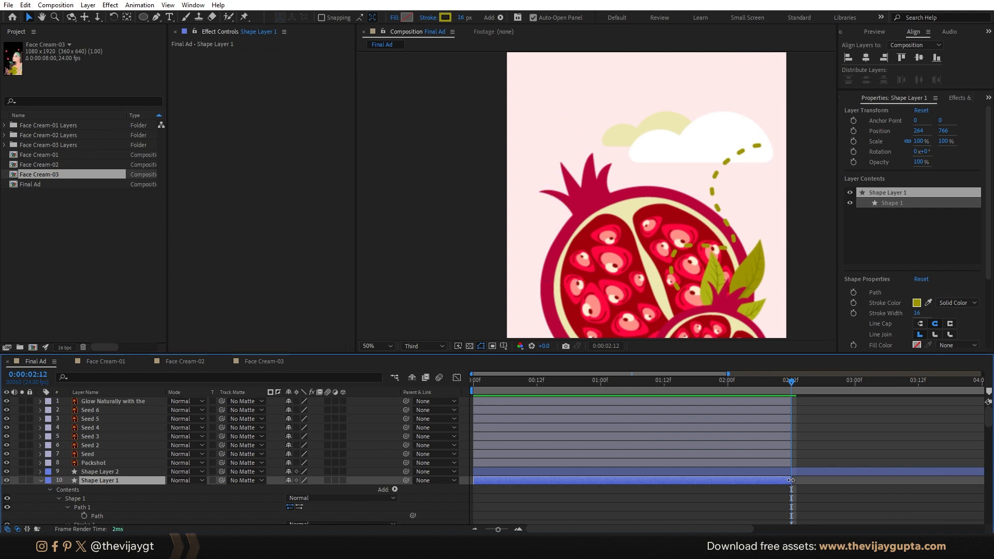
Step: Keyframe Shape Layer 1's dash Offset with 0 at 0:00:02:12 and 100 at the first frame, and preview the motion
scroll(691, 484, "down", 3)
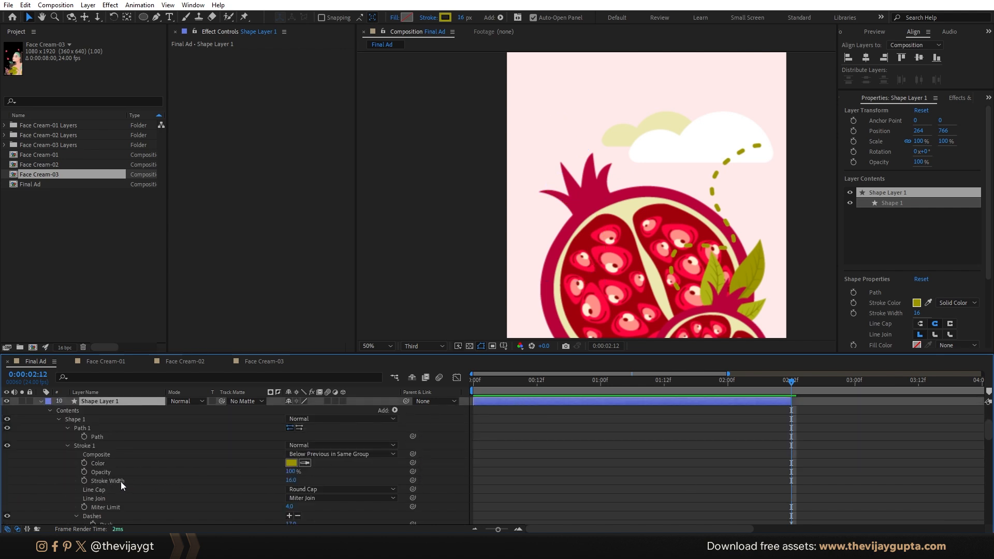
scroll(100, 452, "down", 3)
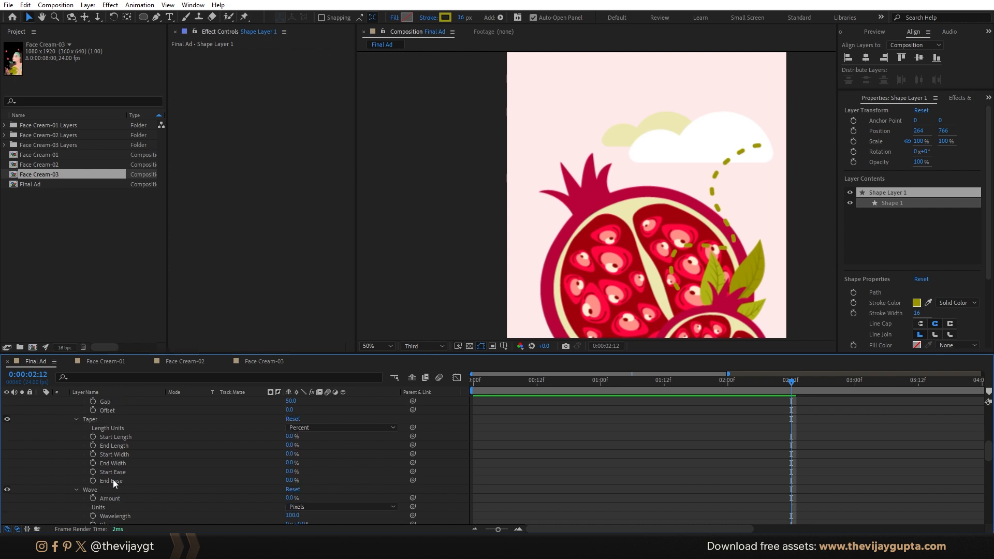
left_click(101, 439)
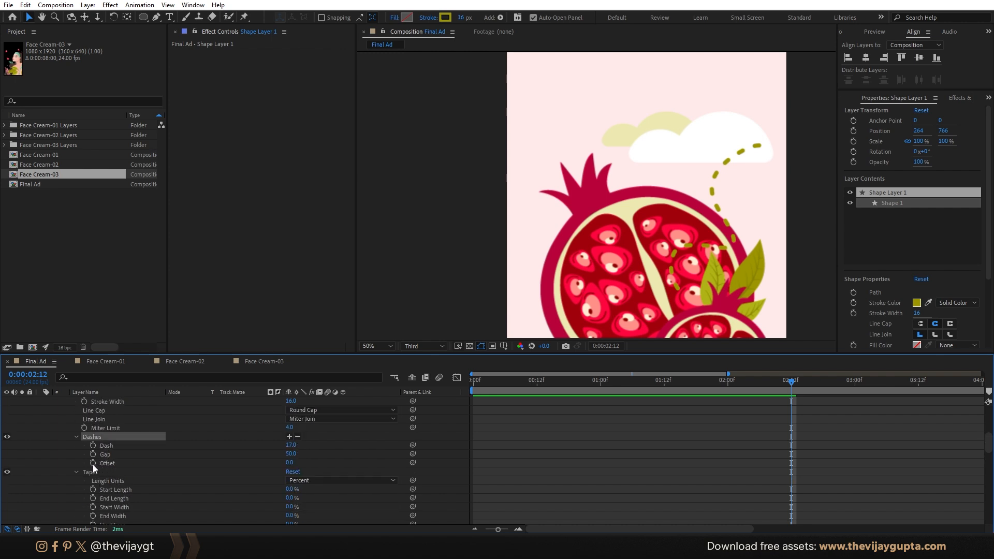
left_click(93, 464)
key("Home")
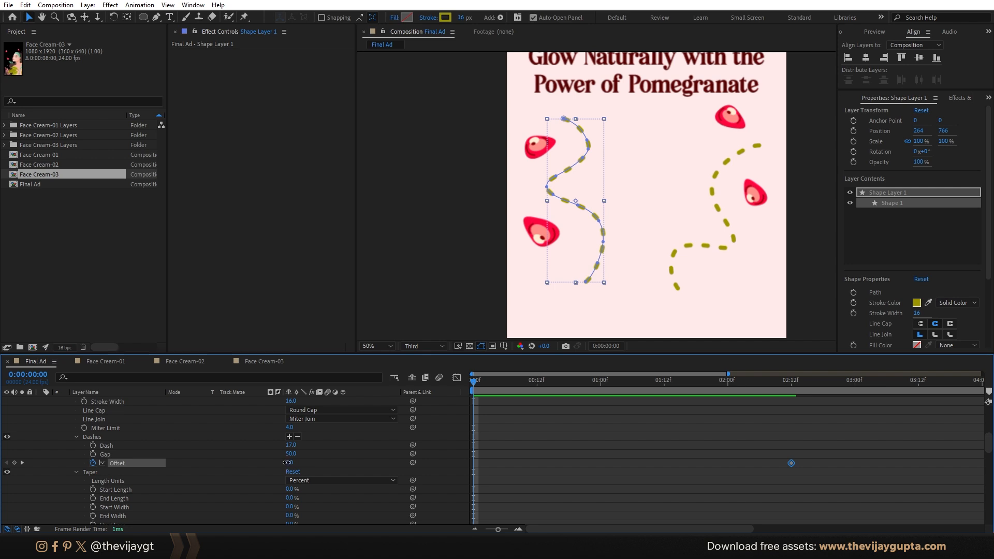
left_click_drag(286, 463, 332, 462)
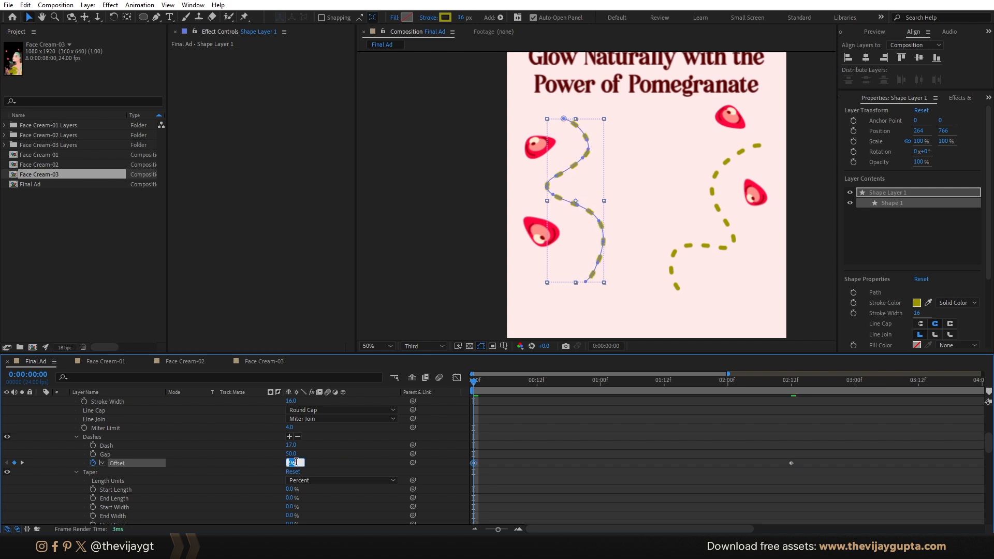
type("100")
key("Return")
key("space")
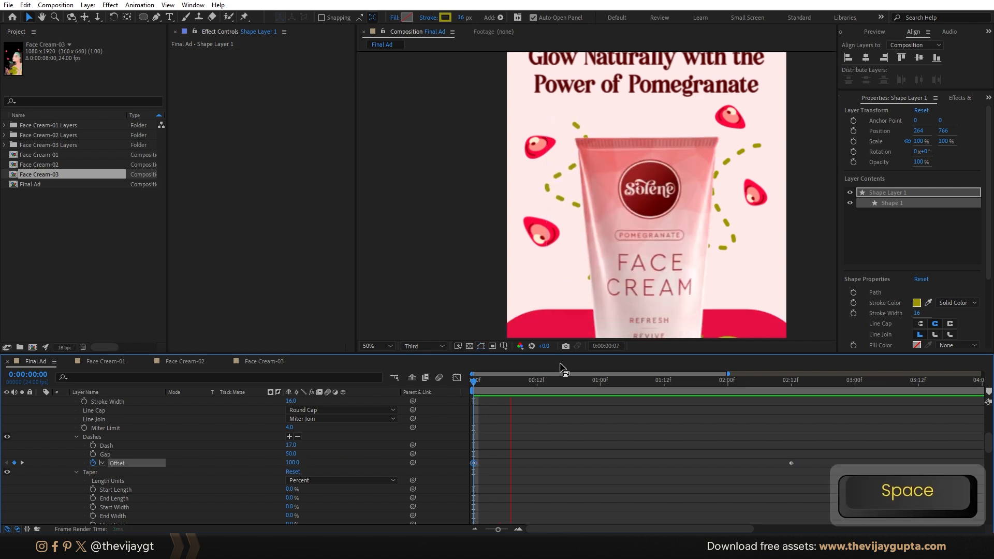
key("space")
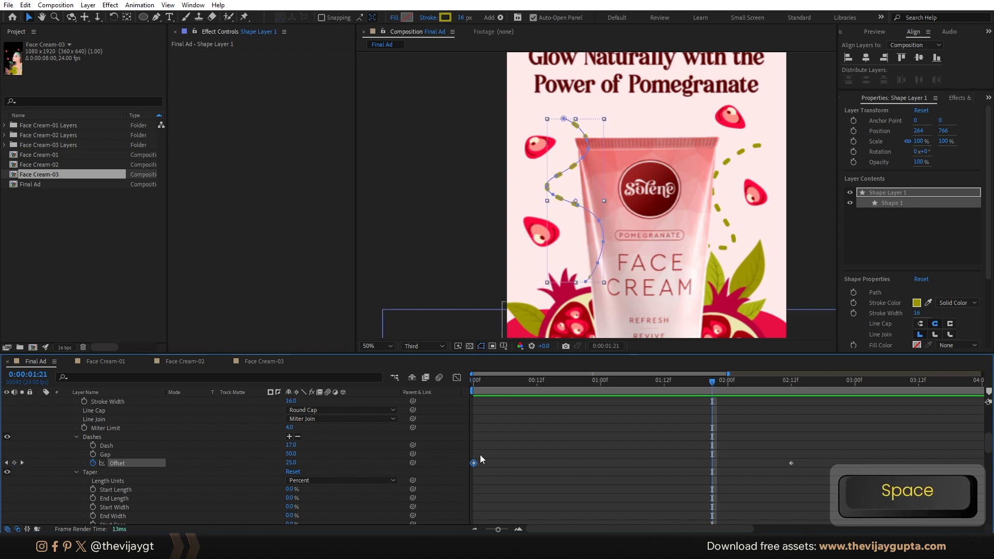
Step: Swap the dash Offset keyframes of Shape Layer 1, placing 0 at the first frame and 100 at 0:00:02:12, and preview the result
left_click_drag(473, 464, 649, 464)
left_click_drag(791, 464, 474, 465)
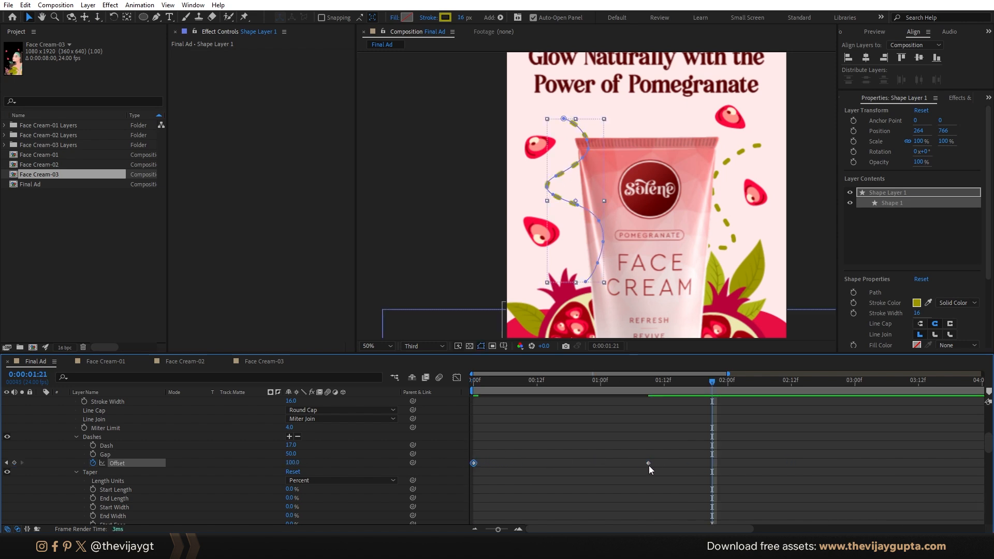
left_click_drag(649, 465, 765, 464)
scroll(774, 463, "up", 2)
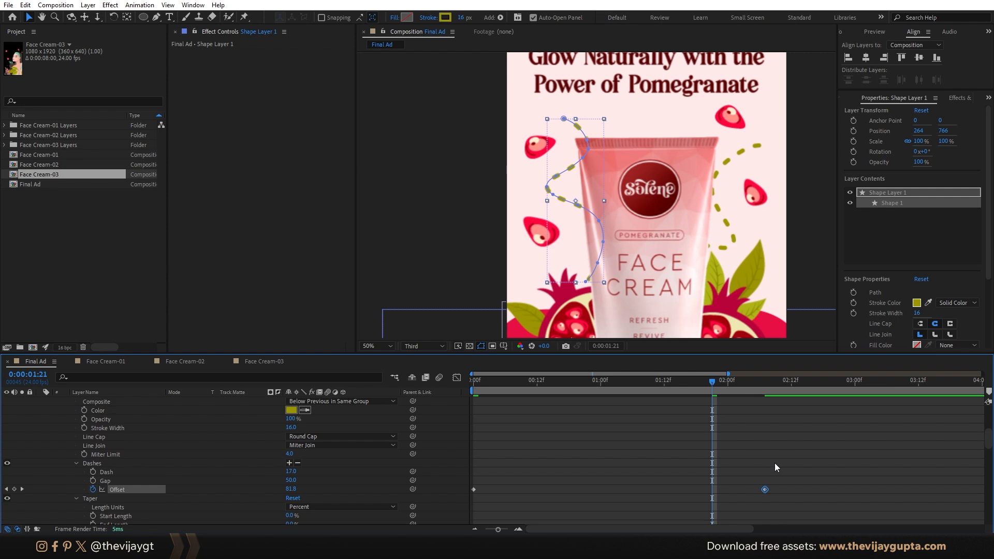
key("minus")
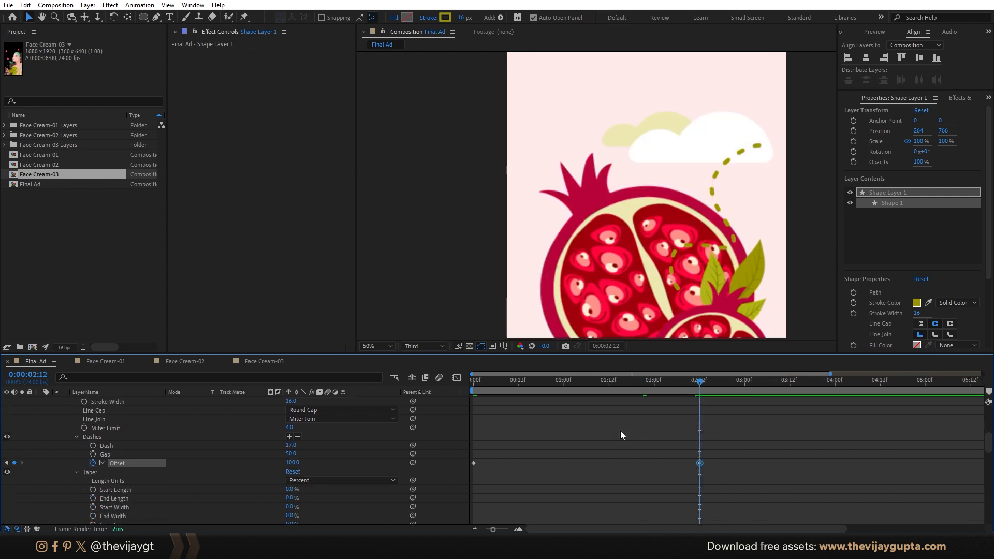
left_click_drag(627, 382, 472, 384)
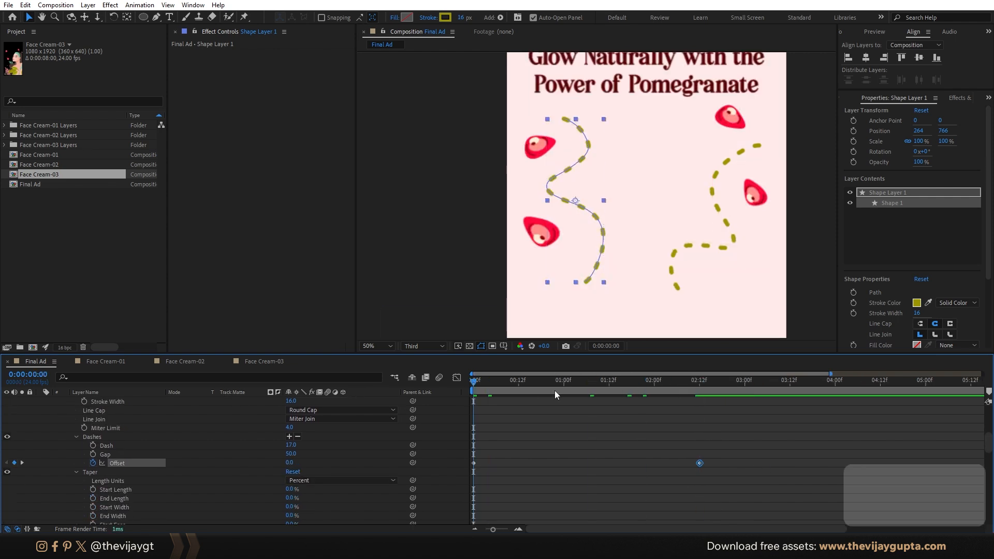
key("space")
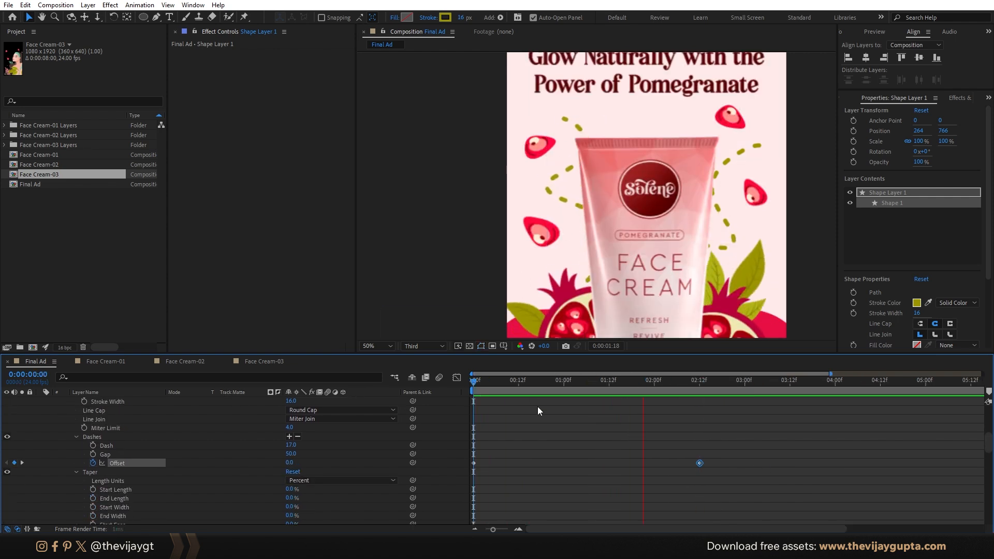
key("space")
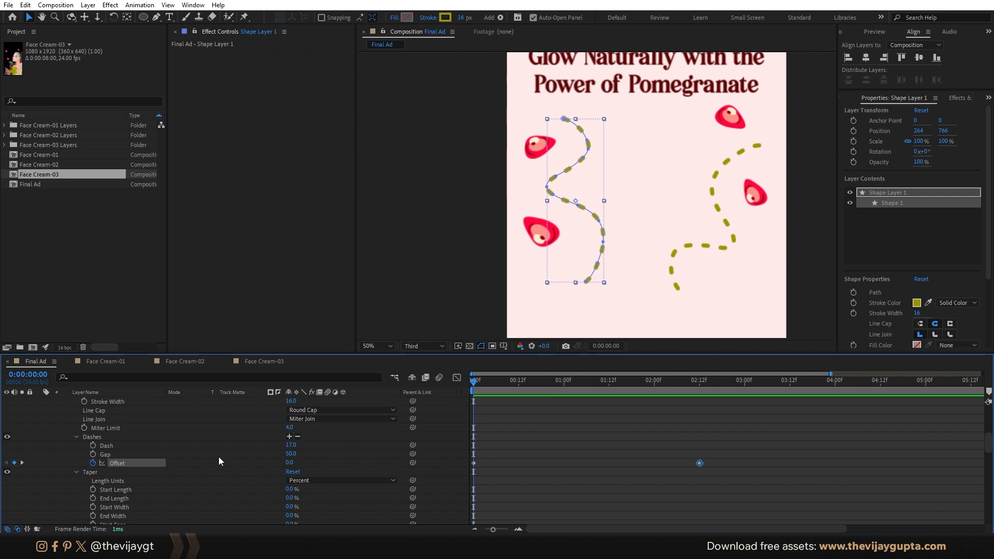
Step: Add Trim Paths to Shape Layer 1's contents and expand its settings
scroll(205, 457, "up", 5)
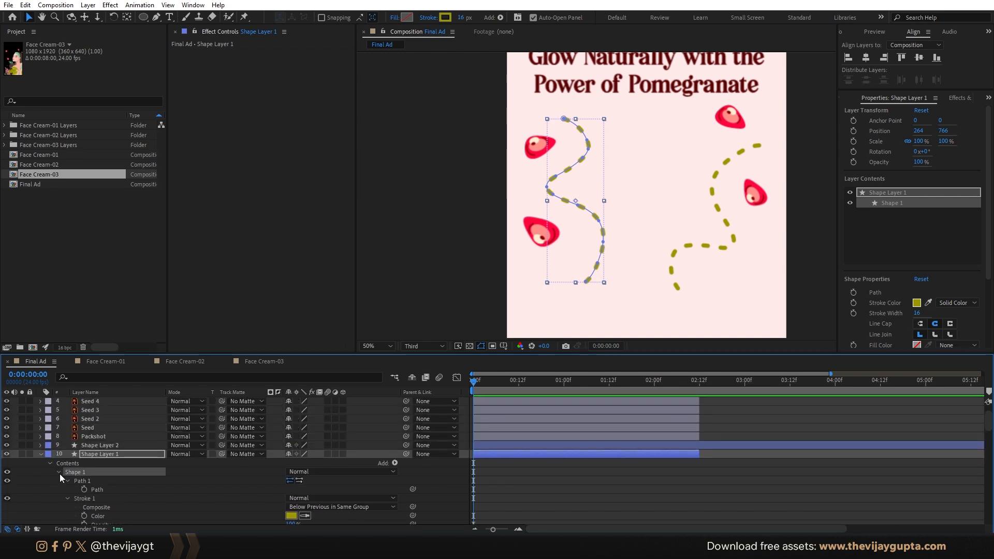
left_click(59, 472)
left_click(101, 463)
left_click(394, 463)
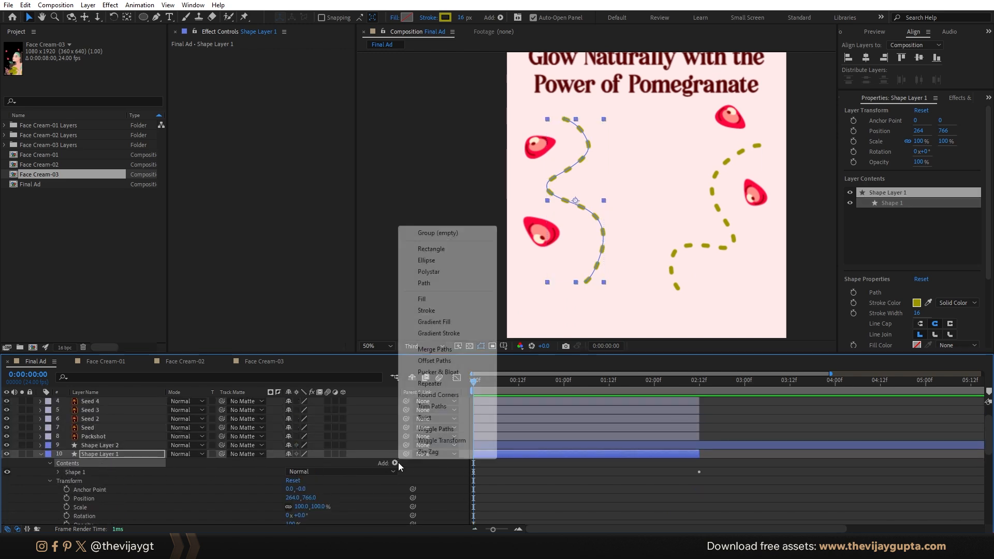
left_click(435, 408)
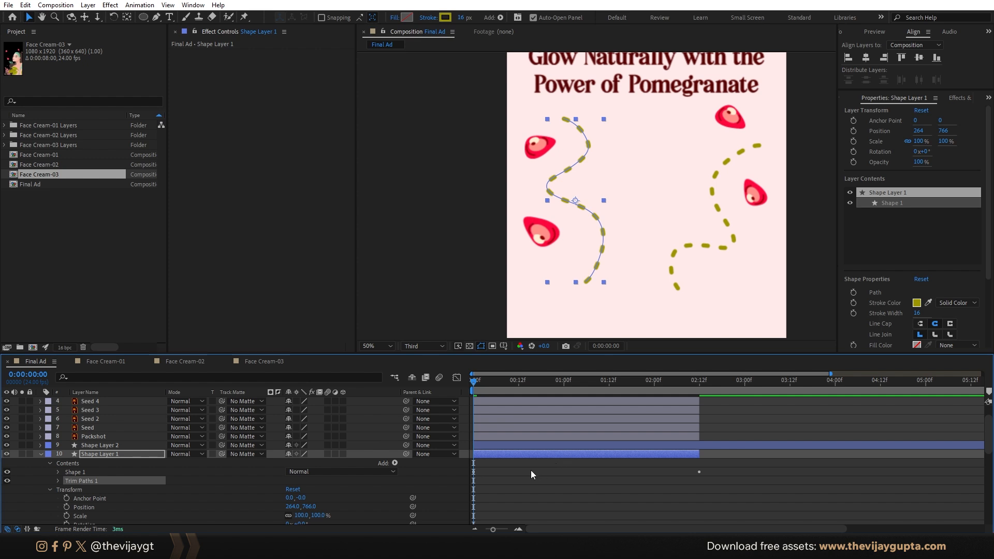
left_click(58, 480)
scroll(125, 493, "down", 1)
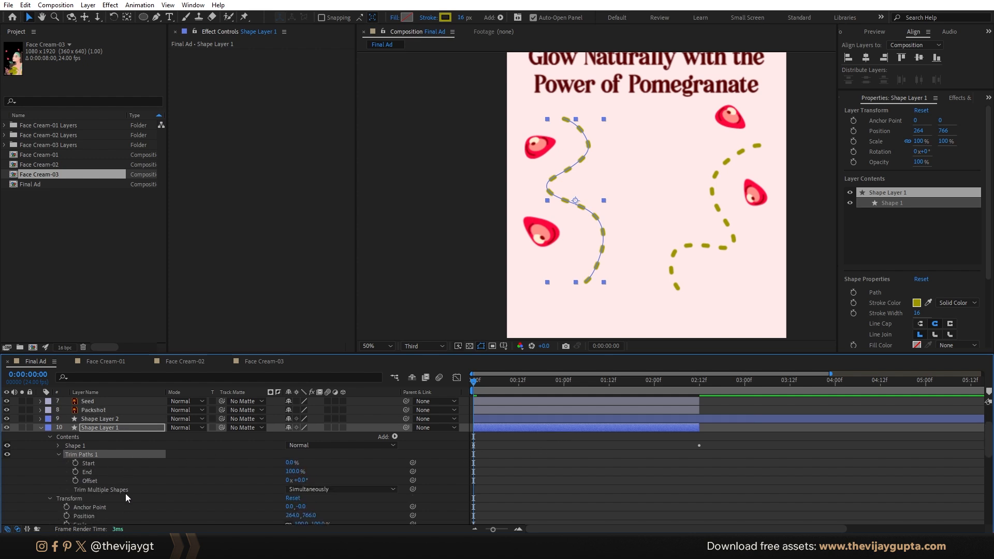
Step: Keyframe the Trim Paths Start of Shape Layer 1 from 100% at the first frame to 0% at 0:00:00:07, and preview it
left_click(76, 463)
type("10")
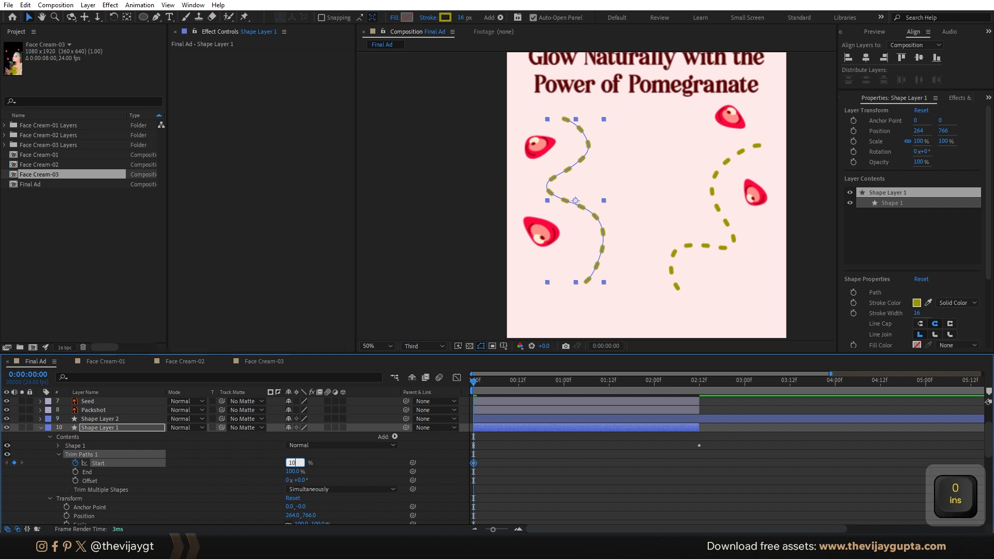
key("Return")
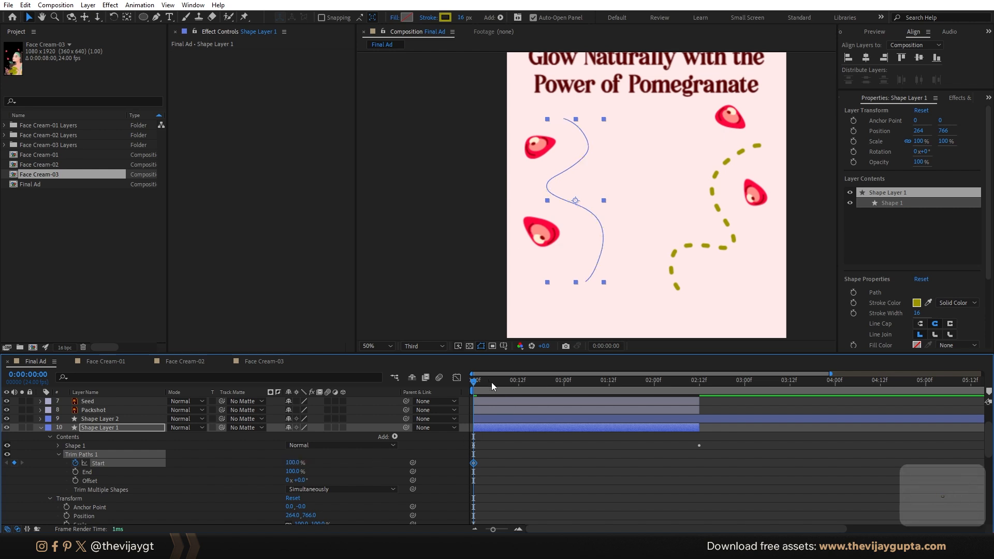
left_click_drag(491, 385, 501, 387)
left_click_drag(295, 464, 143, 466)
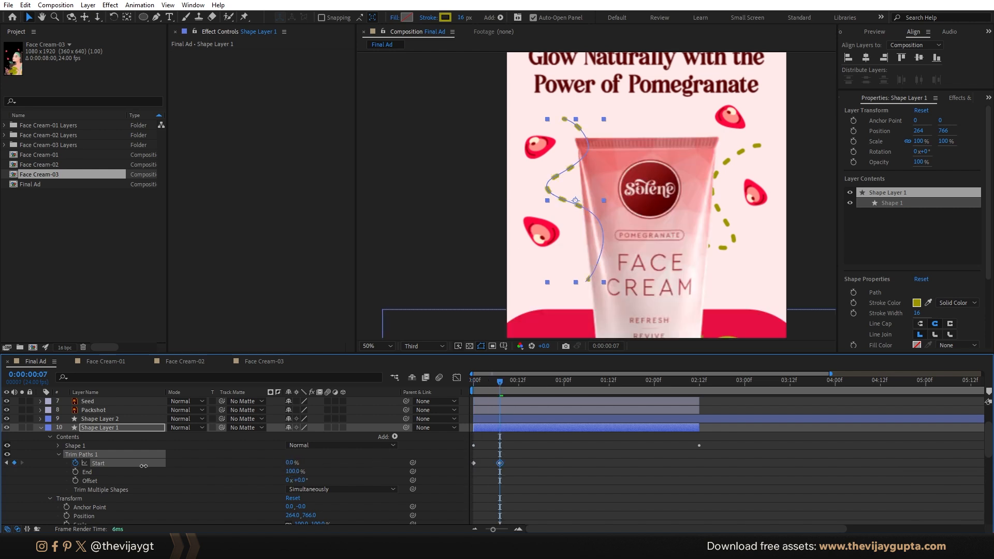
key("space")
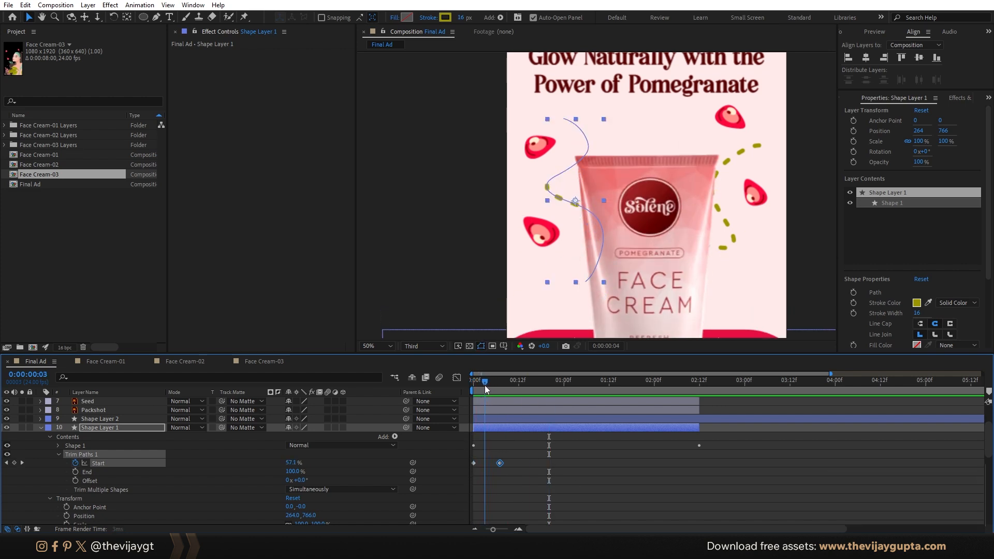
Step: Shift both Trim Paths Start keyframes of Shape Layer 1 forward by about two frames and preview the animation
left_click(474, 470)
left_click(476, 464)
left_click(480, 464)
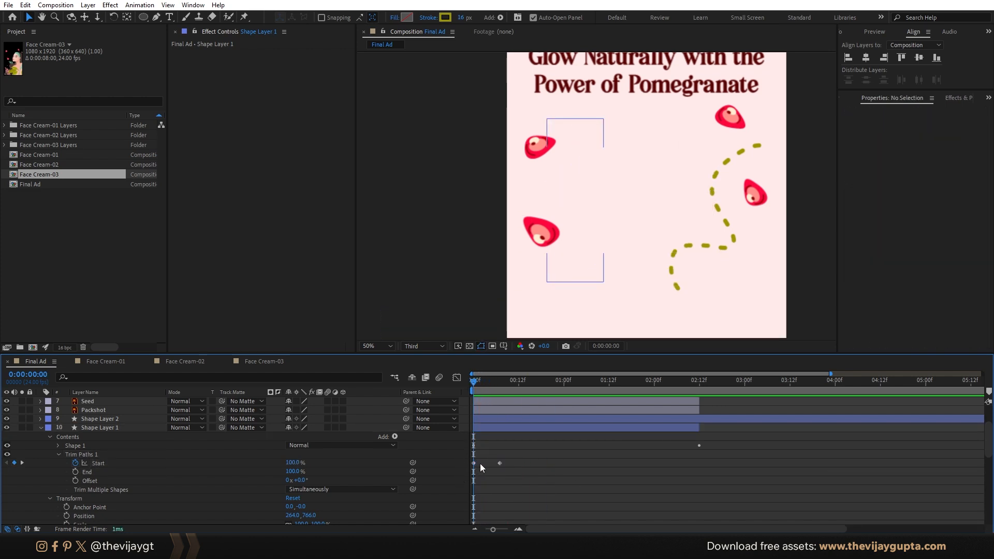
left_click_drag(478, 461, 508, 462)
key("space")
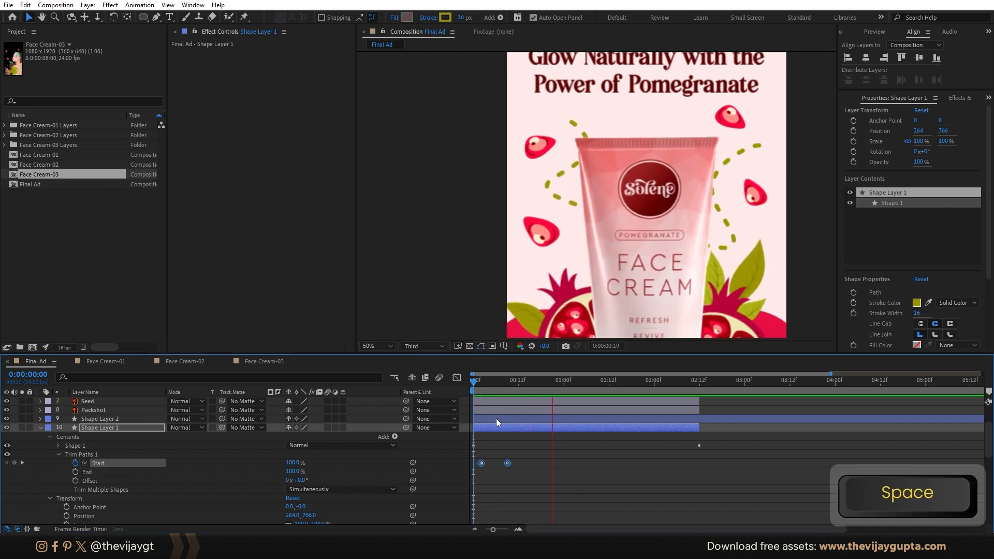
Step: Move the second Trim Paths Start keyframe of Shape Layer 1 to about 0:00:00:12 and preview the slower draw-on
left_click_drag(477, 389, 458, 393)
key("space")
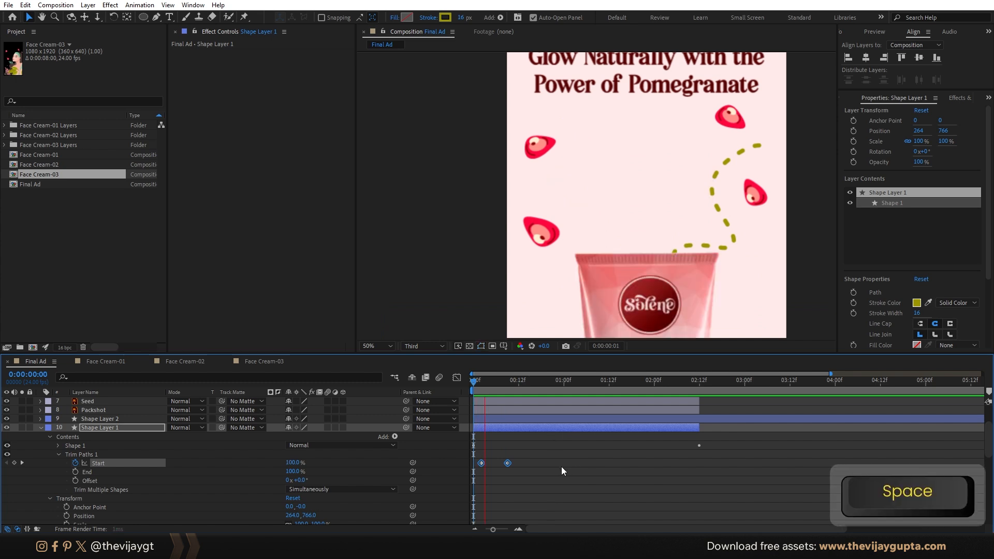
left_click(512, 461)
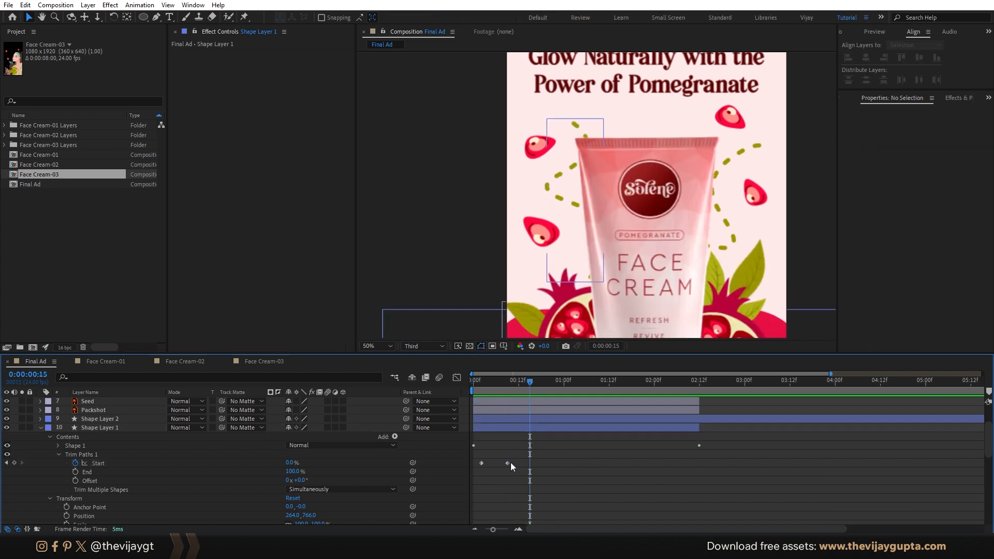
left_click(516, 464)
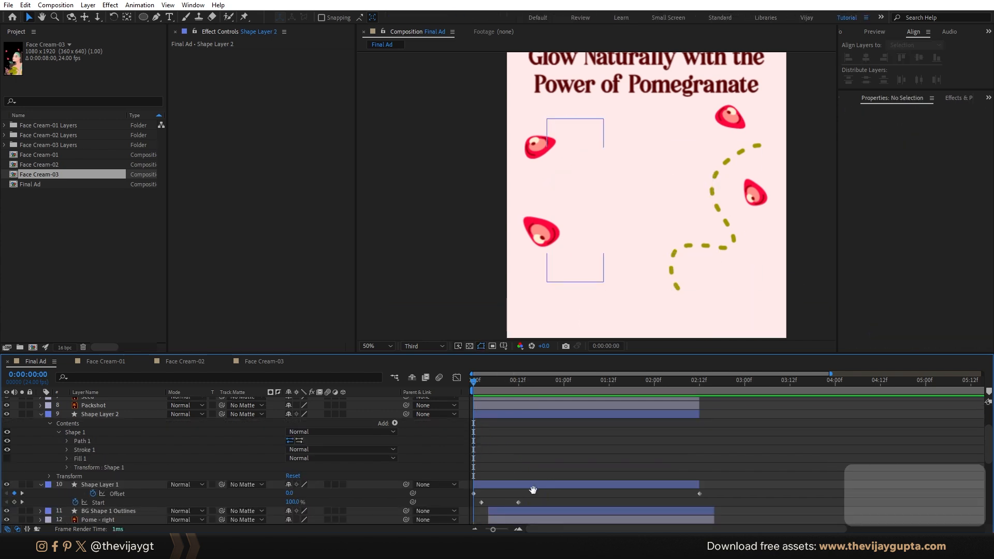
key("space")
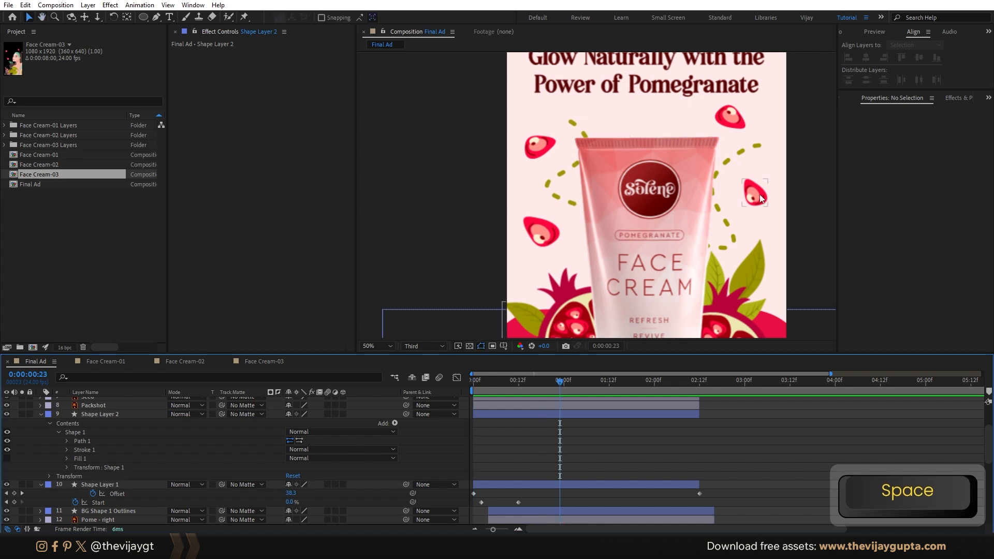
Step: Keyframe Shape Layer 2's dash Offset through 0:00:02:12 and its Trim Paths End up to 100% between about frames 4 and 13, and preview
left_click(727, 226)
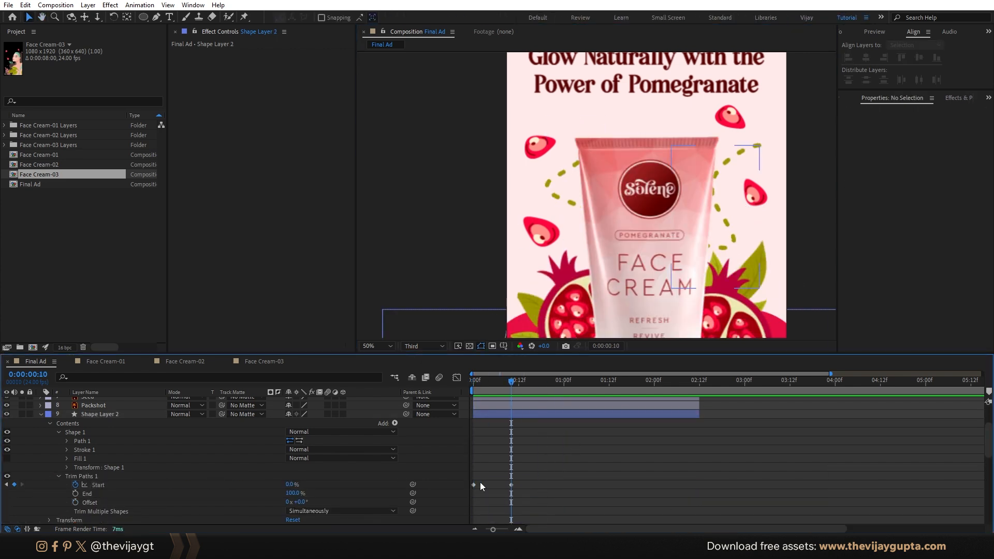
key("Delete")
key("ctrl+z")
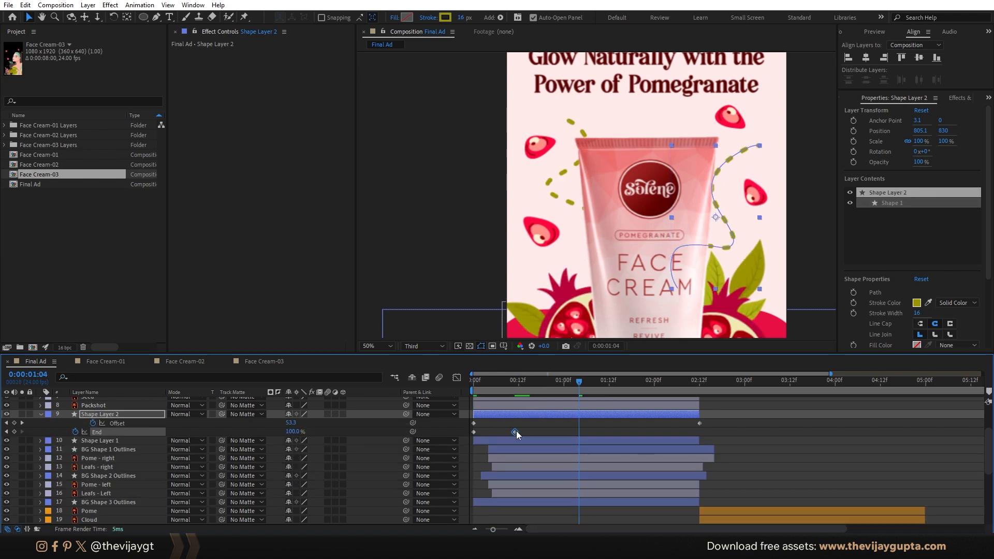
key("space")
key("space")
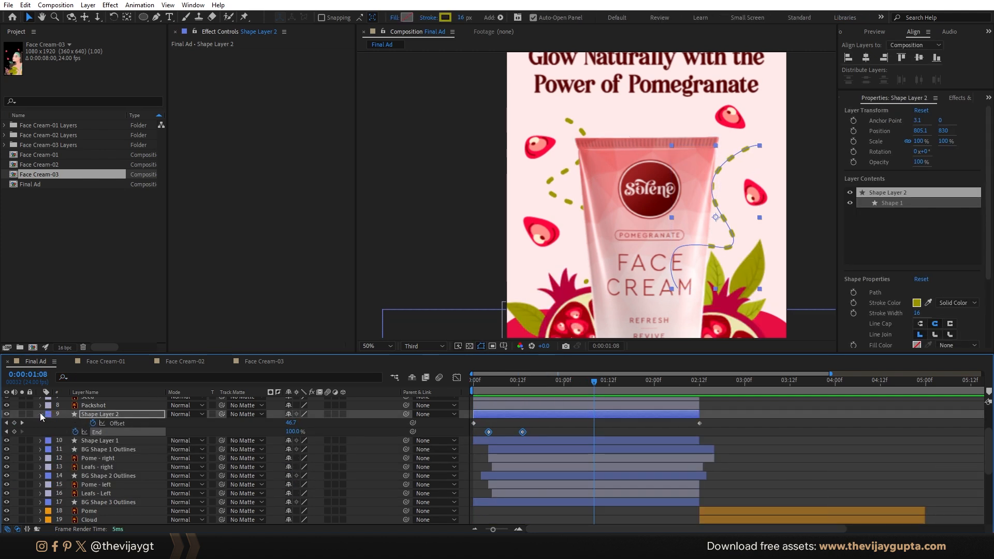
left_click(41, 415)
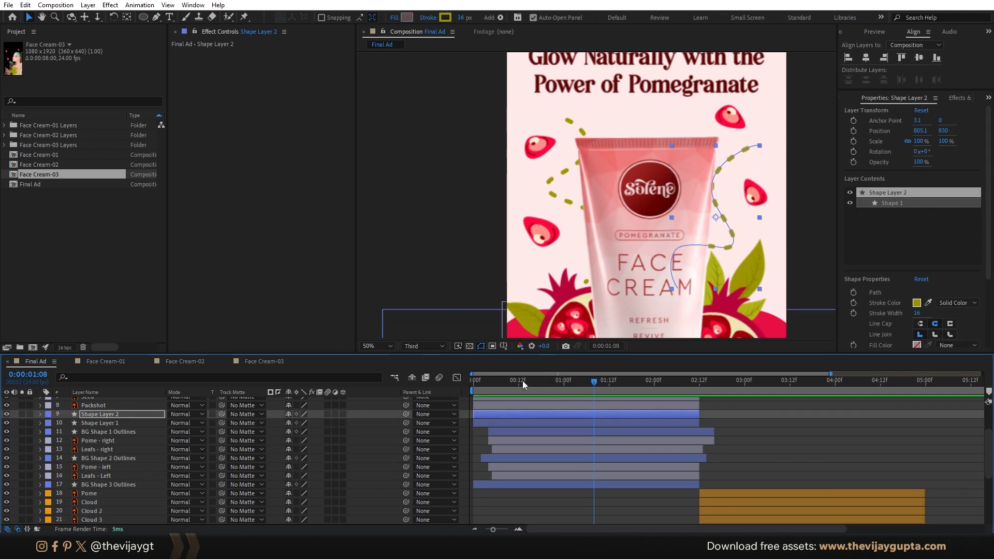
left_click_drag(503, 381, 296, 395)
key("space")
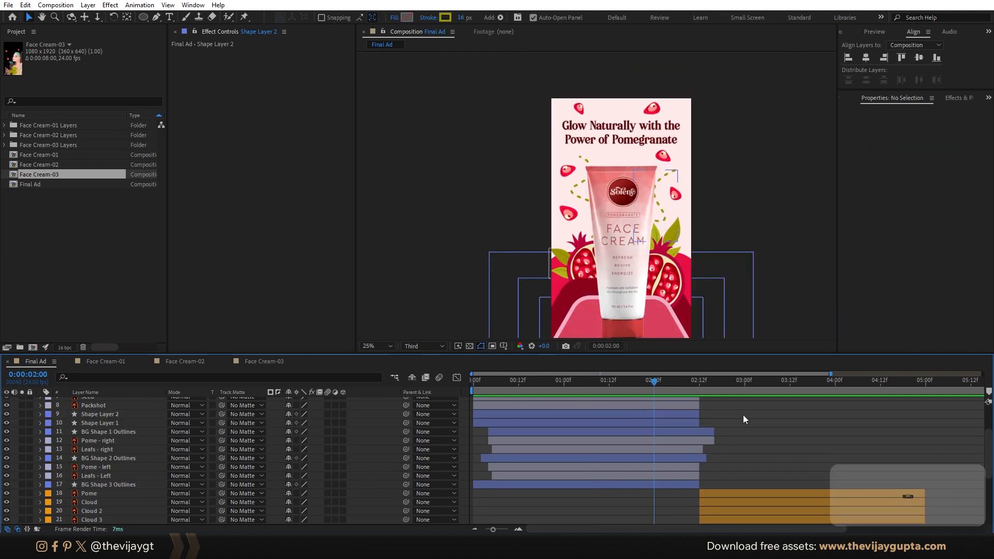
Step: Add the expression wiggle(0.1,600) to the Rotation of Seed 2 and preview it from the first frame
left_click(569, 173)
left_click(580, 111)
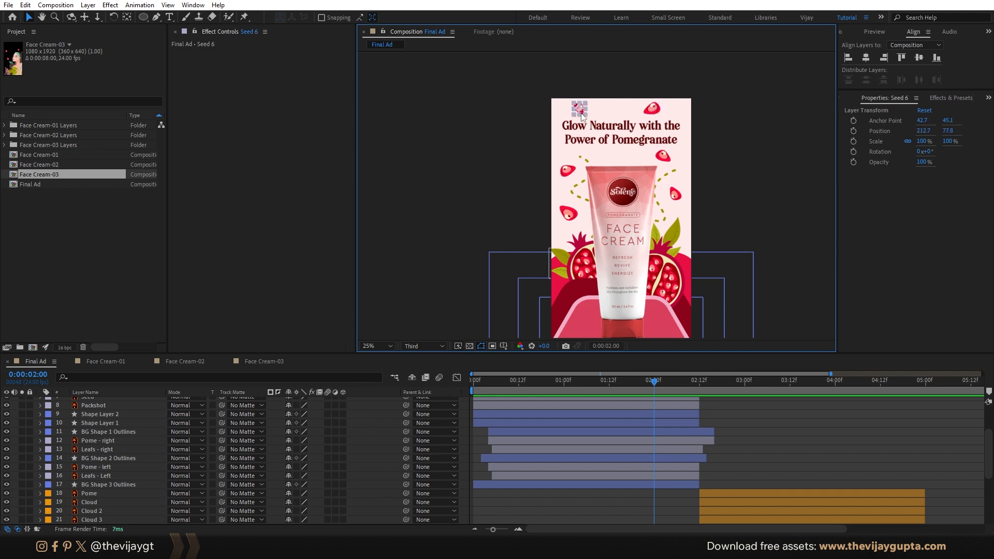
left_click(675, 193)
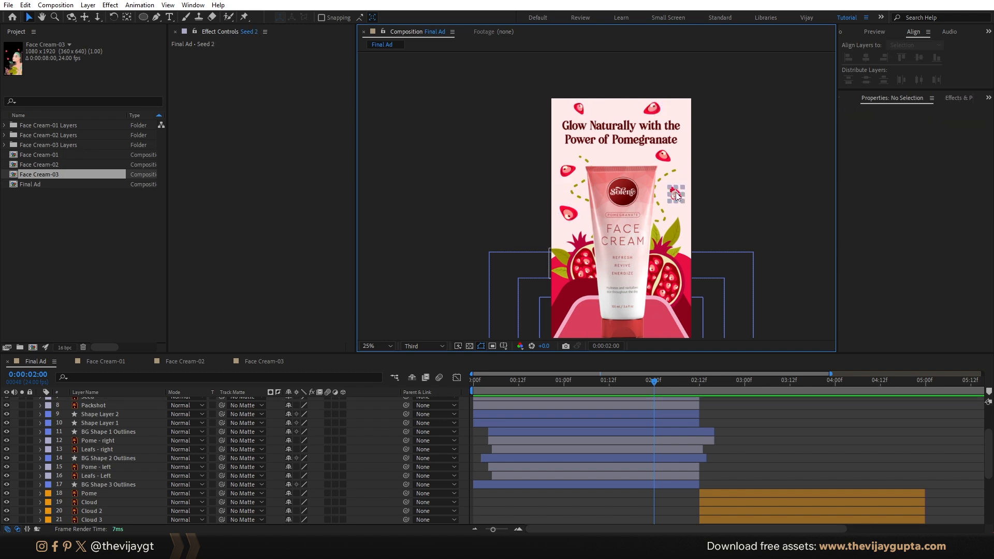
scroll(543, 412, "up", 3)
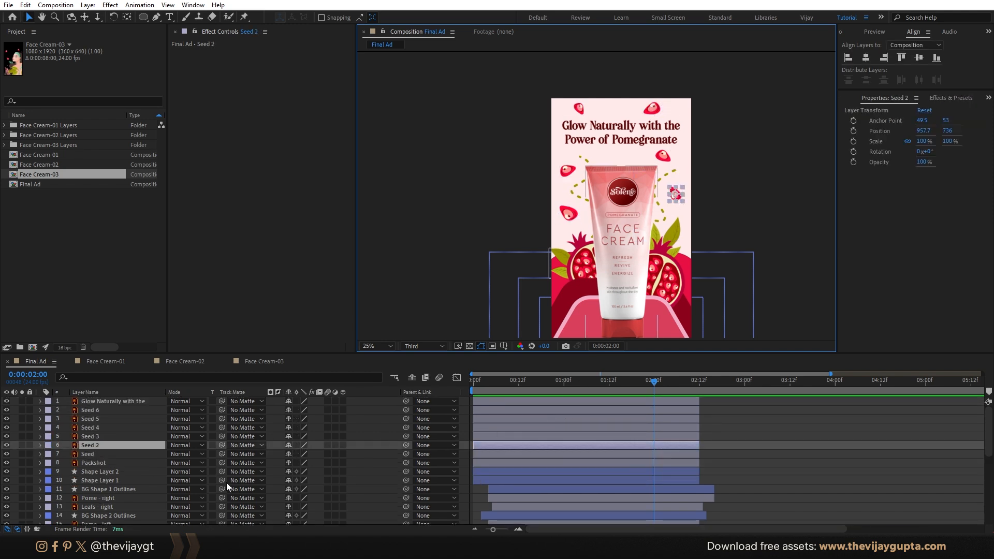
key("r")
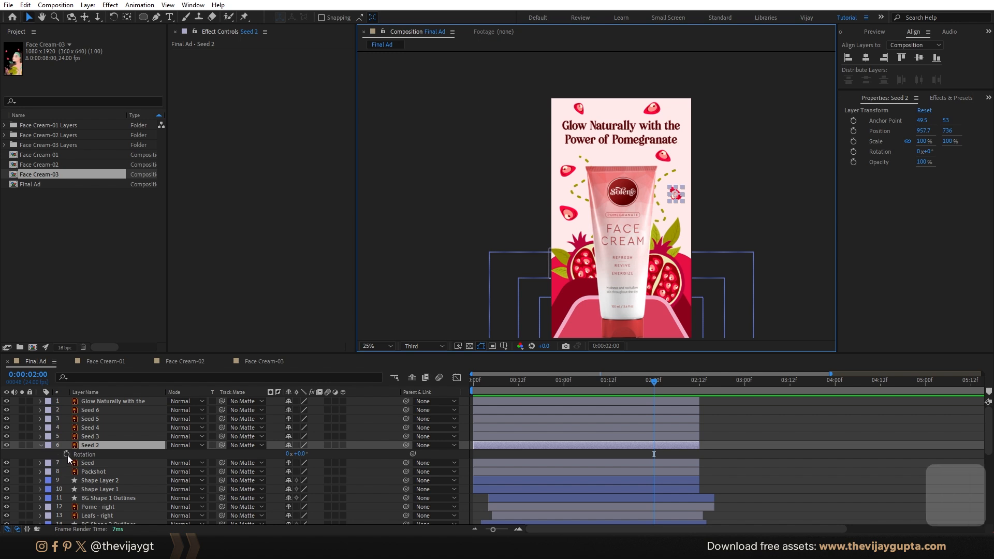
left_click(66, 454, "alt")
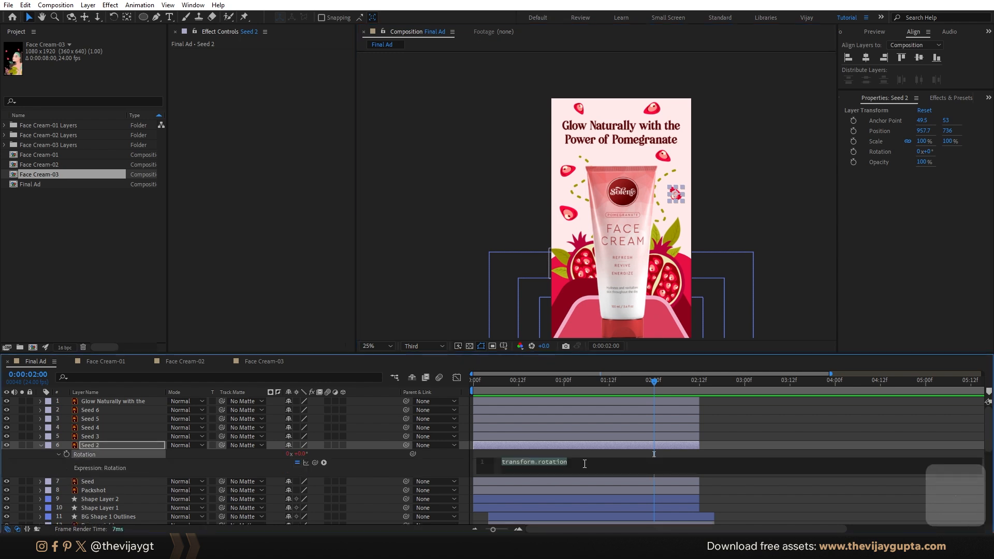
type("wigg")
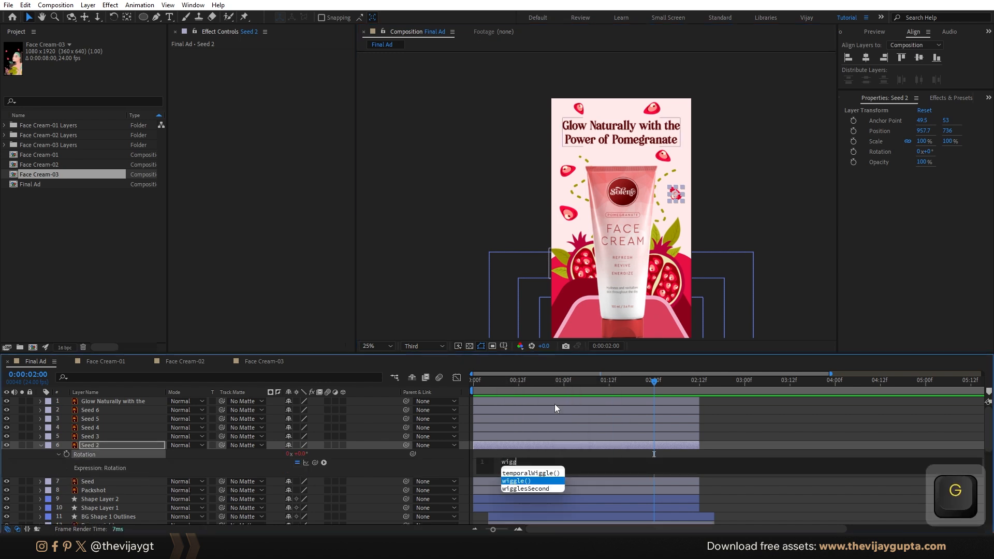
key("Tab")
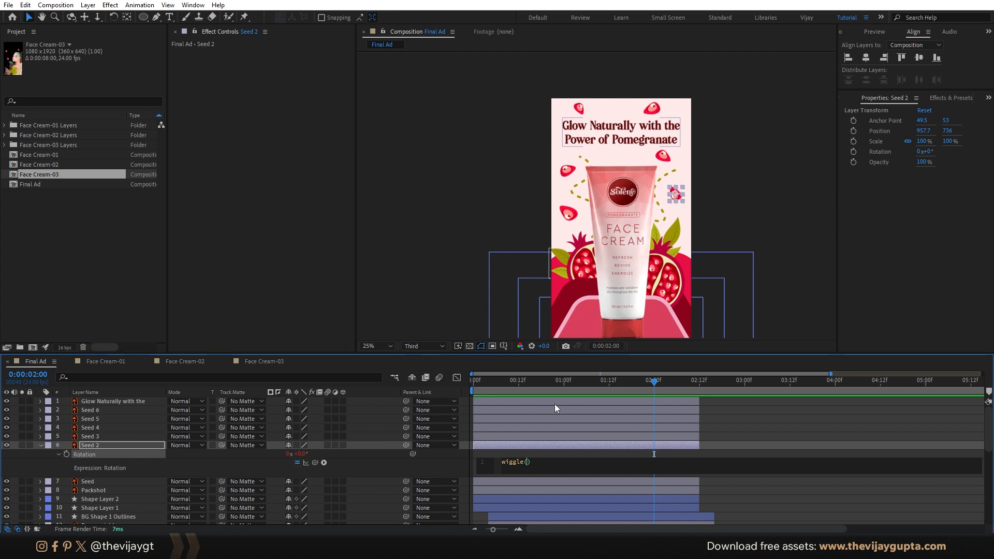
type("0.1")
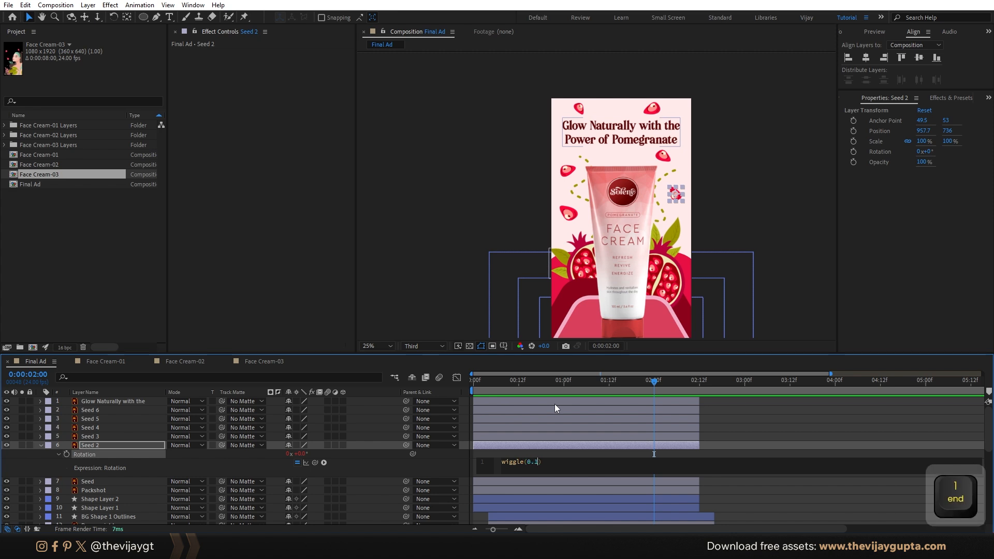
type(",600")
left_click(576, 447)
key("Home")
key("space")
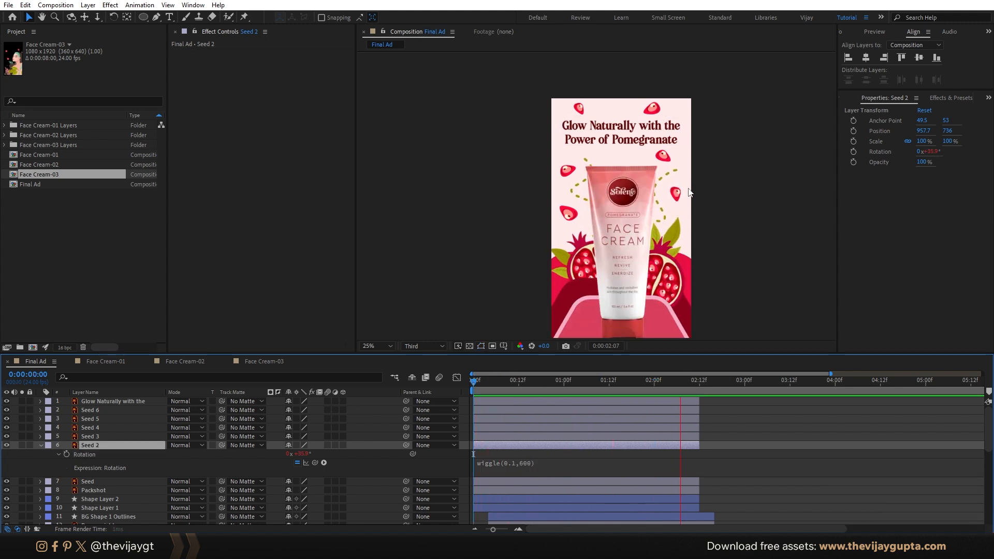
key("space")
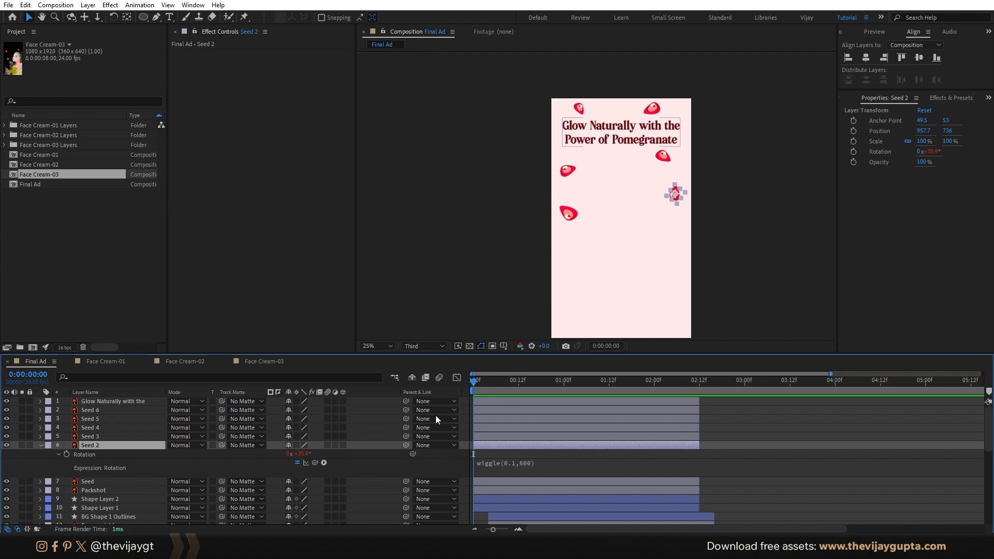
Step: Reduce the wiggle amplitude in Seed 2's Rotation expression to 300 and preview the motion
left_click(526, 464)
left_click(542, 462)
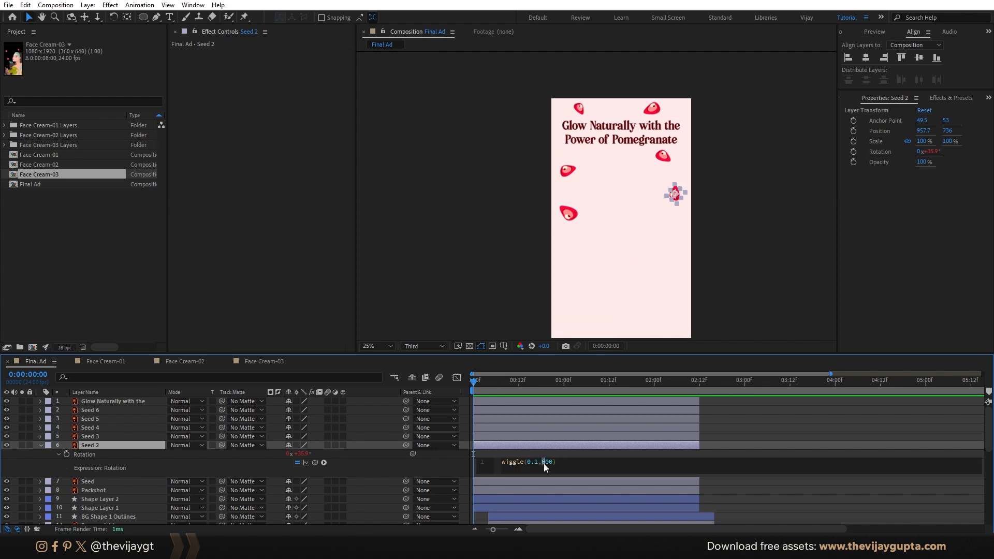
type("3")
key("Return")
key("space")
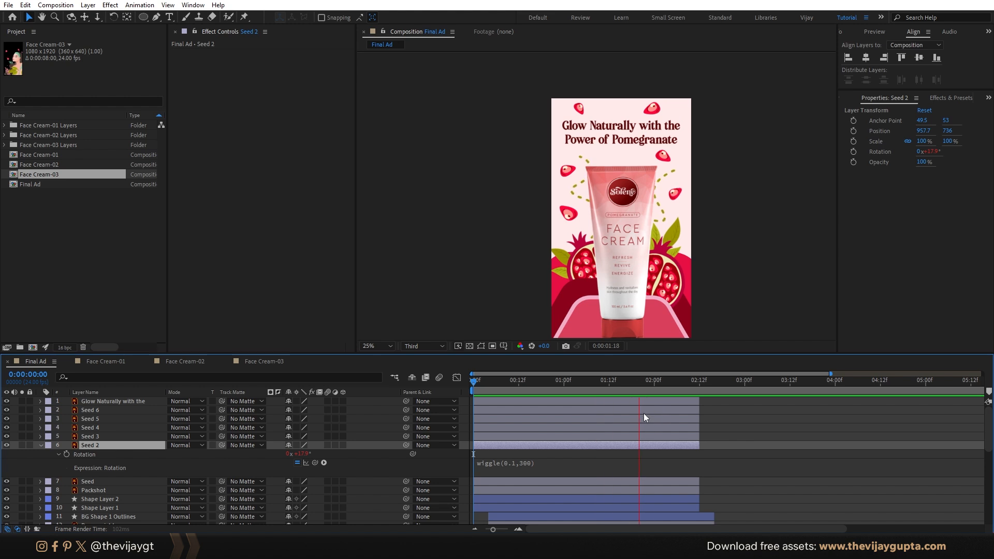
key("space")
Step: Copy only the Rotation expression of Seed 2 and paste it onto Seed, Seed 3, Seed 4, Seed 5 and Seed 6
right_click(88, 453)
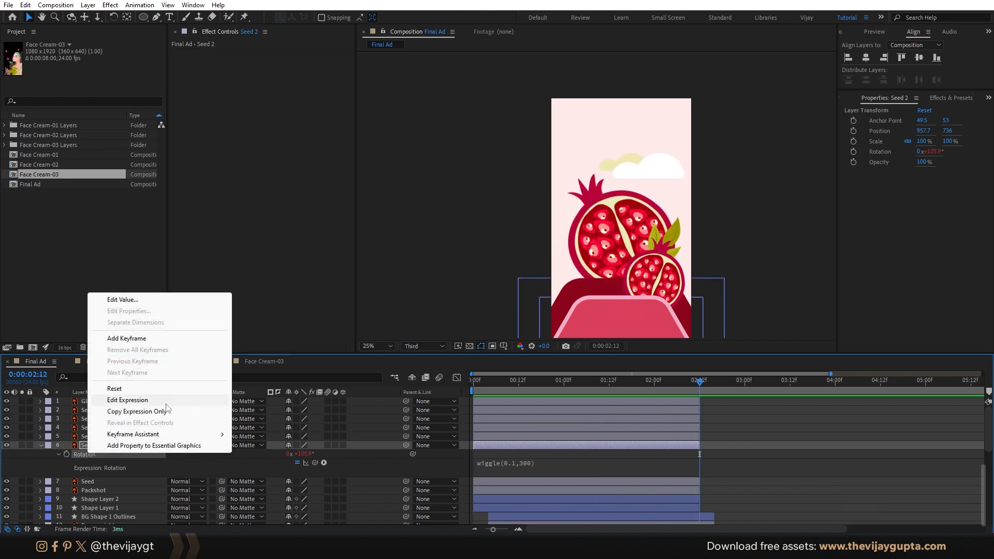
left_click(135, 412)
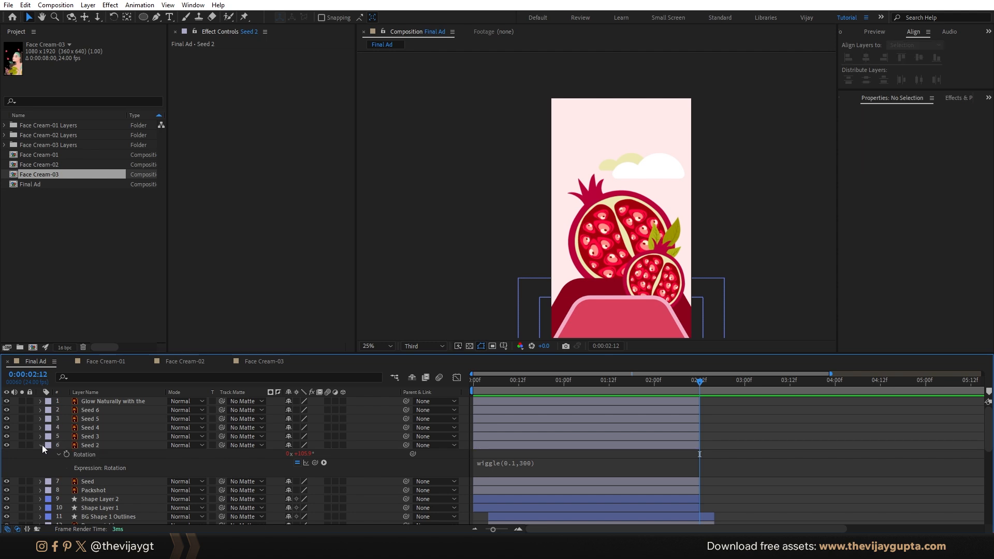
left_click(42, 445)
left_click(100, 447)
left_click(104, 436)
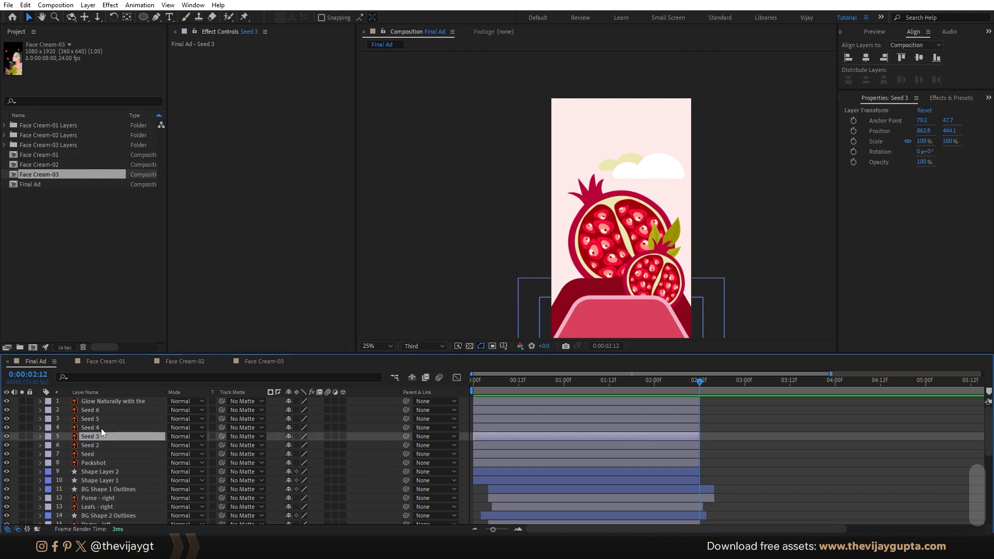
left_click(101, 428, "ctrl")
left_click(101, 419, "ctrl")
left_click(101, 410, "ctrl")
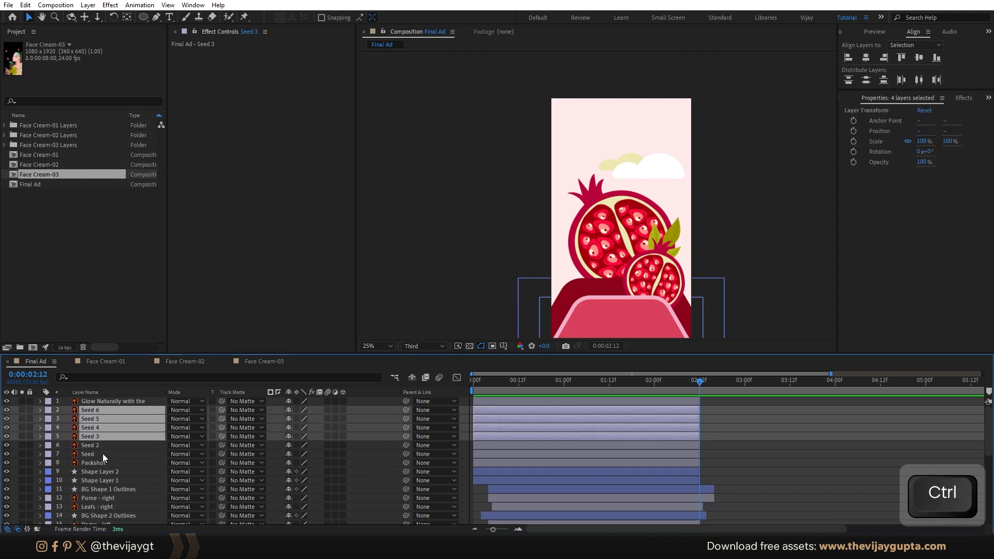
left_click(102, 454, "ctrl")
left_click_drag(505, 383, 449, 410)
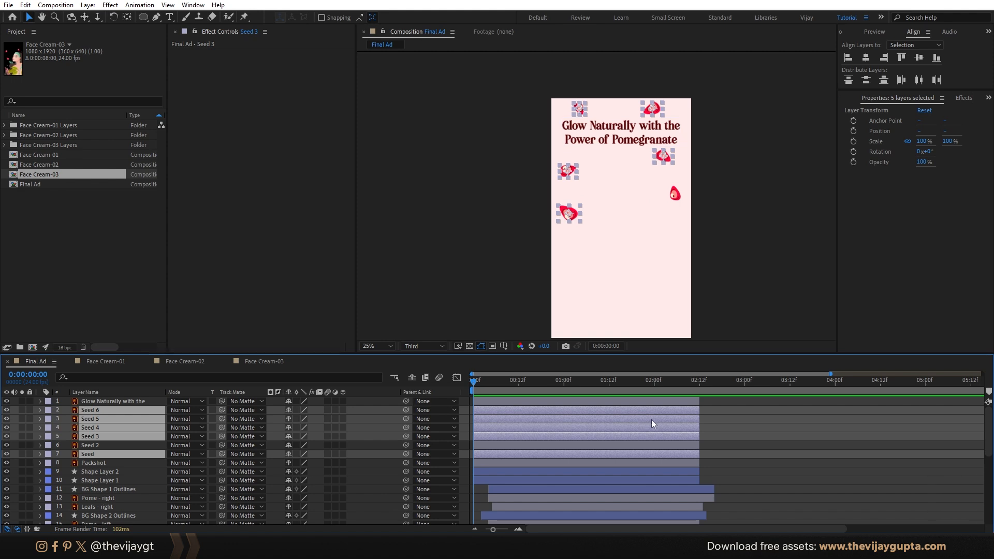
key("v")
Step: Preview the first scene and scrub through its end to check the seed rotation and the change to the following scene
key("space")
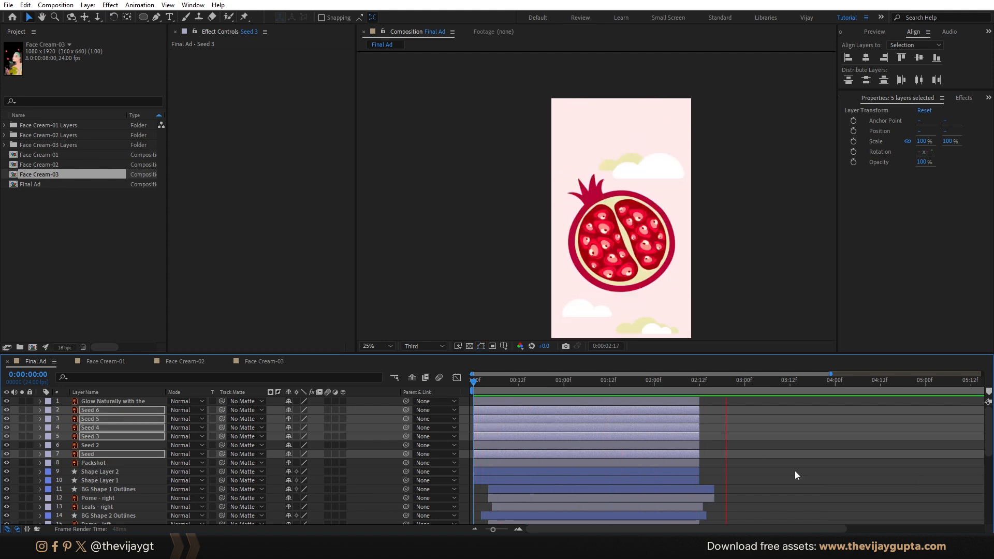
key("space")
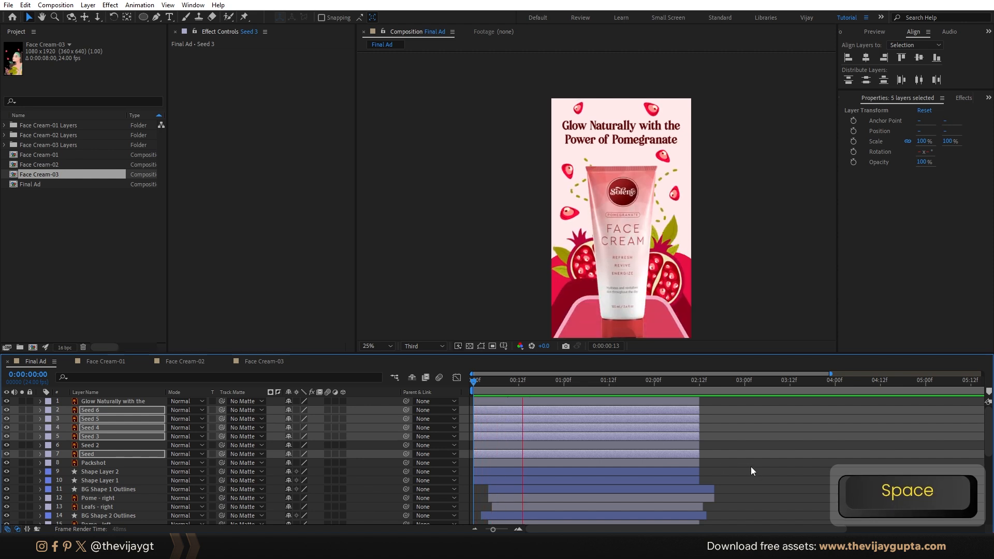
key("space")
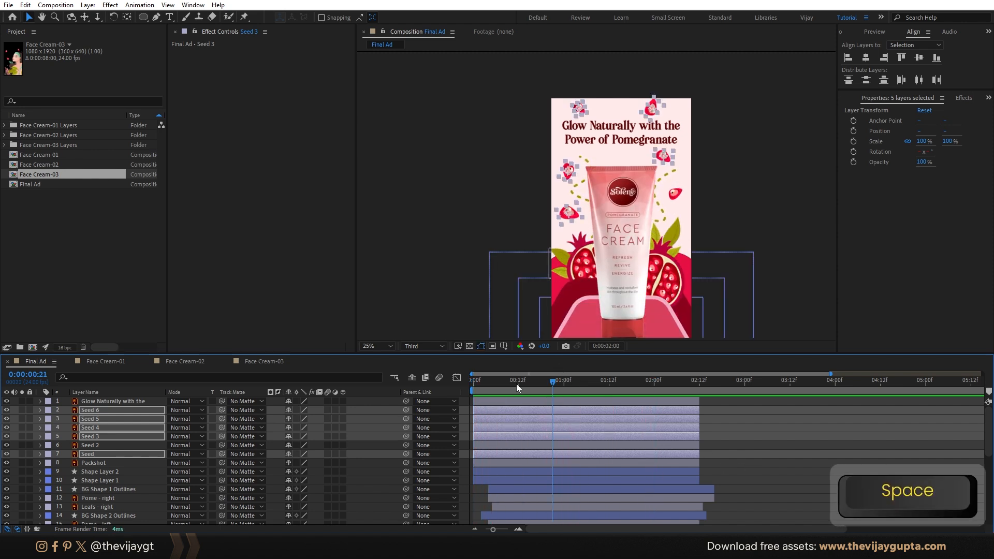
key("space")
key("space")
scroll(633, 279, "down", 1)
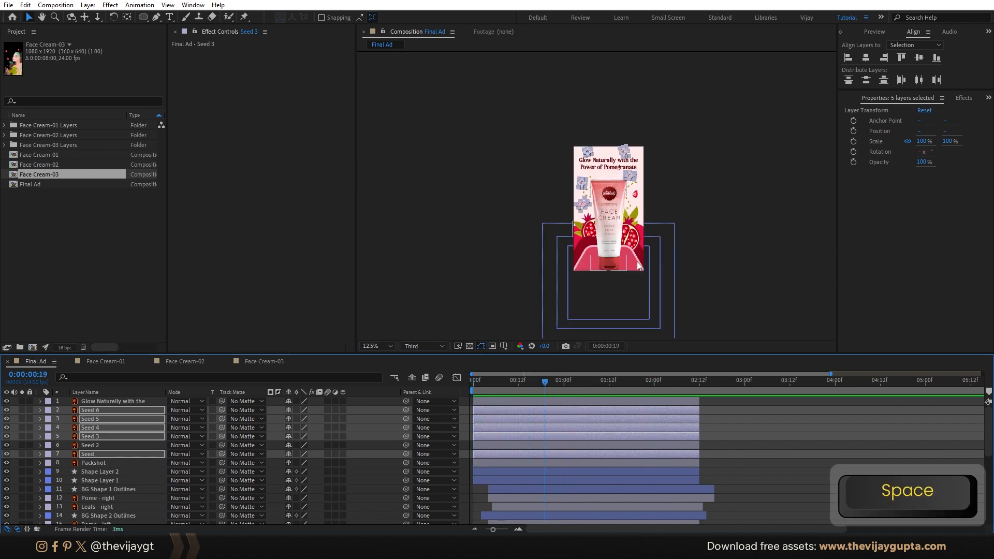
scroll(632, 279, "up", 1)
left_click(752, 244)
left_click_drag(588, 388, 718, 384)
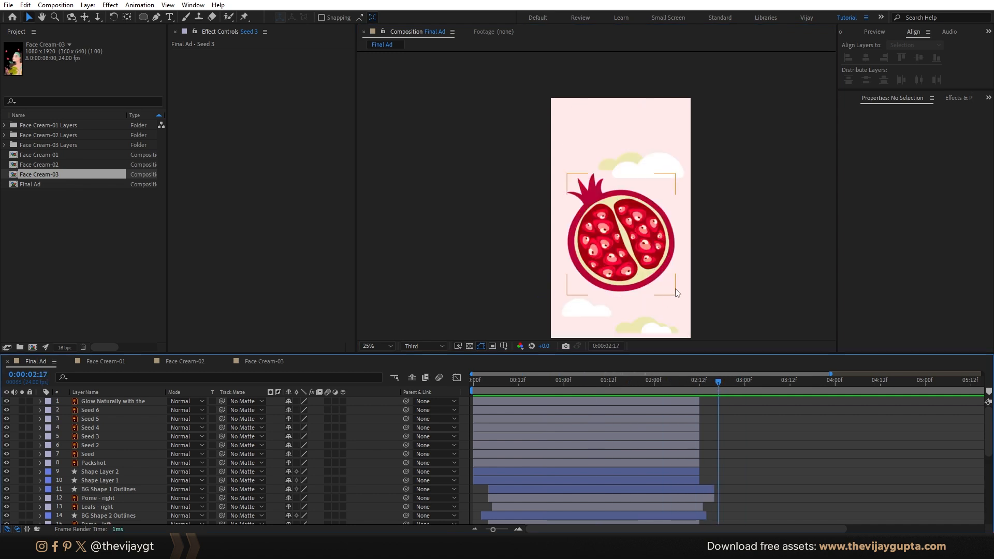
left_click(591, 383)
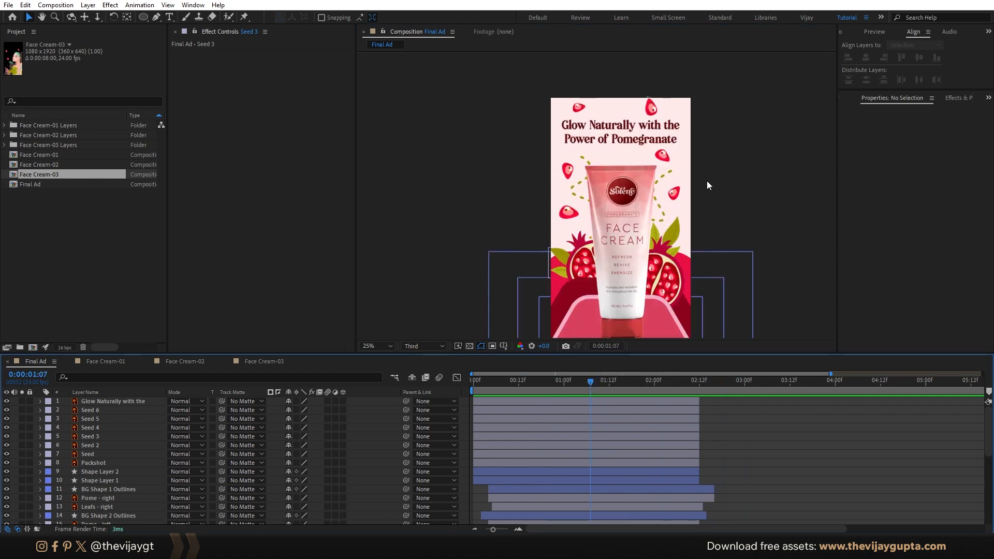
left_click_drag(590, 384, 649, 385)
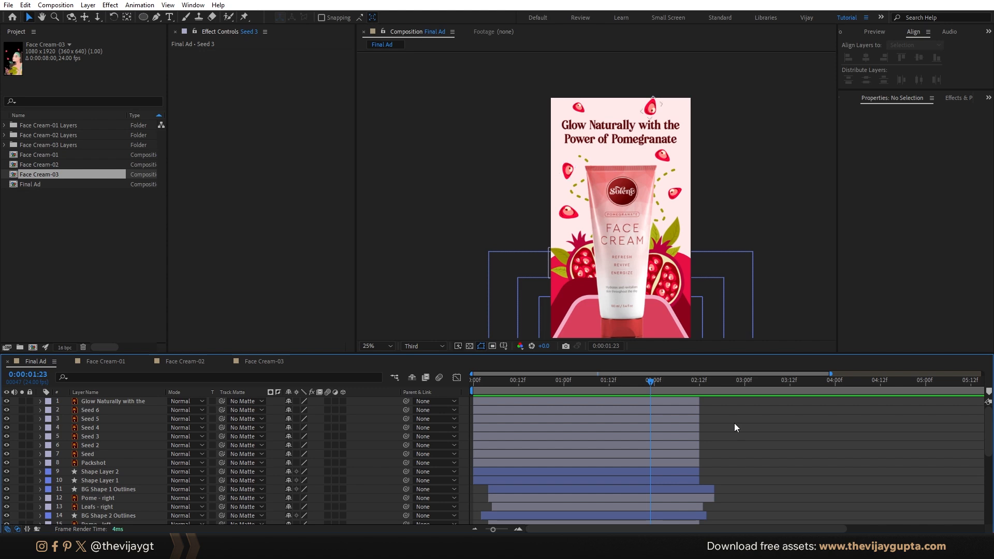
Step: Add a new null object to the Final Ad composition
left_click(88, 5)
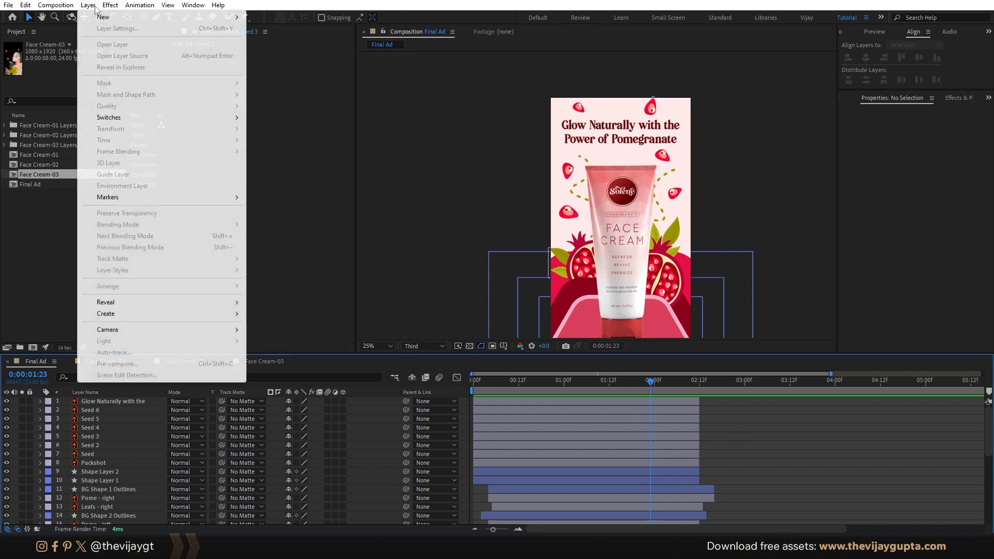
mouse_move(104, 17)
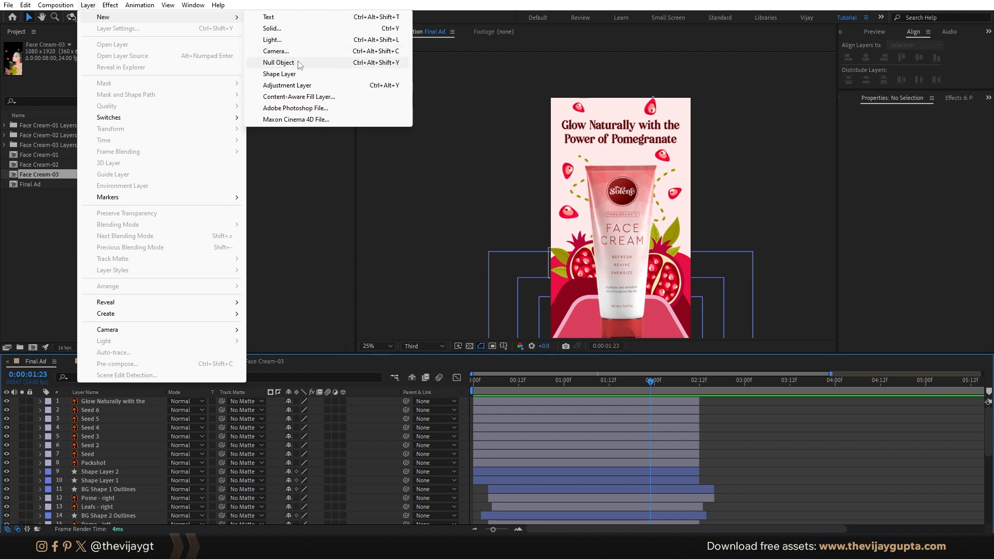
left_click(280, 62)
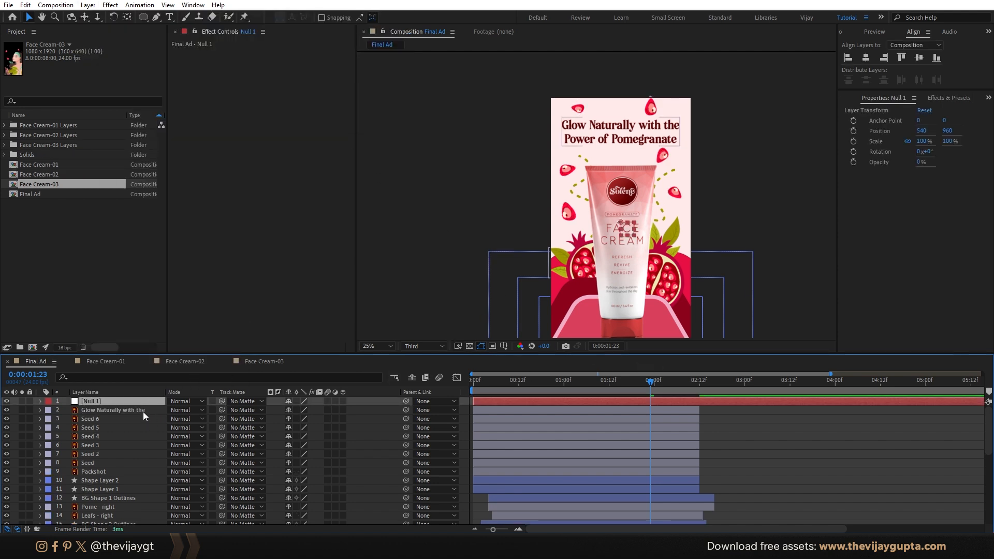
Step: Parent all first-scene layers, from the Glow Naturally headline down to BG Shape 3 Outlines, to the Null 1 layer
left_click(144, 415)
scroll(145, 415, "down", 1)
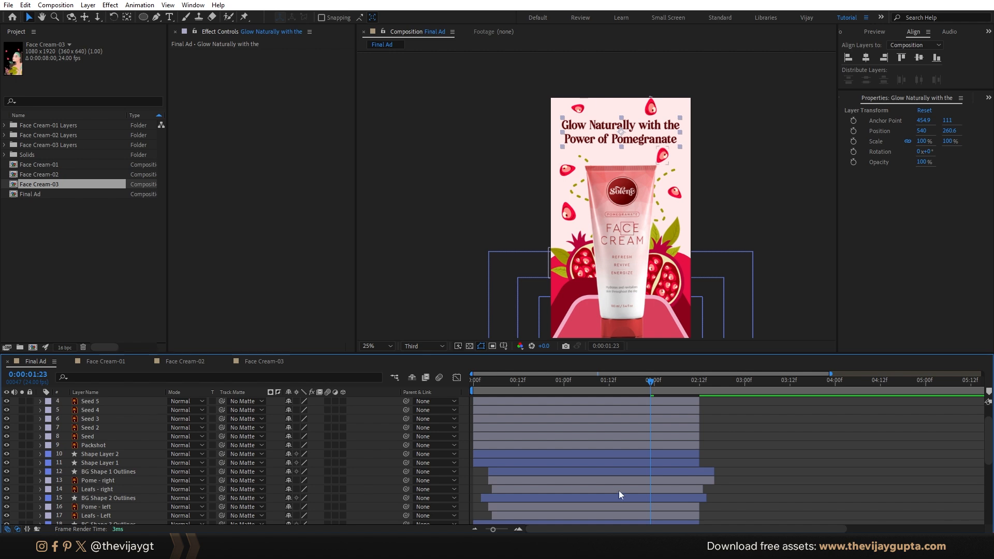
scroll(621, 495, "down", 2)
left_click(595, 503, "shift")
scroll(581, 502, "up", 3)
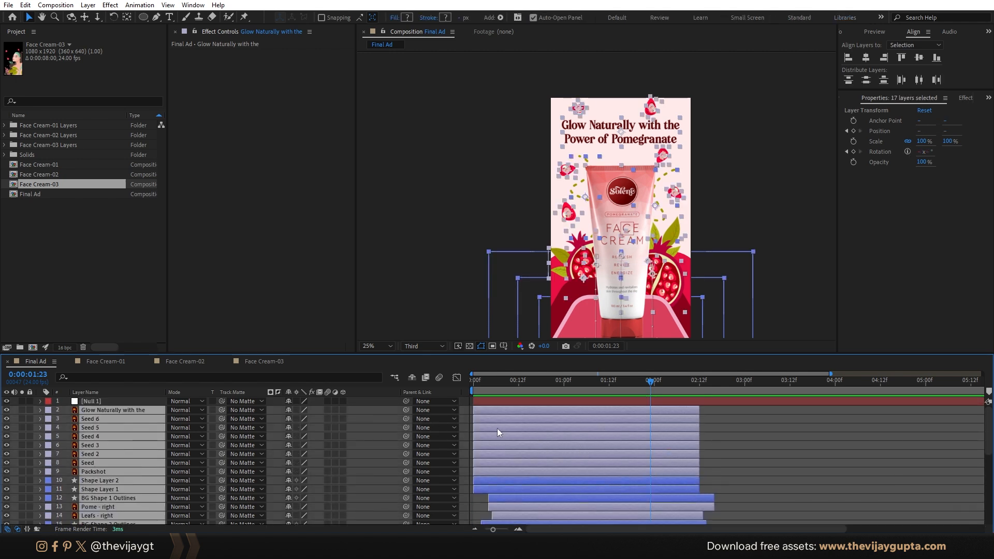
scroll(277, 426, "down", 3)
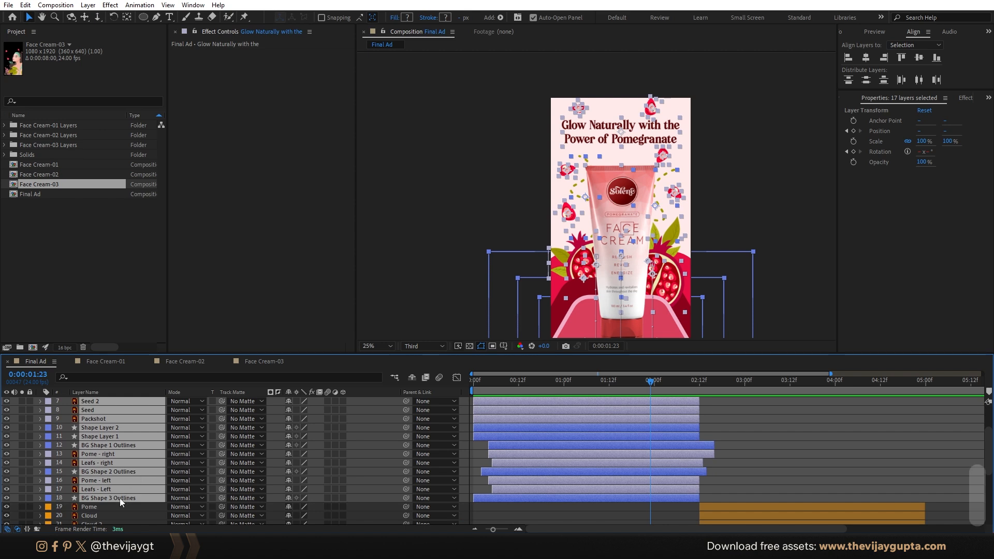
left_click(636, 382)
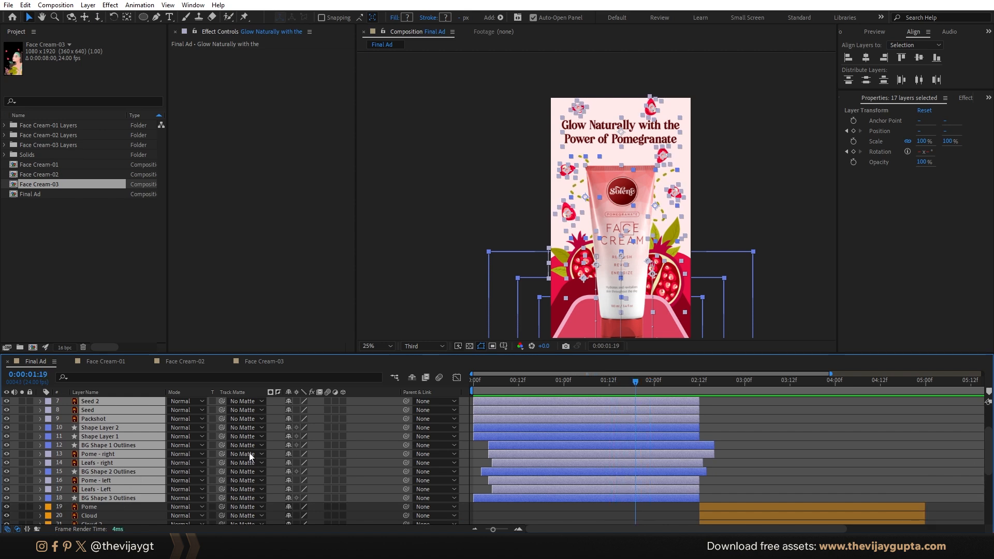
scroll(139, 468, "up", 3)
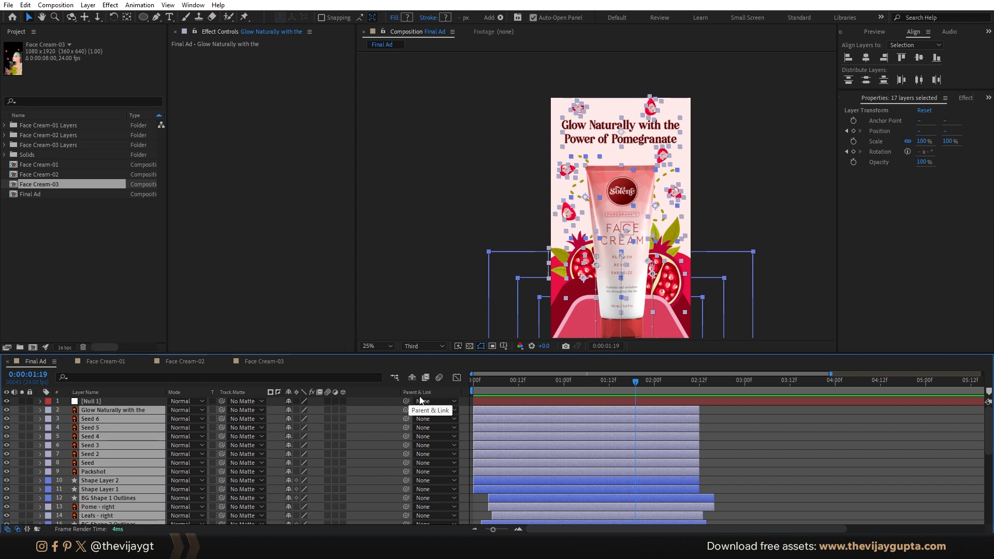
left_click(18, 529)
left_click(18, 530)
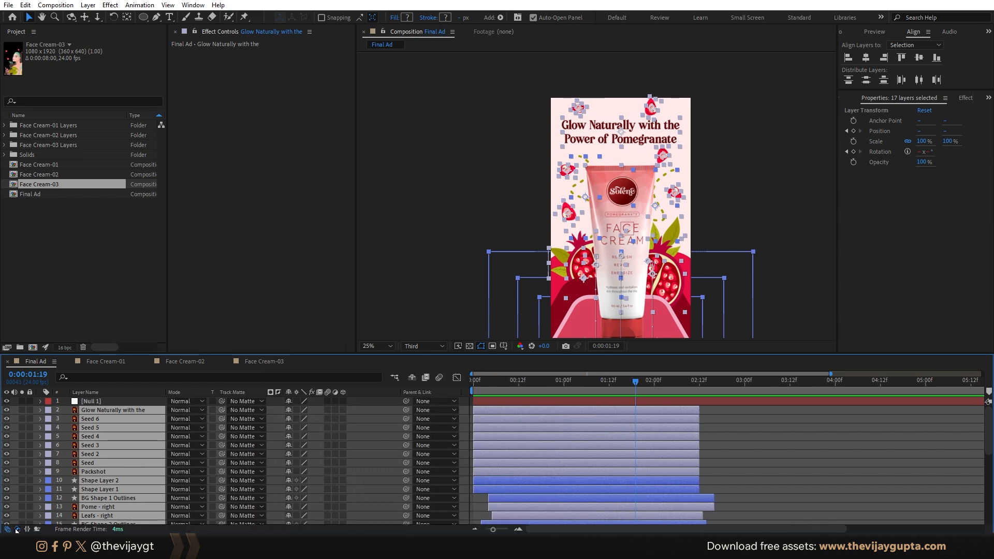
left_click(17, 529)
left_click(17, 529)
left_click_drag(405, 410, 94, 404)
Step: Rename the null layer as Shot 1
left_click(112, 404)
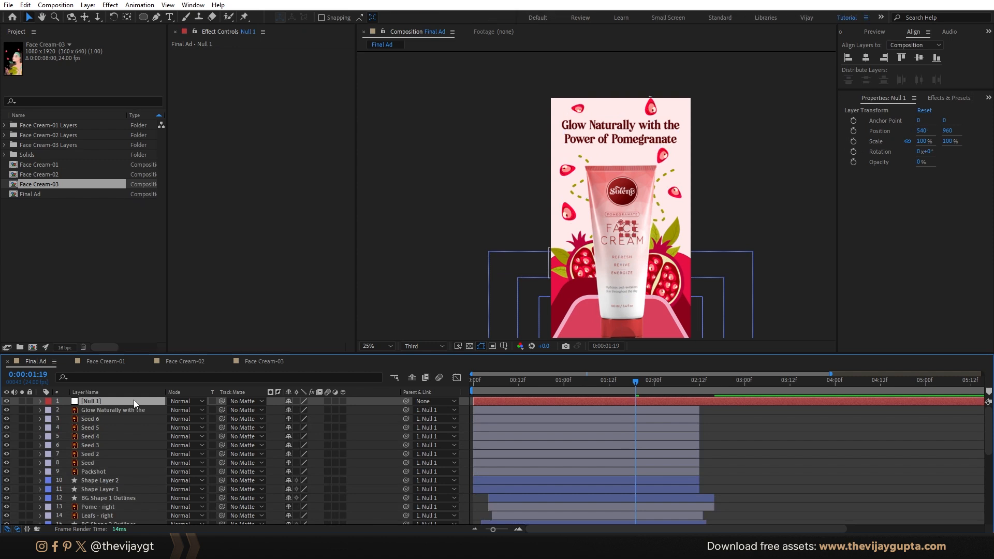
key("Return")
type("Shot 1")
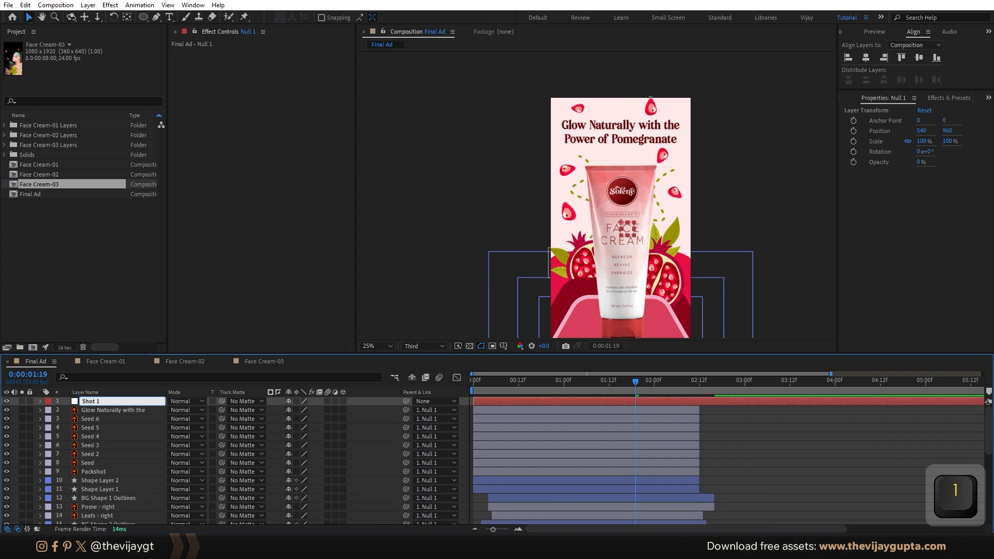
key("Return")
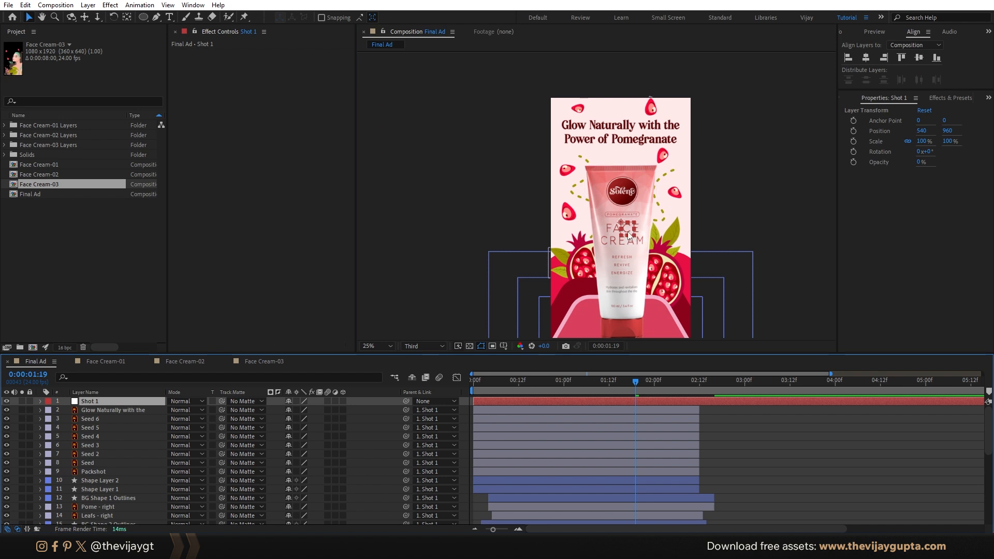
Step: Try moving the Shot 1 null in the composition to test its control over the first-scene layers, and undo the move
mouse_move(628, 235)
left_mouse_down()
mouse_move(655, 281)
mouse_move(511, 217)
mouse_move(496, 257)
mouse_move(549, 243)
mouse_move(580, 207)
mouse_move(619, 233)
left_mouse_up()
key("ctrl+z")
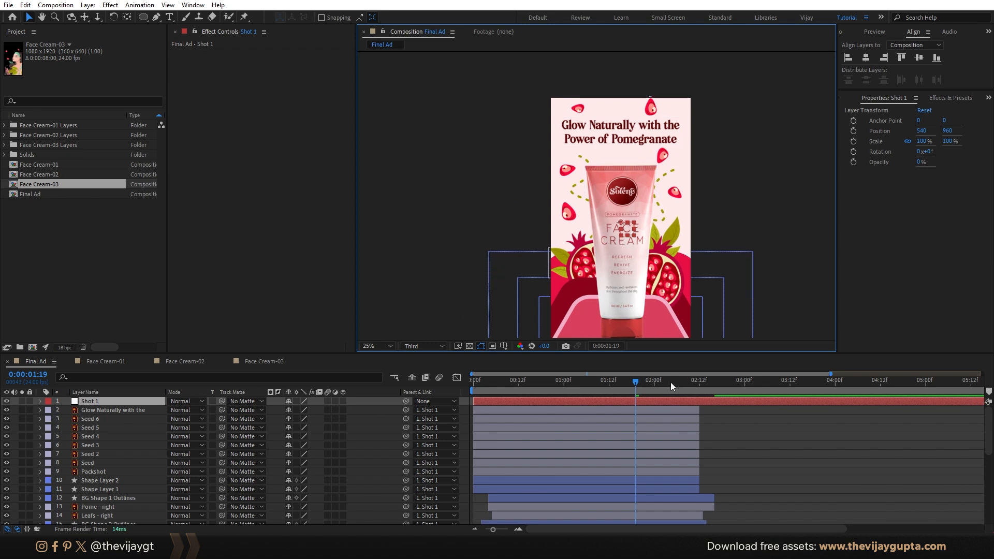
Step: Trim the end of the Shot 1 null layer to match the end of the BG Shape 1 Outlines layer
left_click(698, 383)
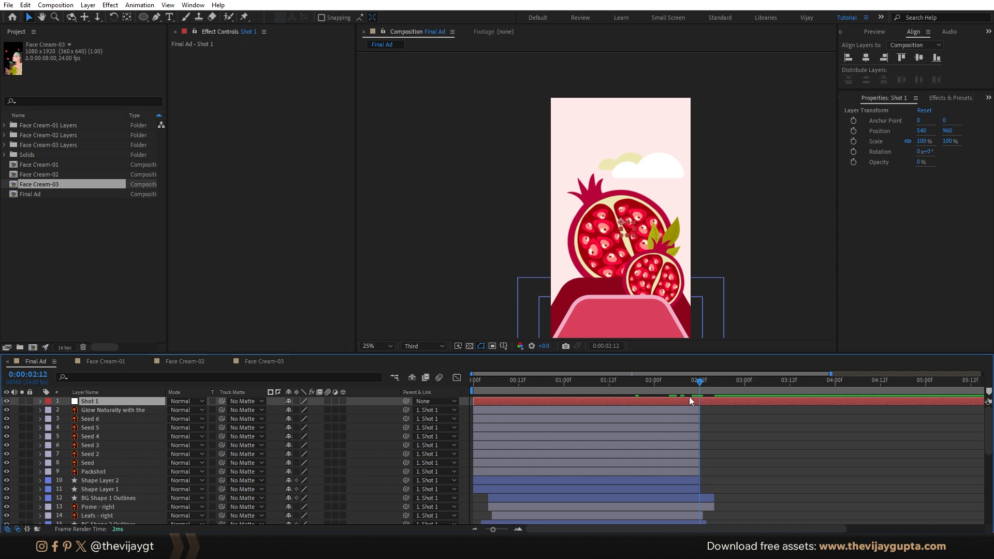
key("alt+bracketright")
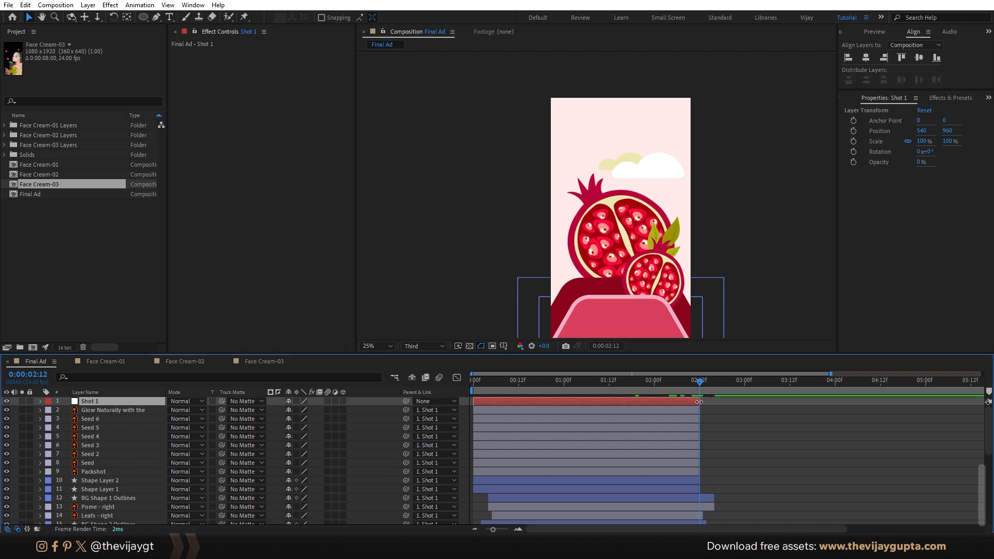
key("ctrl+z")
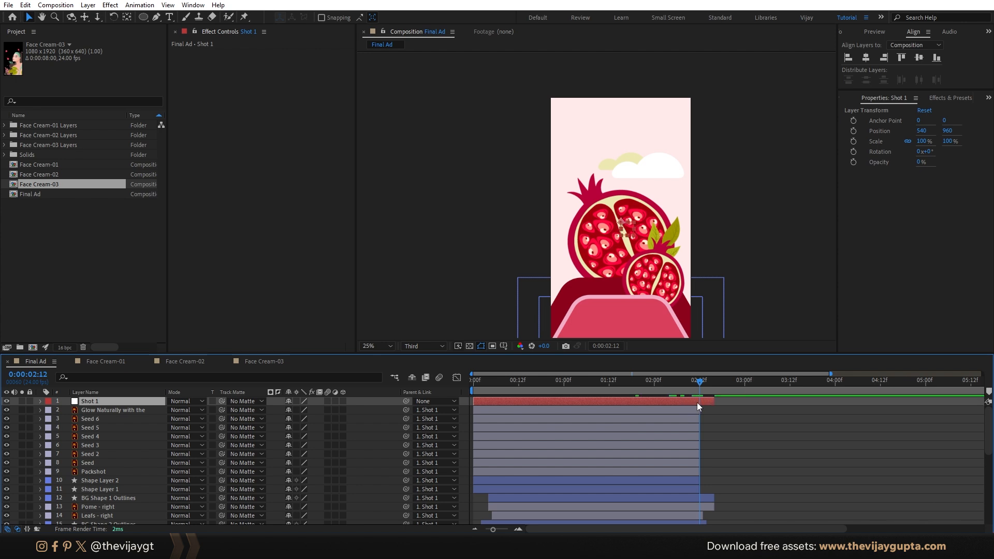
Step: Animate the Shot 1 null's Position from 540, 960 at 0:00:02:04 to -1000, 960 at 0:00:02:11
key("alt+shift+p")
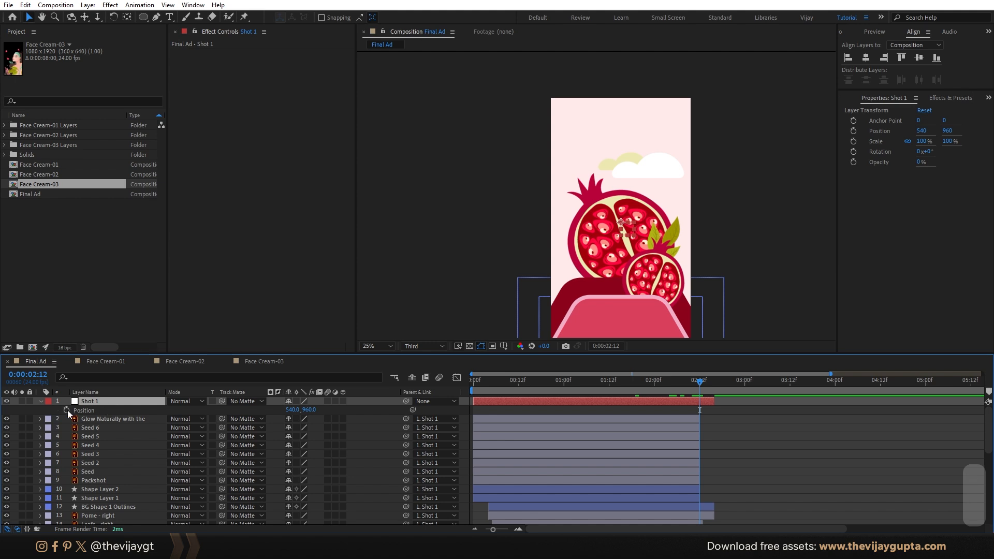
left_click_drag(700, 410, 669, 410)
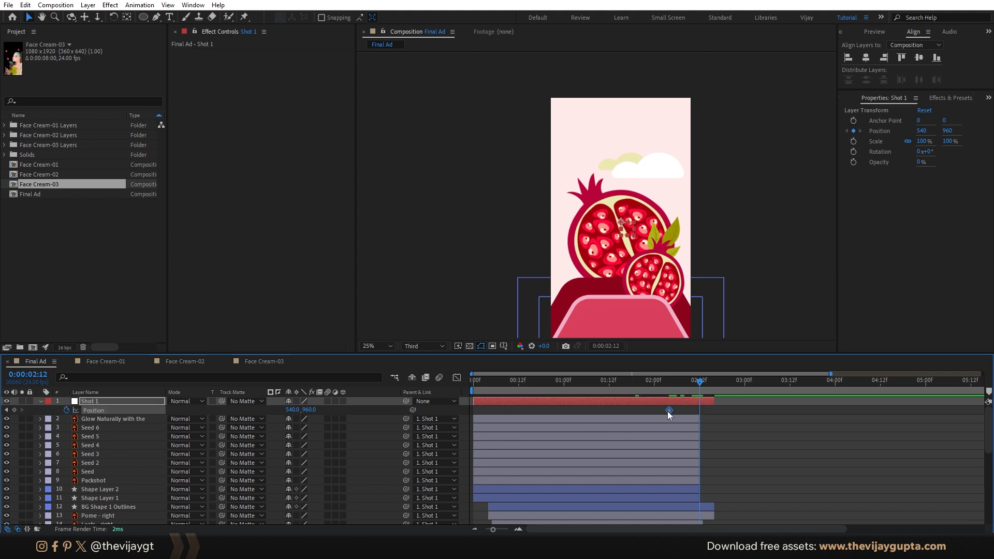
left_click_drag(309, 410, 253, 412)
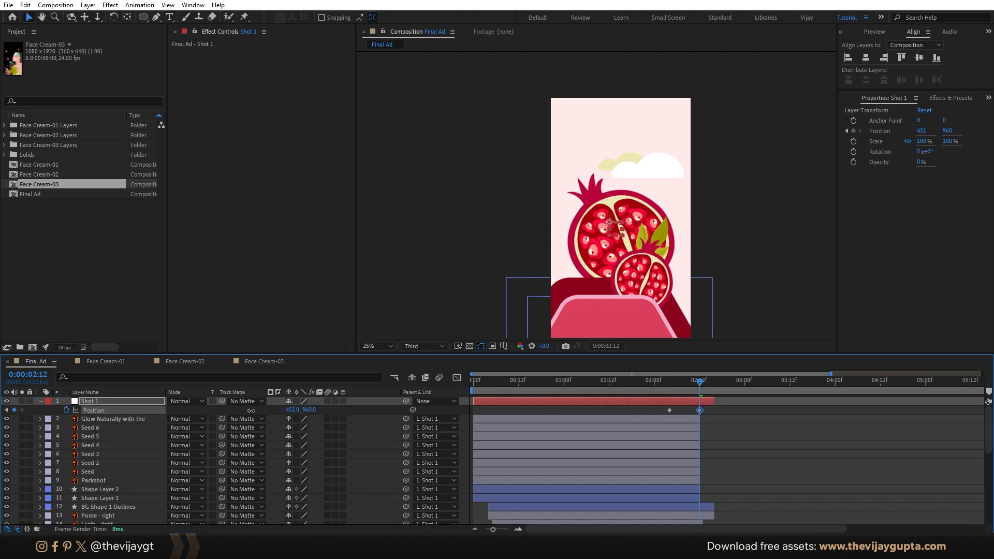
key("ctrl+z")
key("comma")
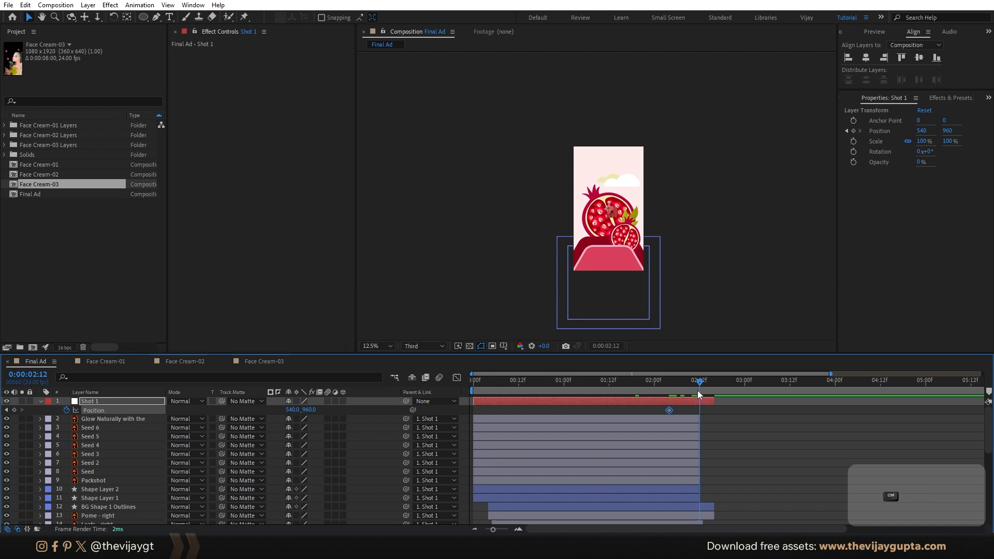
left_click(696, 393)
mouse_move(292, 410)
left_mouse_down()
mouse_move(236, 413)
mouse_move(287, 412)
left_mouse_up()
Step: Play back the Shot 1 slide-out transition with the composition fitted to the viewer
left_click(617, 391)
key("space")
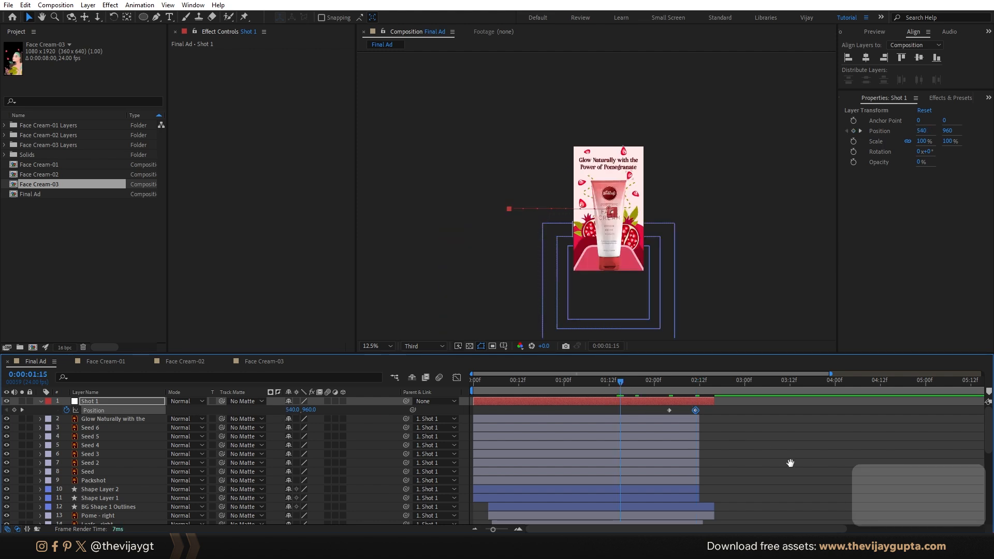
key("space")
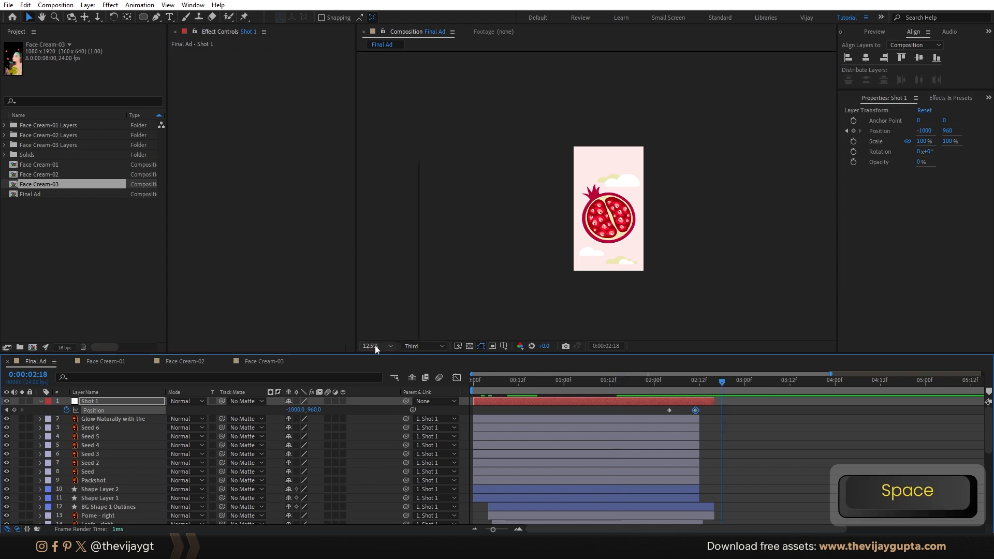
left_click(377, 346)
left_click(385, 170)
key("space")
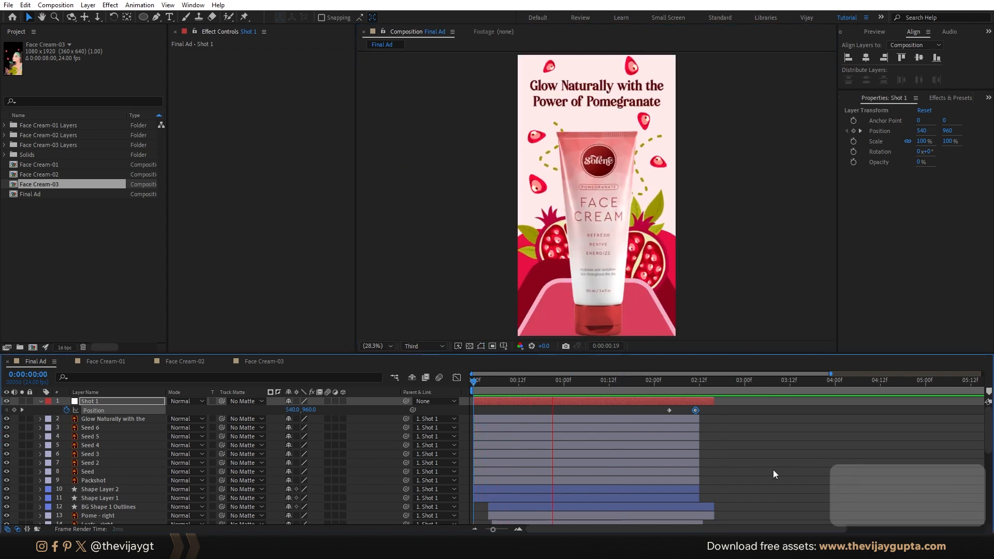
key("space")
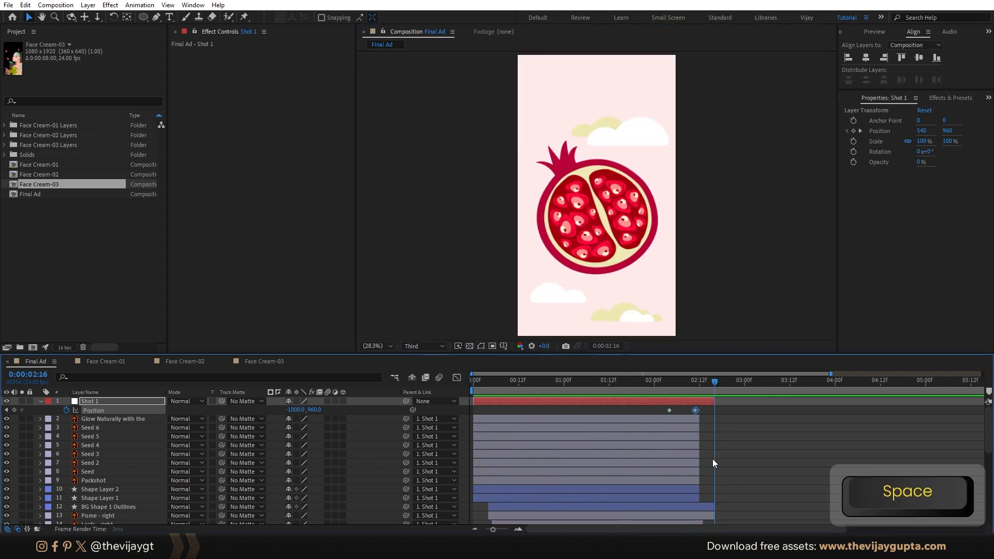
Step: Apply Easy Ease to all Offset, End and Start keyframes of Shape Layer 2 and Shape Layer 1, and preview the result
left_click(506, 494)
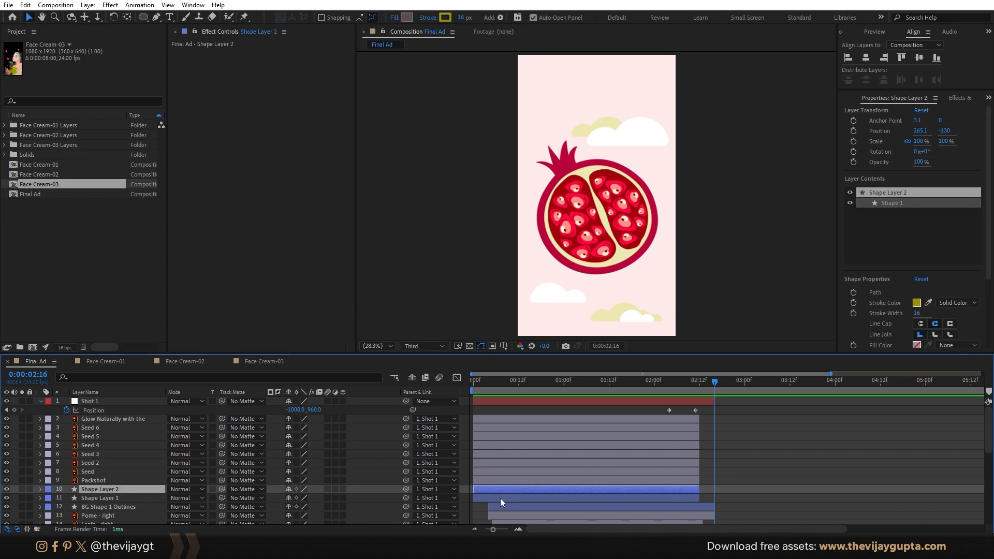
left_click(502, 500, "shift")
key("u")
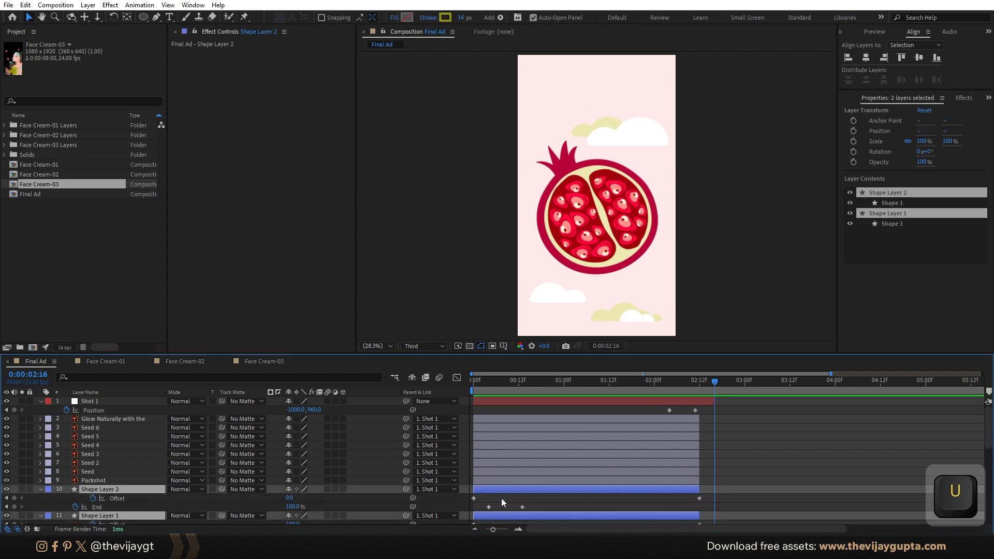
scroll(701, 488, "down", 1)
scroll(715, 463, "down", 1)
left_click_drag(714, 441, 460, 489)
key("F9")
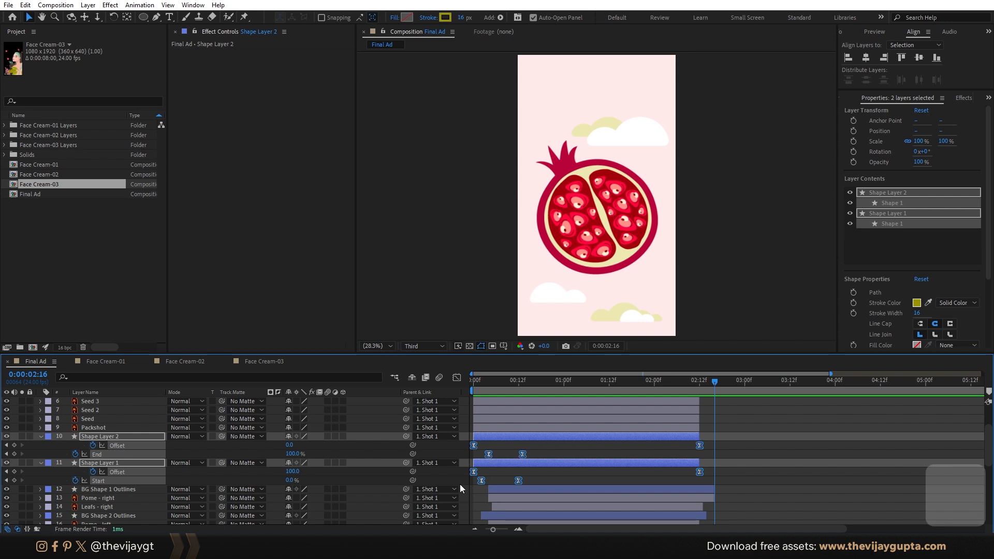
scroll(526, 488, "up", 2)
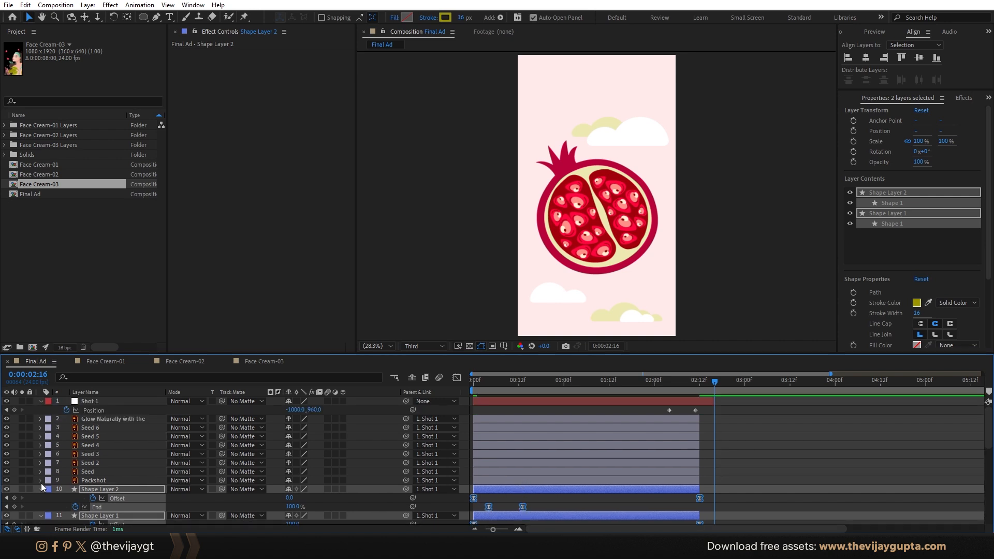
key("u")
key("space")
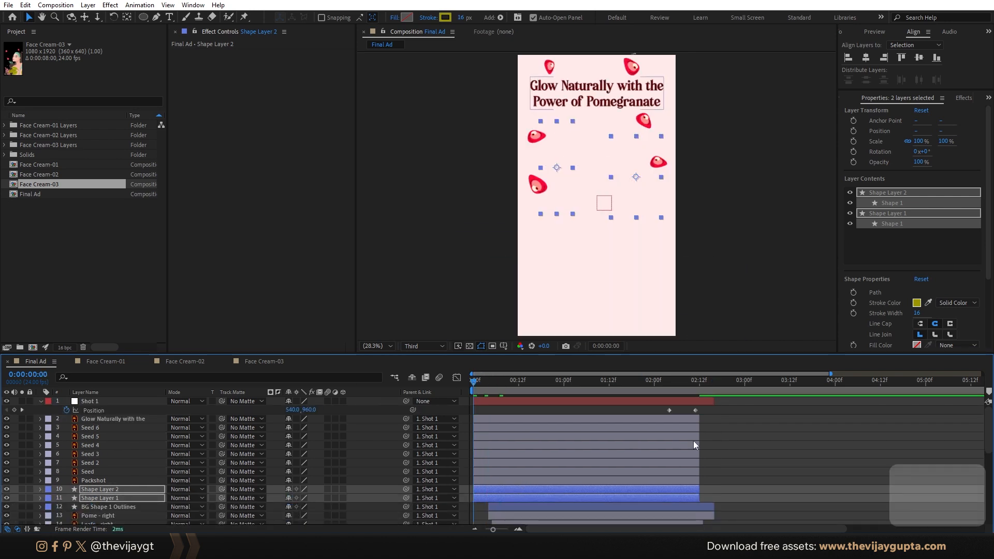
Step: Apply Easy Ease to both Position keyframes of the Shot 1 null and preview the slide-out
left_click_drag(671, 394, 723, 415)
key("F9")
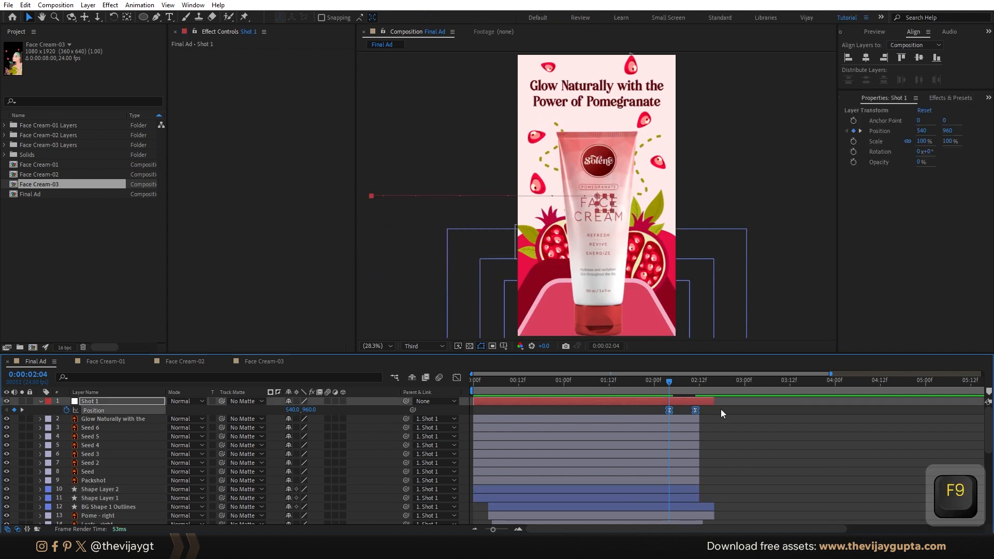
key("space")
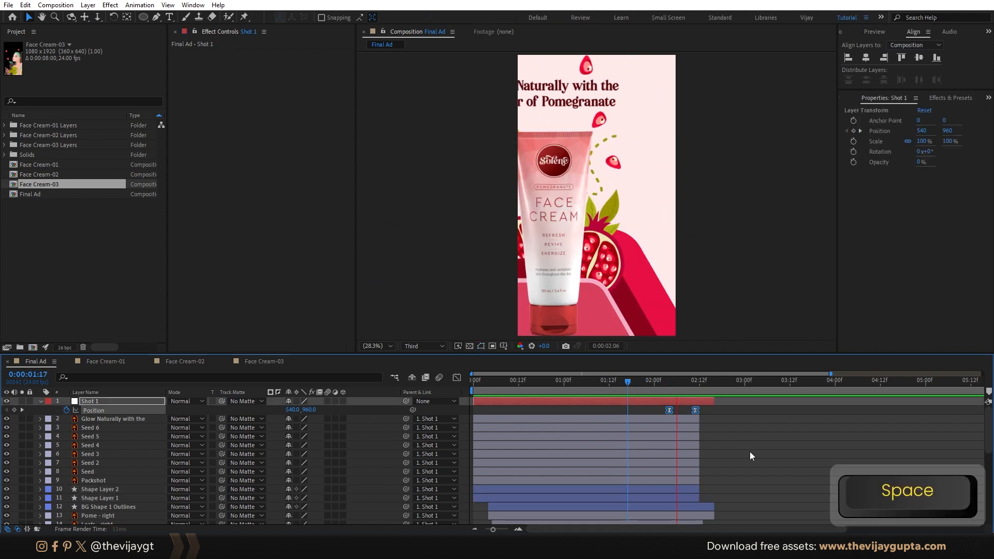
Step: Examine the speed graph of Shot 1's two Position keyframes and play back the transition in the layer bar view
mouse_move(667, 386)
left_mouse_down()
mouse_move(689, 385)
mouse_move(675, 389)
left_mouse_up()
left_click(456, 377)
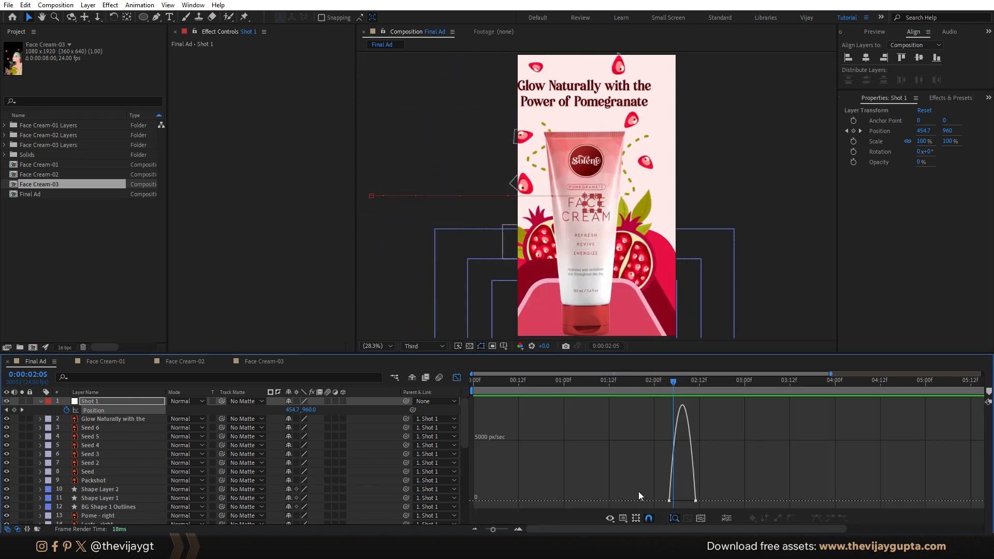
left_click_drag(640, 496, 697, 505)
scroll(681, 505, "up", 4, "alt")
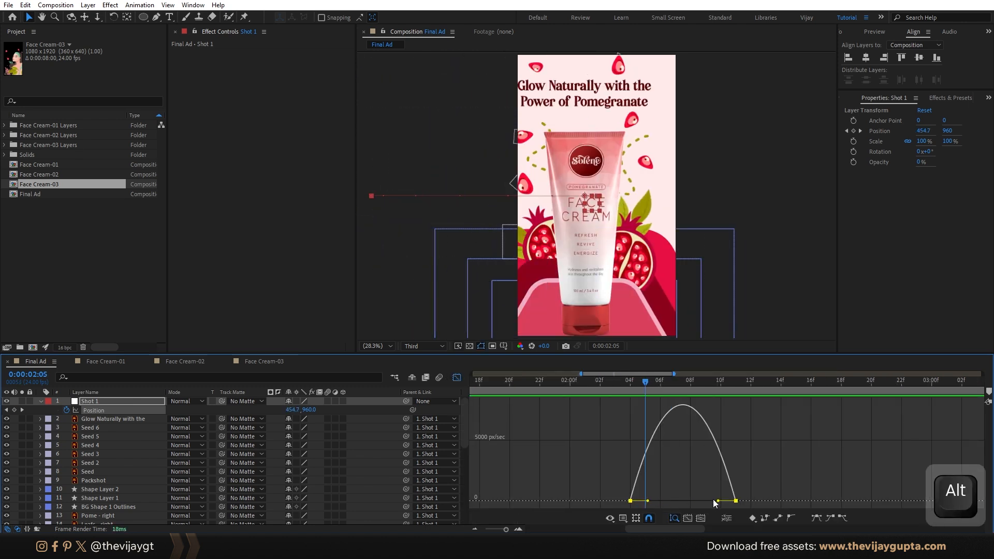
key("shift+F3")
key("space")
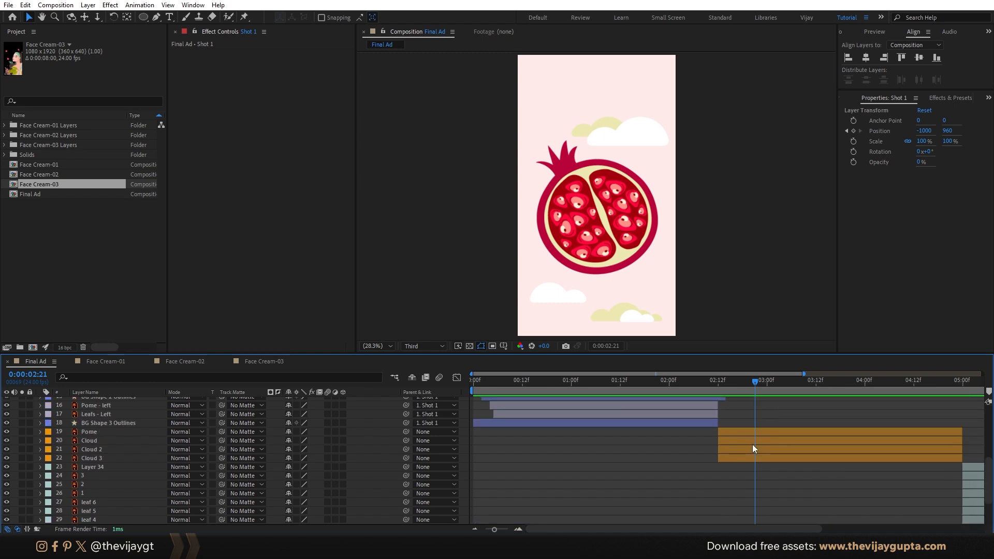
Step: Move the Cloud, Cloud 2 and Cloud 3 layers directly above BG in the stack and extend them to the composition's end
scroll(752, 441, "up", 4)
left_click(750, 439)
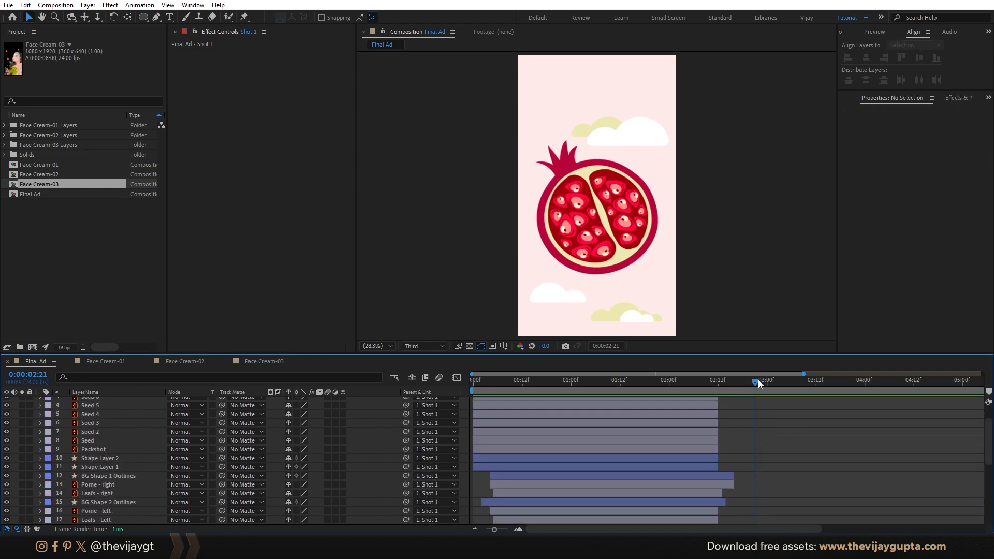
left_click(771, 381)
left_click(621, 136)
left_click(549, 294, "shift")
left_click(628, 311, "shift")
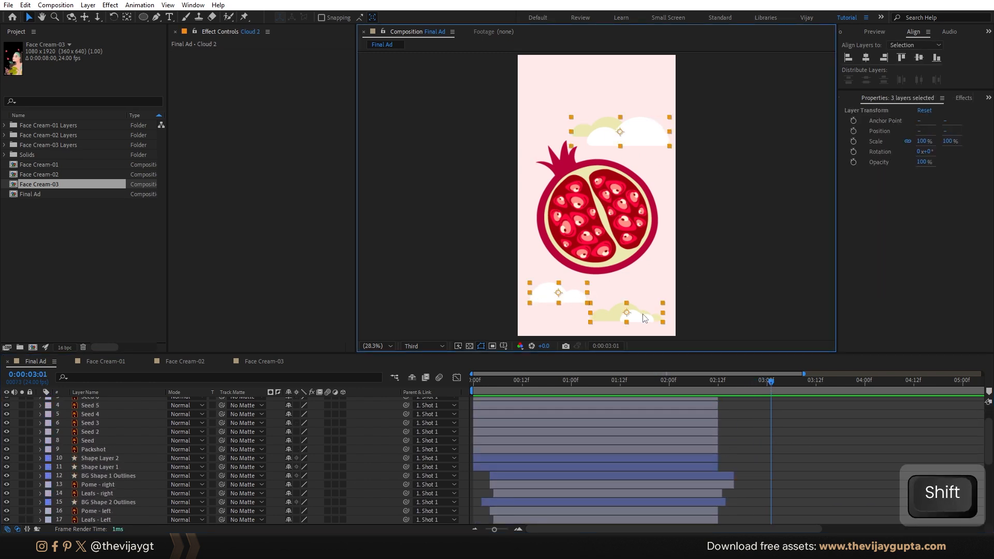
scroll(802, 446, "down", 4)
scroll(802, 446, "down", 4)
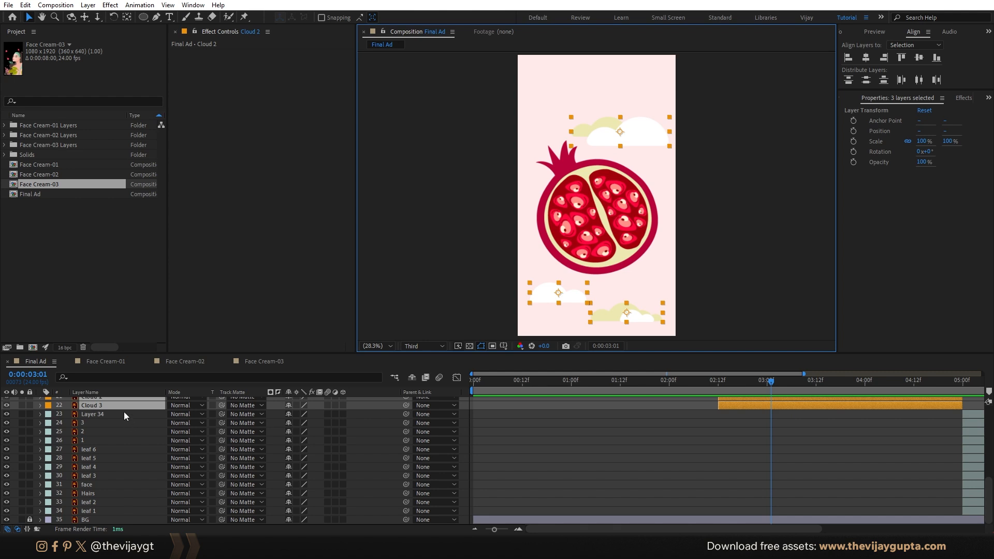
left_click_drag(125, 408, 131, 518)
scroll(625, 512, "down", 2)
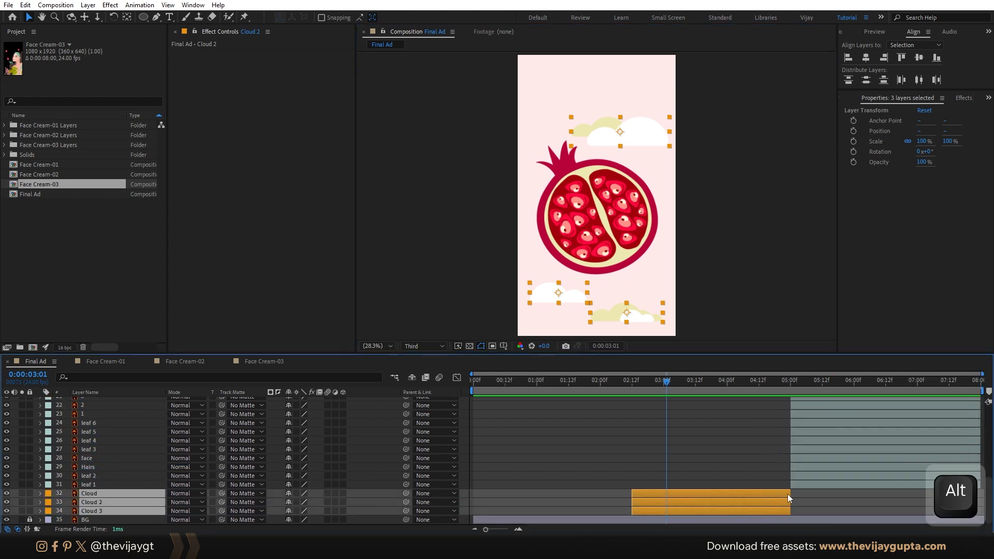
left_click_drag(788, 498, 966, 489)
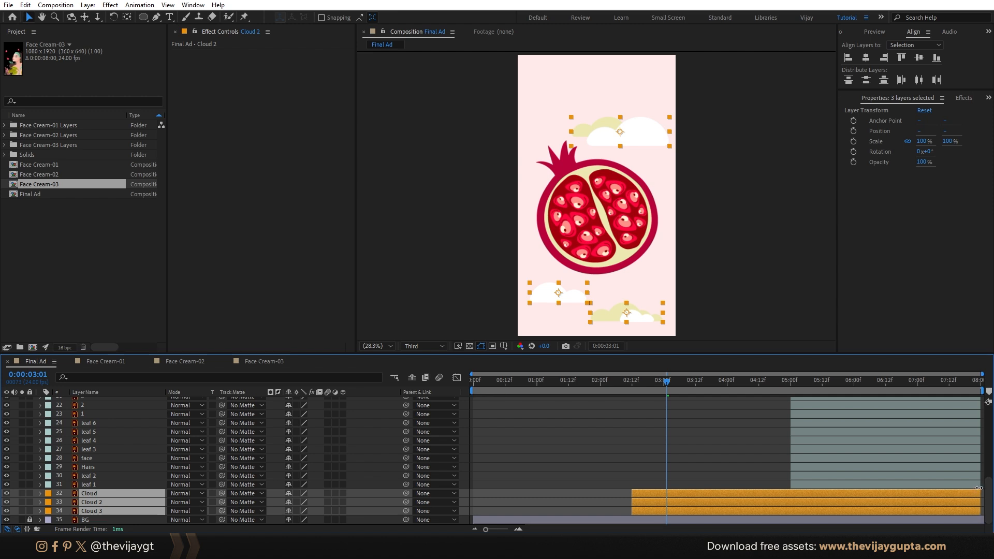
left_click(705, 446)
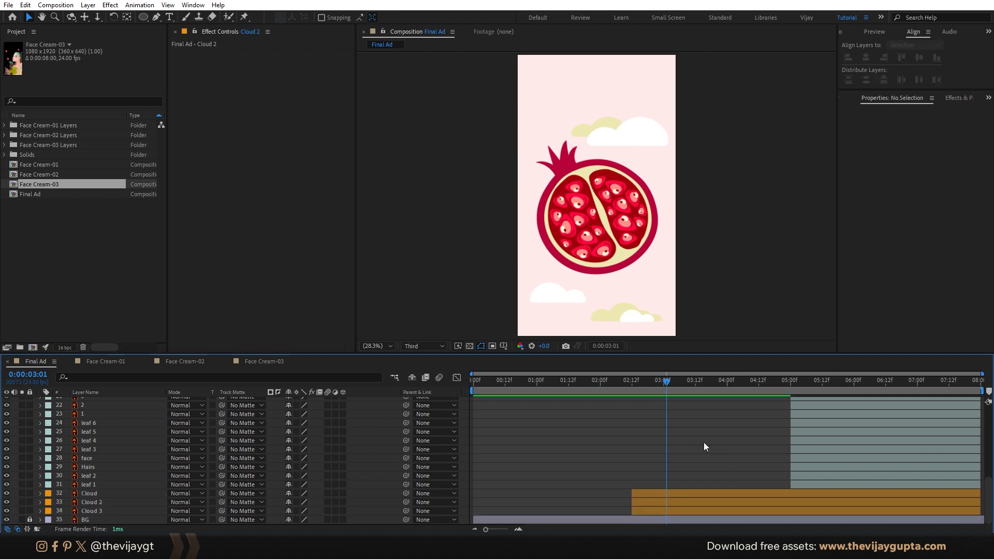
Step: Keyframe the Cloud layer's Position at 0:00:02:12 and shift it horizontally to about 652.9, 1619.6 at 0:00:04:17
left_click(634, 380)
left_click(648, 495)
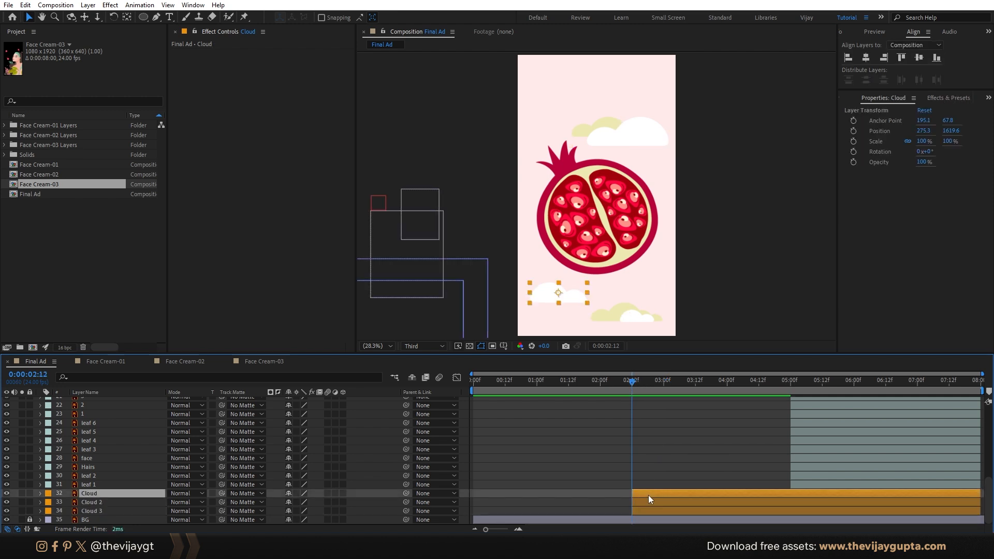
key("p")
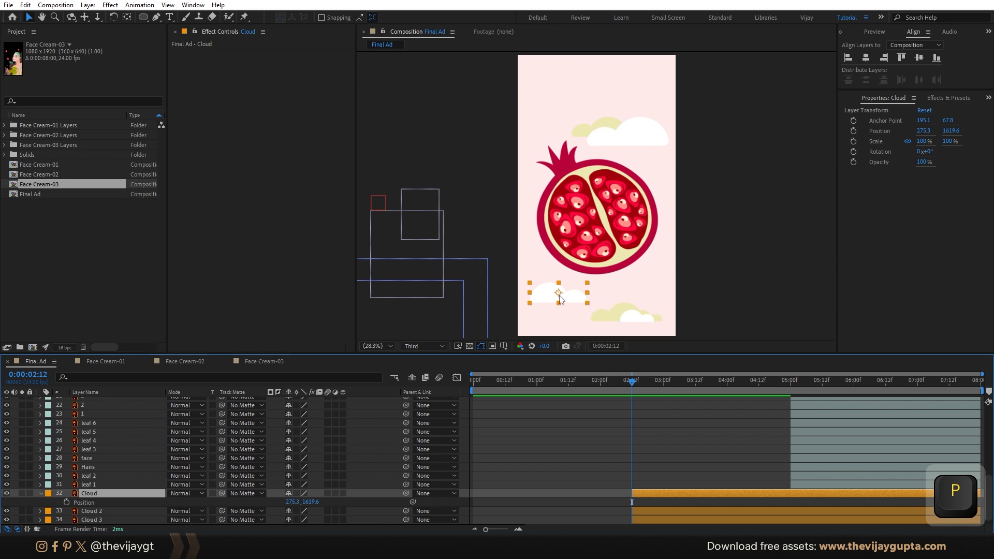
left_click(66, 503)
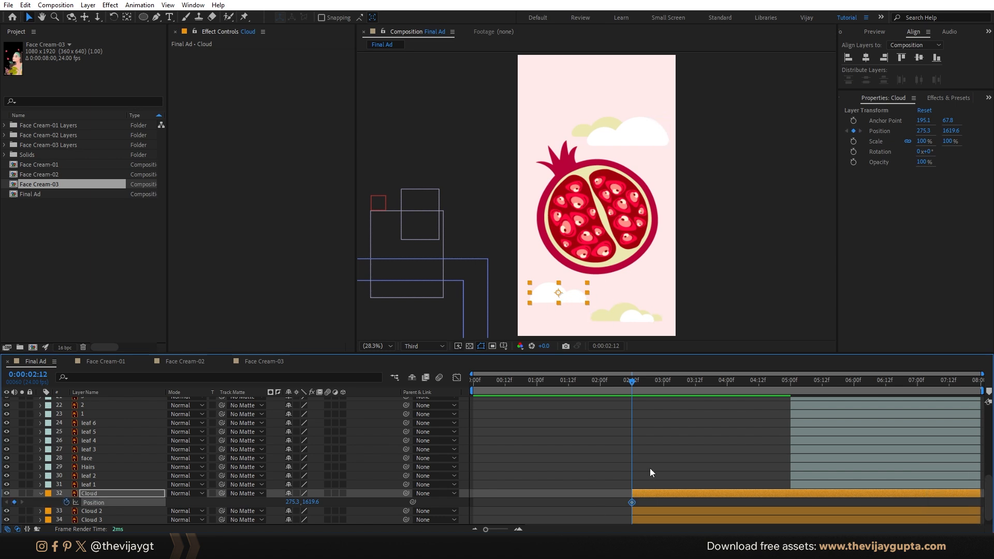
left_click_drag(642, 384, 757, 390)
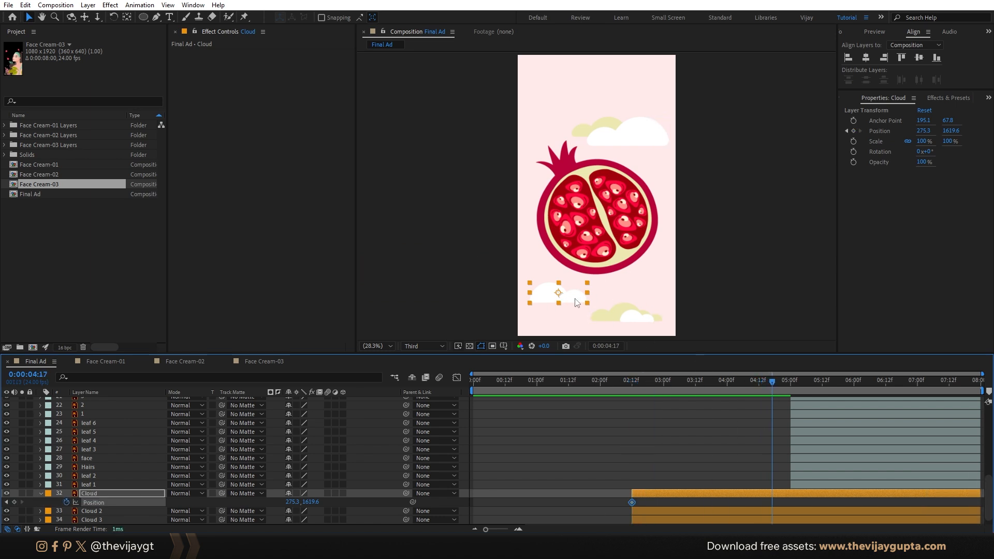
left_click_drag(576, 302, 632, 302)
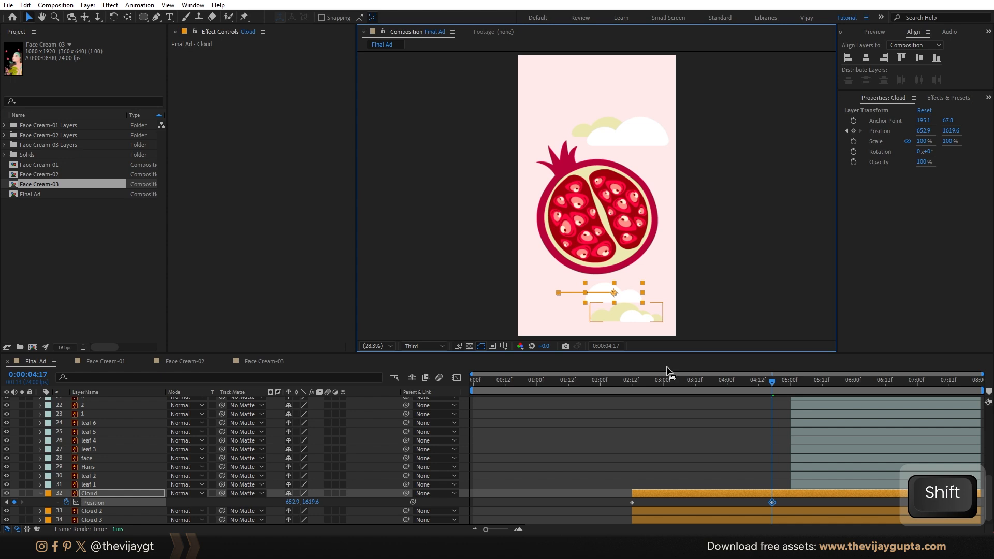
Step: Preview the Cloud layer's drift and delay its second Position keyframe to 0:00:05:00
left_click(625, 384)
key("space")
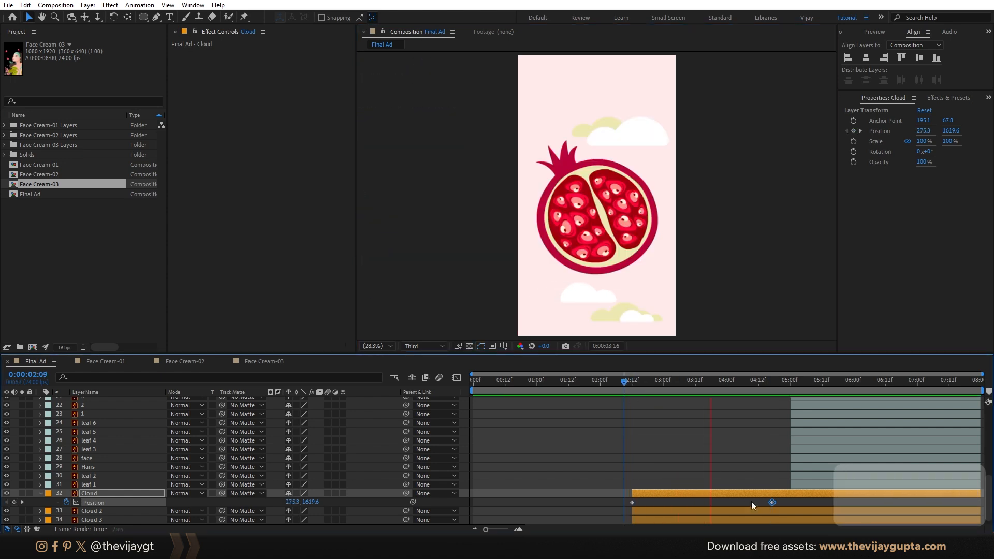
key("space")
left_click_drag(772, 503, 790, 501)
left_click(749, 502)
scroll(725, 499, "down", 1)
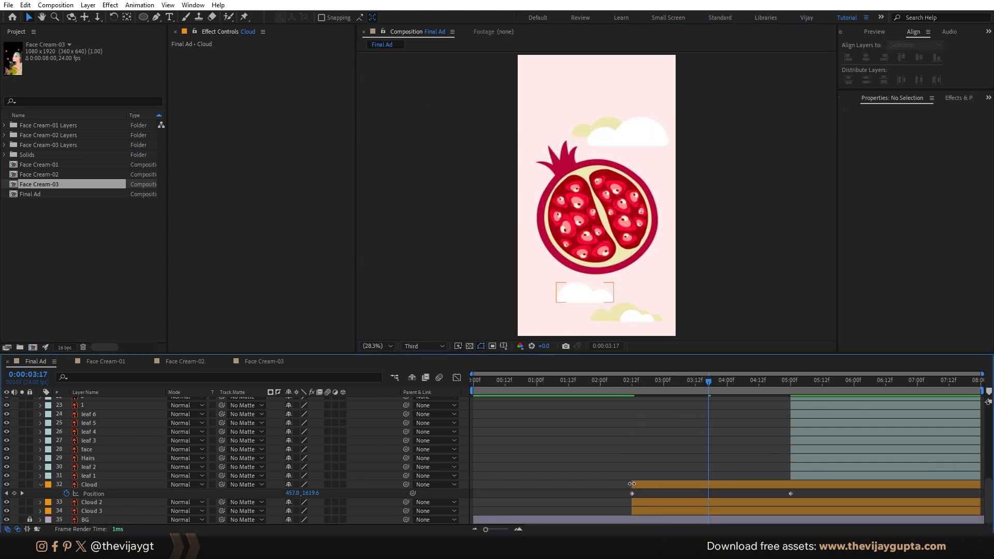
left_click(630, 133)
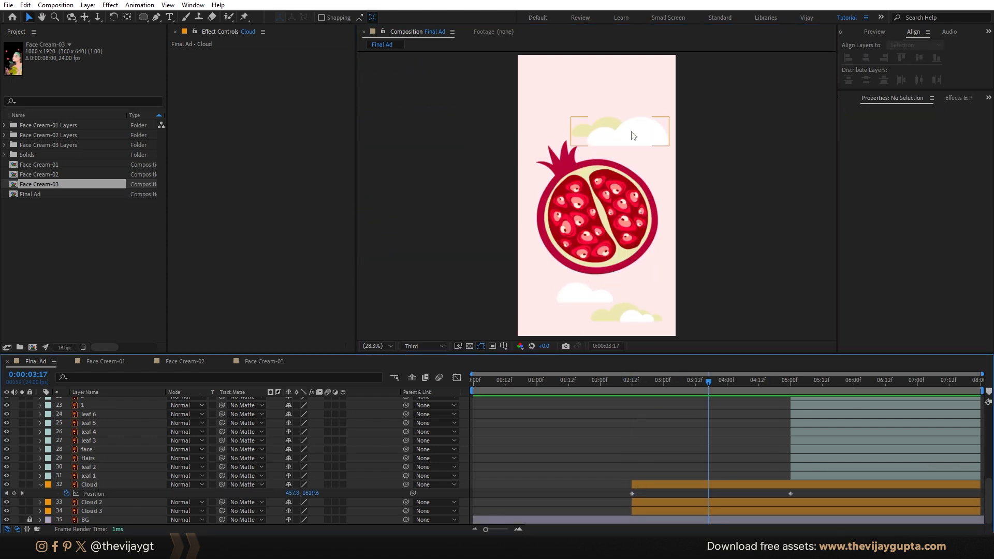
left_click(629, 382)
left_click(629, 475)
Step: Remove the Shot 1 parent from the "Glow Naturally with the" headline layer at 0:00:01:00
scroll(653, 456, "up", 6)
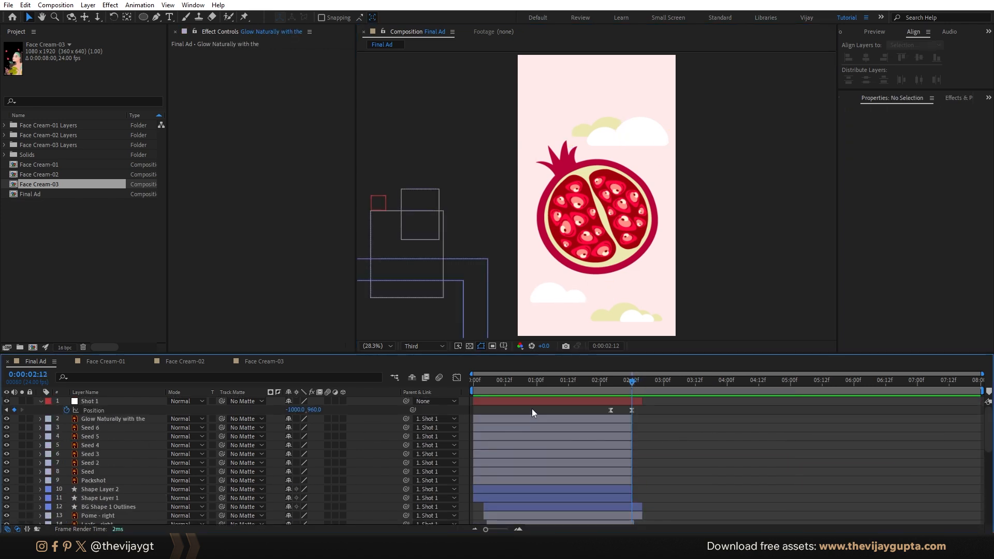
left_click(536, 386)
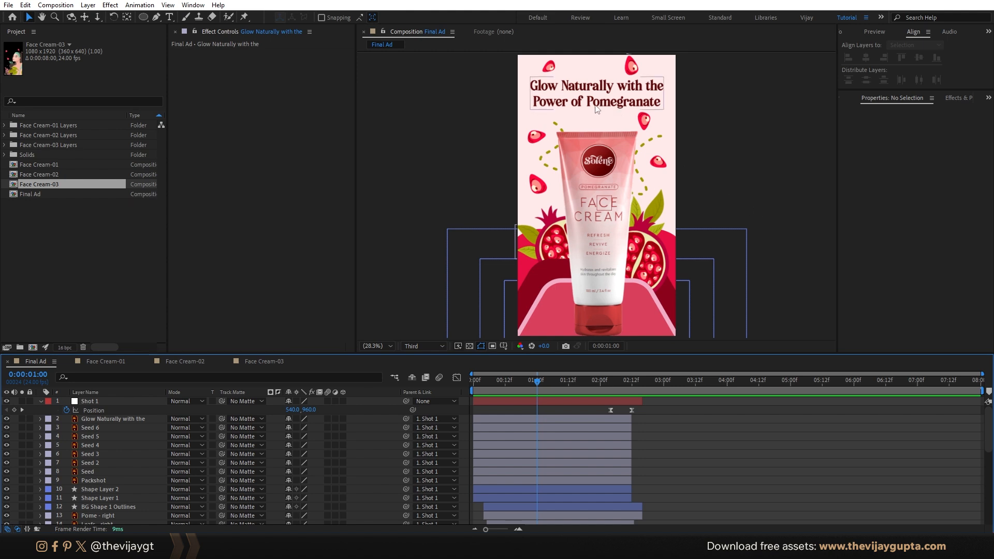
left_click(112, 418)
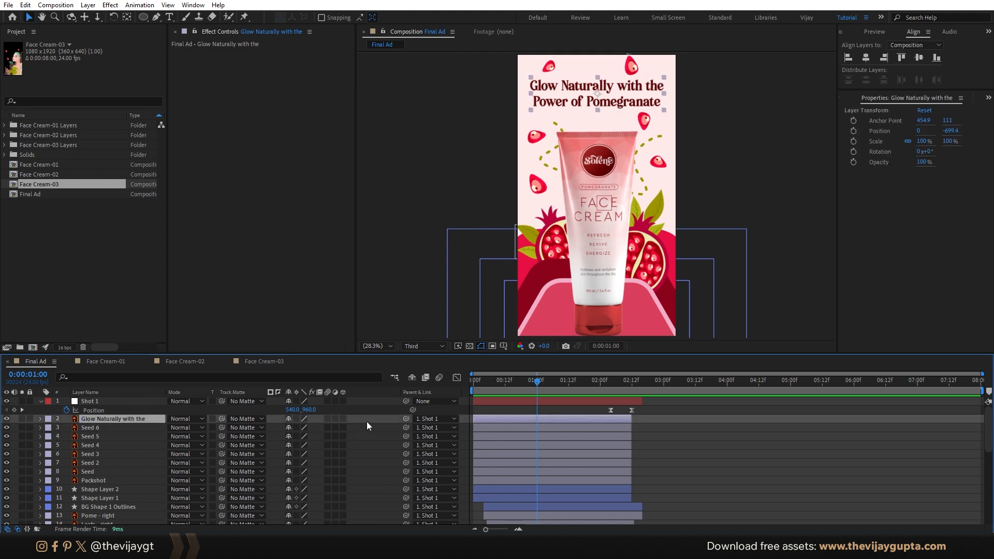
left_click(421, 419)
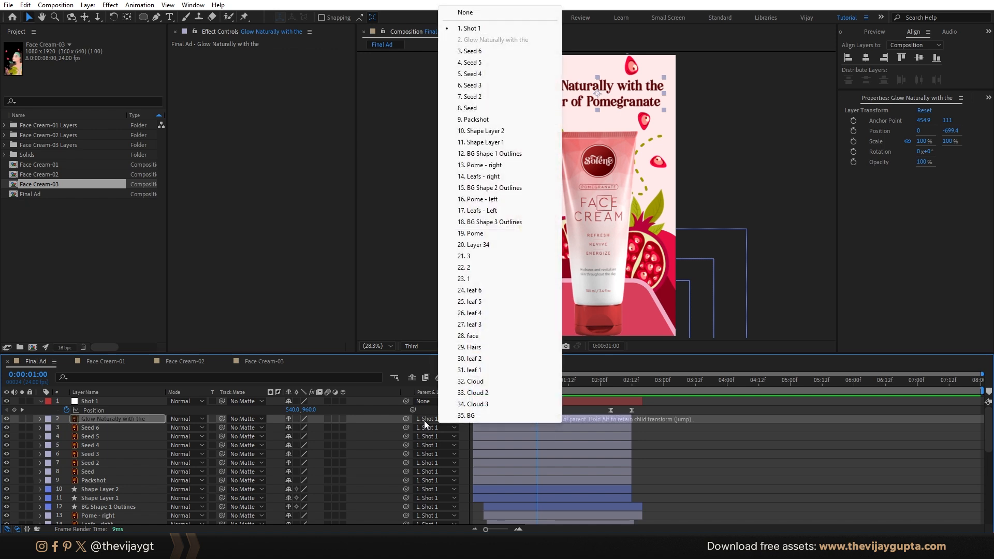
left_click(497, 13)
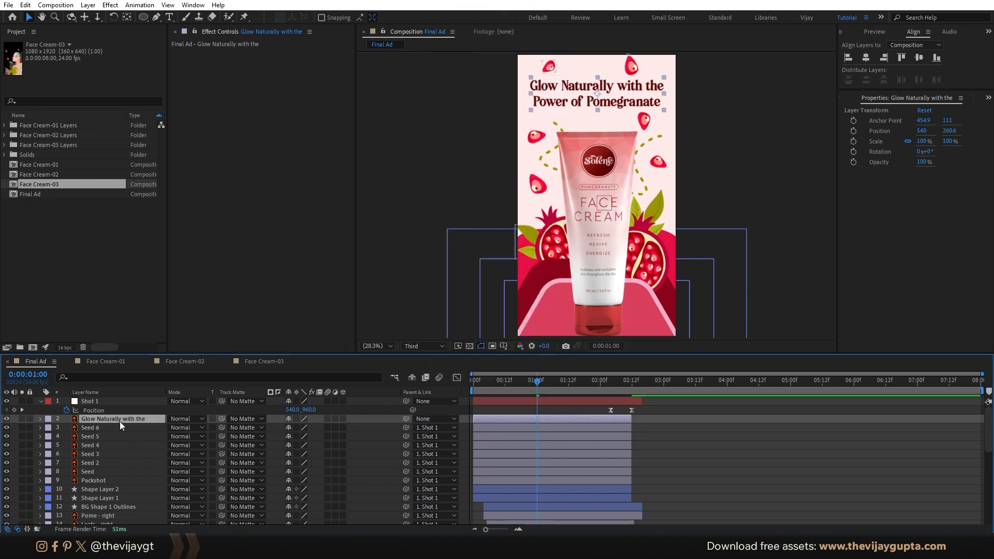
Step: Move the headline layer above Shot 1, extend it to the composition's end and check it over the pomegranate shot
left_click_drag(120, 419, 118, 399)
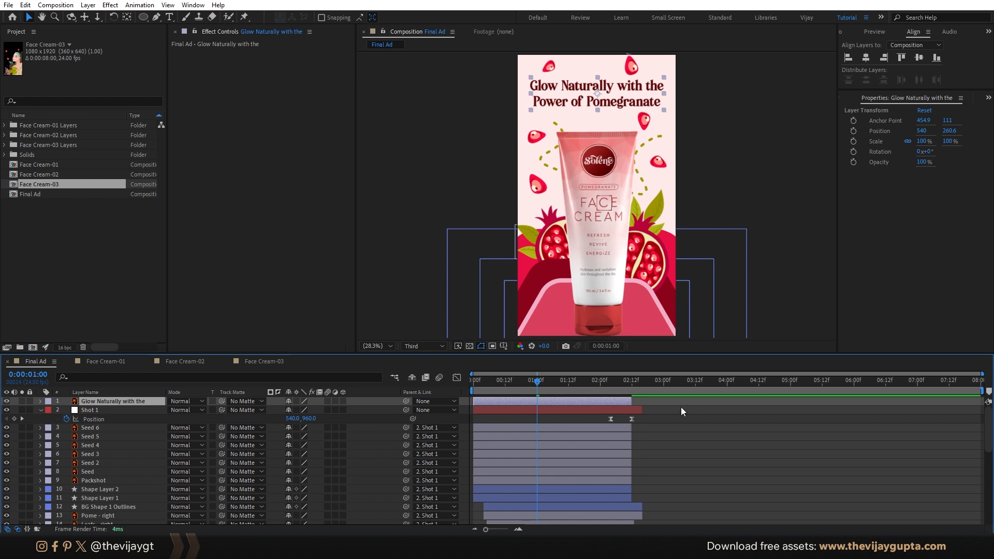
left_click_drag(635, 400, 974, 406)
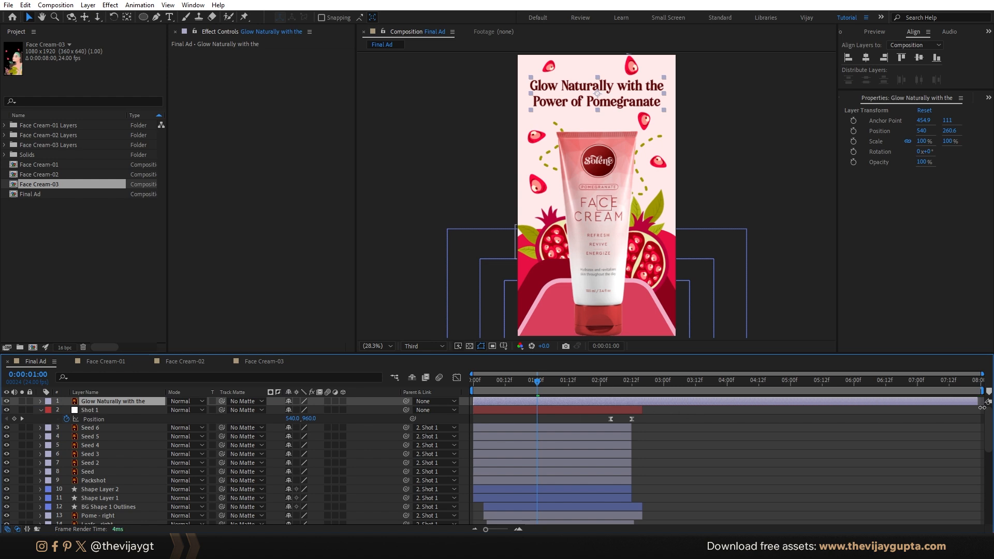
left_click_drag(629, 386, 745, 389)
Step: Keyframe Cloud 2's Position at 0:00:02:12 and shift it horizontally to about 343.9, 521.2 at 0:00:05:00
scroll(710, 450, "down", 5)
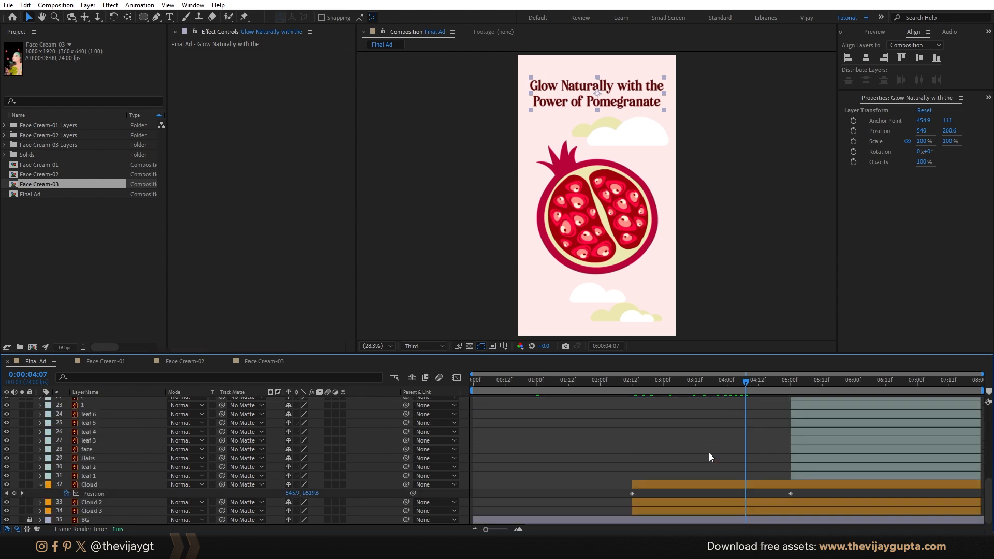
left_click(705, 501)
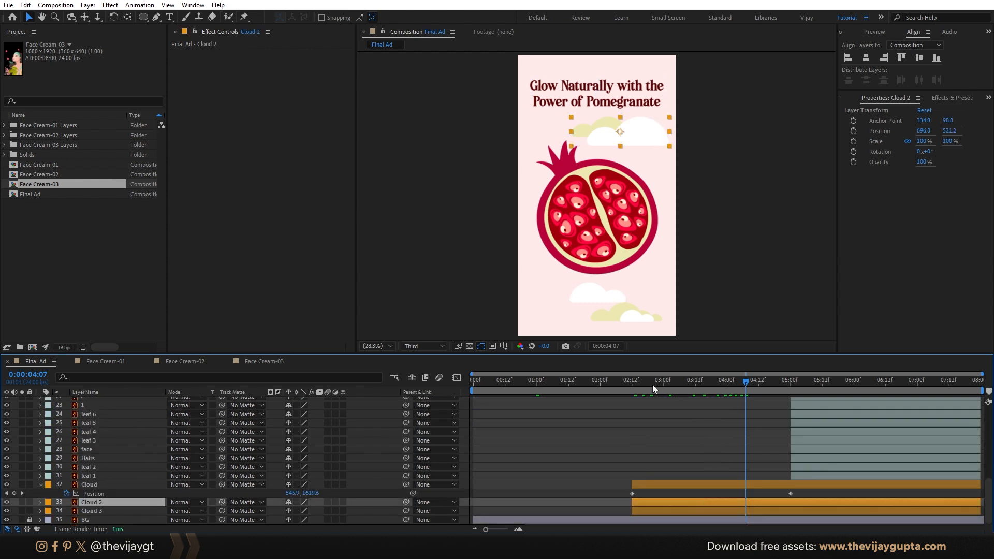
left_click_drag(652, 384, 632, 384)
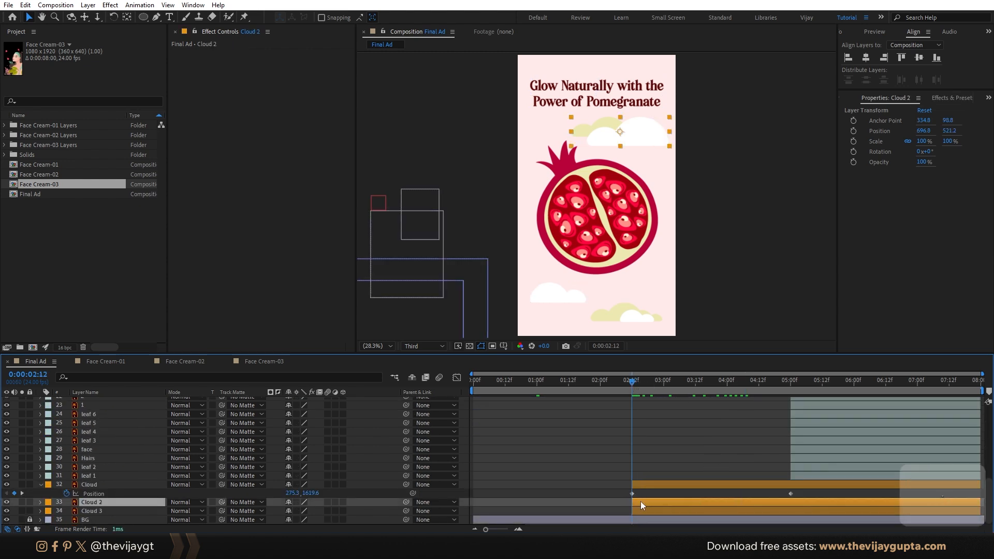
key("p")
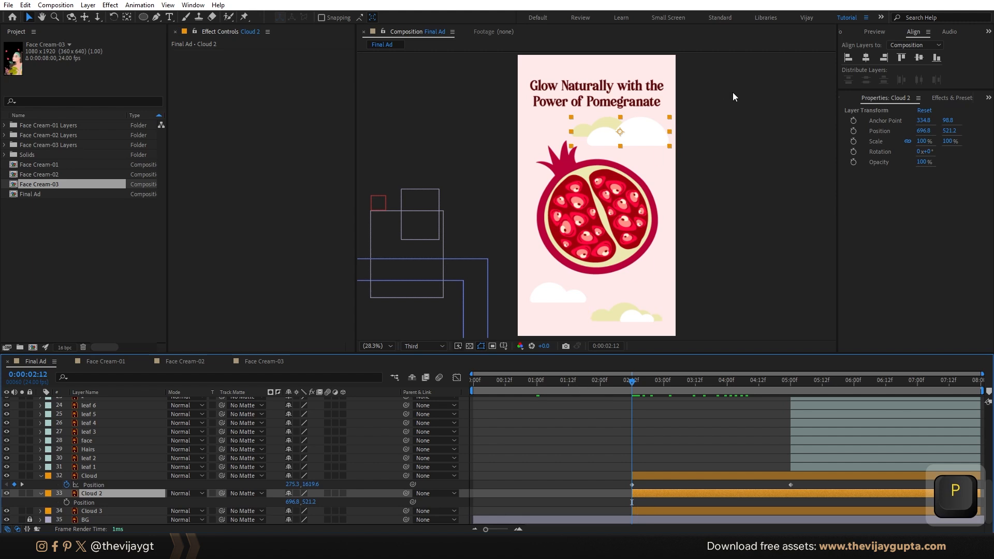
left_click(67, 502)
left_click(21, 485)
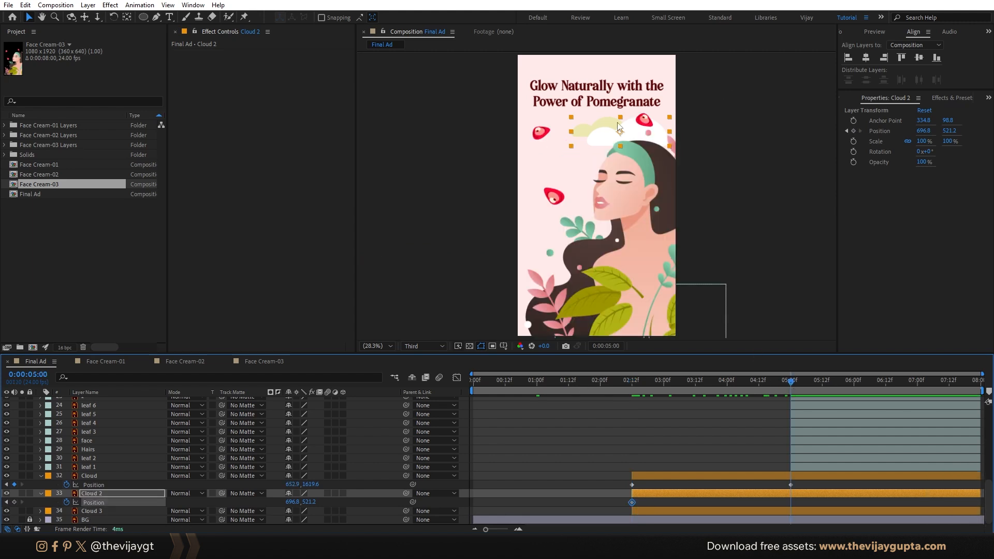
left_click_drag(620, 132, 568, 133)
Step: Keyframe Cloud 3's Position at 0:00:02:12 and shift it horizontally to about 291.9, 1755.0 at 0:00:04:22
left_click(697, 511)
left_click(632, 381)
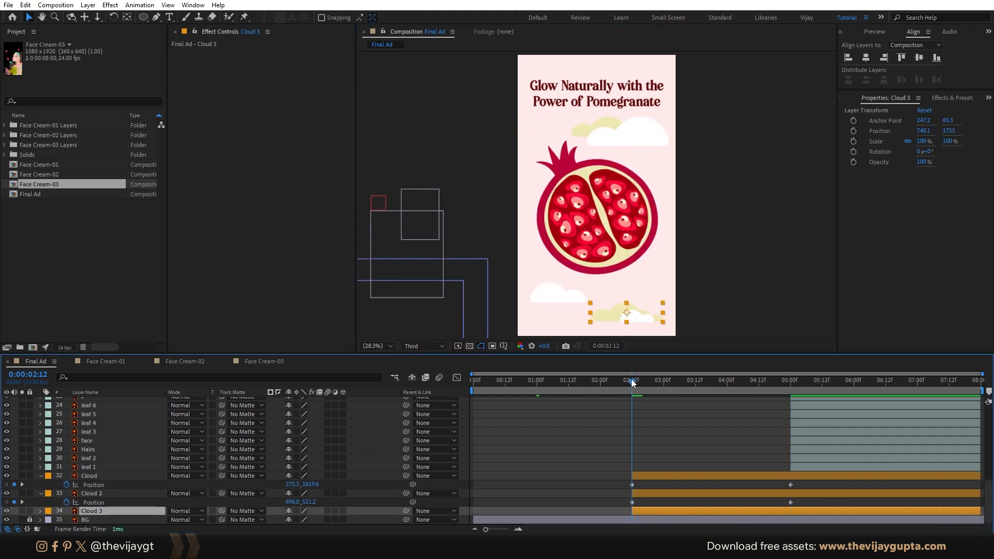
key("p")
left_click(66, 511)
left_click_drag(632, 382, 791, 382)
left_click_drag(628, 321, 625, 289)
left_click_drag(790, 382, 785, 382)
left_click_drag(637, 286, 572, 286)
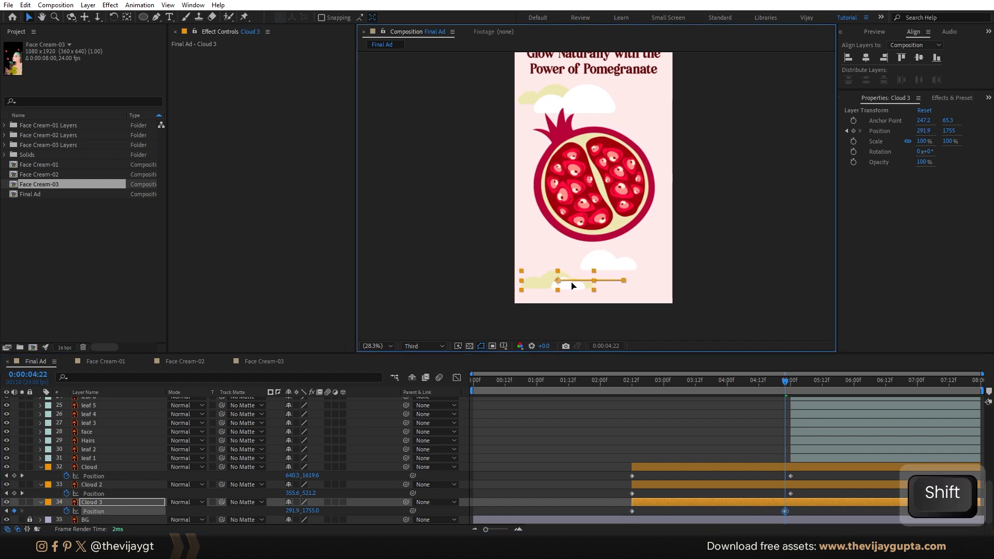
Step: Preview the three clouds drifting and delay Cloud 3's second Position keyframe to 0:00:05:00
left_click(617, 381)
key("space")
key("space")
left_click(626, 382)
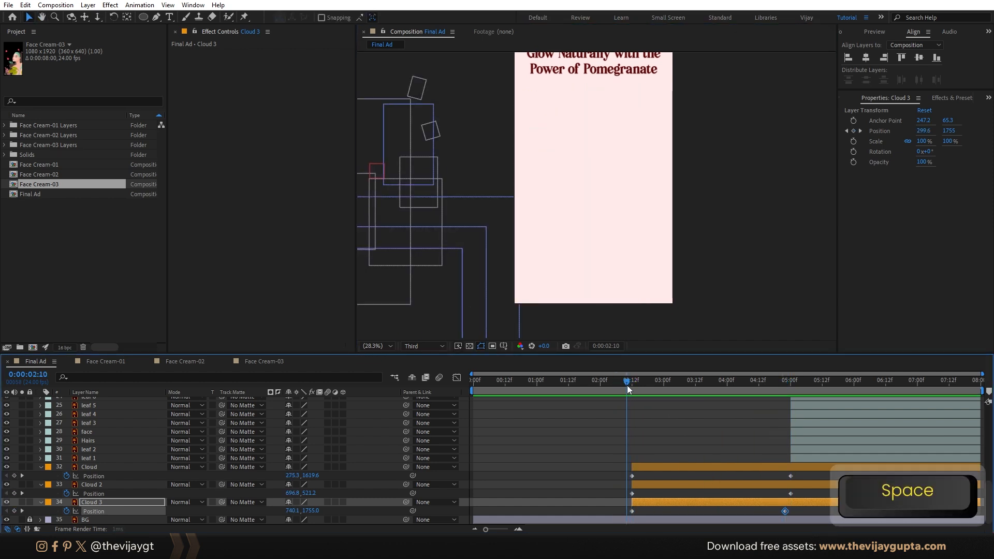
key("space")
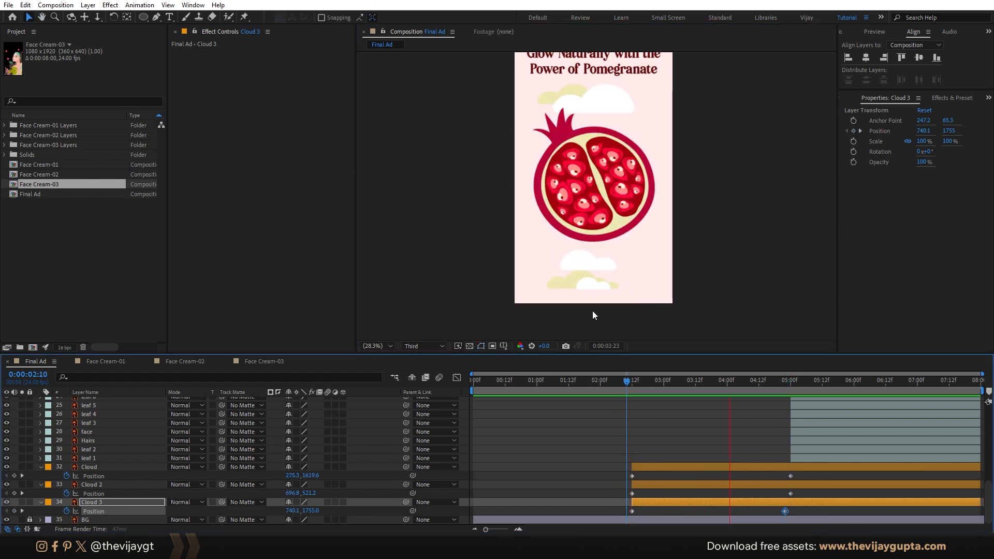
key("space")
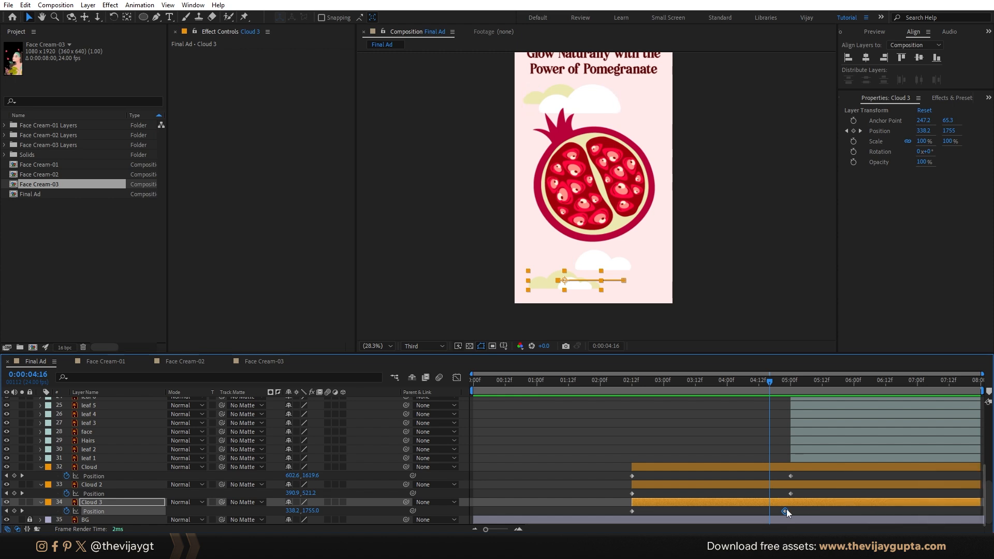
left_click_drag(785, 512, 790, 512)
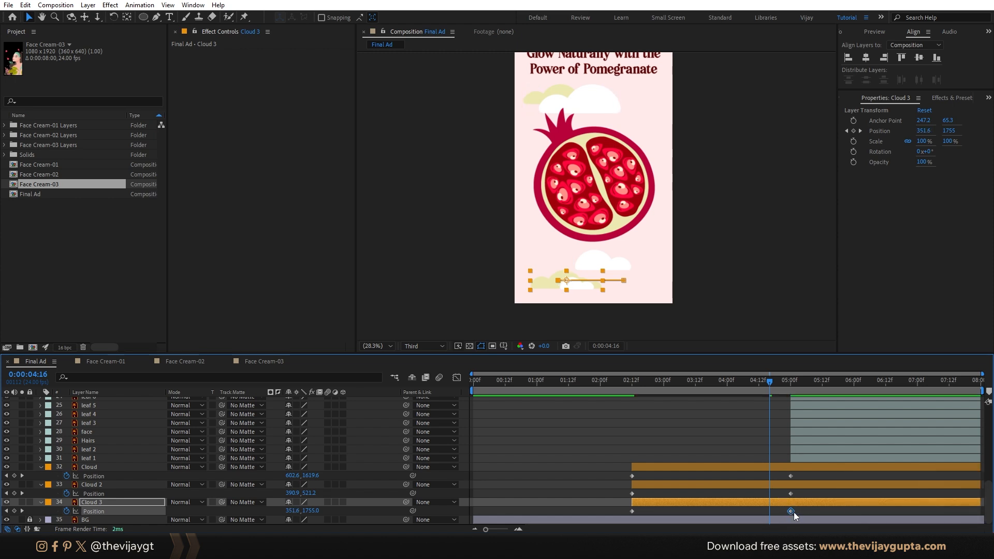
left_click(800, 511)
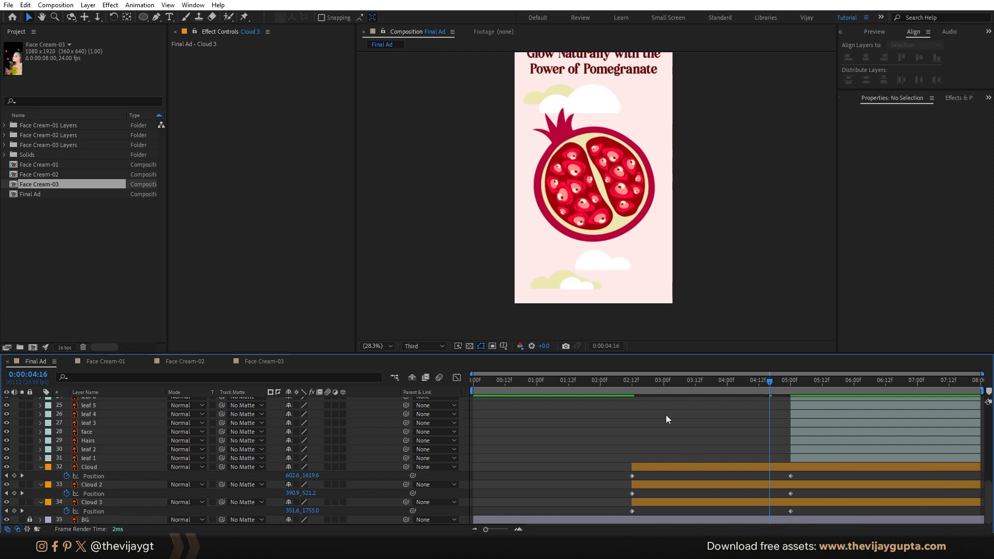
left_click(637, 385)
left_click_drag(632, 386, 789, 397)
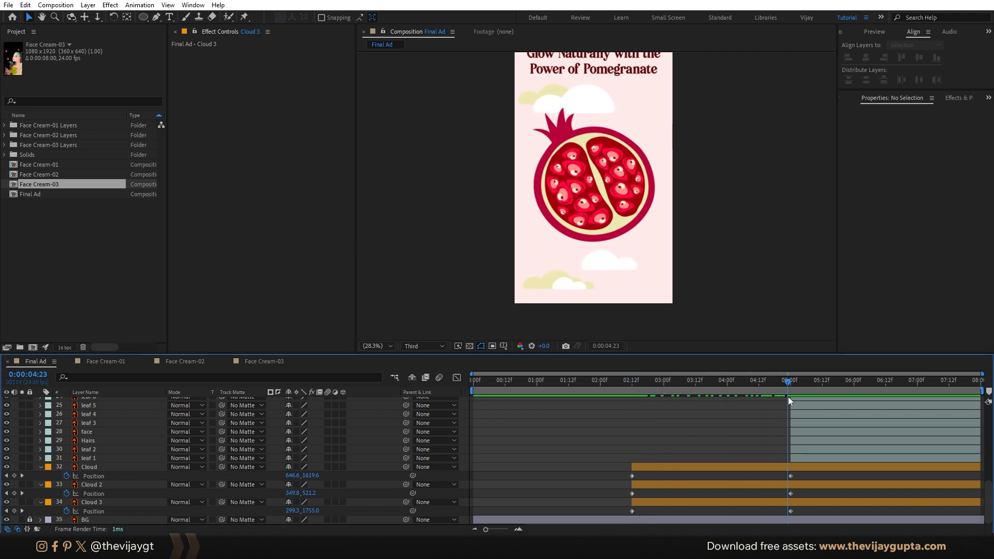
Step: Add the expression loopOut("pingpong") to the Cloud layer's Position and copy the expression text
left_click(656, 468)
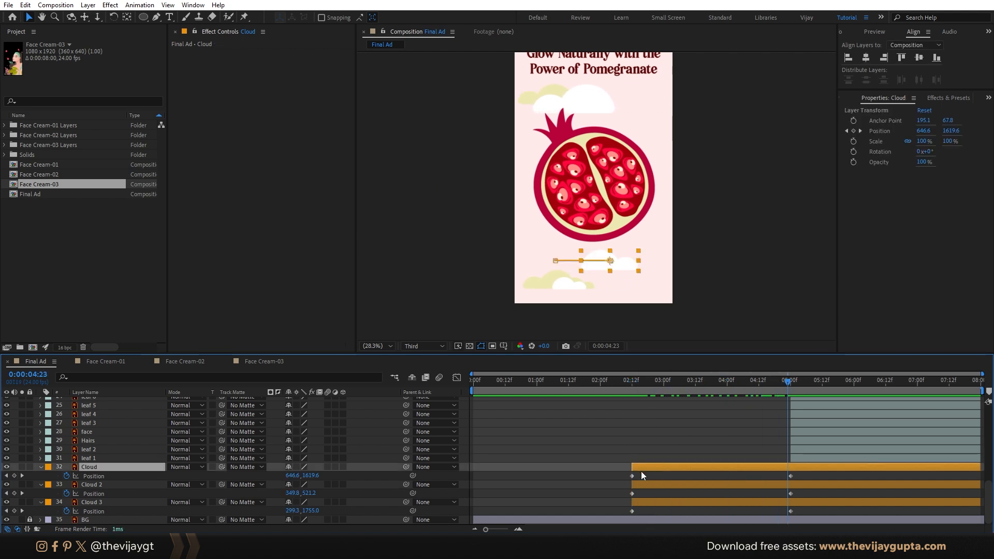
left_click(65, 476, "alt")
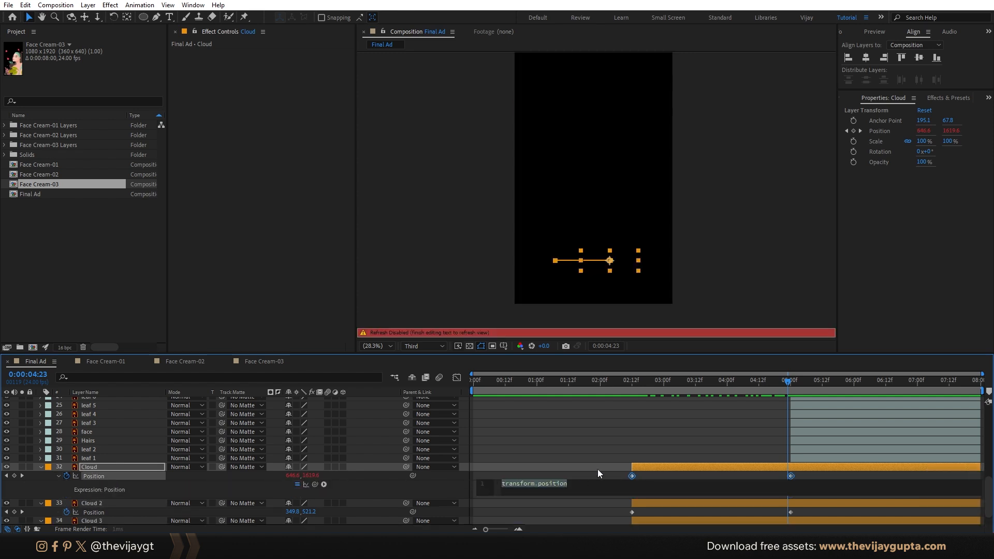
type("loop")
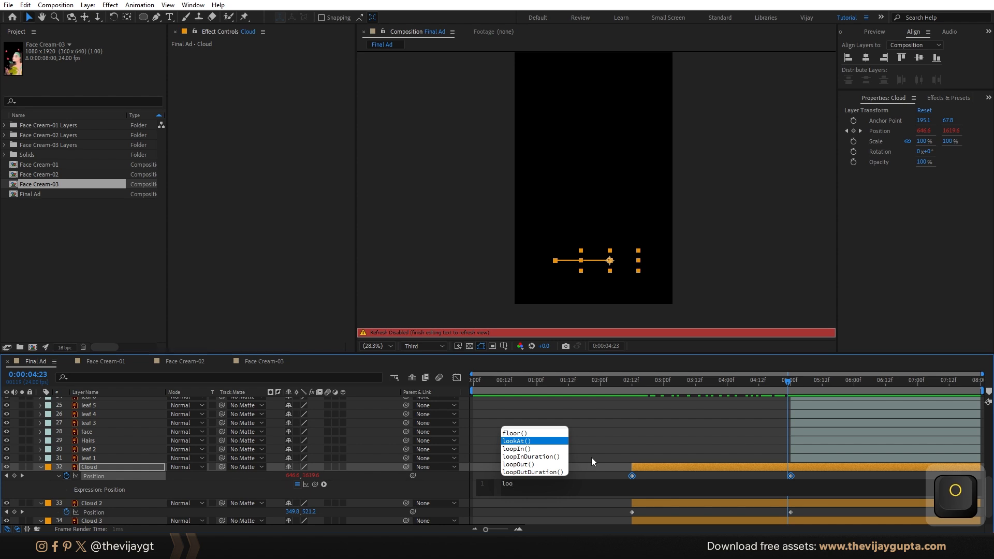
key("Down")
key("Down")
key("Return")
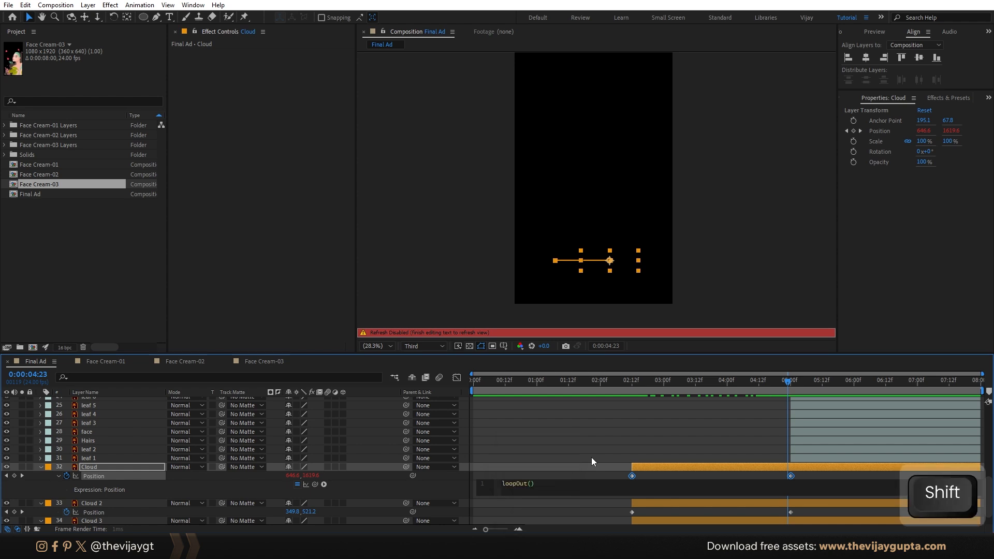
type("\"")
key("Down")
key("Down")
key("Down")
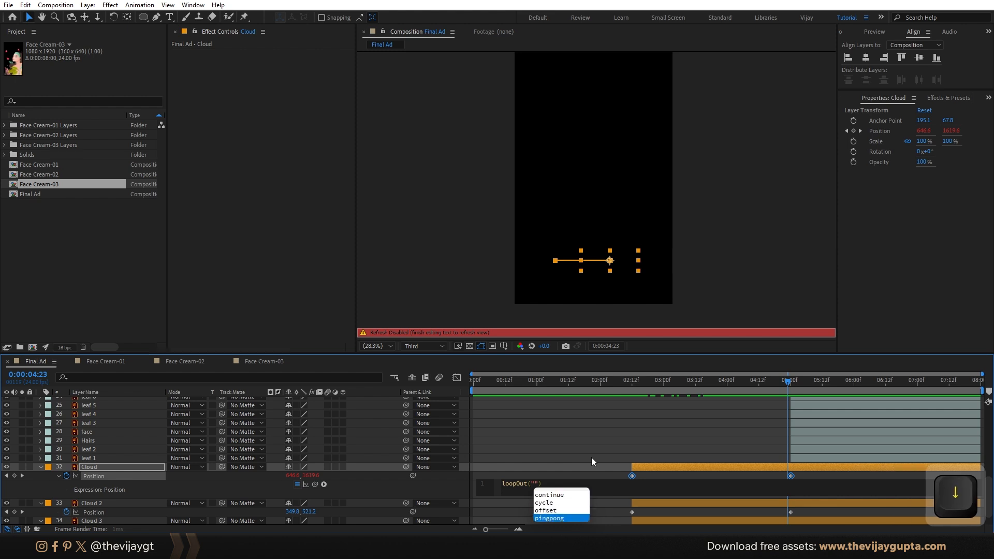
key("Return")
key("ctrl+a")
key("ctrl+c")
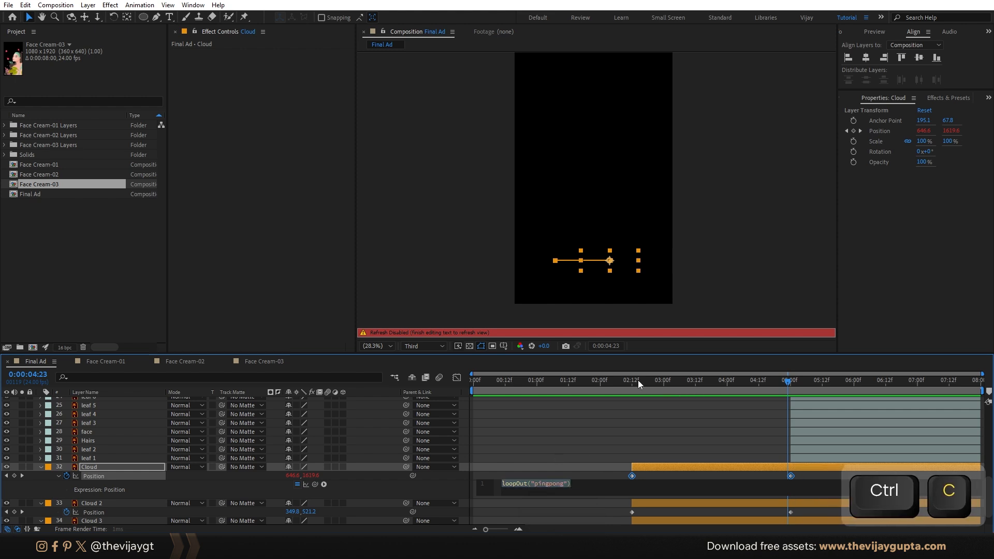
Step: Play back and scrub the composition from 0:00:02:10 to check the Cloud layer's looping drift
left_click_drag(638, 381, 627, 383)
left_click(674, 442)
key("space")
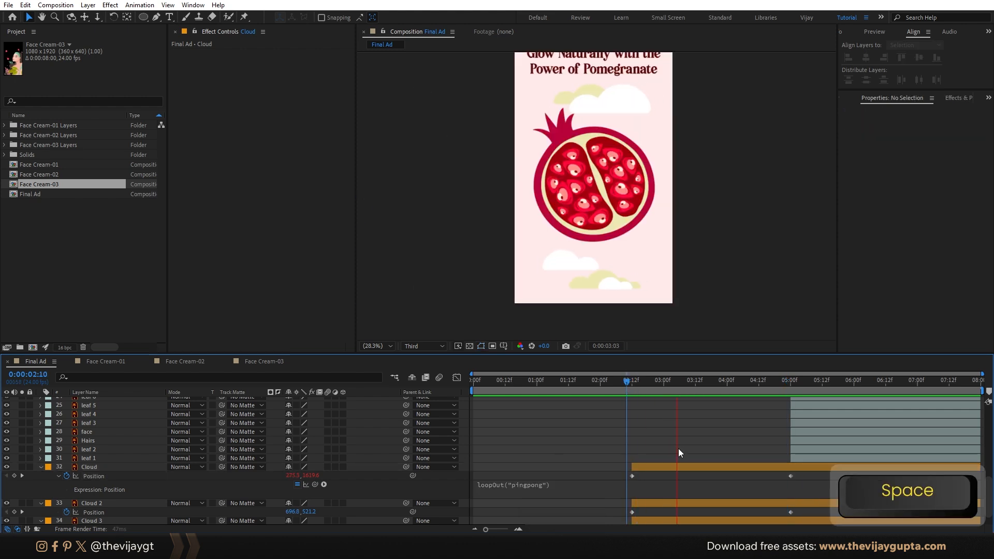
left_click(768, 470)
key("space")
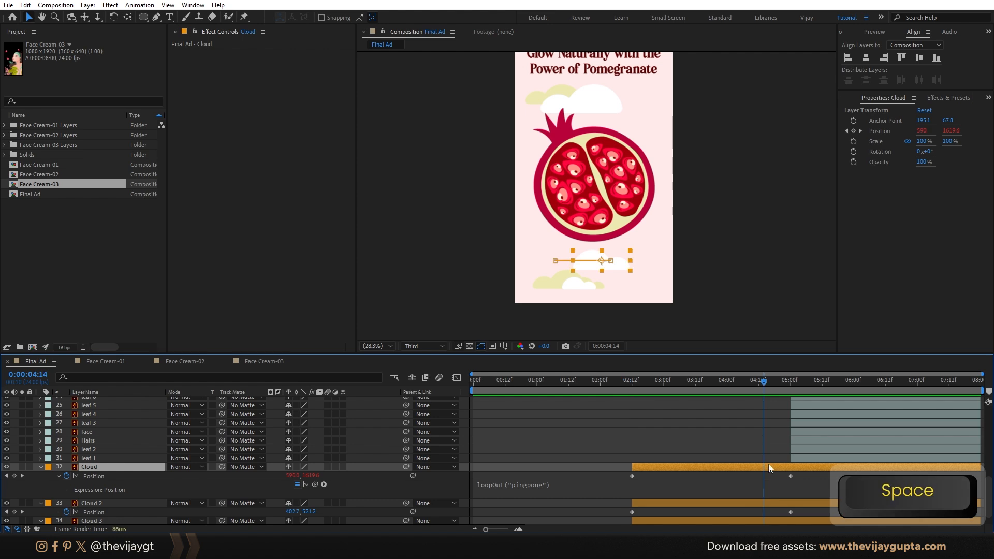
key("space")
key("space")
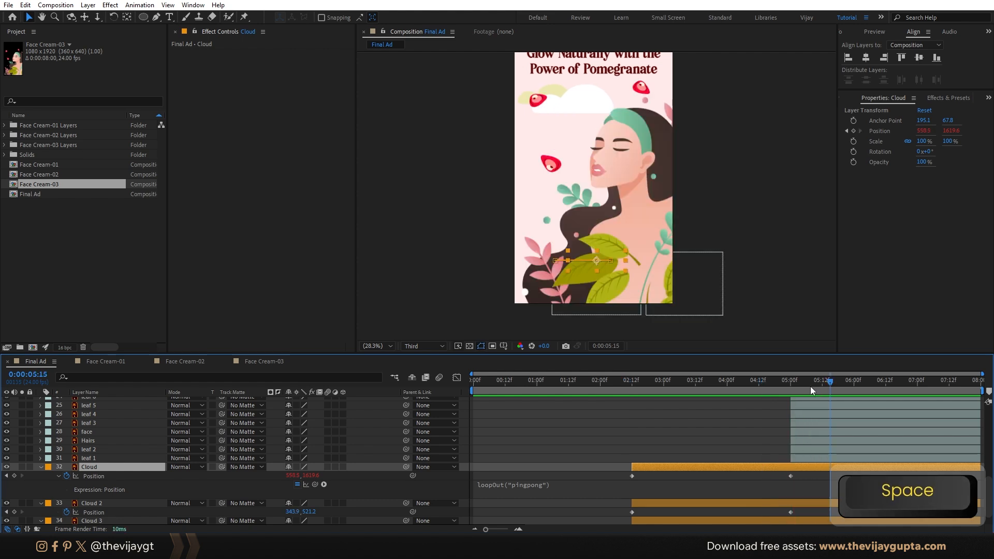
left_click_drag(935, 388, 839, 388)
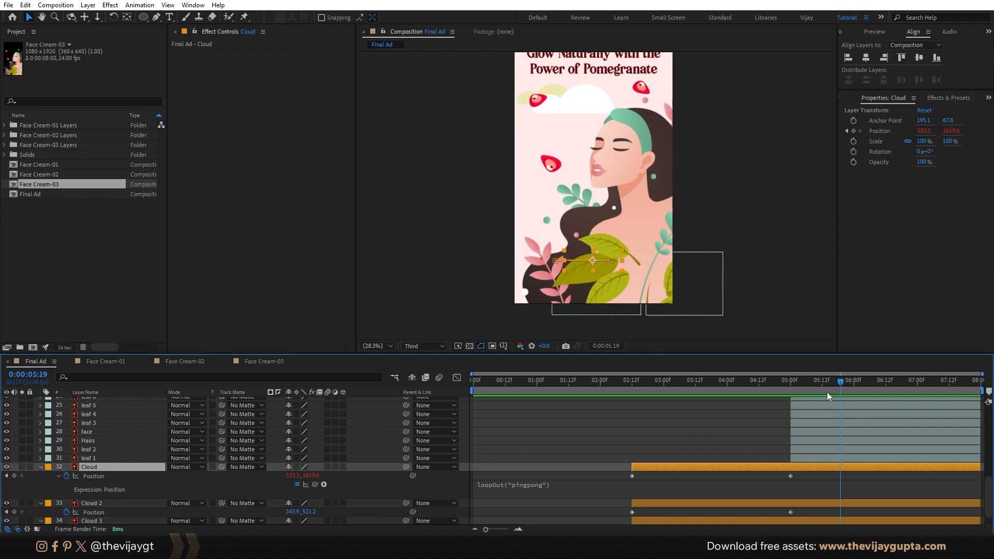
Step: Copy only the expression from Cloud's Position, paste it onto Cloud 2 and Cloud 3, and preview the drift
left_click(538, 459)
scroll(511, 455, "down", 2)
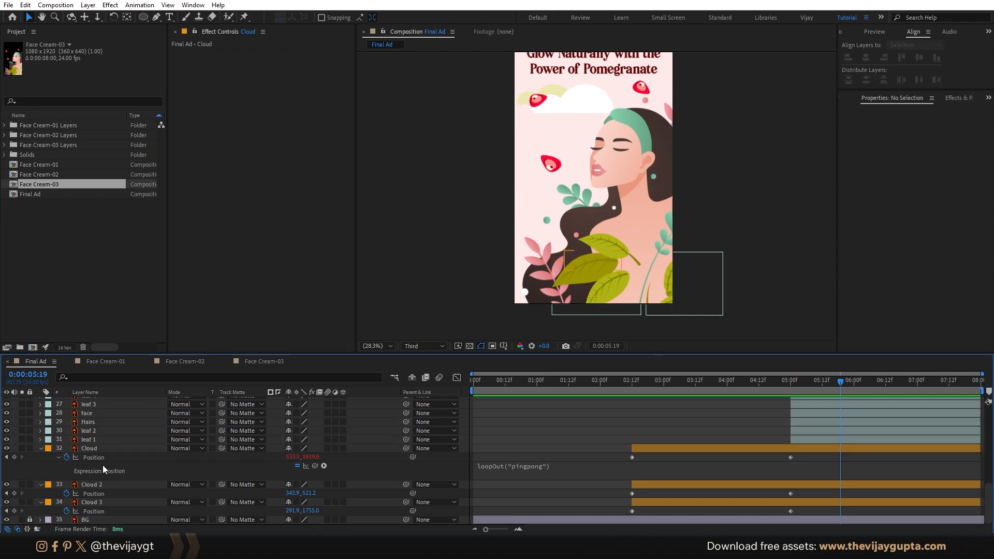
right_click(94, 457)
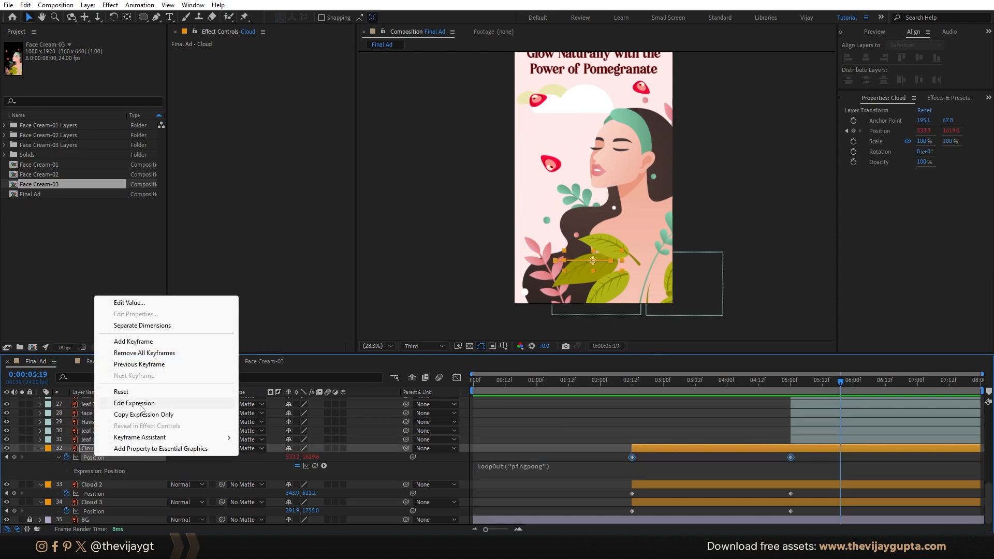
left_click(122, 456)
left_click(101, 484)
left_click(100, 503, "shift")
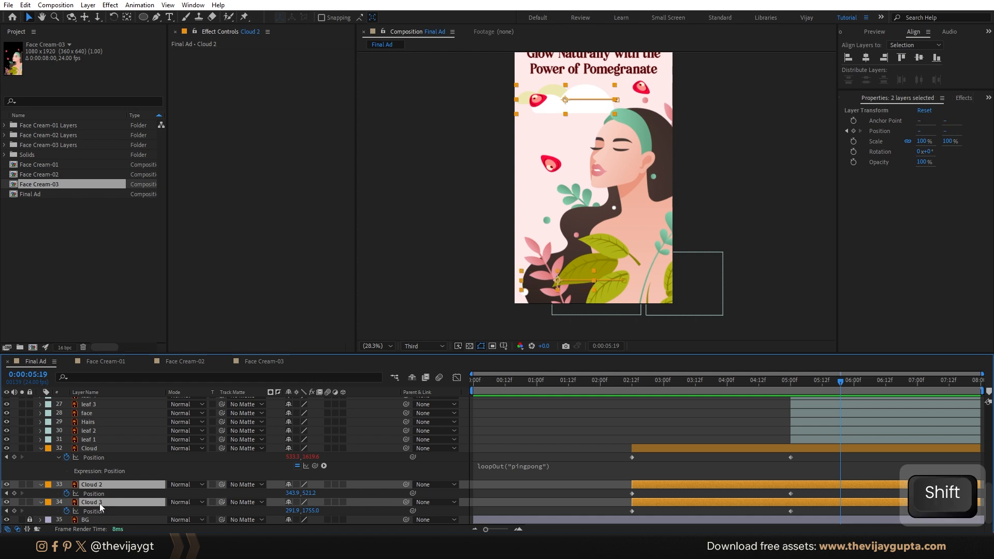
key("ctrl+v")
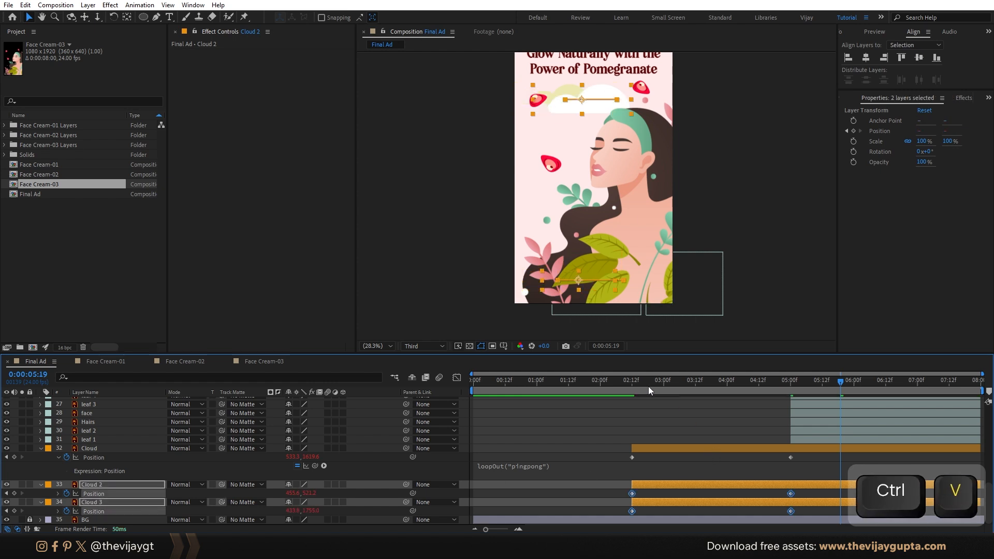
left_click_drag(648, 384, 623, 385)
key("space")
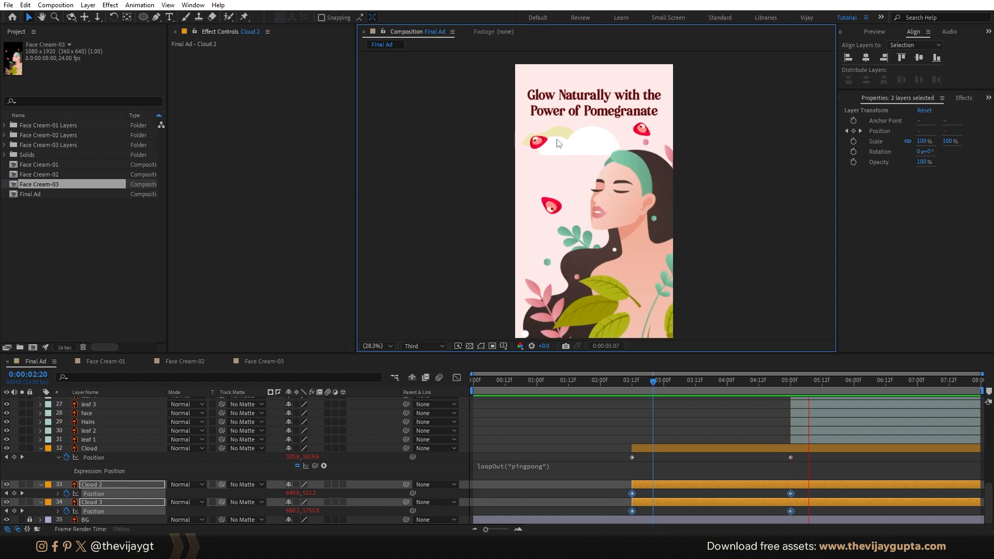
Step: Preview the Final Ad composition from 0:00:00:18, and move the playhead to 0:00:03:02
key("space")
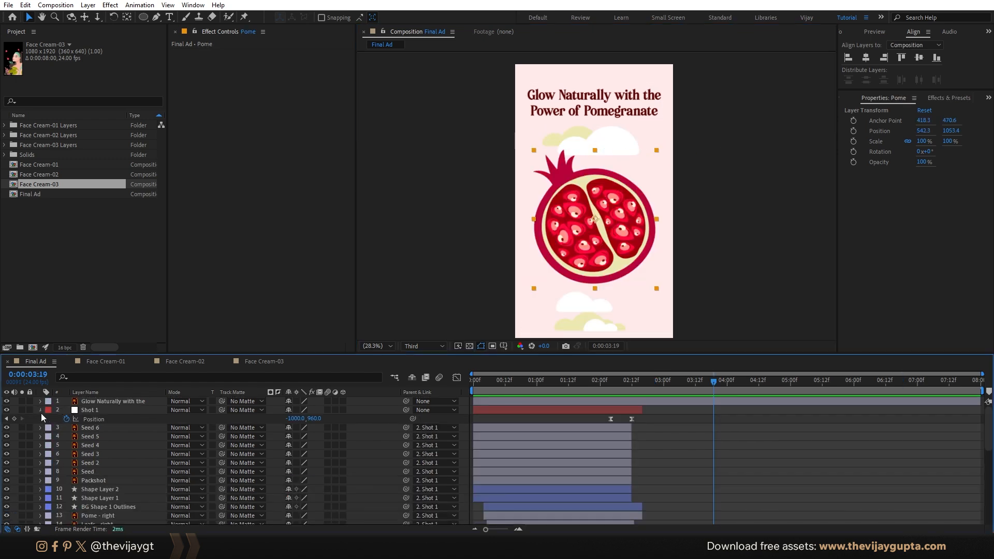
left_click_drag(704, 386, 522, 384)
key("space")
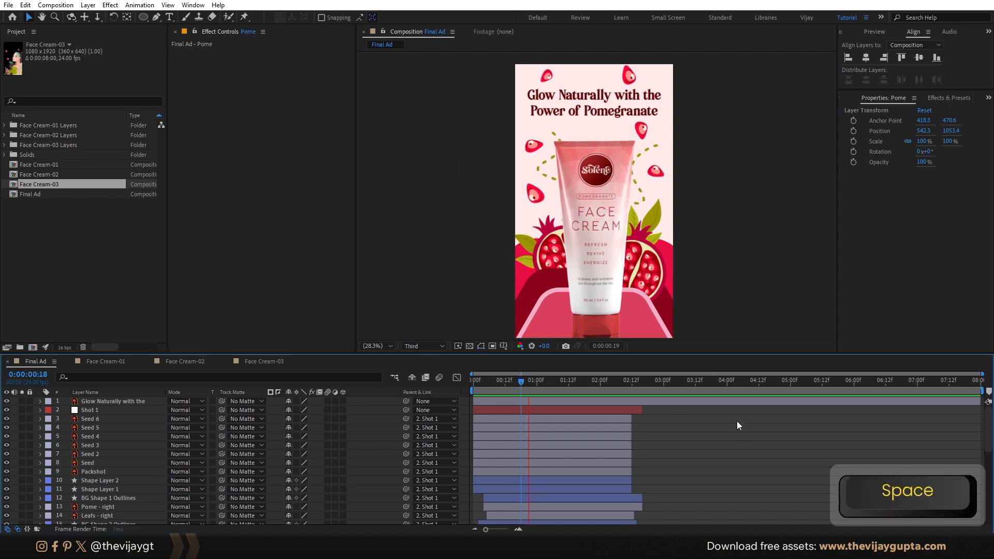
left_click(668, 385)
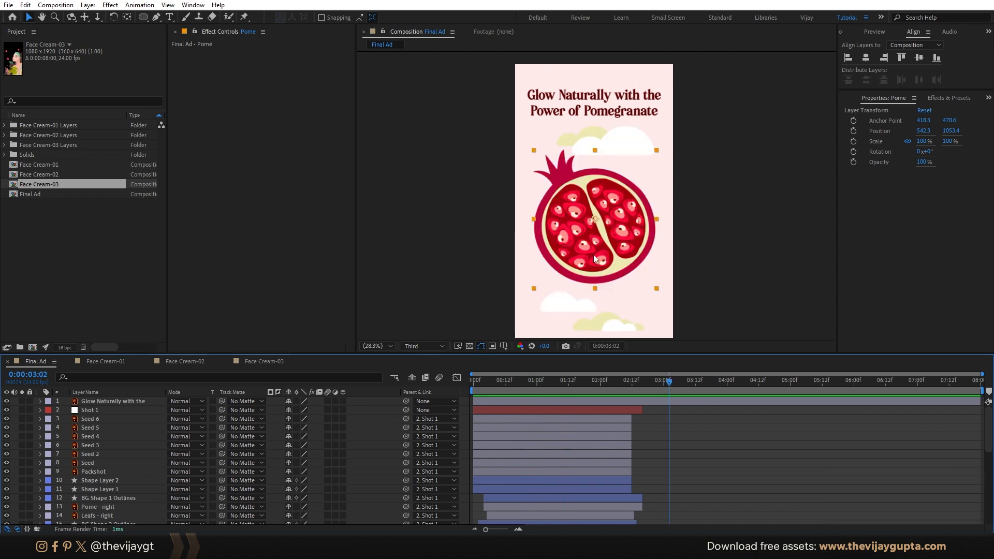
Step: Import Bubbles.aep into the project and open its Bubbles composition
left_click(36, 330)
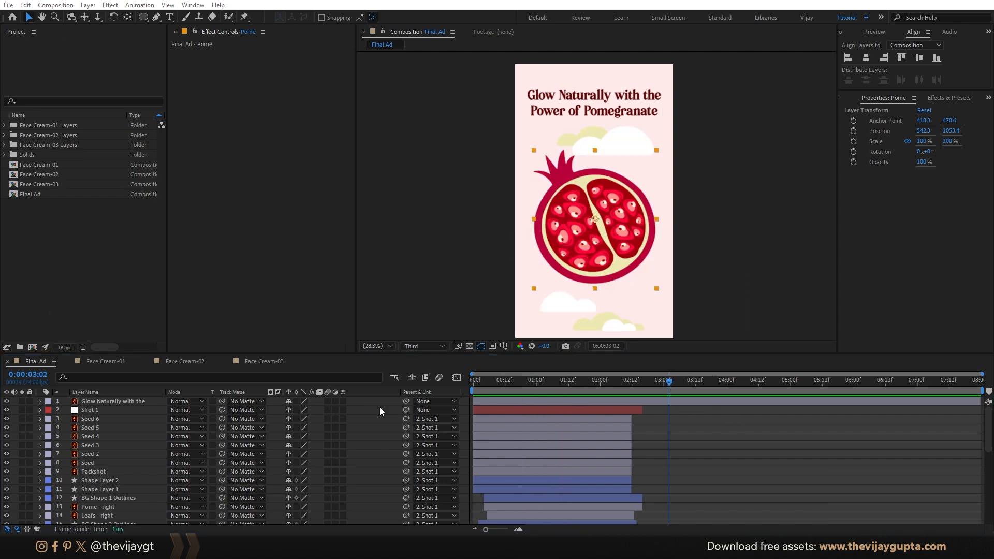
left_click(726, 462)
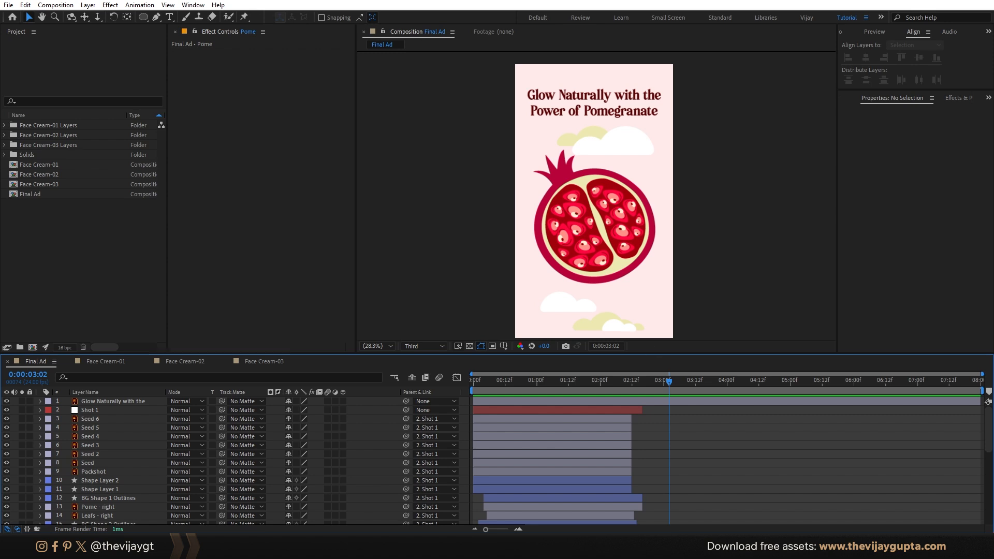
left_click_drag(206, 315, 105, 276)
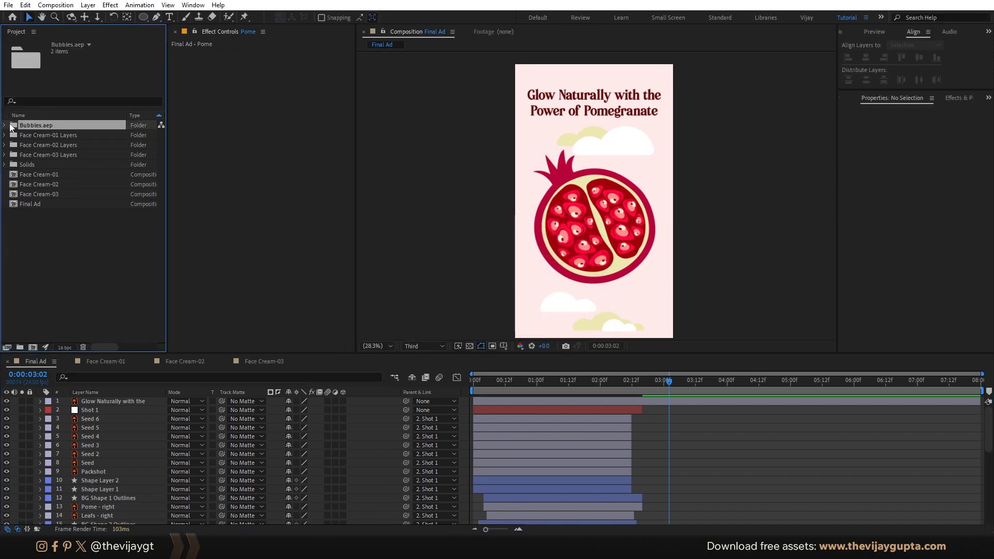
left_click(5, 125)
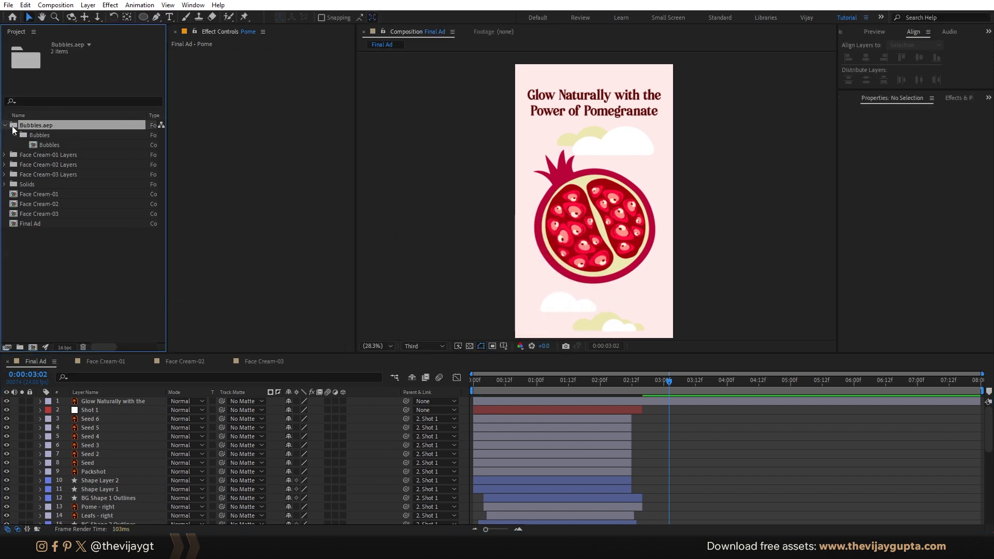
double_click(48, 145)
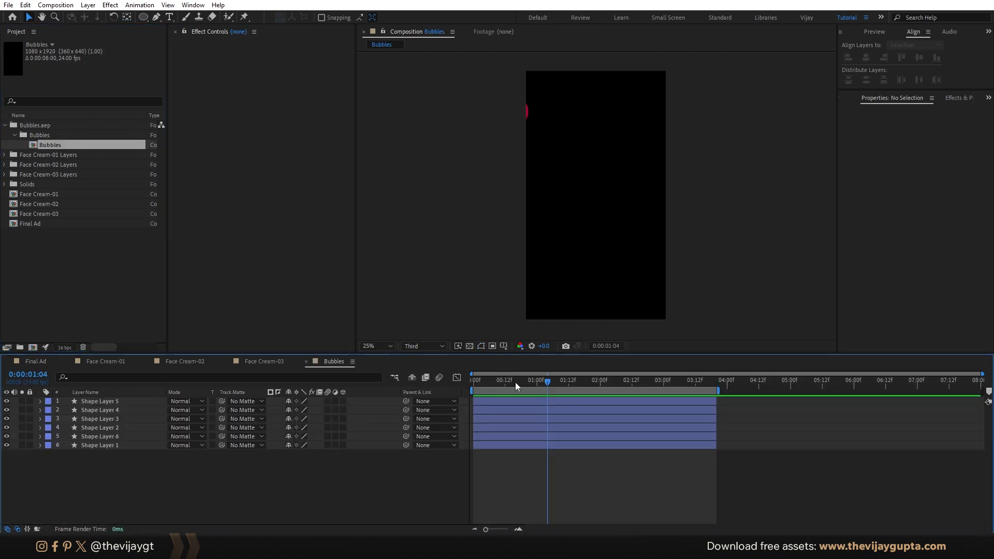
Step: Play the Bubbles composition from the start, and select all six shape layers to examine their motion paths
left_click_drag(515, 382, 392, 383)
key("space")
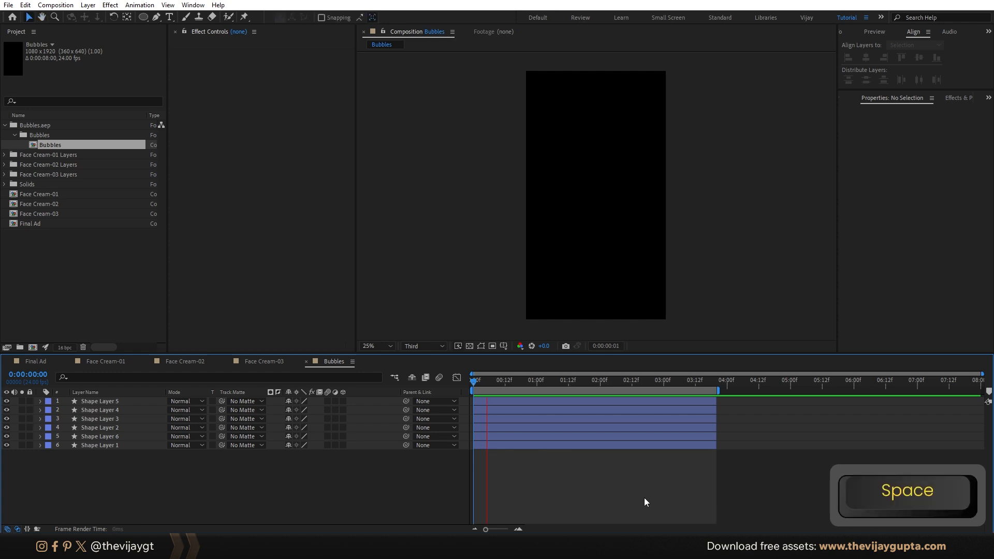
key("ctrl+a")
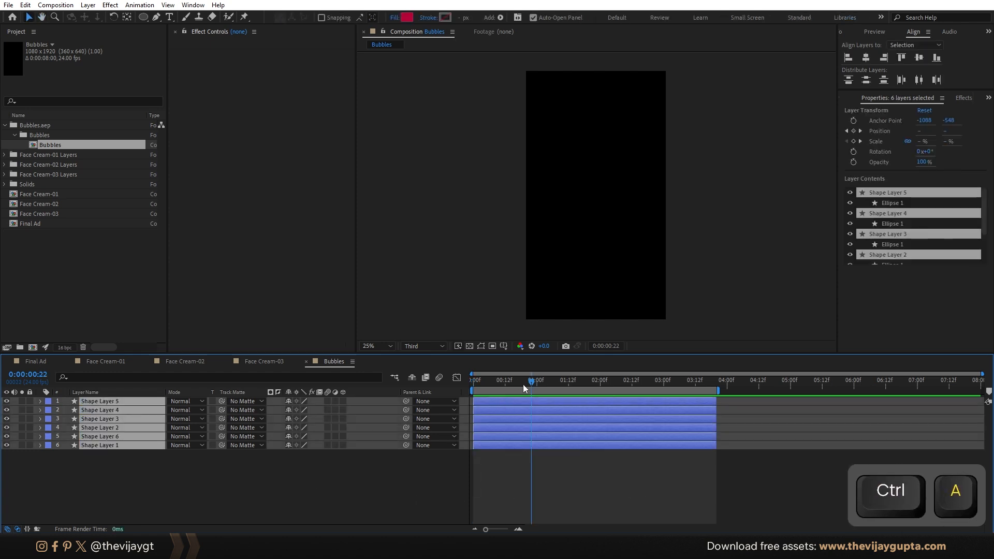
left_click(469, 346)
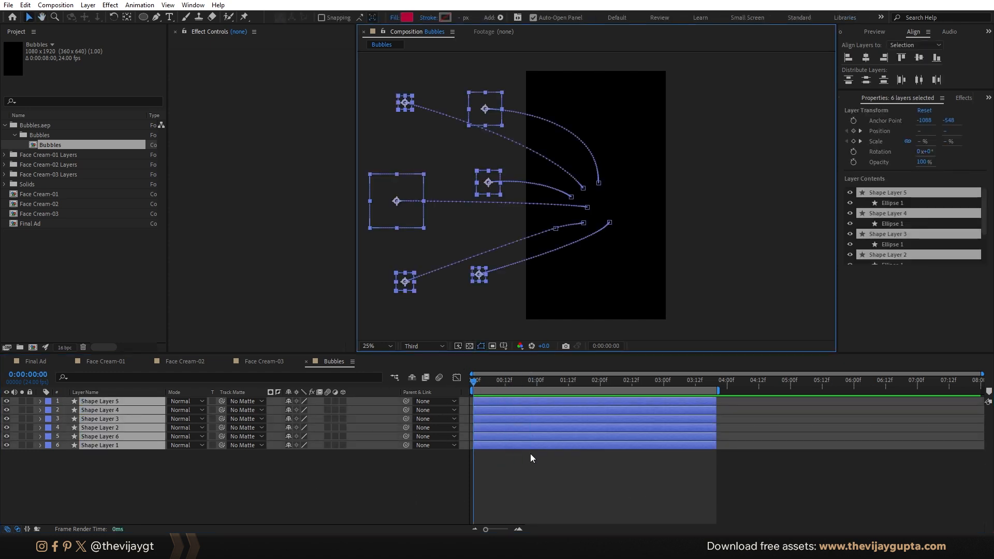
left_click(544, 470)
key("ctrl+a")
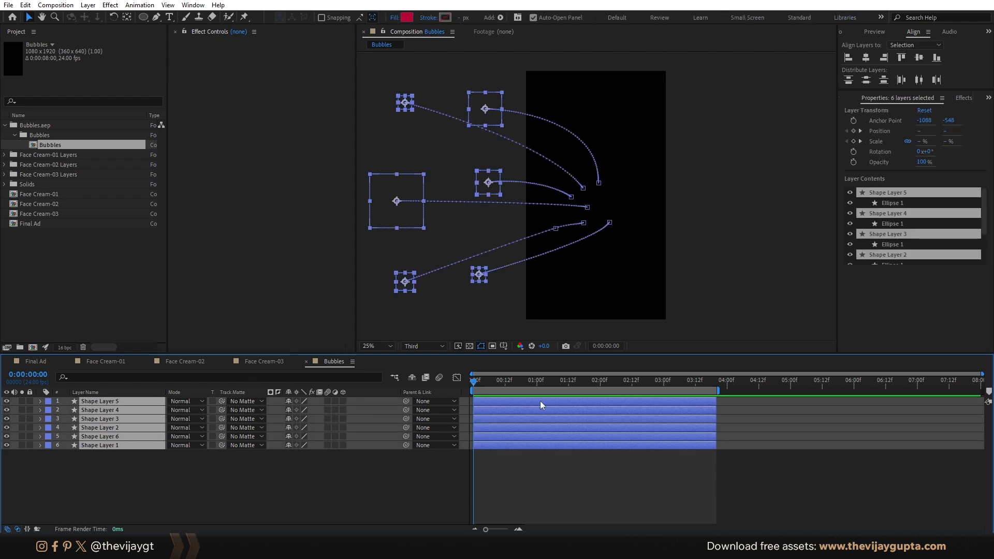
Step: Play the bubbles from 0:00:01:07, then reveal the six shape layers' Position keyframes and scrub through them
left_click_drag(487, 380, 561, 404)
key("space")
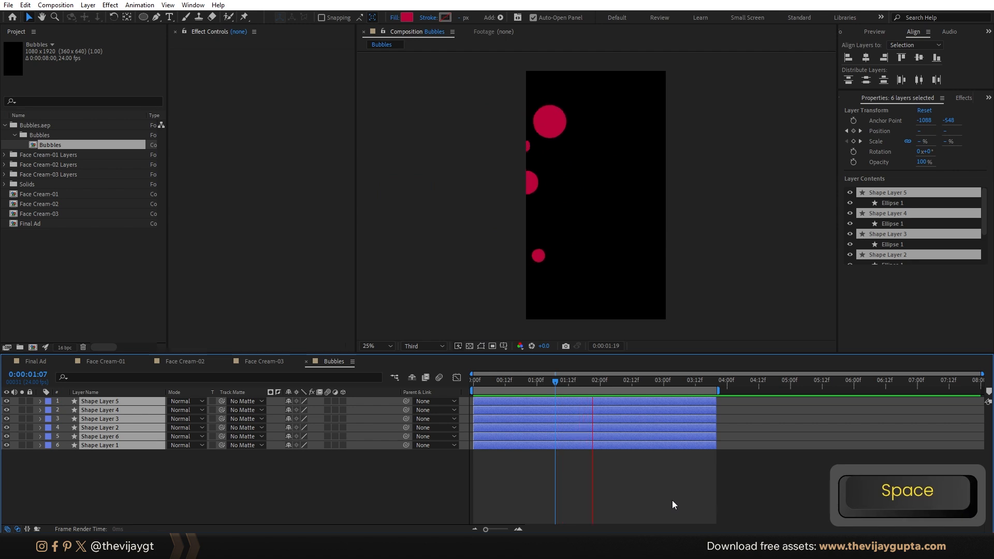
key("space")
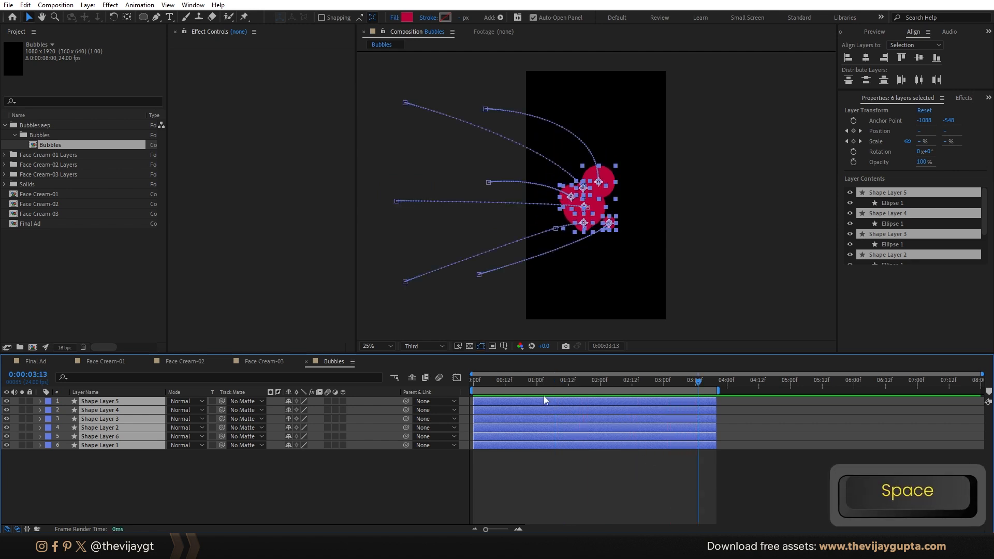
key("p")
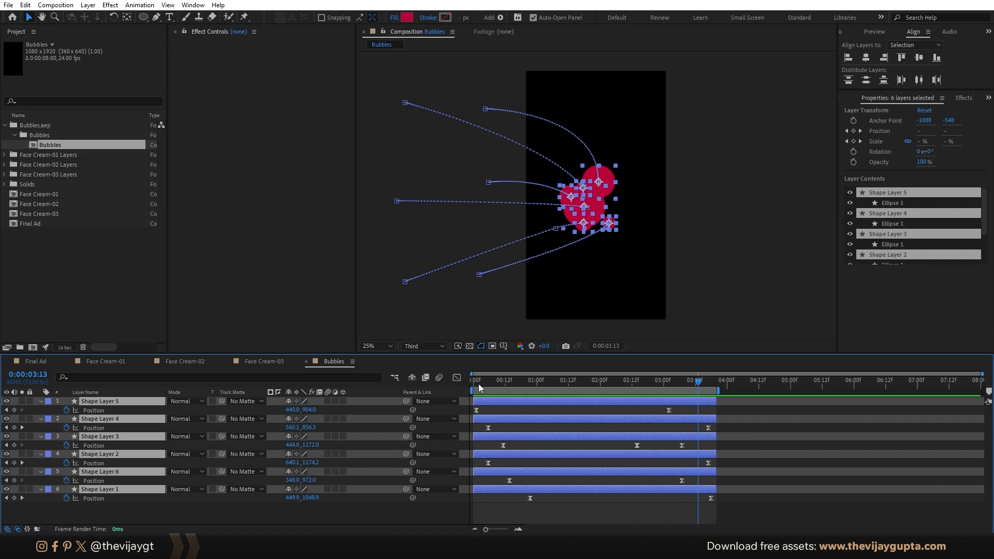
left_click_drag(479, 388, 668, 393)
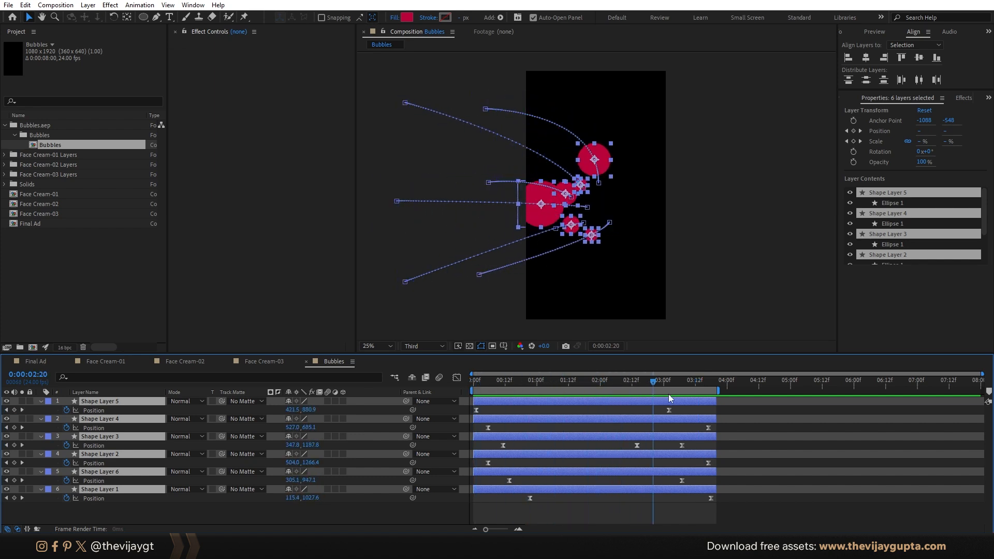
Step: Collapse the Cloud 2 and Cloud 3 properties in Final Ad and add the Bubbles composition directly above the Cloud layer
left_click(36, 361)
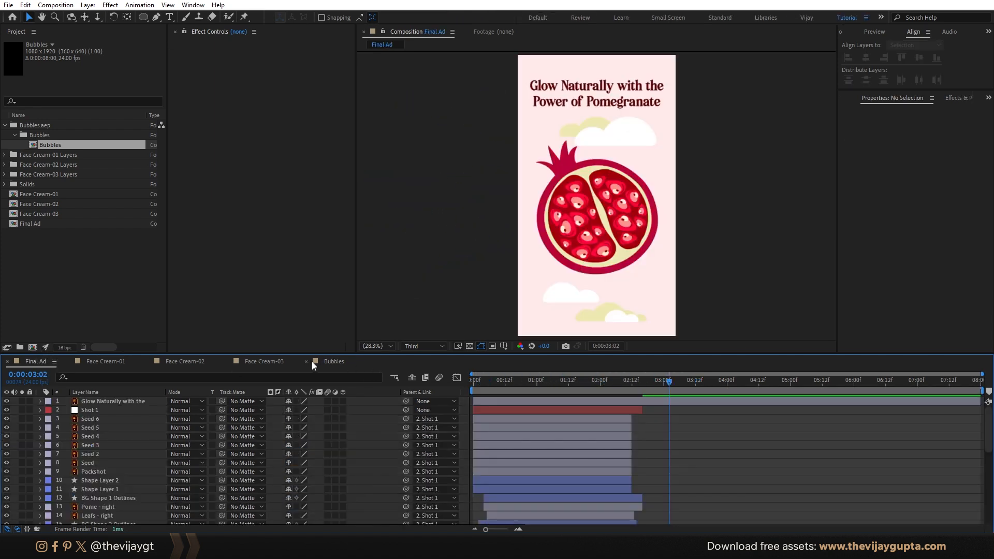
scroll(642, 433, "down", 10)
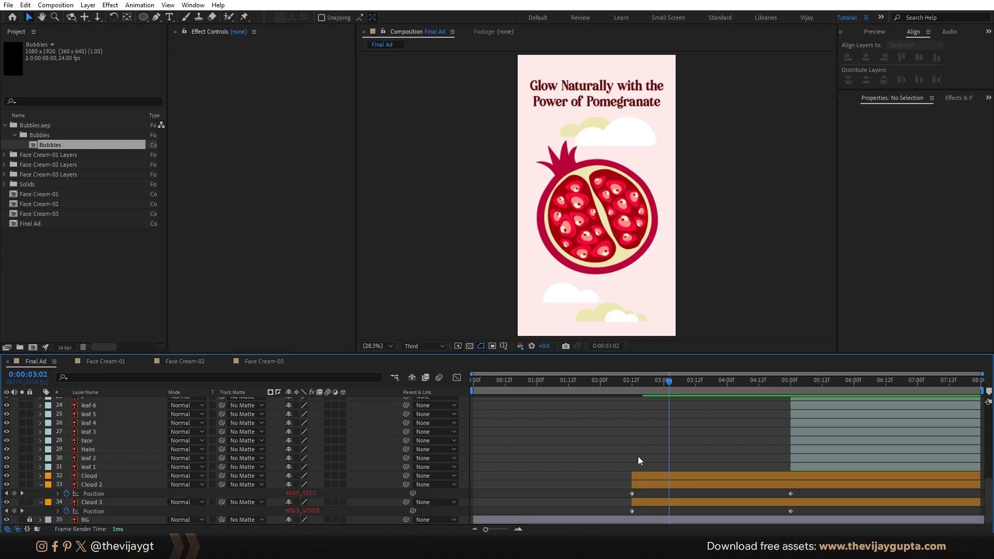
left_click(40, 485)
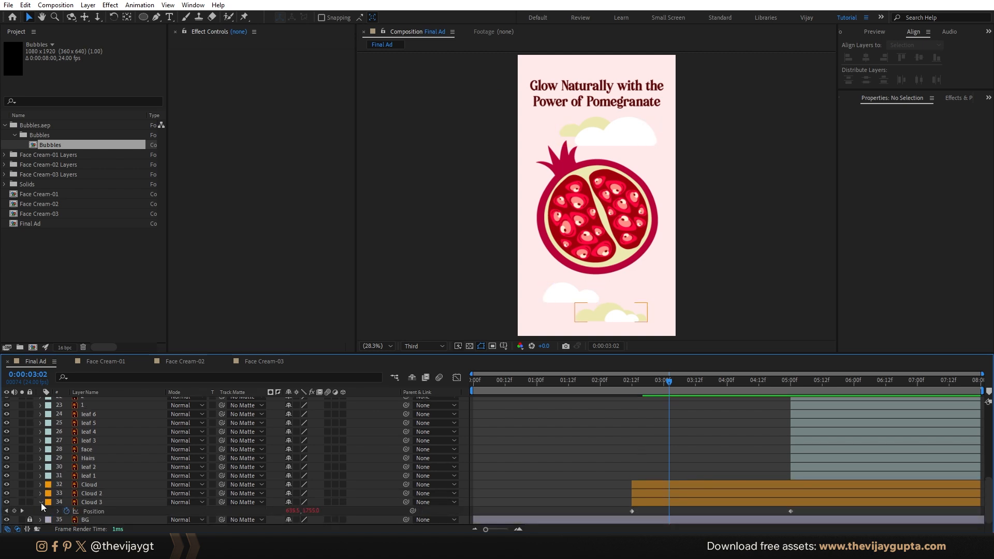
left_click(40, 502)
left_click(546, 479)
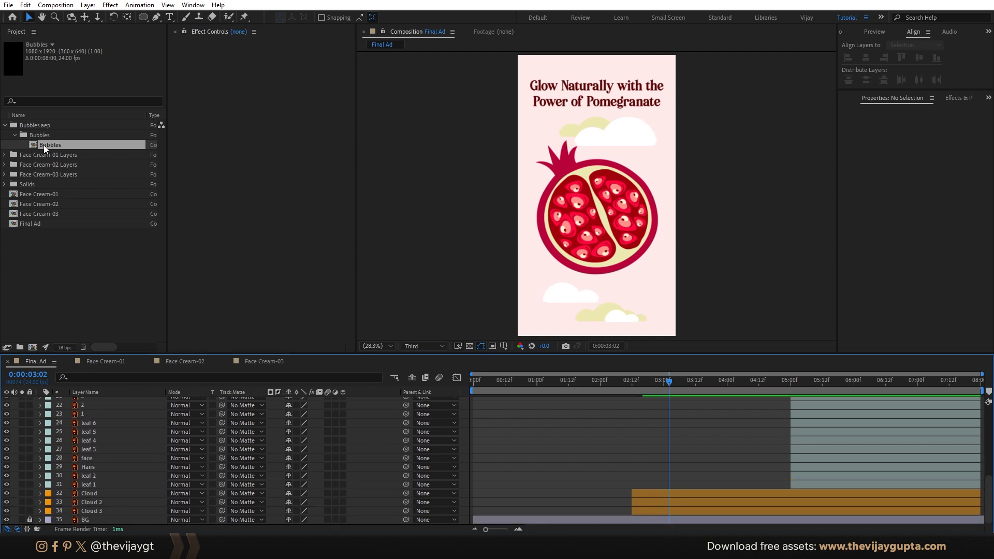
left_click_drag(44, 145, 92, 492)
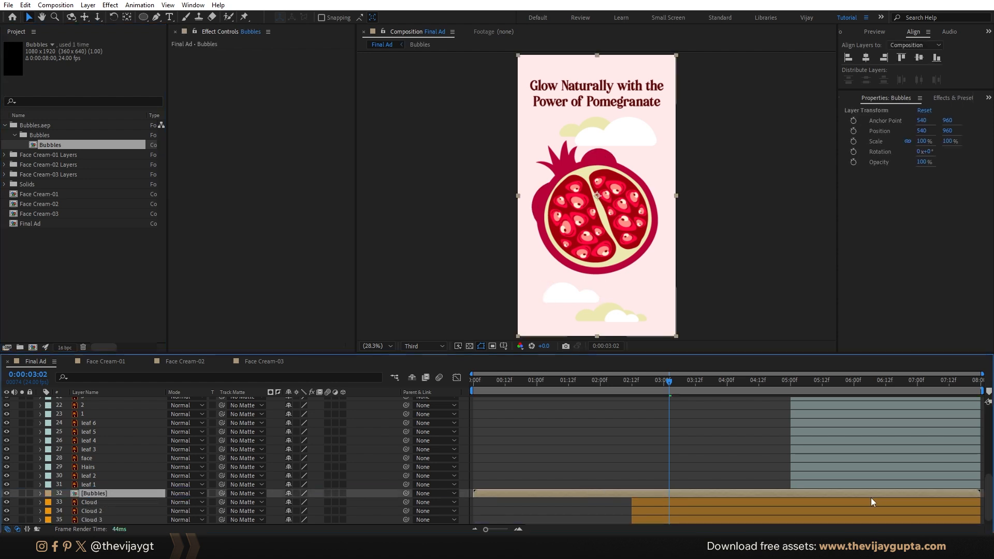
Step: Trim the Bubbles layer's end to about 0:00:04:11, and shift the layer to start at about 0:00:00:08
left_click_drag(978, 498, 757, 492)
scroll(626, 475, "up", 3)
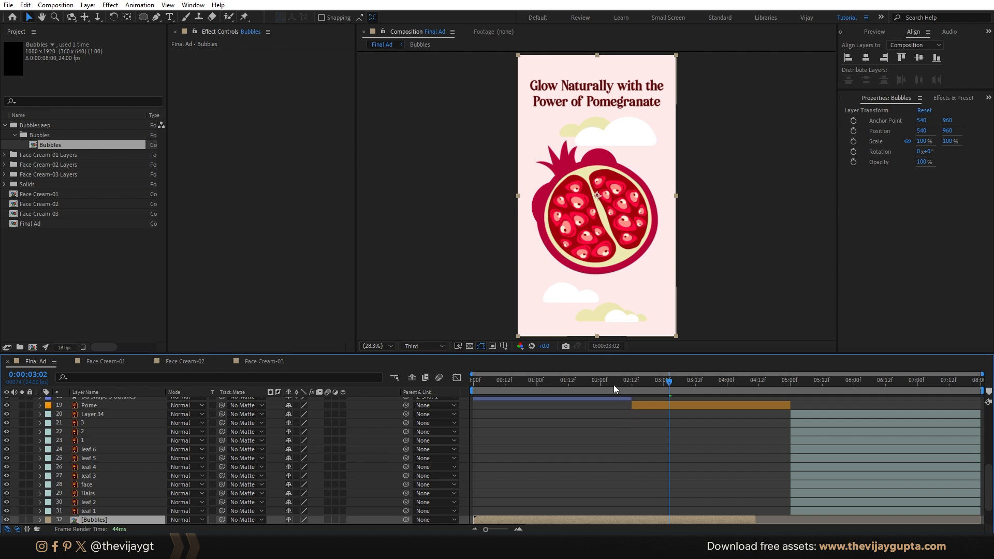
left_click_drag(613, 384, 619, 417)
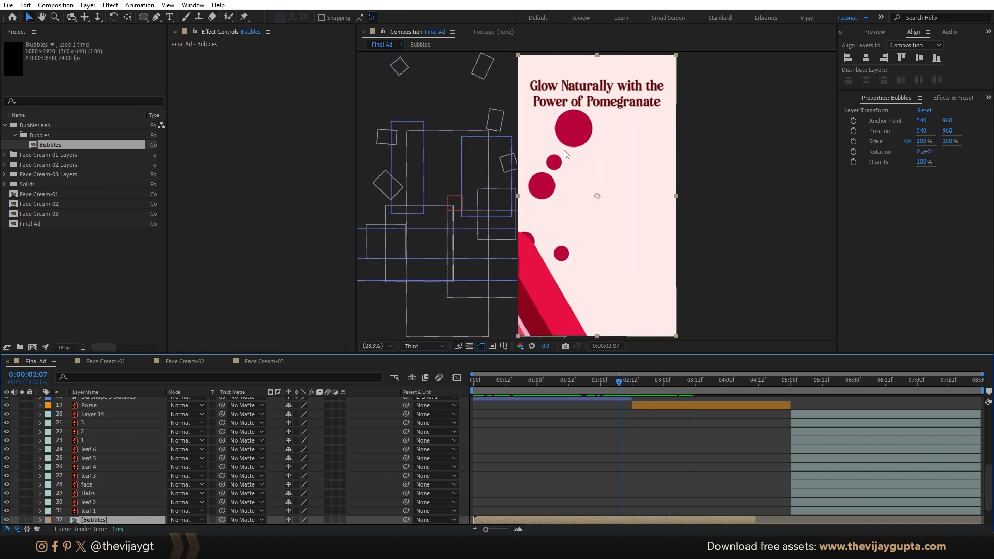
key("period")
key("period")
left_click_drag(590, 520, 611, 519)
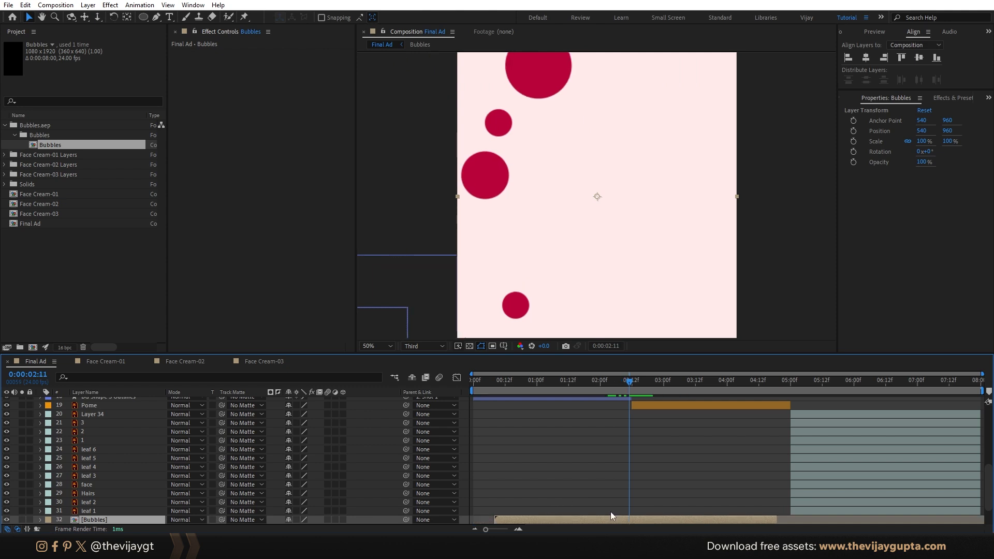
Step: Apply Gaussian Blur to the Bubbles layer with Blurriness set to 60
scroll(611, 512, "down", 2)
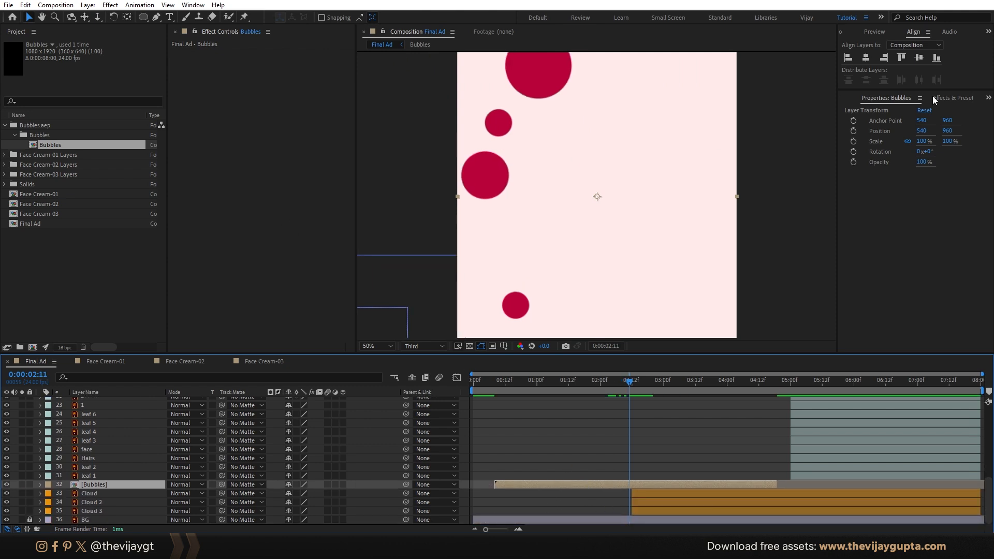
left_click(945, 98)
key("ctrl+f")
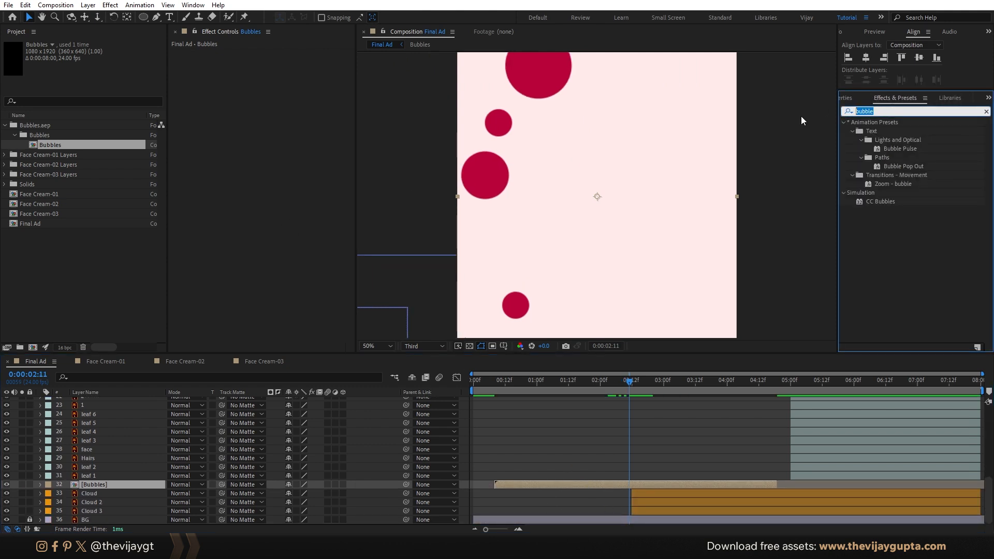
key("BackSpace")
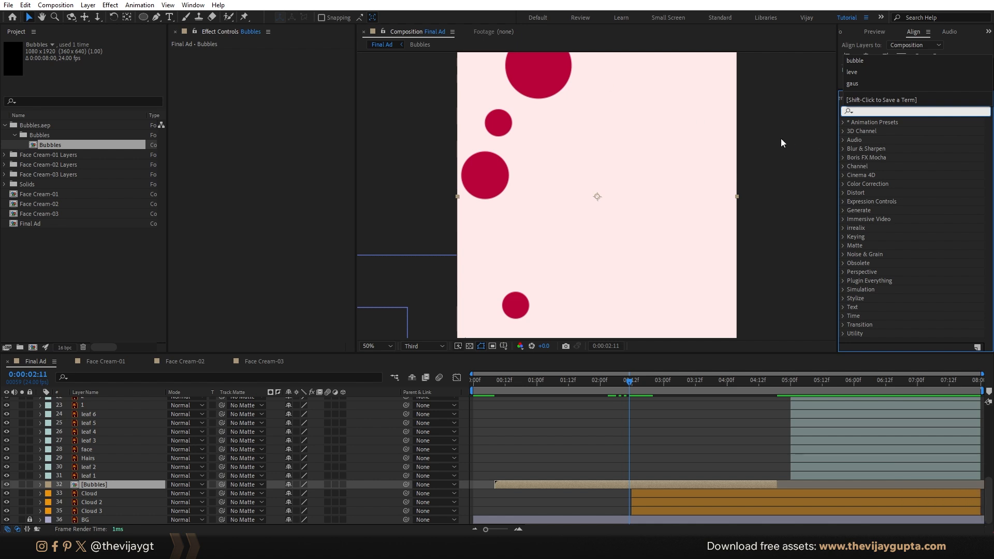
type("gau")
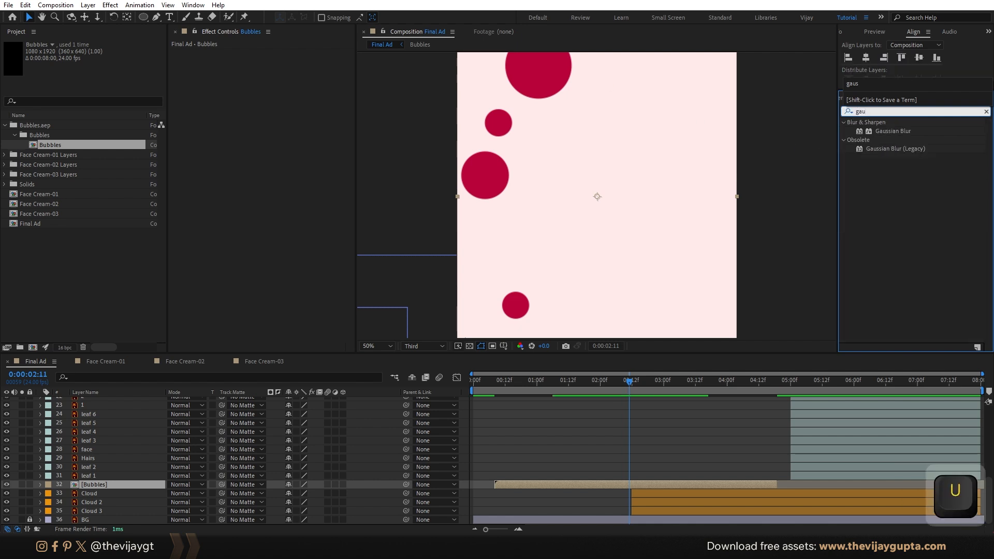
double_click(893, 132)
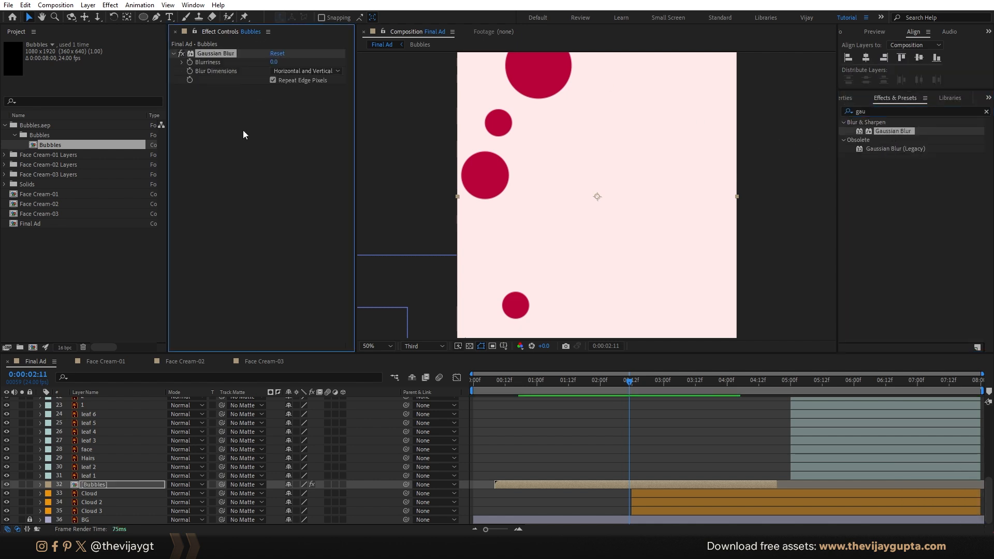
type("60")
key("Return")
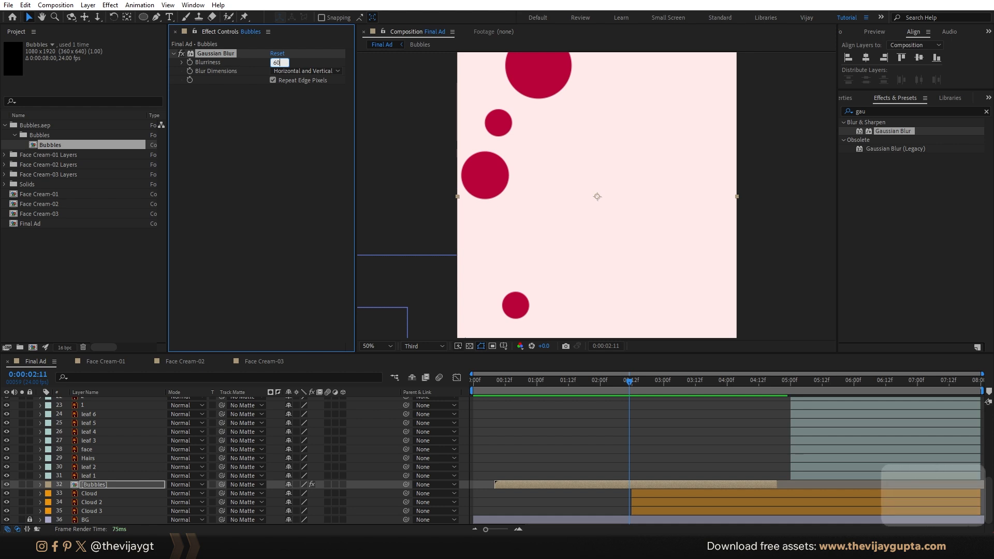
left_click(491, 201)
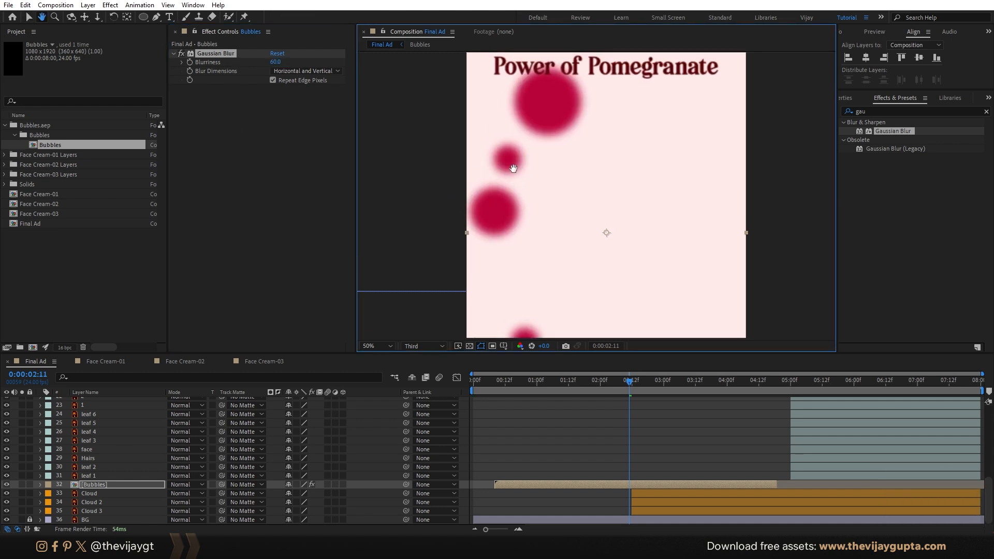
Step: Find the Levels effect and apply it to the Bubbles layer after the Gaussian Blur
left_click(237, 178)
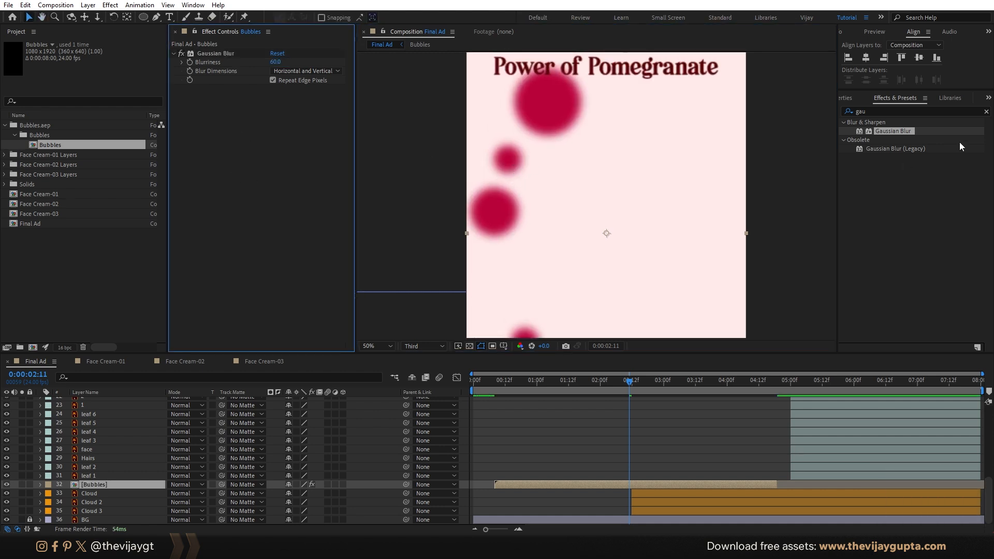
left_click(877, 112)
type("level")
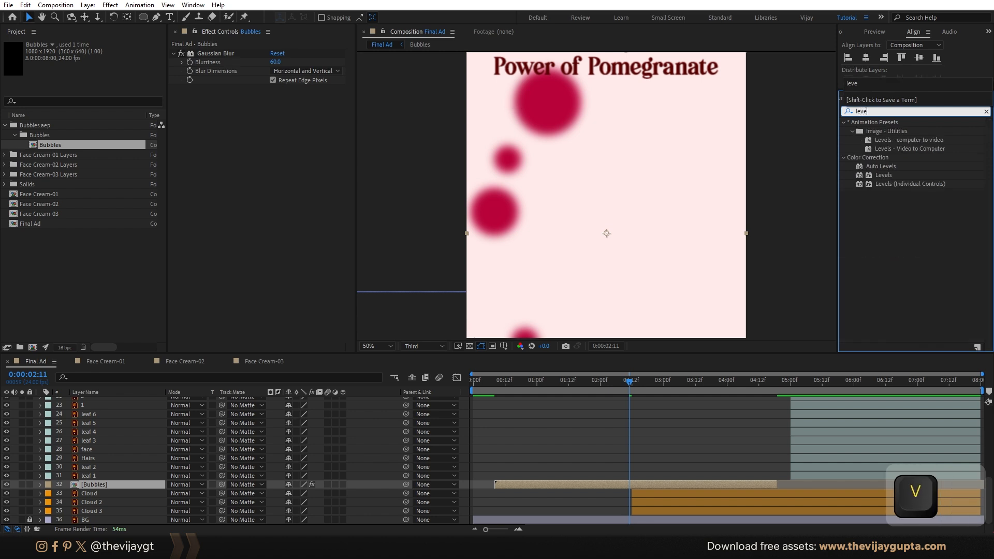
key("BackSpace")
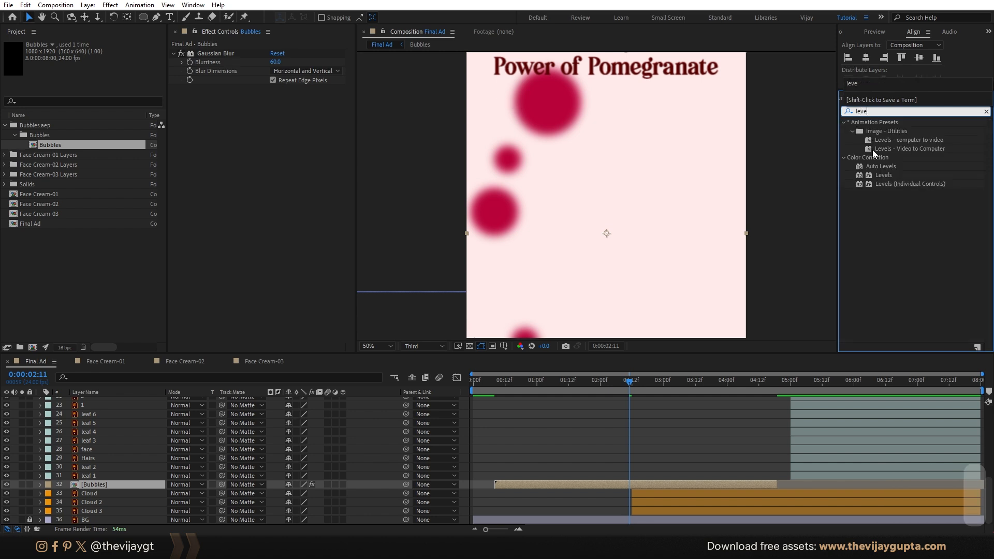
double_click(880, 175)
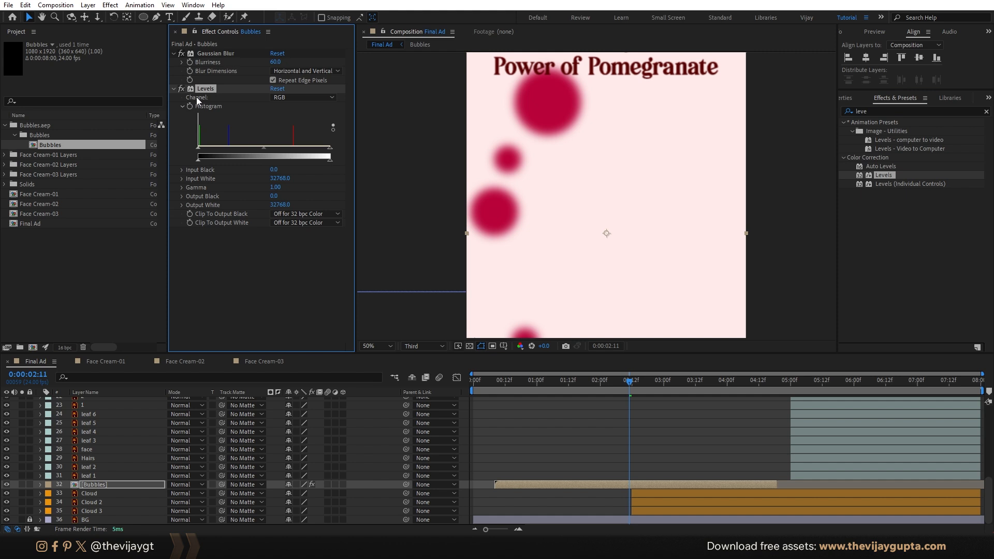
Step: Set the Bubbles layer's Levels to the Alpha channel, with Alpha Input Black about 15805.7 and Alpha Input White about 17733.3
left_click(287, 99)
left_click(293, 155)
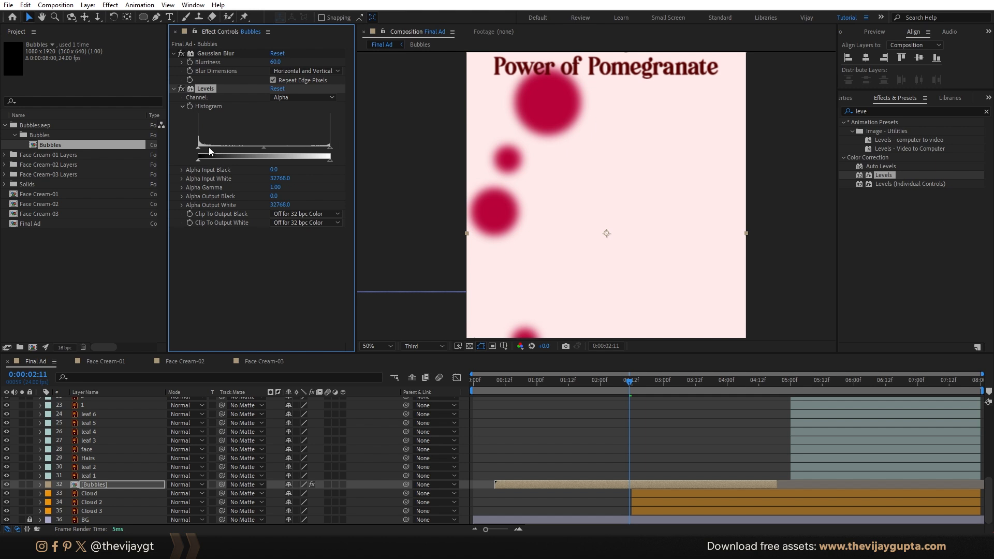
left_click_drag(199, 148, 248, 149)
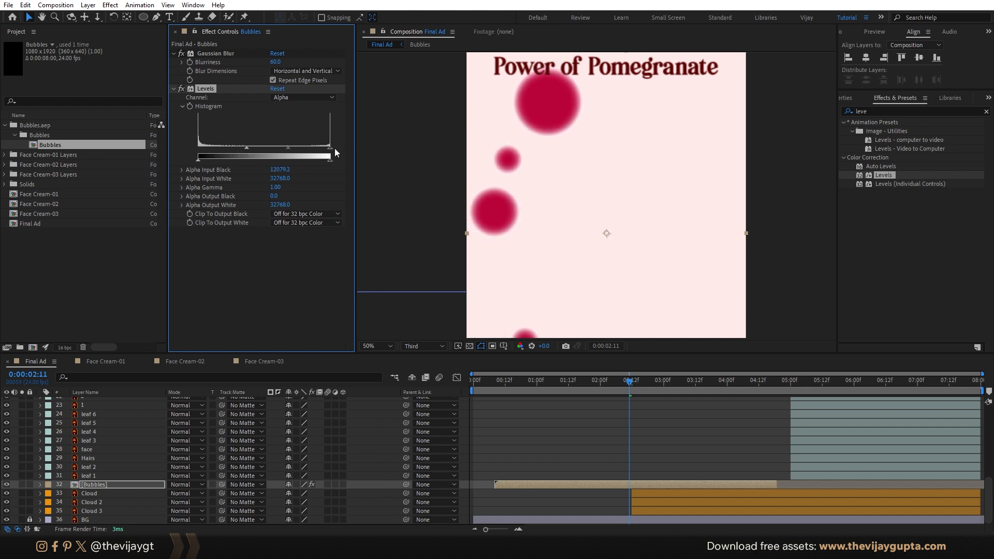
left_click_drag(332, 148, 253, 148)
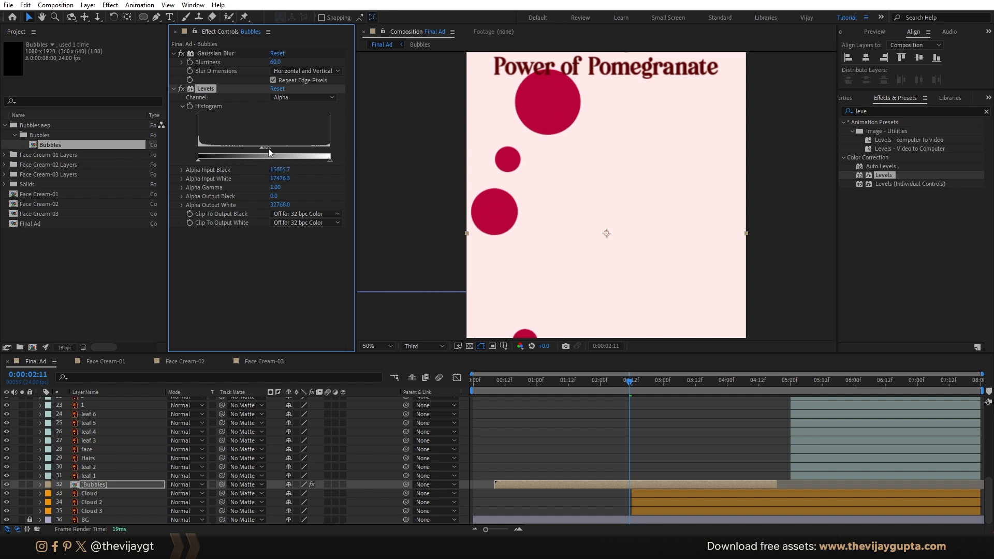
scroll(486, 192, "up", 4)
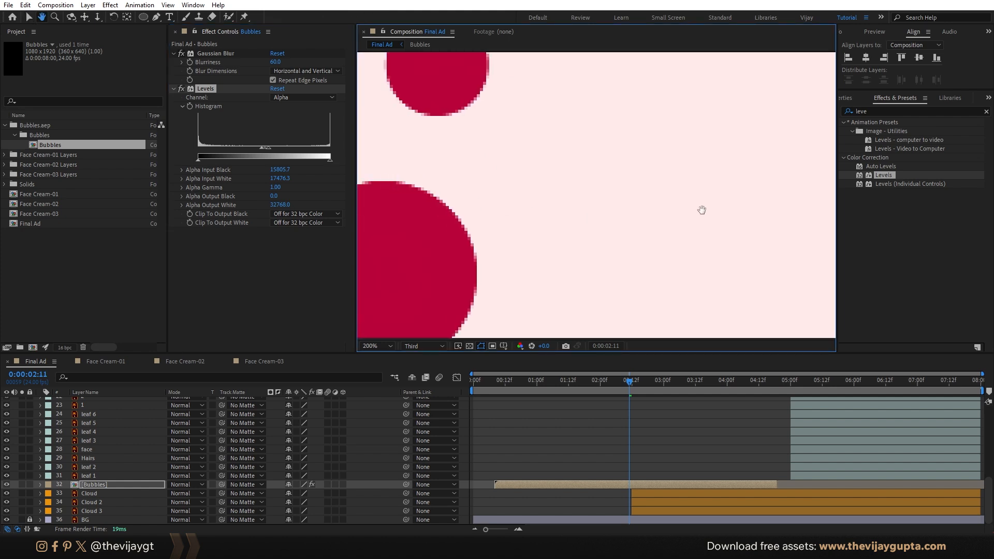
left_click_drag(268, 148, 270, 148)
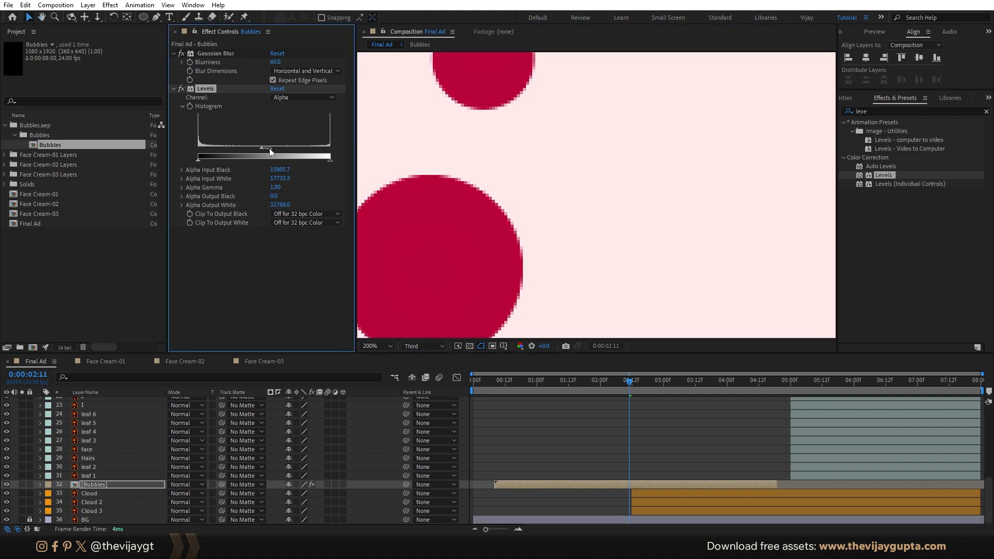
scroll(603, 169, "down", 6)
scroll(606, 172, "up", 2)
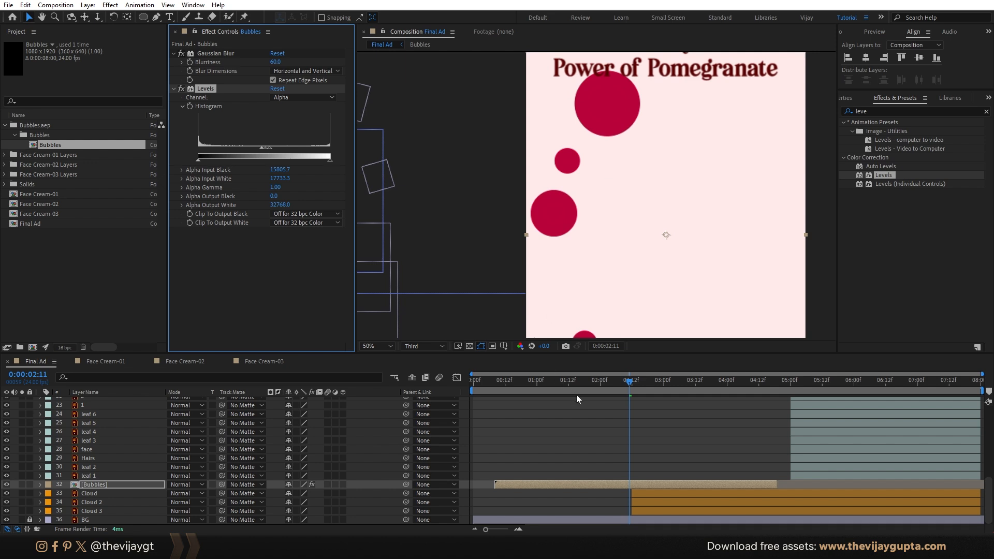
Step: Extend the Pome layer's start back to about 0:00:02:13 and preview the transition from the bubbles
left_click_drag(611, 384, 648, 396)
scroll(650, 429, "up", 3)
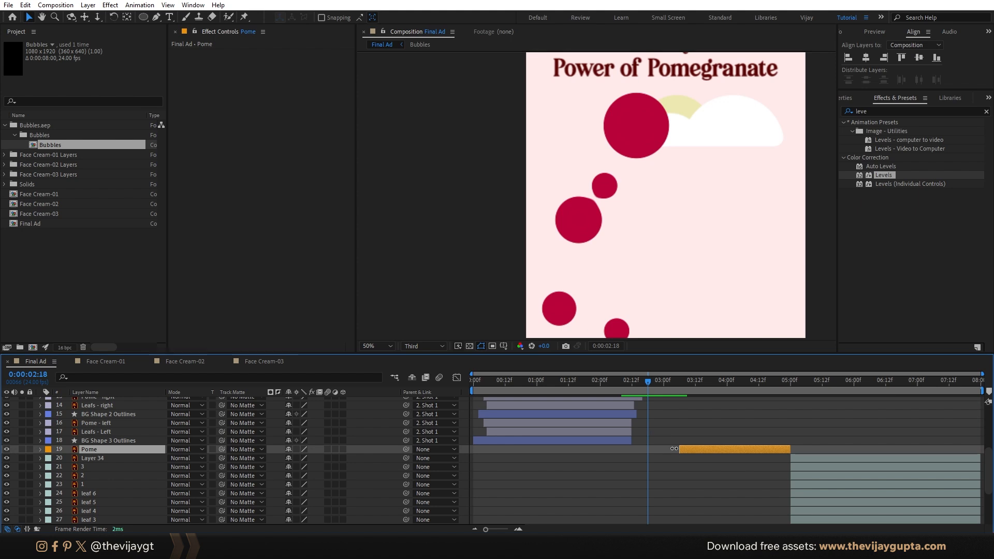
left_click_drag(669, 448, 646, 450)
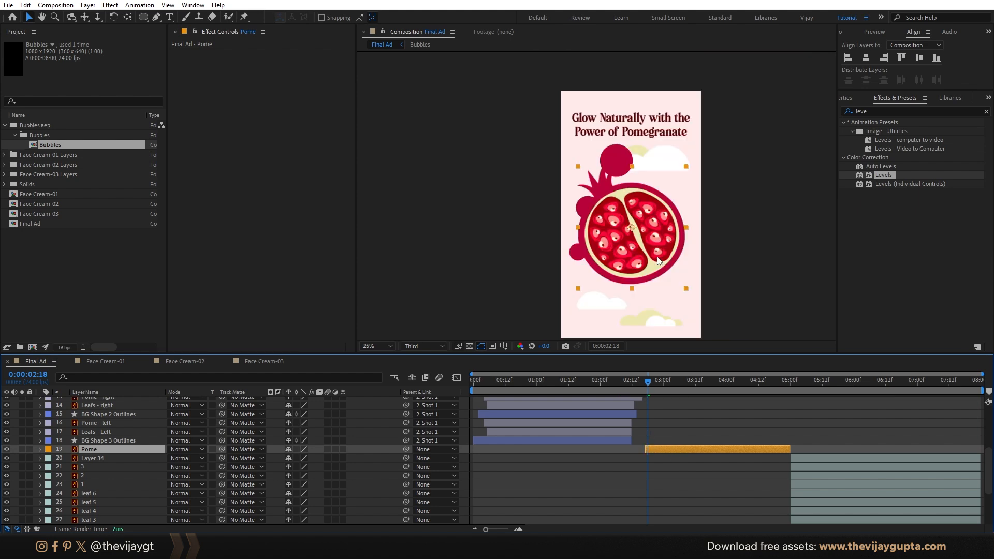
mouse_move(651, 382)
left_mouse_down()
mouse_move(617, 383)
mouse_move(680, 387)
mouse_move(664, 387)
left_mouse_up()
left_click(621, 384)
key("space")
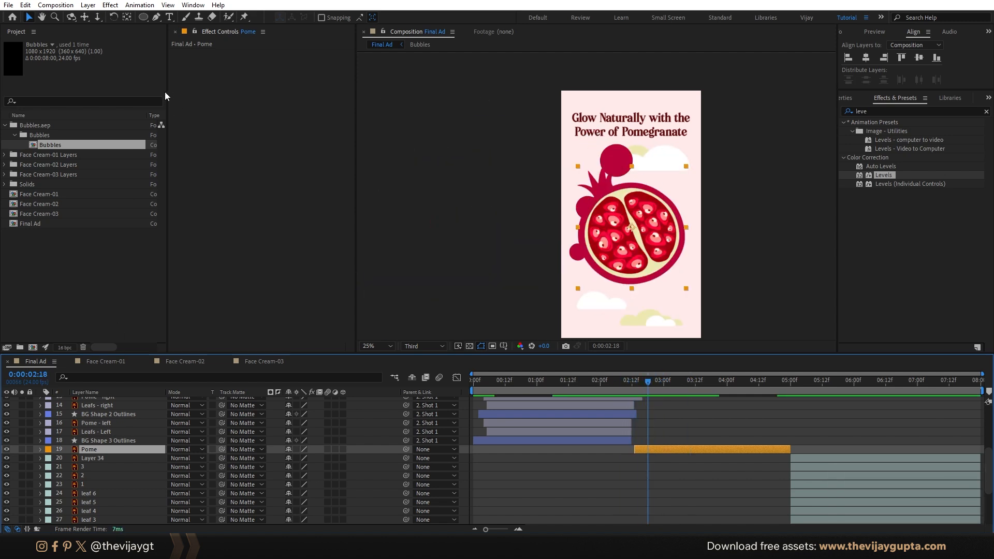
Step: Draw six separate circular masks around and over the pomegranate on the Pome layer with the Ellipse Tool
left_click(143, 18)
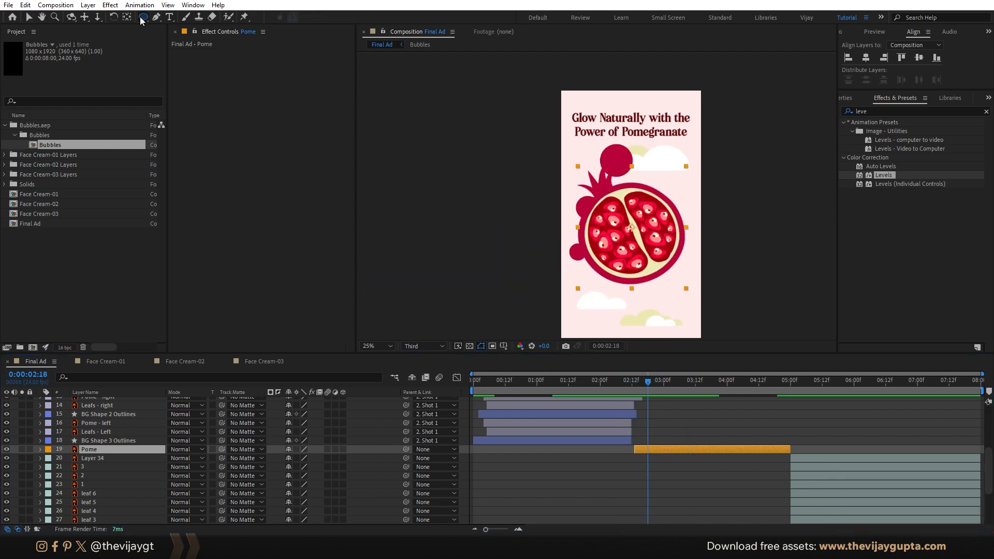
left_click(143, 18)
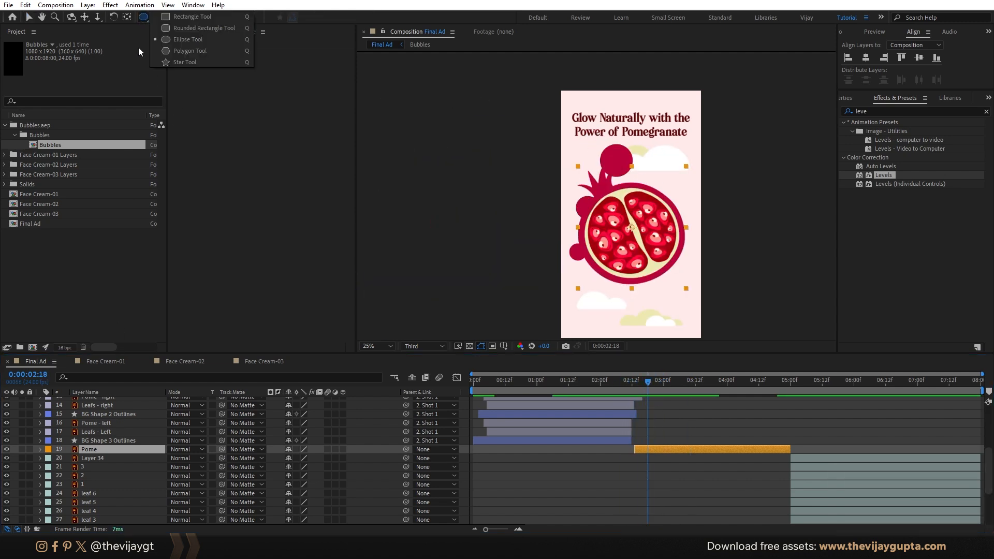
left_click(92, 449)
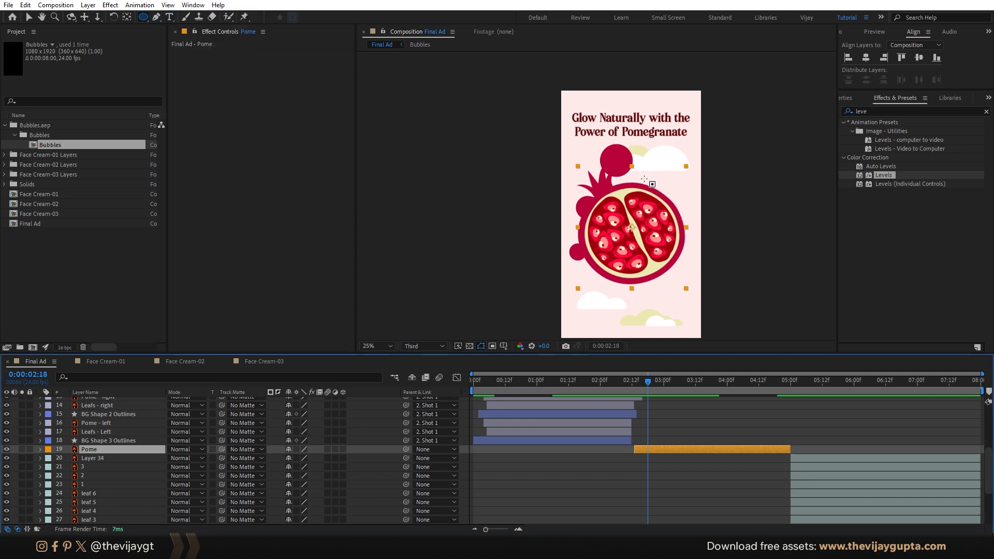
mouse_move(641, 175)
left_mouse_down()
mouse_move(684, 205)
mouse_move(673, 207)
mouse_move(691, 272)
left_mouse_up()
left_click_drag(600, 250, 644, 295)
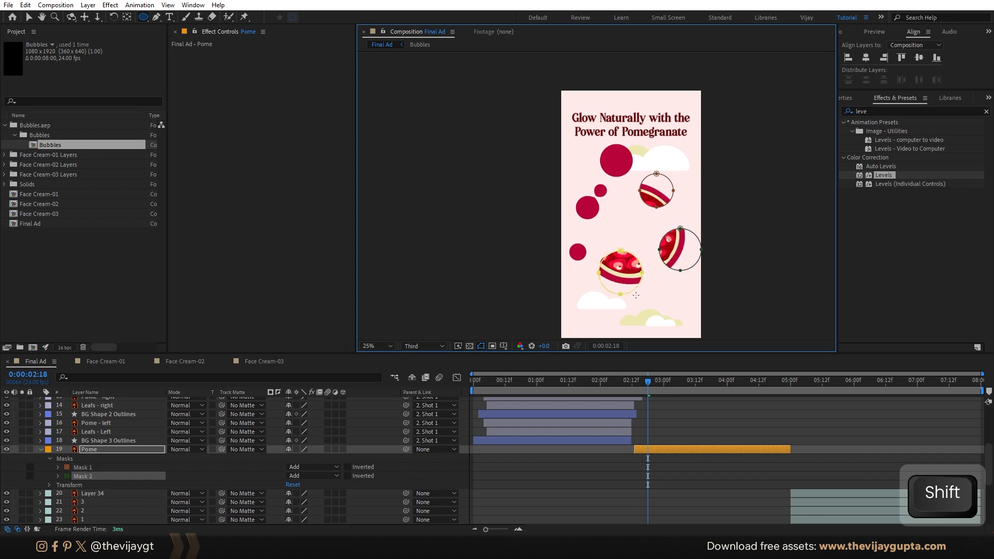
left_click_drag(568, 199, 612, 242)
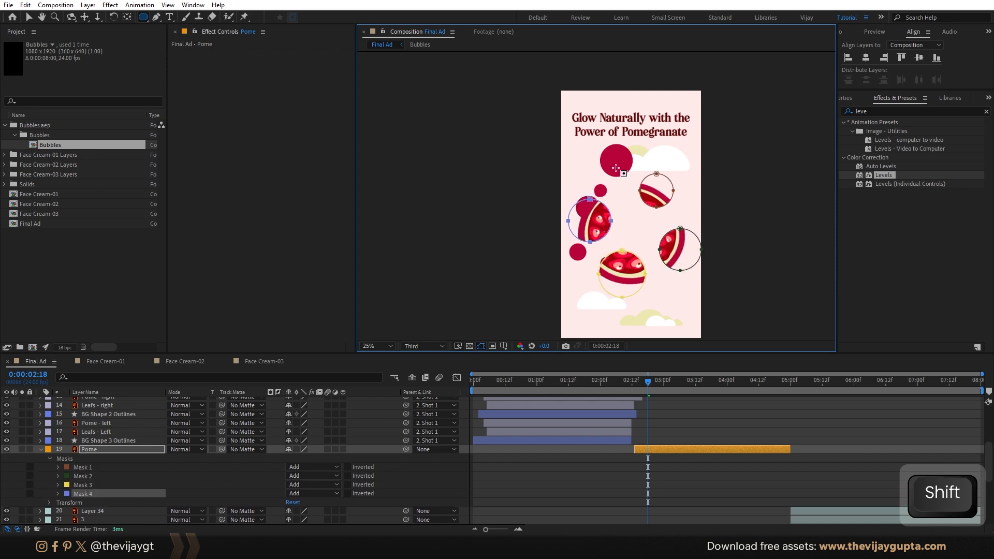
left_click_drag(594, 147, 637, 190)
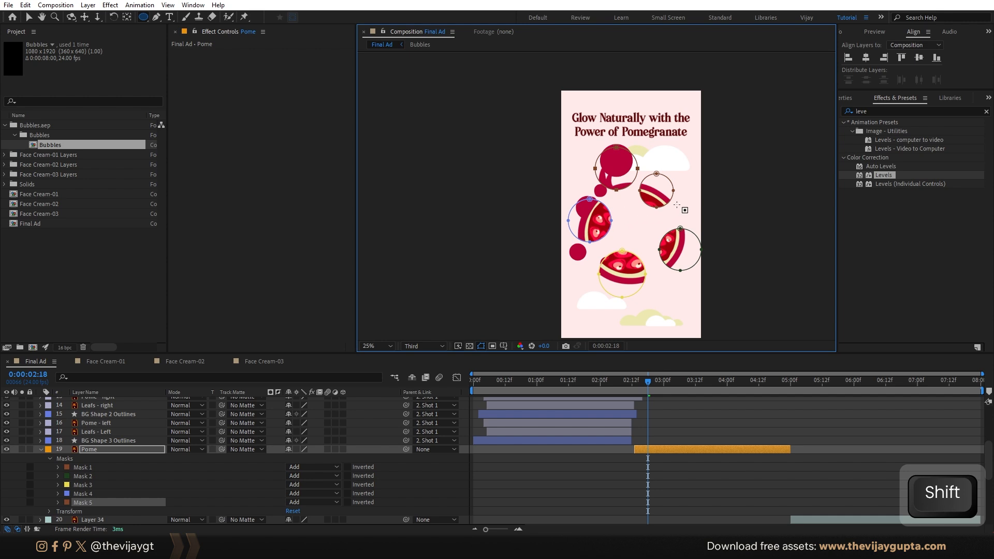
left_click_drag(704, 223, 696, 190)
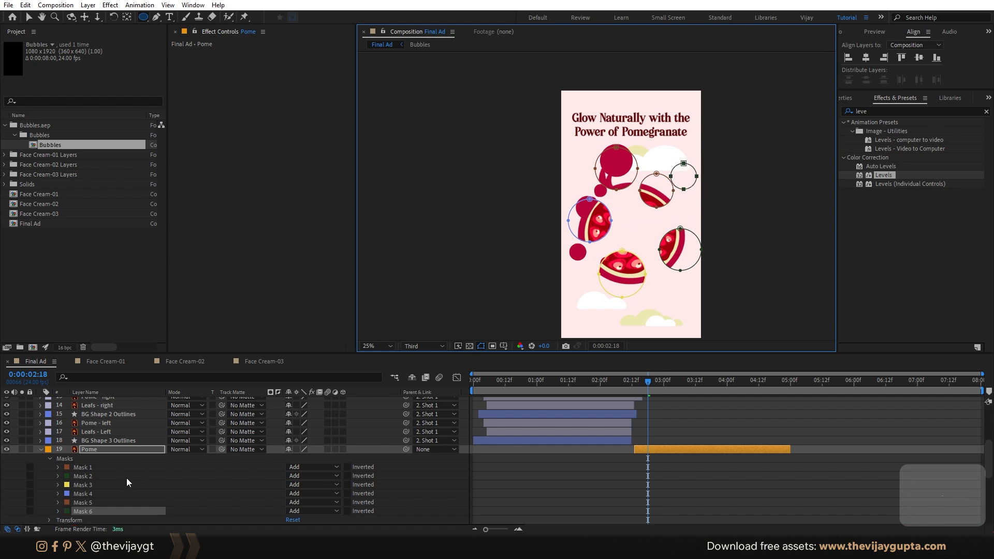
Step: Expand the full property groups of all six masks on the Pome layer
scroll(129, 481, "down", 2)
scroll(129, 482, "up", 1)
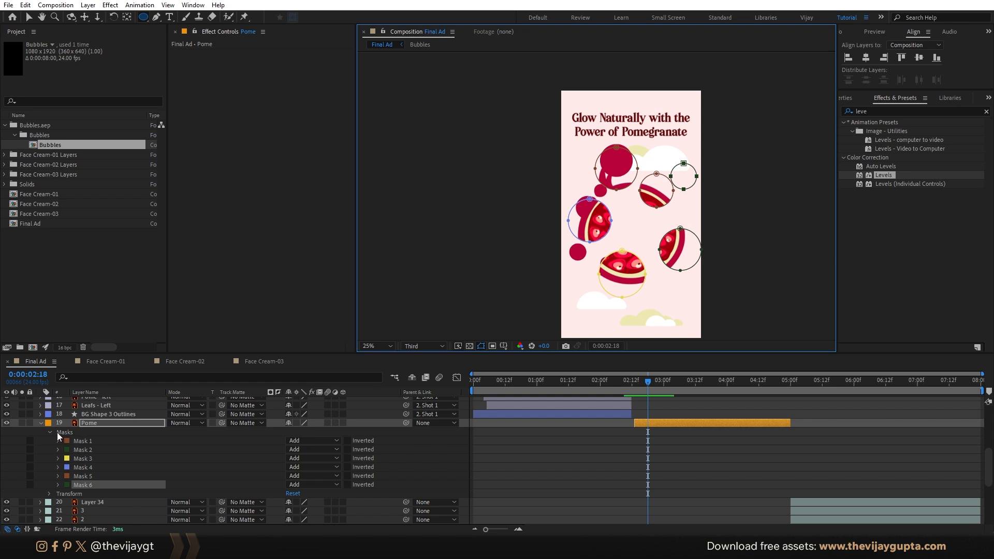
scroll(60, 433, "down", 1)
left_click(51, 405)
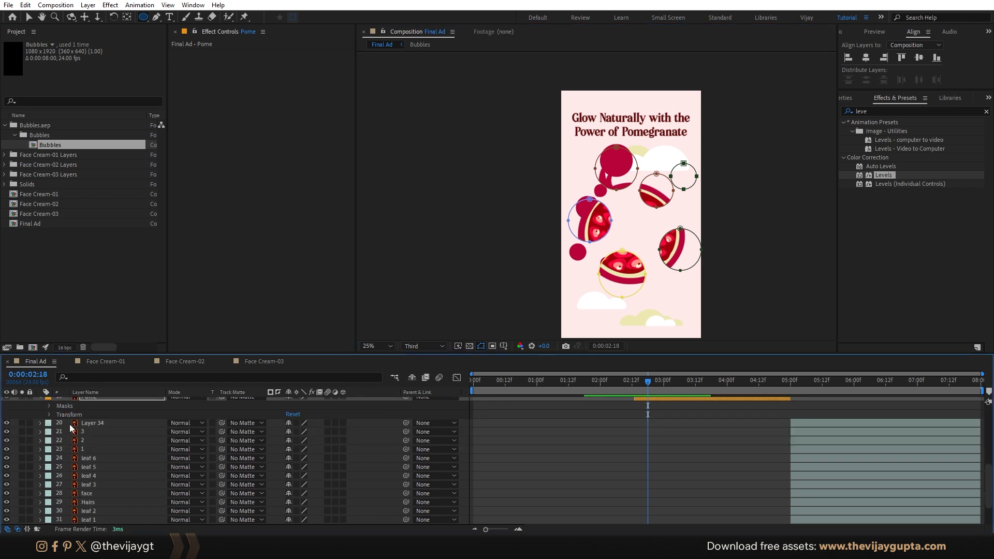
scroll(70, 424, "up", 1)
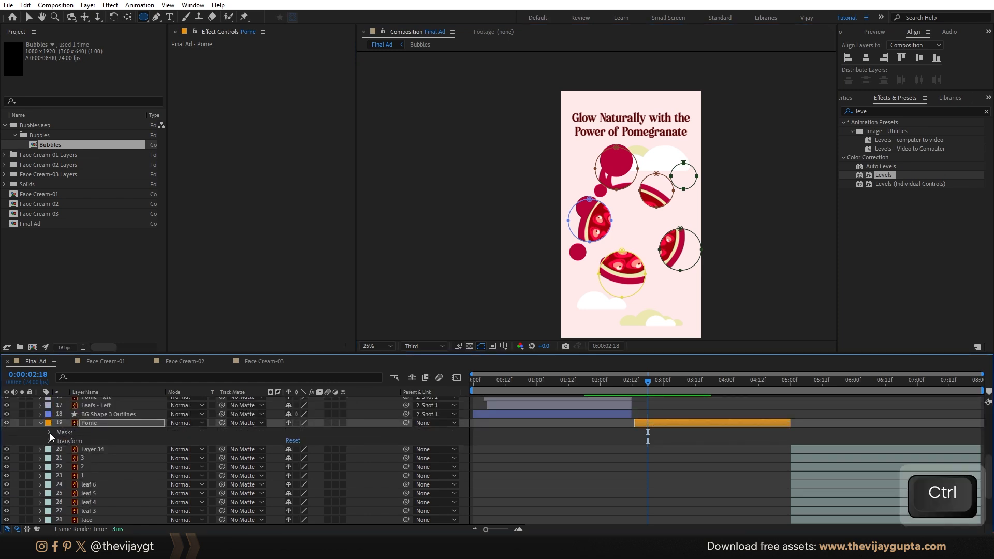
left_click(49, 433, "ctrl")
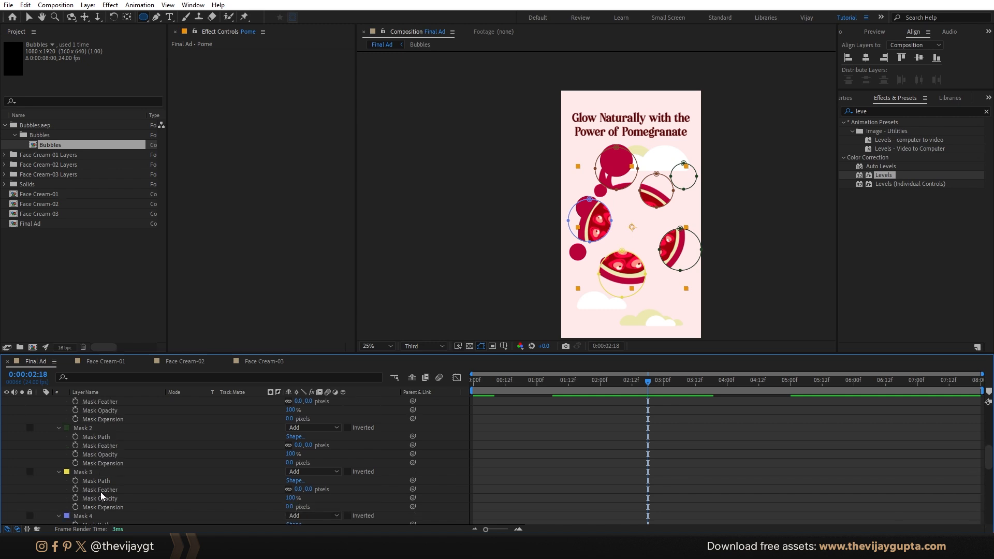
scroll(100, 492, "up", 1)
Step: Add Mask Path keyframes to all six Pome masks at 0:00:02:14
left_click(638, 384)
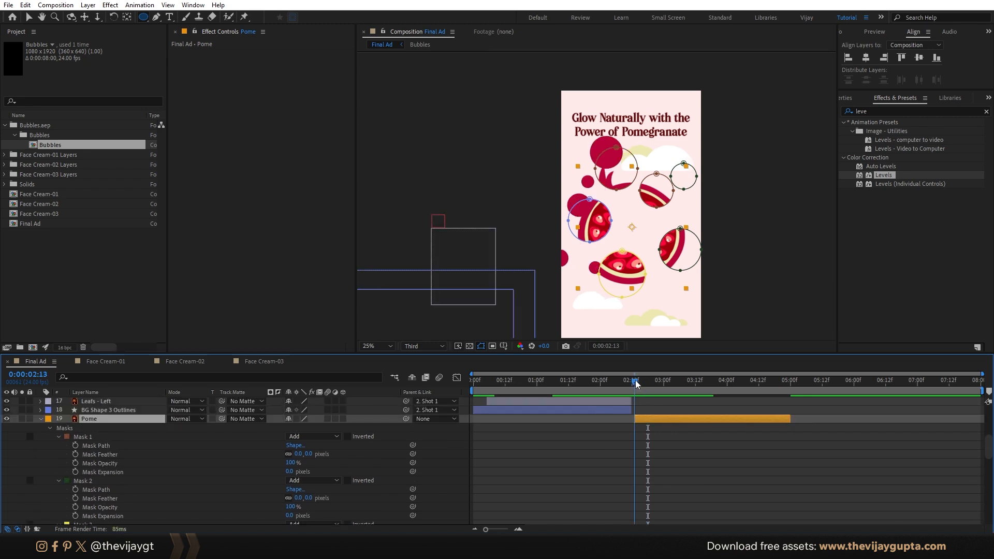
left_click(80, 438)
scroll(87, 452, "down", 8)
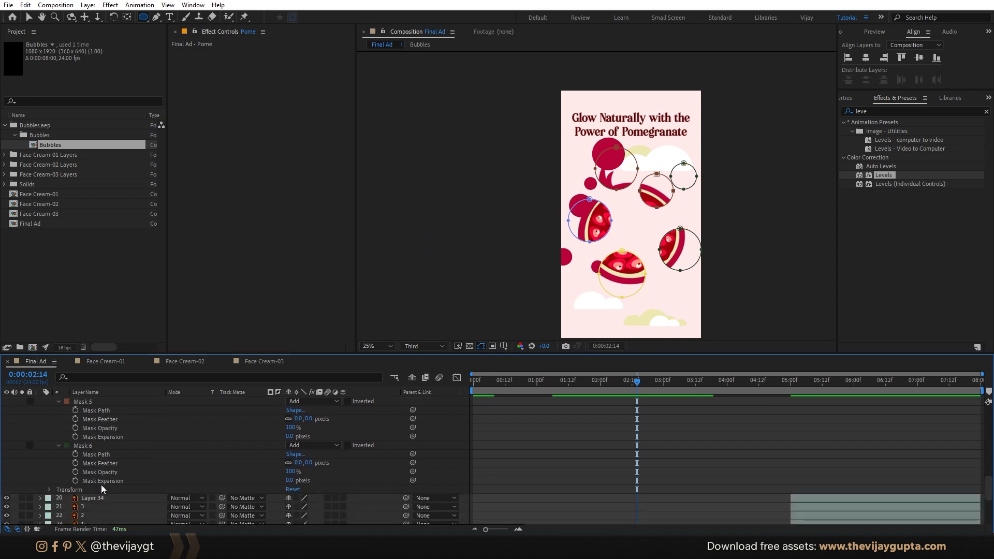
left_click(85, 448, "shift")
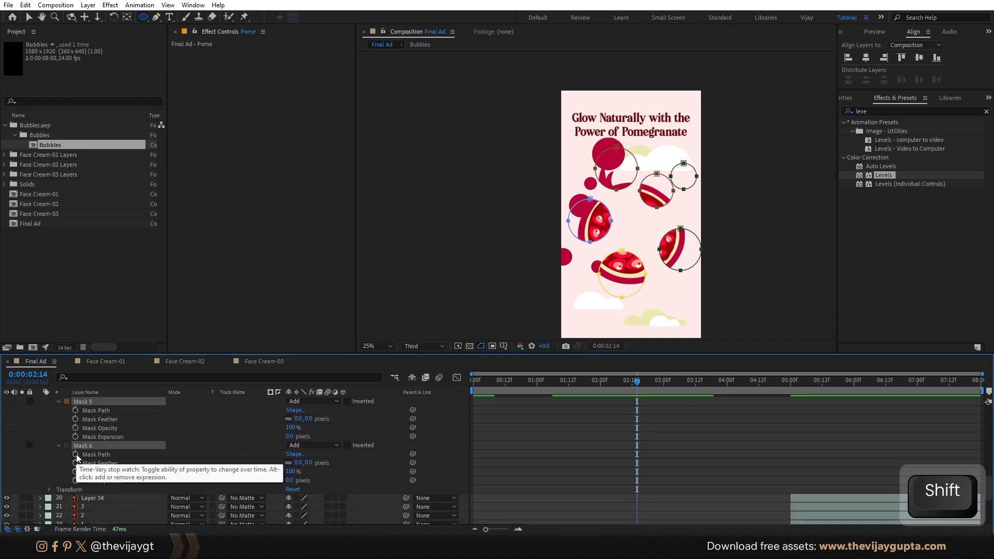
left_click(76, 454)
scroll(176, 470, "up", 8)
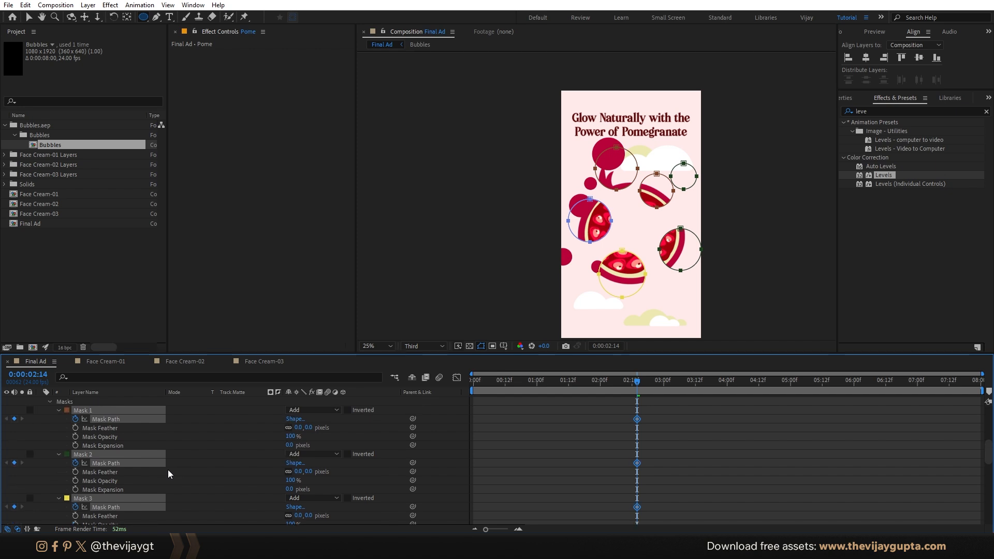
Step: At 0:00:02:22, move the left circular mask (Mask 4) to the centre of the pomegranate
scroll(665, 408, "up", 3)
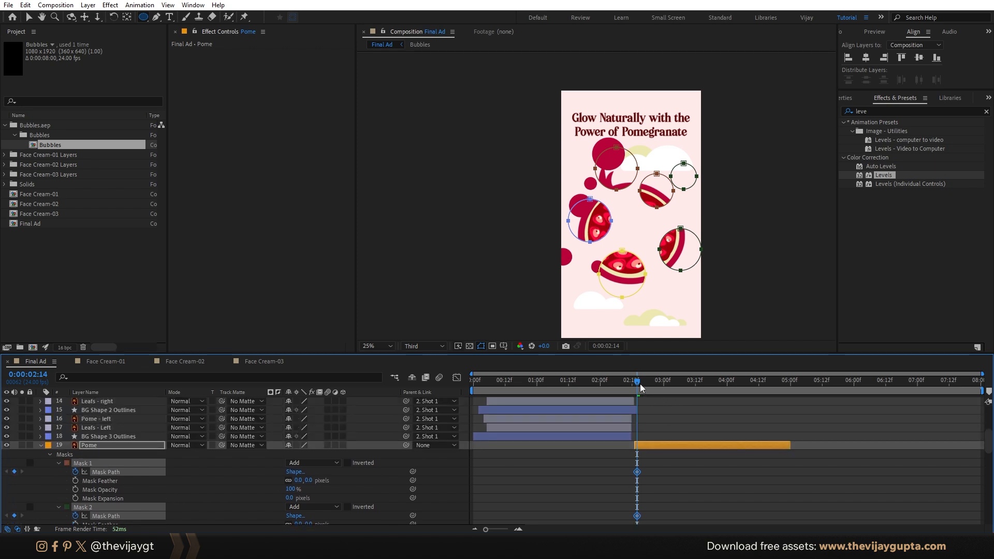
left_click_drag(641, 387, 662, 388)
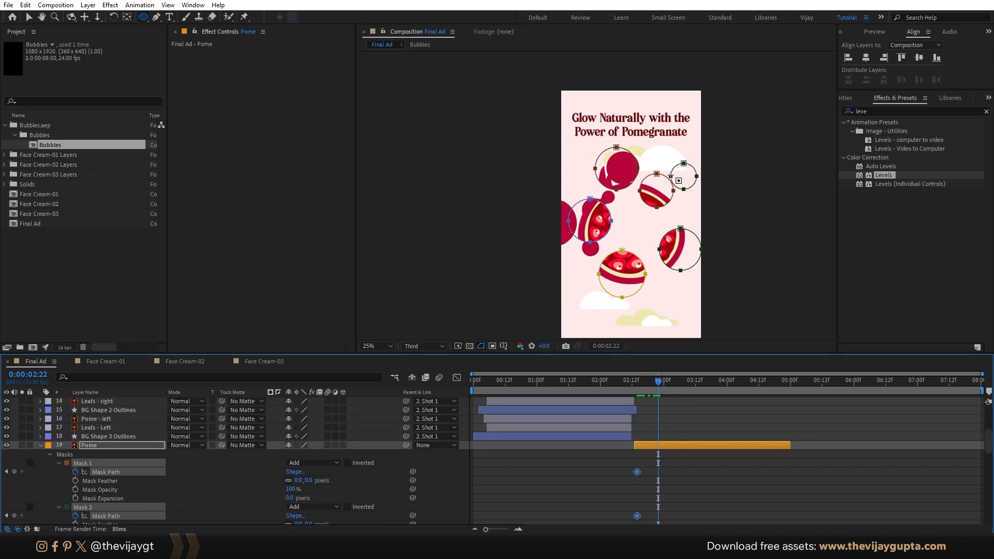
left_click(148, 463)
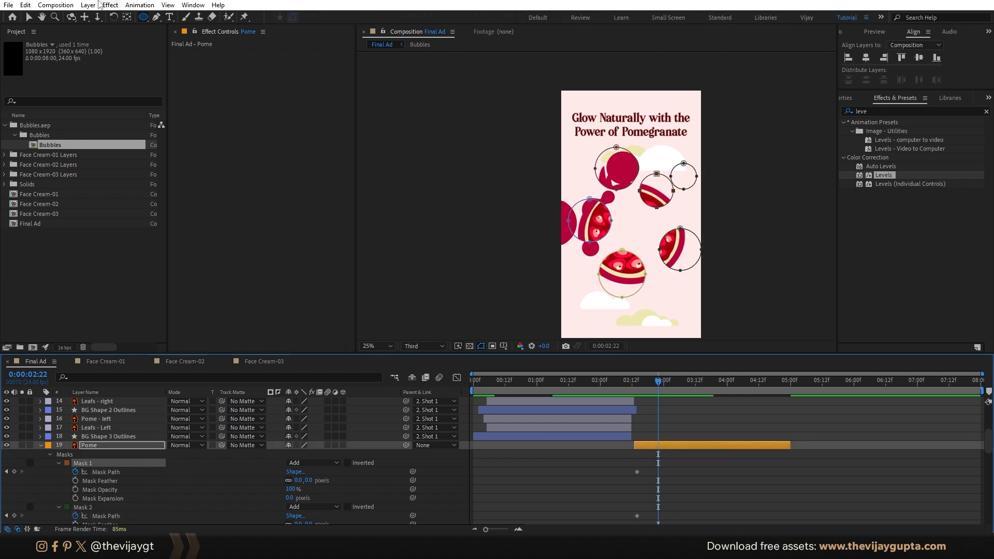
key("v")
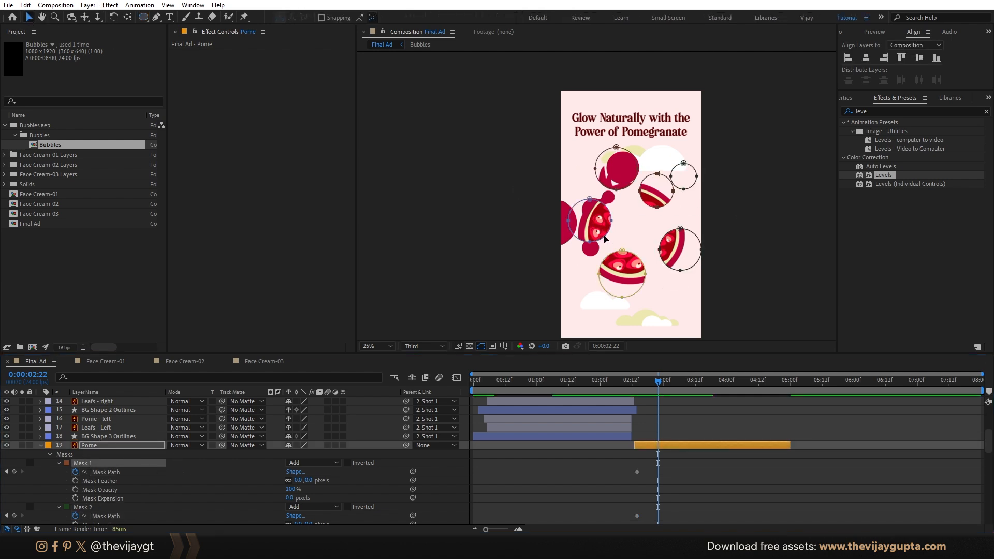
left_click(605, 238)
double_click(605, 238)
left_click_drag(605, 238, 643, 243)
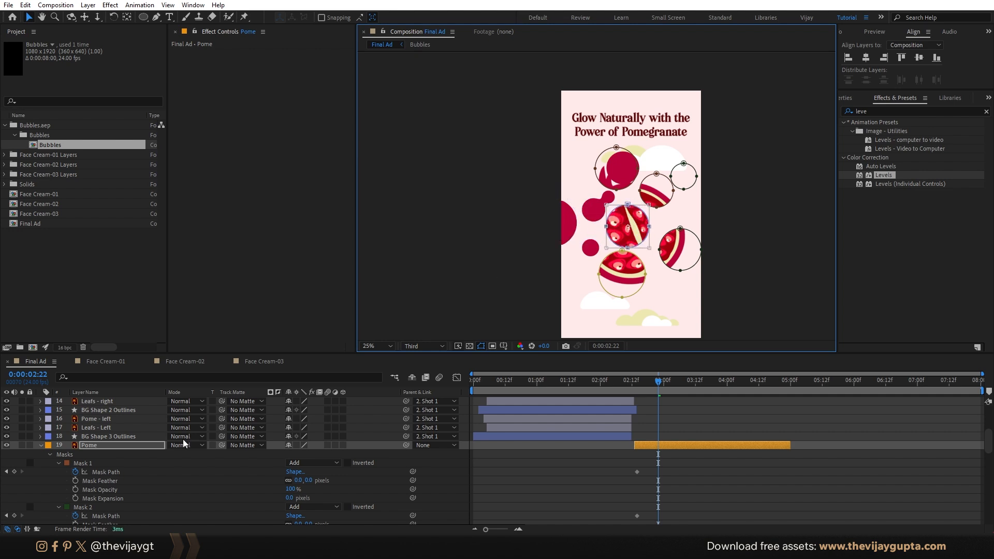
Step: Move Mask 1 and Mask 2 to the pomegranate's centre at 0:00:02:22 so they overlap Mask 4
left_click(99, 471)
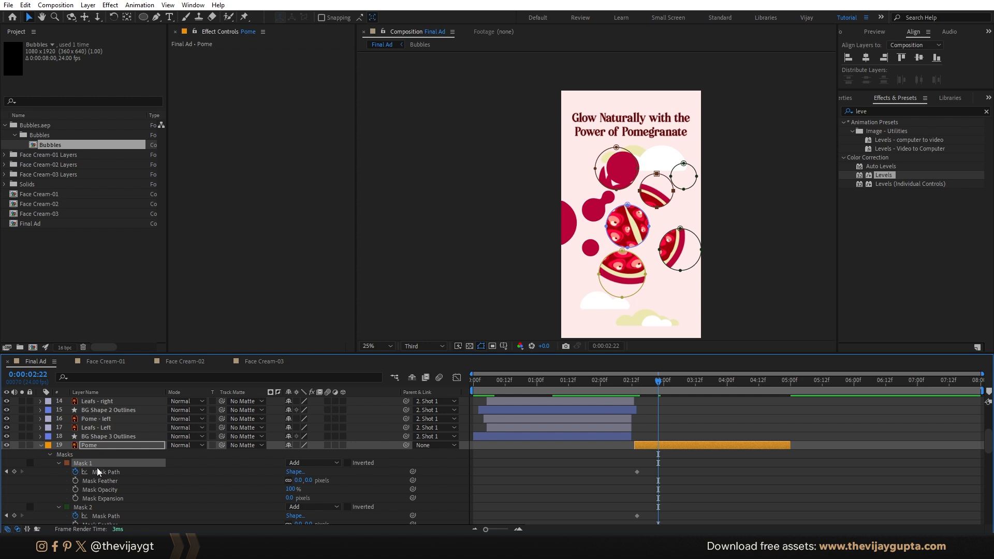
left_click(670, 203)
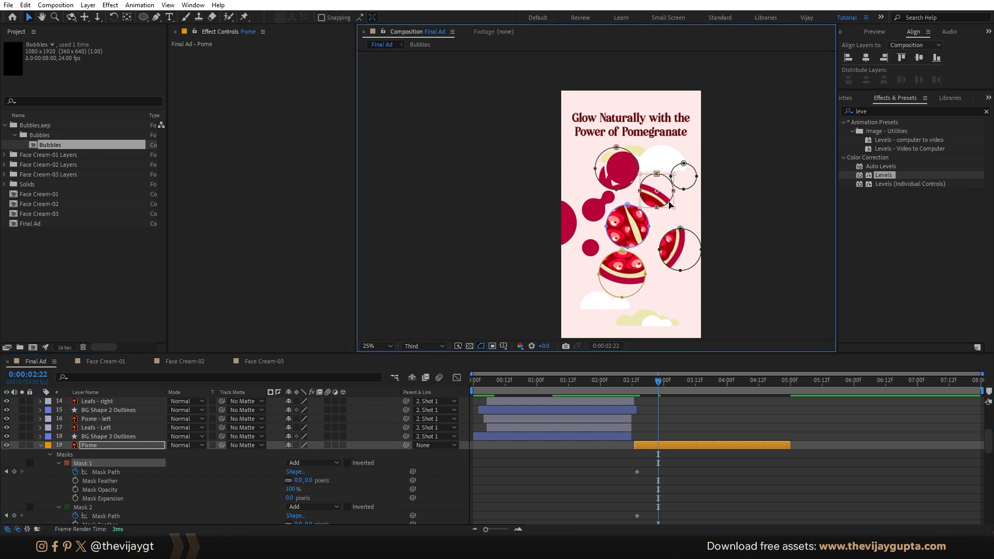
double_click(669, 200)
left_click_drag(669, 200, 649, 224)
key("Return")
double_click(681, 229)
key("Return")
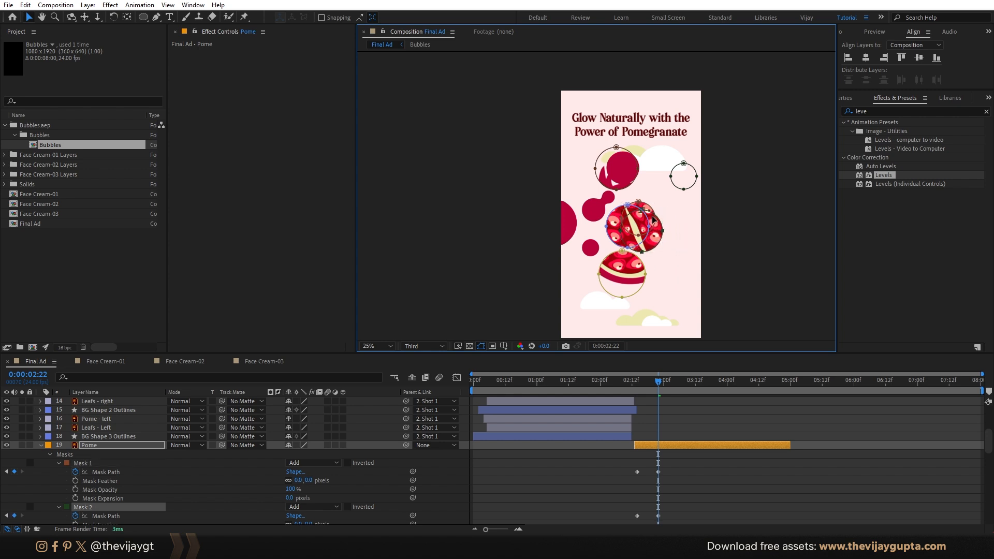
Step: Move the remaining circular masks, Mask 6, Mask 5 and Mask 3, into the central cluster at 0:00:02:22
left_click(692, 186)
double_click(692, 185)
key("Return")
double_click(631, 184)
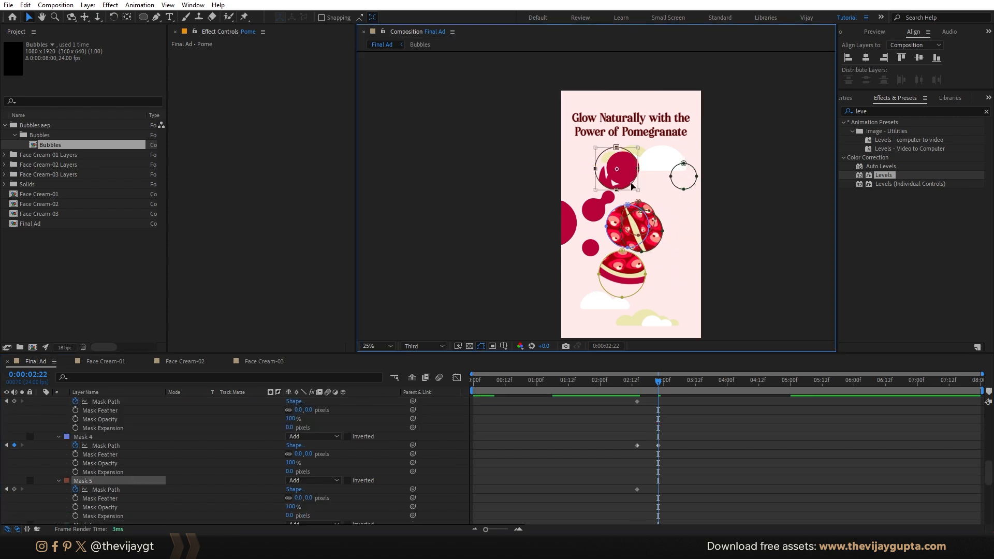
left_click_drag(622, 177, 636, 251)
key("Return")
double_click(634, 293)
left_click_drag(632, 290, 630, 233)
scroll(220, 453, "down", 5)
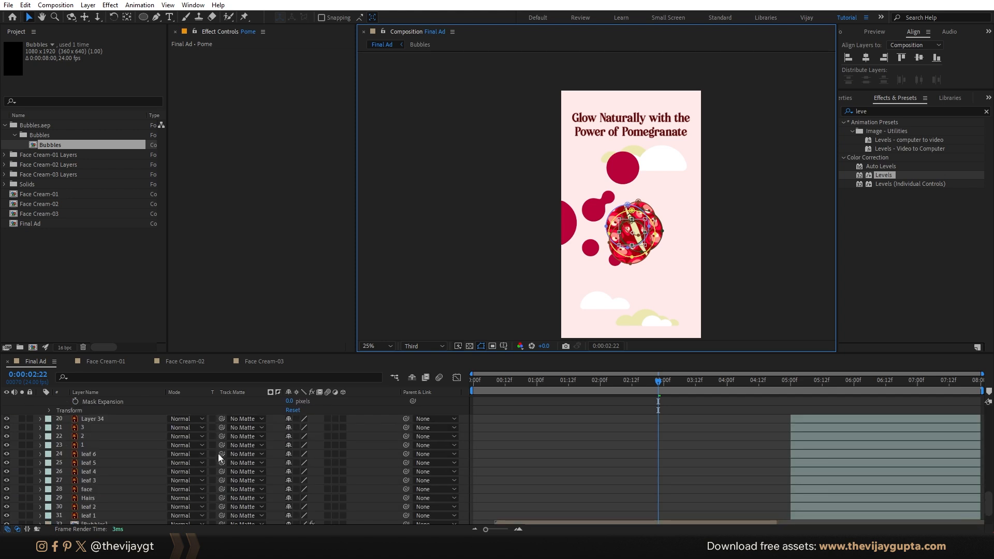
scroll(219, 454, "up", 3)
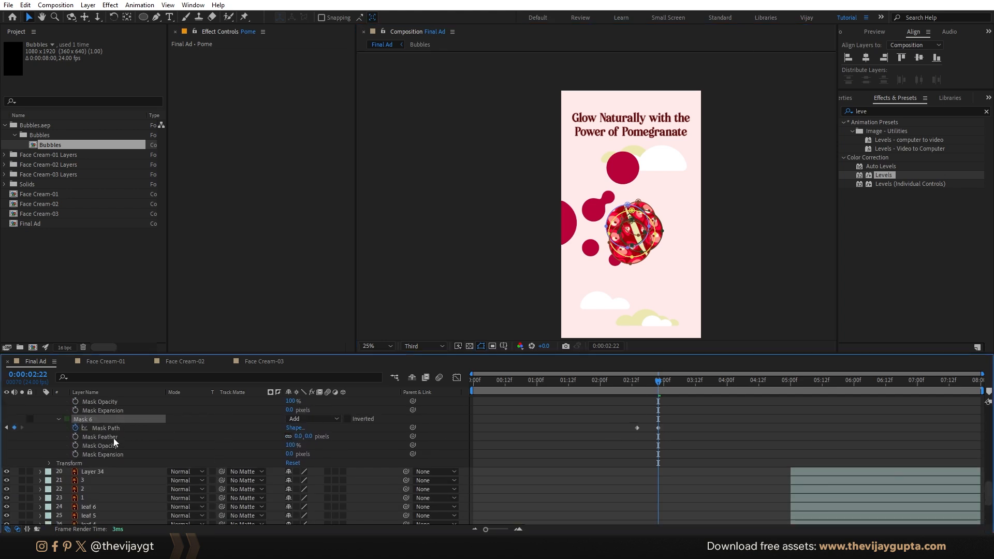
Step: Animate Mask 6's Mask Expansion from 0 pixels at 0:00:02:22 to 517 pixels at 0:00:03:06
left_click(76, 455)
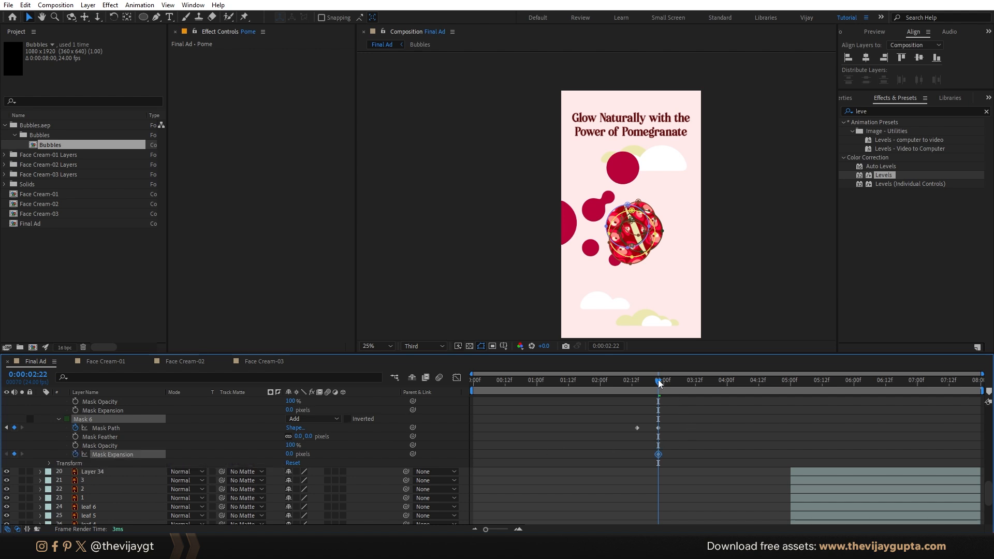
left_click_drag(659, 383, 679, 384)
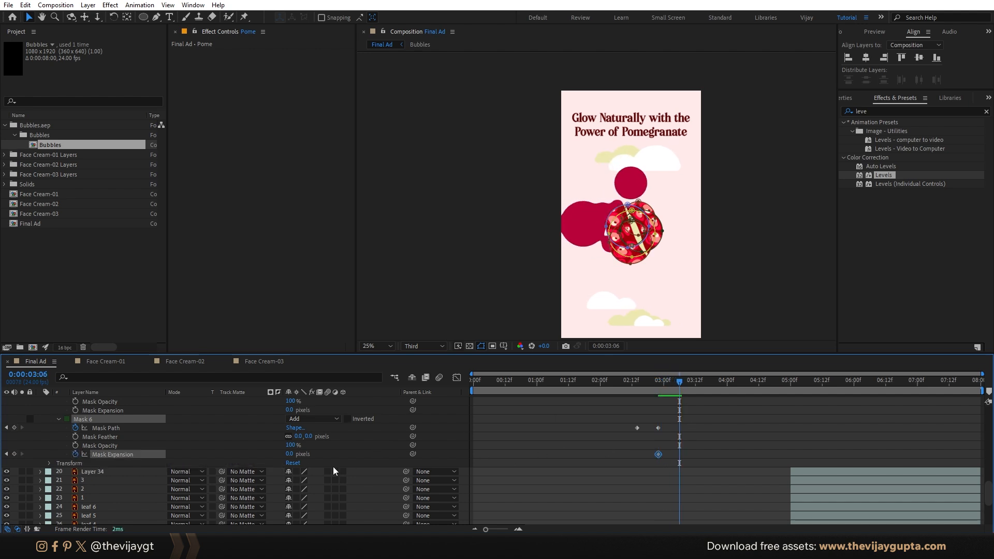
left_click_drag(291, 456, 299, 454)
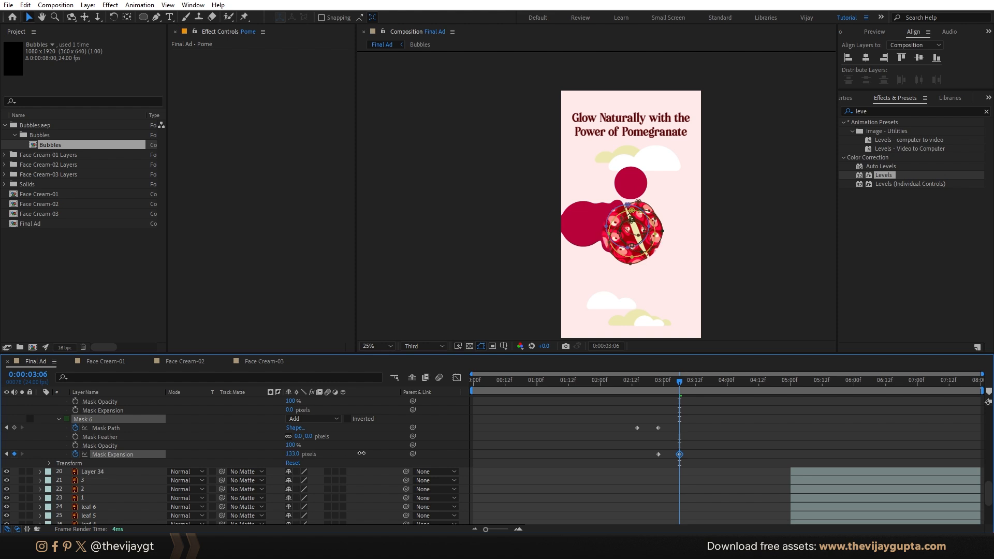
left_click_drag(362, 453, 471, 452)
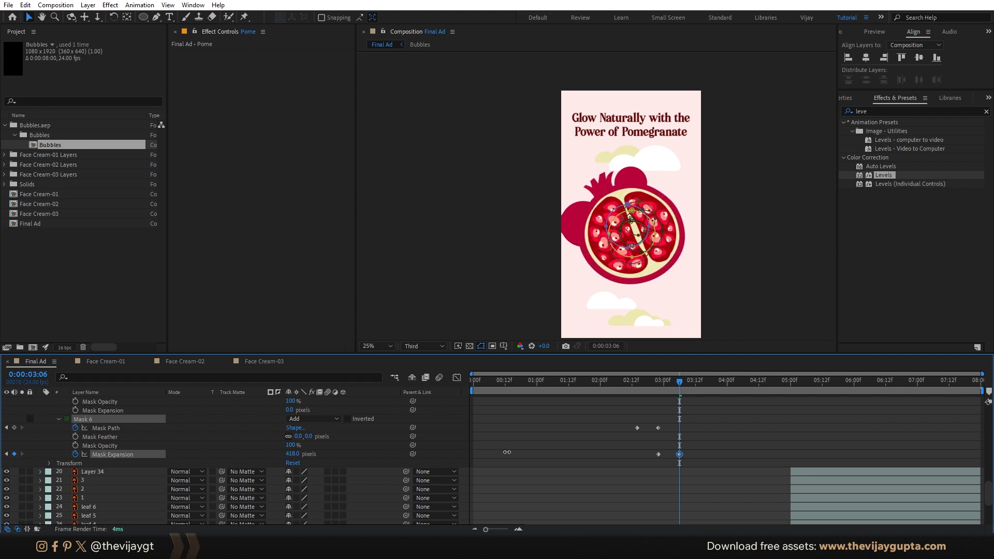
Step: Preview the expanding mask reveal of the pomegranate, starting from about 0:00:02:07
left_click_drag(688, 388, 619, 386)
key("space")
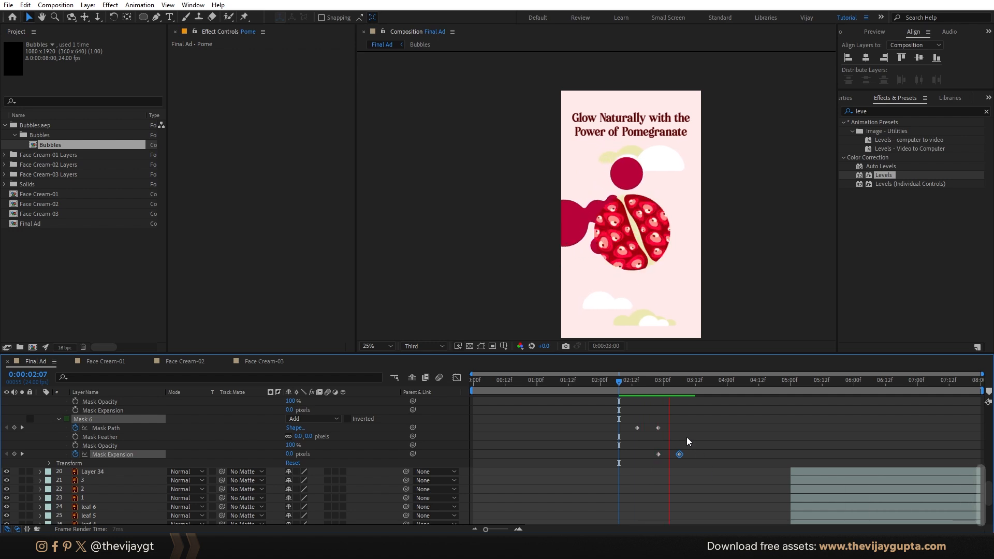
left_click(646, 386)
left_click_drag(647, 387, 624, 388)
key("space")
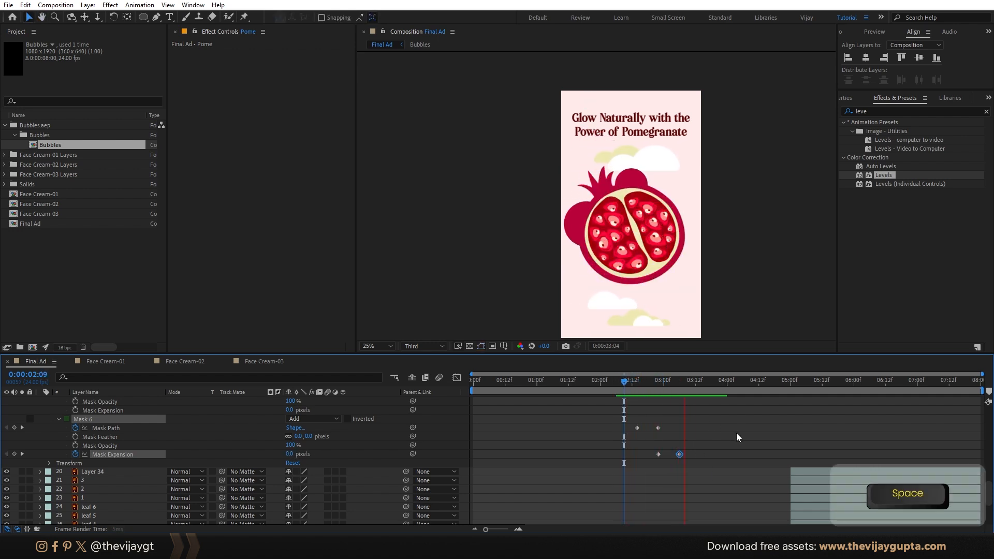
key("space")
mouse_move(659, 390)
left_mouse_down()
mouse_move(697, 387)
mouse_move(641, 387)
left_mouse_up()
Step: Shift the Bubbles layer earlier so it starts just after the composition's beginning, and preview the transition
scroll(614, 464, "down", 5)
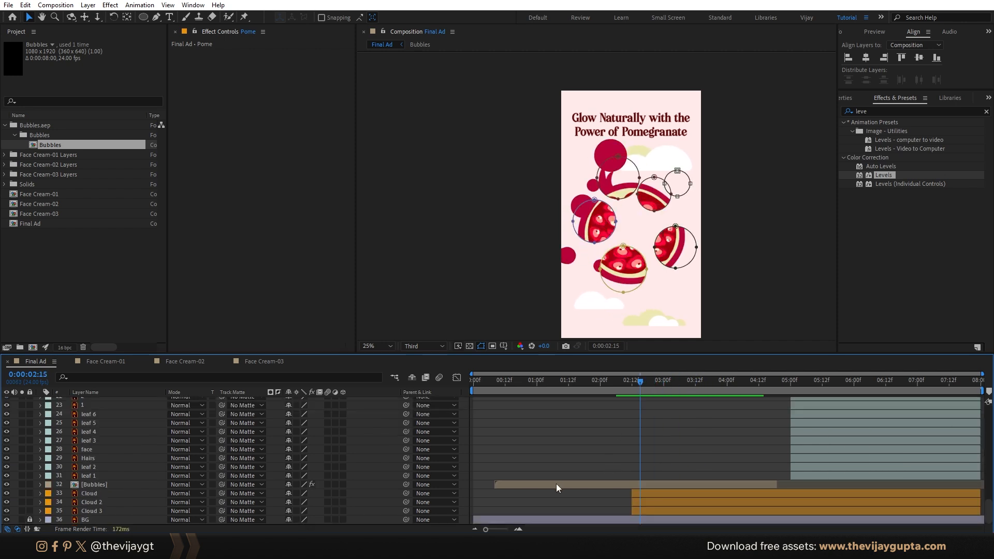
left_click_drag(556, 484, 547, 485)
left_click_drag(574, 374, 592, 390)
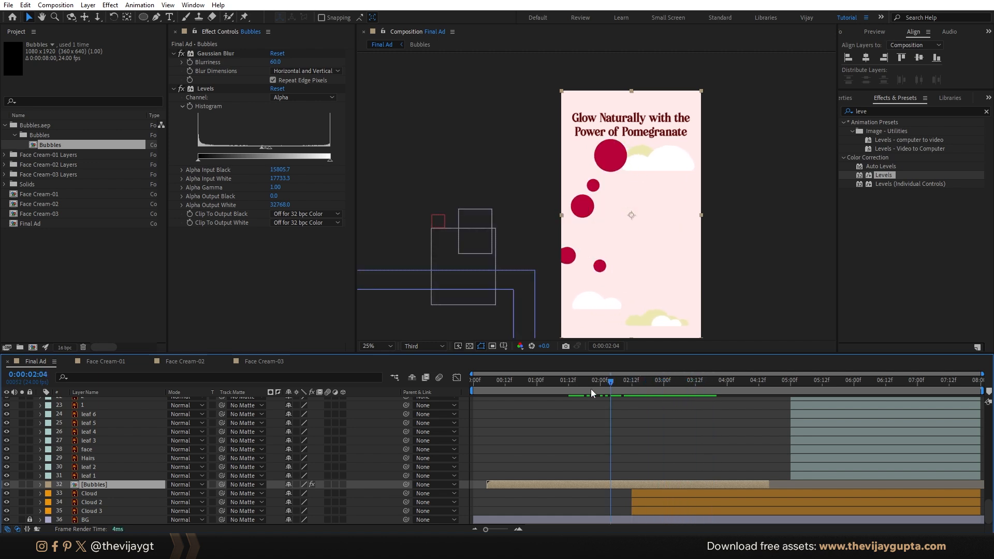
key("space")
key("space")
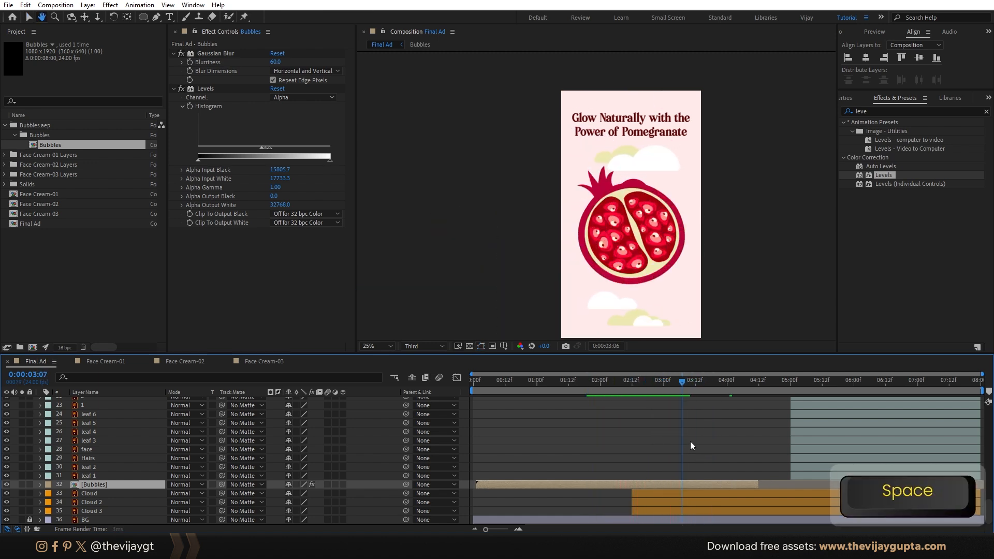
Step: Apply Easy Ease to all mask keyframes on the Pome layer and preview the result from 0:00:02:09
scroll(691, 441, "up", 5)
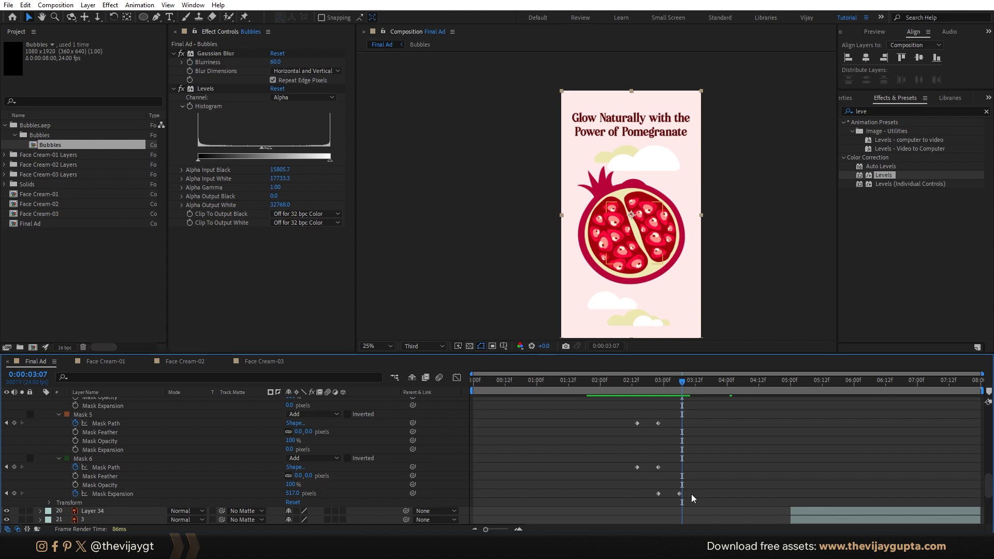
left_click_drag(692, 498, 611, 429)
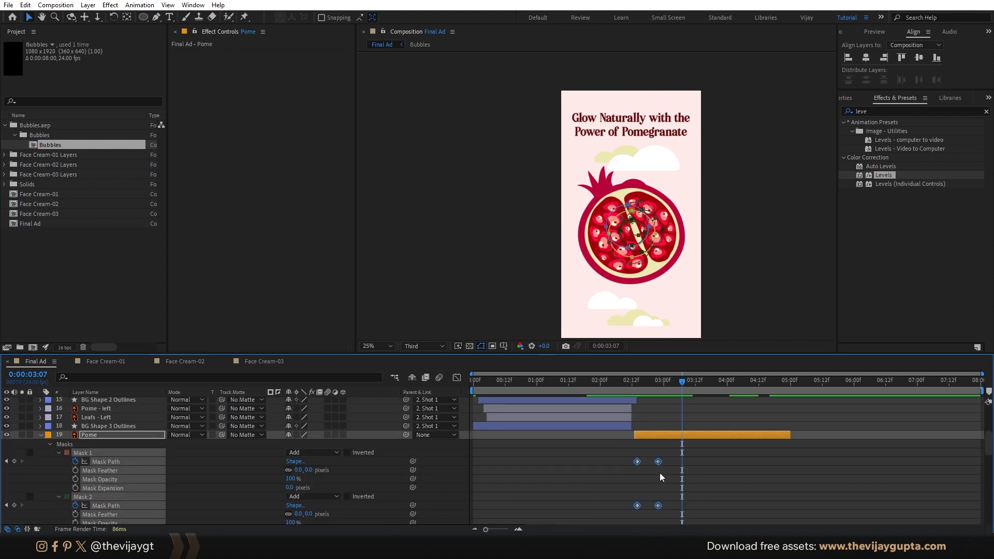
scroll(659, 473, "down", 3)
key("F9")
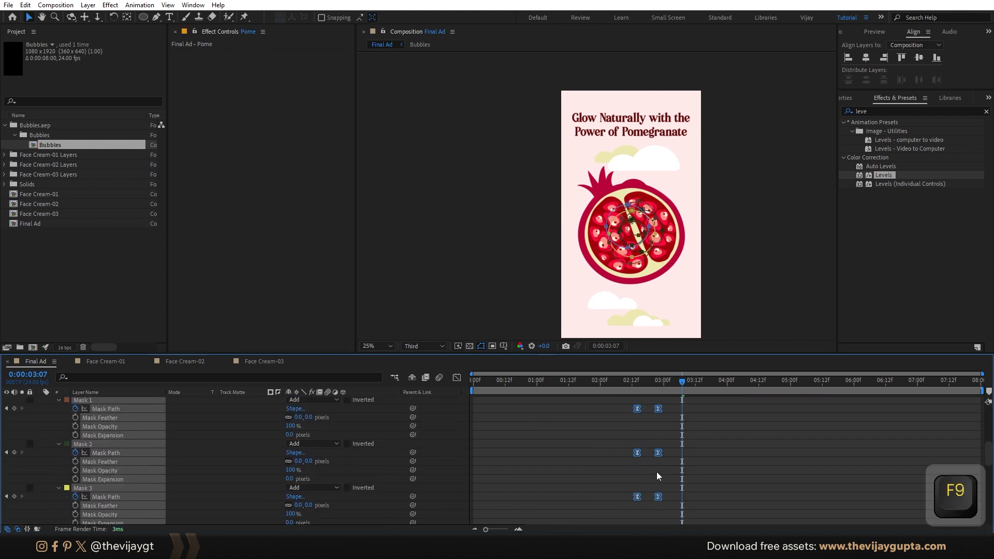
left_click(621, 383)
key("space")
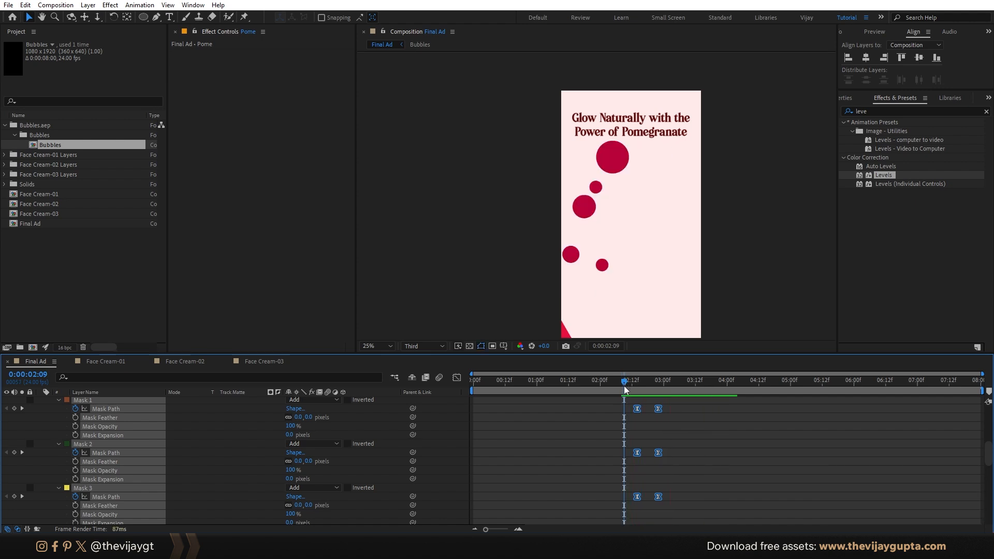
key("space")
key("space")
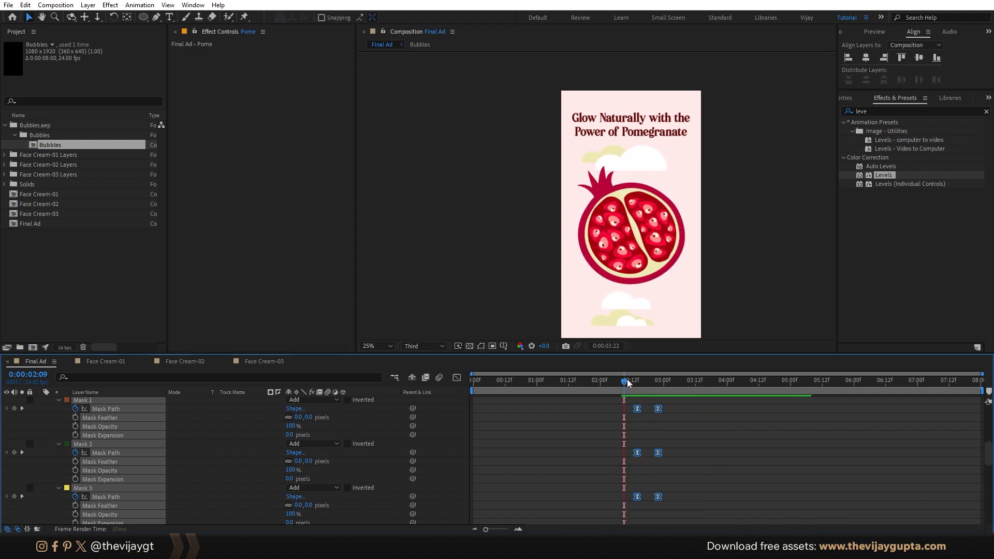
key("space")
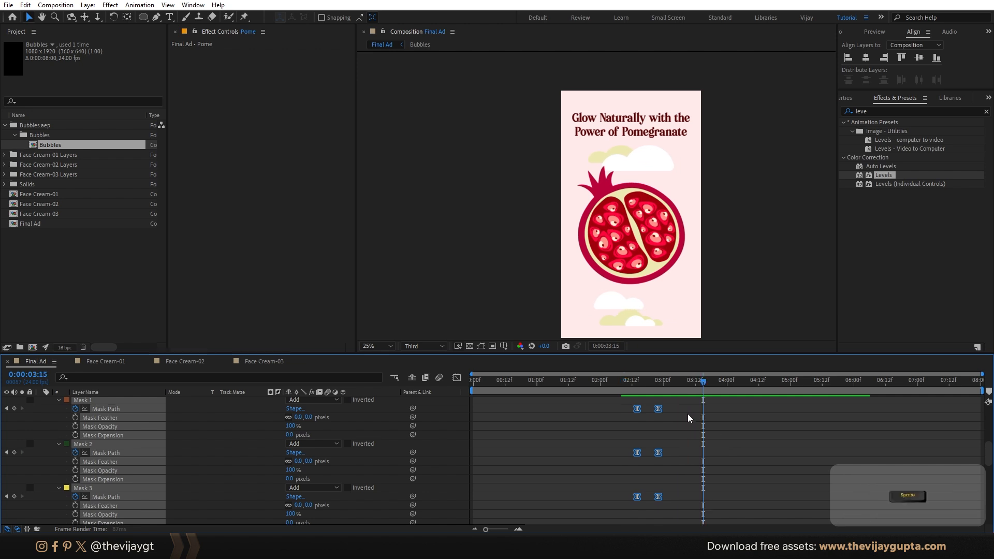
key("space")
Step: Stagger the Pome masks' keyframes in time so the circles merge at different moments, and scrub through the result
left_click_drag(677, 405, 653, 439)
scroll(647, 438, "up", 1)
mouse_move(658, 479)
left_mouse_down()
mouse_move(680, 481)
mouse_move(605, 479)
mouse_move(681, 476)
mouse_move(625, 470)
mouse_move(649, 465)
left_mouse_up()
scroll(673, 473, "down", 2)
scroll(671, 475, "down", 2)
key("space")
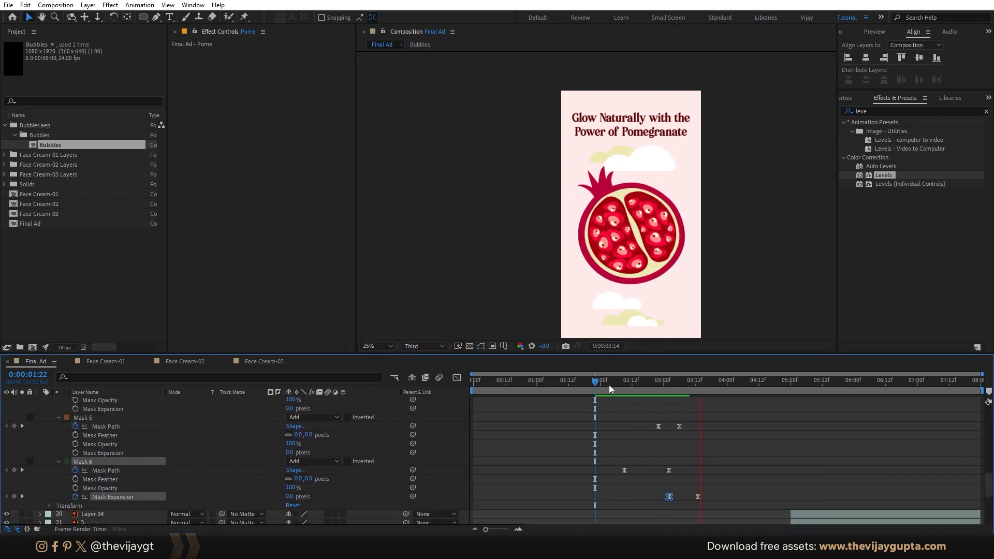
left_click_drag(611, 387, 639, 391)
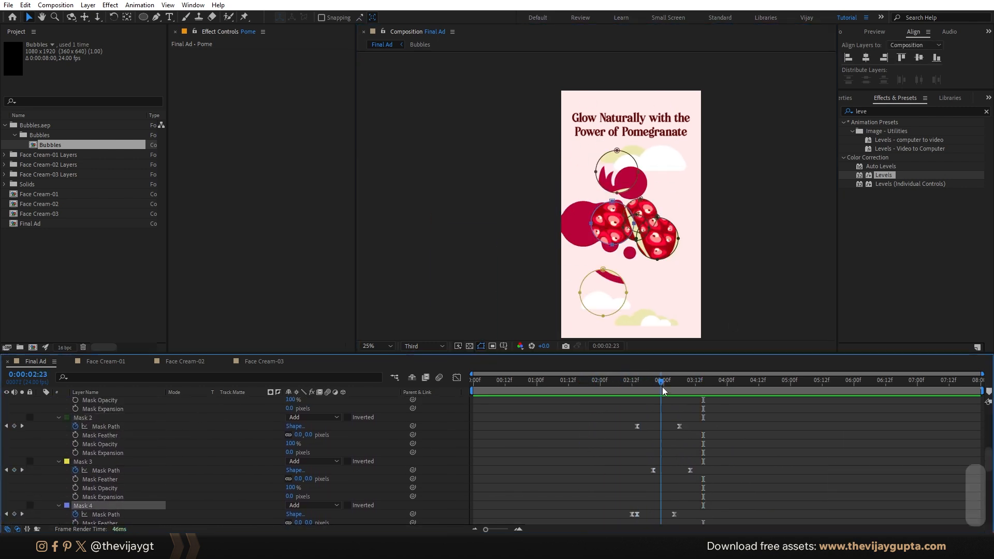
key("space")
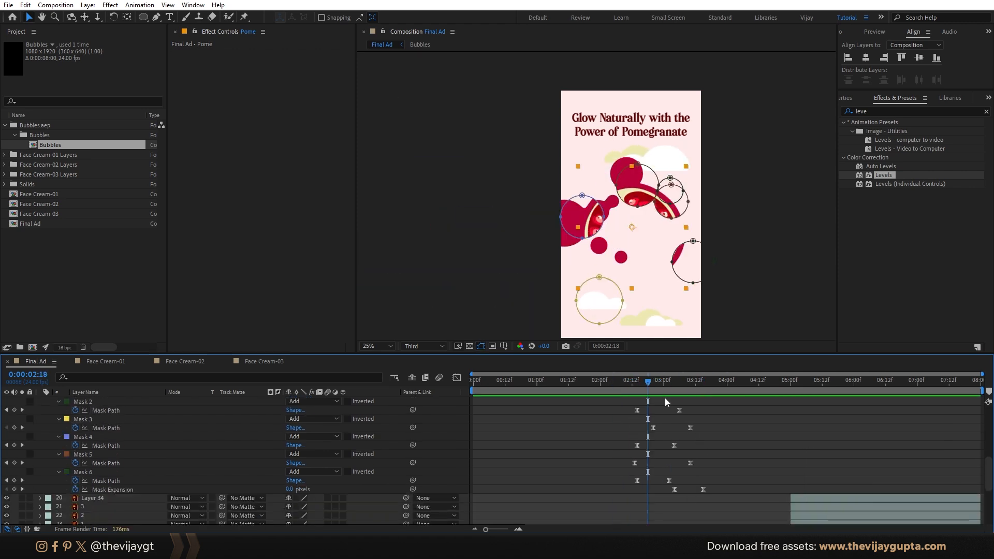
Step: Examine the staggered mask merge and Mask 6 expansion by playing and scrubbing between 0:00:02:08 and 0:00:03:10
left_click(641, 384)
key("space")
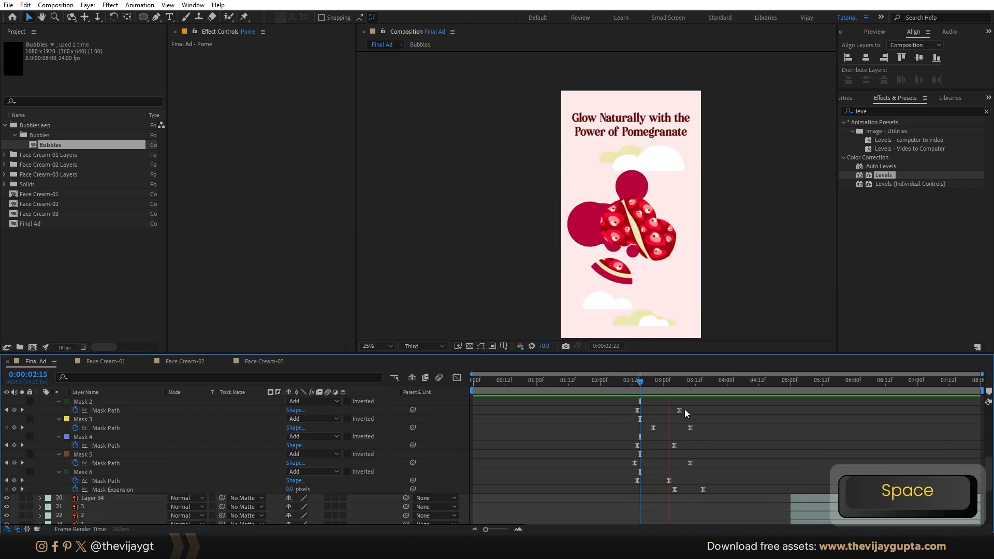
left_click_drag(652, 384, 676, 385)
key("space")
left_click_drag(665, 493, 707, 485)
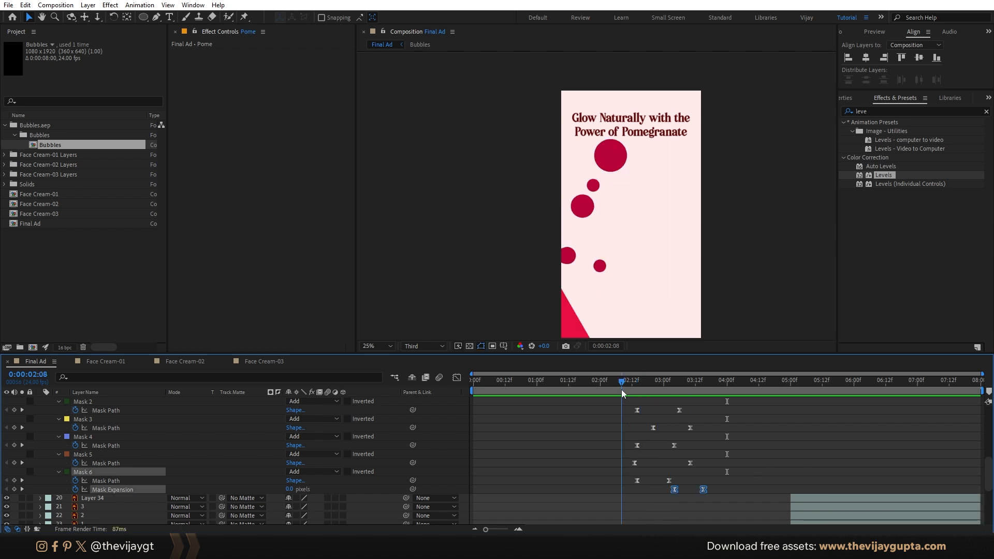
key("space")
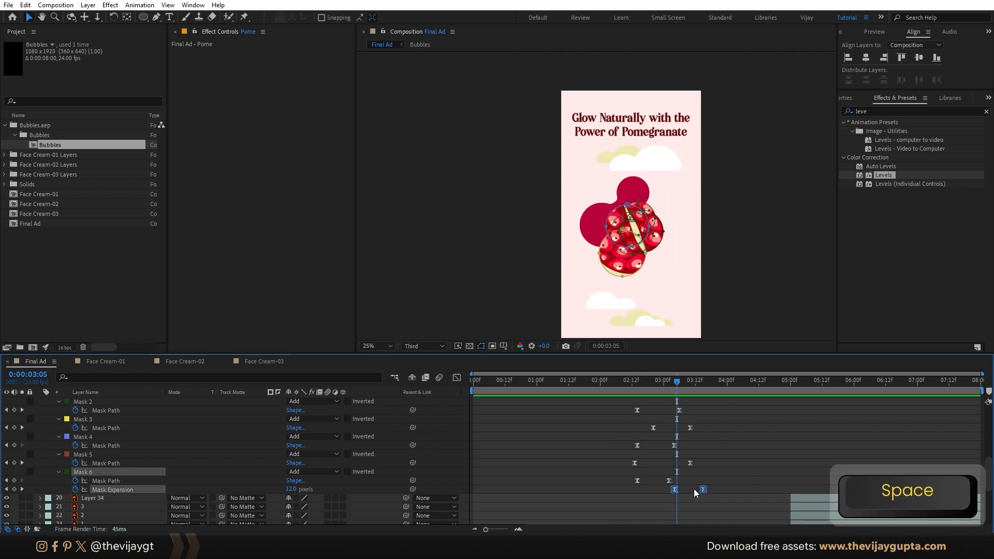
left_click(688, 382)
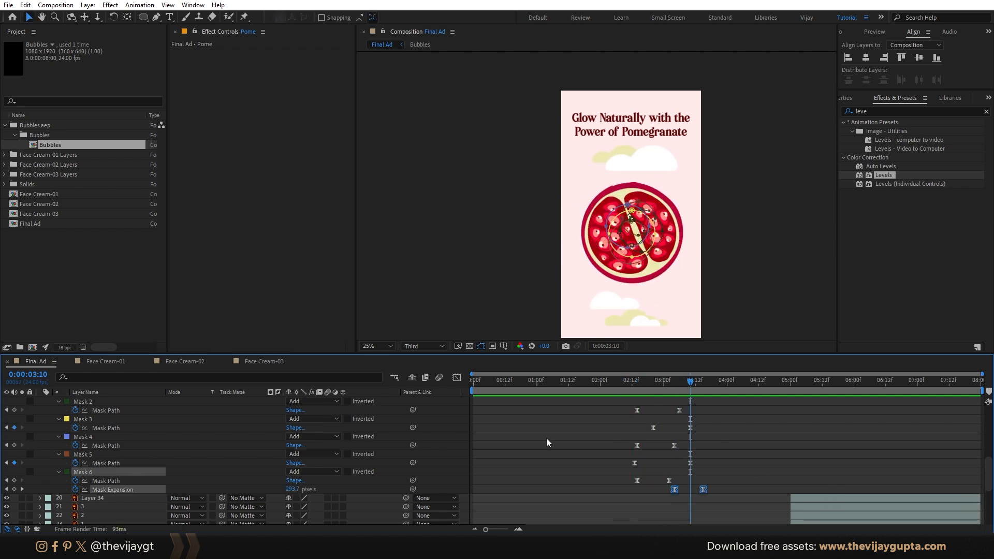
scroll(548, 445, "up", 2)
left_click_drag(679, 387, 671, 388)
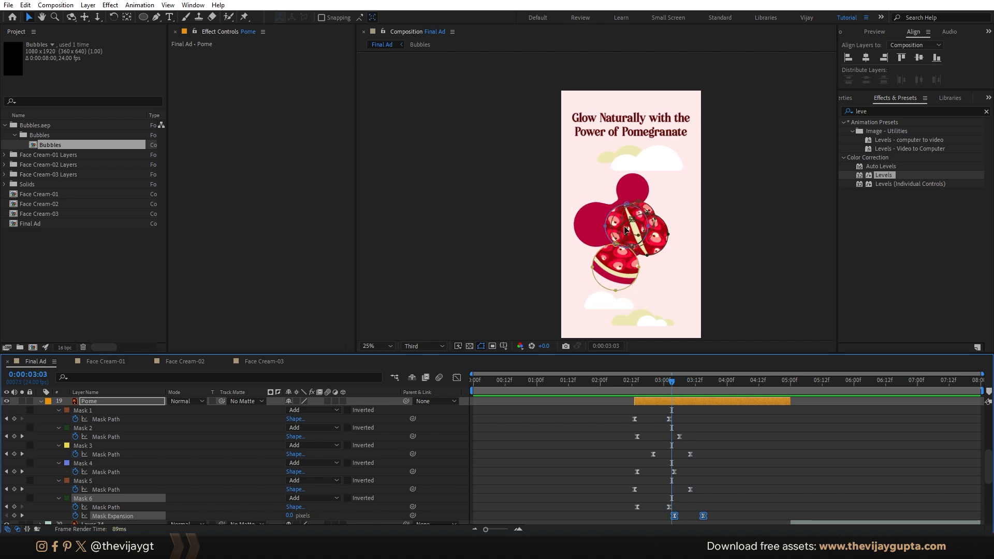
Step: Add a Stroke layer style to the Pome layer and sample its colour from the crimson bubble
left_click(102, 402)
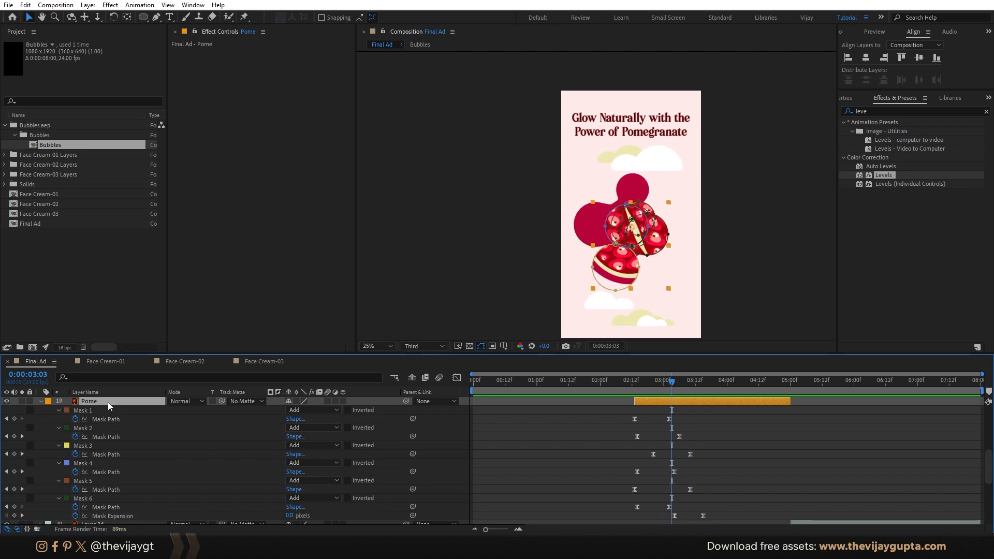
right_click(114, 402)
mouse_move(156, 228)
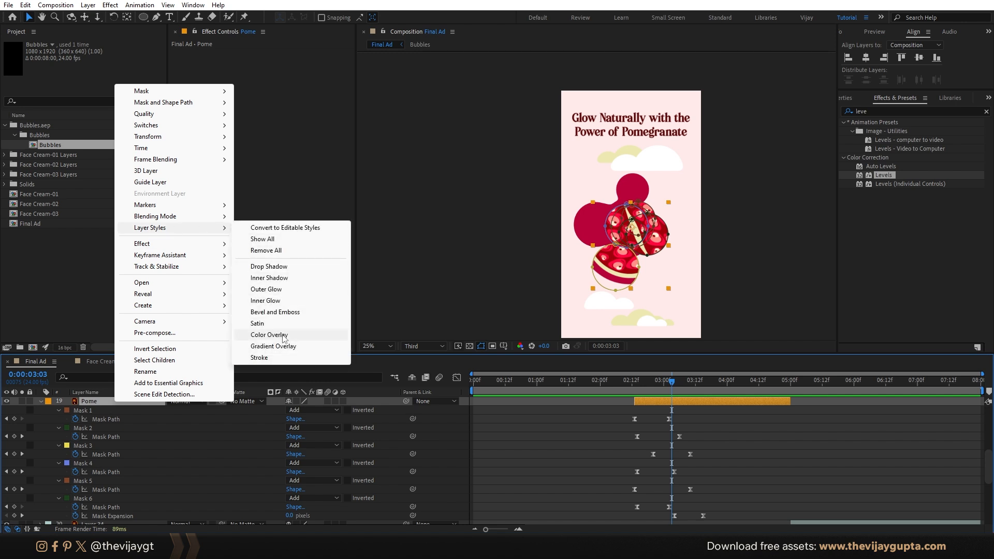
left_click(284, 358)
scroll(237, 461, "down", 2)
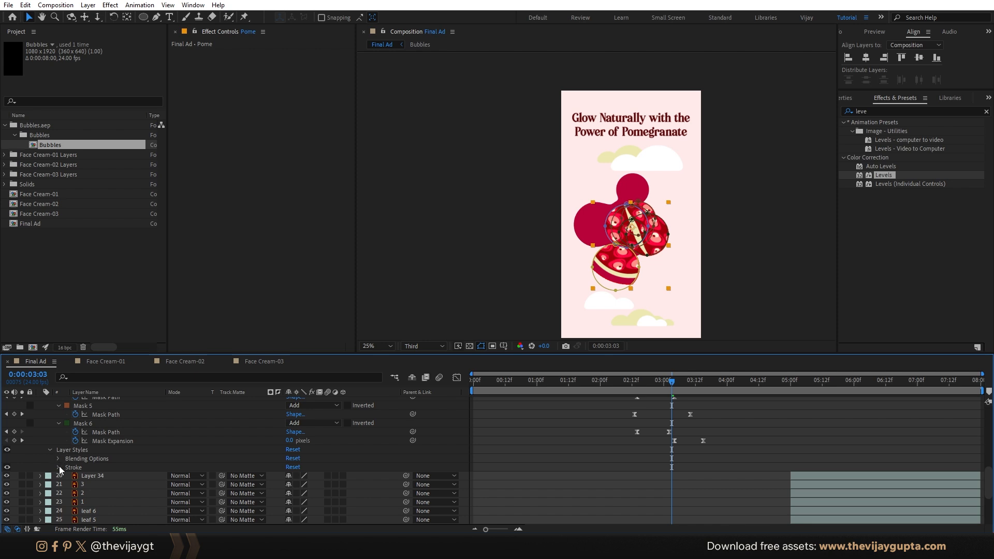
left_click(58, 467)
scroll(123, 471, "down", 2)
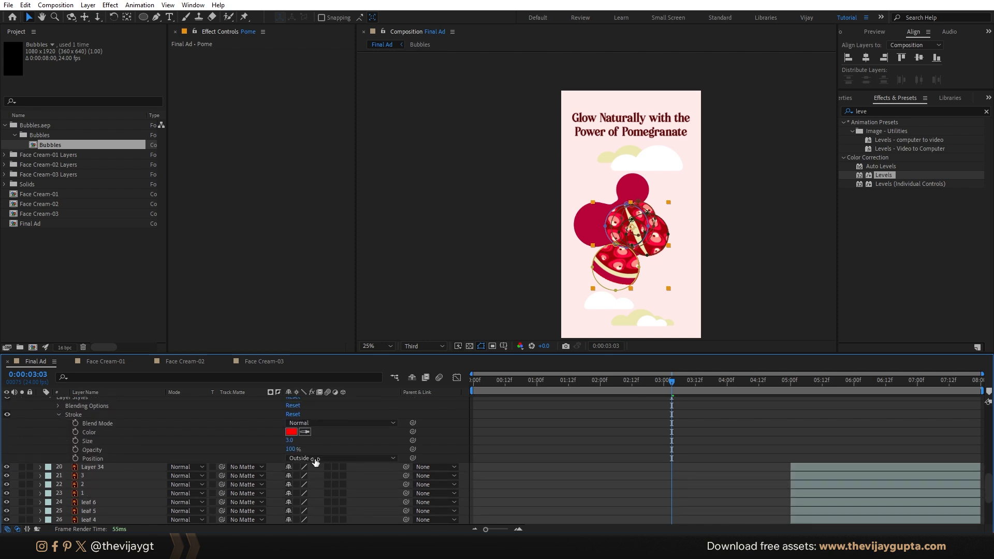
left_click(599, 210)
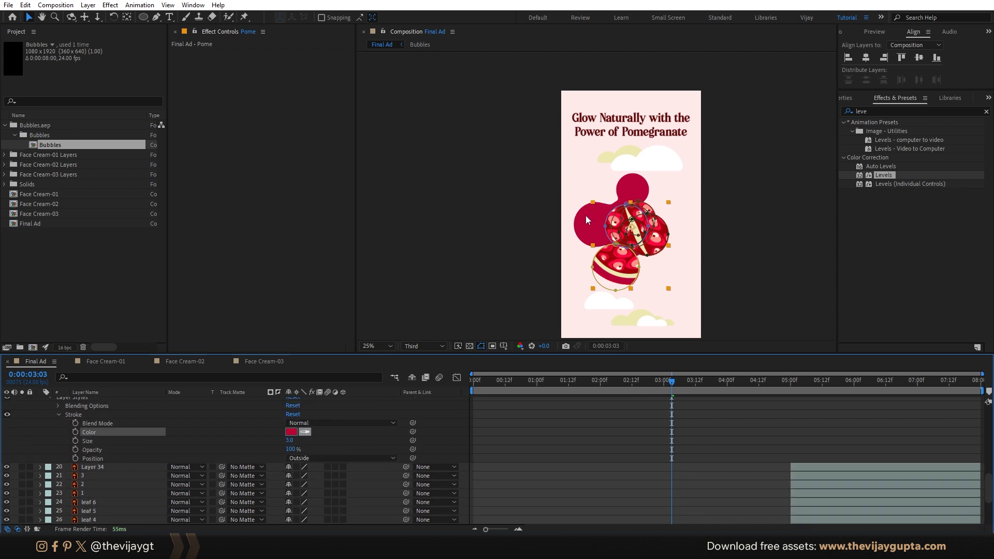
Step: Set the Pome stroke's Size to 1.0 and add a Size keyframe at 0:00:03:00
scroll(631, 432, "up", 2)
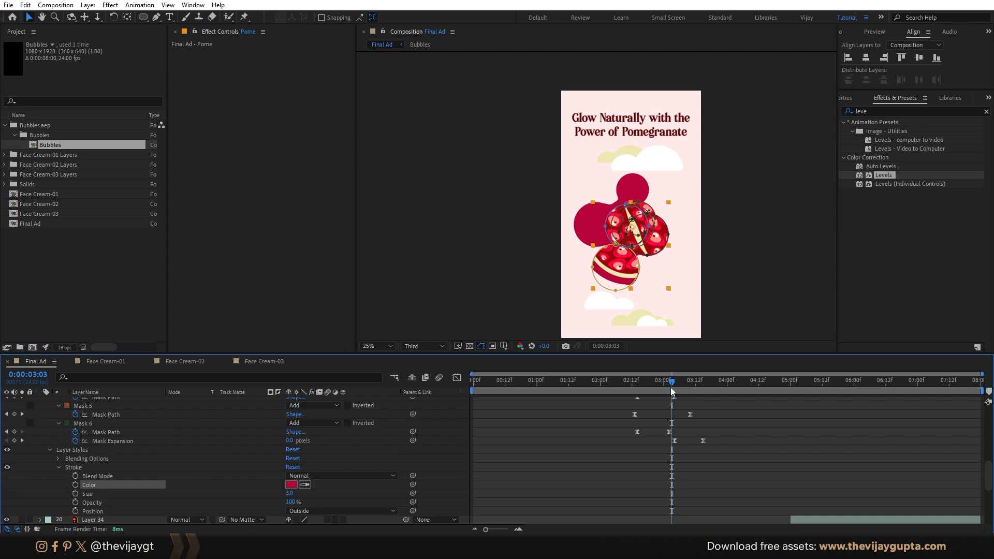
left_click_drag(670, 387, 664, 389)
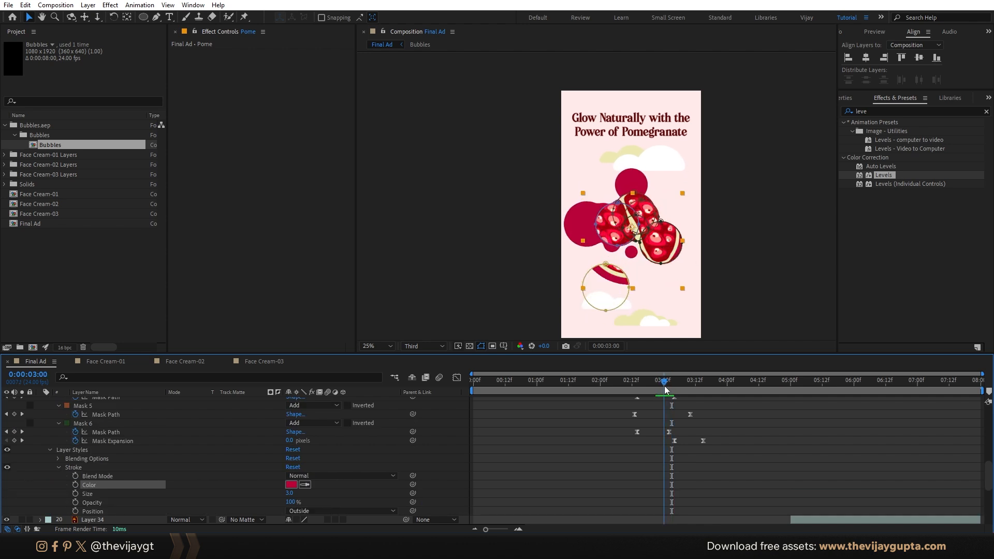
scroll(296, 476, "down", 2)
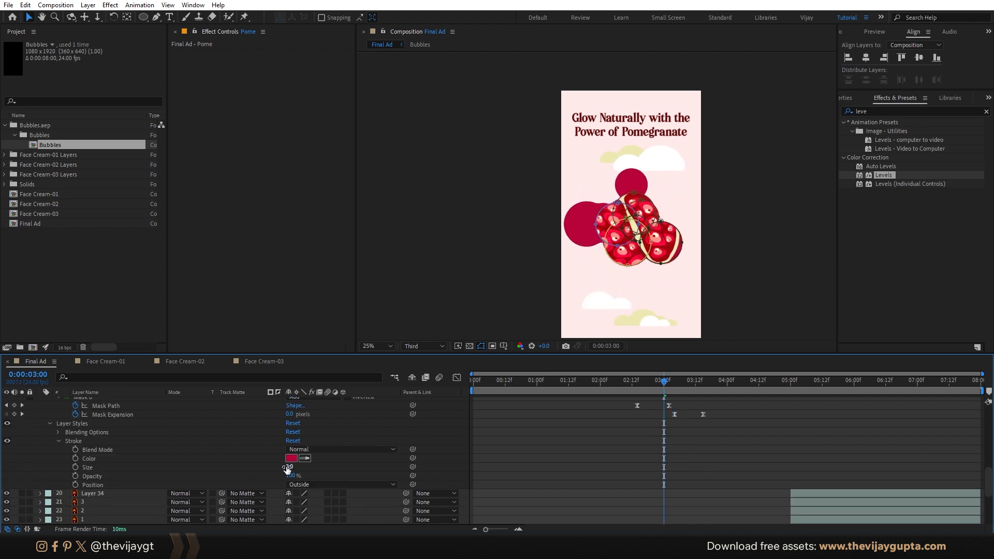
left_click_drag(290, 469, 230, 467)
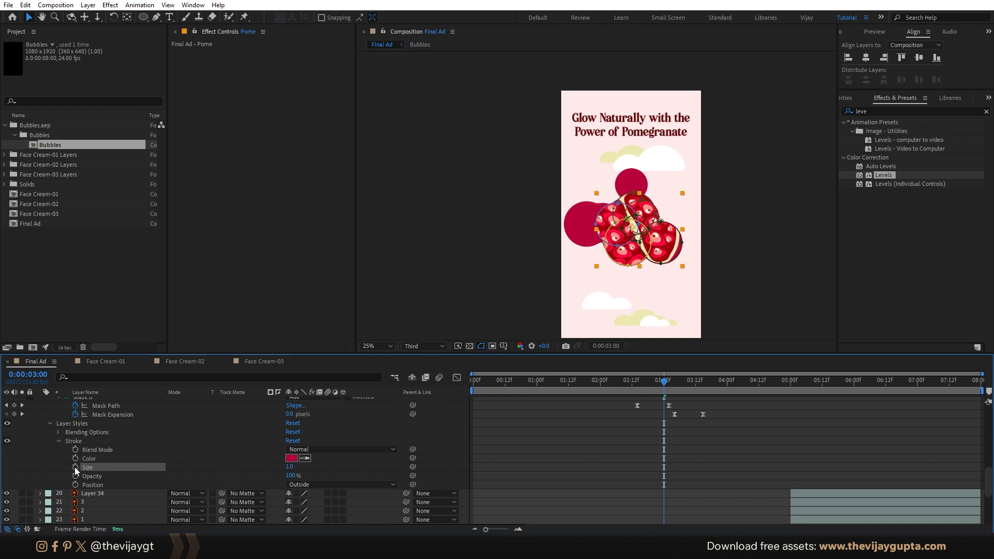
left_click_drag(665, 387, 671, 390)
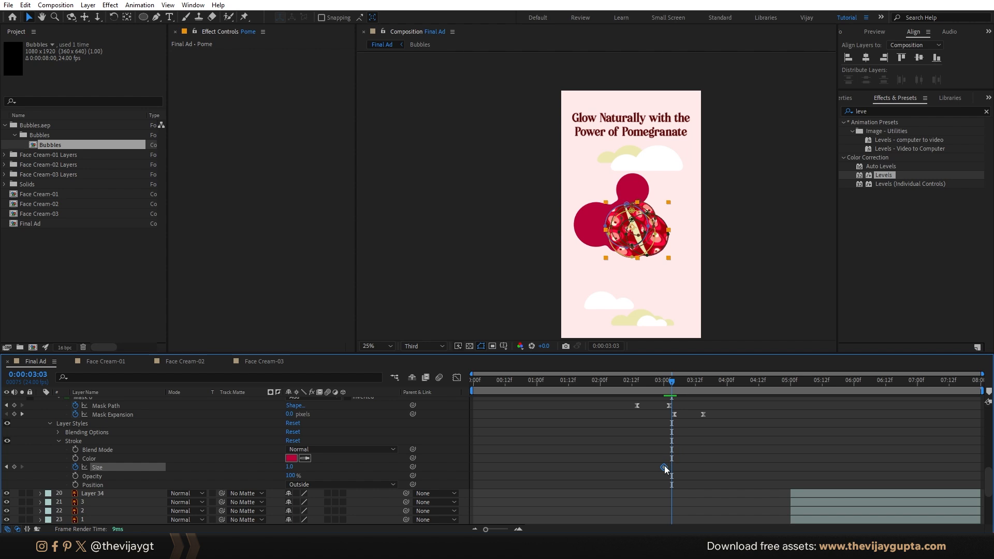
Step: Move the first stroke Size keyframe slightly earlier and set the Size to 20 at 0:00:03:01
left_click(667, 387)
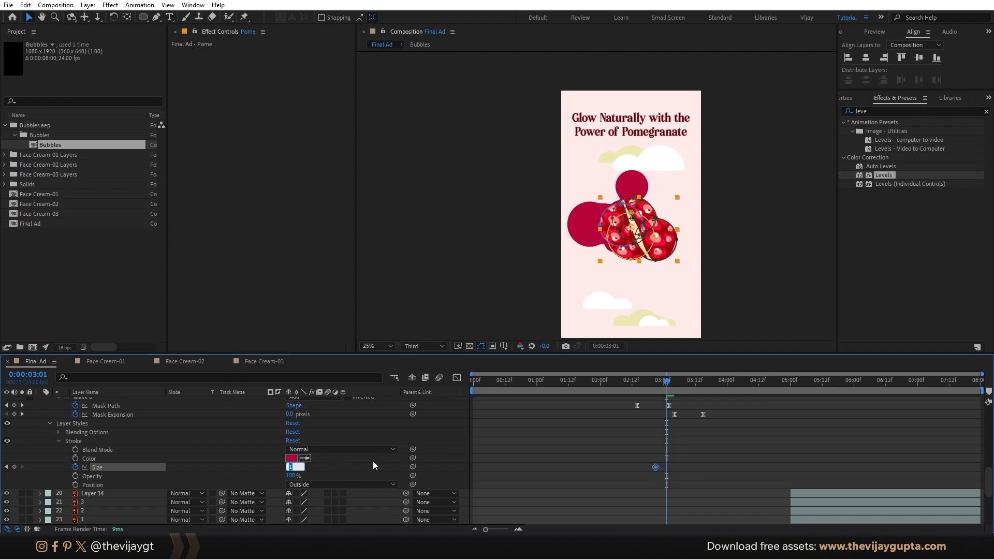
type("20")
key("Return")
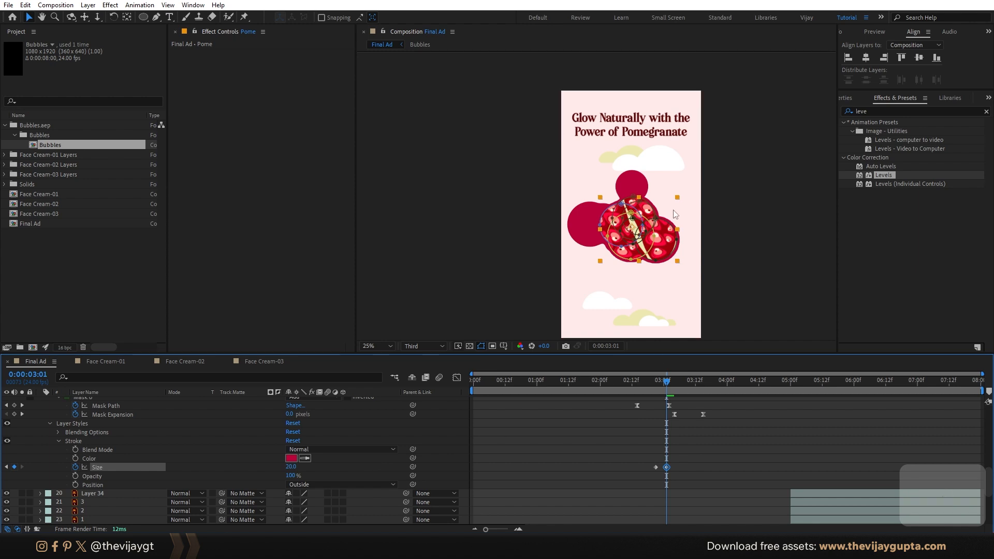
Step: Copy the Pome layer's first stroke Size keyframe and paste it at 0:00:03:04
scroll(662, 229, "up", 2)
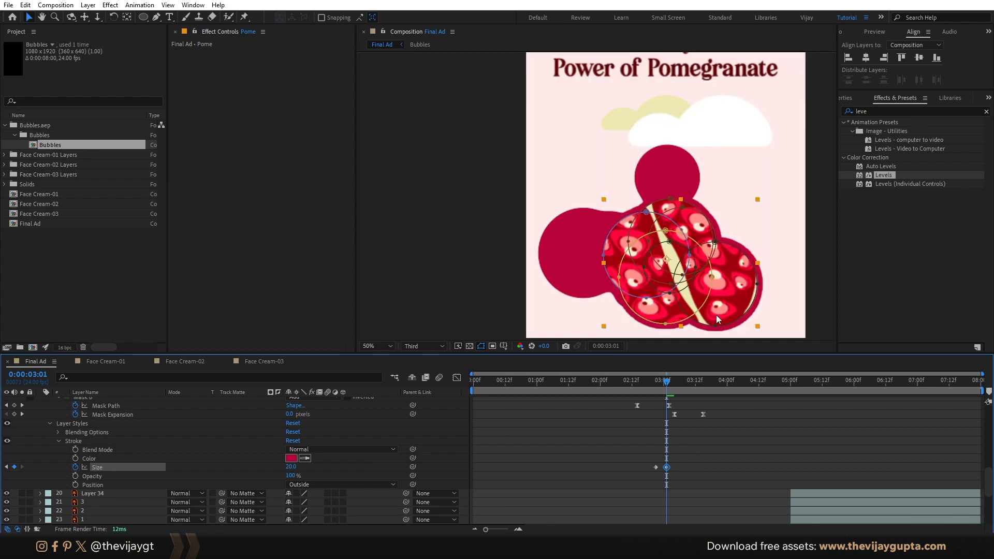
scroll(673, 227, "down", 3)
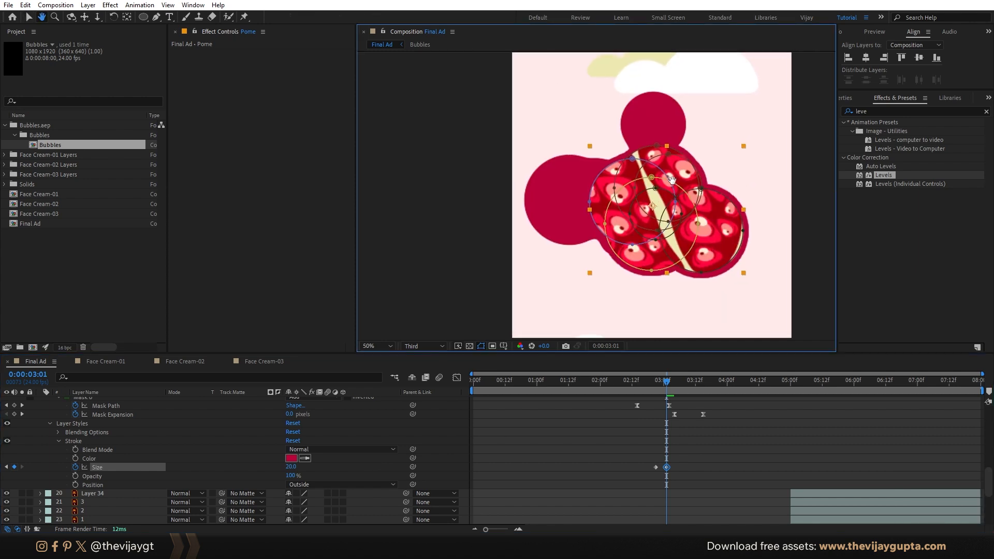
left_click_drag(671, 387, 674, 387)
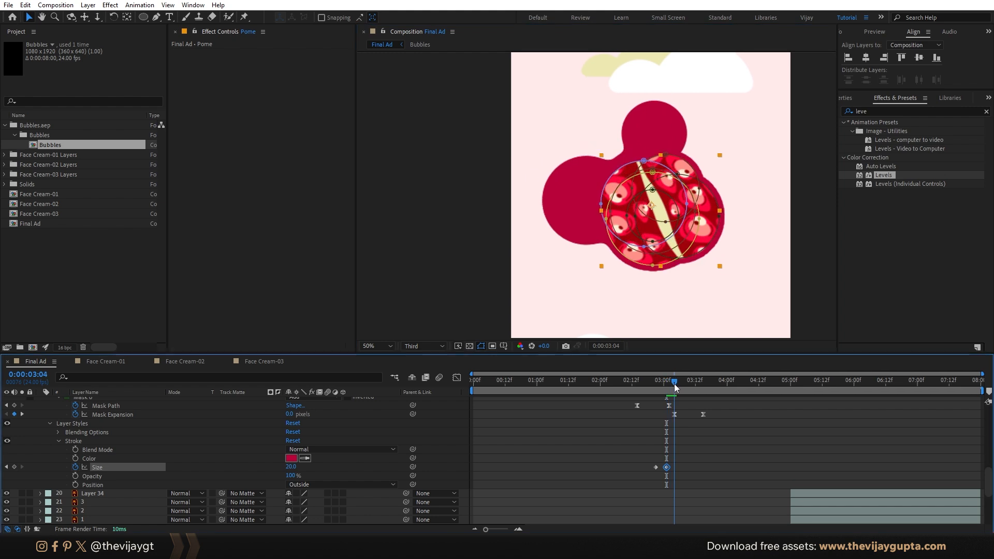
left_click_drag(644, 457, 657, 489)
key("ctrl+c")
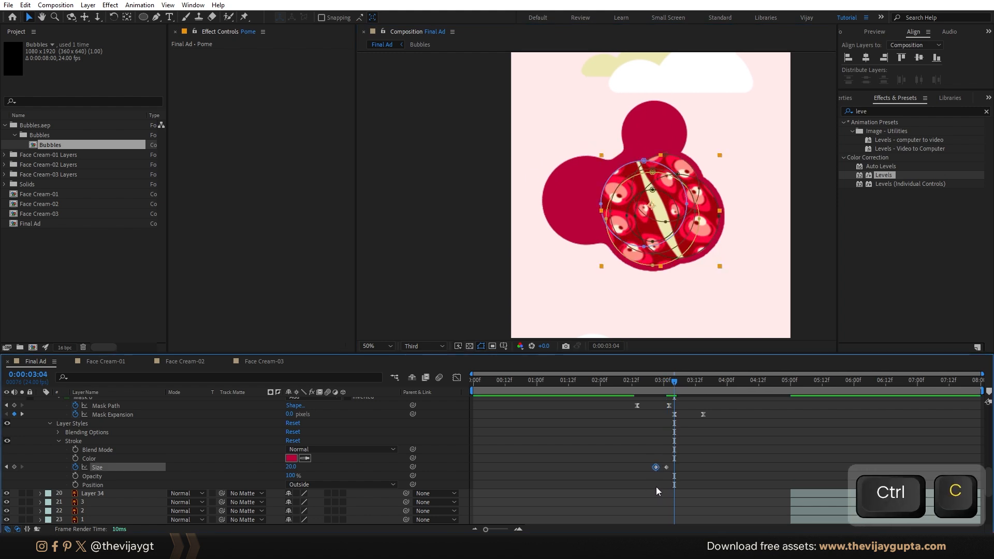
key("ctrl+v")
Step: Preview the stroke animation and spread its Size keyframes slightly later and further apart
left_click(640, 388)
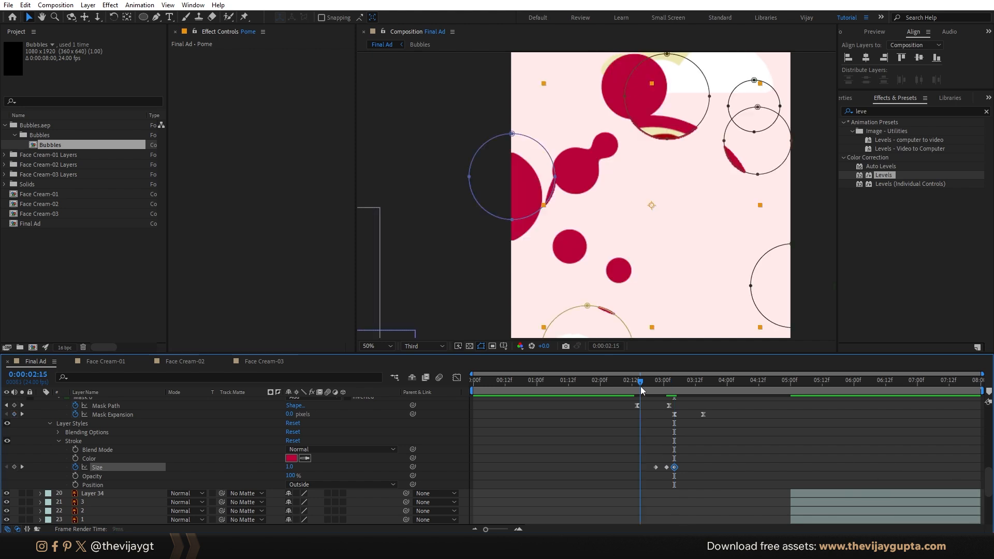
left_click_drag(641, 386, 621, 386)
key("space")
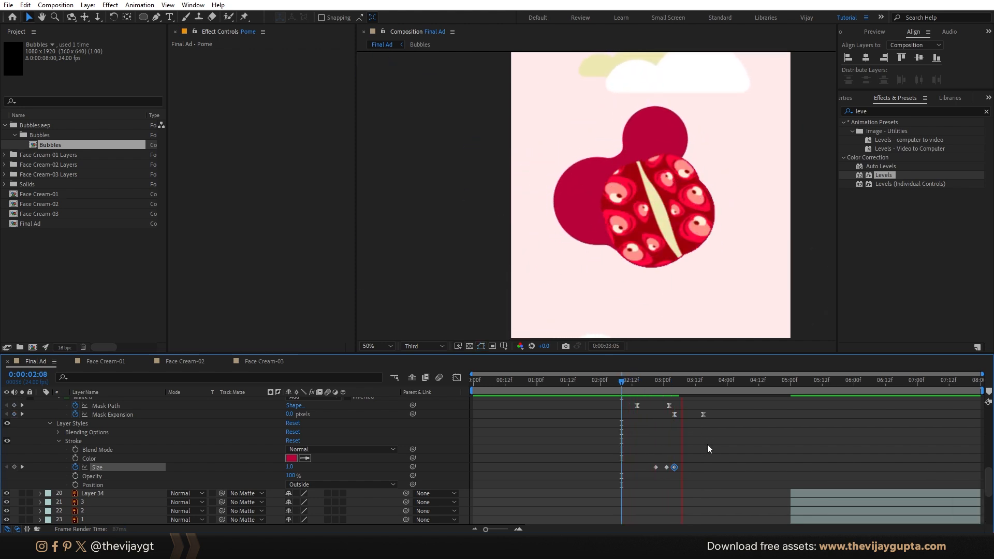
left_click_drag(638, 383, 671, 392)
left_click_drag(675, 467, 683, 470)
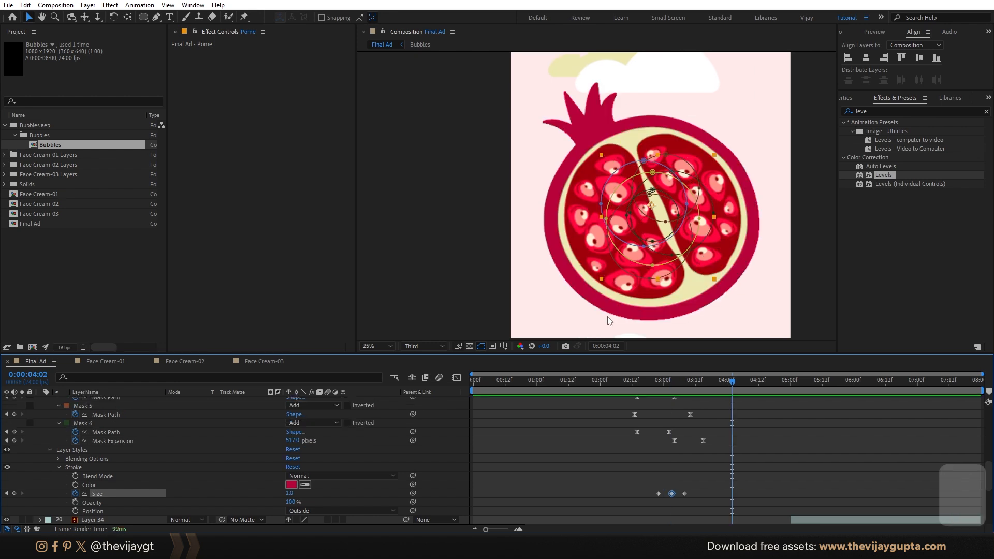
Step: Split the Pome layer at 0:00:04:12
scroll(607, 315, "down", 2)
scroll(717, 445, "up", 3)
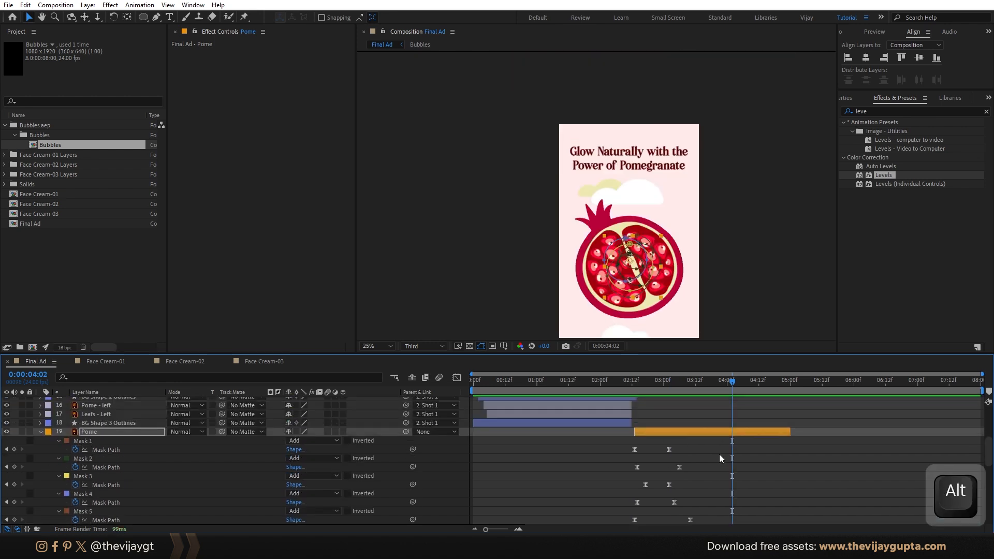
scroll(725, 466, "up", 3)
scroll(743, 490, "down", 3)
key("Page_Down")
key("Page_Down")
key("Page_Down")
key("Page_Down")
key("Page_Down")
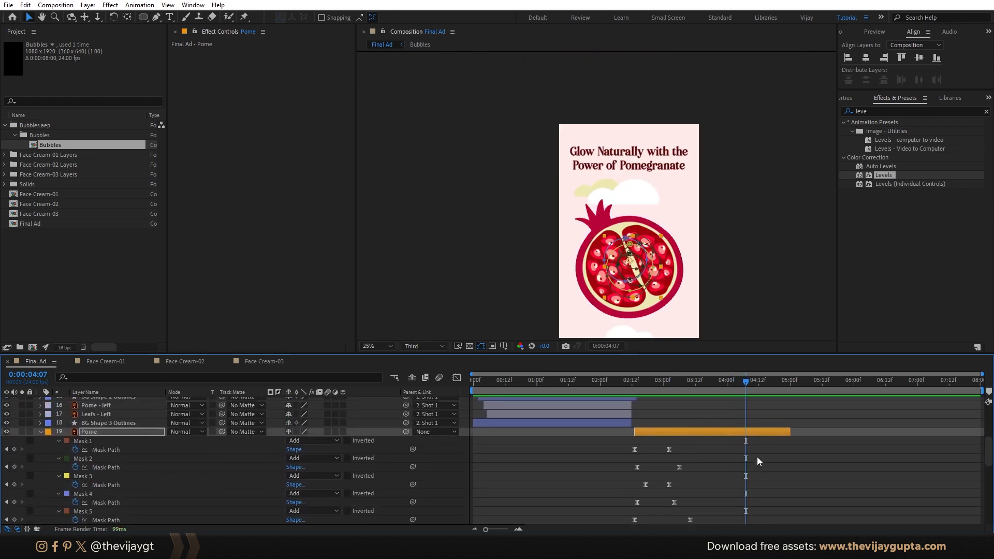
key("Page_Down")
key("Page_Down")
key("Page_Down")
key("Page_Down")
key("Page_Down")
key("F2")
left_click(41, 433)
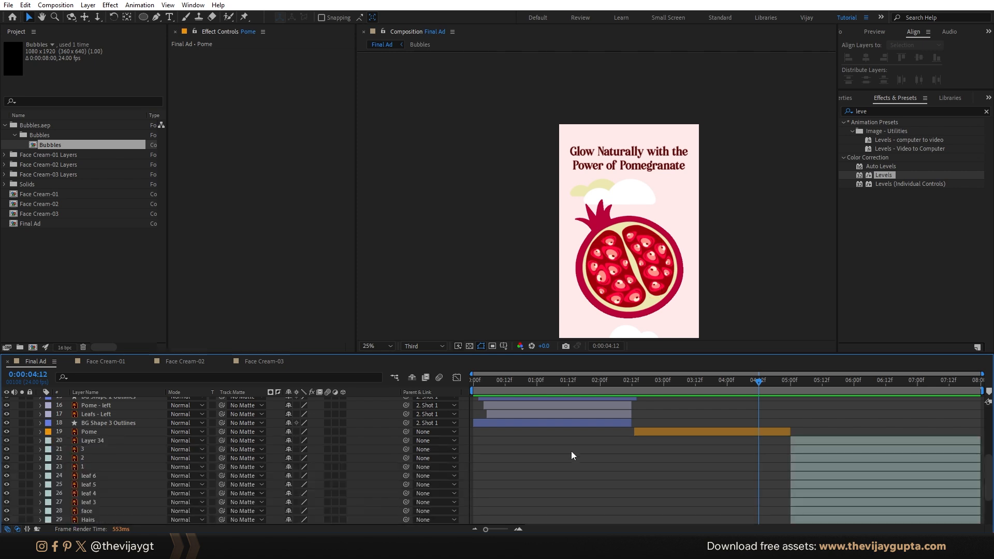
left_click(755, 432)
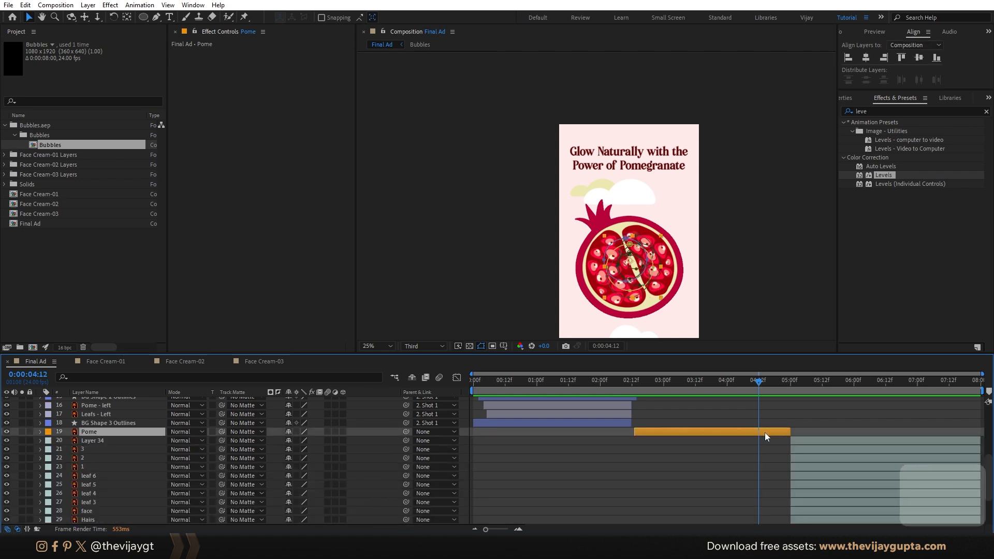
key("ctrl+shift+d")
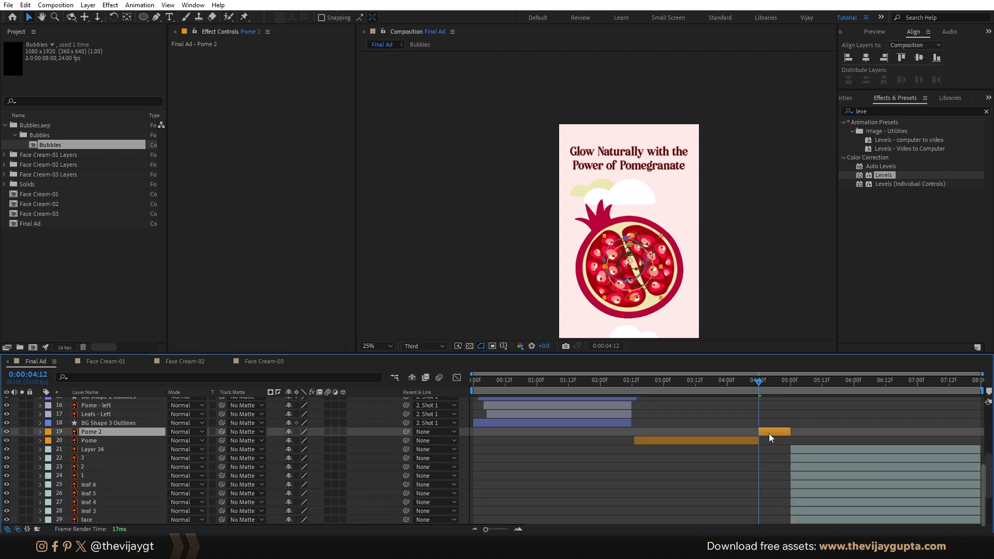
Step: Delete Masks 1 to 6 from the Pome 2 layer and extend the layer to the end of the composition
left_click_drag(772, 432, 770, 433)
key("m")
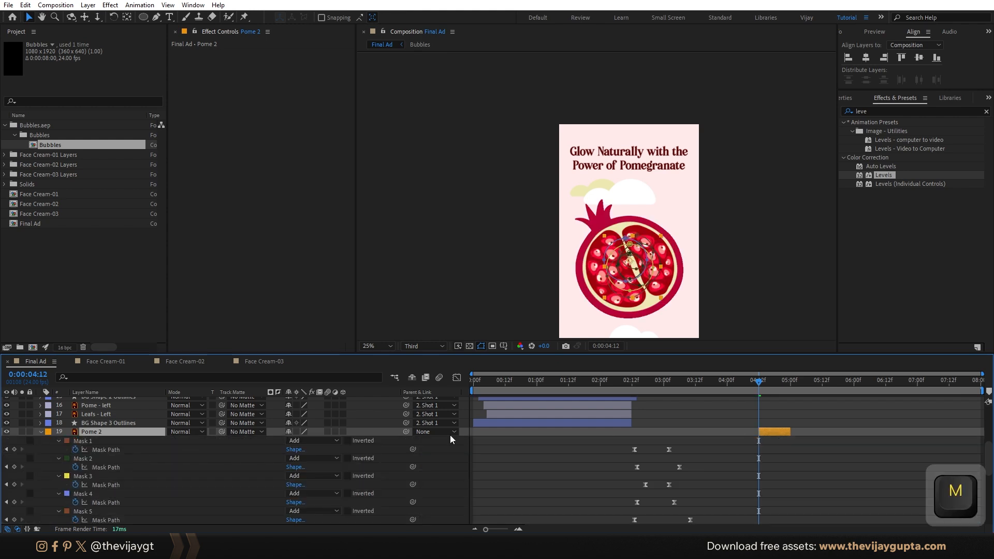
scroll(105, 458, "down", 5)
scroll(98, 452, "up", 1)
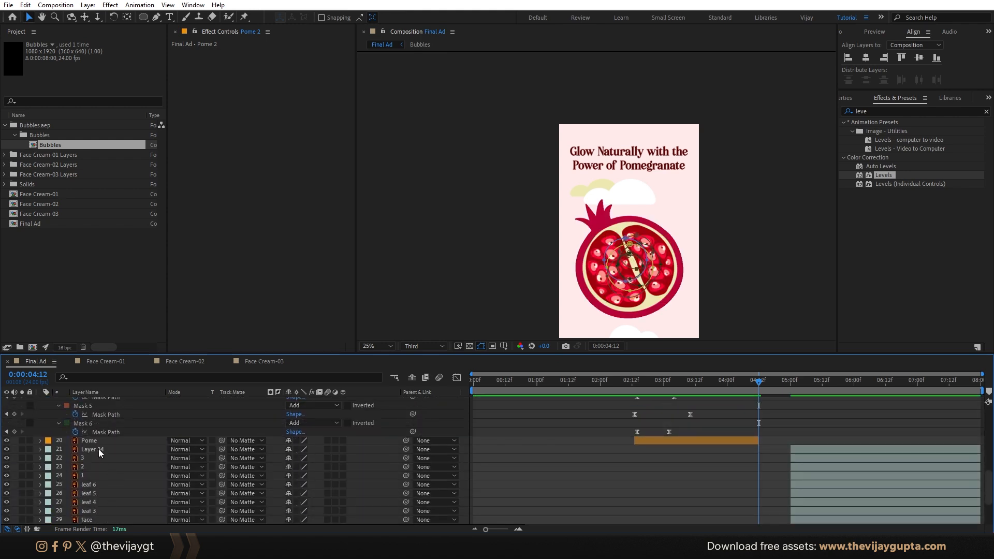
left_click(95, 426, "shift")
key("Delete")
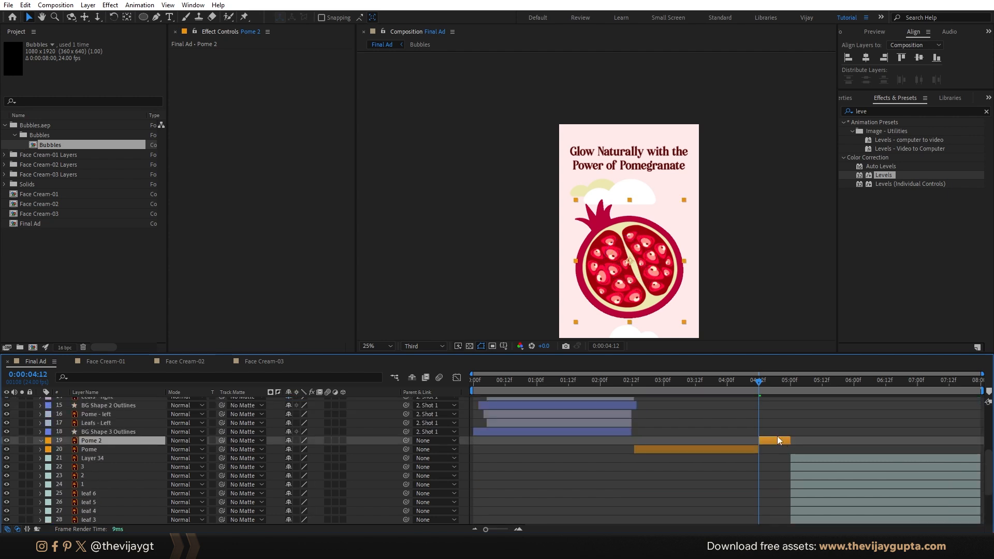
scroll(721, 277, "down", 3)
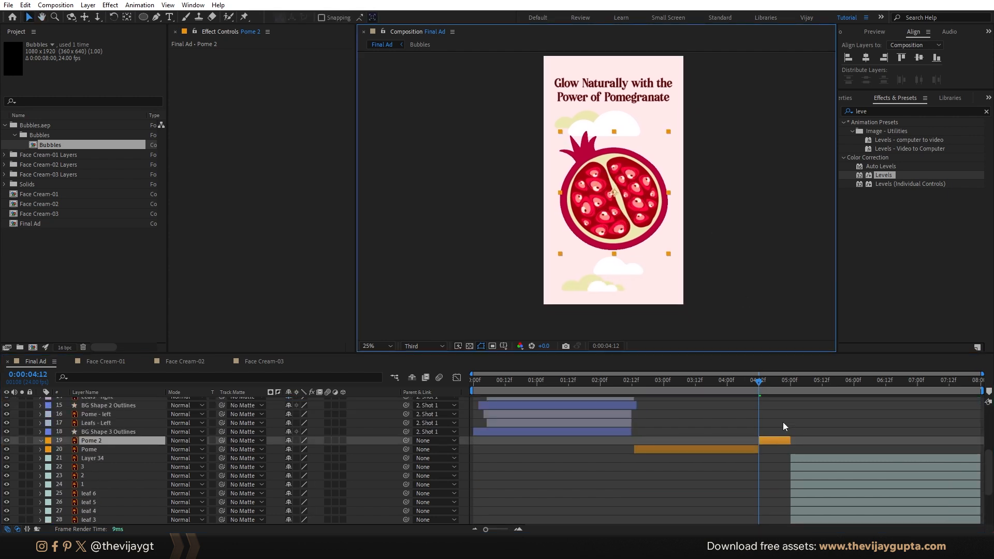
left_click_drag(789, 440, 972, 442)
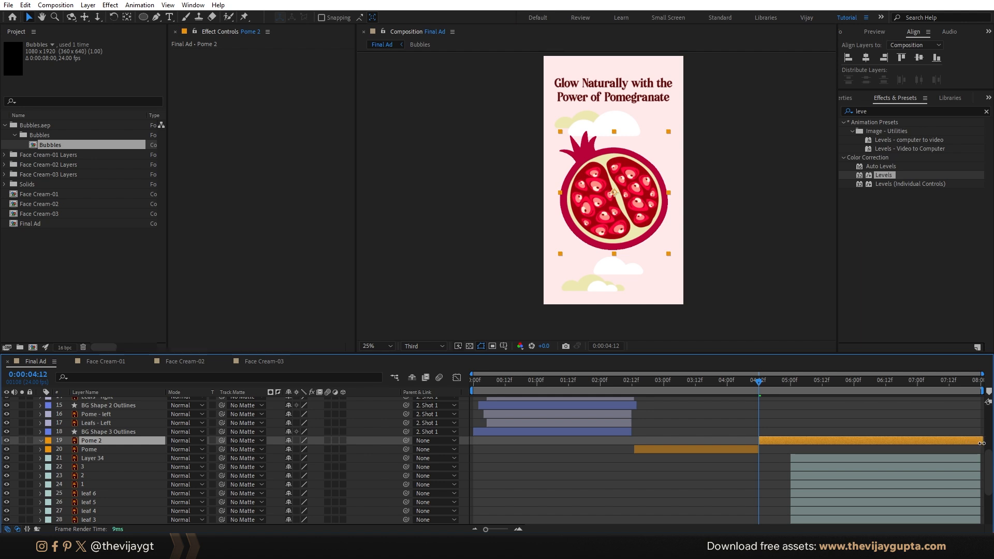
left_click_drag(797, 387, 834, 386)
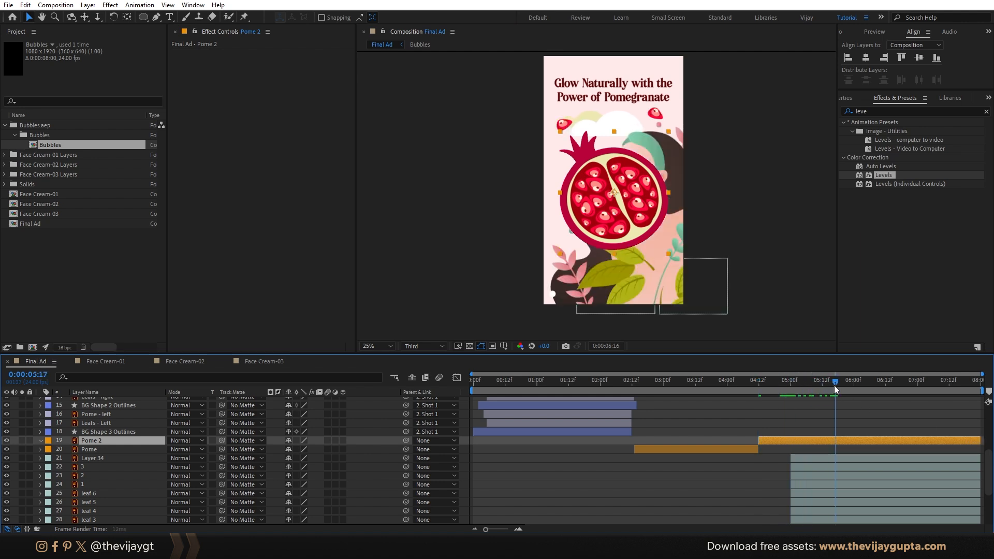
left_click_drag(629, 207, 689, 292)
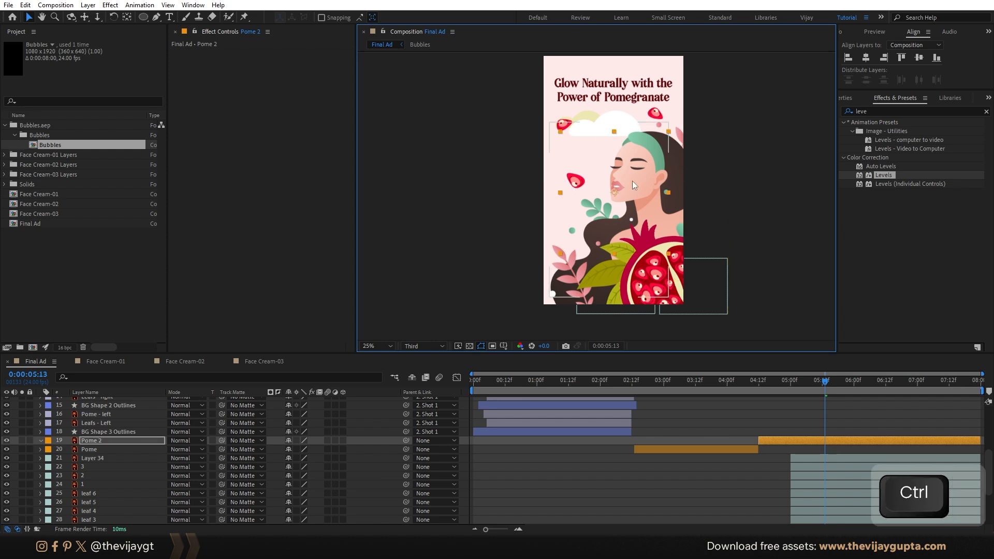
key("ctrl+z")
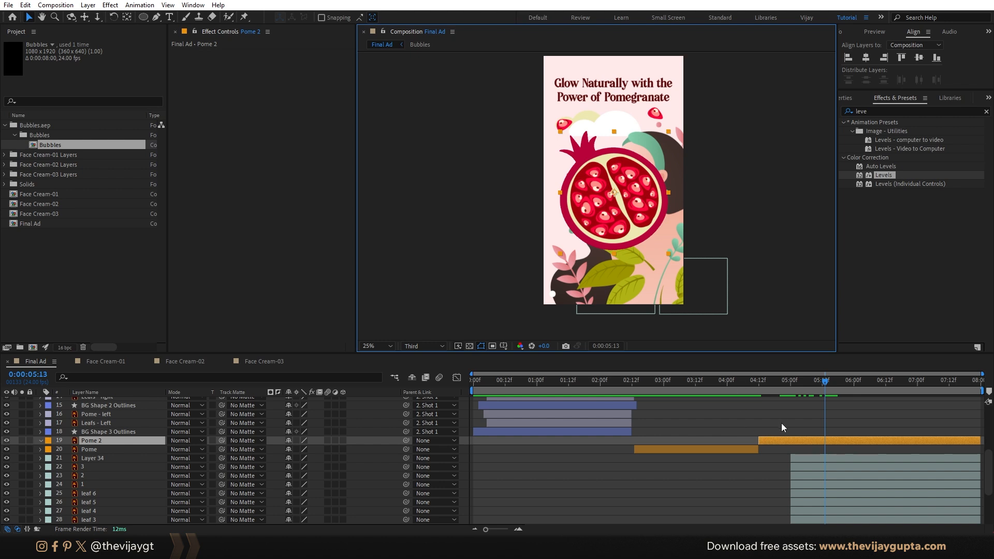
Step: Add Position and Scale keyframes at the start of the Pome 2 layer, at 0:00:04:12
key("p")
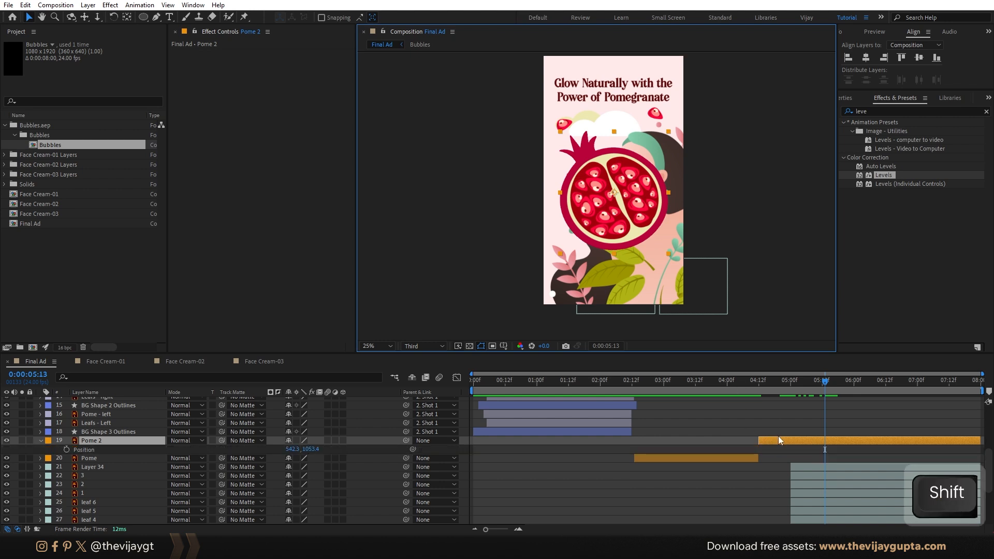
key("shift+s")
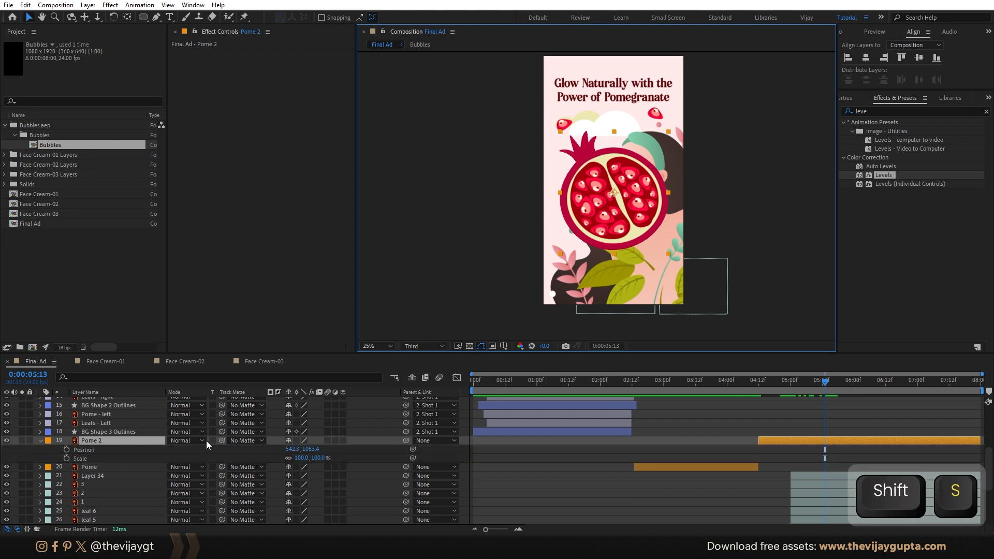
left_click(759, 389)
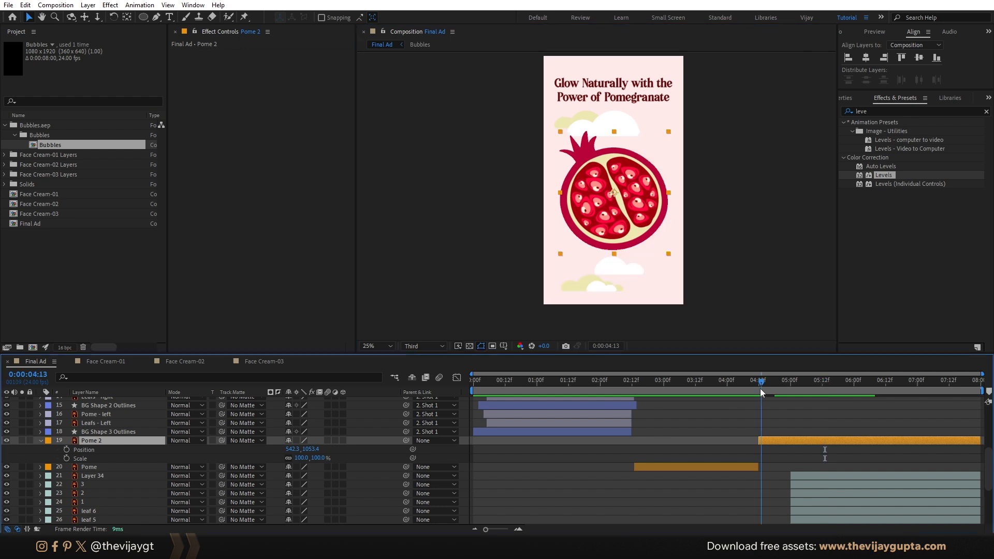
left_click(65, 449)
left_click(66, 458)
Step: At 0:00:05:00, move Pome 2 to the lower-right corner of the artwork at about 958, 1749 and scale it to 76%
left_click_drag(762, 387, 795, 389)
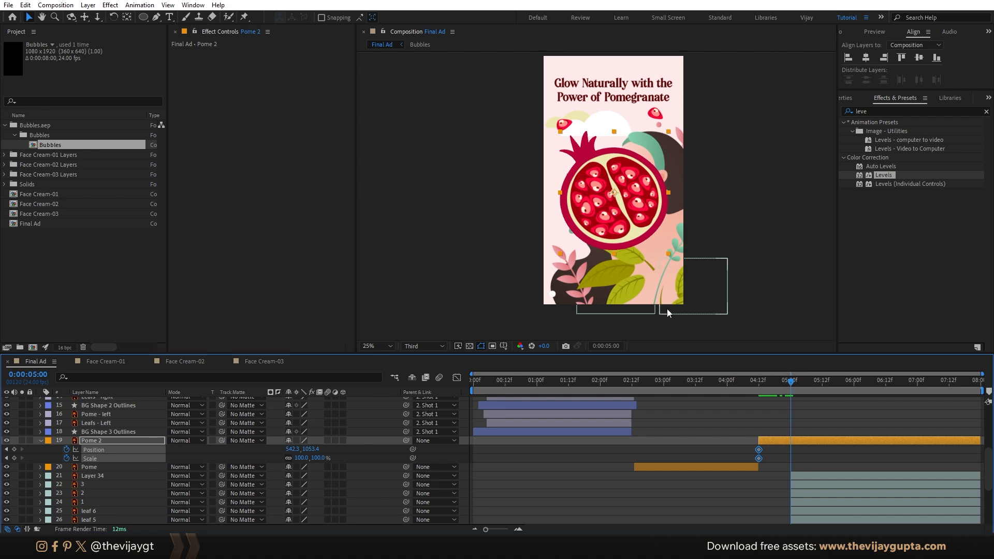
left_click_drag(623, 219, 678, 312)
left_click_drag(301, 458, 287, 460)
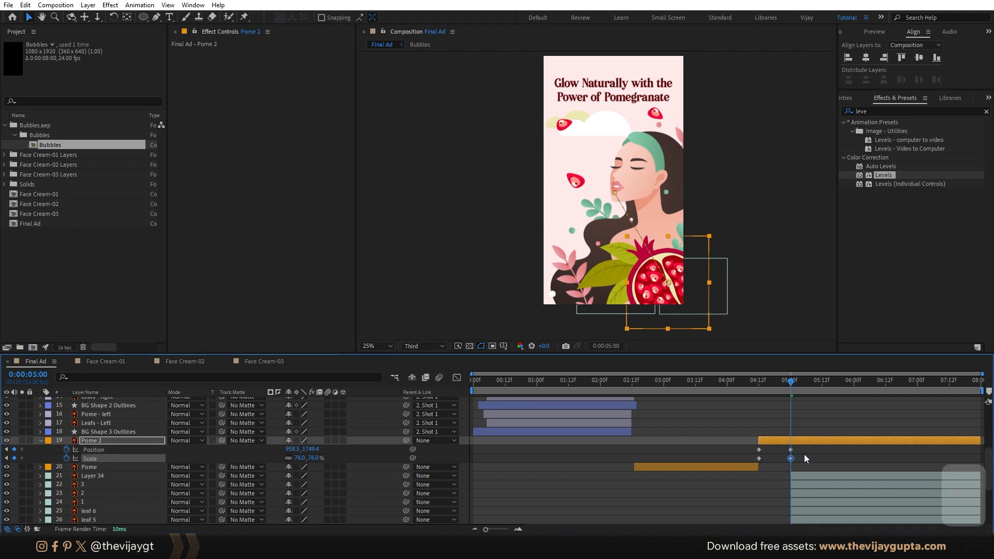
Step: Add a Rotation keyframe to Pome 2 at 0:00:05:00 and set the Rotation to 10° at 0:00:07:23
key("r")
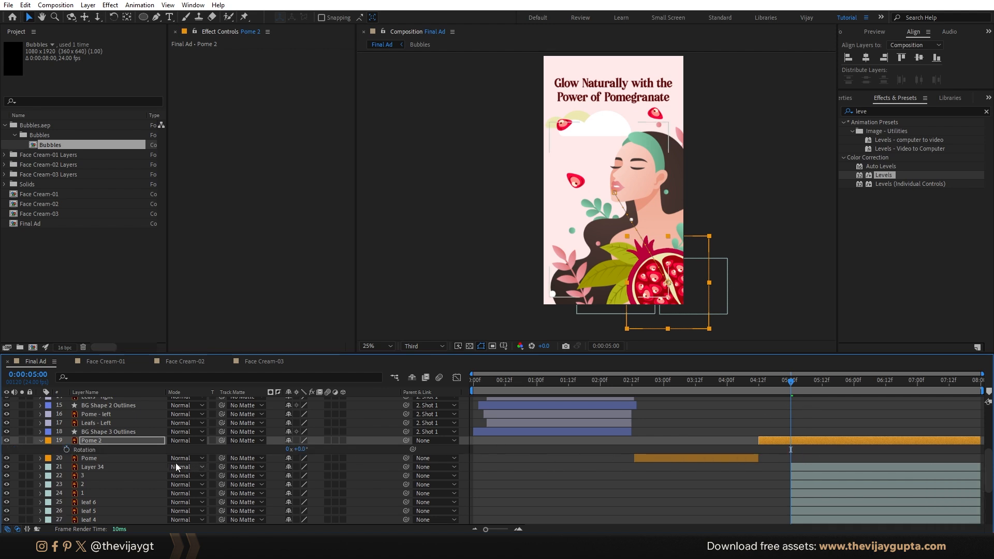
left_click(66, 450)
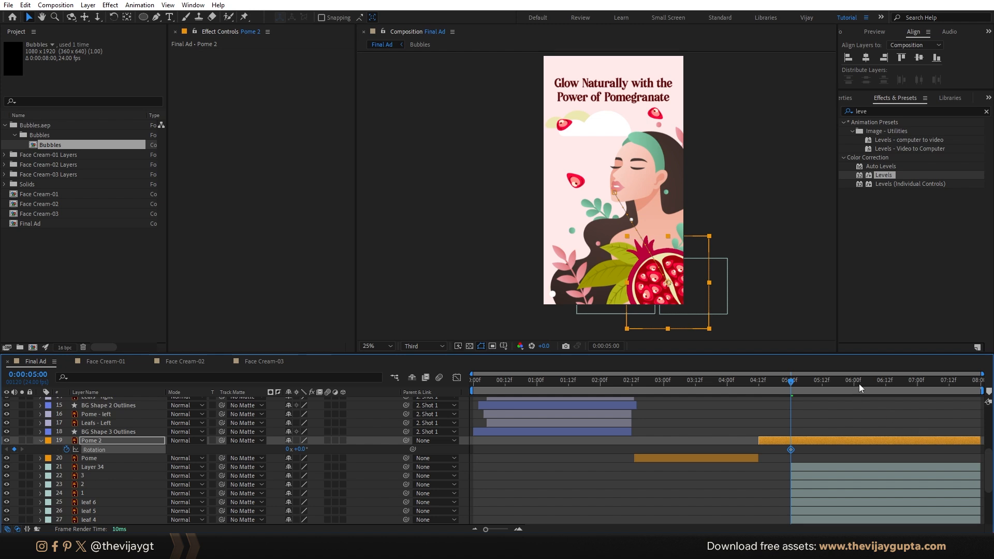
left_click_drag(860, 389, 978, 392)
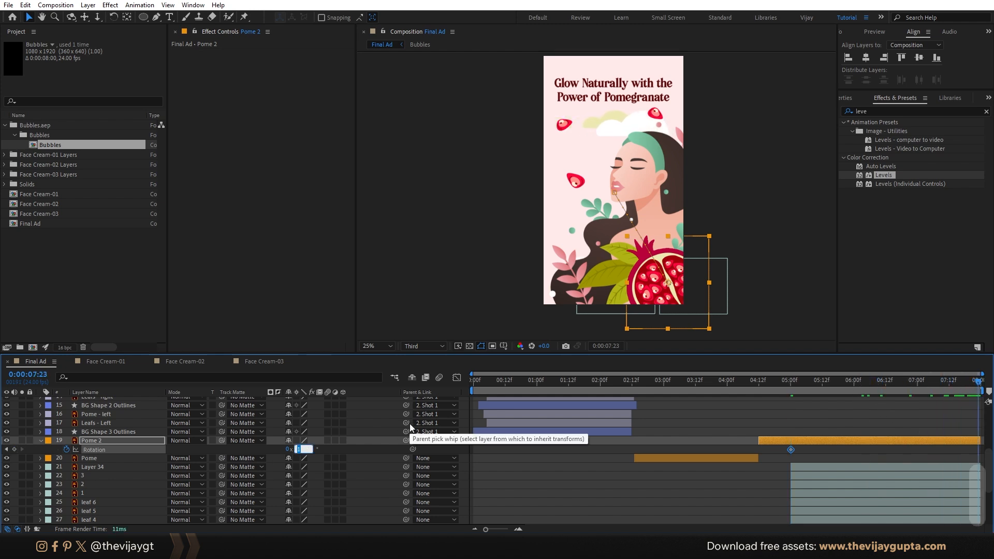
key("Up")
key("Up")
key("Up")
key("Up")
key("Up")
key("Up")
key("Up")
key("Up")
key("Up")
key("Up")
key("Up")
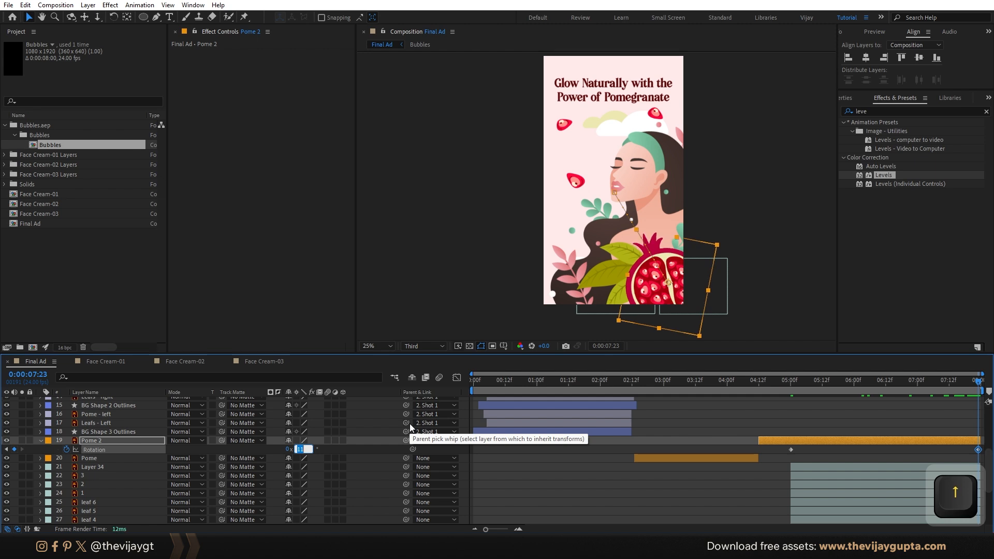
key("Down")
key("Return")
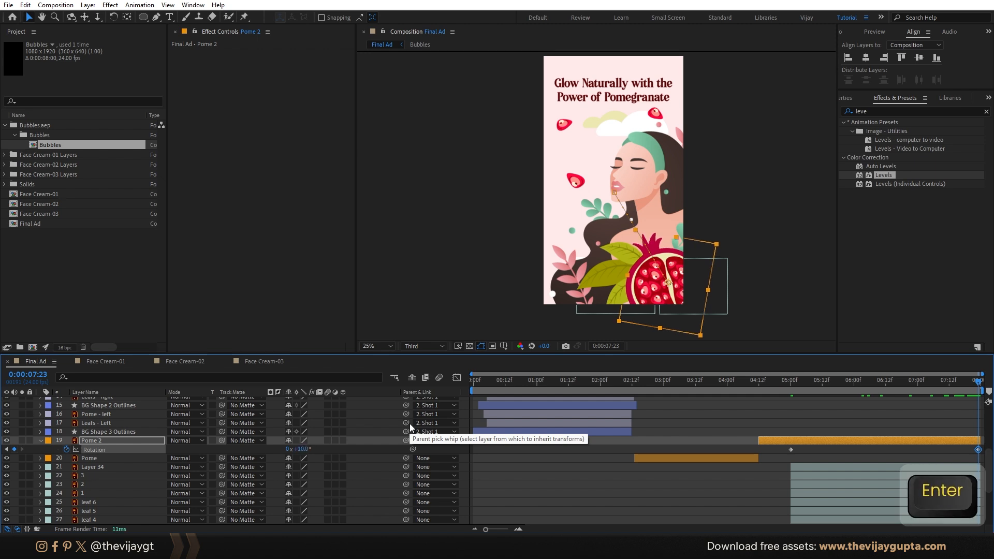
Step: Preview Pome 2's motion and apply Easy Ease to its Position and Scale keyframes
left_click(740, 384)
key("space")
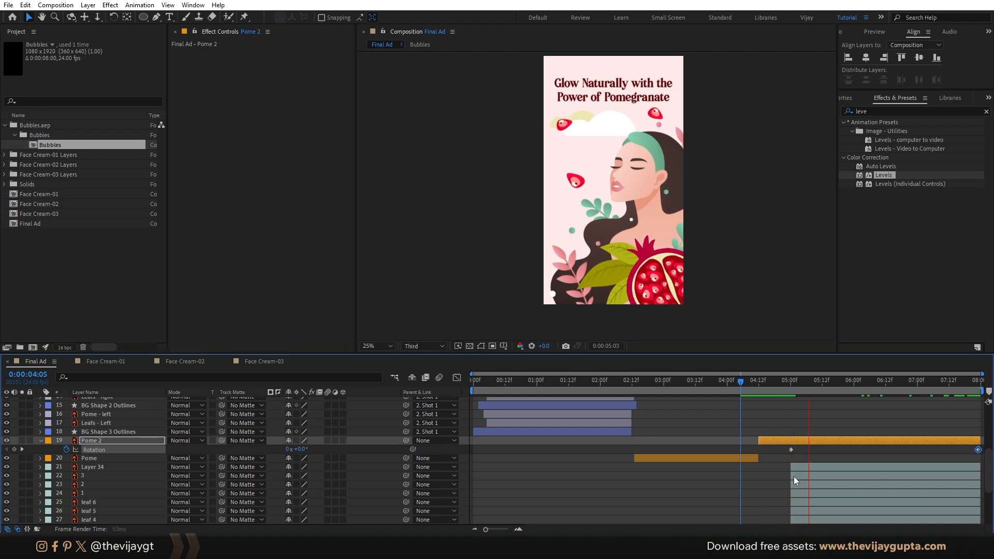
key("space")
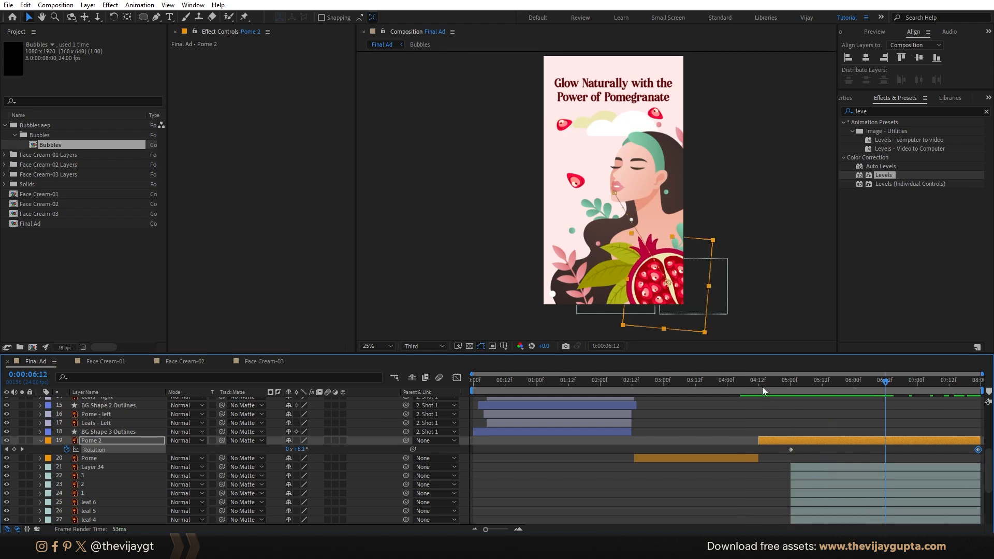
left_click(762, 387)
left_click(779, 440)
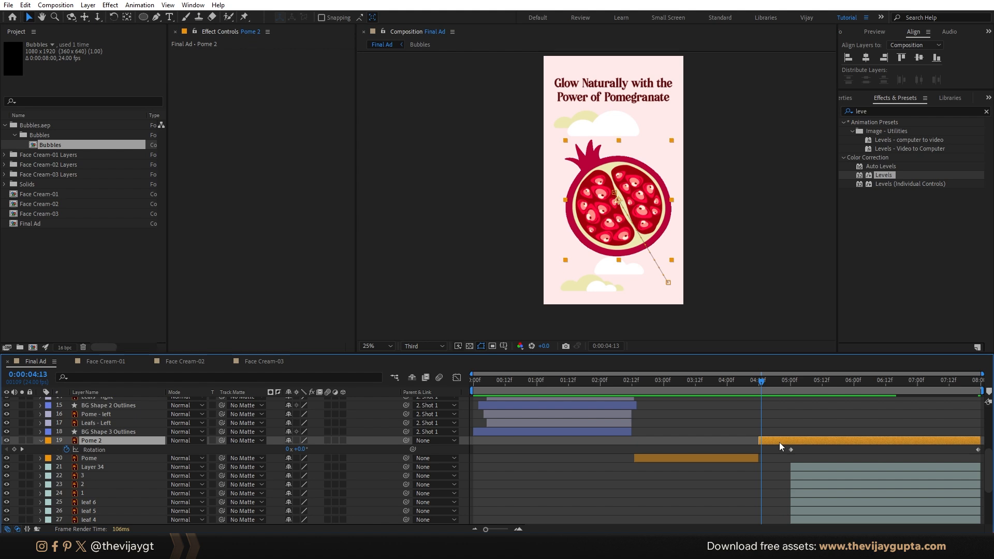
key("u")
left_click_drag(813, 448, 714, 461)
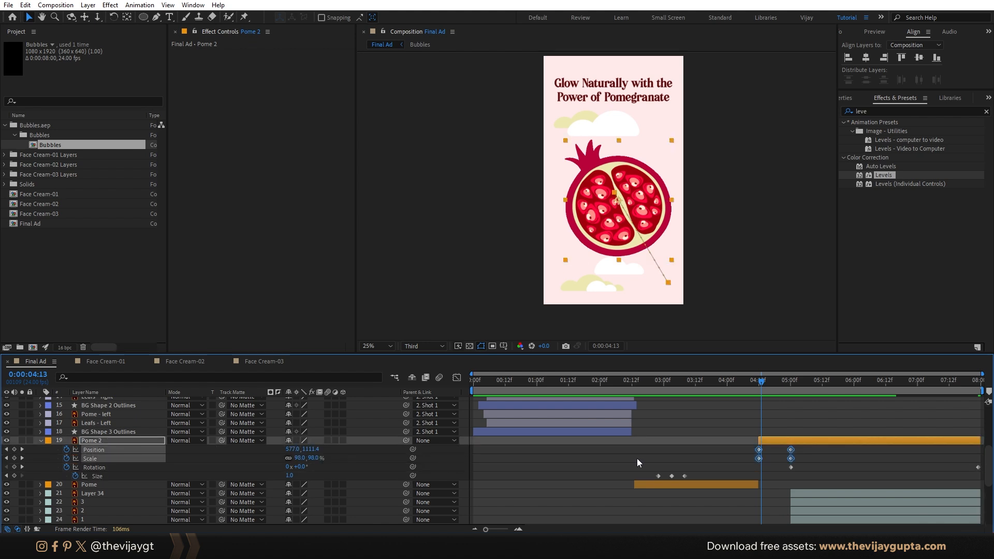
key("F9")
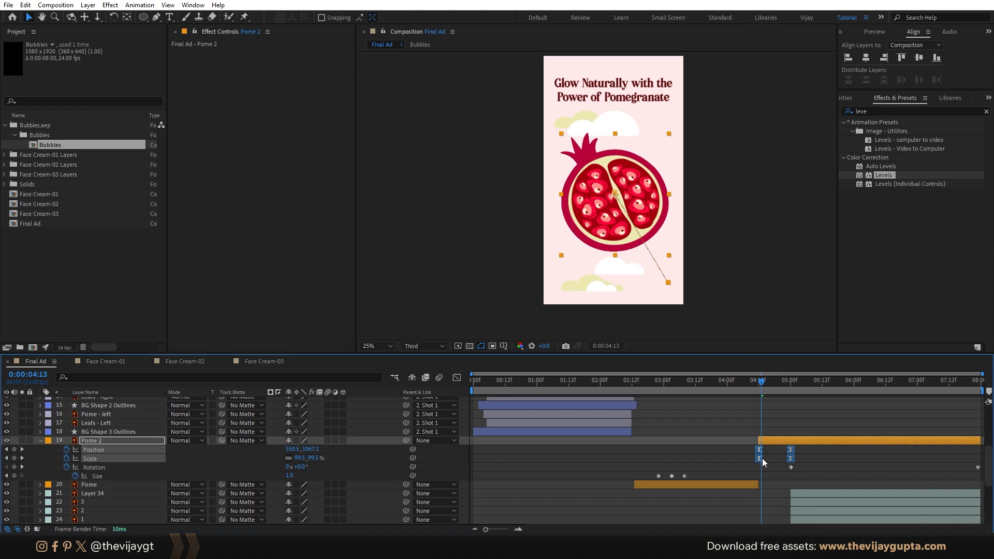
Step: Set the spatial interpolation of Pome 2's Position keyframes to Bezier
left_click_drag(723, 442, 822, 452)
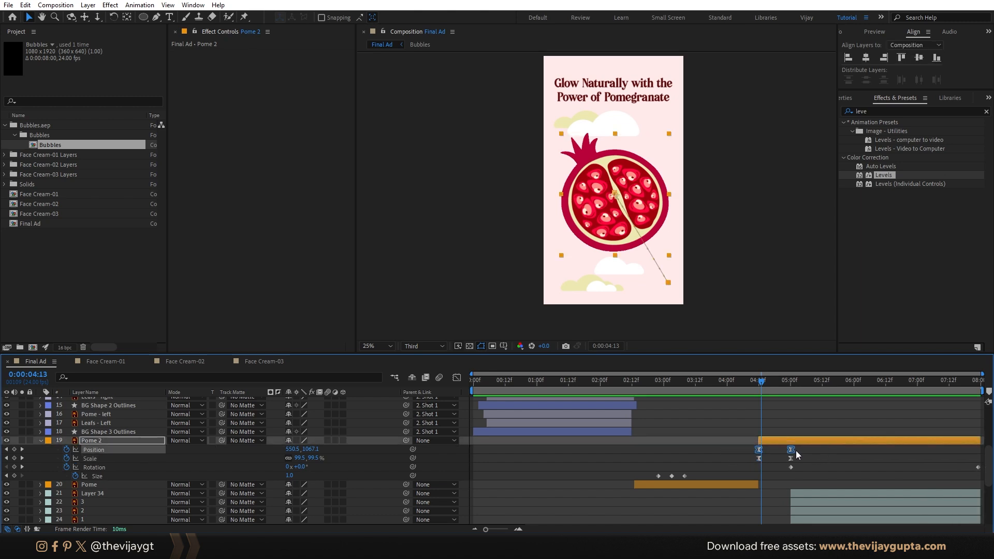
right_click(791, 450)
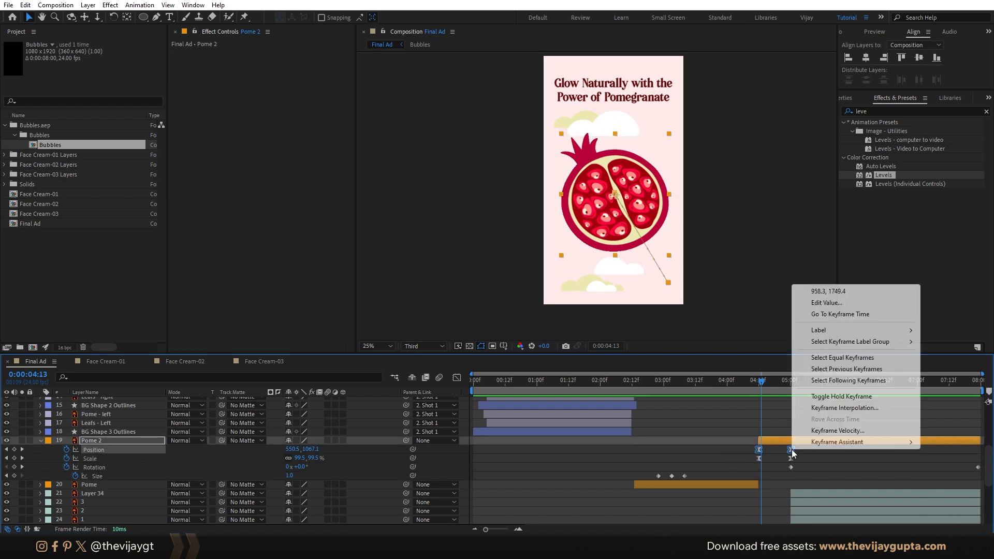
left_click(841, 408)
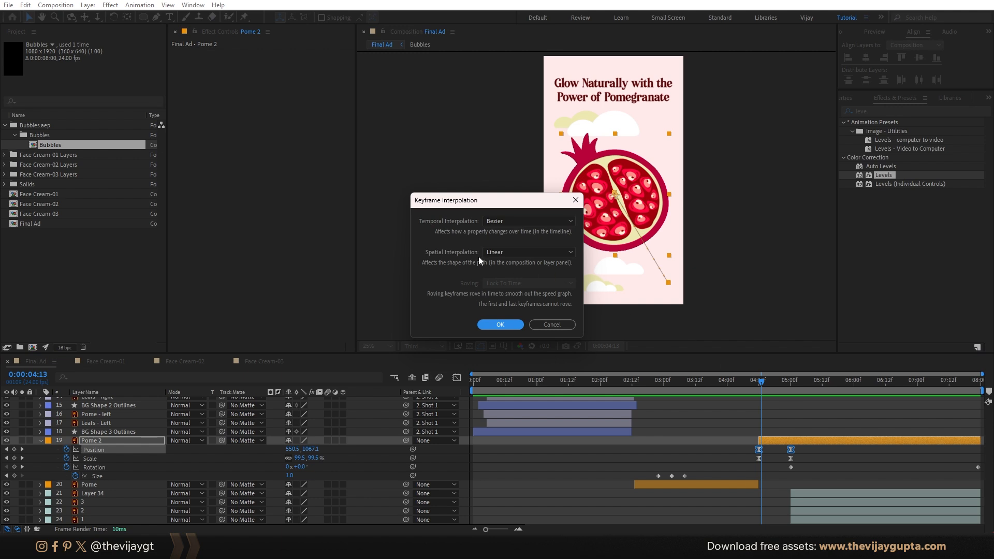
left_click(500, 253)
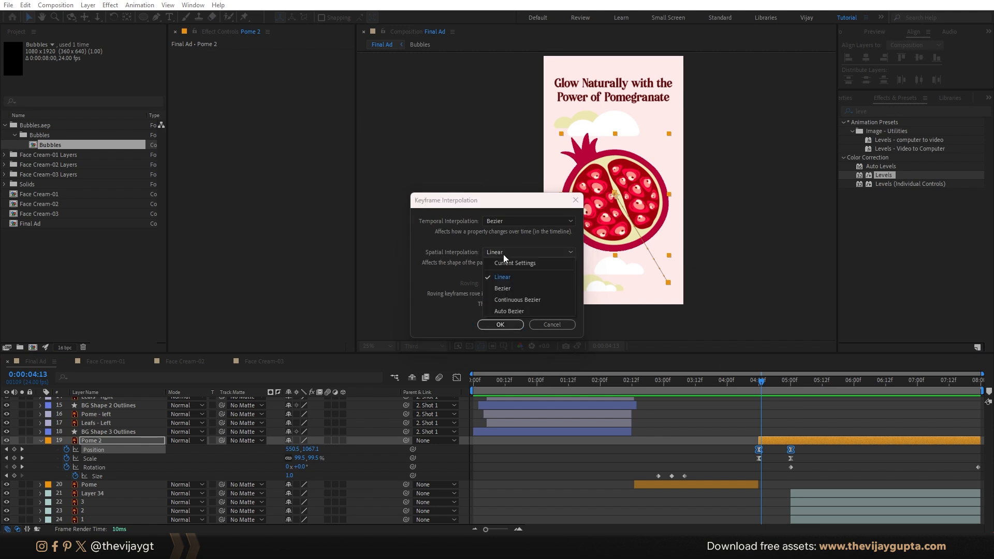
left_click(515, 288)
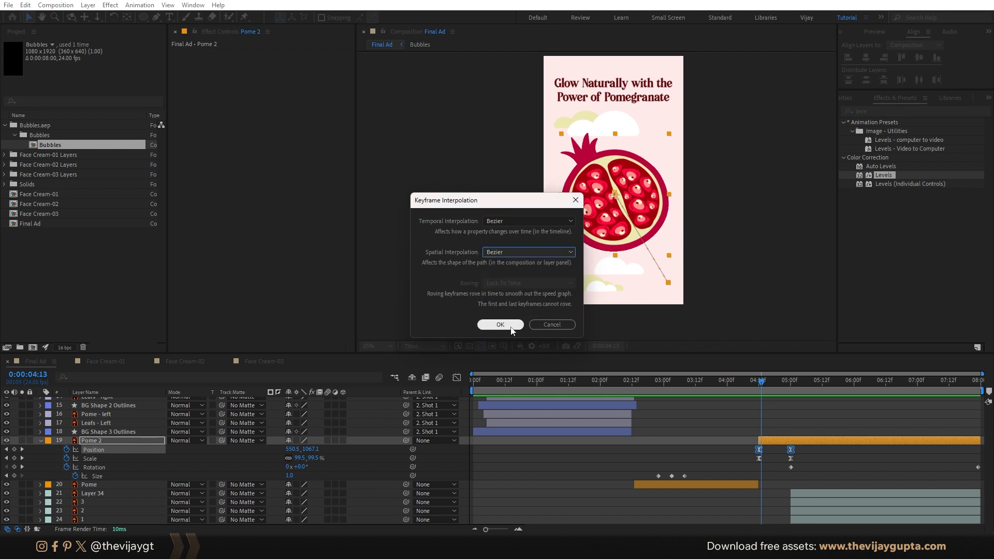
left_click(500, 324)
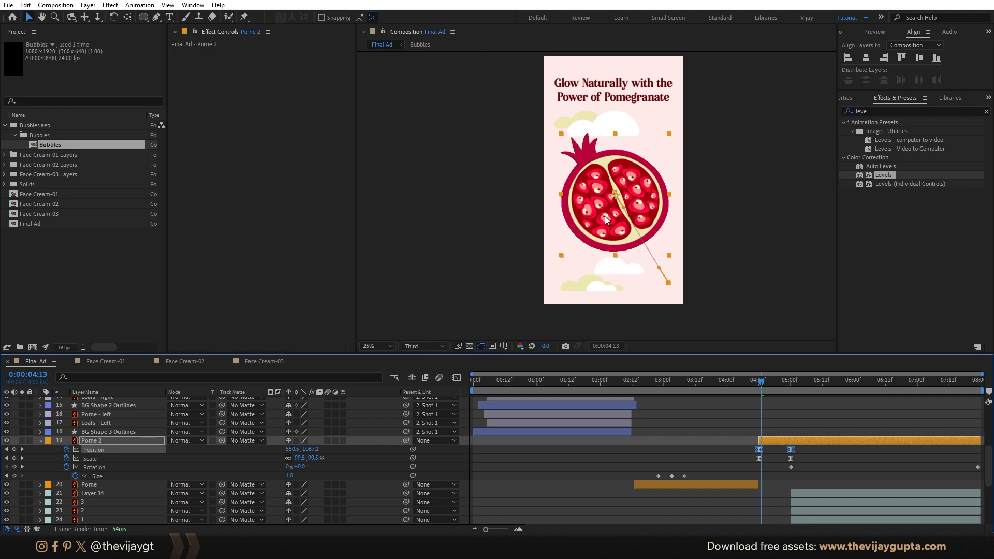
Step: Bend Pome 2's motion path into a smooth curve by pulling the direction handles of both Position keyframes toward the lower left
scroll(605, 216, "up", 2)
left_click_drag(651, 228, 568, 197)
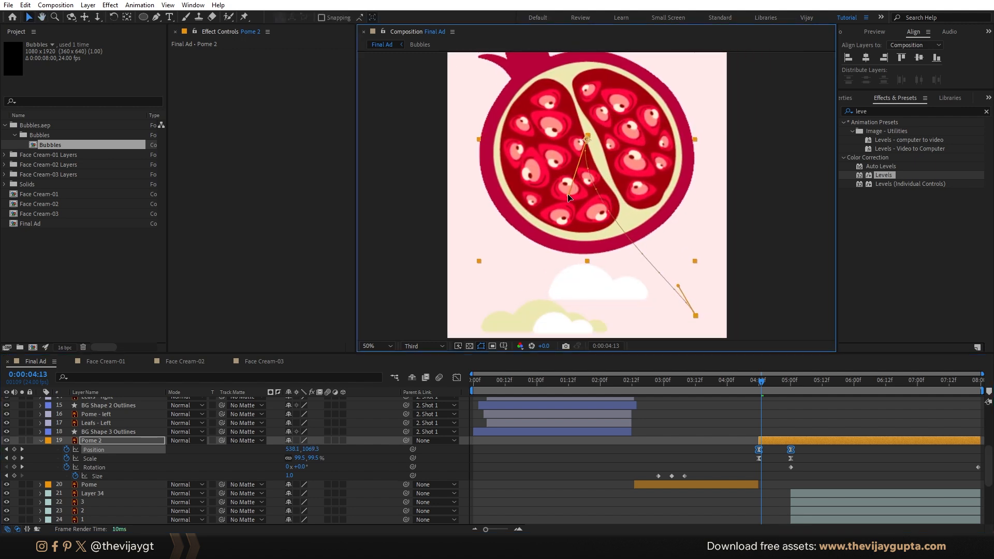
left_click_drag(678, 292, 643, 299)
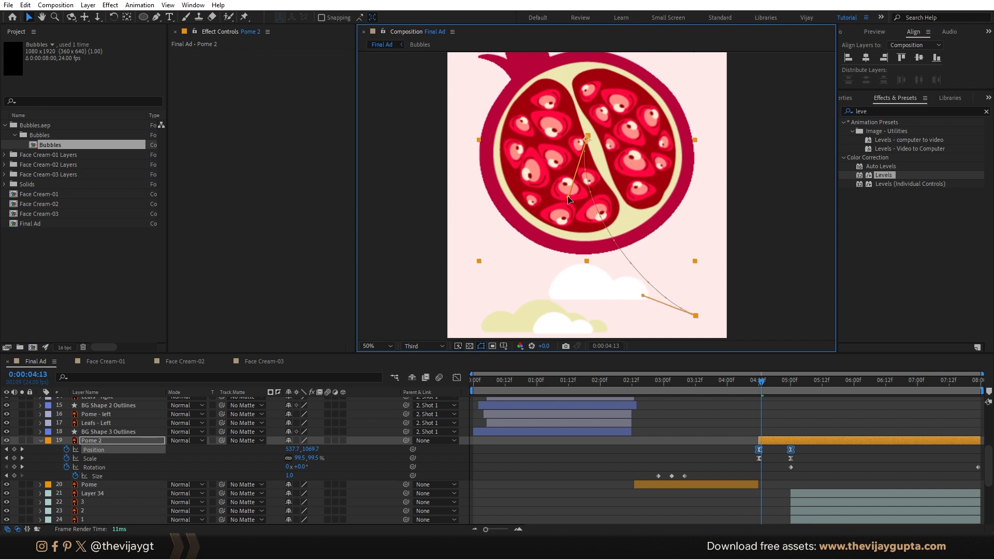
left_click_drag(568, 199, 578, 199)
key("comma")
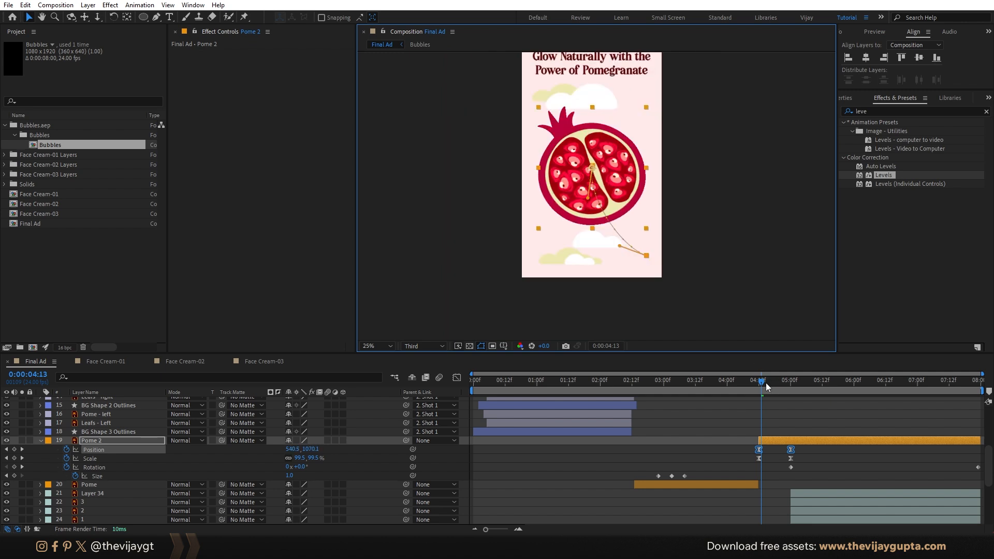
Step: Delay both of Pome 2's Scale keyframes by about five frames relative to its Position keyframes and preview the motion
left_click_drag(766, 384, 759, 385)
left_click_drag(741, 459, 803, 461)
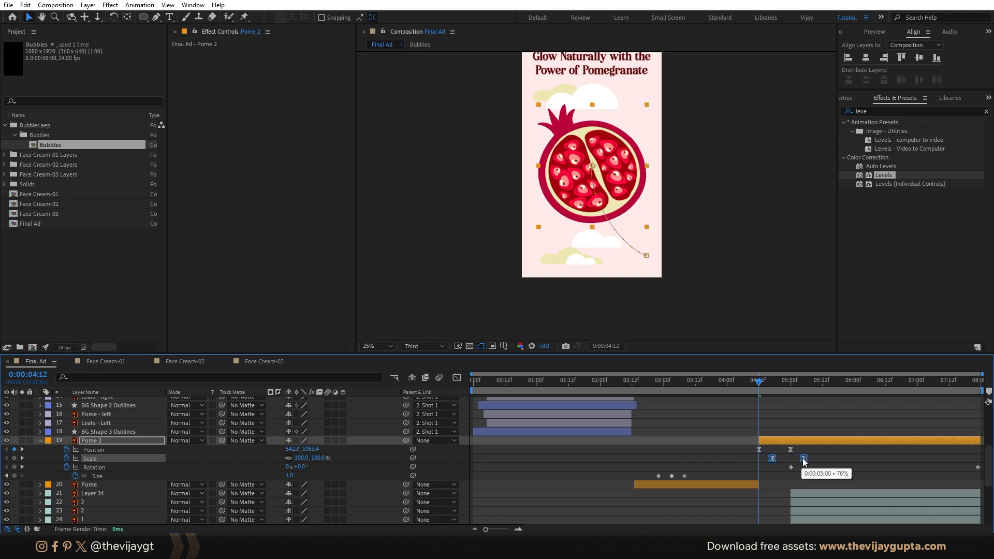
left_click_drag(759, 384, 754, 384)
key("space")
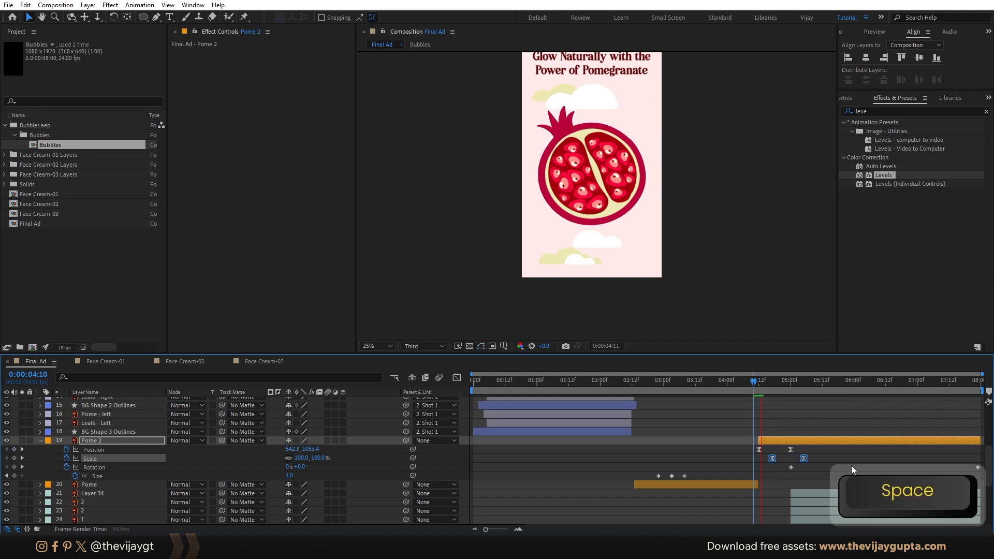
left_click(743, 382)
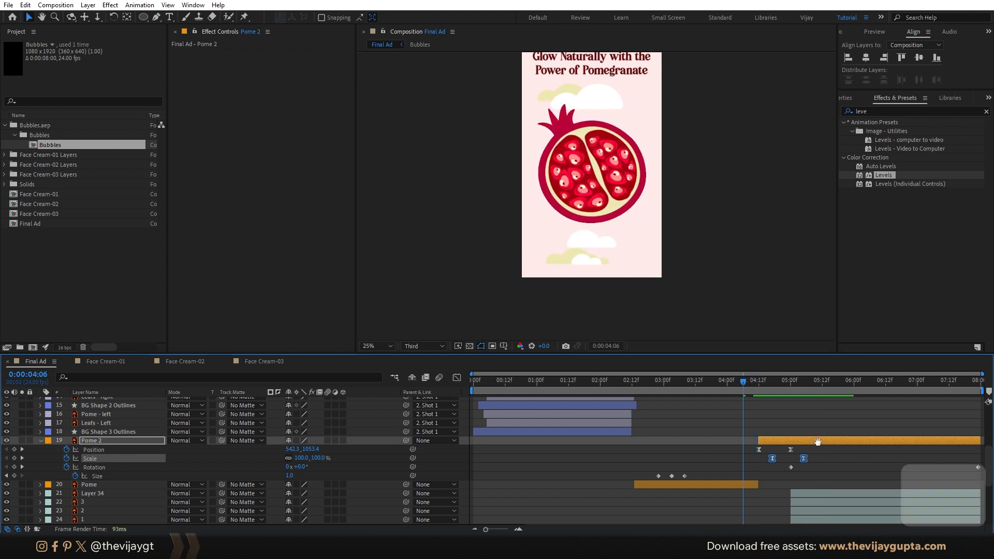
key("space")
left_click(744, 382)
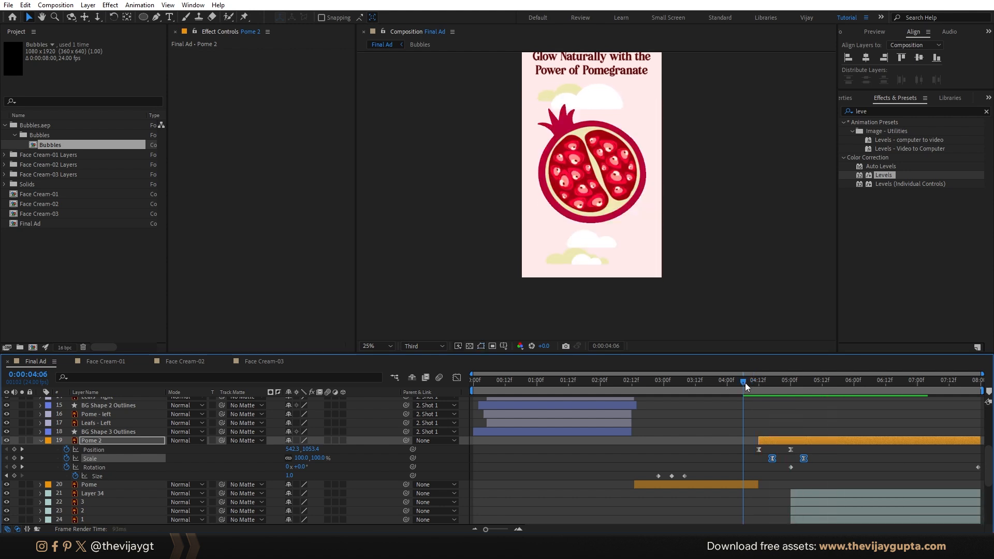
key("space")
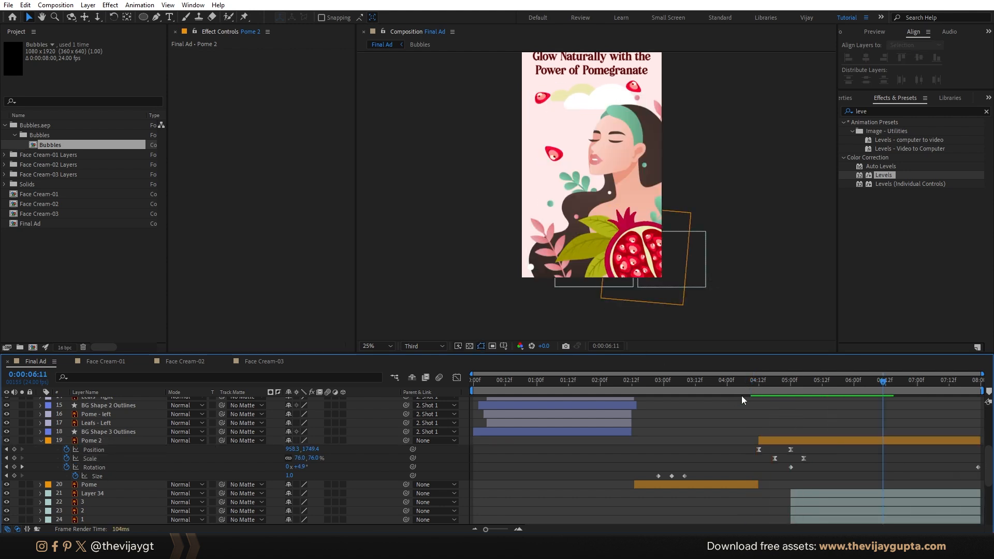
Step: Add a null object directly above Layer 34 and trim it to run from about 0:00:03:19 to 0:00:05:13
scroll(756, 402, "down", 1)
left_click(801, 467)
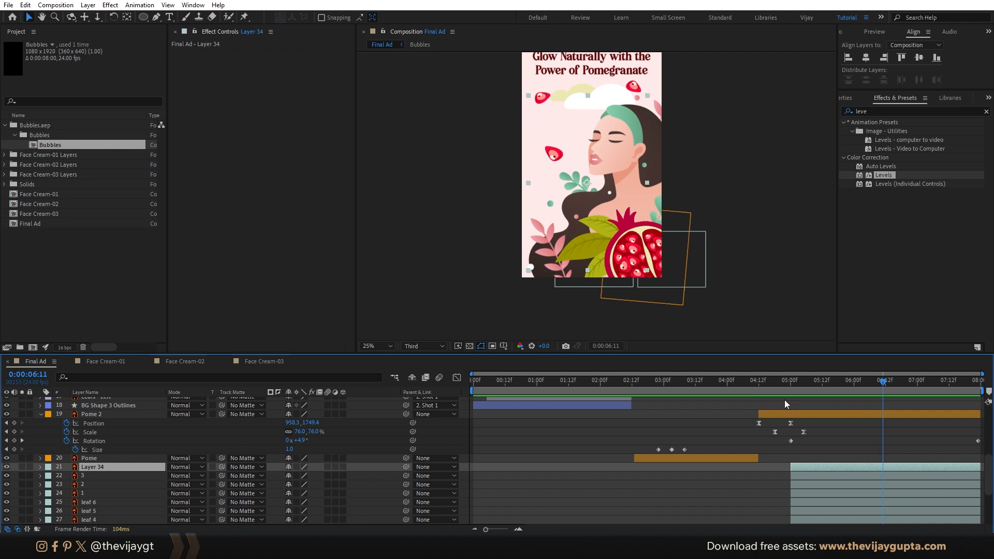
mouse_move(761, 383)
left_mouse_down()
mouse_move(750, 386)
mouse_move(798, 390)
mouse_move(764, 389)
mouse_move(793, 391)
mouse_move(778, 392)
left_mouse_up()
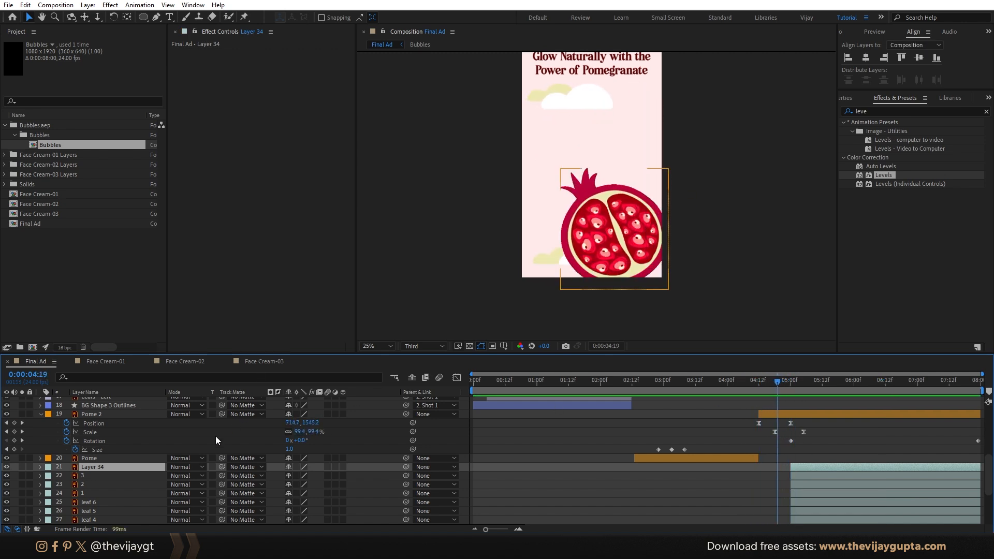
left_click(41, 414)
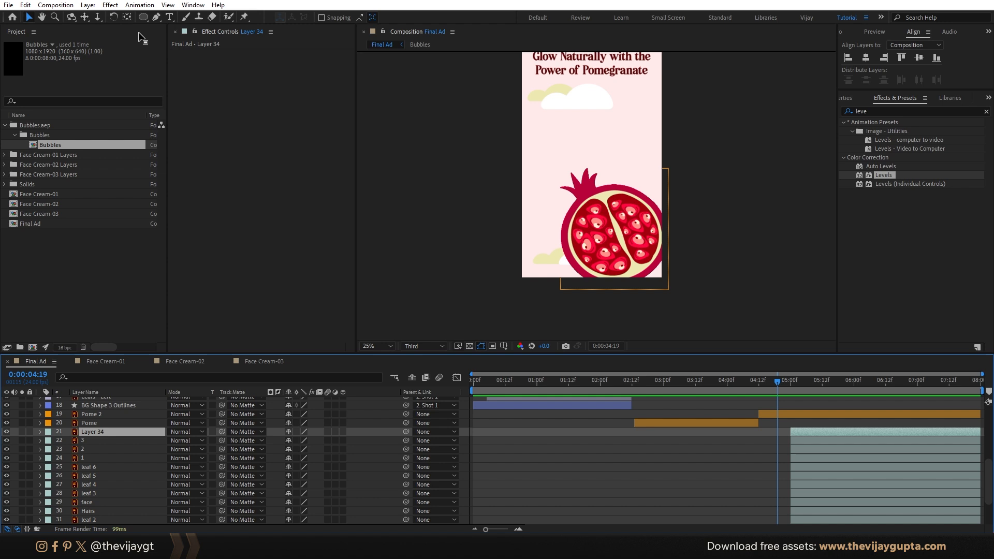
left_click(111, 7)
mouse_move(129, 17)
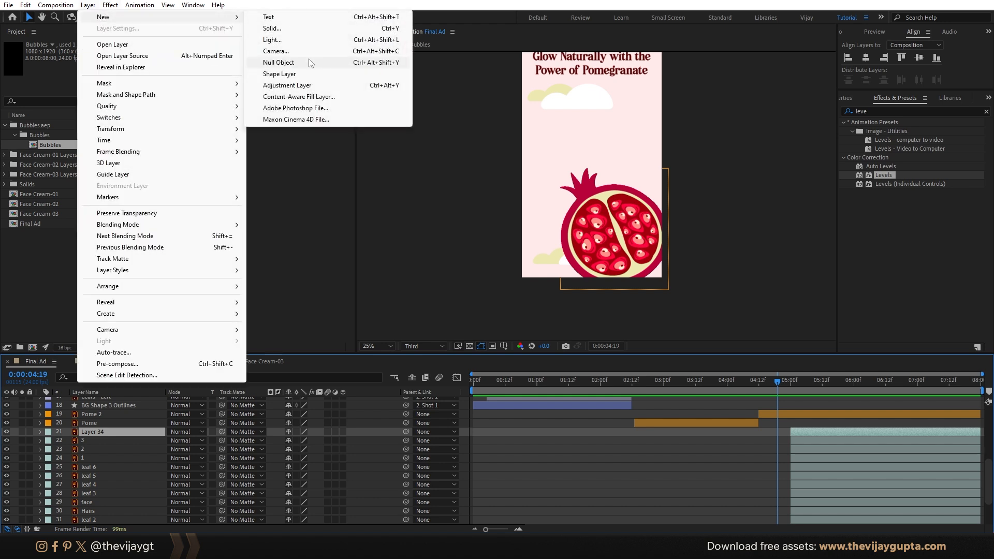
left_click(294, 62)
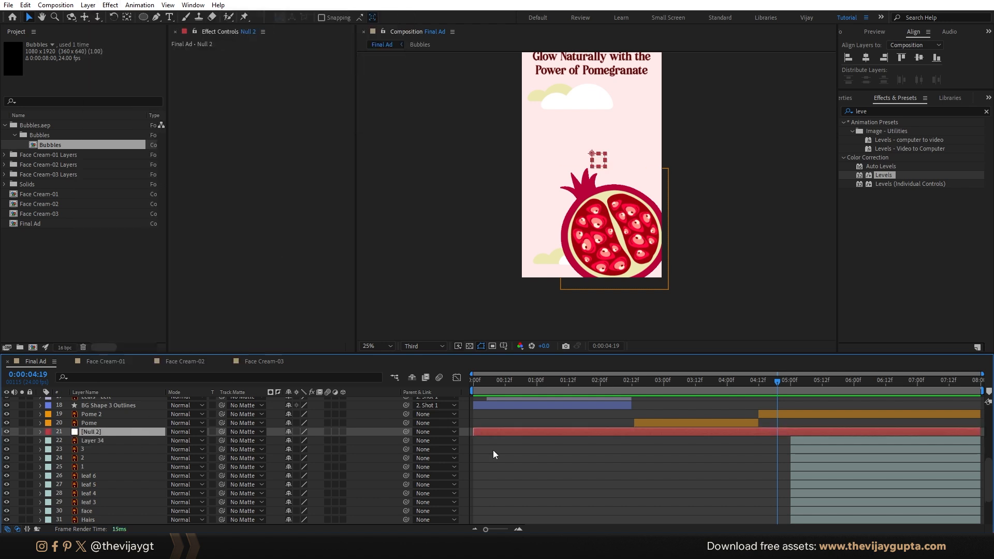
left_click_drag(482, 432, 732, 435)
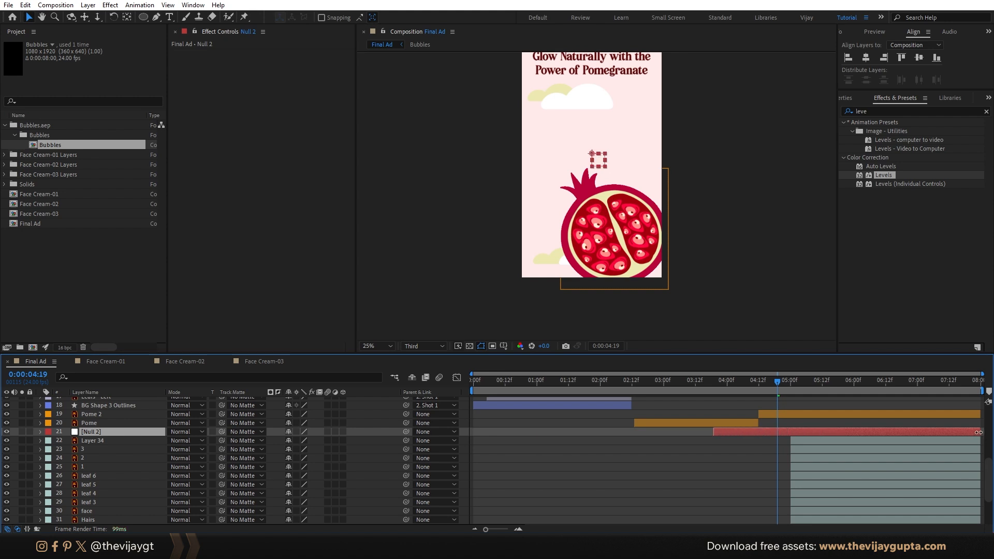
left_click_drag(978, 432, 837, 432)
Step: Parent all the woman-and-leaves layers, from Layer 34 through leaf 1, to Null 2
scroll(831, 435, "down", 2)
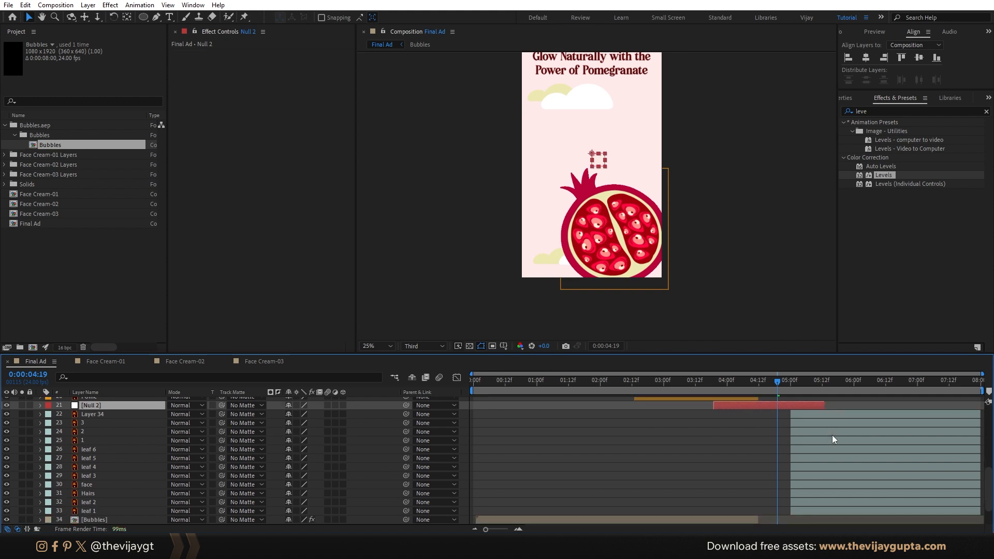
left_click(811, 415)
key("shift")
left_click(814, 512, "shift")
scroll(814, 505, "up", 2)
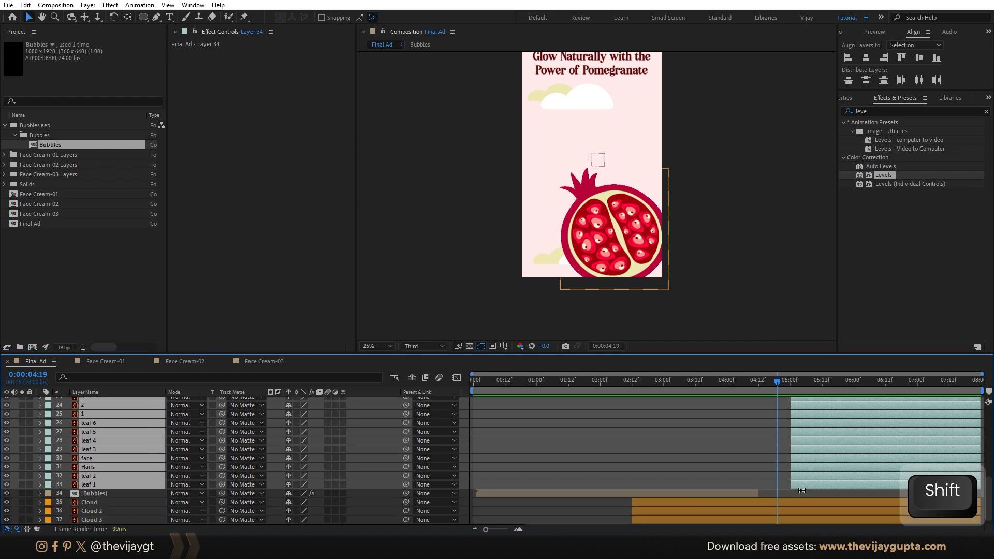
left_click(804, 383)
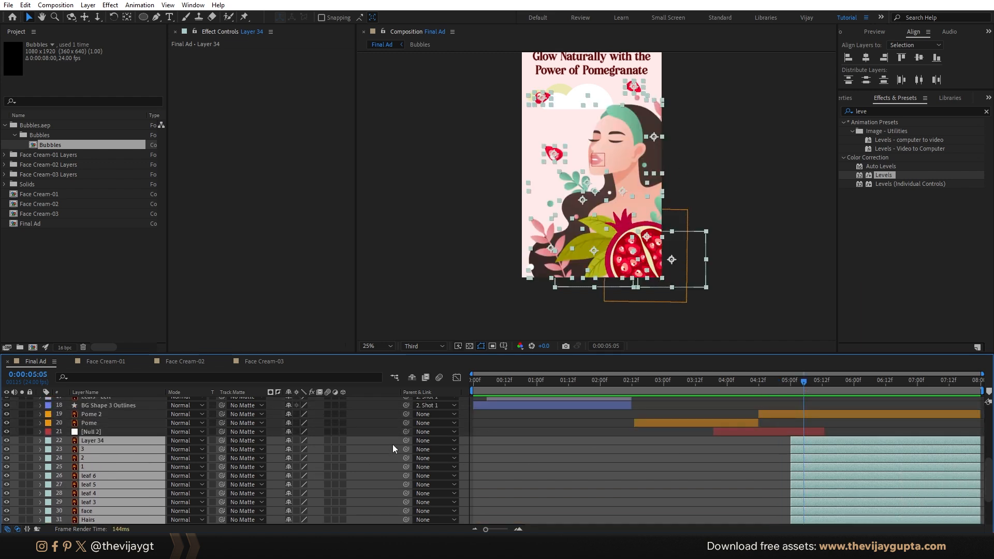
left_click_drag(405, 439, 101, 431)
Step: Add a Position keyframe to Null 2 at 0:00:05:00
left_click(98, 431)
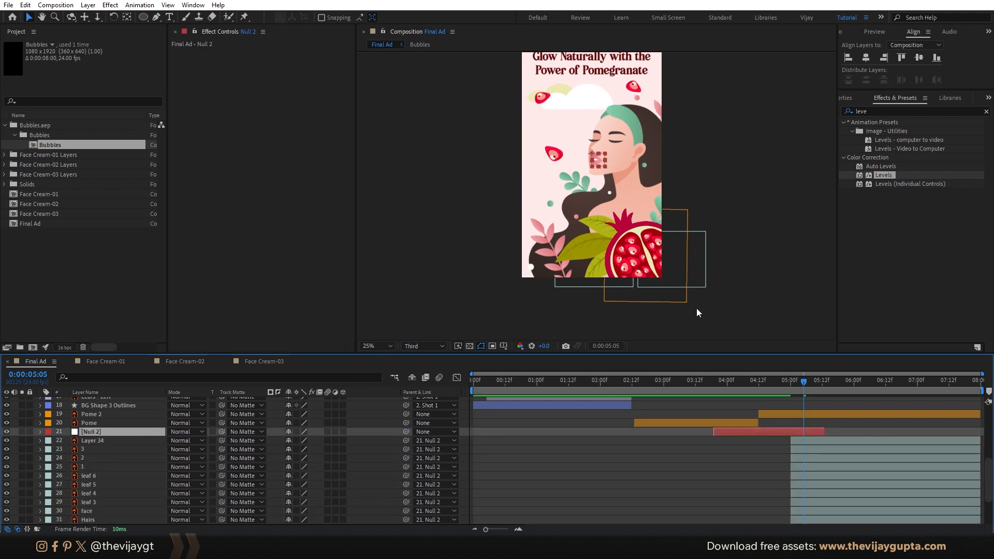
left_click_drag(600, 161, 638, 182)
key("ctrl+z")
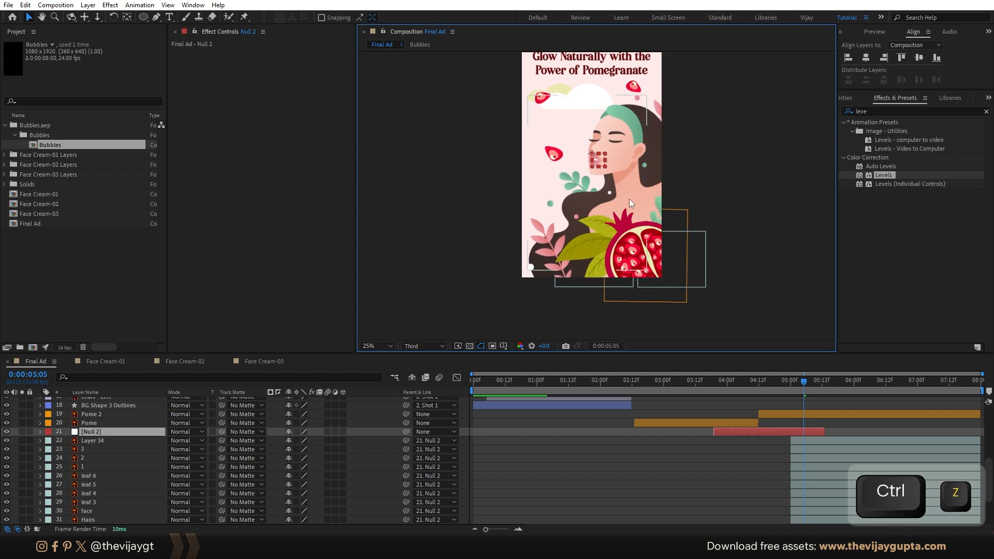
key("p")
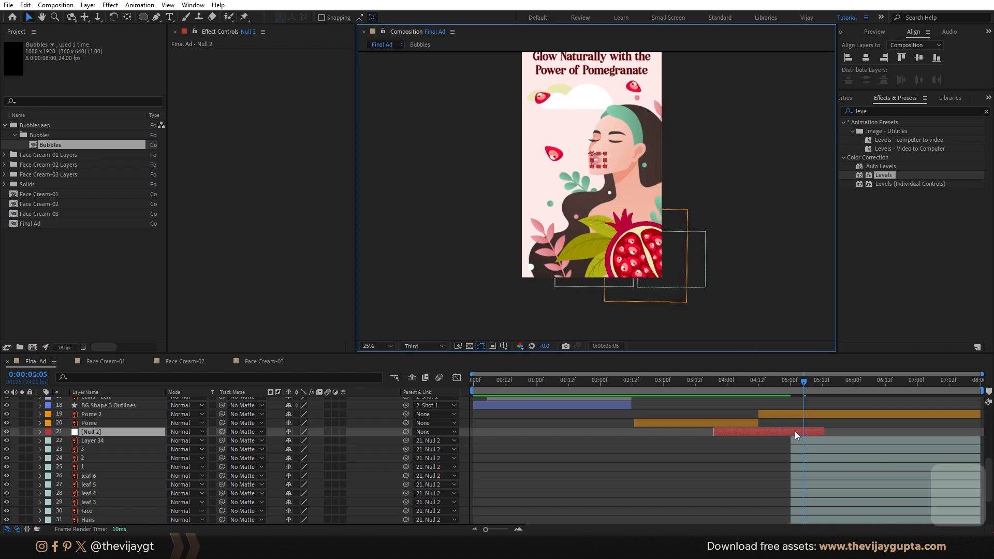
left_click_drag(799, 388, 791, 390)
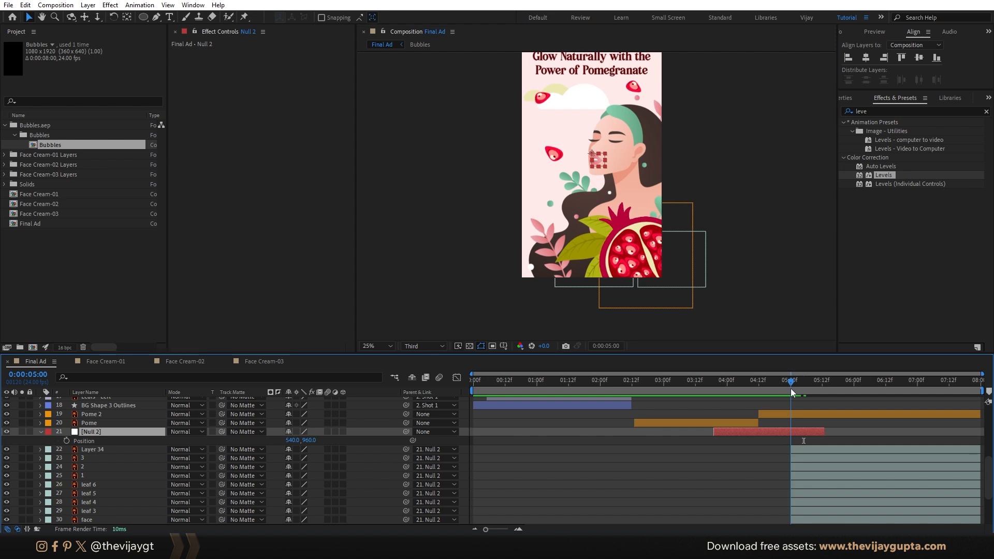
left_click(66, 441)
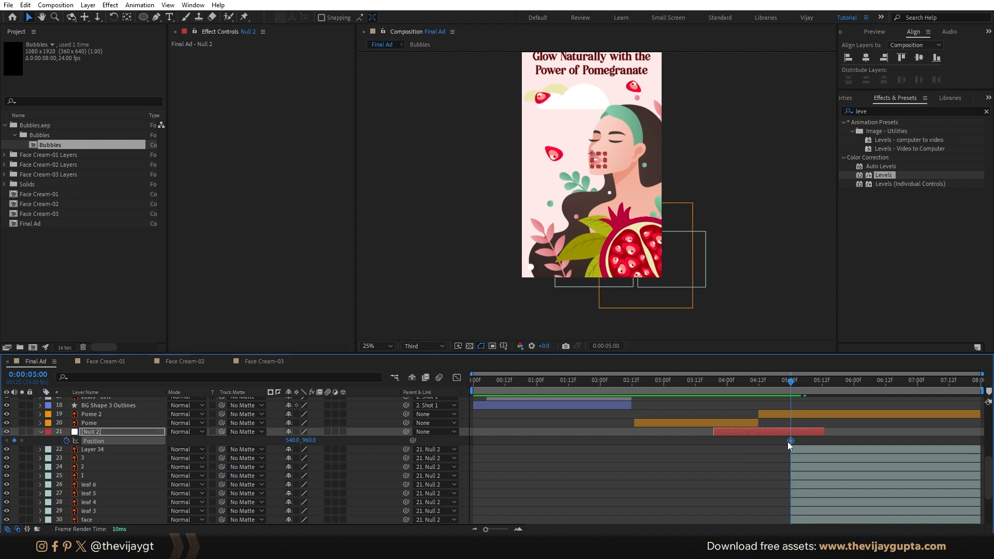
Step: Shift Null 2's keyframe to about 0:00:05:07, move the null off the artwork's right side to 1616, 960 at 0:00:05:00, and preview
left_click_drag(790, 440, 808, 441)
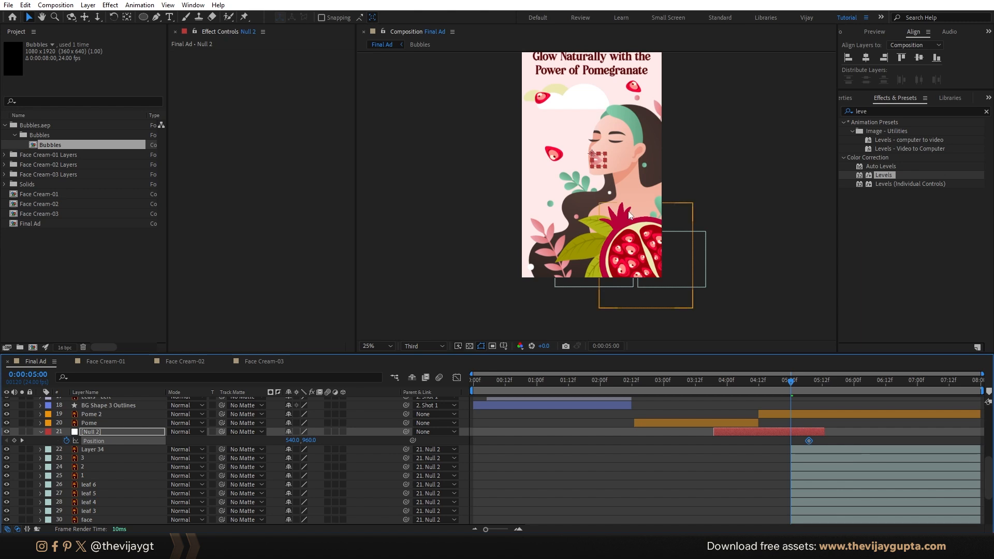
left_click_drag(598, 162, 741, 164)
left_click(748, 384)
key("space")
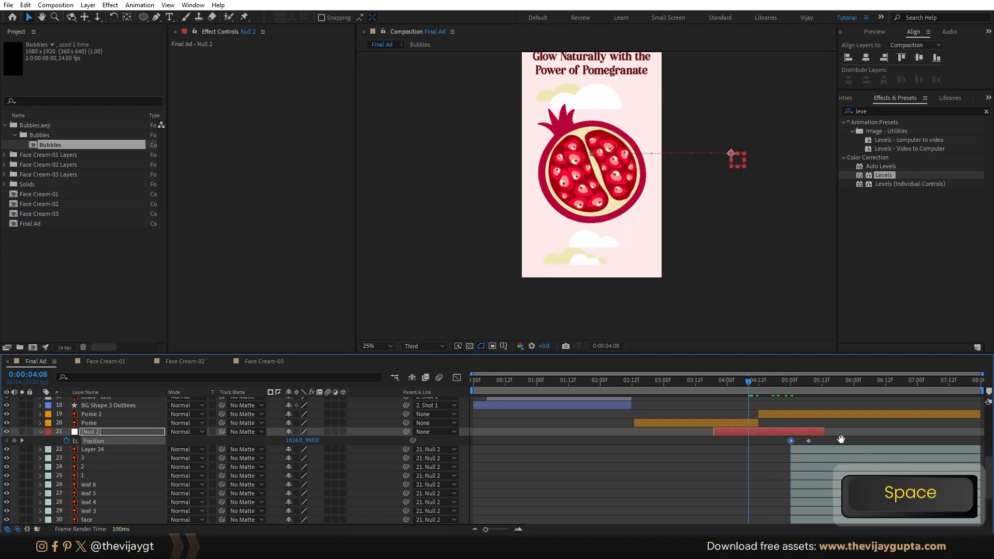
key("space")
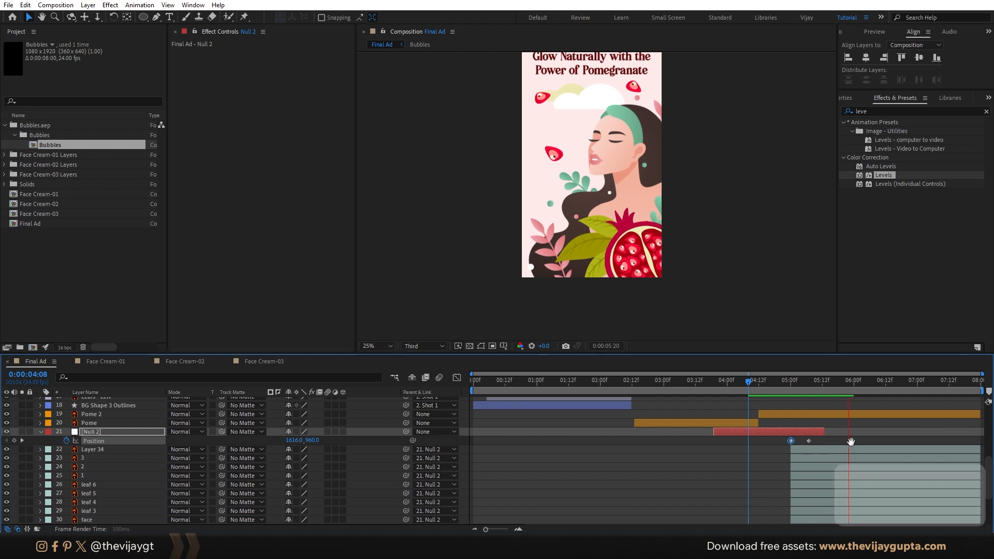
Step: Shift Null 2 and its parented layers, from Layer 34 through leaf 1, about four frames earlier and preview the transition
left_click_drag(797, 434, 787, 434)
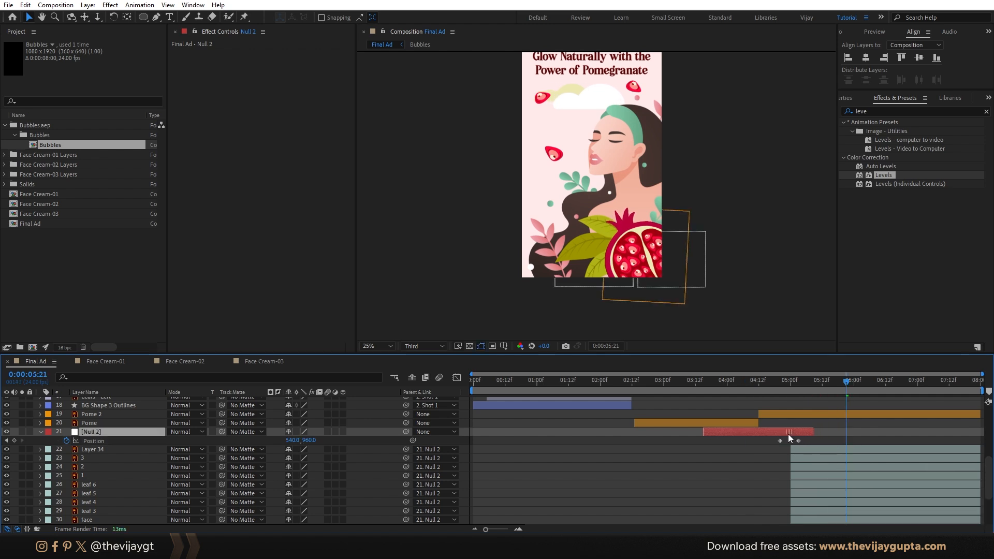
left_click(812, 450)
scroll(812, 451, "down", 3)
left_click(806, 475, "shift")
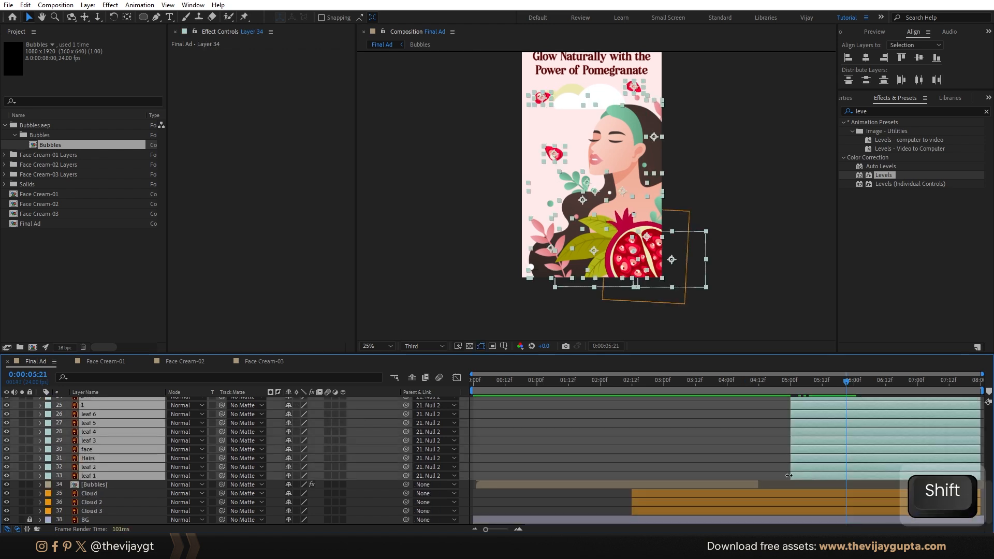
left_click_drag(806, 474, 795, 475)
scroll(784, 476, "up", 3)
left_click(759, 381)
key("space")
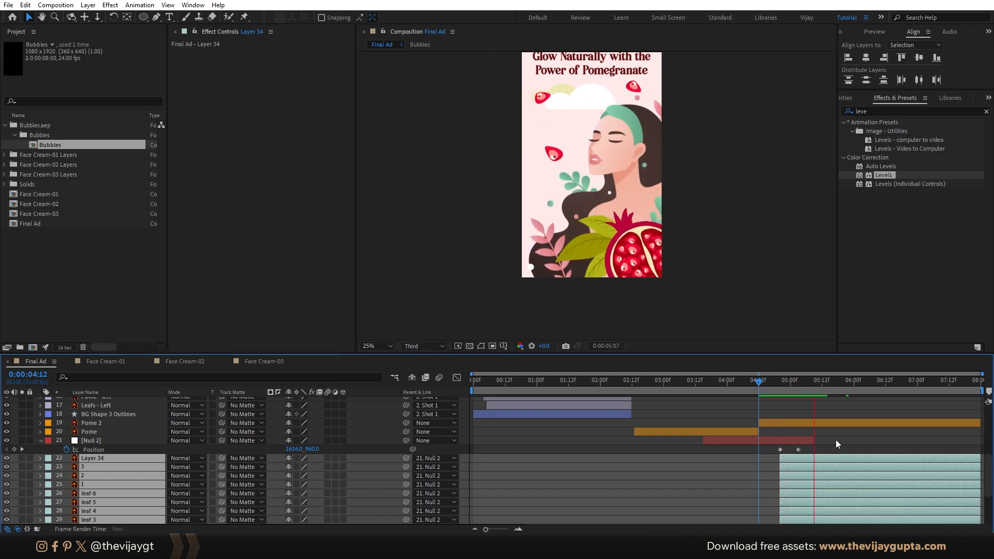
left_click(759, 382)
key("space")
key("space")
Step: Easy-ease Null 2's Position keyframes, lengthen the ending ease in the speed graph, and set the last keyframe at about 0:00:05:07
left_click_drag(812, 448, 744, 449)
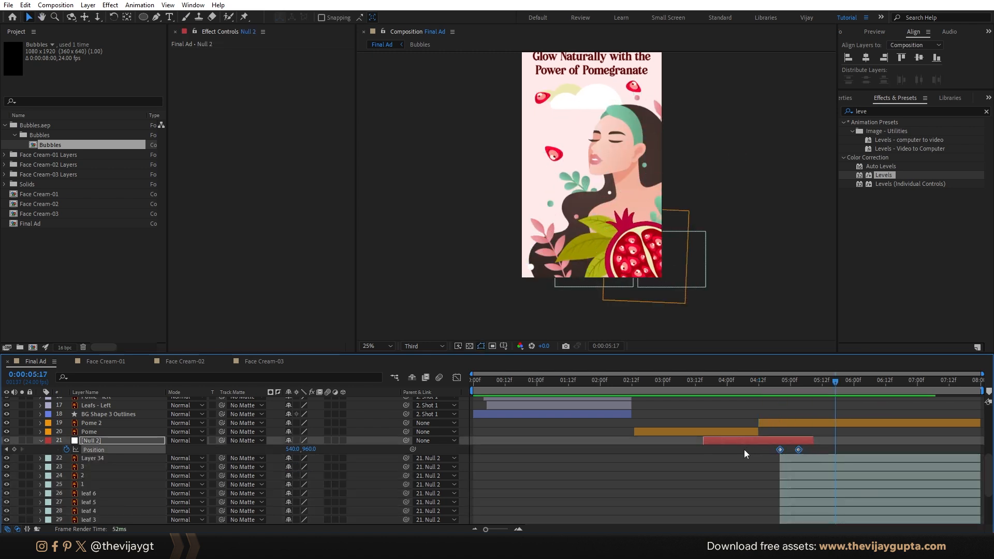
key("F9")
left_click(457, 378)
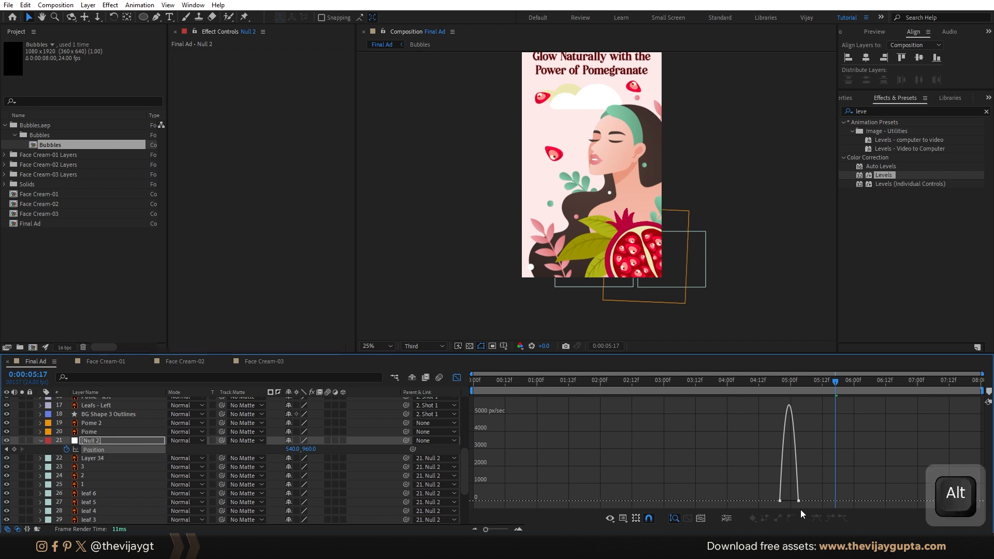
scroll(813, 510, "up", 5, "alt")
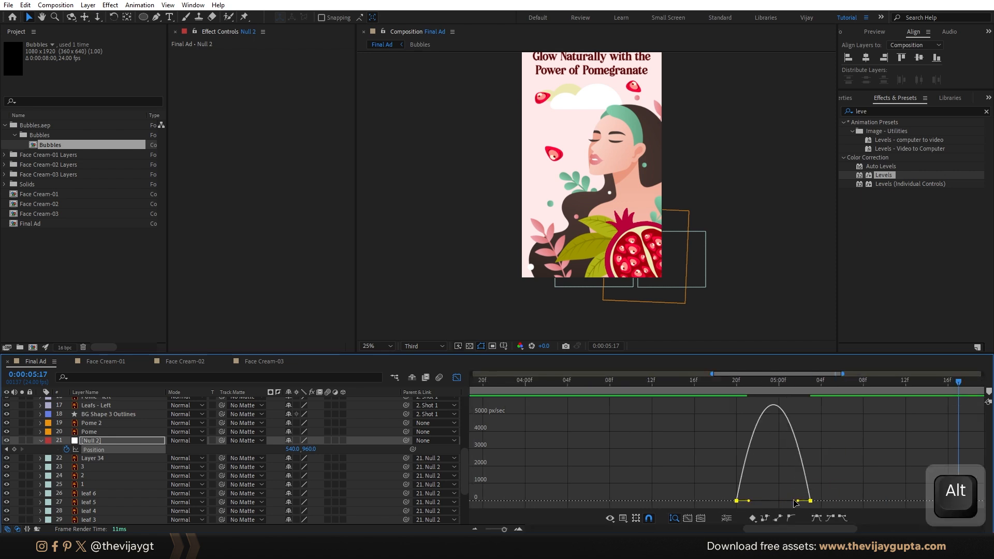
left_click_drag(798, 501, 753, 501)
Step: Preview the full ad from 0:00:00:00 to check the eased scene transition
key("space")
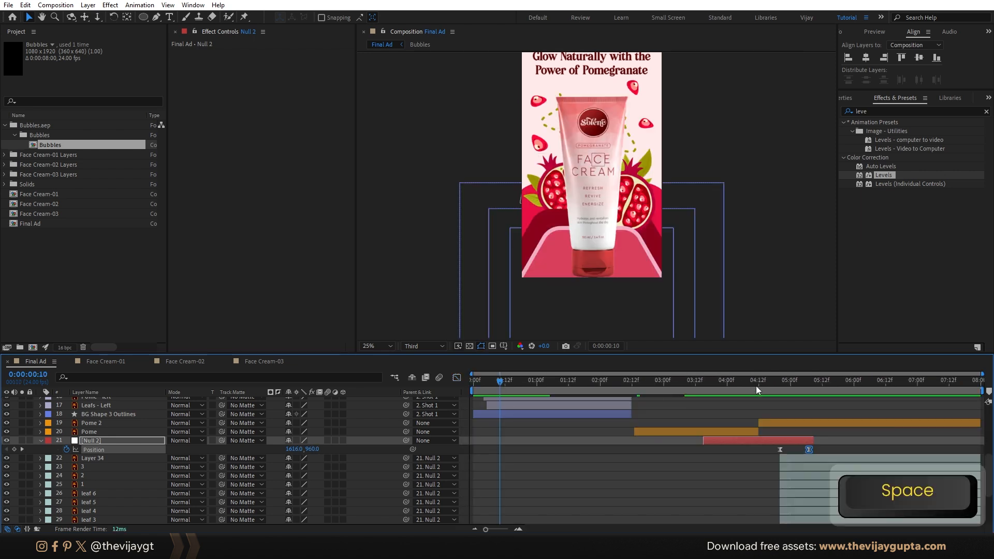
left_click_drag(764, 382, 329, 375)
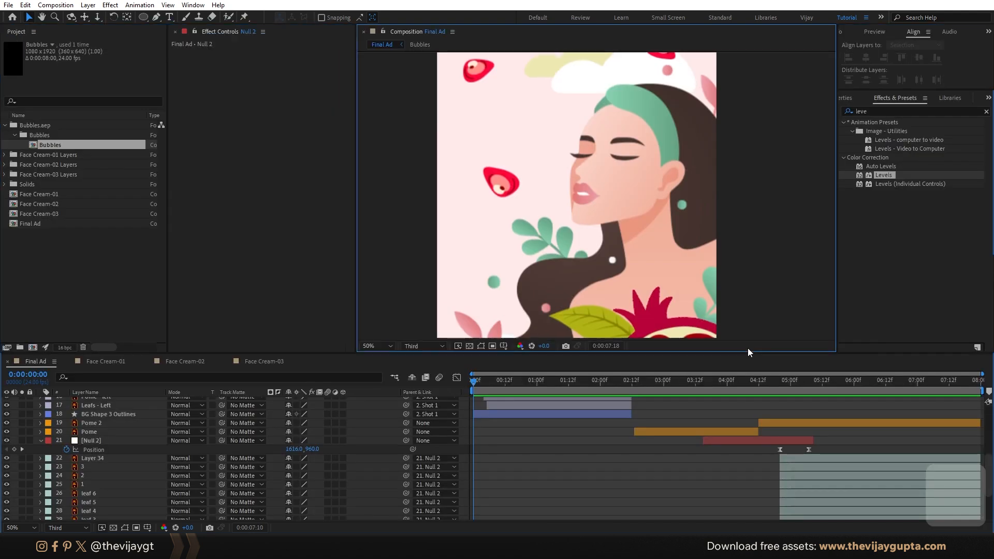
key("space")
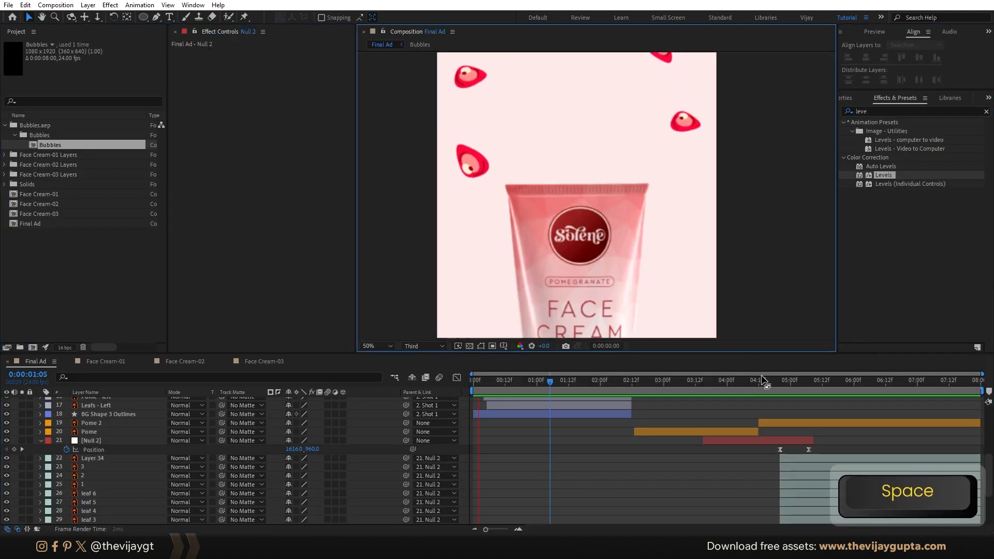
scroll(742, 443, "down", 2)
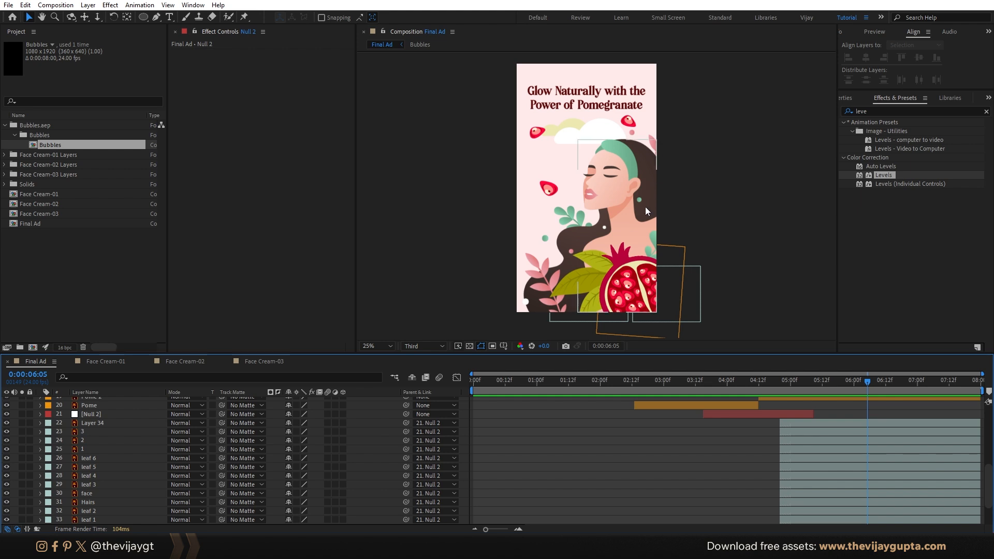
Step: Apply the Wave Warp effect to the Hairs layer and preview the hair's motion up close
left_click(95, 502)
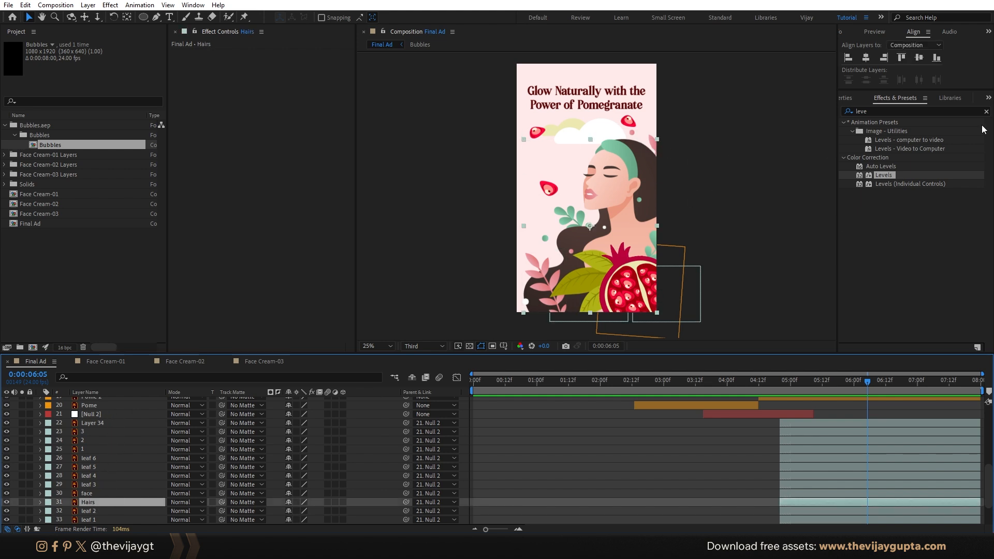
left_click(910, 112)
type("wave")
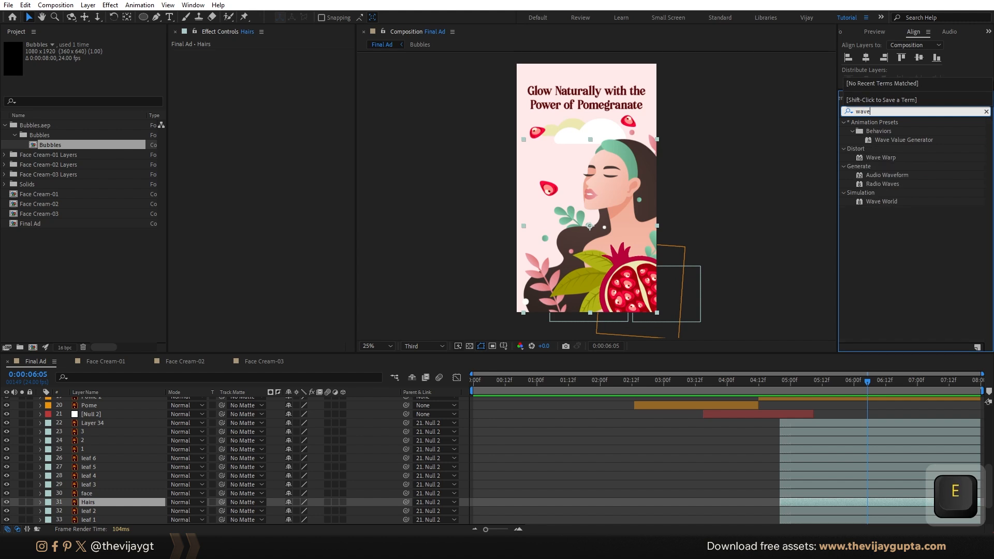
left_click_drag(880, 157, 346, 253)
left_click(199, 53)
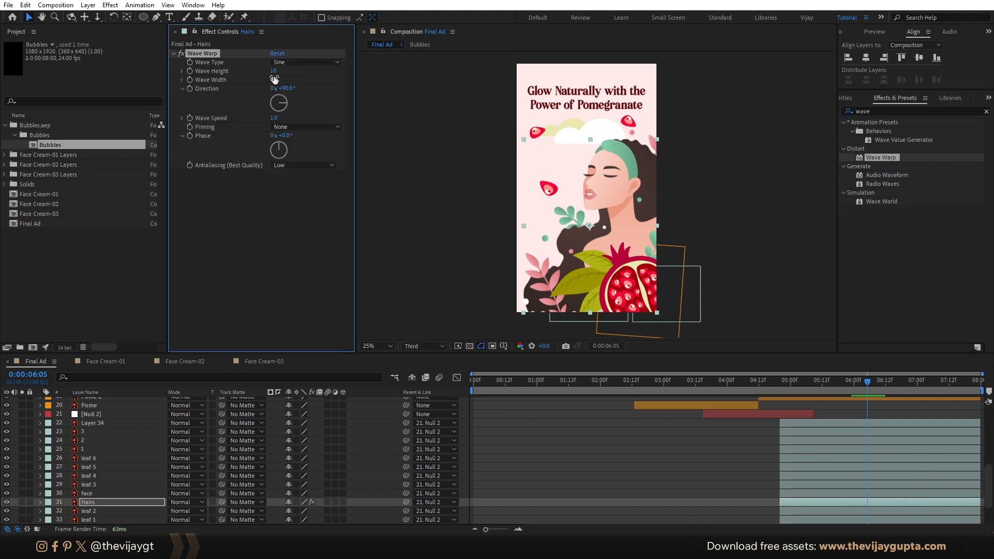
left_click(298, 199)
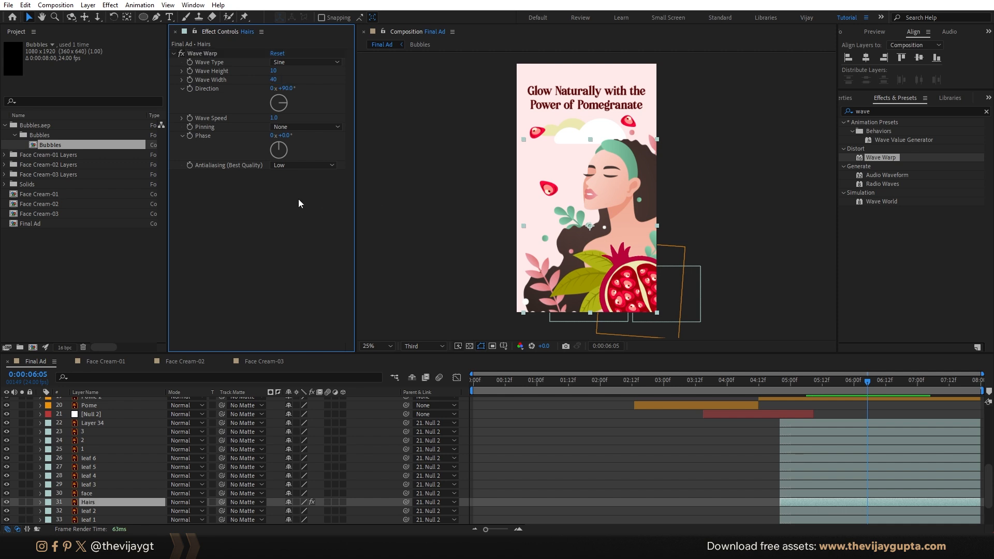
key("space")
scroll(607, 196, "up", 4)
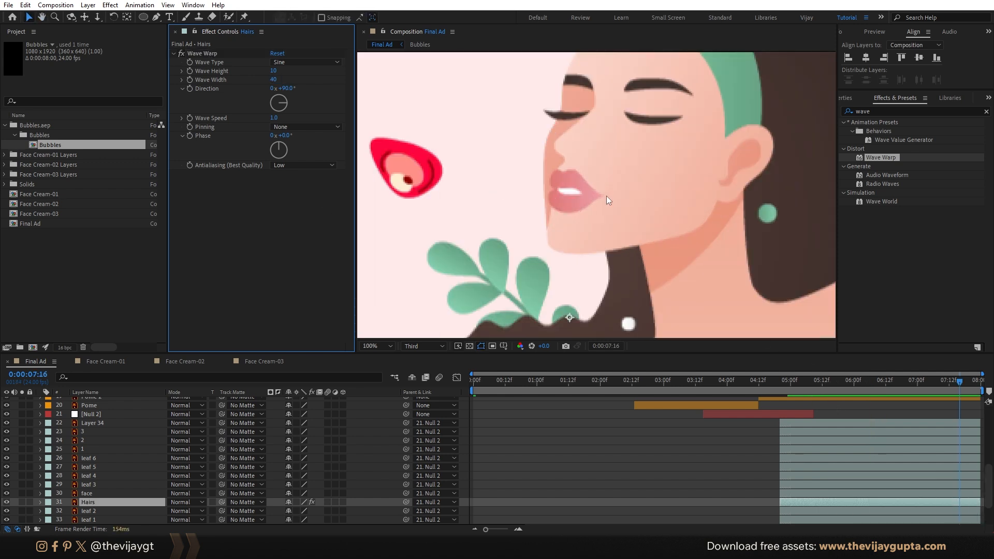
scroll(604, 207, "down", 2)
left_click_drag(603, 208, 600, 178)
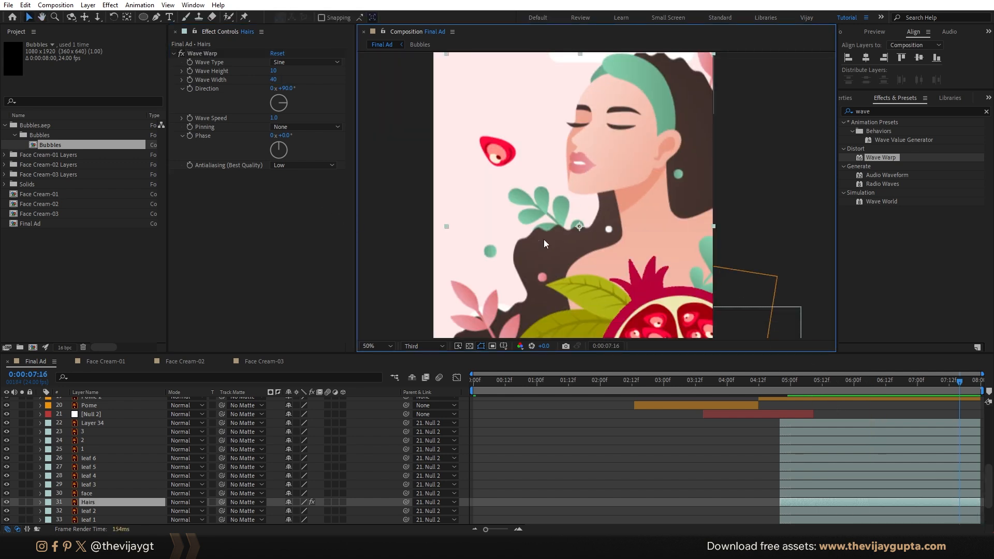
Step: Set the Hairs layer's Wave Warp to width 250, direction 180°, phase 180° and pinning on All Edges
left_click(209, 56)
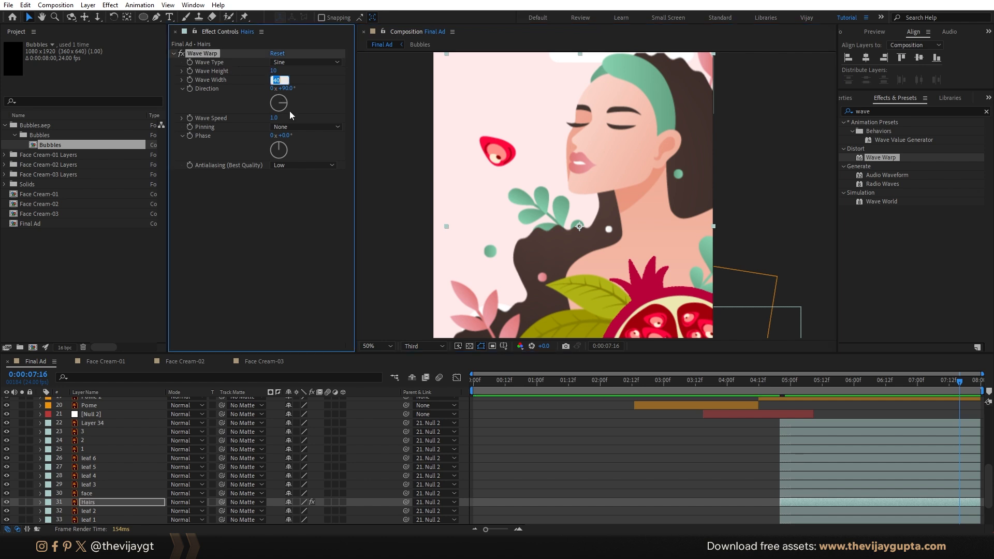
type("250")
key("Tab")
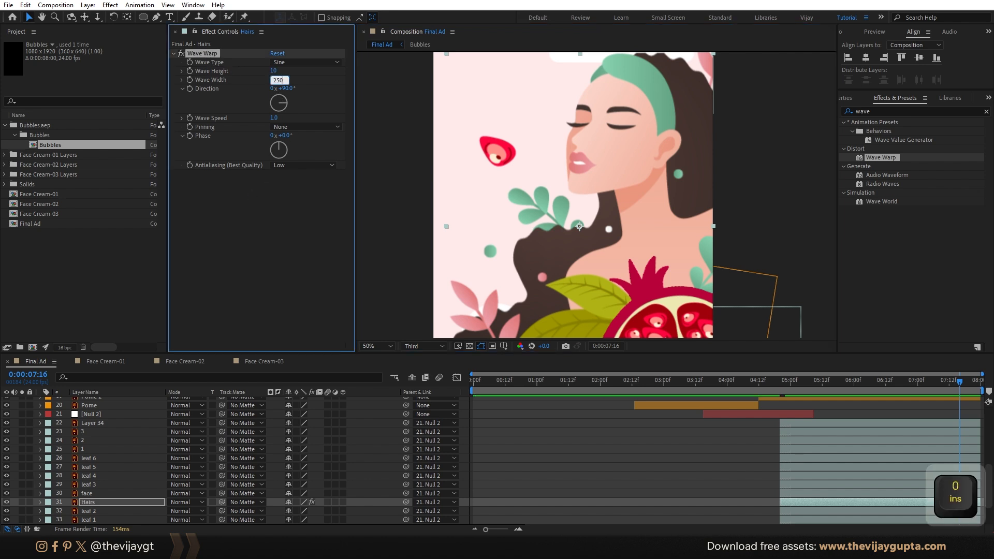
left_click(248, 194)
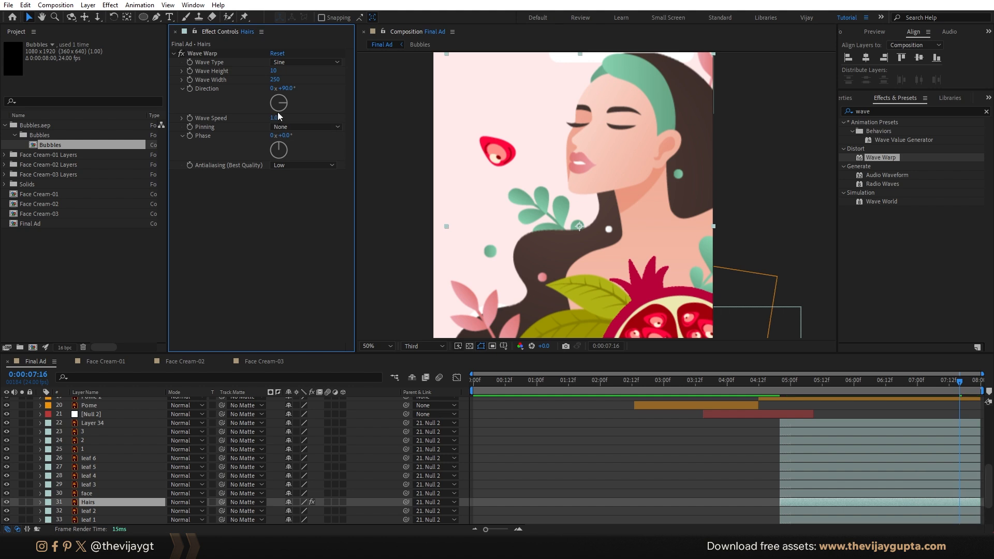
left_click_drag(282, 103, 276, 176)
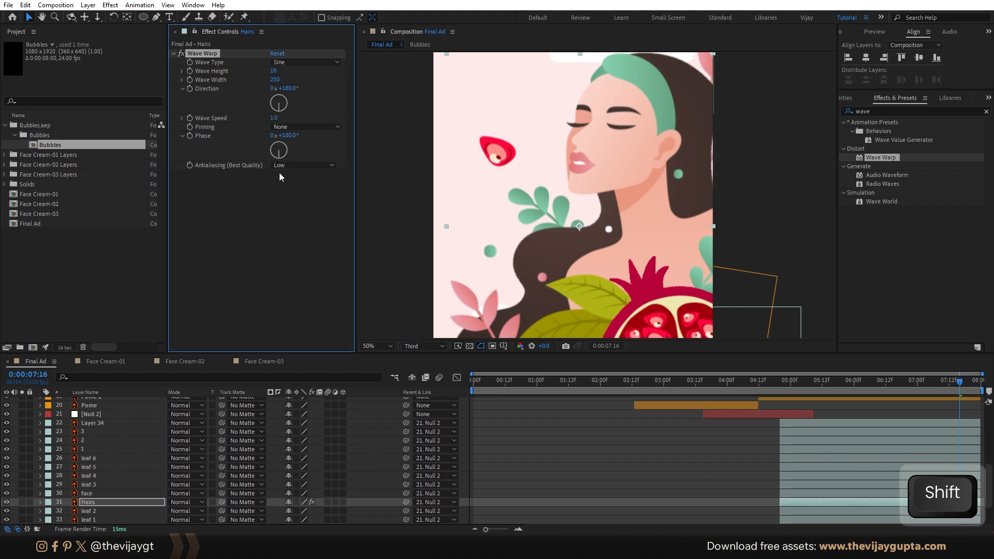
left_click(309, 128)
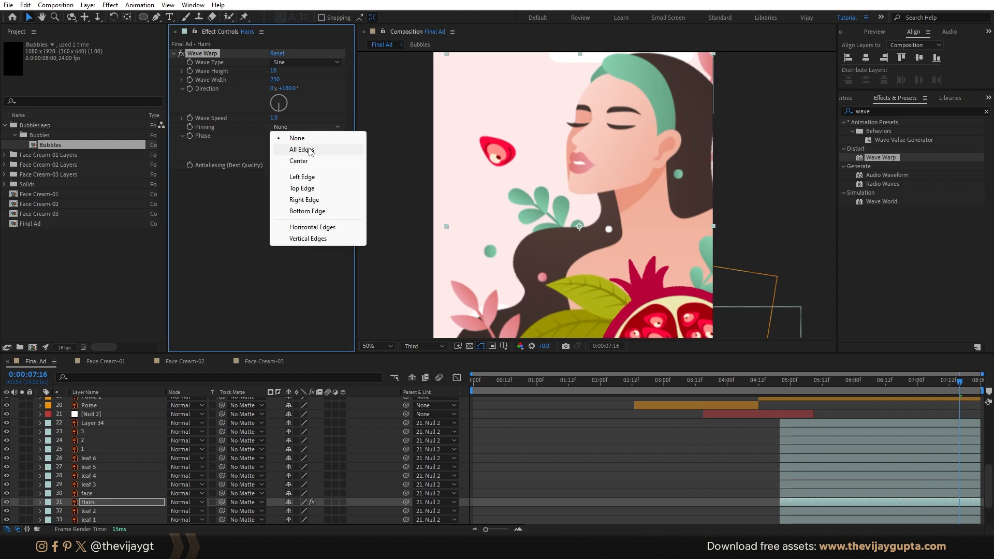
left_click(303, 150)
key("comma")
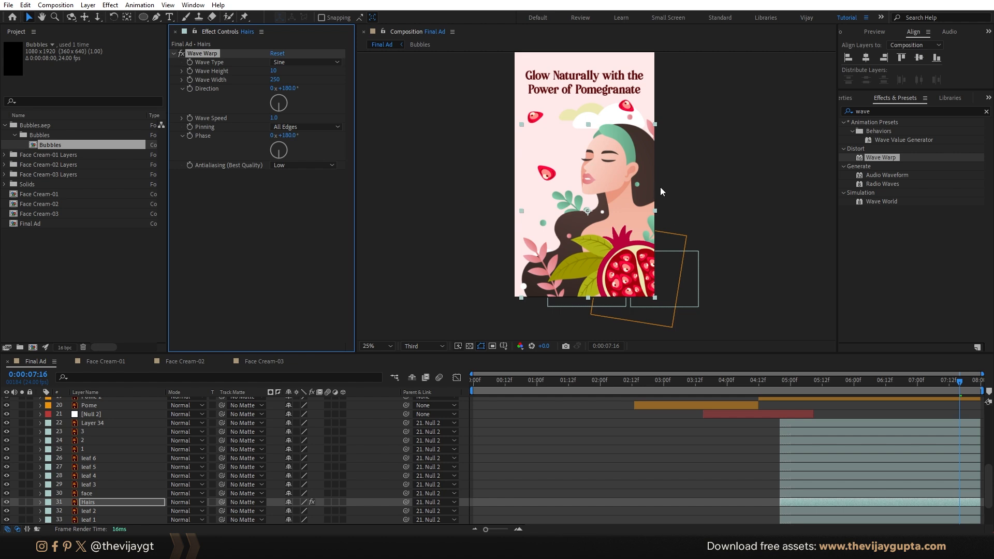
Step: Preview the adjusted hair wave from 0:00:04:21
key("space")
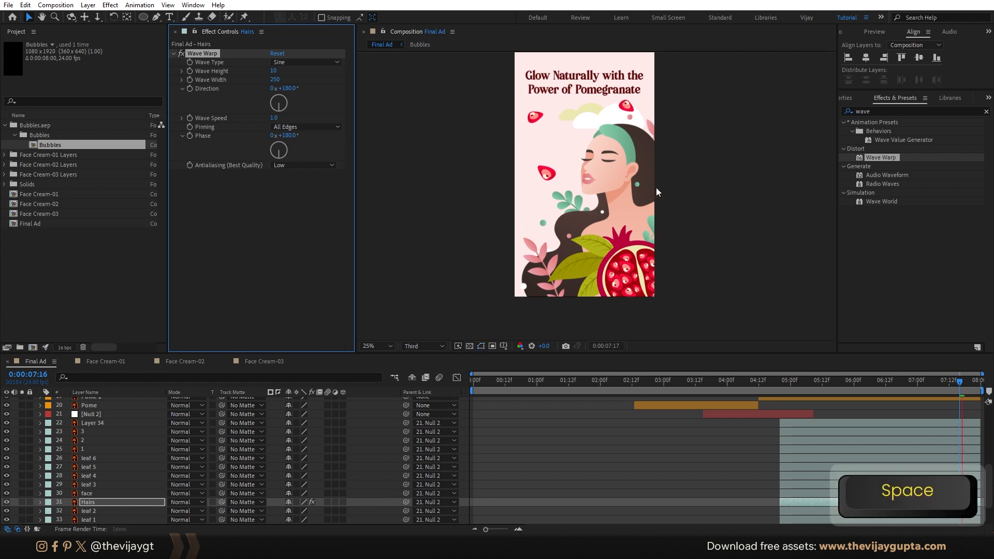
left_click(782, 381)
key("space")
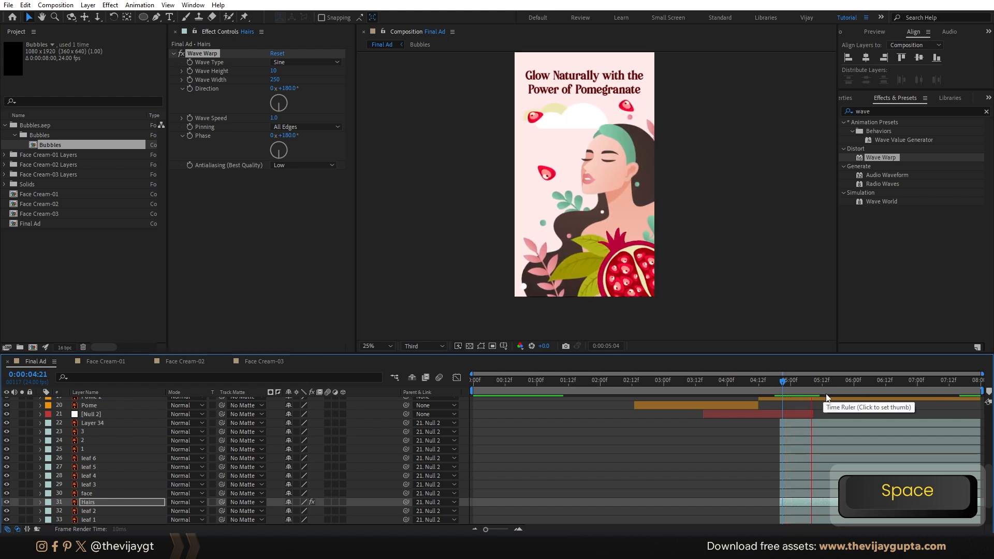
key("space")
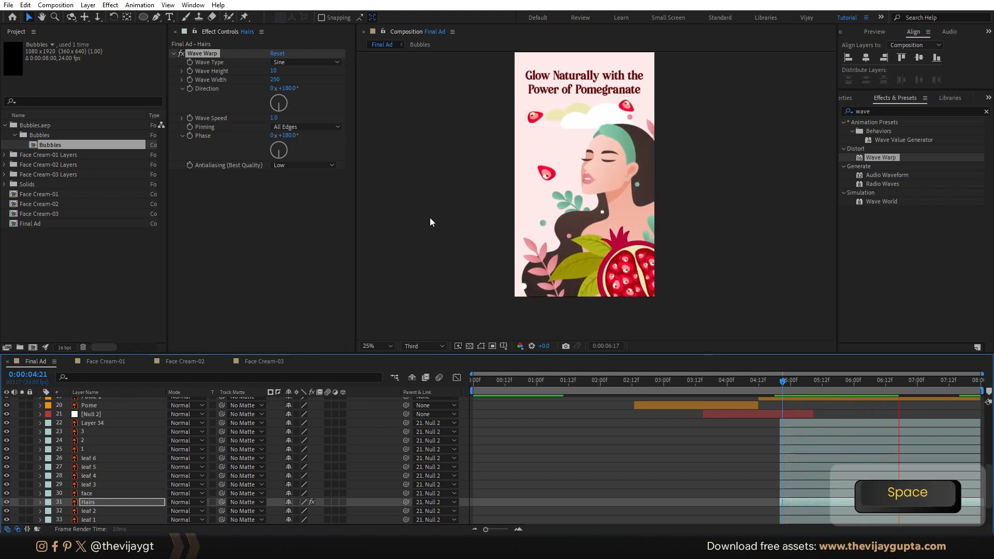
left_click(577, 270)
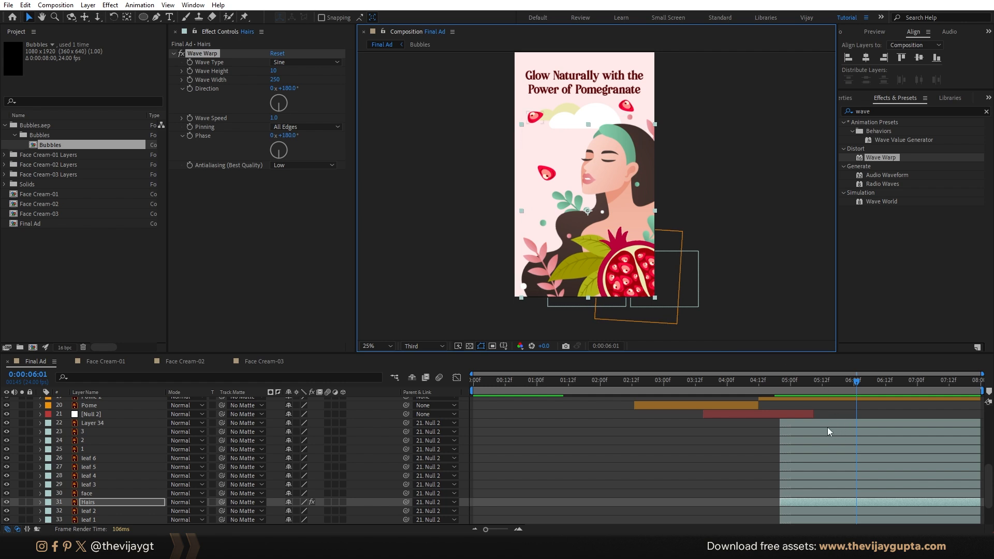
Step: Add a Rotation keyframe to leaf 6 at about 0:00:04:23, start the layer at that time, and preview
left_click(99, 434)
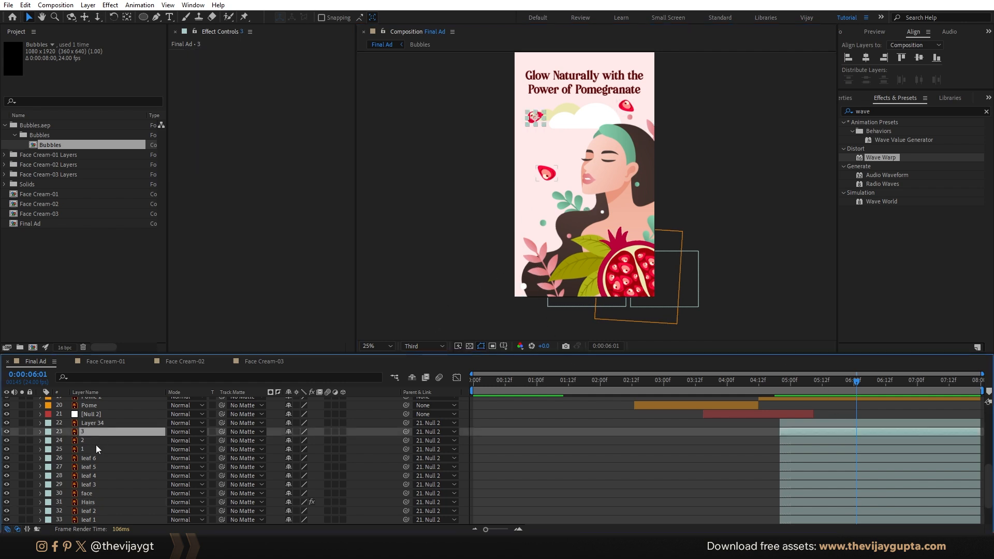
left_click(95, 443)
left_click(92, 459)
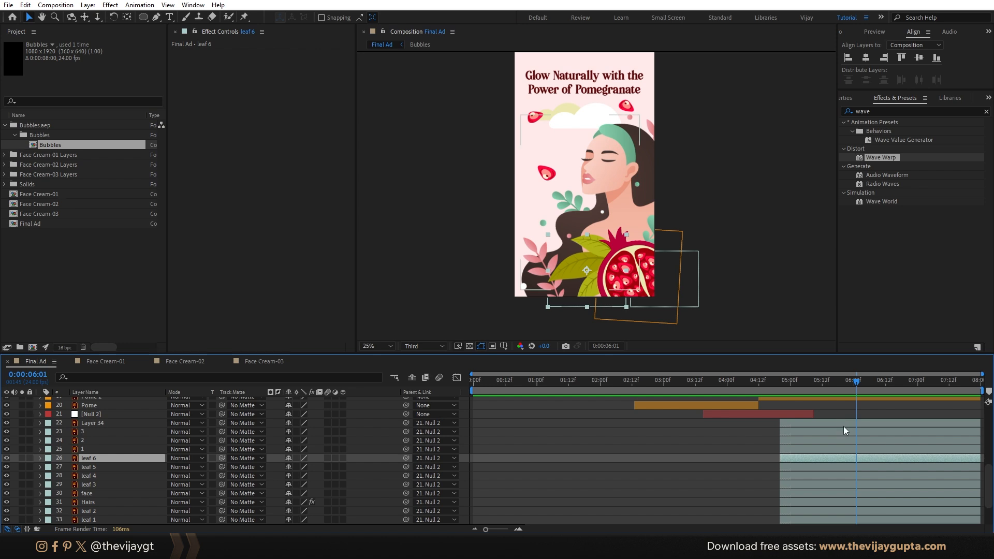
key("r")
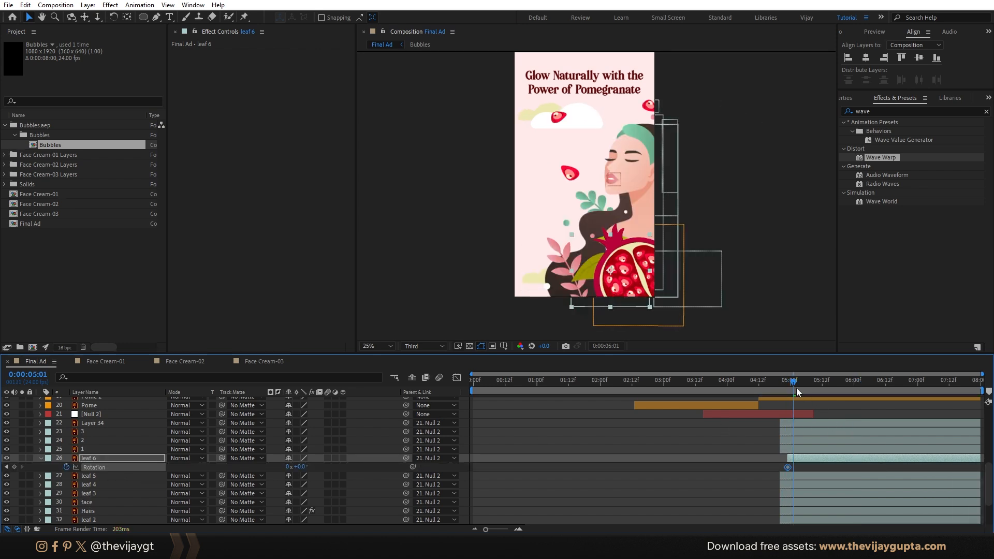
key("space")
key("v")
Step: Apply the CC Bend It effect to the leaf 3 layer, the pink leaf branch
left_click(809, 459)
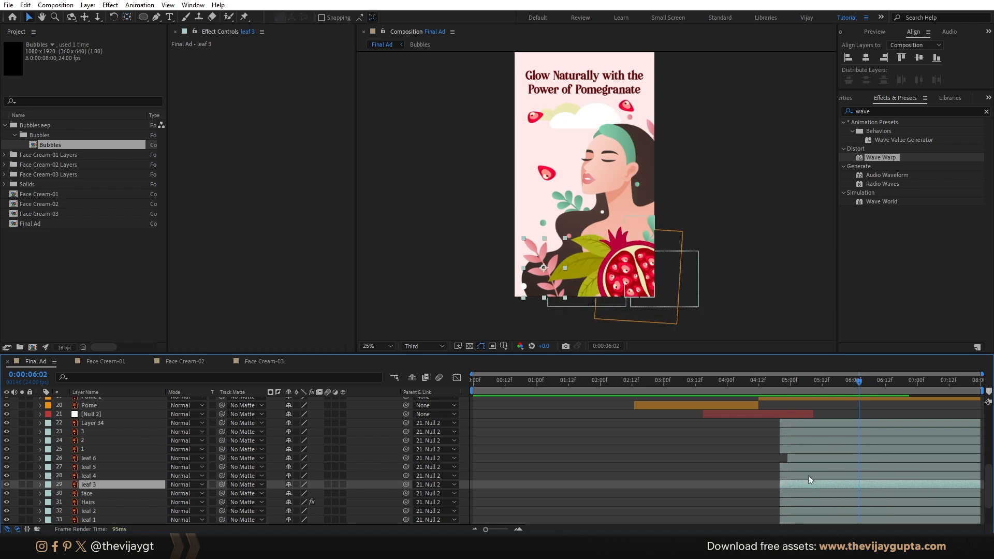
scroll(535, 284, "up", 2)
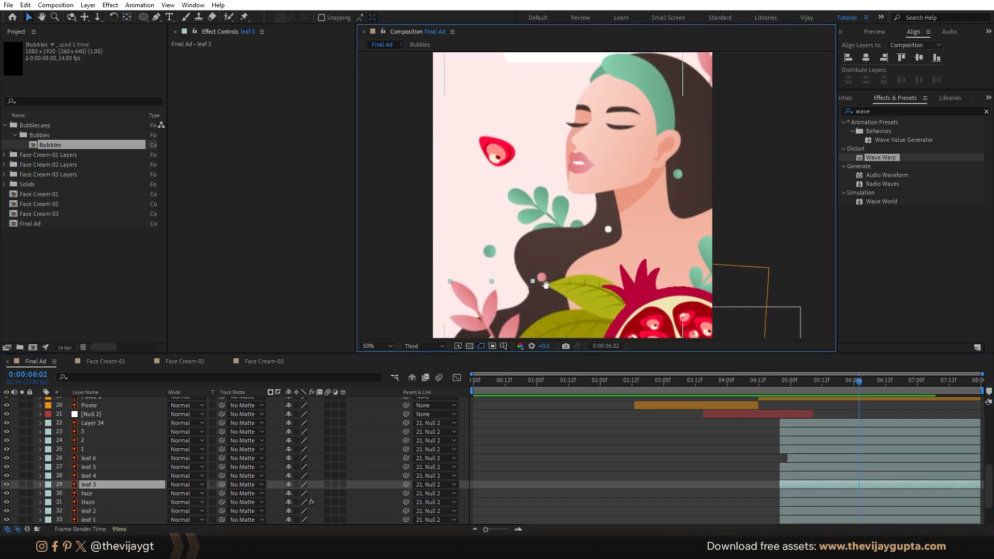
key("ctrl+5")
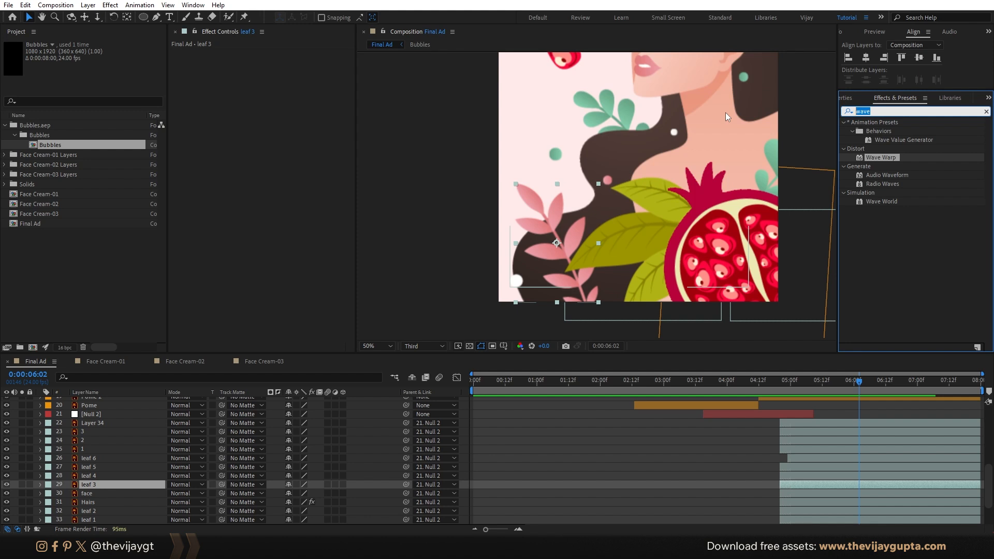
type("cc b")
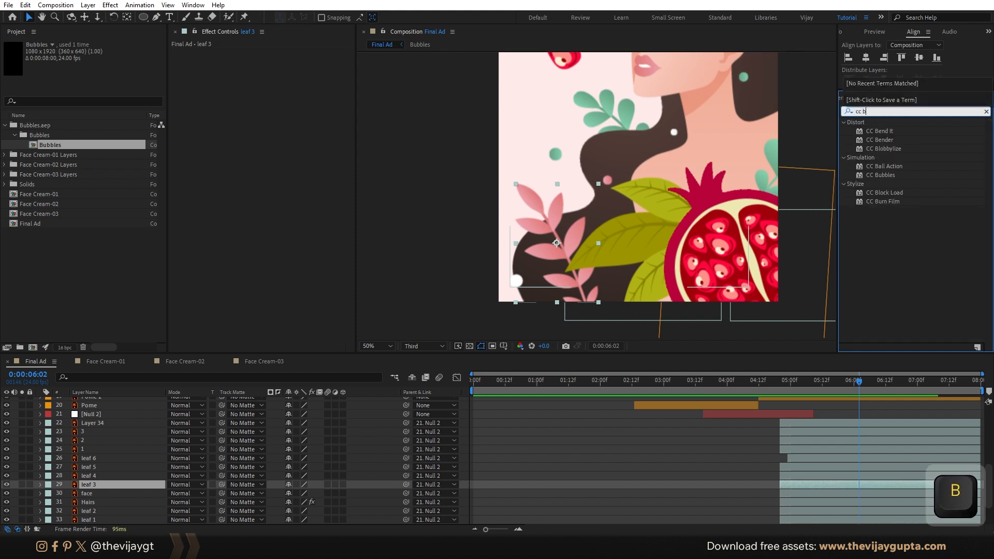
type("en")
double_click(880, 132)
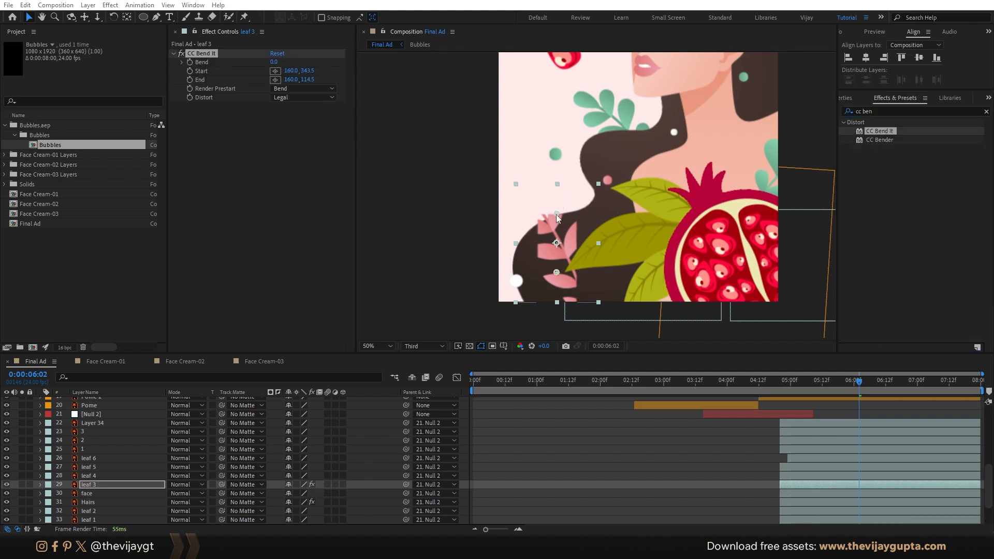
Step: Place leaf 3's CC Bend It start point at 360, 503.5 and end point at -30, -43.5 along the branch
left_click_drag(556, 213, 513, 177)
left_click_drag(556, 272, 550, 243)
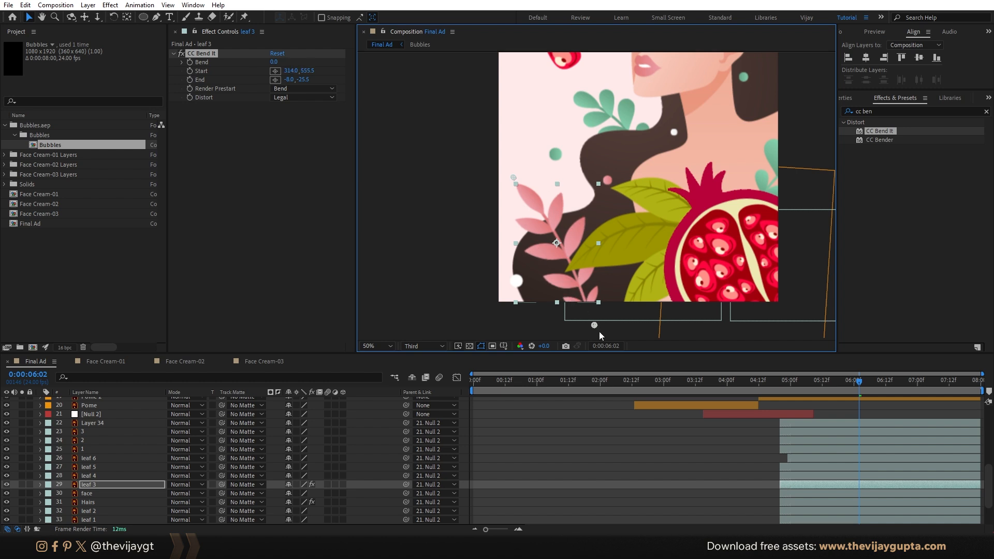
left_click_drag(608, 314, 609, 314)
mouse_move(513, 179)
left_mouse_down()
mouse_move(500, 177)
mouse_move(508, 172)
left_mouse_up()
Step: Keyframe leaf 3's Bend at 2.0 and move that keyframe to about 0:00:05:00
mouse_move(276, 64)
left_mouse_down()
mouse_move(268, 69)
mouse_move(277, 65)
left_mouse_up()
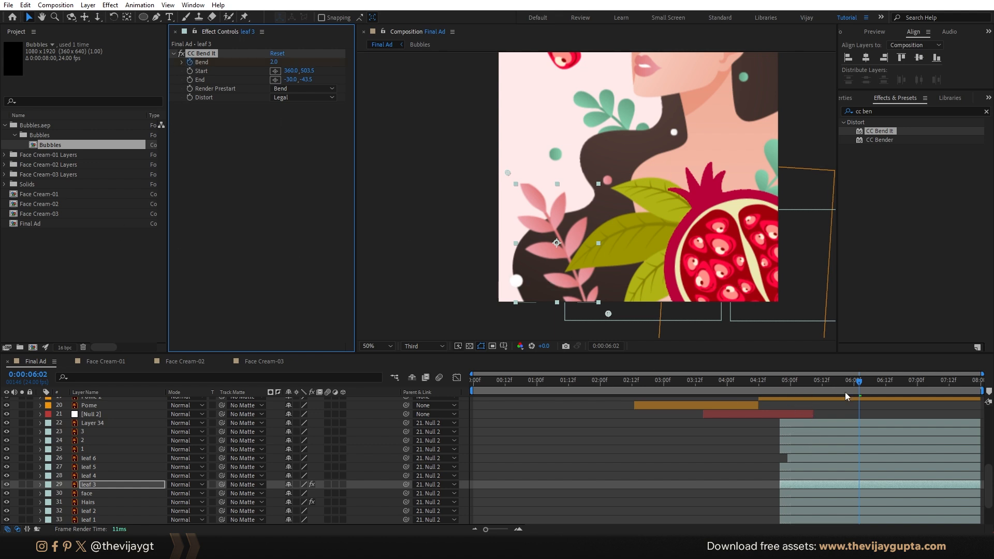
key("u")
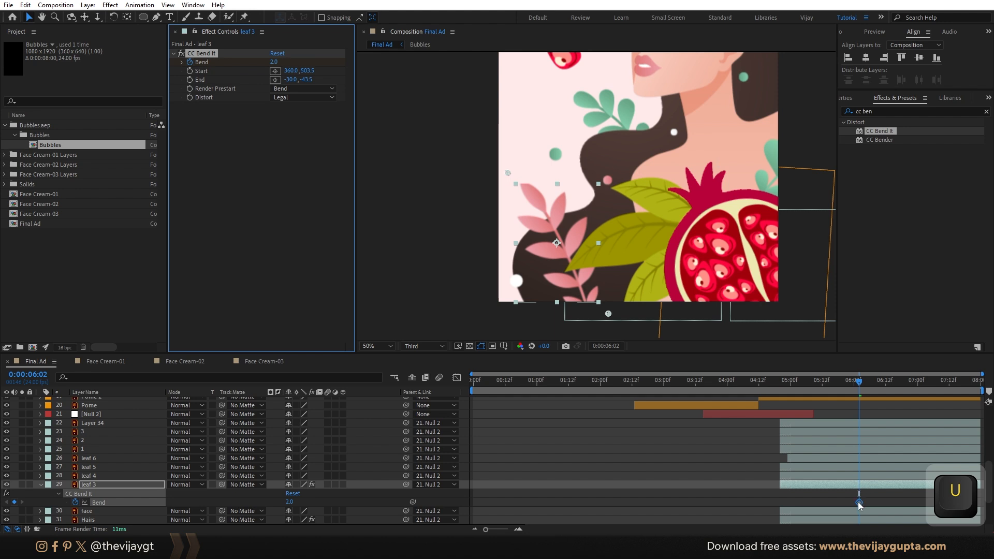
left_click(817, 502)
key("alt+shift+Left")
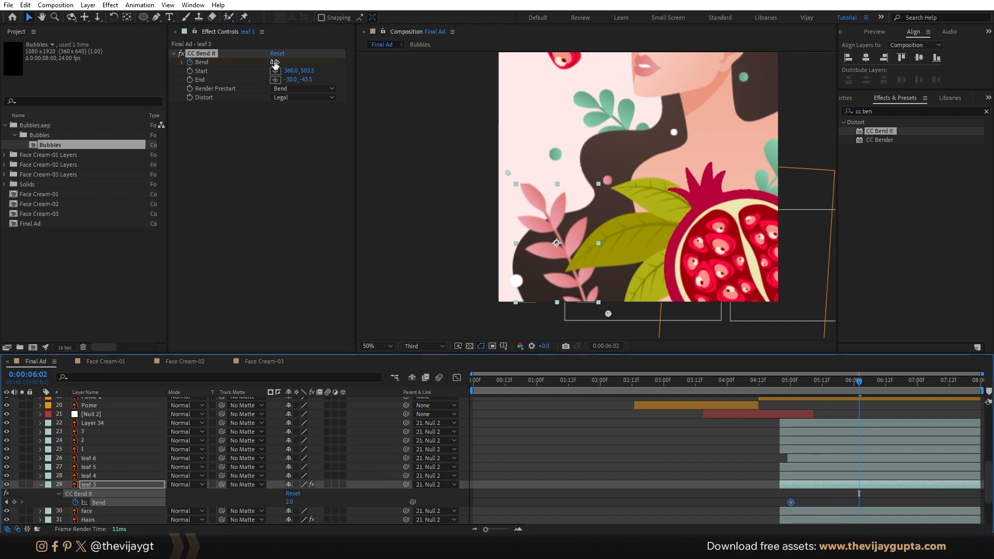
Step: Keyframe leaf 3's Bend at -8.0 at 0:00:06:02 and copy the first Bend keyframe to 0:00:07:07
left_click_drag(275, 63, 270, 62)
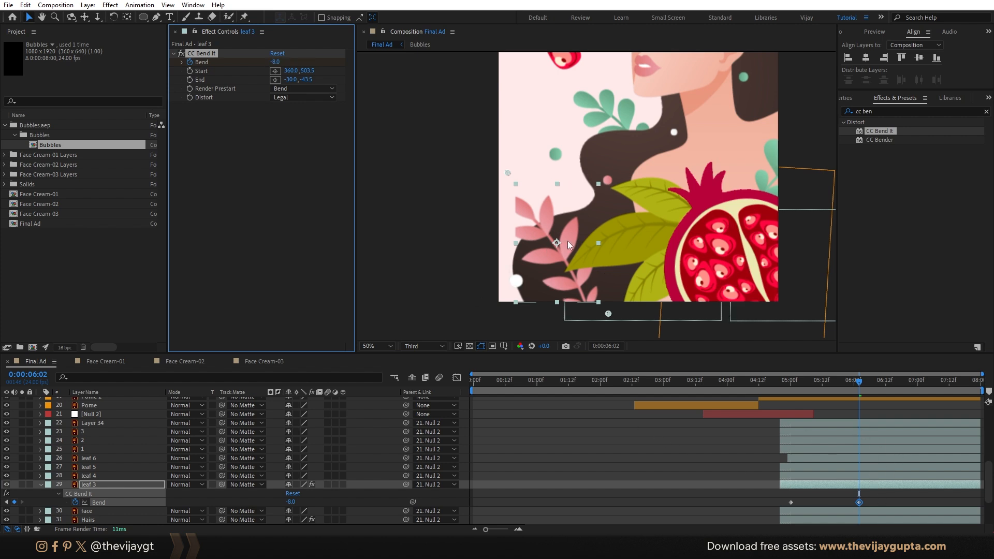
left_click_drag(783, 508, 867, 488)
key("ctrl+c")
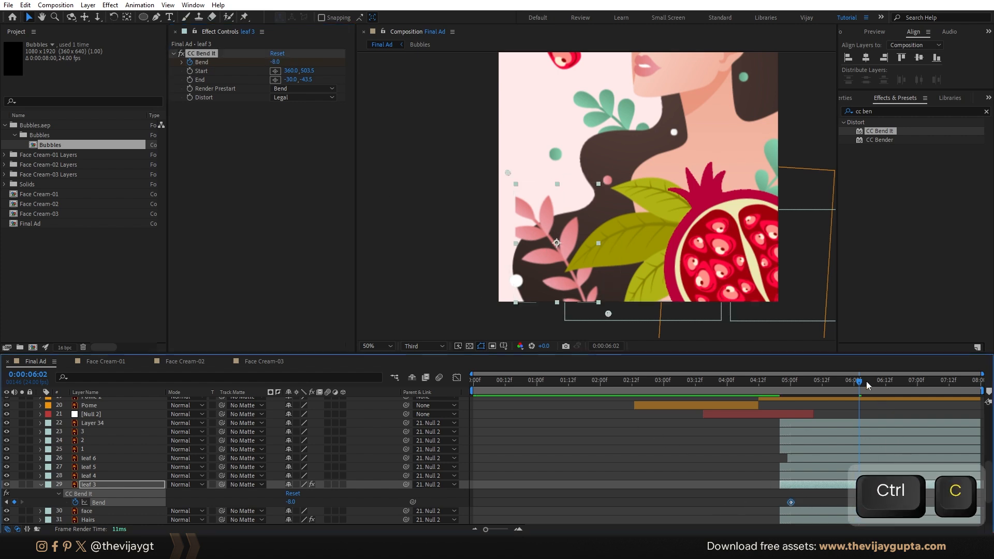
left_click_drag(865, 381, 937, 386)
key("ctrl+v")
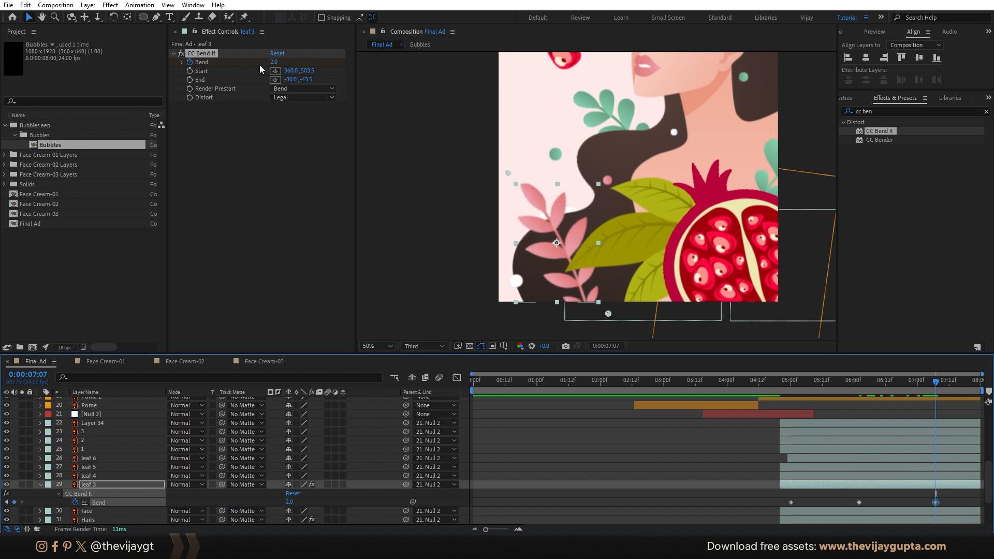
Step: Set leaf 3's last Bend keyframe to 12.0, retime the three keyframes to about 0:00:04:21, 0:00:06:10 and the composition's end, and preview
left_click_drag(273, 62, 283, 62)
left_click_drag(935, 502, 978, 503)
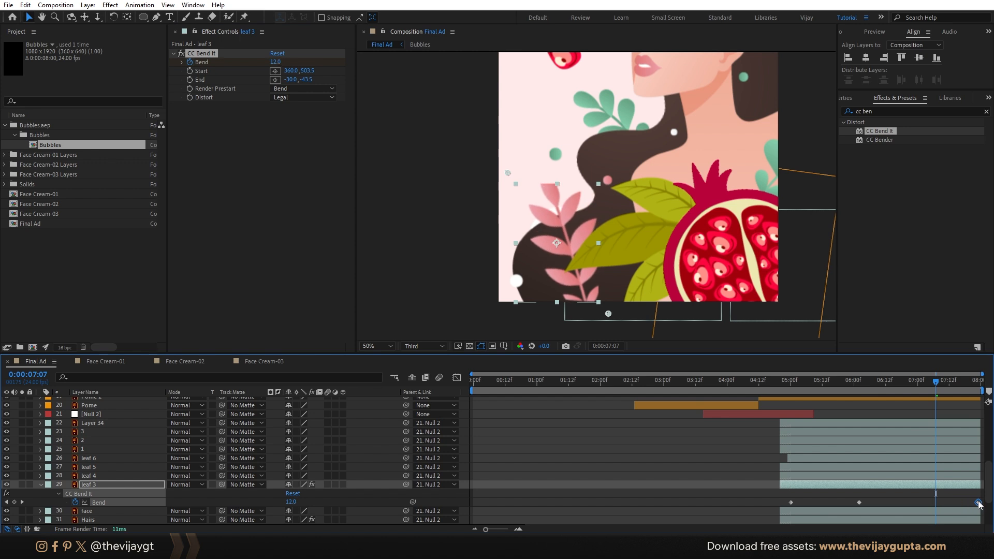
left_click_drag(859, 502, 880, 502)
left_click_drag(791, 503, 783, 503)
left_click(772, 380)
key("space")
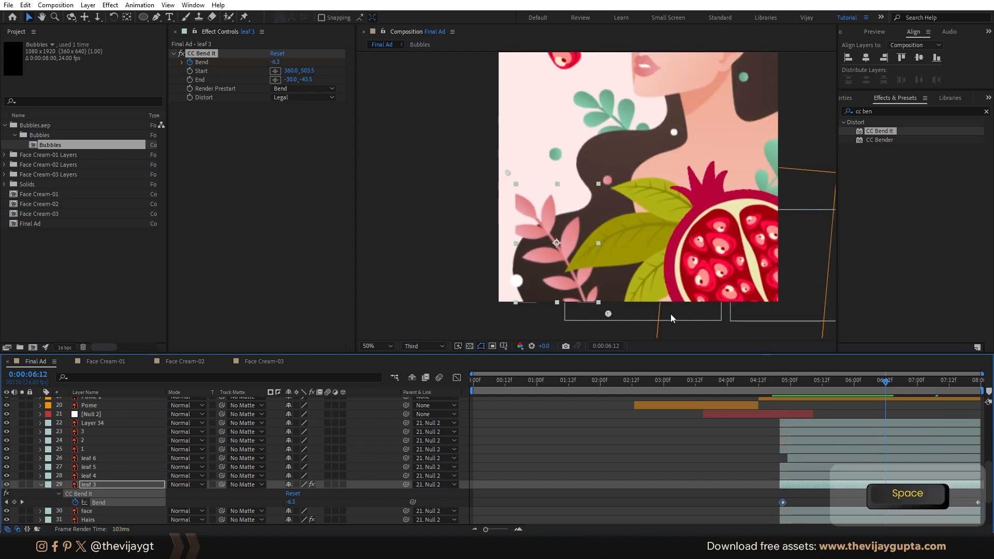
Step: Apply the Grow Bounds effect to leaf 3 and place it above CC Bend It
left_click(877, 111)
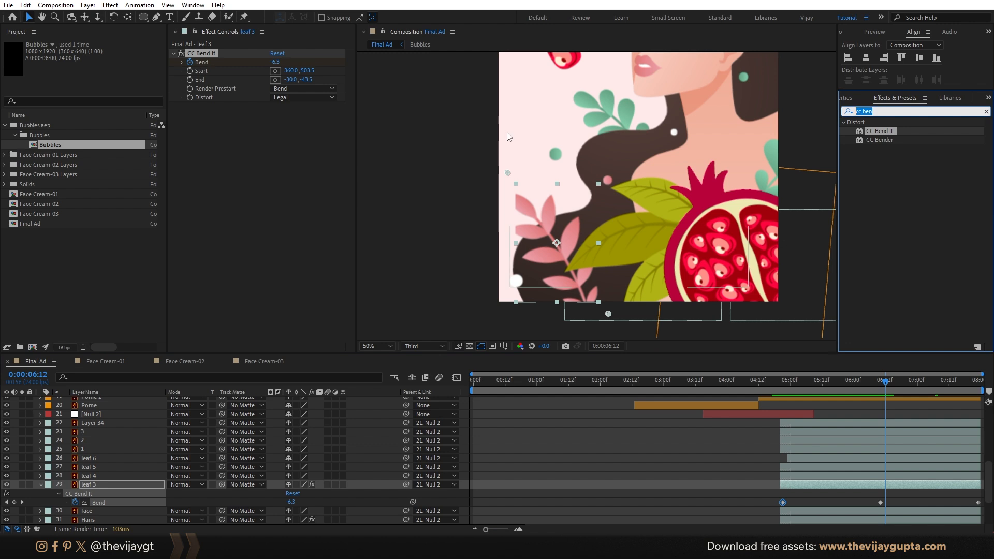
type("gro")
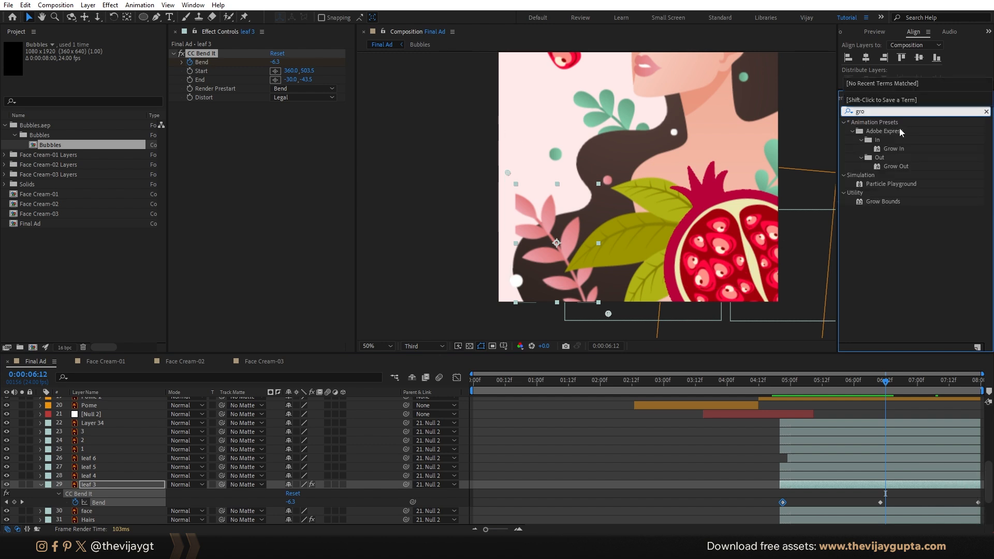
left_click_drag(888, 204, 524, 221)
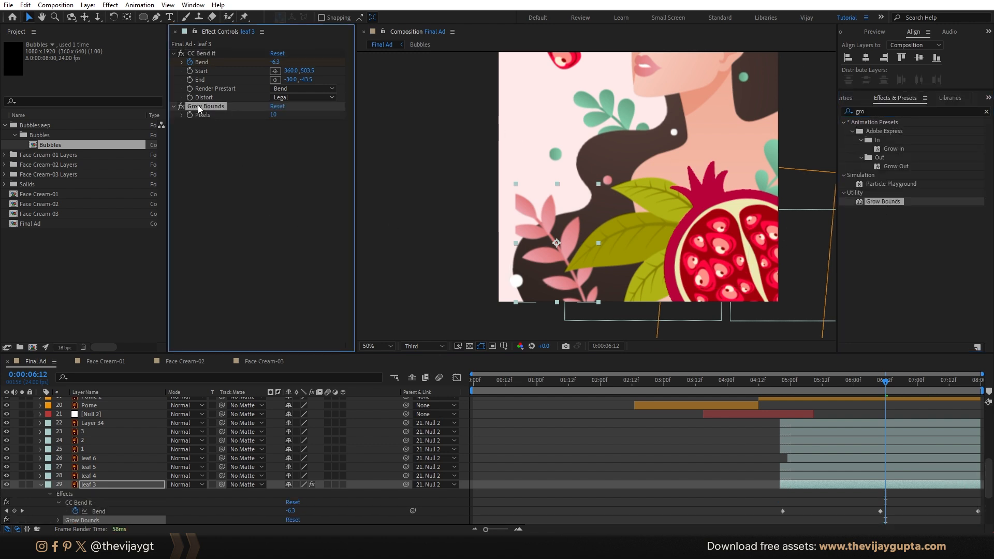
left_click_drag(199, 106, 212, 51)
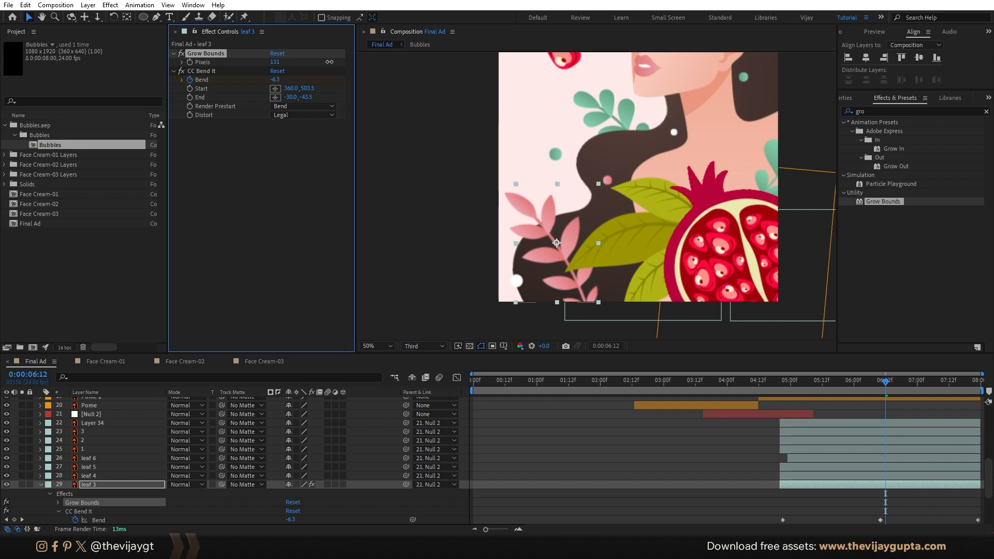
Step: Set leaf 3's Grow Bounds Pixels to 111 and preview the bend from 0:00:04:11
left_click_drag(317, 63, 315, 62)
left_click(756, 382)
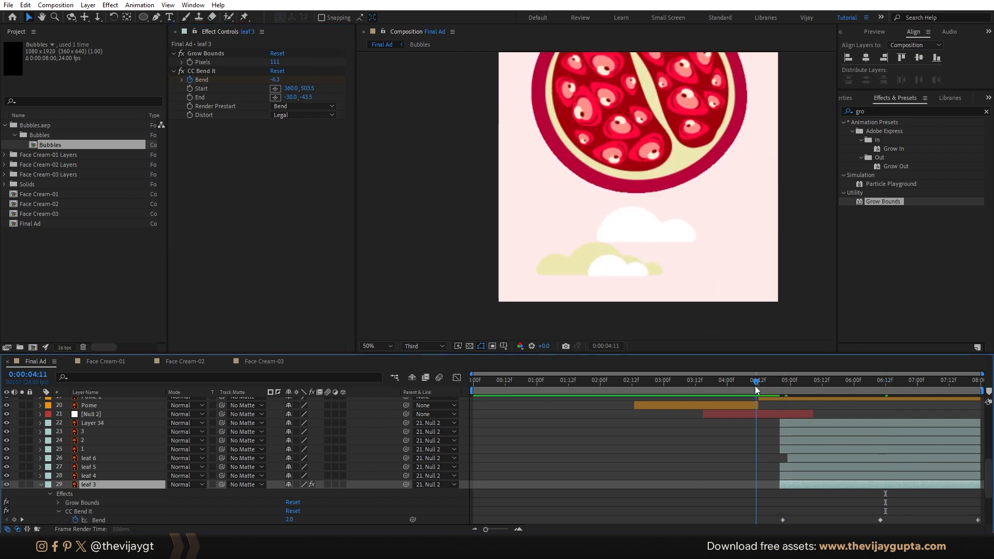
key("space")
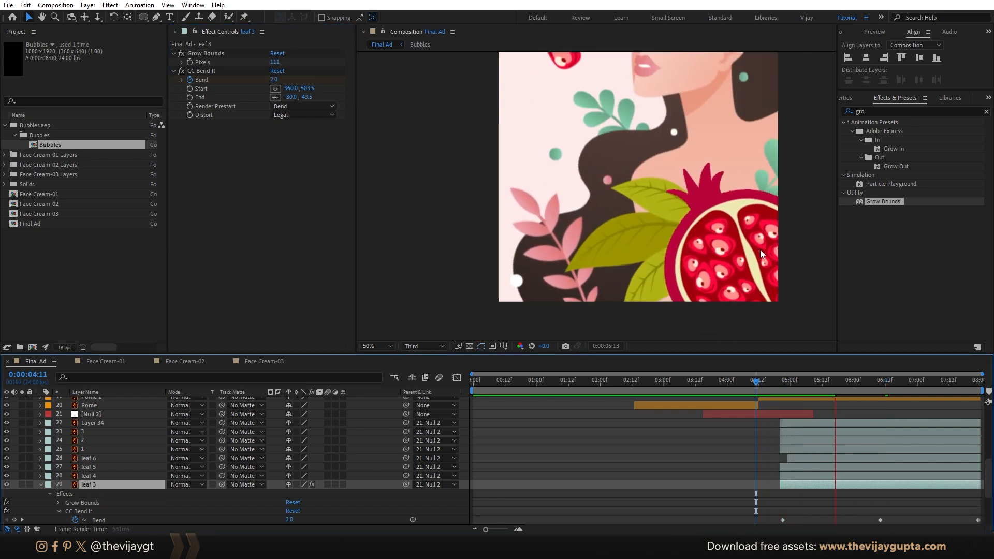
key("space")
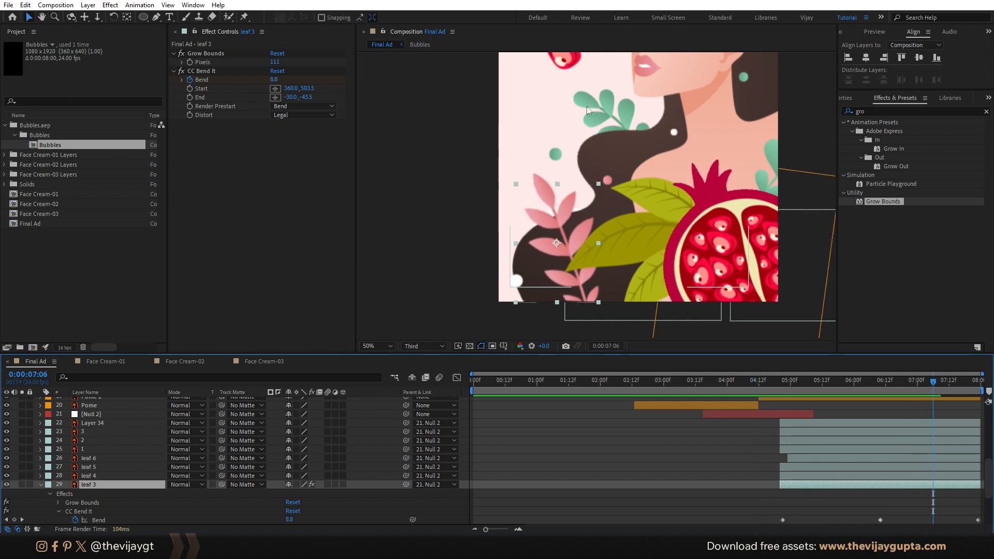
Step: Preview leaf 1's bend, fit the composition in the viewer, and play the ad from the beginning
left_click_drag(617, 103, 597, 140)
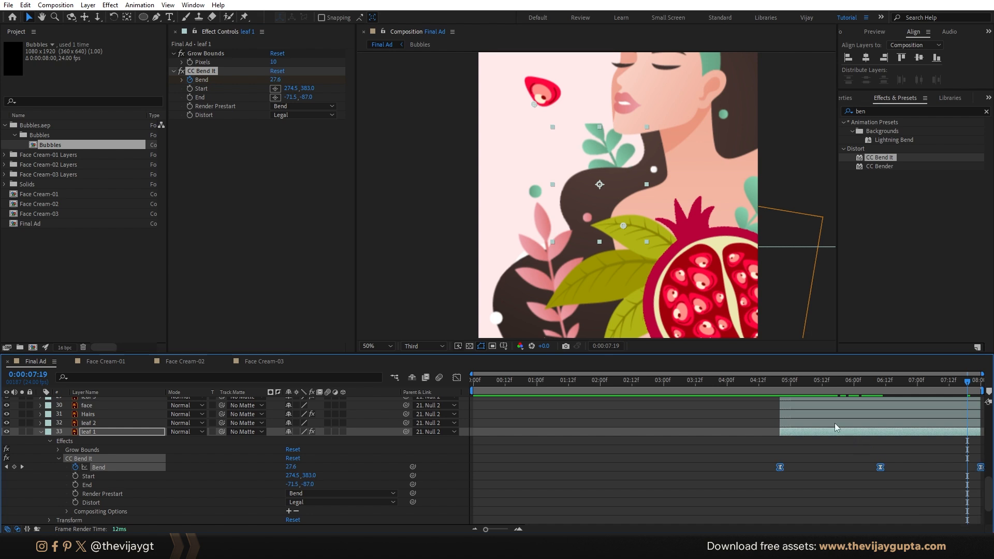
key("space")
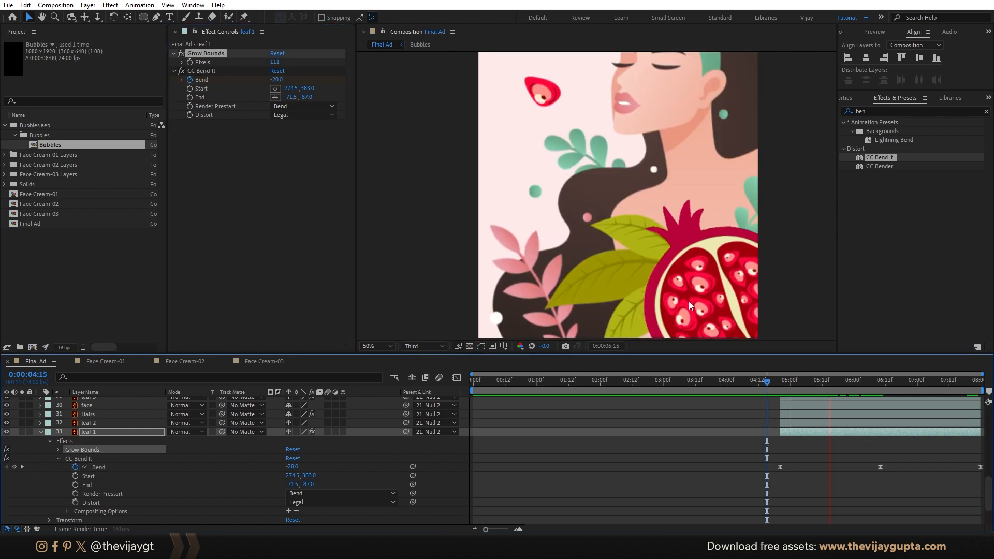
left_click(376, 346)
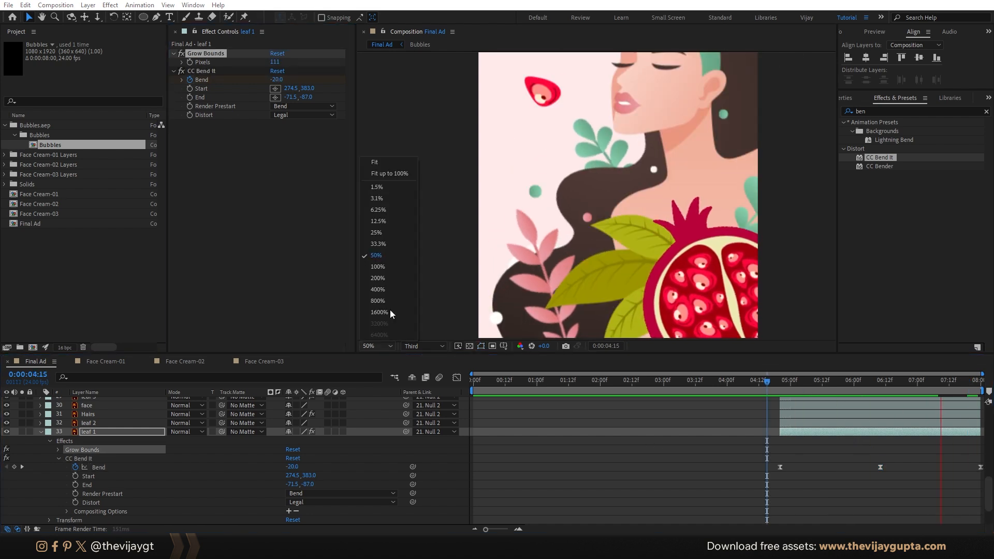
left_click(374, 162)
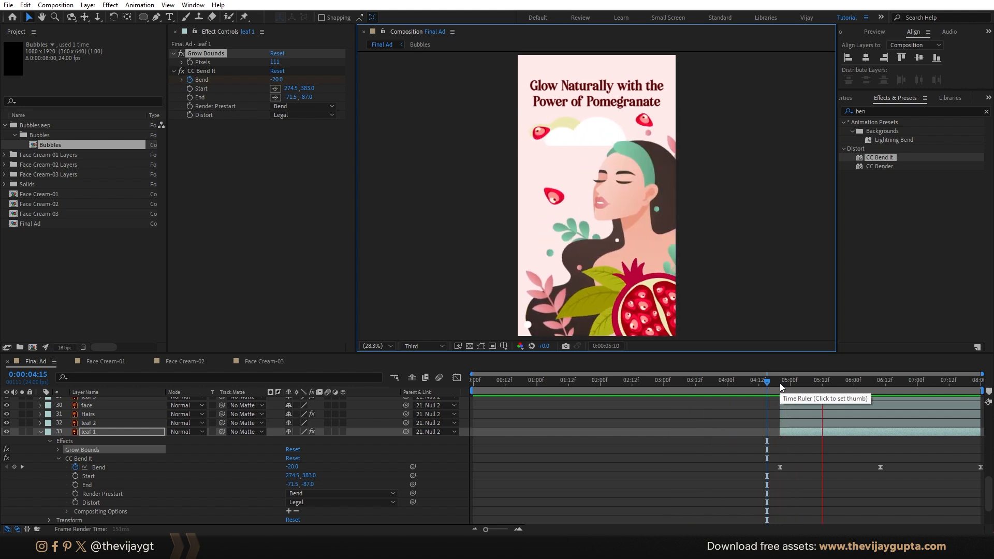
key("space")
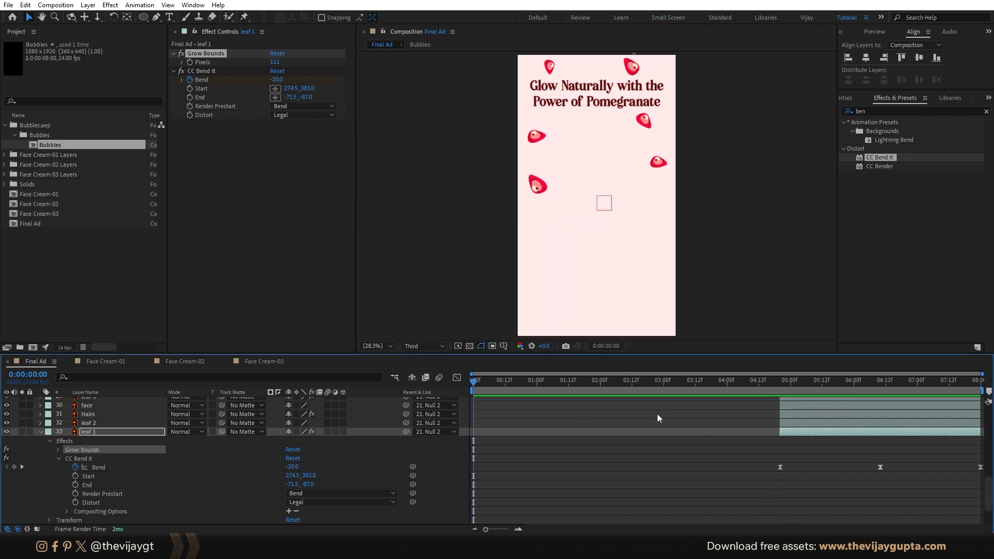
key("space")
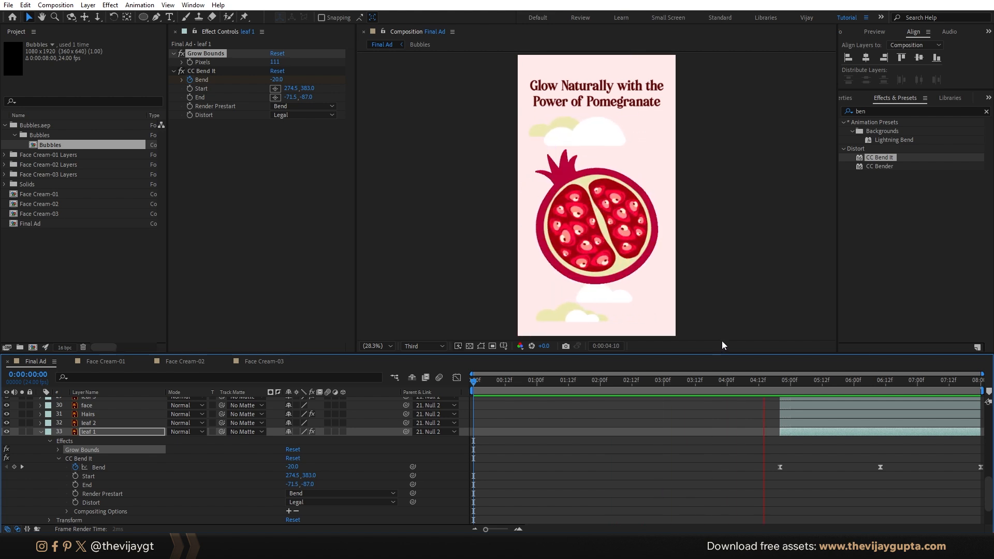
Step: Move the current time to 0:00:03:14, collapse leaf 1's properties and leave all layers deselected
left_click_drag(725, 382, 701, 383)
key("u")
left_click(529, 460)
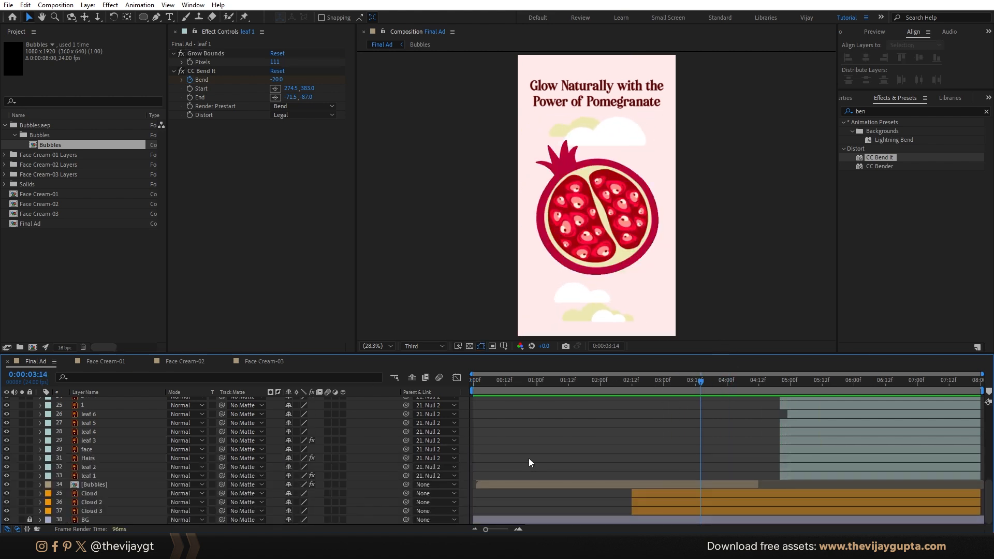
left_click(648, 512)
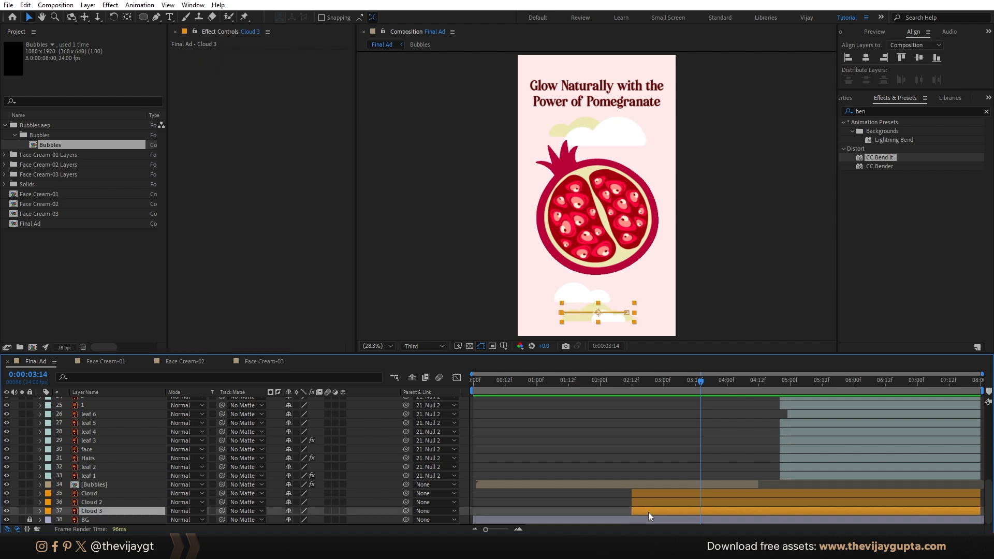
left_click(104, 515)
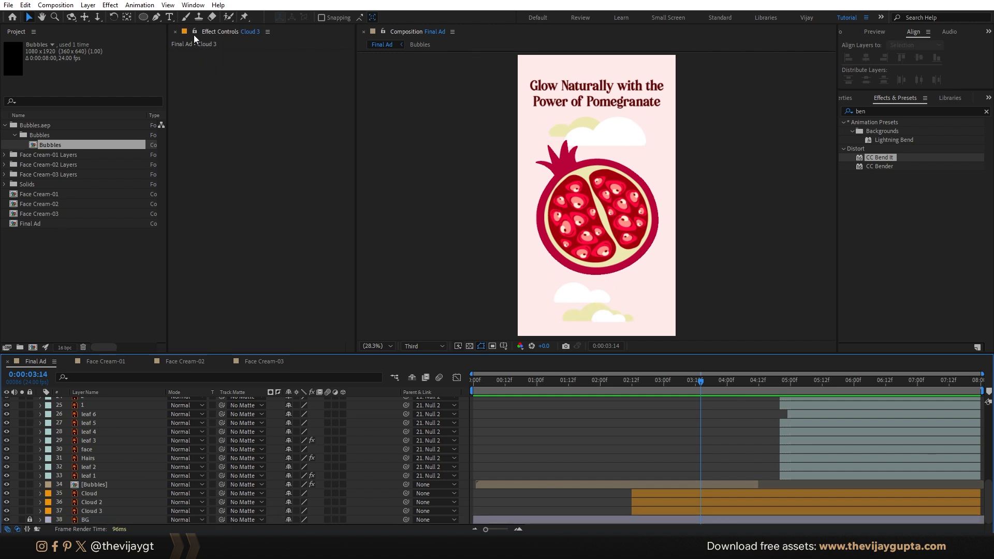
Step: Create a white 1920 × 1920 px solid and place it below Cloud 3, directly above the BG layer
left_click(88, 5)
mouse_move(95, 18)
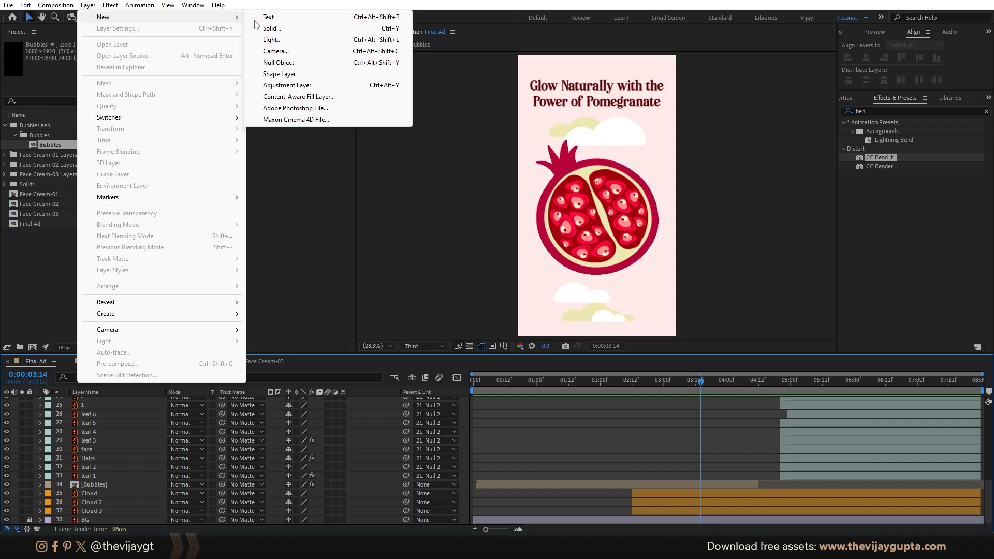
left_click(311, 27)
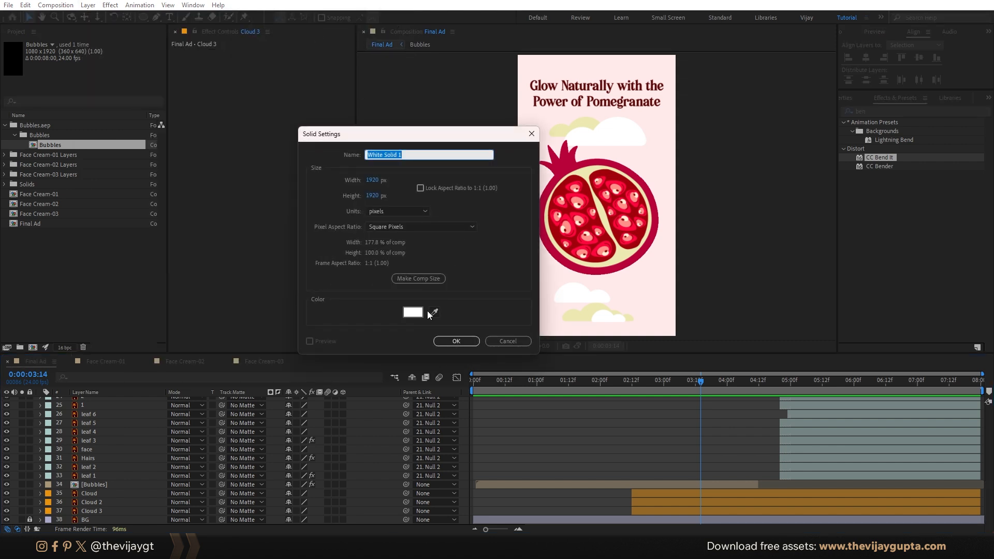
key("Tab")
left_click_drag(402, 155, 310, 157)
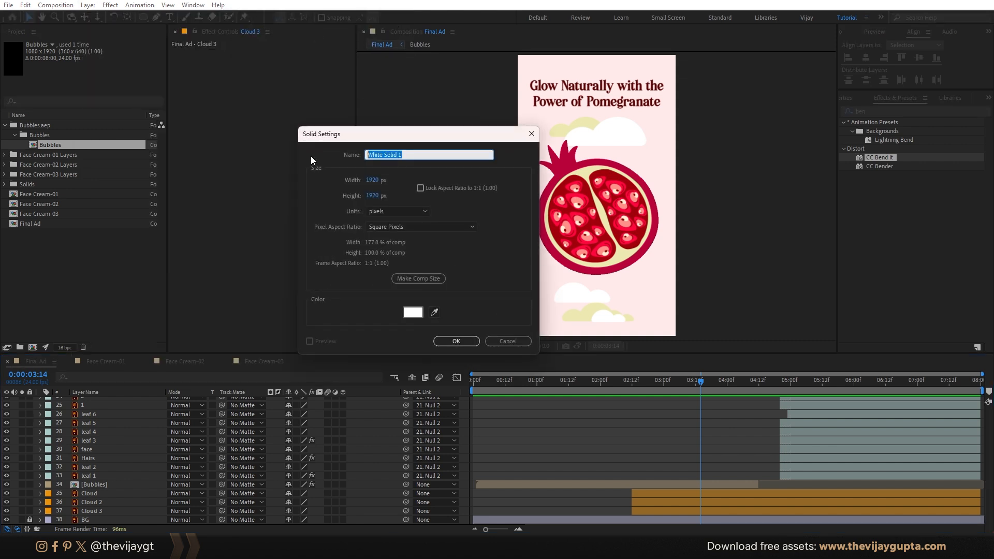
left_click(372, 181)
left_click(394, 197)
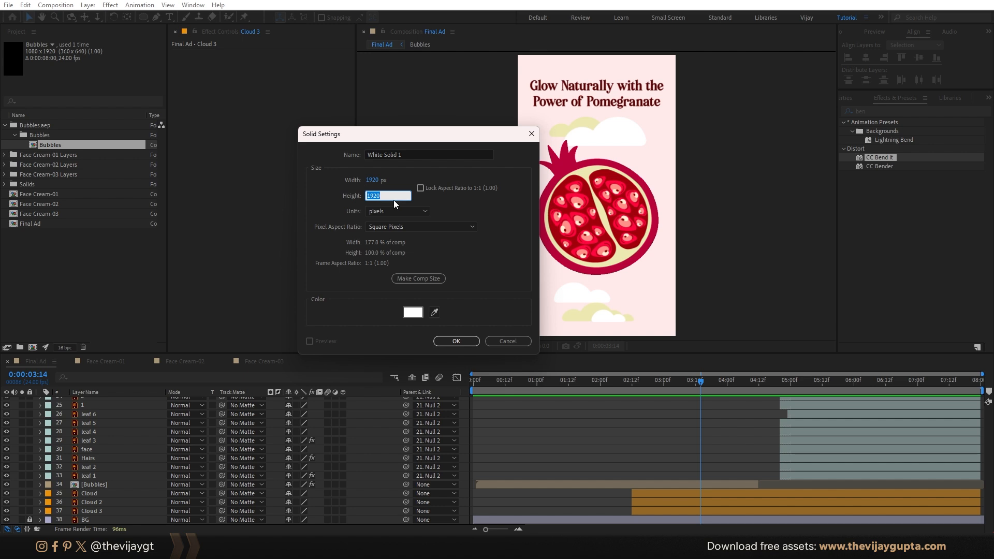
left_click(369, 264)
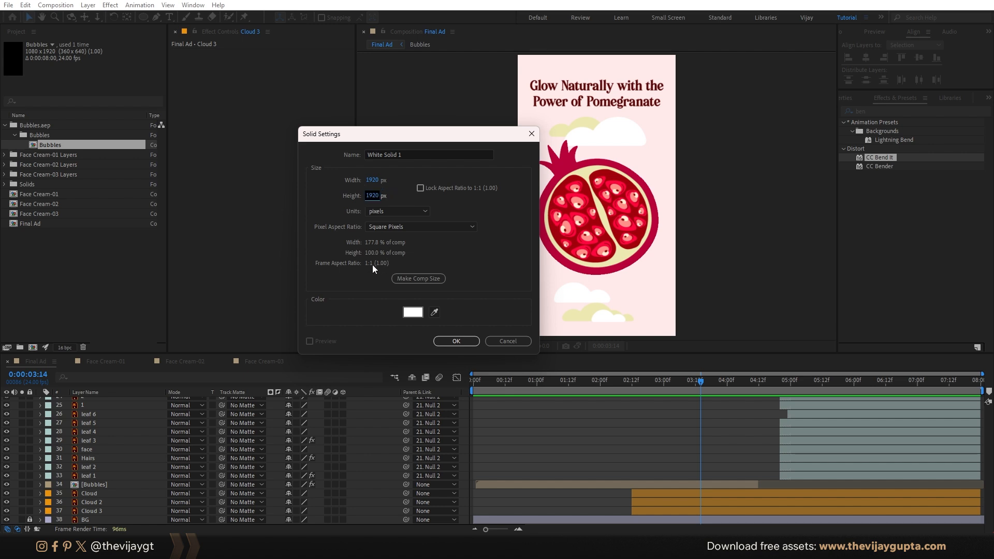
left_click(455, 342)
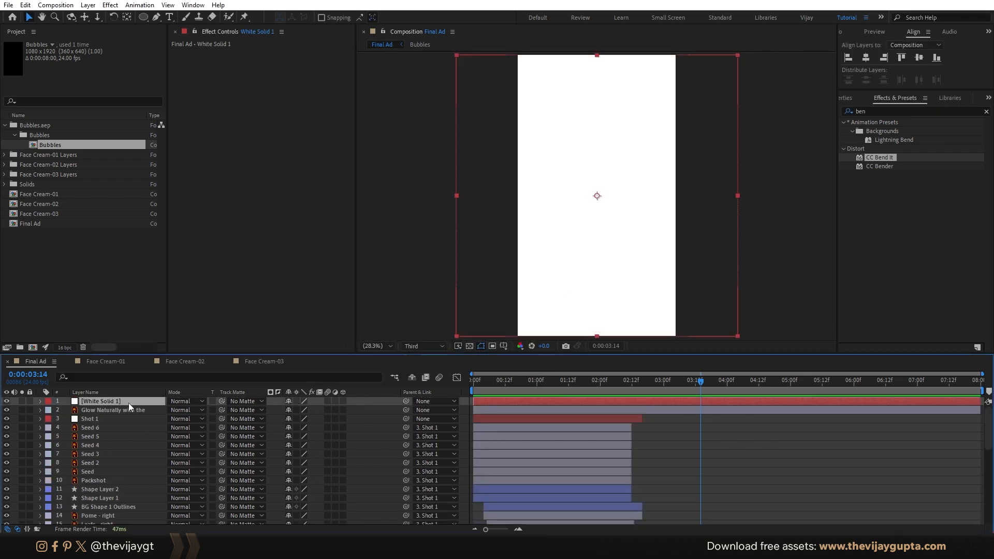
left_click_drag(129, 403, 116, 514)
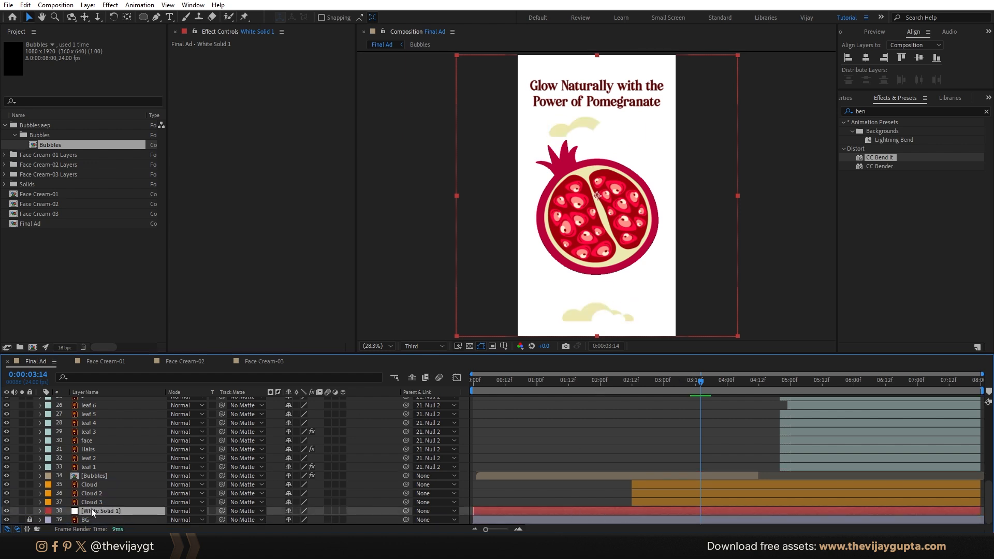
Step: Apply the CC Bubbles effect to the white solid and preview that layer soloed
left_click(892, 108)
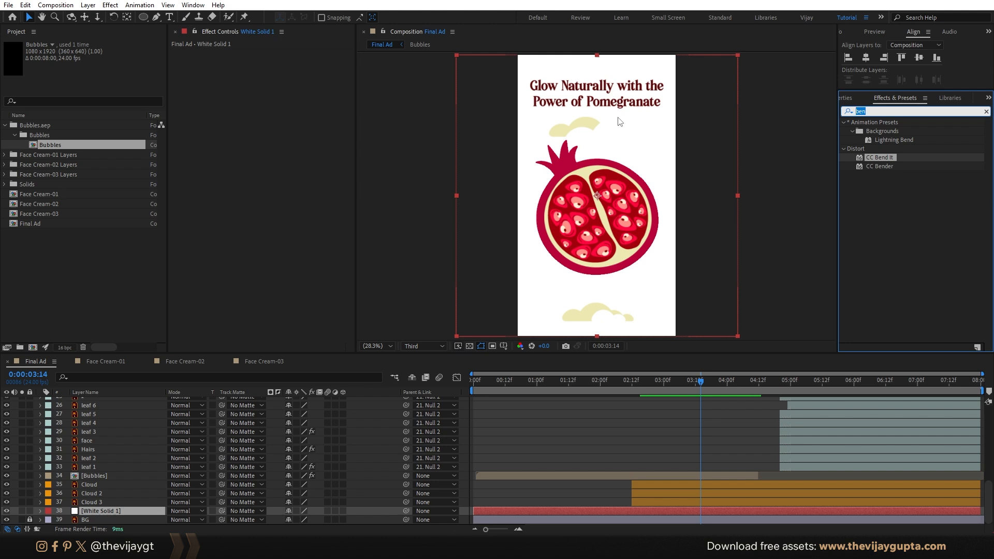
type("bubb")
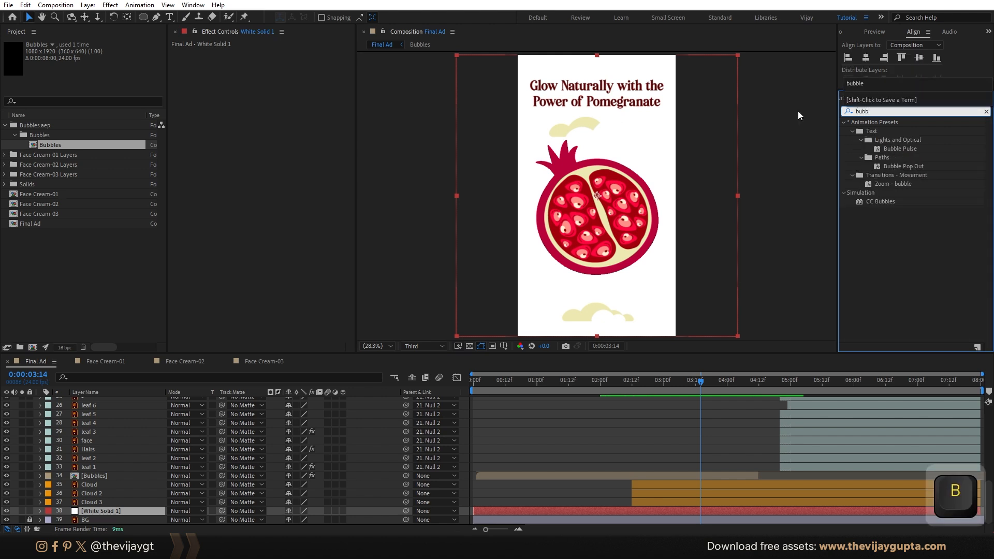
double_click(885, 200)
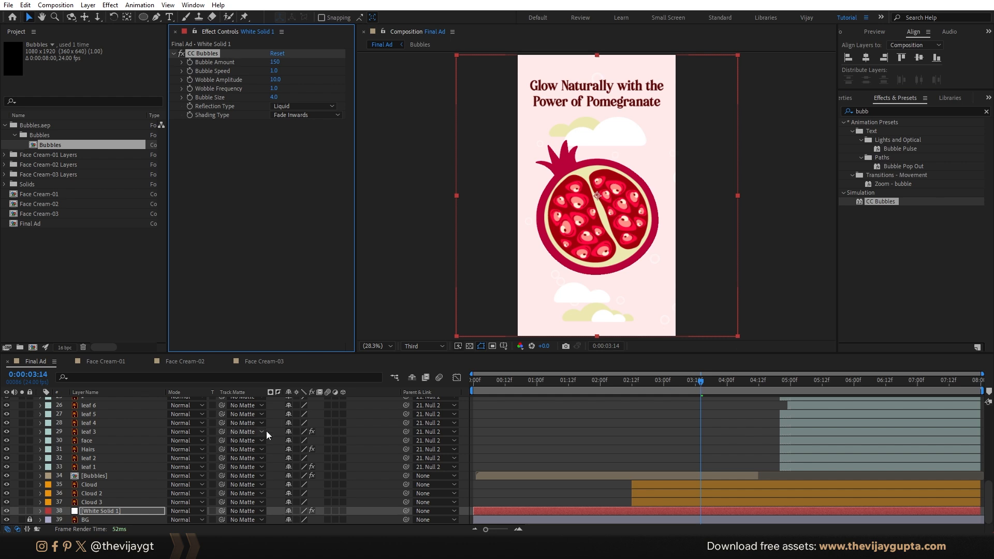
left_click(22, 511)
key("space")
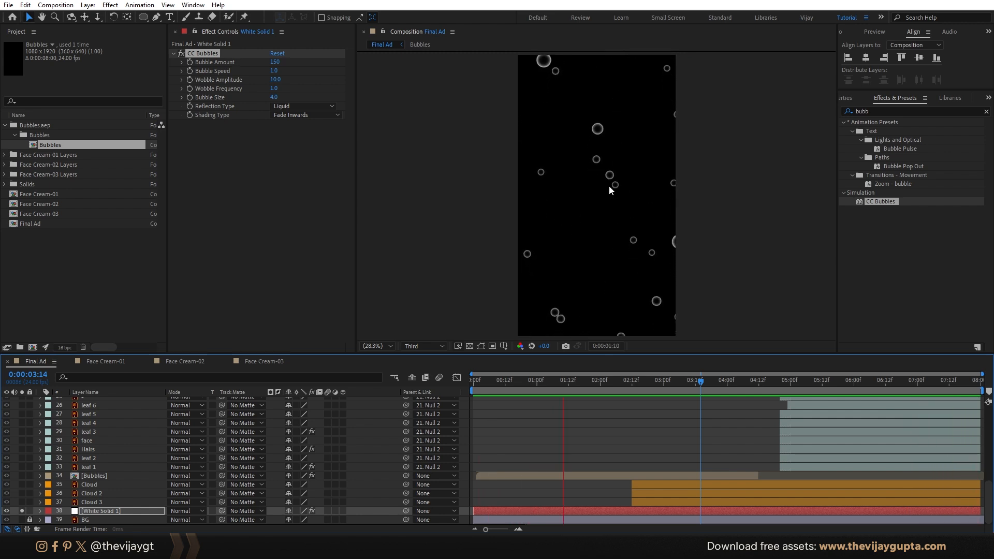
key("space")
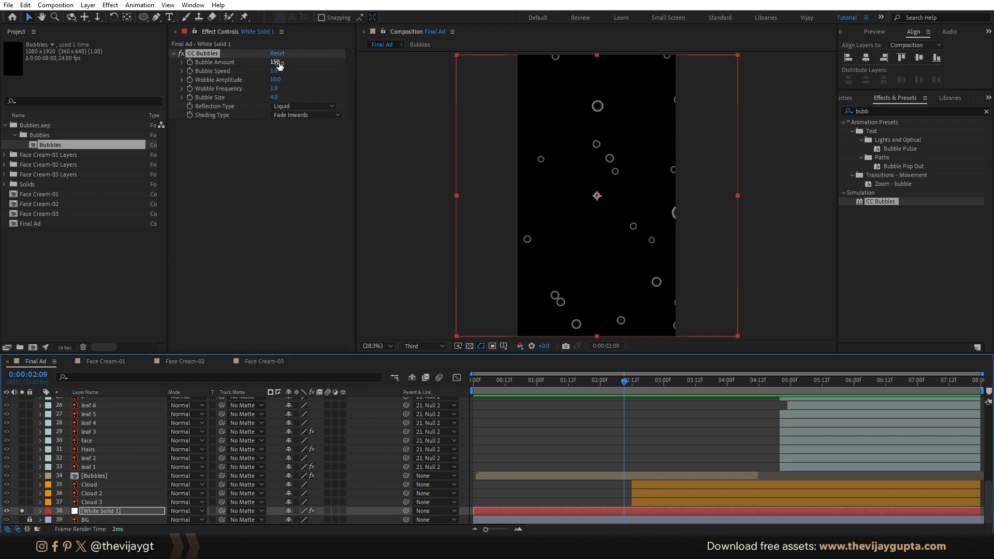
Step: Set the CC Bubbles Bubble Amount to 40 and preview the bubbles
left_click_drag(279, 65, 257, 63)
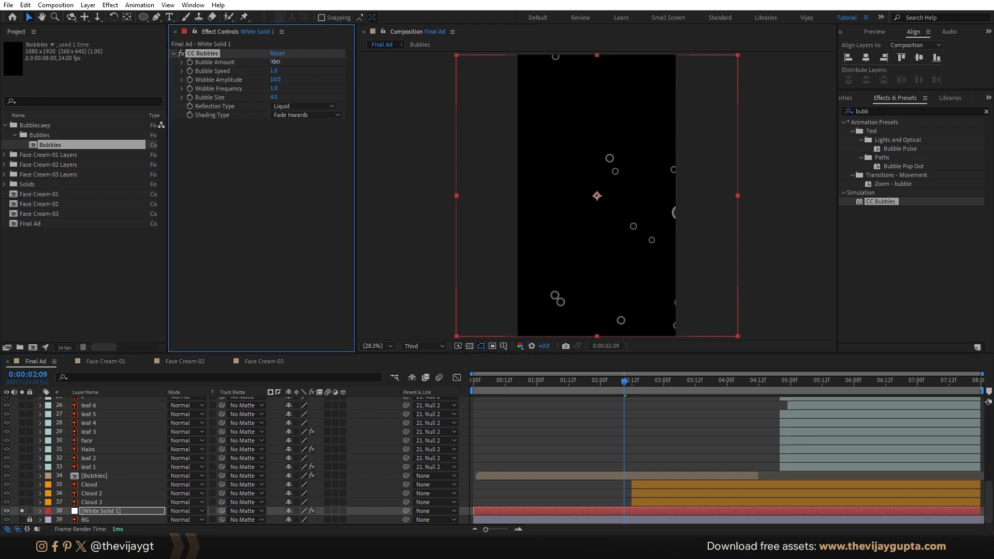
type("40")
key("Return")
key("space")
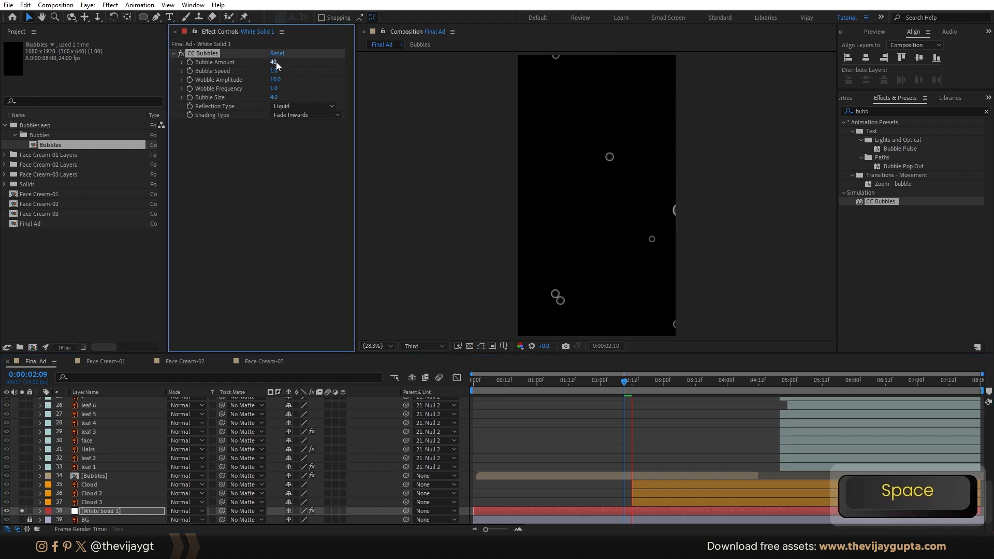
Step: Set the CC Bubbles Bubble Speed to 2.6 and Wobble Amplitude to 1, and preview the bubbles
key("space")
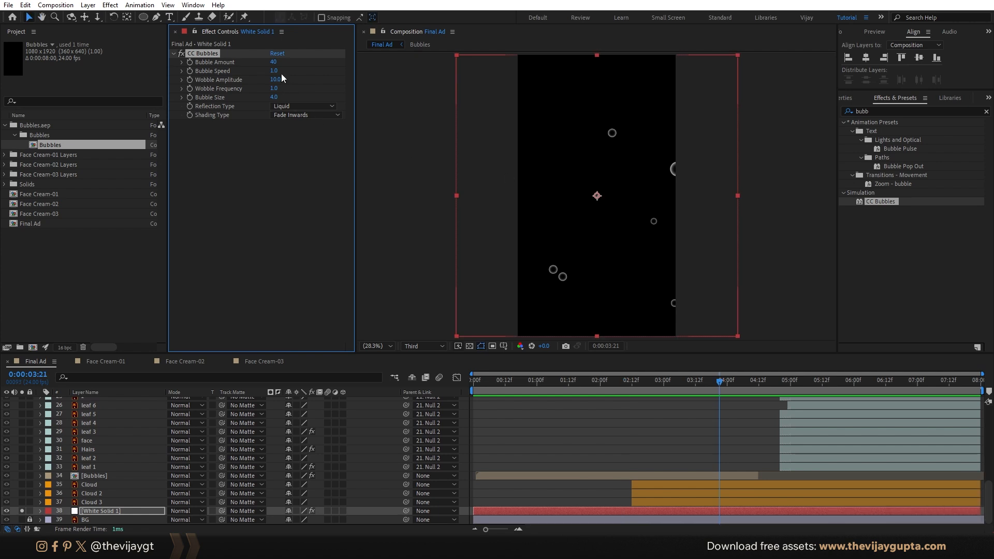
left_click_drag(274, 74, 356, 73)
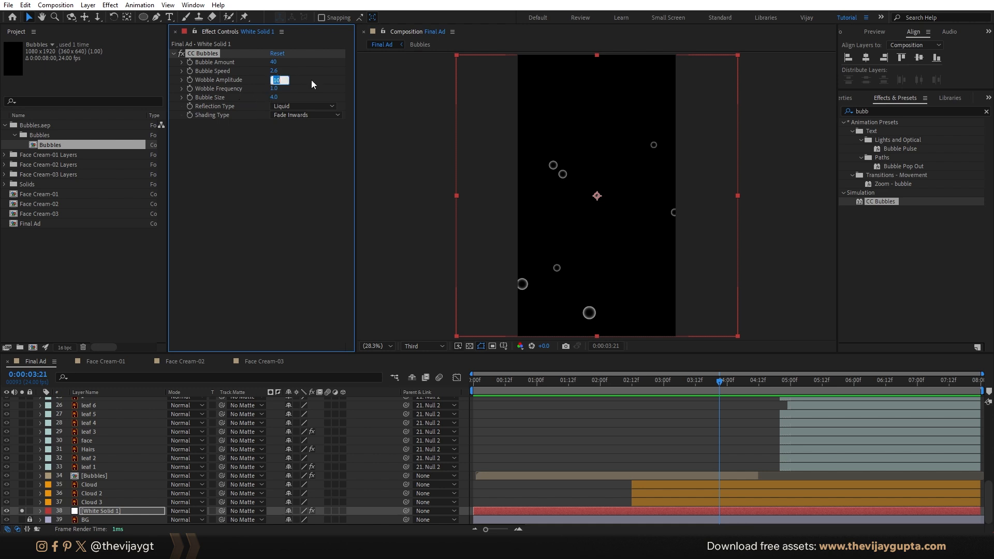
type("1")
left_click(285, 160)
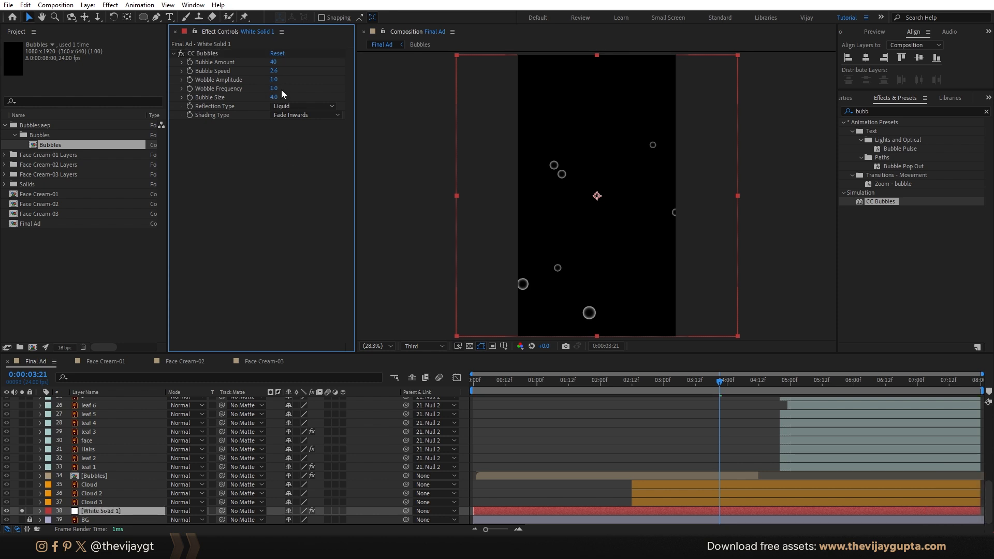
key("space")
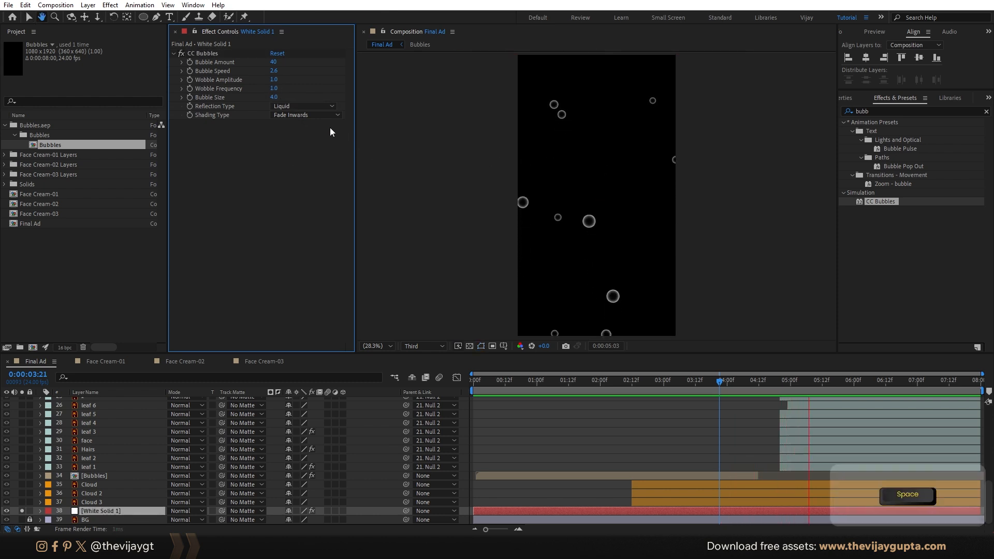
key("space")
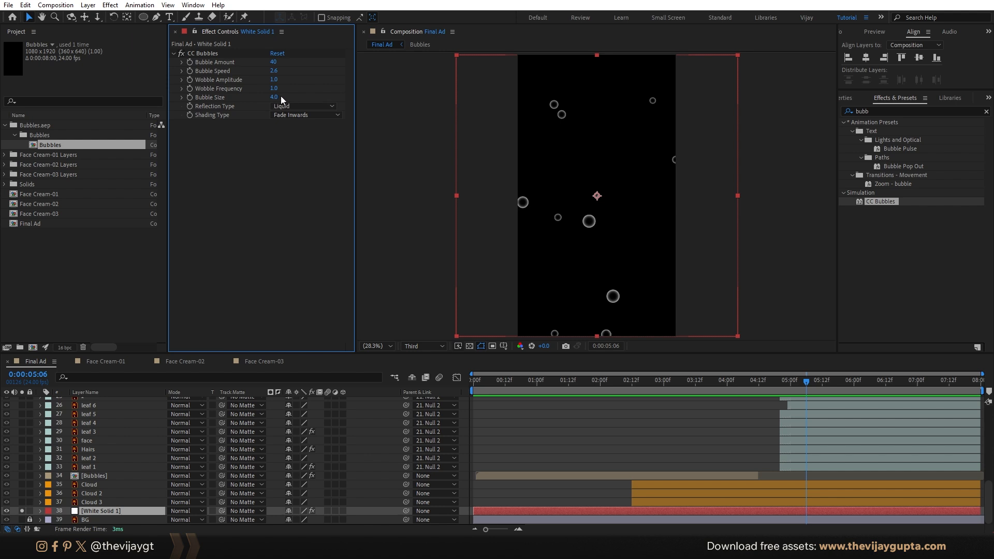
Step: Set the CC Bubbles Bubble Size to 15 and keep the Reflection Type at Liquid
left_click_drag(276, 99, 847, 101)
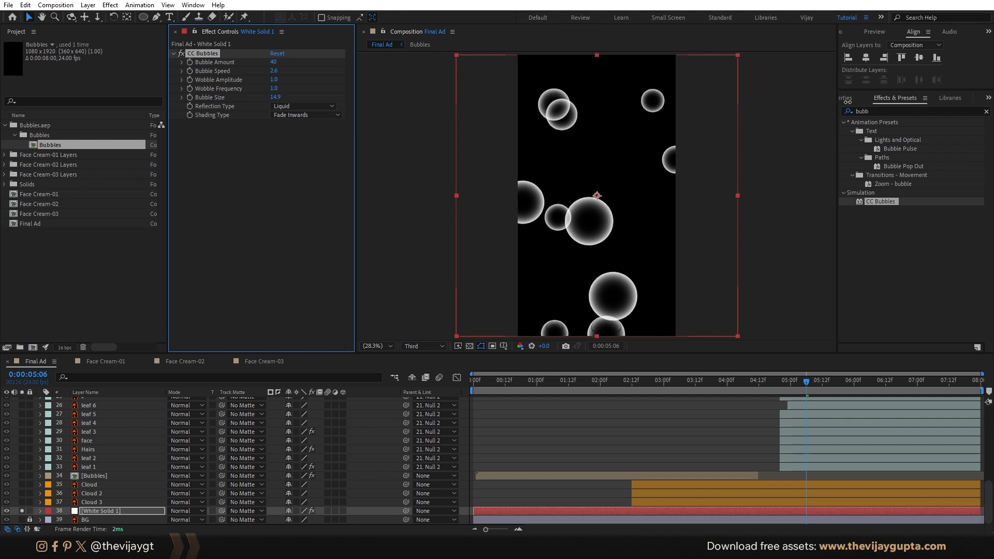
left_click(293, 108)
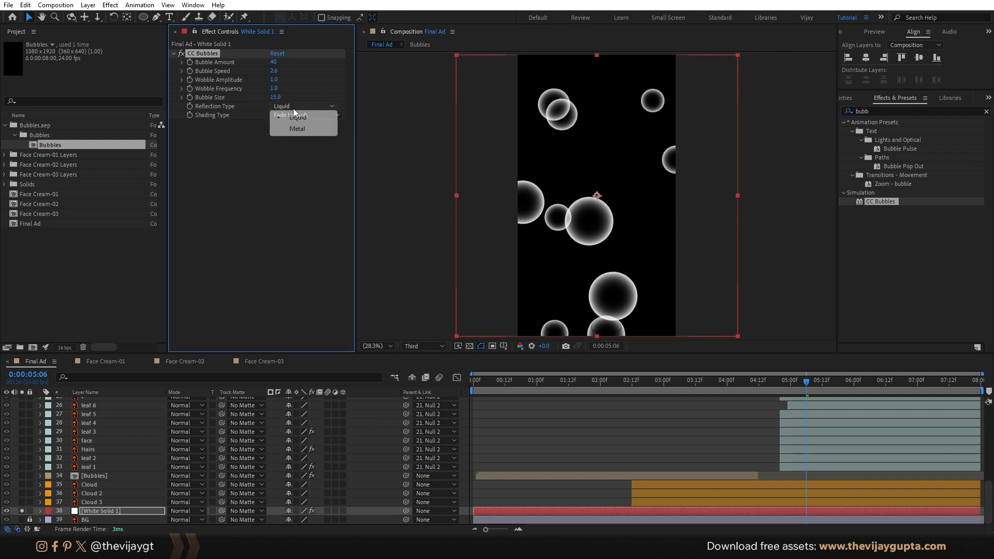
left_click(238, 141)
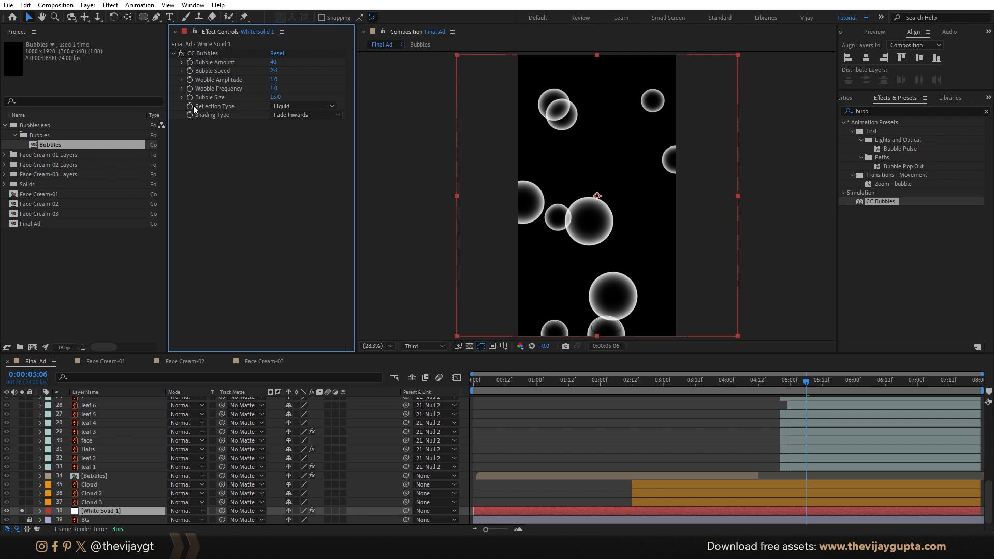
Step: Unsolo the white solid, preview the bubbles within the whole ad and move the current time to 0:00:05:23
left_click(22, 511)
key("space")
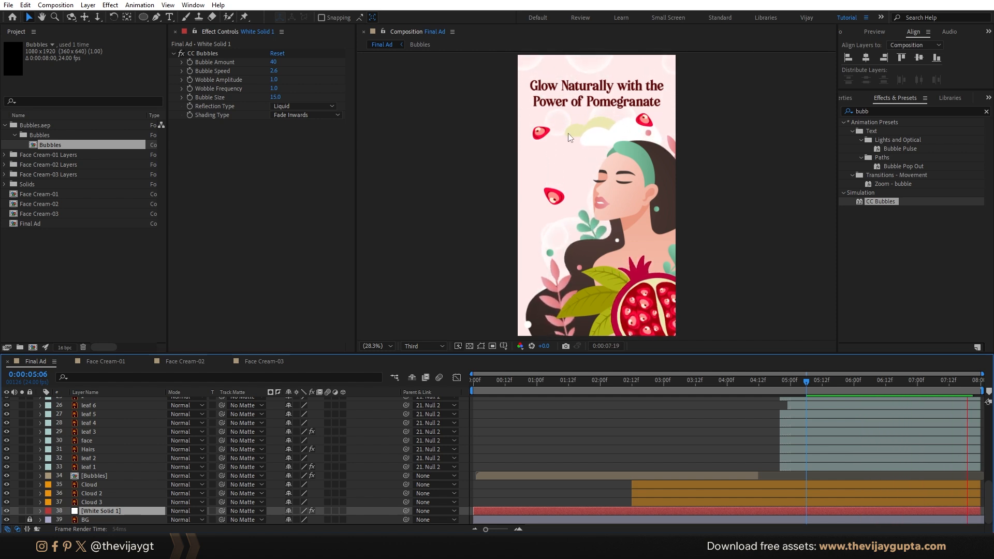
left_click_drag(823, 381, 852, 383)
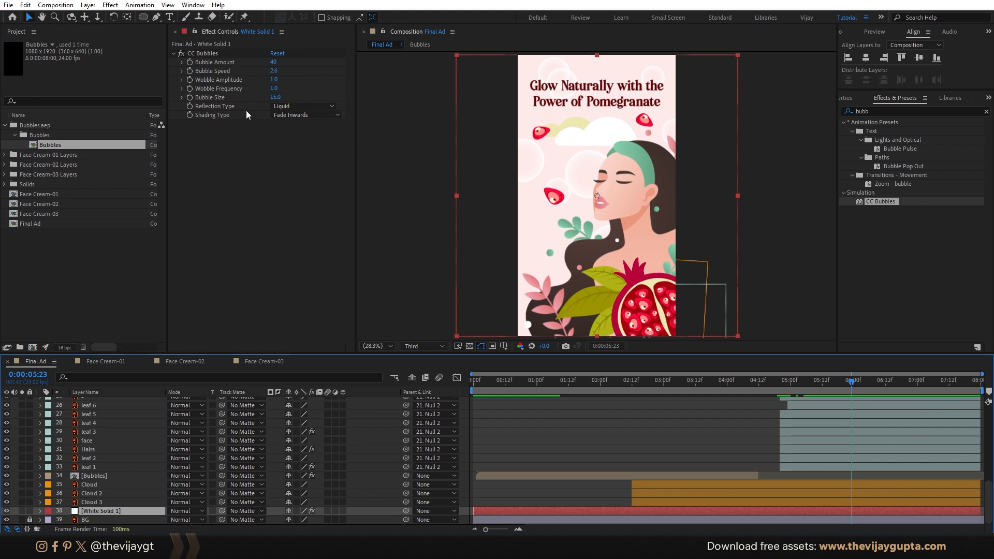
Step: Solo the white solid, set the CC Bubbles Shading Type to Lighten and preview the bubbles from the start
left_click(22, 510)
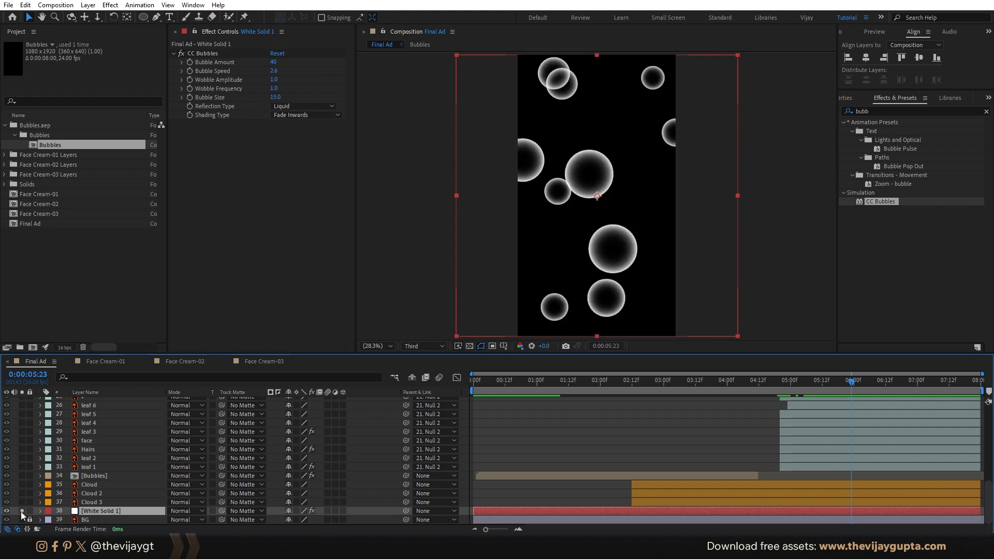
left_click(308, 114)
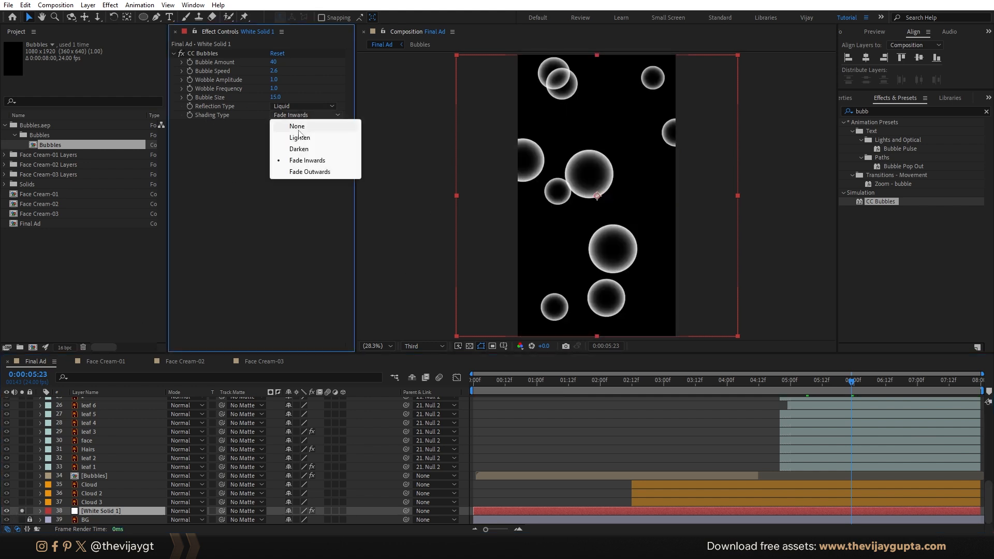
left_click(299, 137)
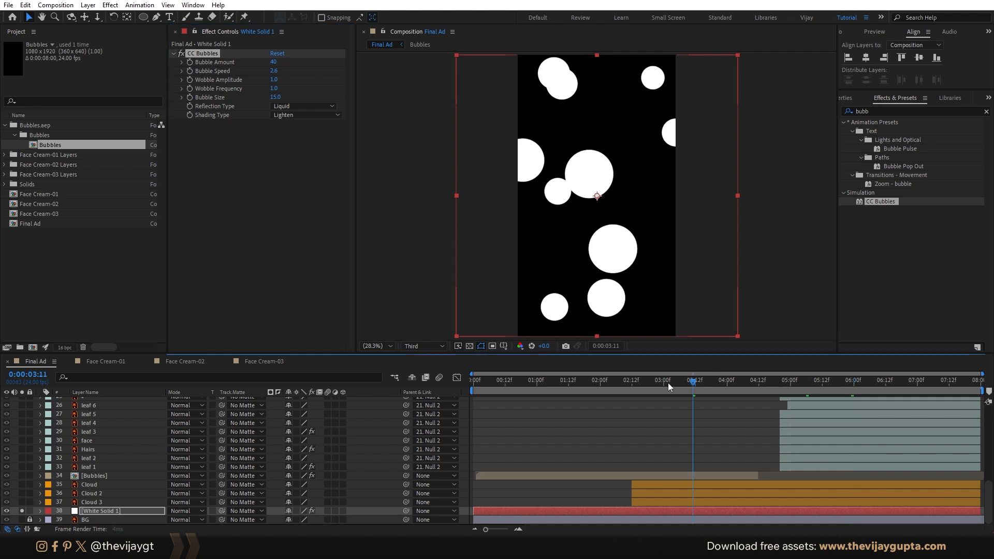
left_click_drag(668, 383, 446, 384)
key("space")
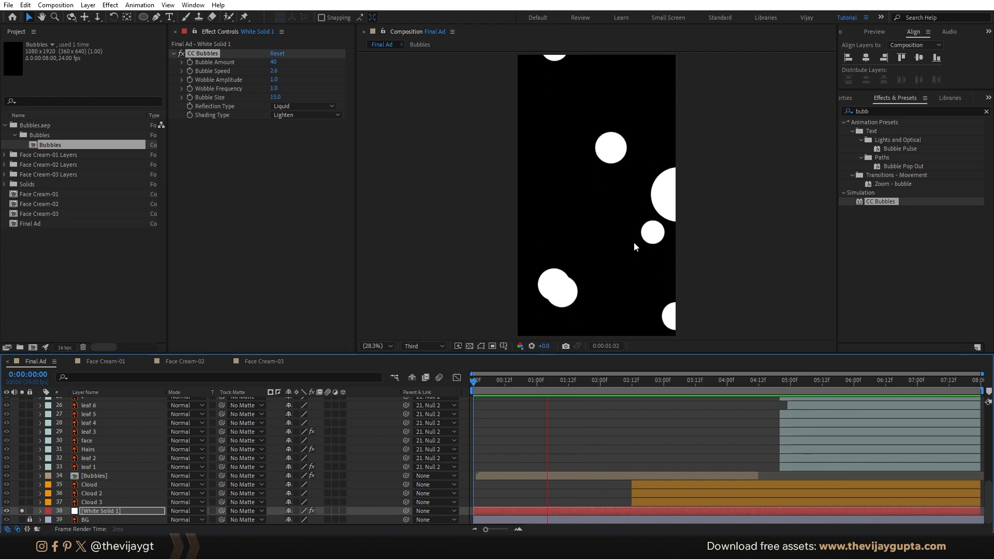
key("space")
key("space")
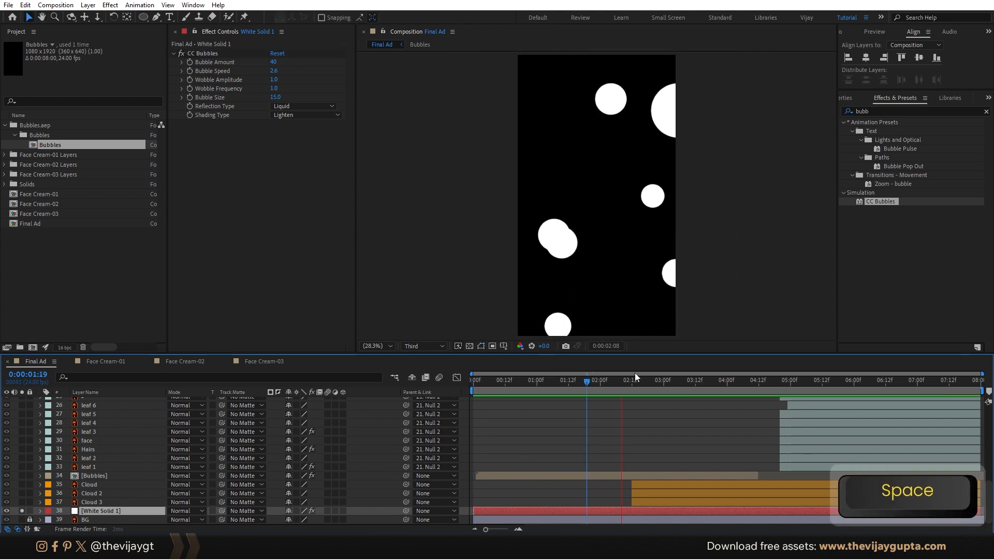
key("space")
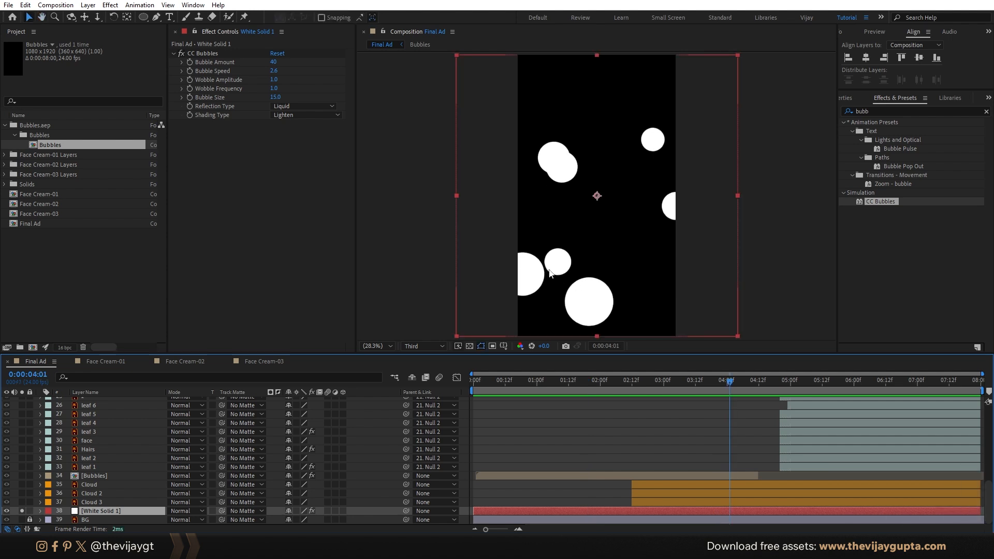
Step: Copy the Gaussian Blur and Levels effects from the Bubbles layer onto the white solid
left_click(103, 477)
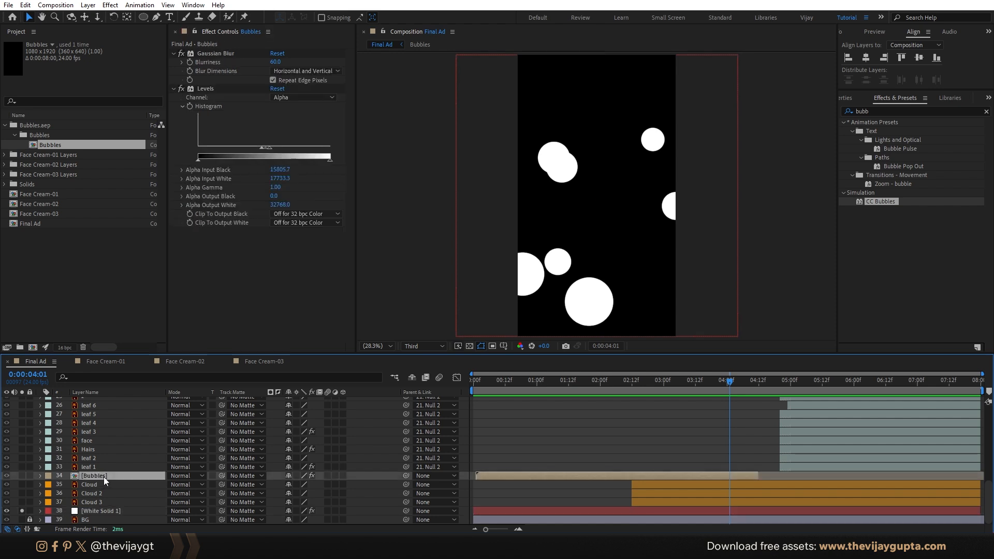
left_click(199, 54)
left_click(203, 88, "ctrl")
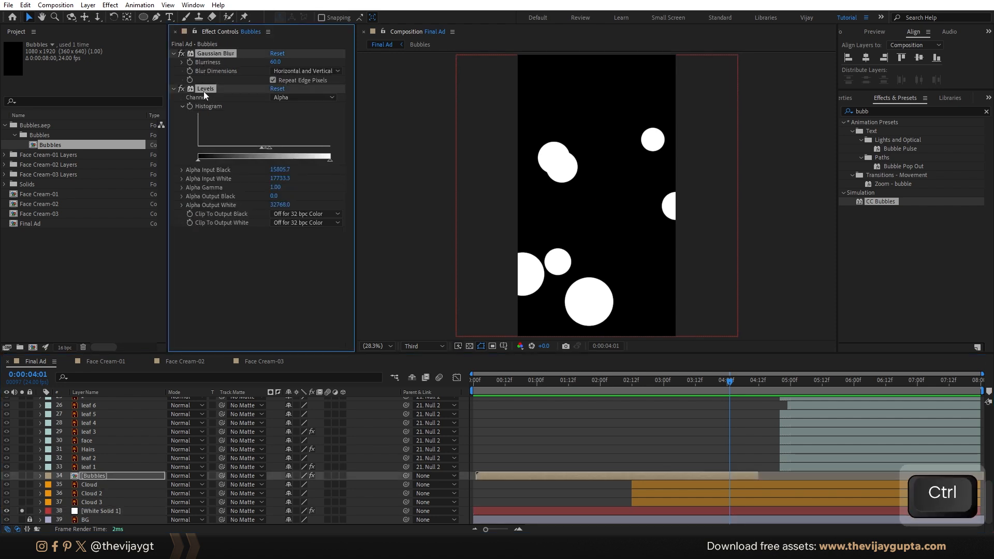
key("ctrl+c")
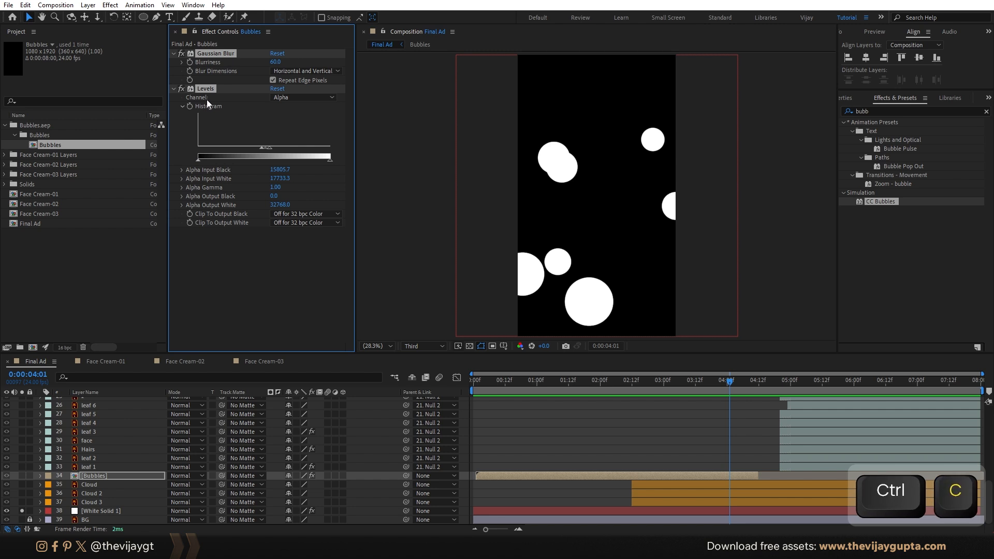
left_click(104, 513)
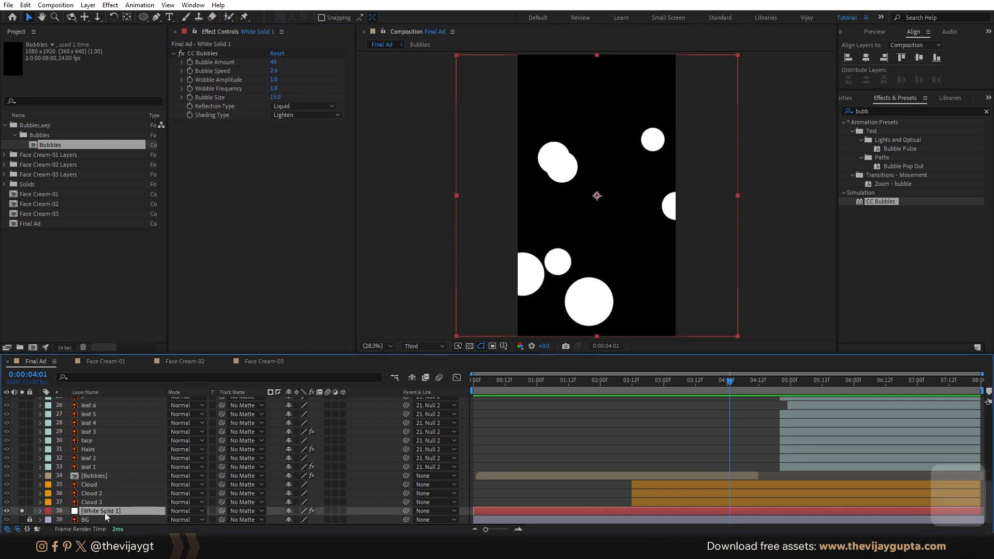
key("ctrl+v")
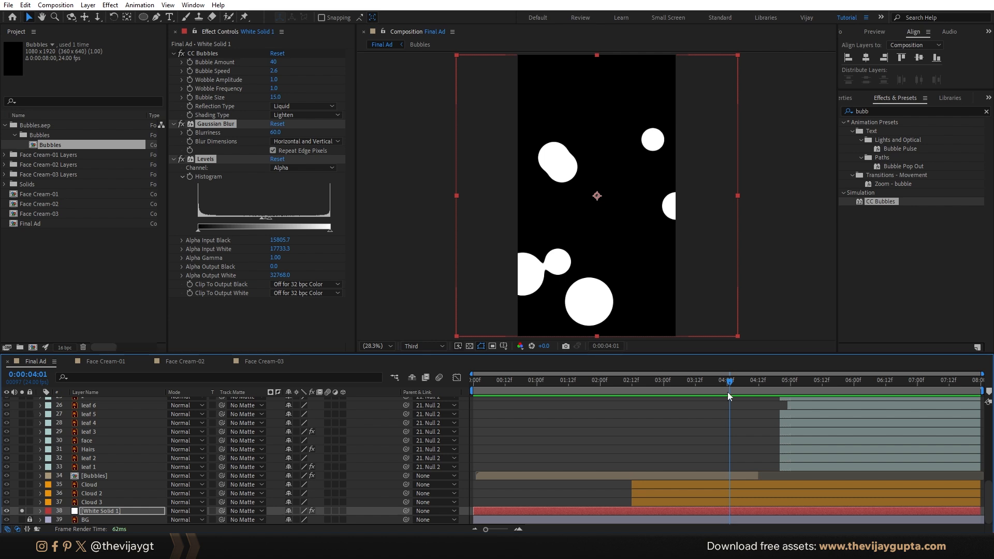
Step: Preview the blurred bubbles from 0:00:01:18 and unsolo the white solid
left_click_drag(728, 393, 584, 374)
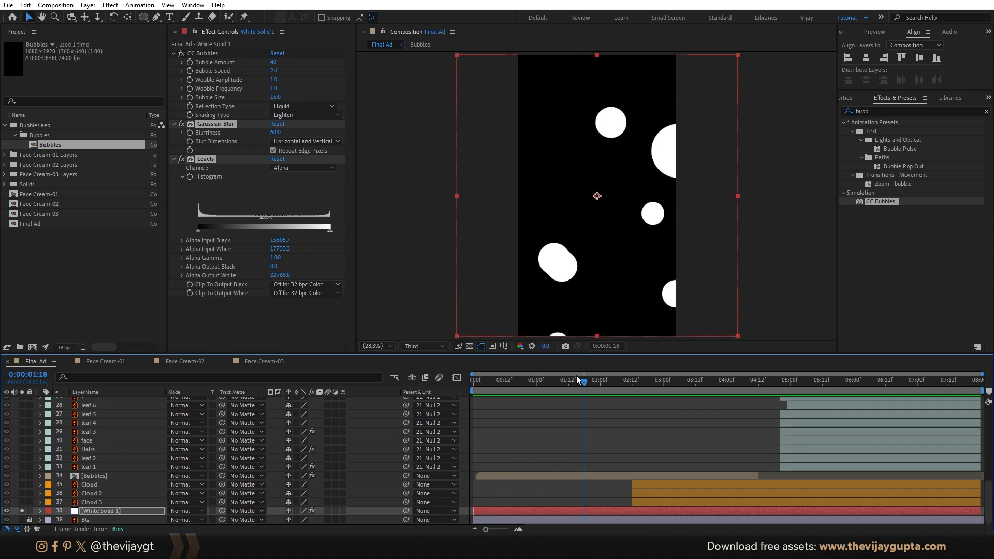
key("space")
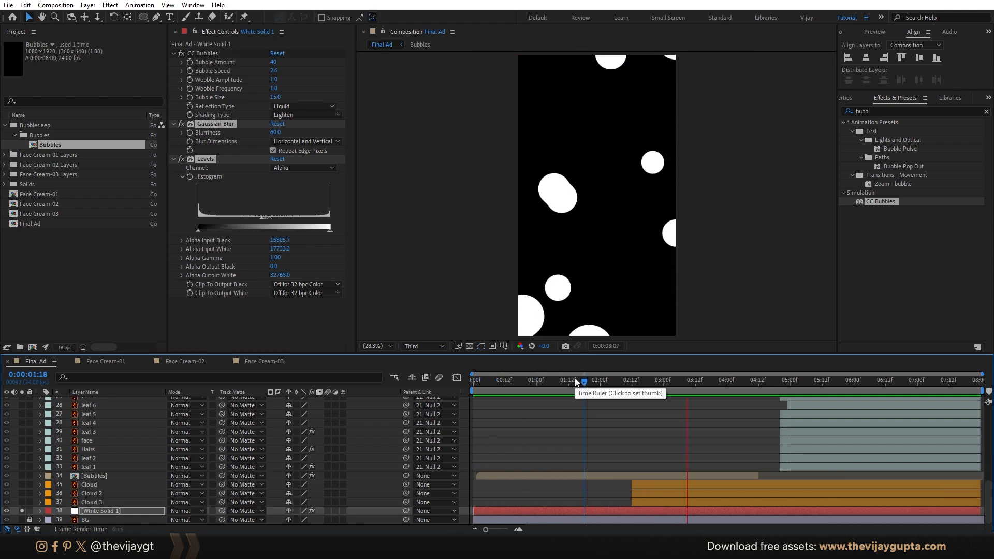
key("space")
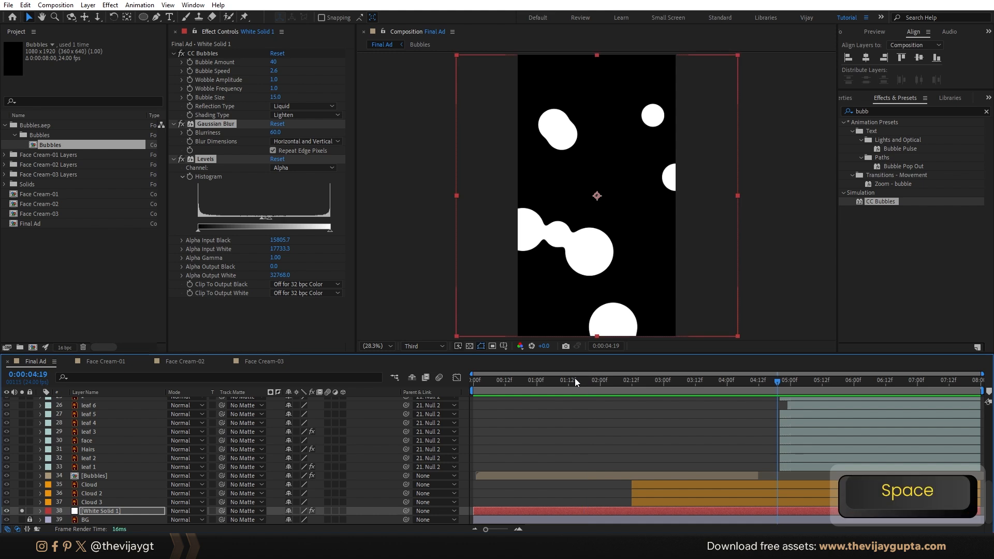
left_click(21, 511)
Step: Set the white solid's Rotation to 90° and preview the whole ad from the start
left_click(94, 513)
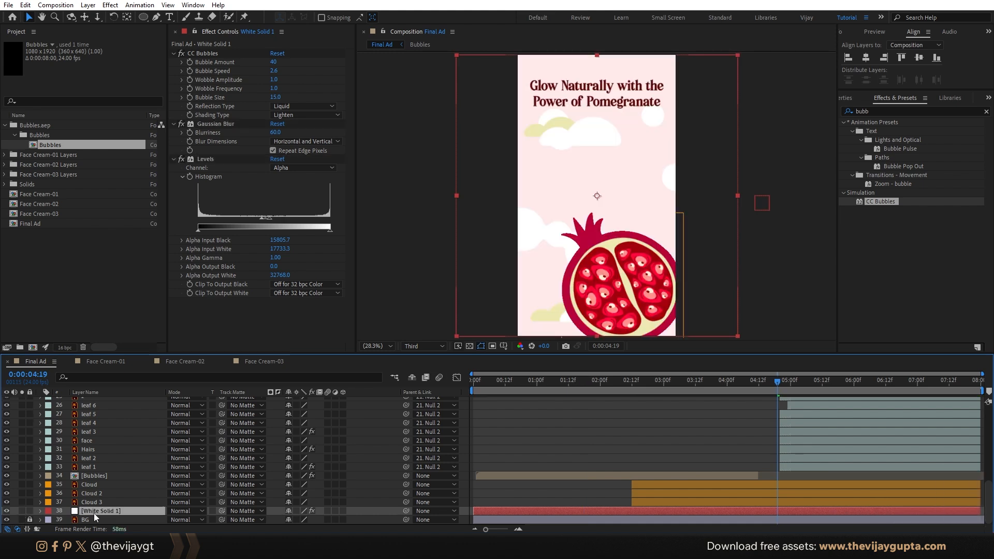
key("r")
left_click(301, 511)
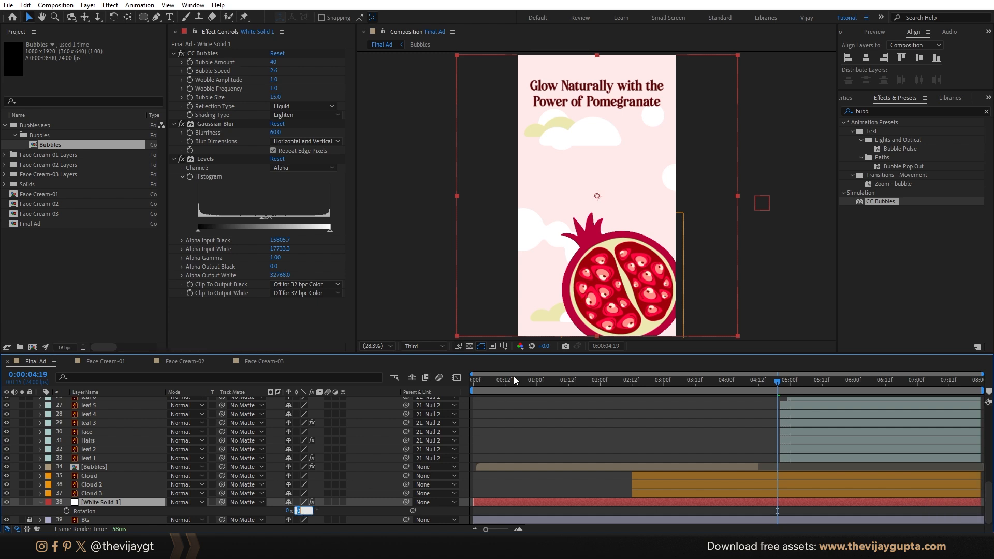
type("90")
key("Return")
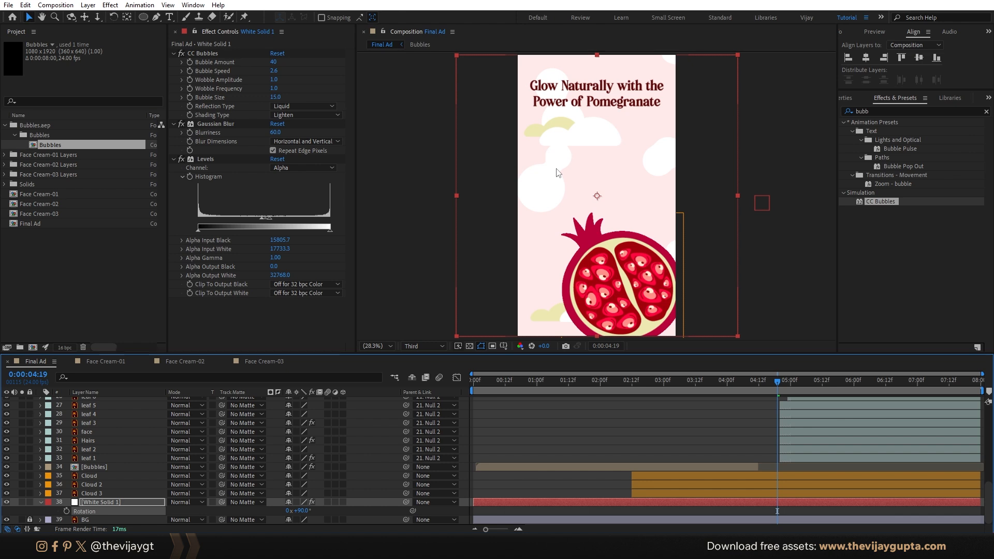
key("space")
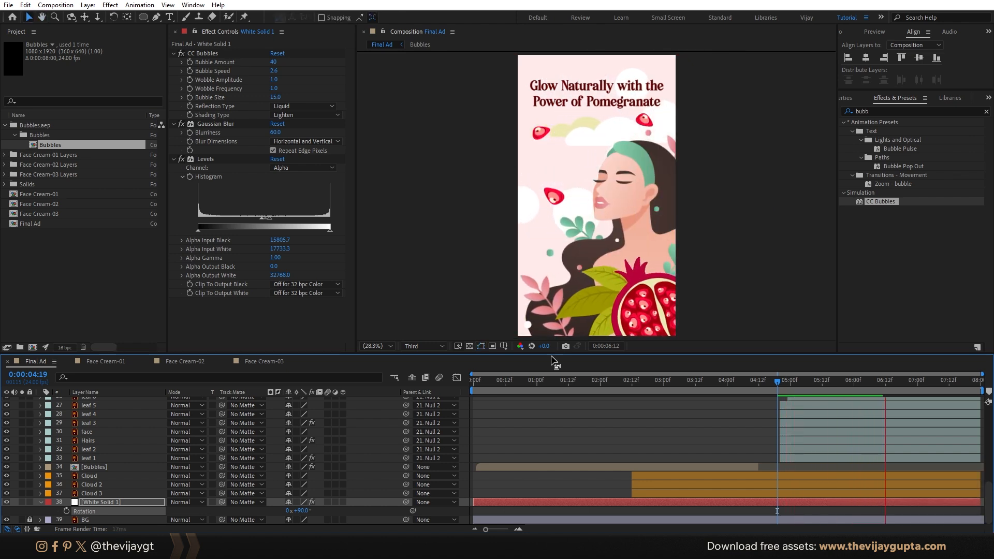
left_click_drag(533, 381, 377, 382)
key("space")
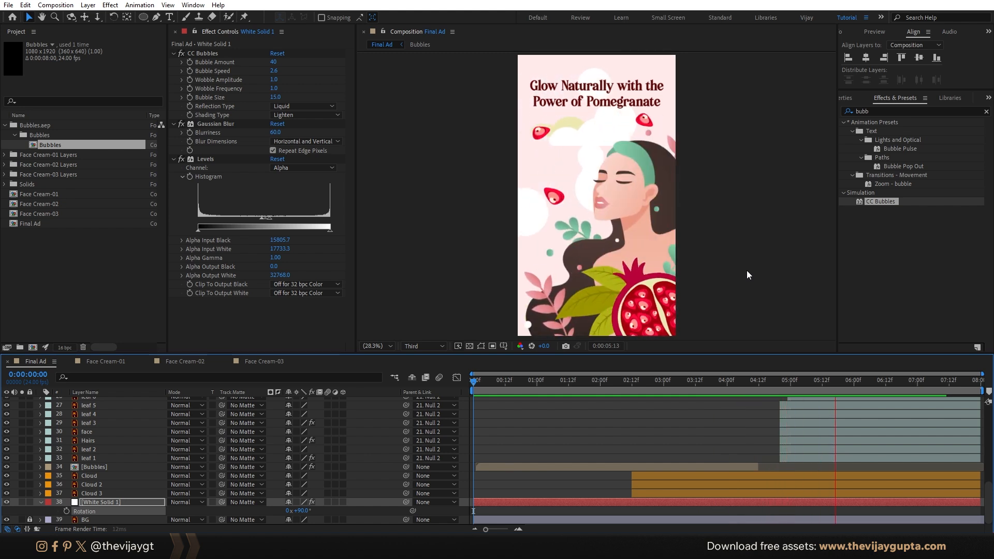
Step: Set the white solid's CC Bubbles Bubble Amount to 39 and Bubble Size to 14.8, and preview the ad
key("Return")
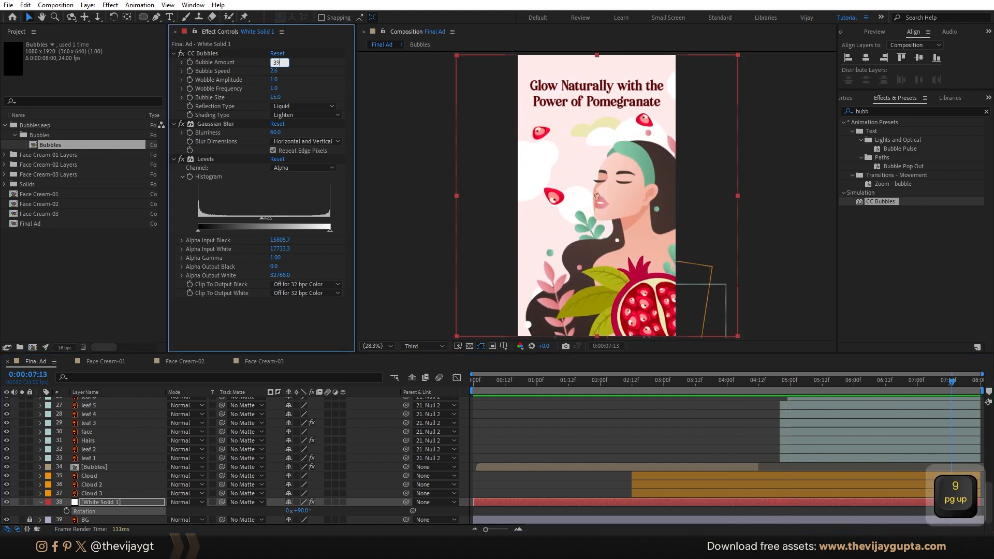
left_click(202, 53)
key("space")
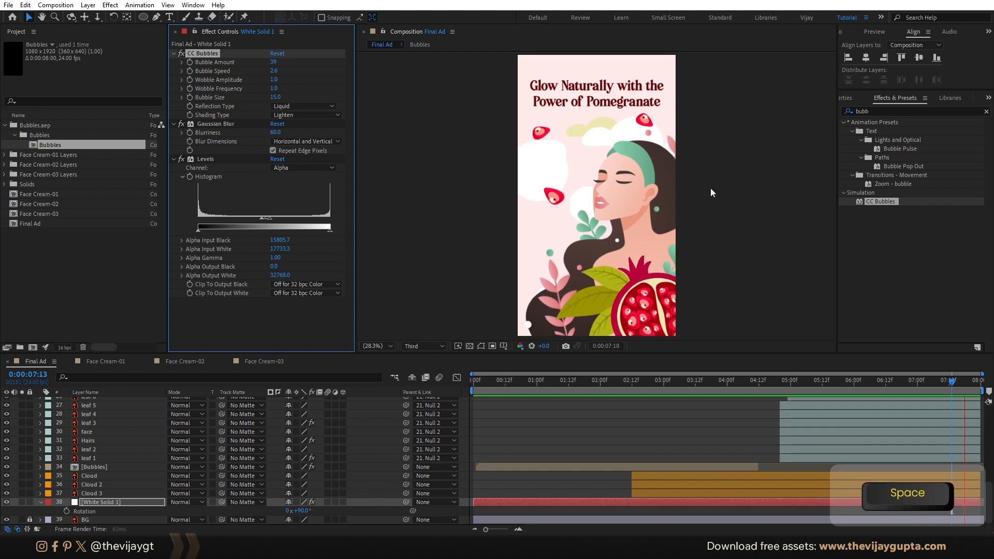
left_click(83, 288)
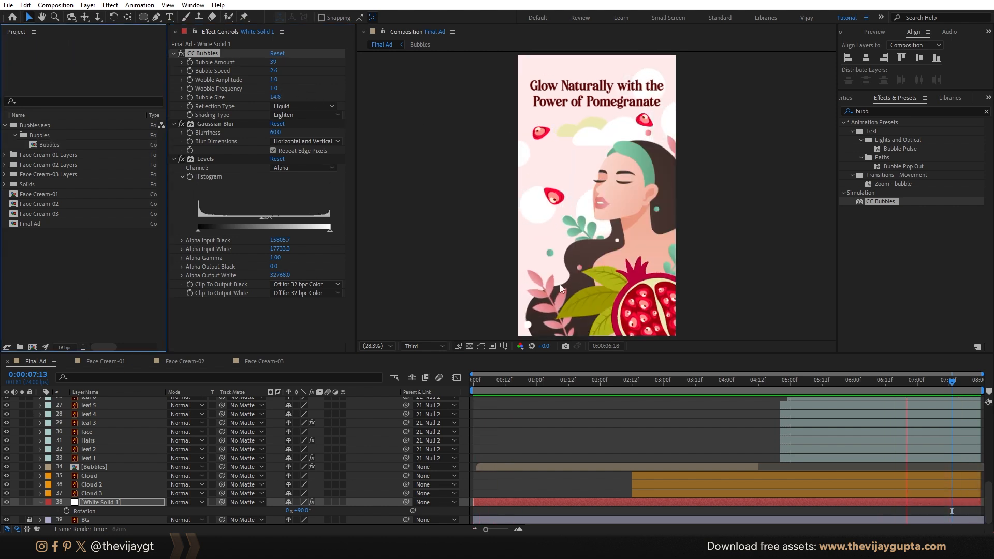
key("space")
Step: Import the music file confetti-funk-vocalista-main-version-35211-02-12.mp3 into the project and audition it at several points in the footage viewer
left_click_drag(699, 281, 51, 290)
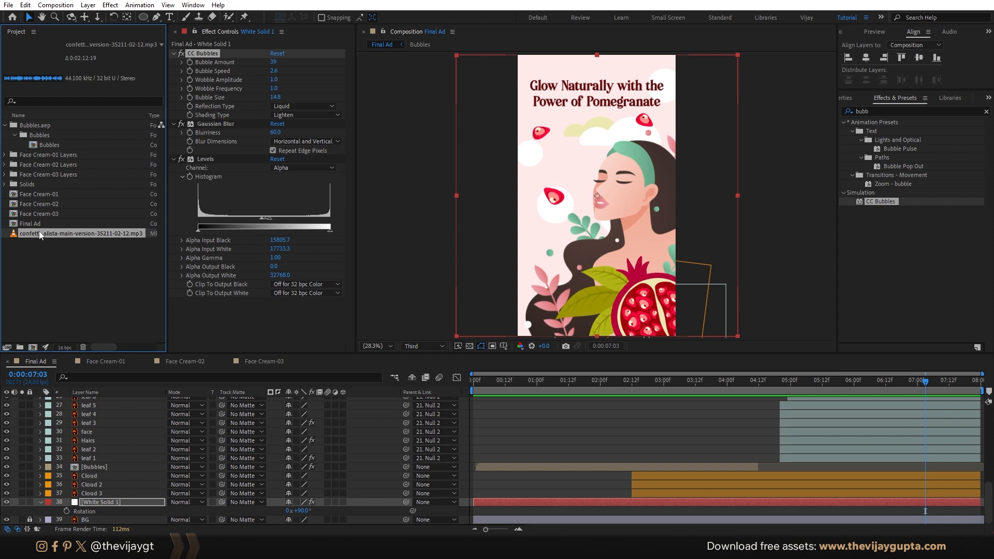
double_click(39, 233)
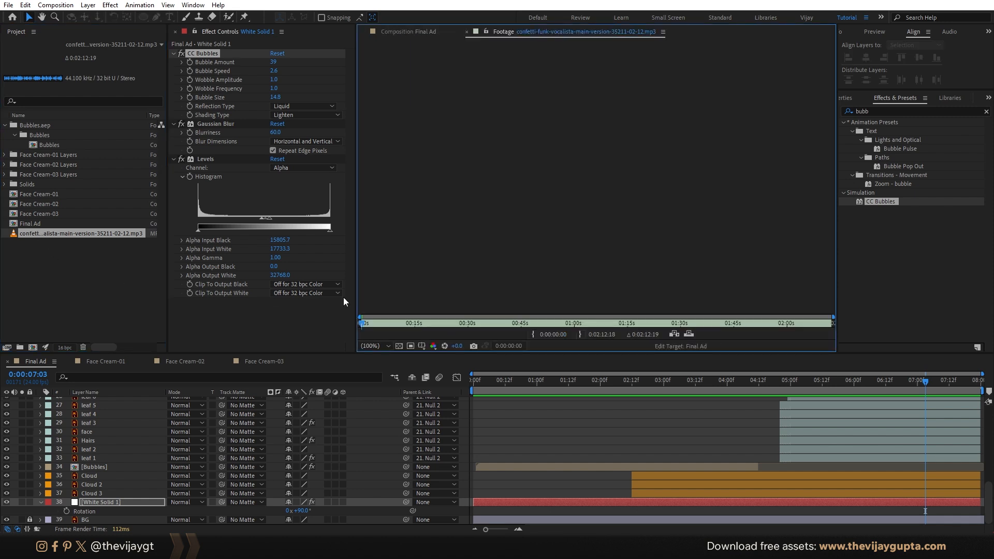
key("space")
left_click(502, 324)
key("space")
left_click(694, 323)
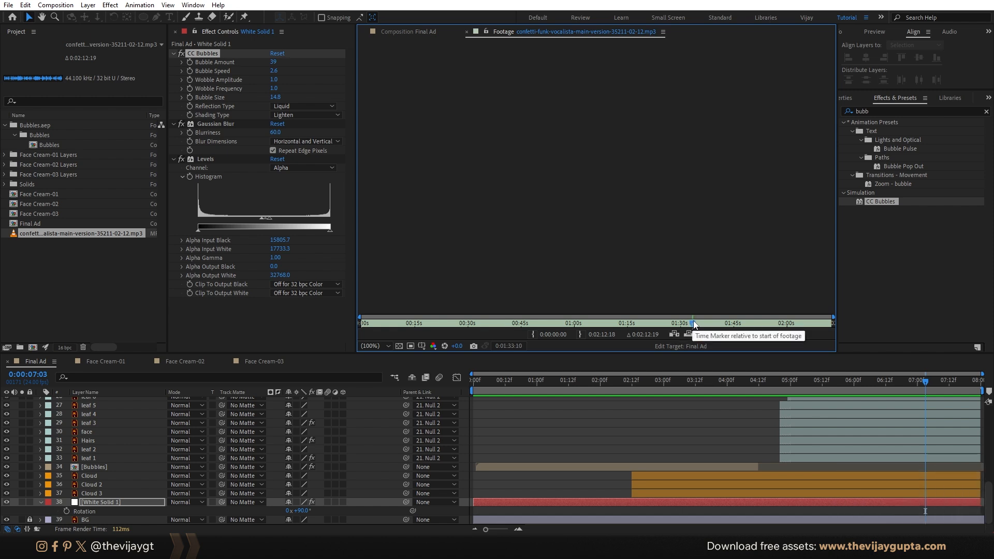
key("space")
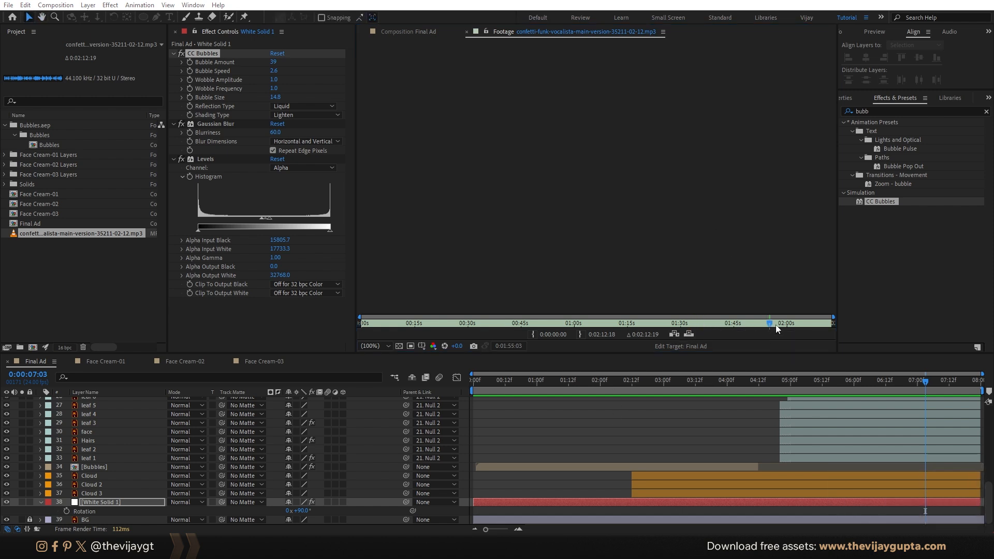
left_click(746, 323)
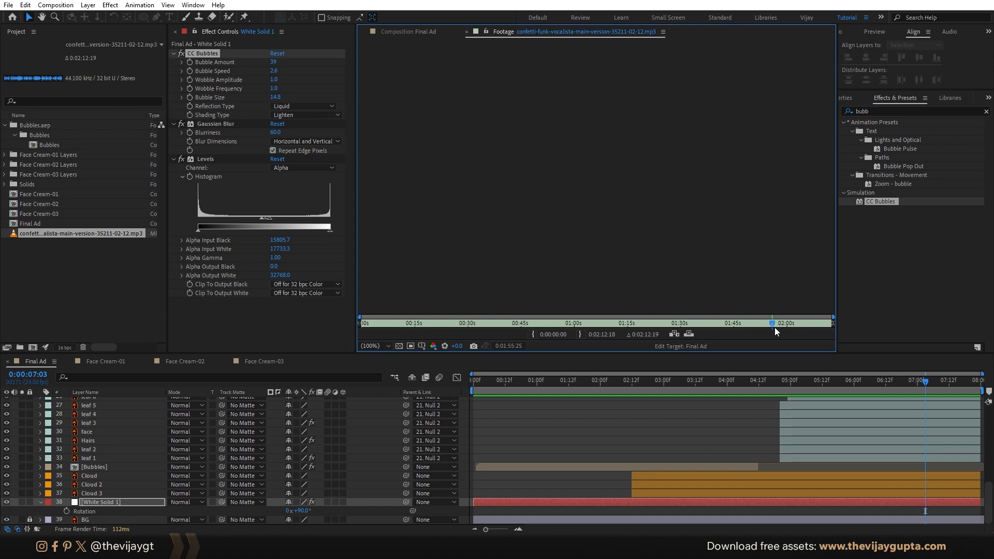
Step: Set the music footage's In point to 0:01:54:29 and overlay it onto the Final Ad composition from 0:00:00:00
left_click(533, 333)
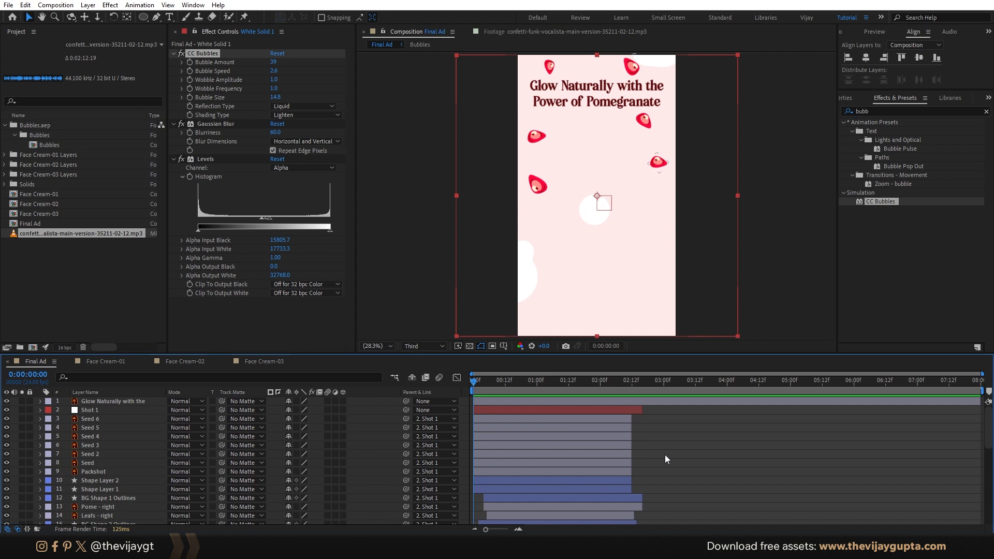
left_click(556, 31)
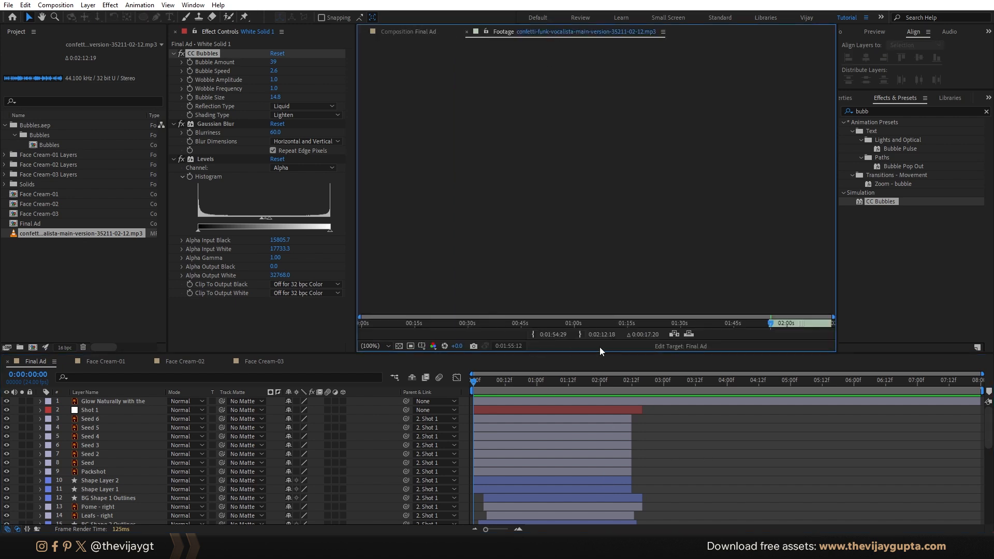
left_click(688, 334)
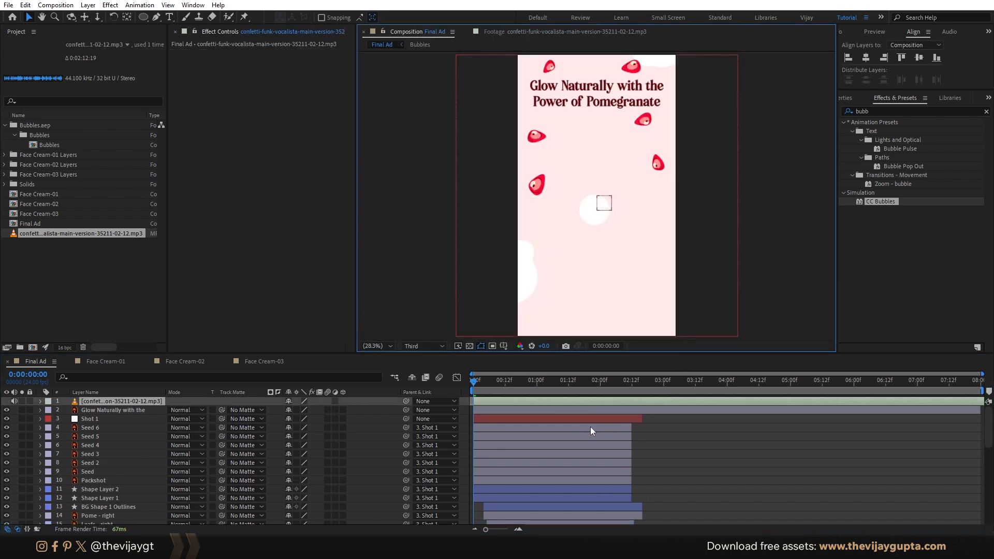
Step: Reveal the music layer's audio waveform in Final Ad and preview the ad with sound
left_click(487, 404)
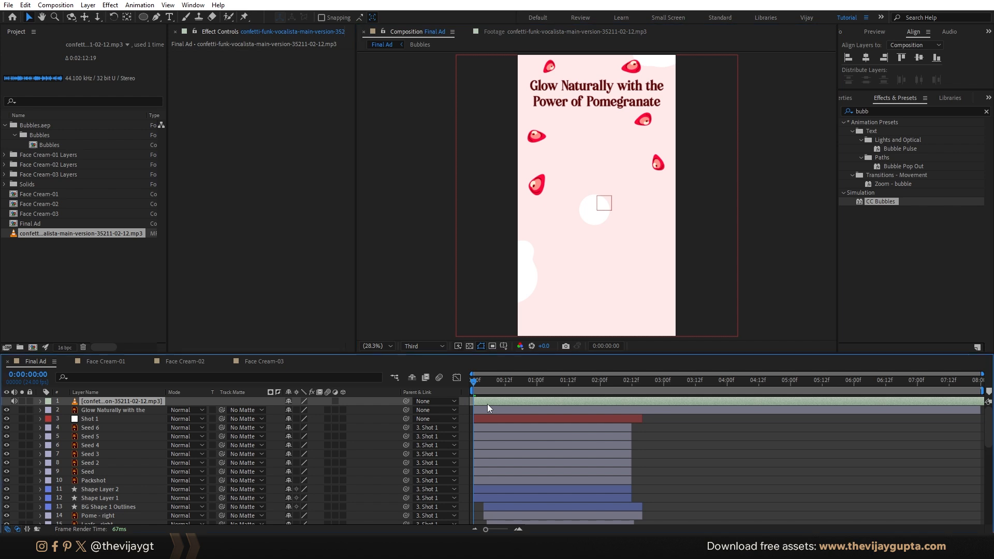
key("l")
key("l")
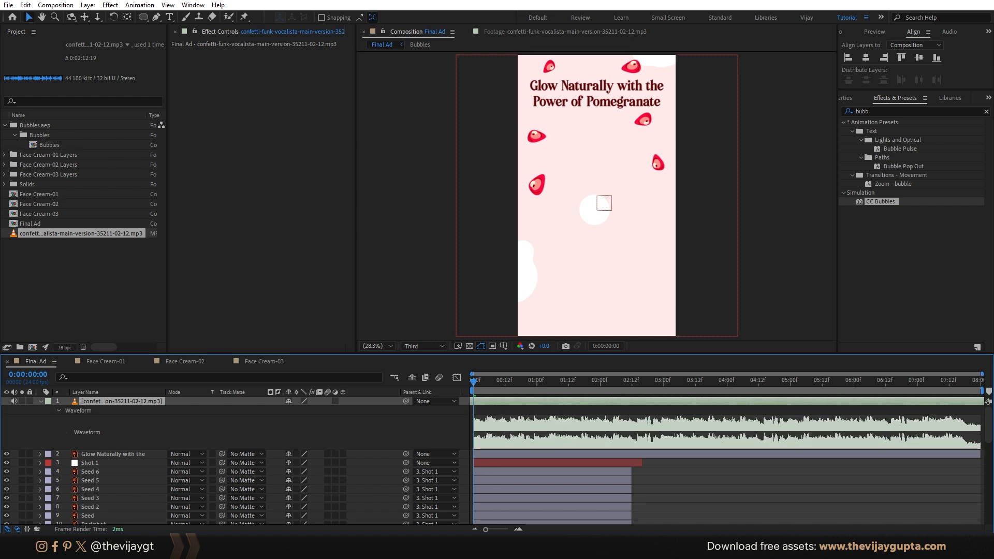
key("space")
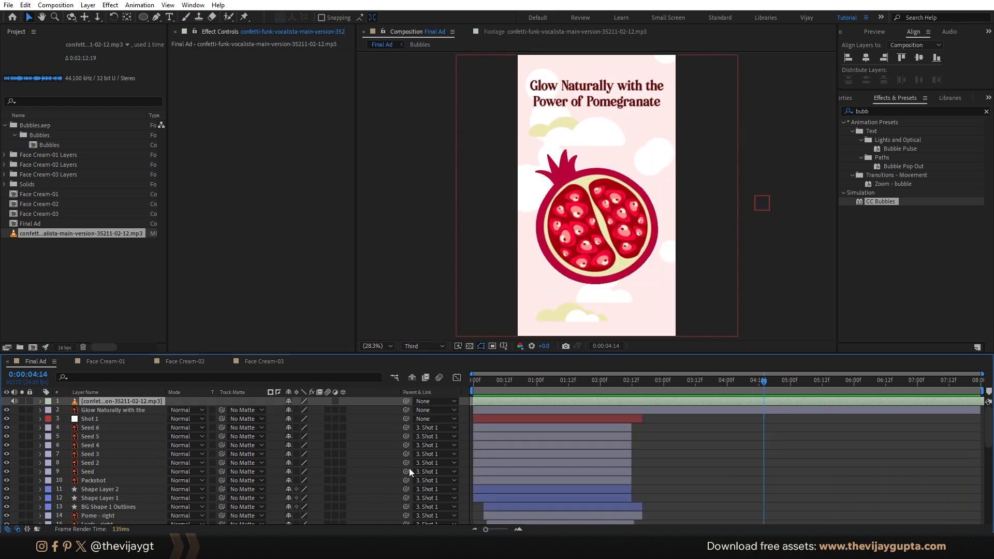
Step: Add the Final Ad composition to the render queue, save its output as Final Ad.mp4 and render it
left_click(726, 436)
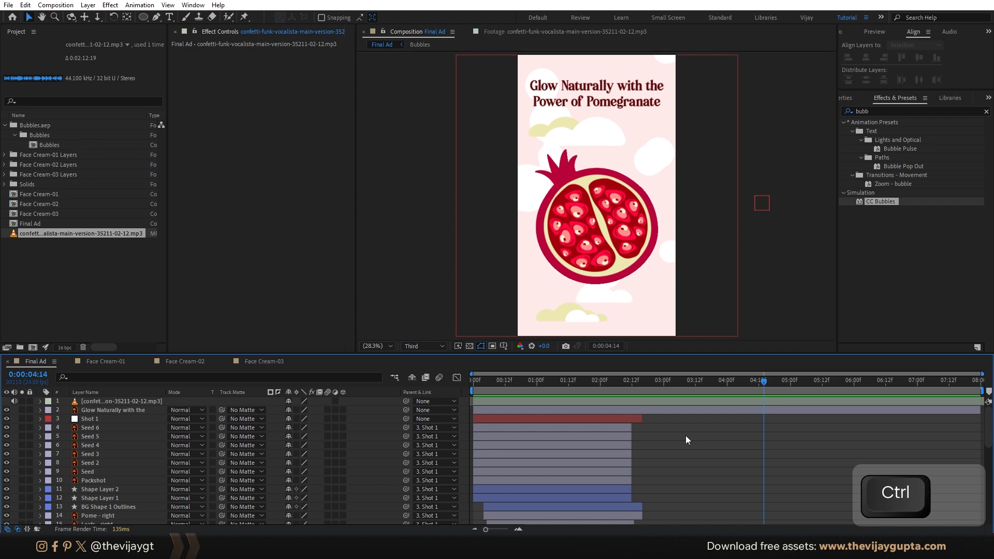
key("ctrl+m")
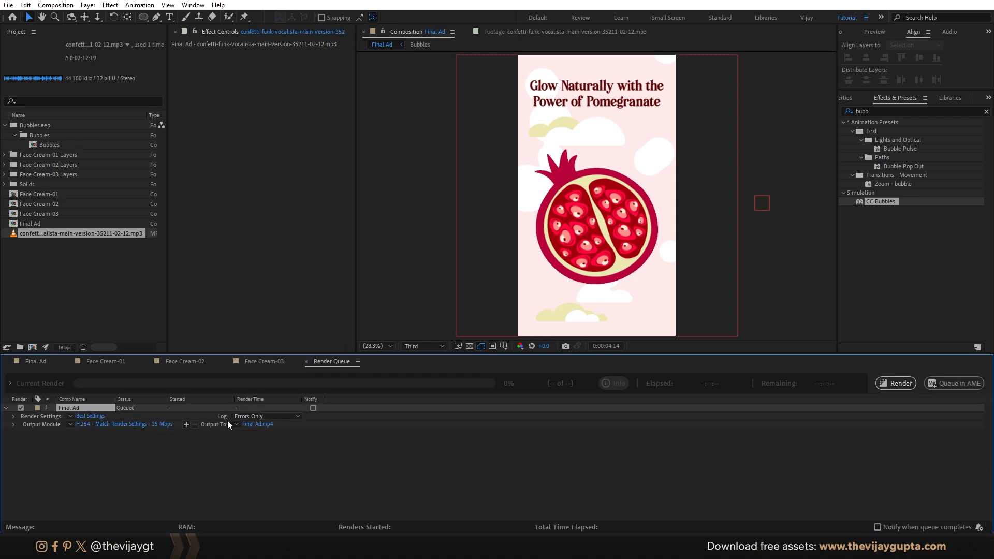
left_click(253, 424)
key("Return")
left_click(894, 383)
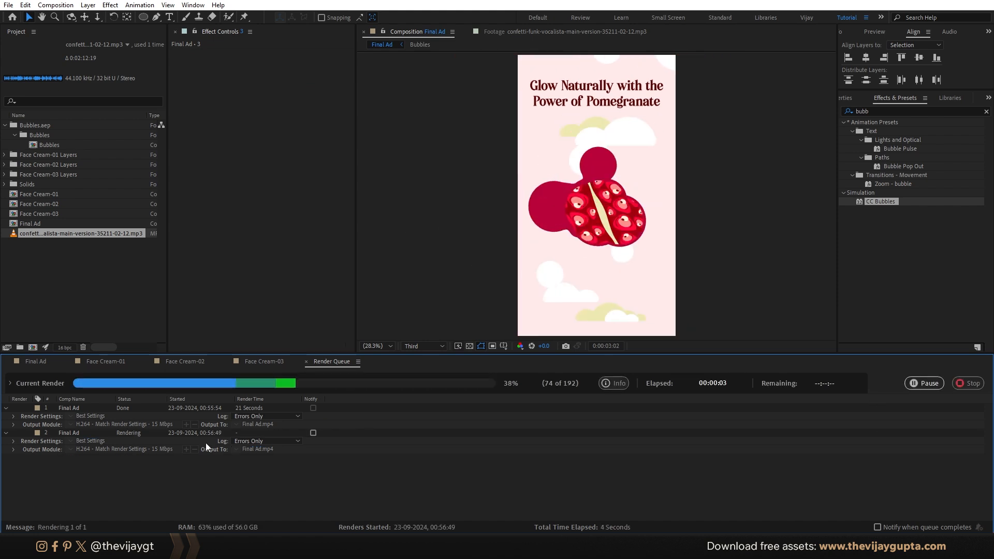
Step: Return to the Final Ad timeline at 0:00:05:14 and inspect the Rotation expressions on seed layers 1, 2 and 3
left_click(46, 361)
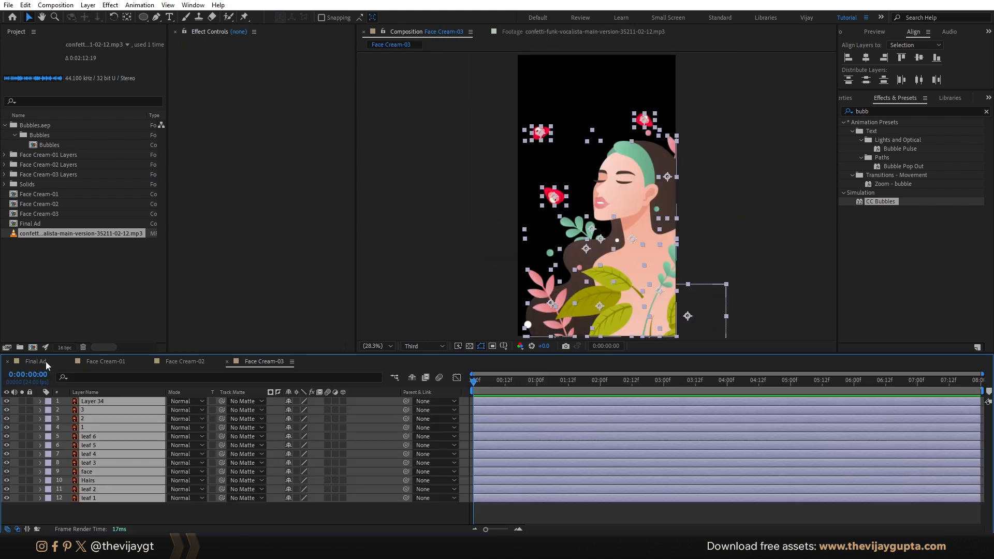
left_click_drag(771, 388, 826, 388)
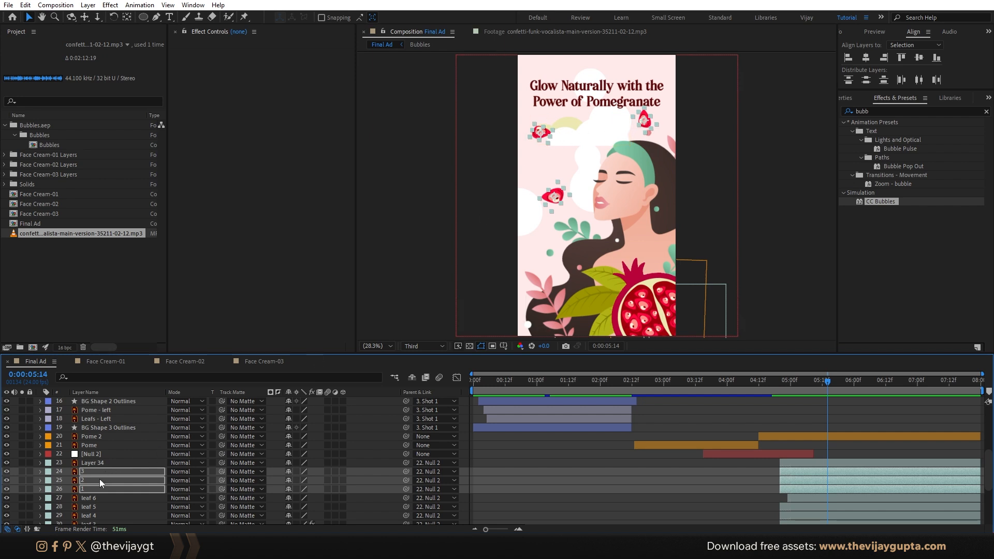
key("e")
key("e")
scroll(155, 482, "down", 3)
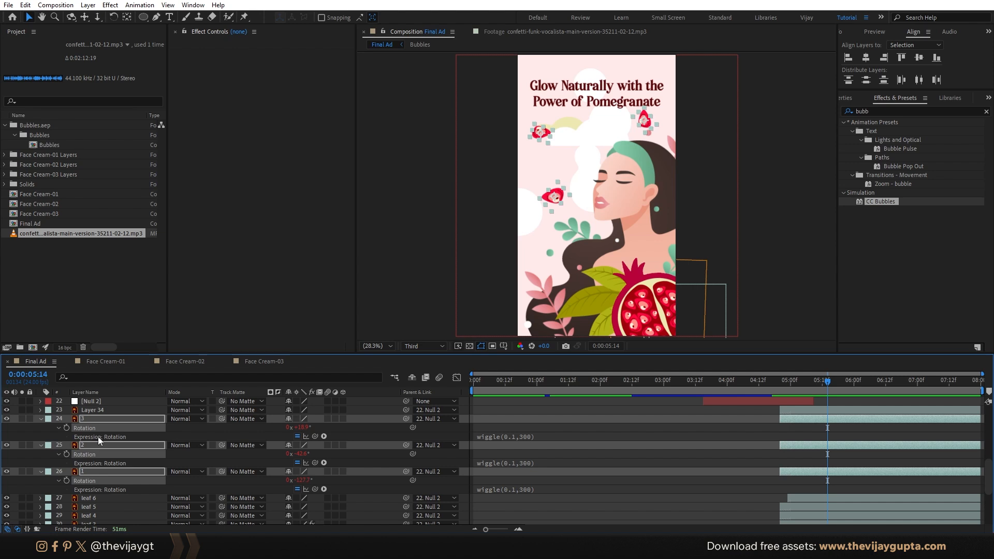
key("space")
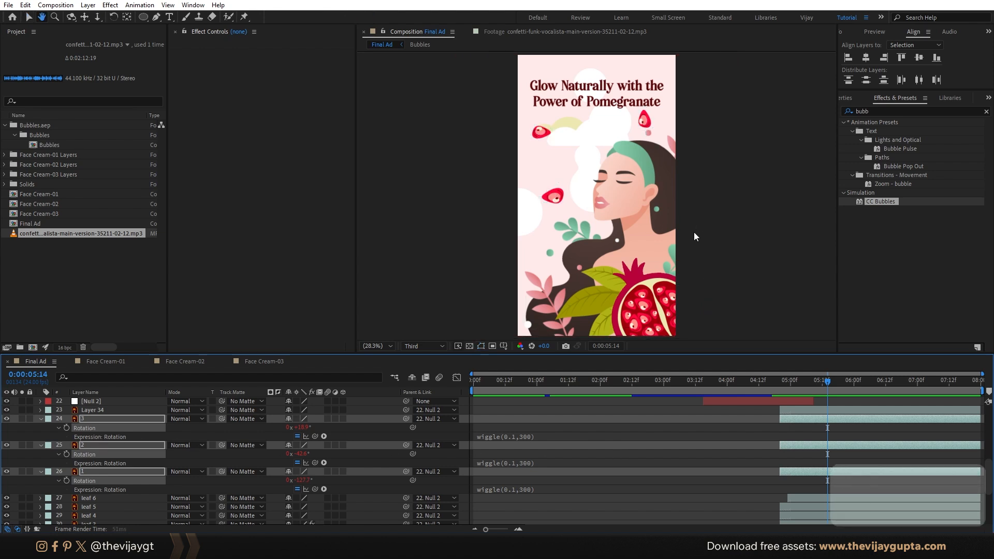